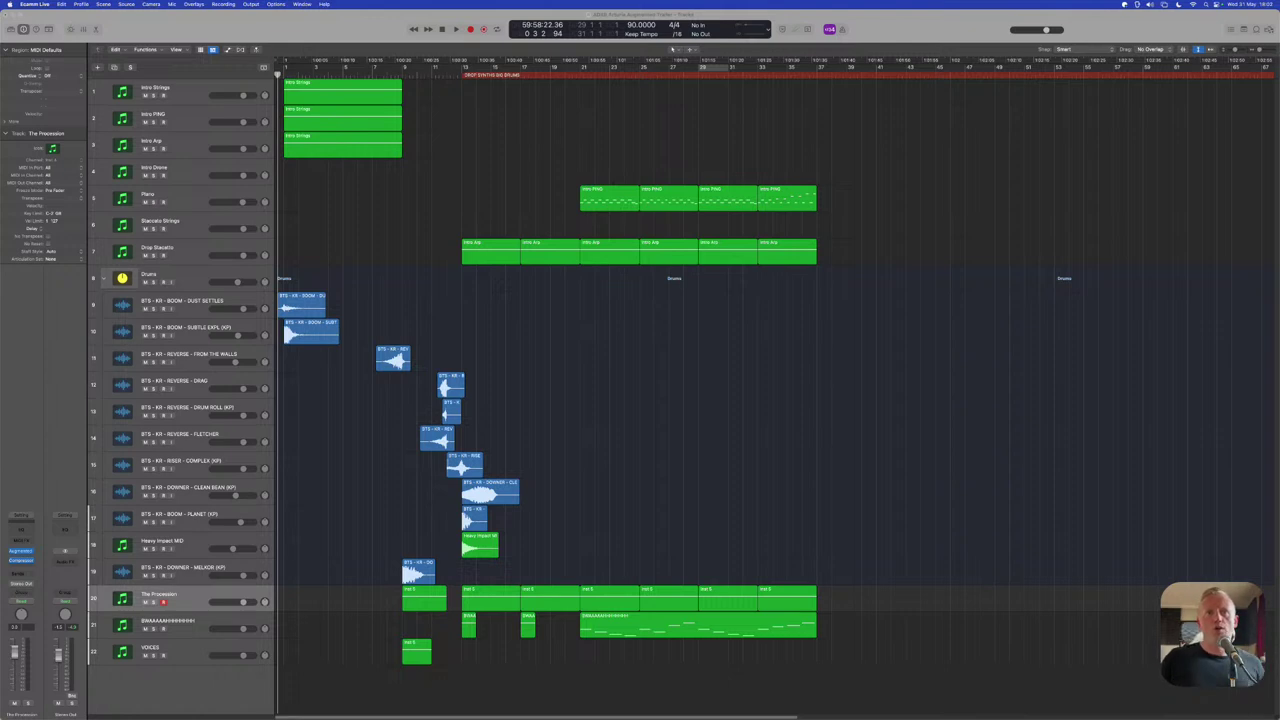
Play the whole arrangement through from the start, stop it past the last regions, and return the playhead to the beginning
{"action": "left_click", "coordinate": [336, 382]}
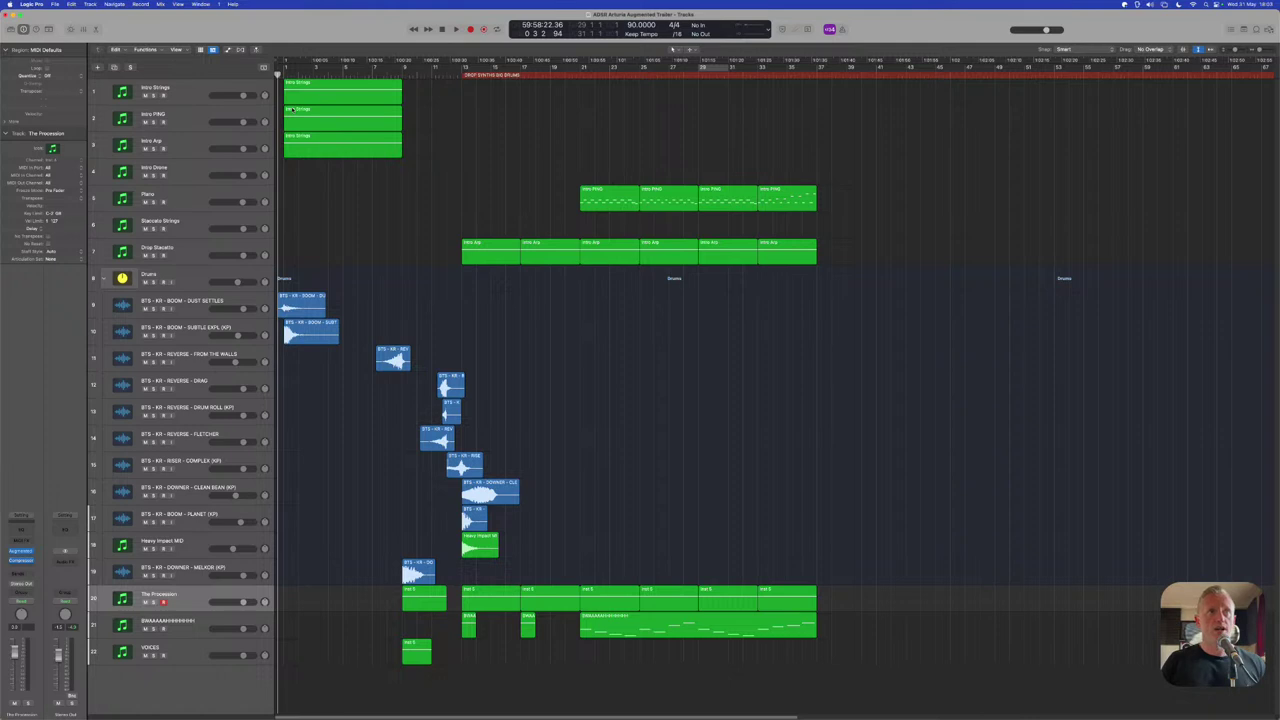
{"action": "key", "text": "space"}
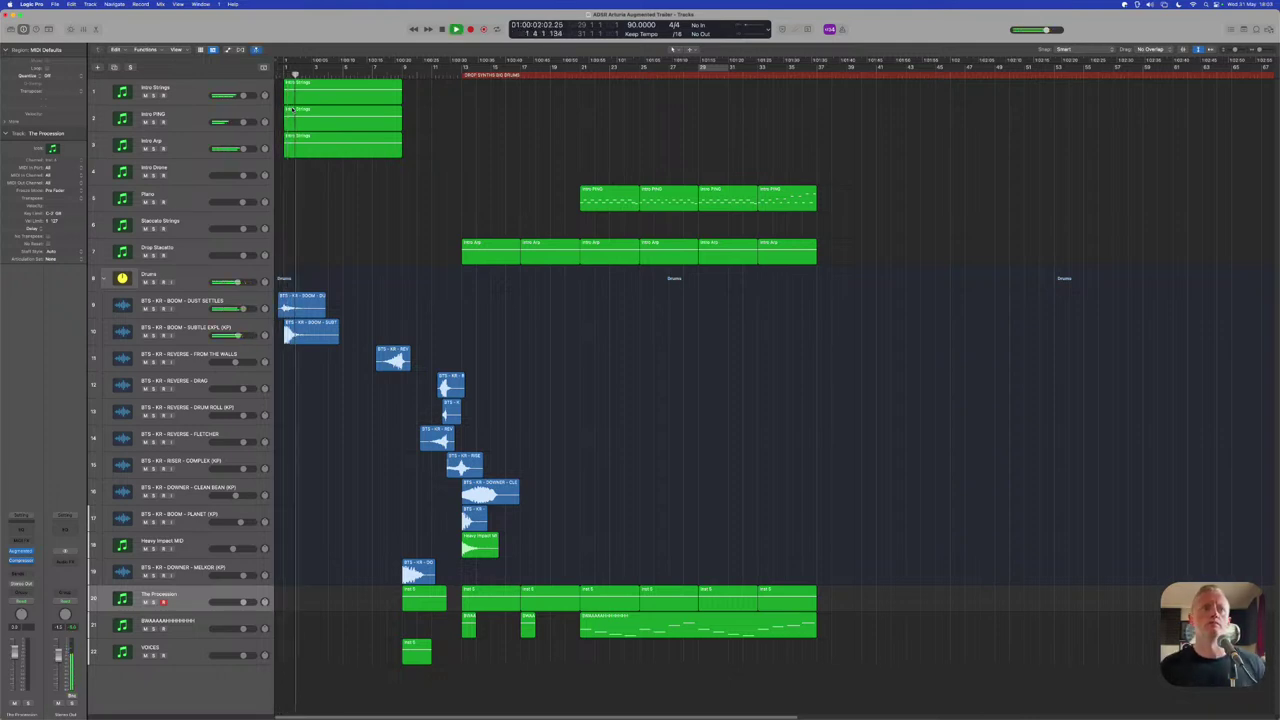
{"action": "key", "text": "super+Tab"}
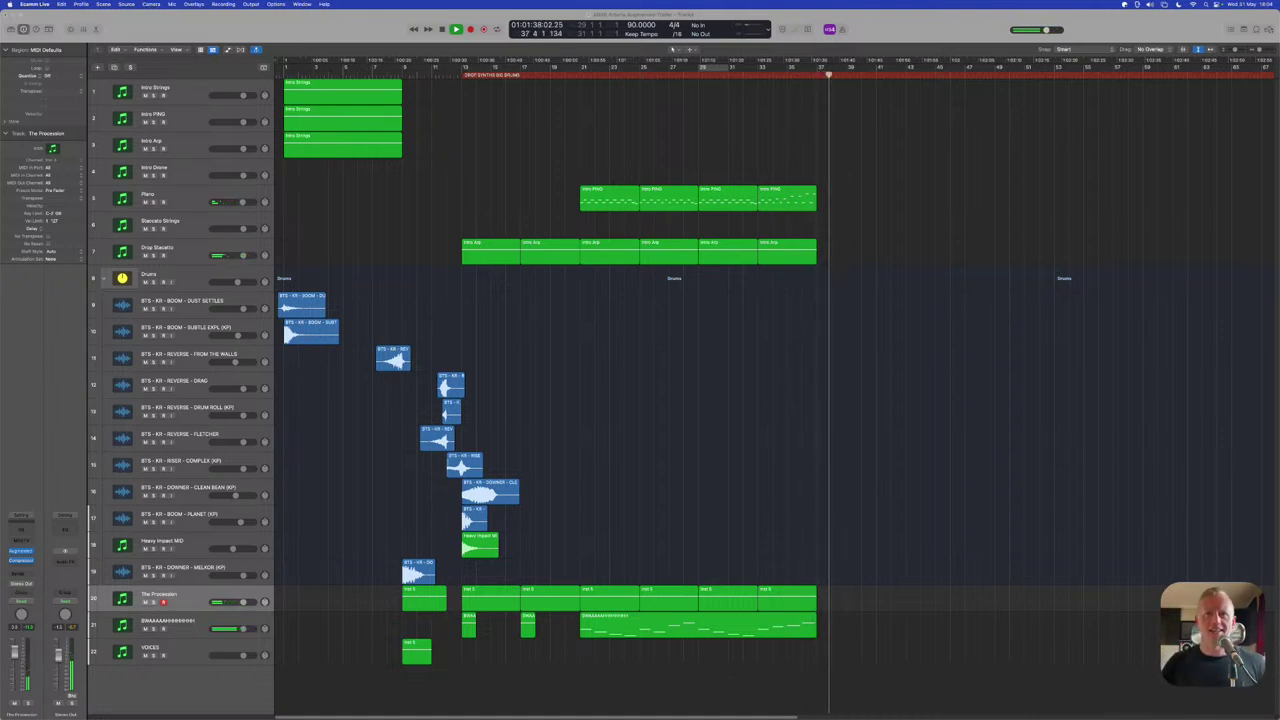
{"action": "left_click", "coordinate": [467, 349]}
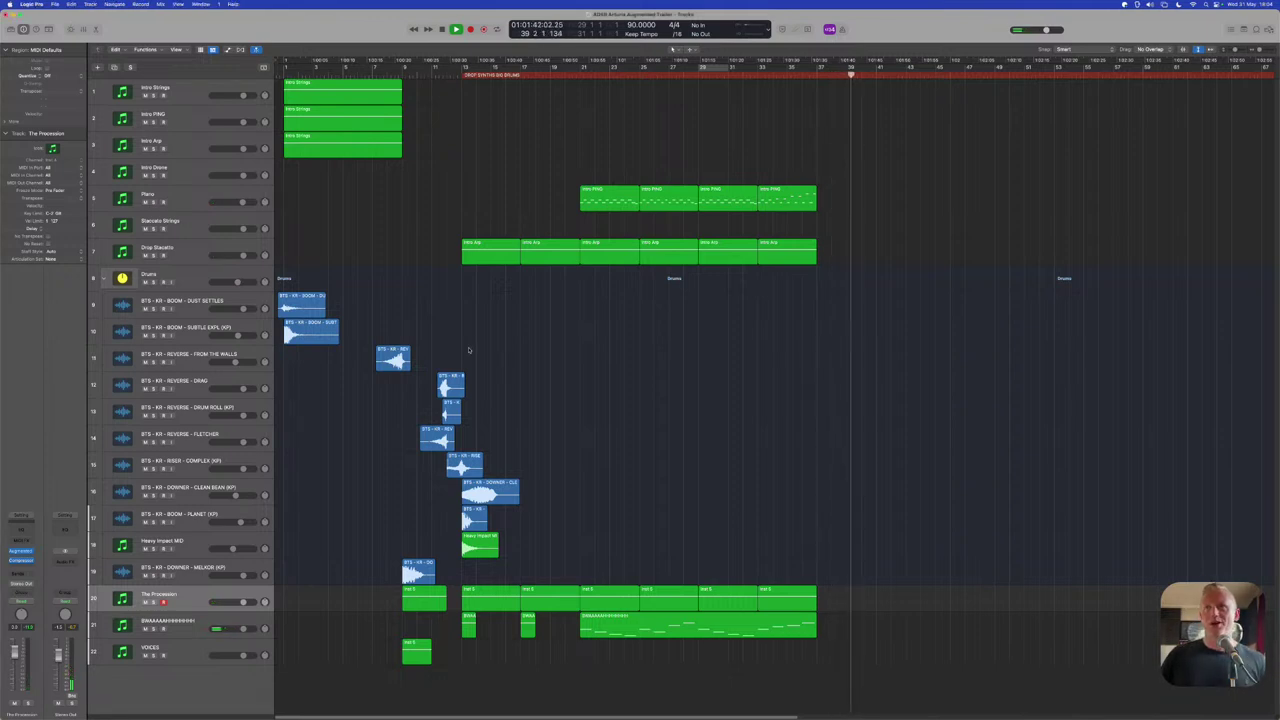
{"action": "key", "text": "space"}
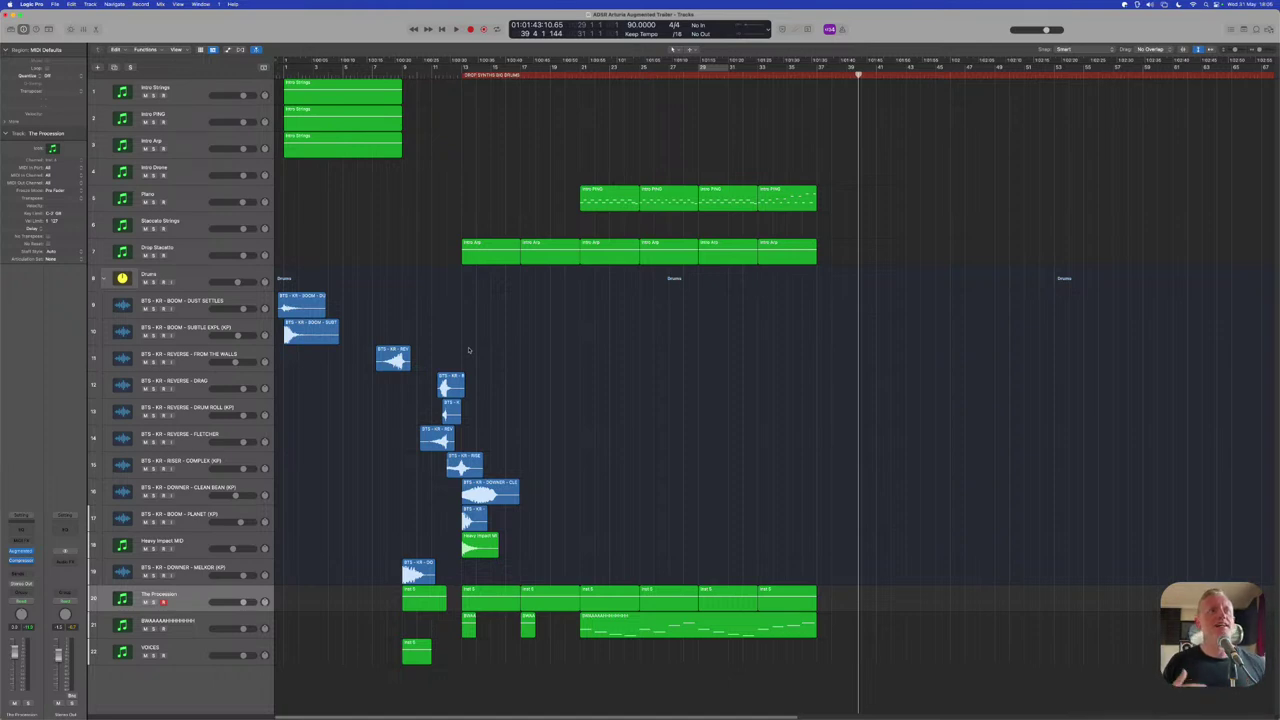
{"action": "key", "text": "Return"}
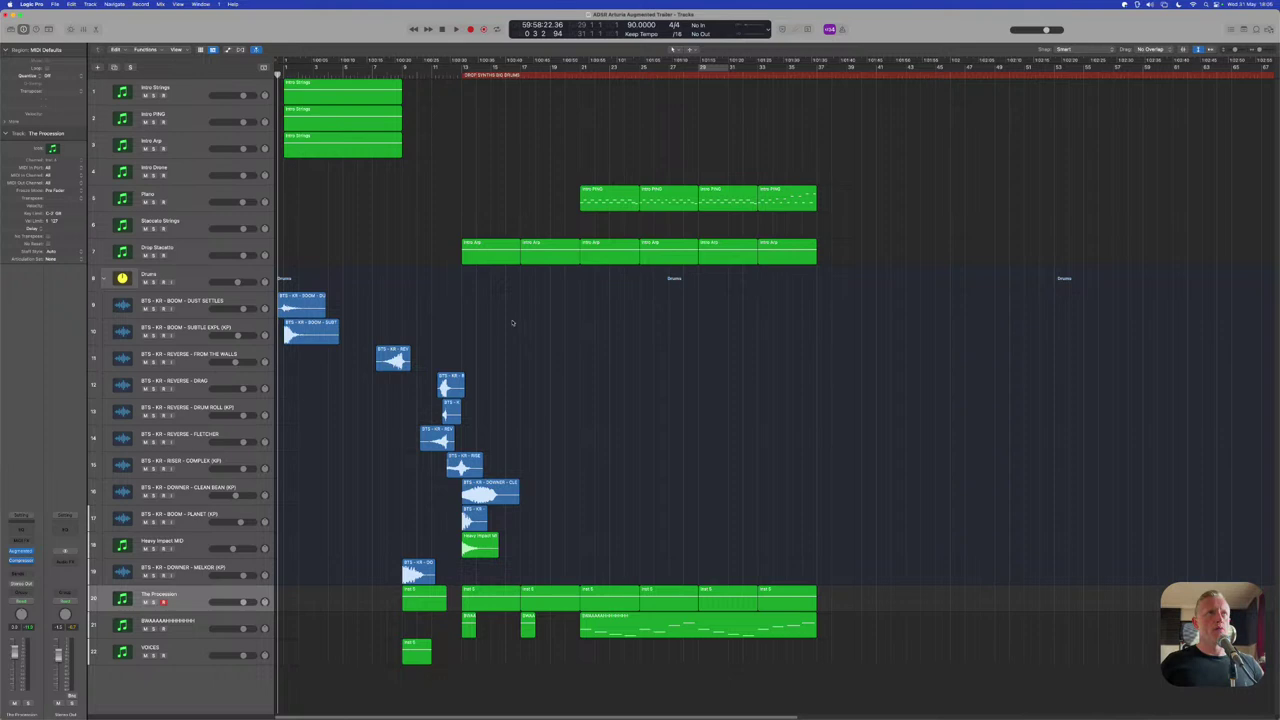
Solo the Intro Arp track and open its Augmented STRINGS instrument, placing the plugin window clear of the intro regions
{"action": "left_click", "coordinate": [202, 100]}
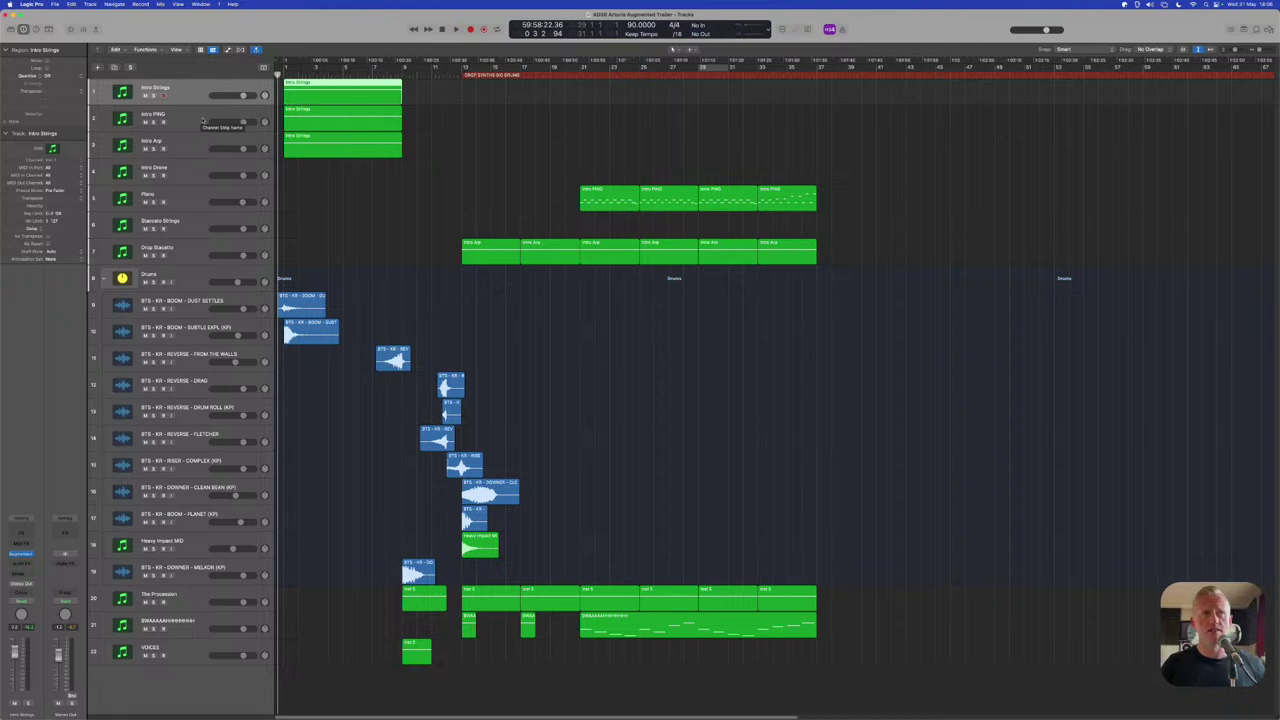
{"action": "left_click", "coordinate": [179, 143]}
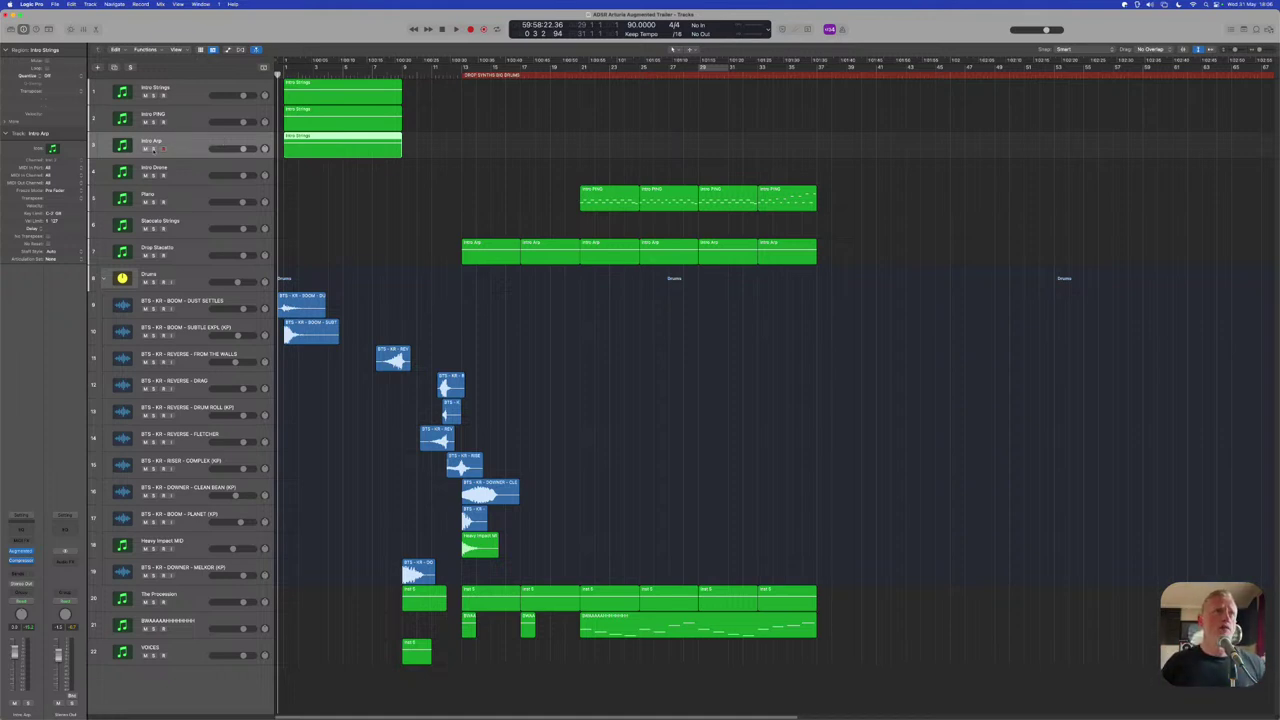
{"action": "left_click", "coordinate": [153, 148]}
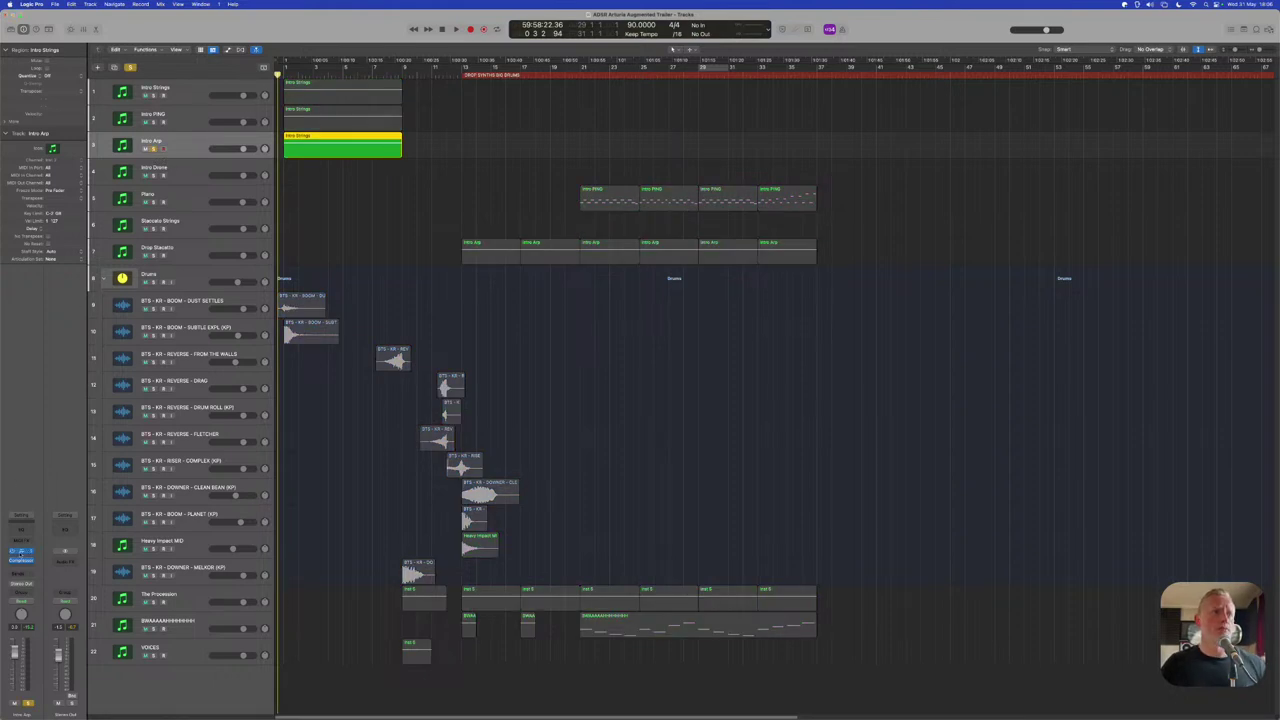
{"action": "left_click", "coordinate": [20, 551]}
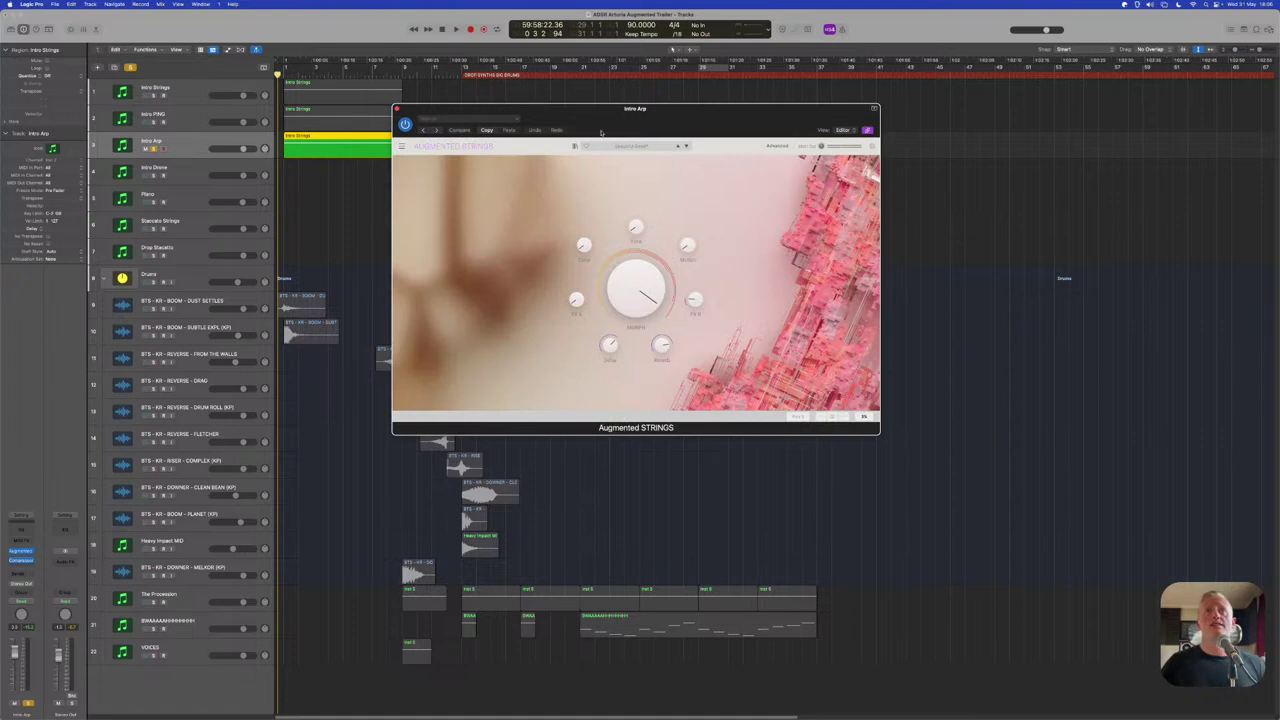
{"action": "left_click_drag", "start_coordinate": [601, 132], "coordinate": [677, 206]}
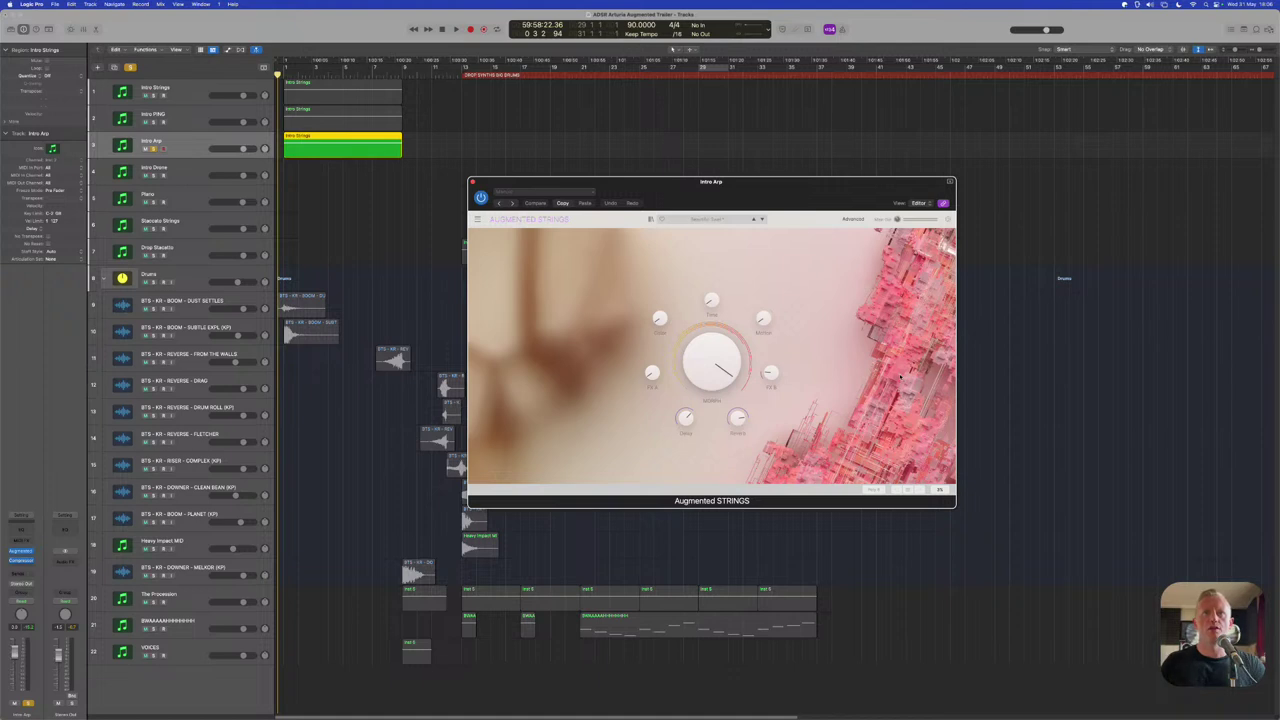
Set the cycle range to the Intro Arp track's region and play part of the soloed loop
{"action": "left_click_drag", "start_coordinate": [722, 368], "coordinate": [752, 362]}
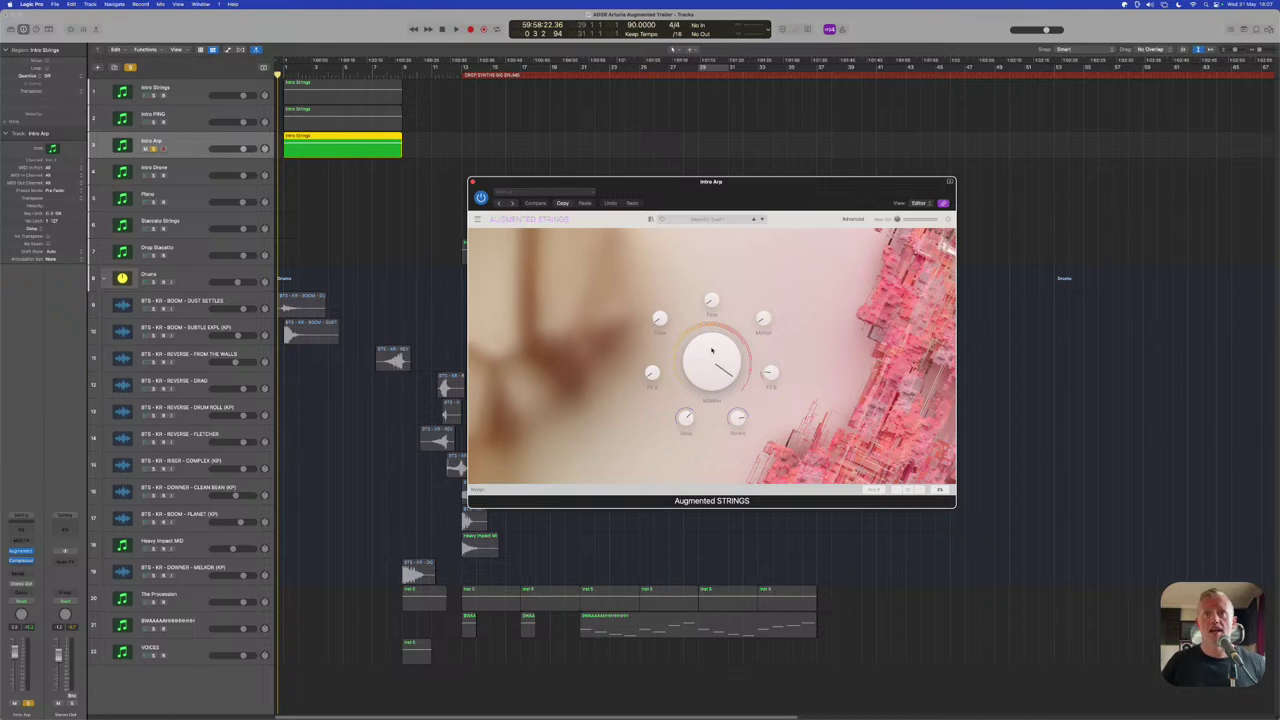
{"action": "left_click_drag", "start_coordinate": [712, 350], "coordinate": [753, 362]}
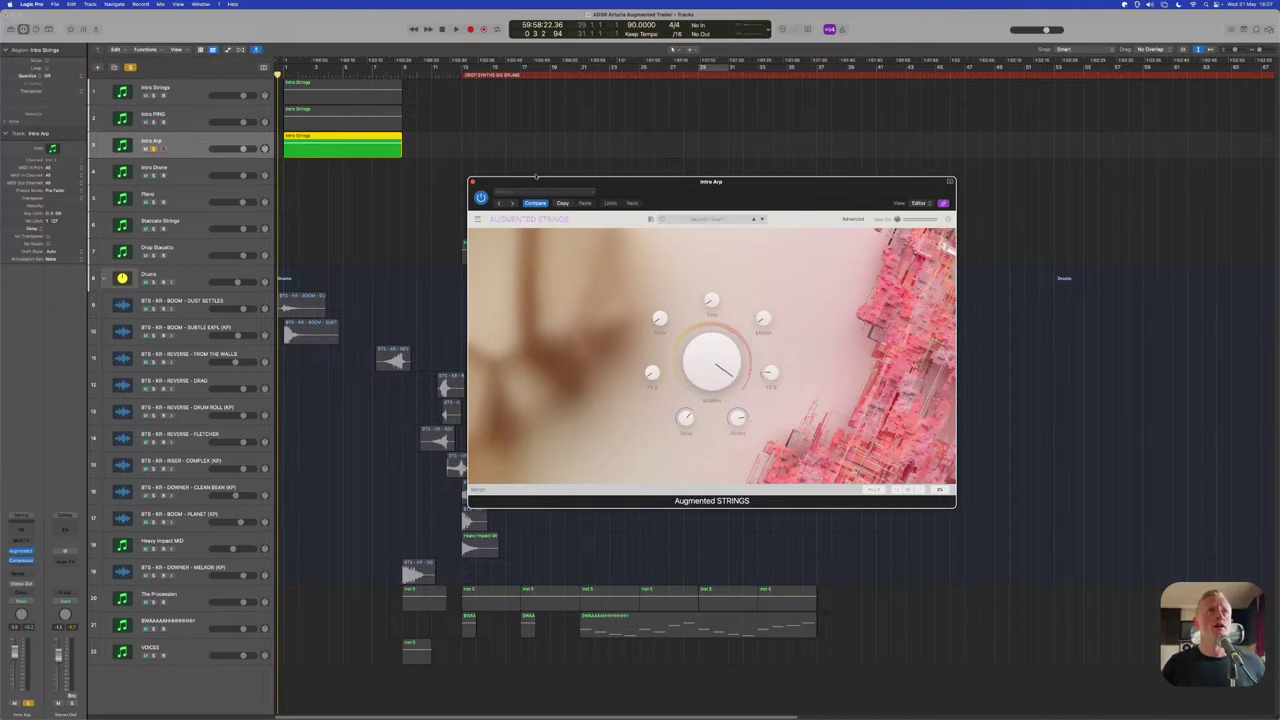
{"action": "left_click", "coordinate": [287, 77]}
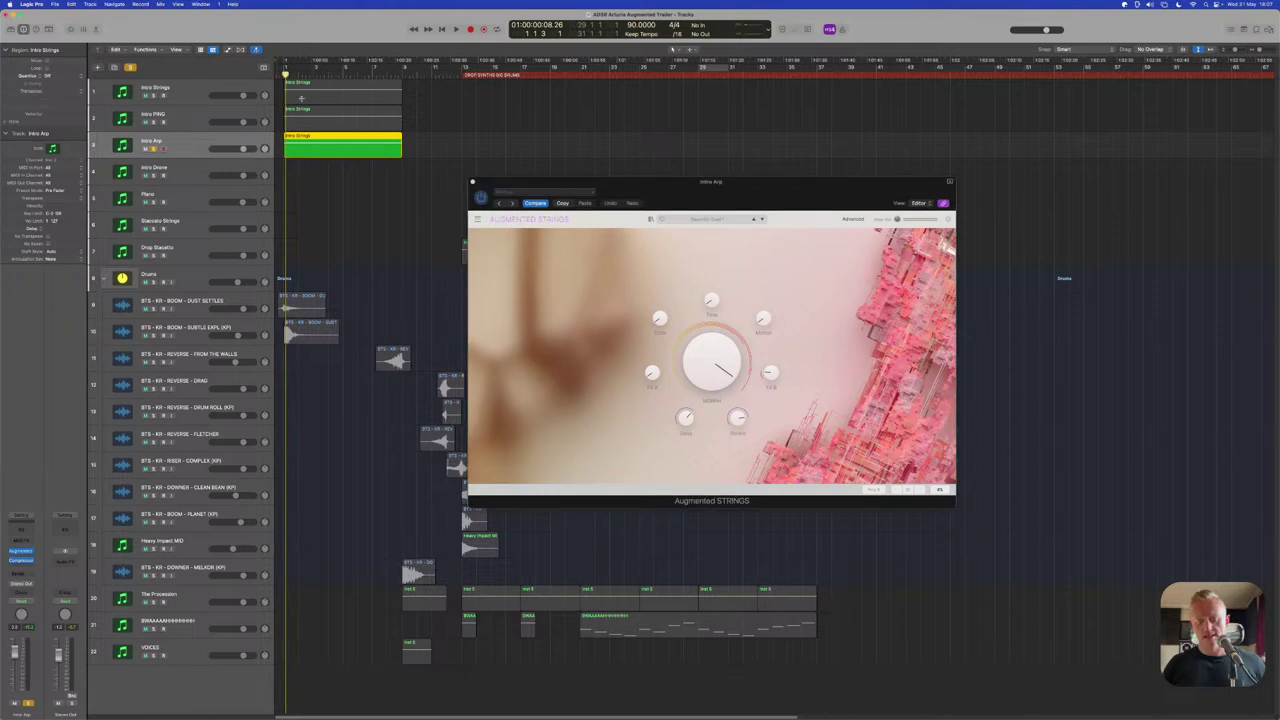
{"action": "key", "text": "super+u"}
{"action": "left_click", "coordinate": [751, 358]}
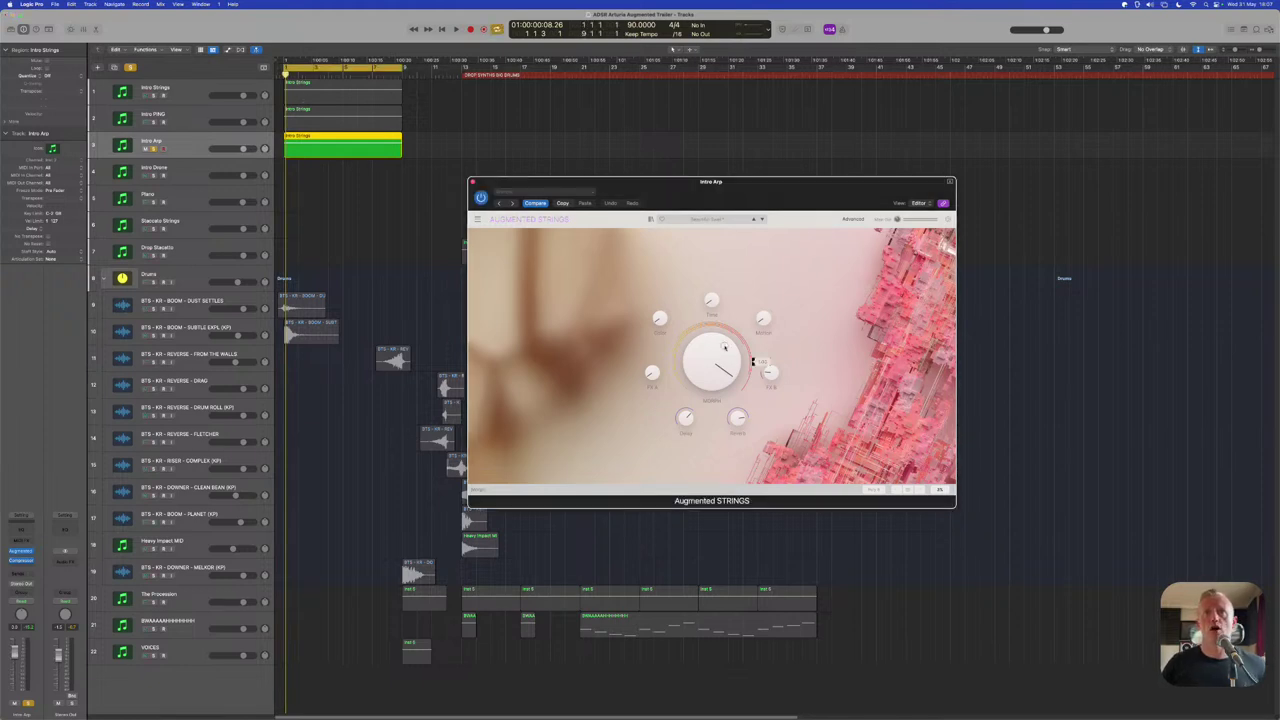
{"action": "key", "text": "space"}
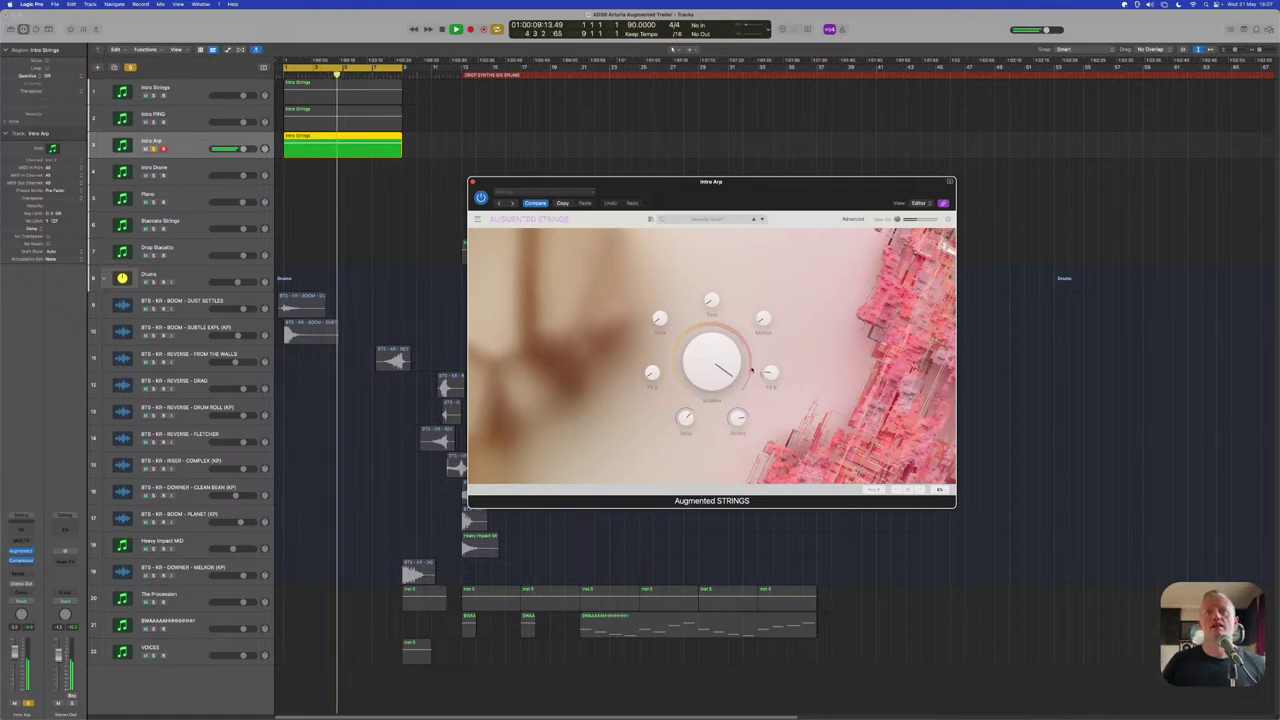
{"action": "key", "text": "space"}
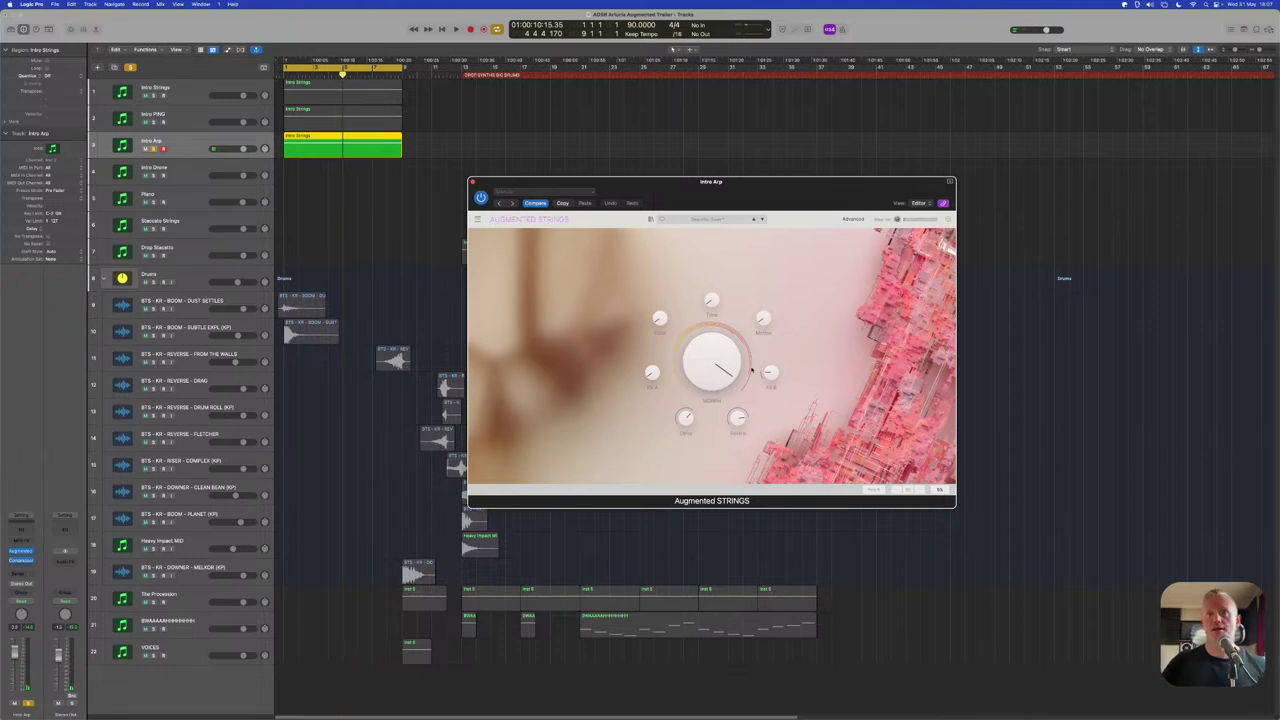
Examine the instrument's advanced view: the arpeggiator, the LFO and function modulation pages, and the Layer A and B sources
{"action": "left_click", "coordinate": [852, 219]}
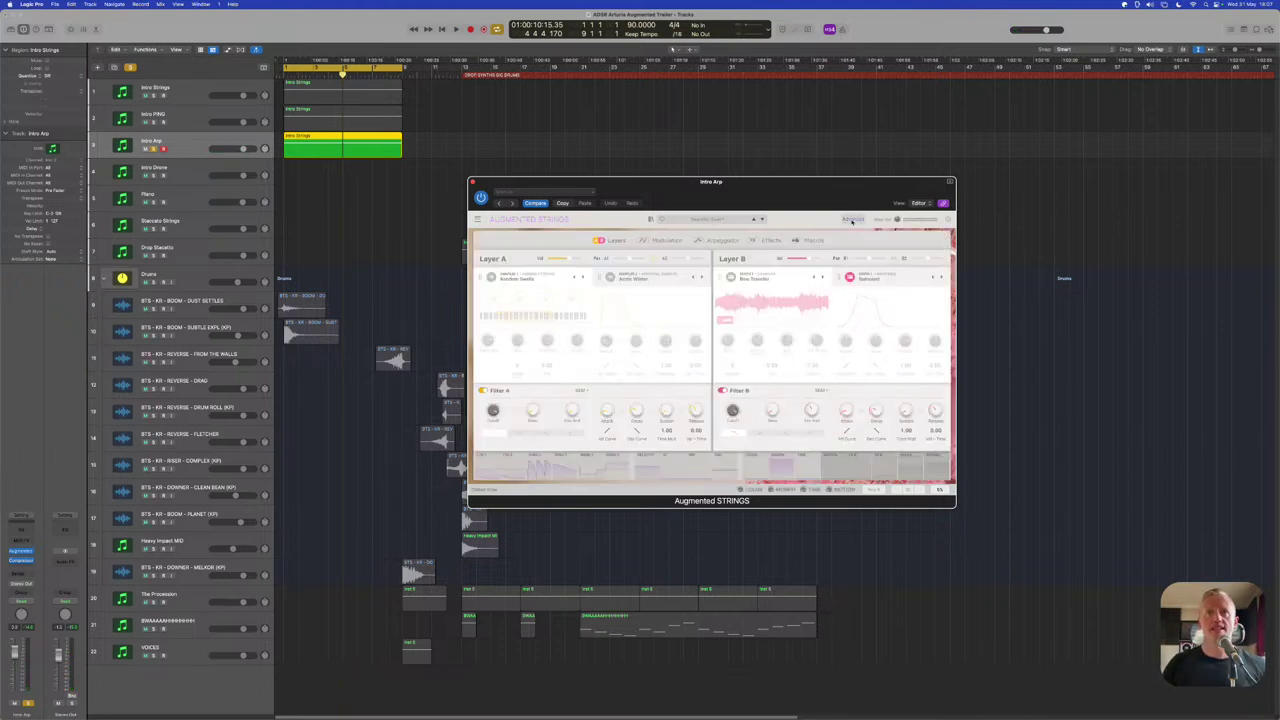
{"action": "left_click", "coordinate": [720, 241]}
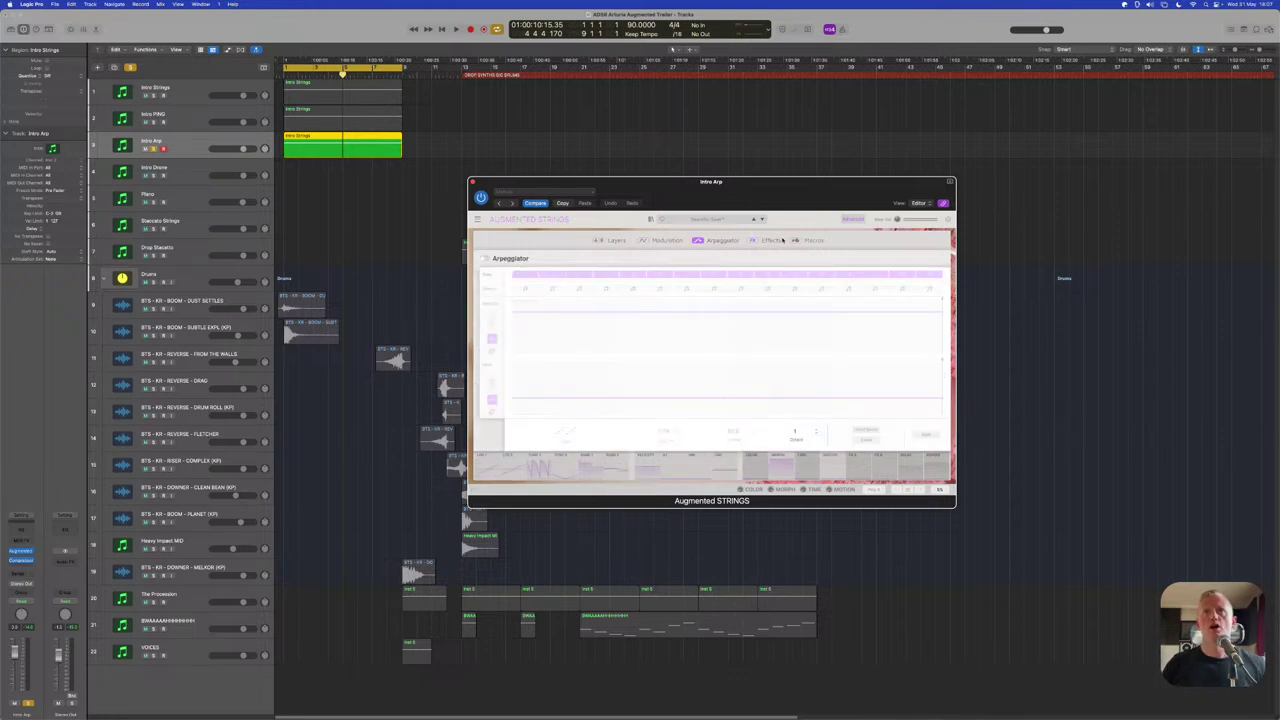
{"action": "left_click", "coordinate": [663, 240]}
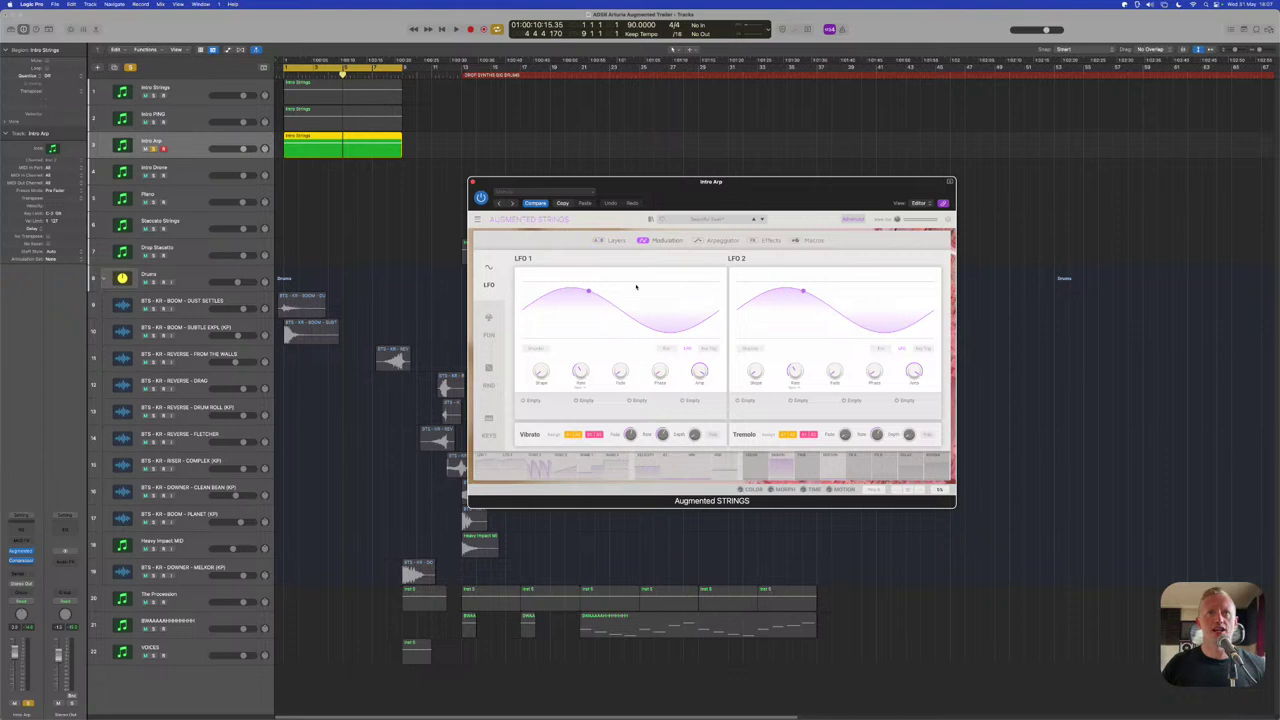
{"action": "left_click", "coordinate": [489, 322]}
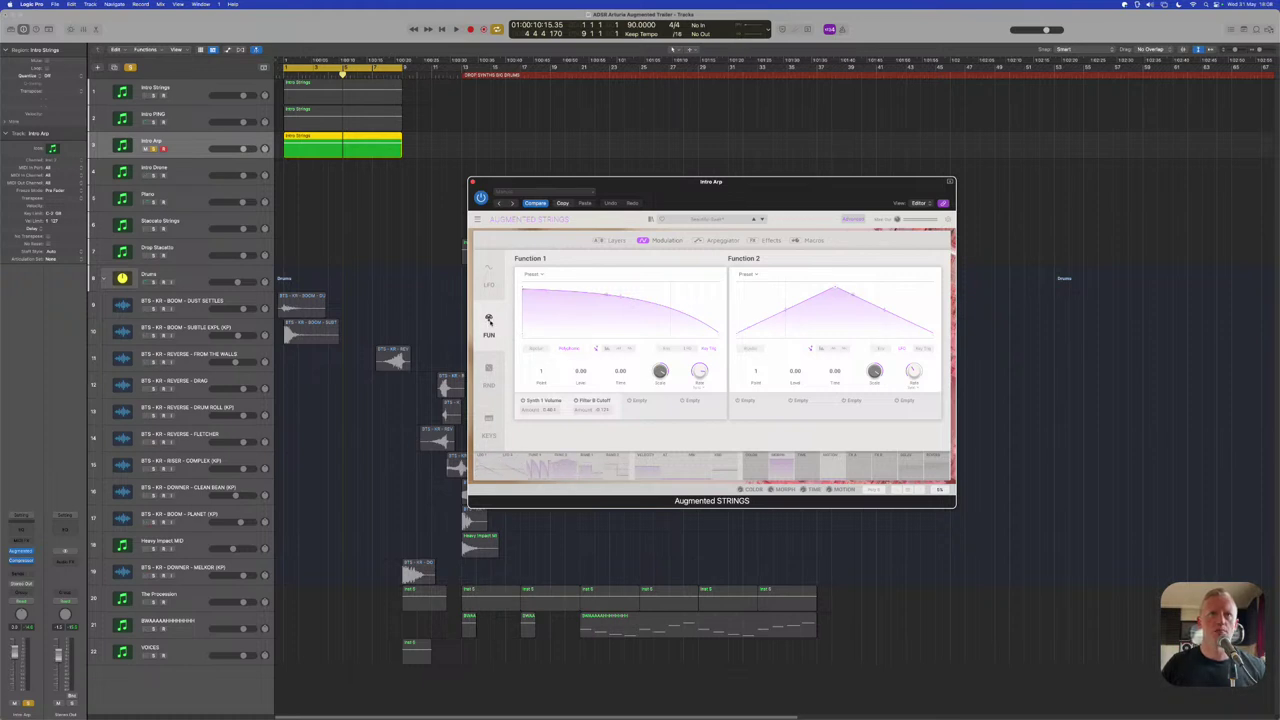
{"action": "left_click", "coordinate": [489, 285]}
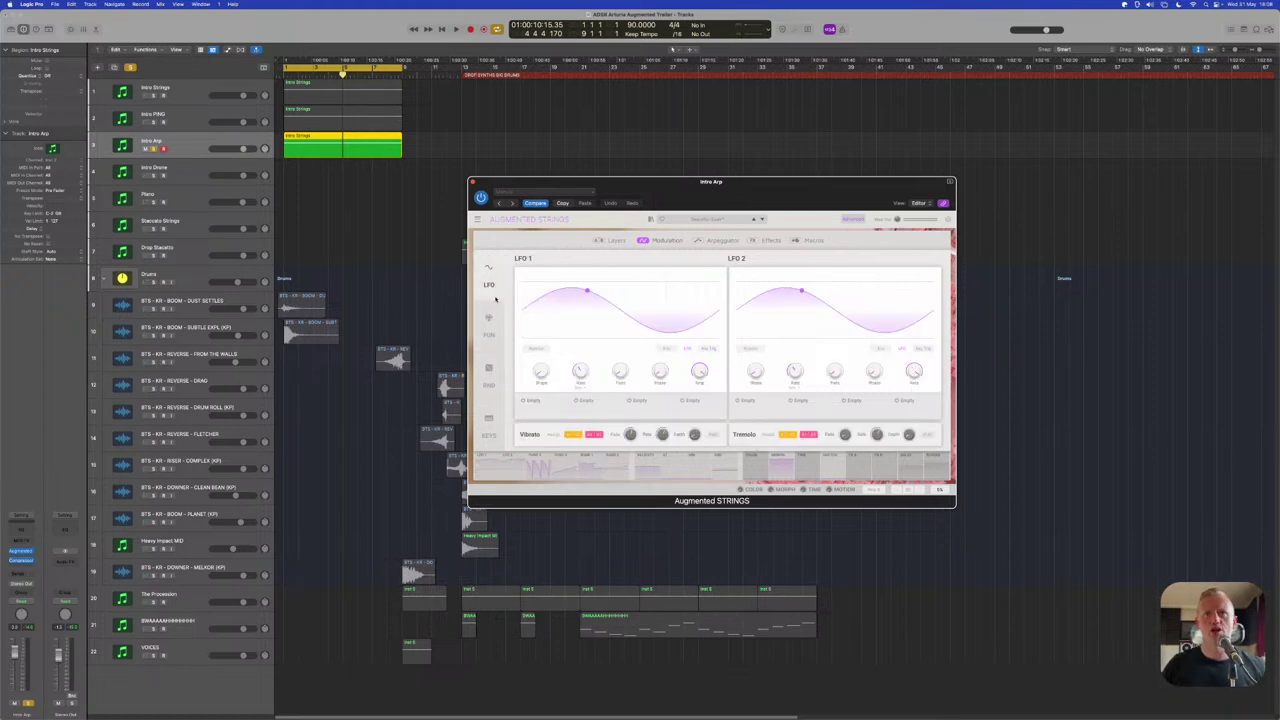
{"action": "left_click", "coordinate": [615, 242]}
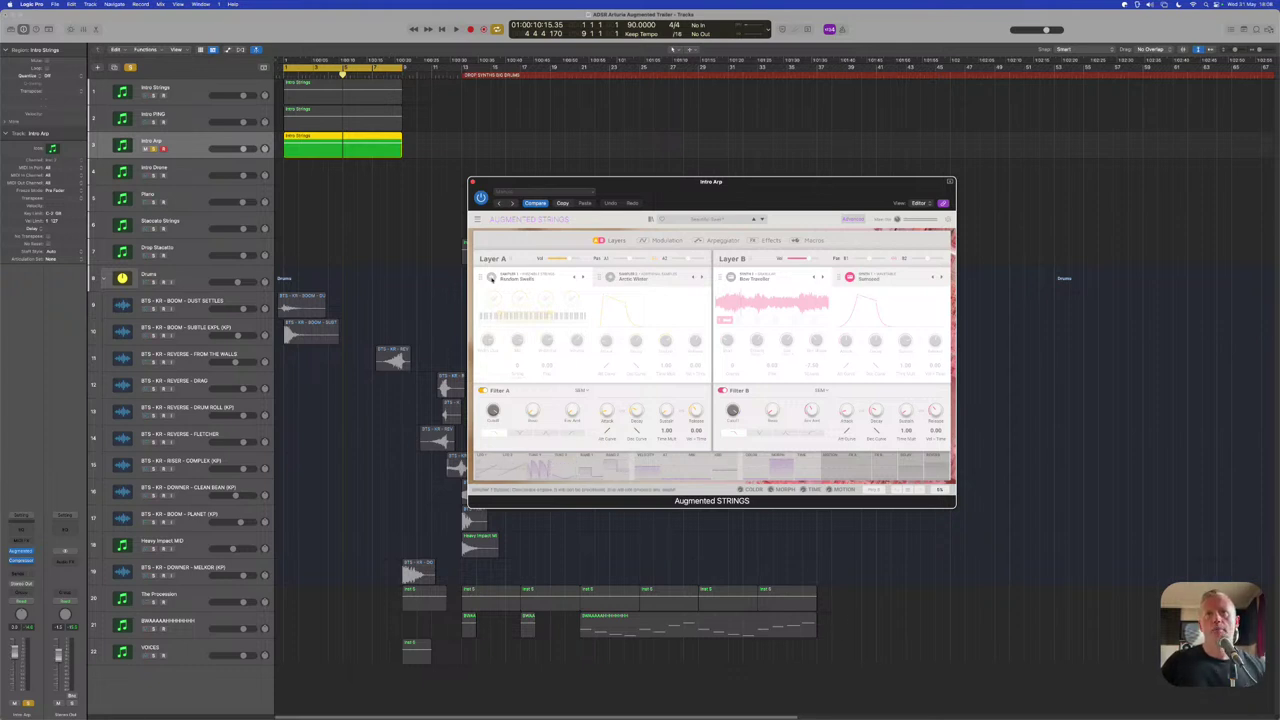
Enable the first sampler source in Layer A and return the instrument to its main Morph view
{"action": "left_click", "coordinate": [888, 280]}
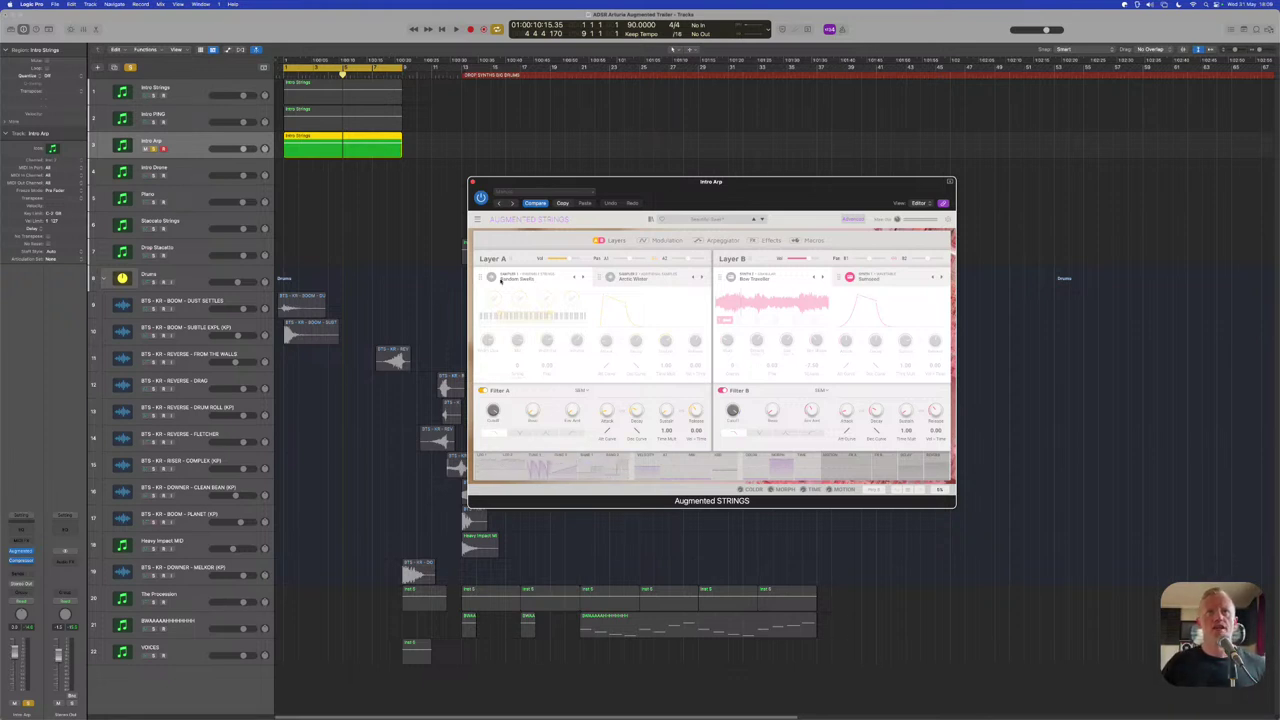
{"action": "left_click", "coordinate": [500, 281]}
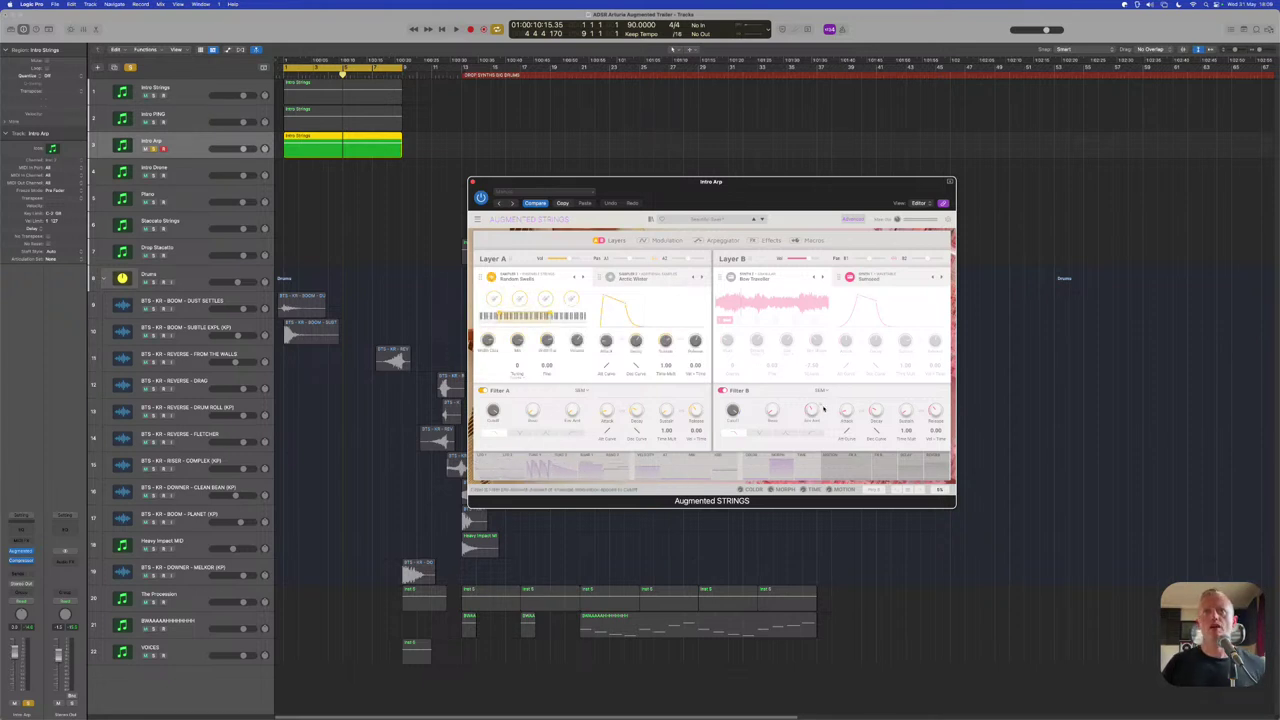
{"action": "left_click", "coordinate": [852, 219]}
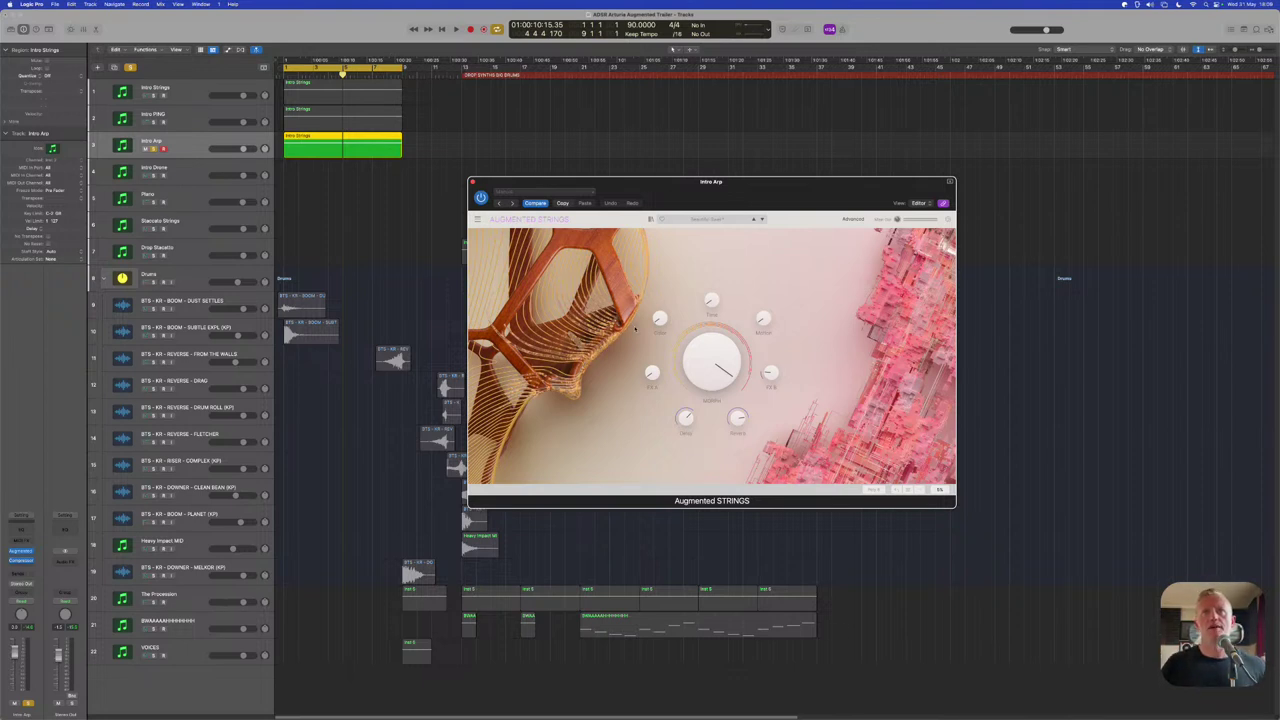
Play the cycled intro from its start while sweeping the Morph knob between the two layers, and stop playback
{"action": "mouse_move", "coordinate": [720, 375]}
{"action": "key", "text": "Return"}
{"action": "key", "text": "space"}
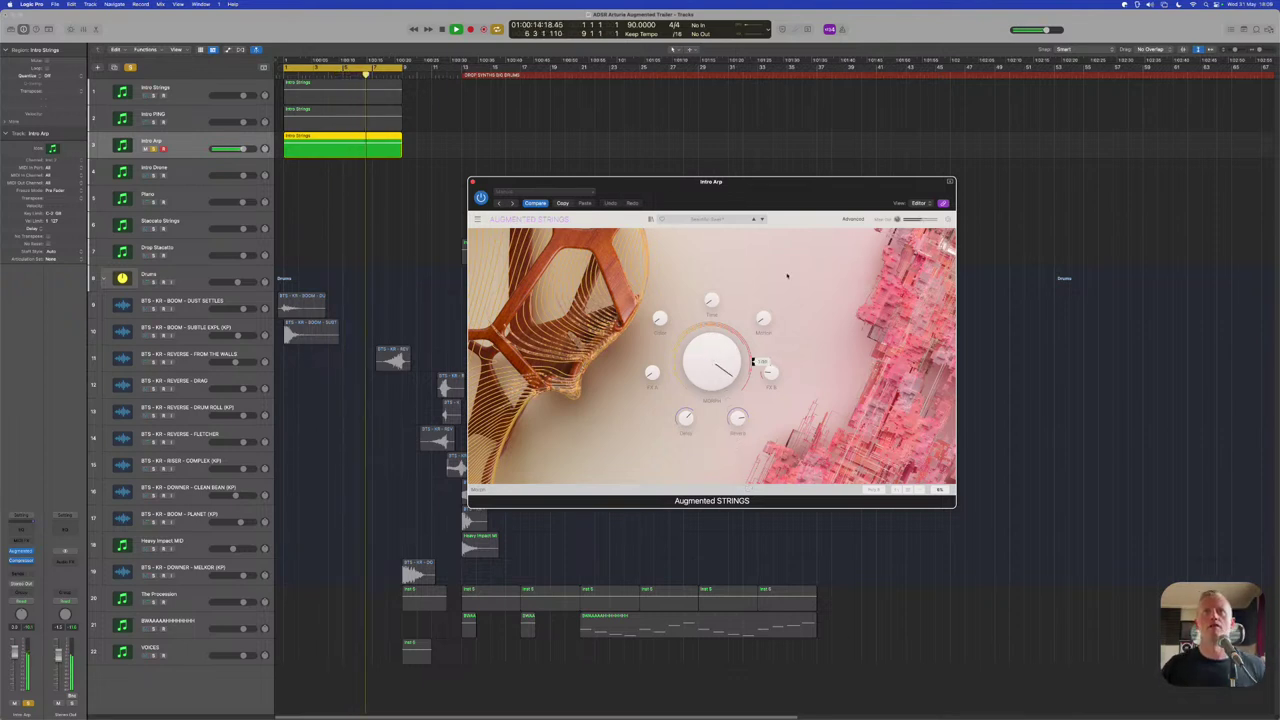
{"action": "left_click", "coordinate": [752, 362]}
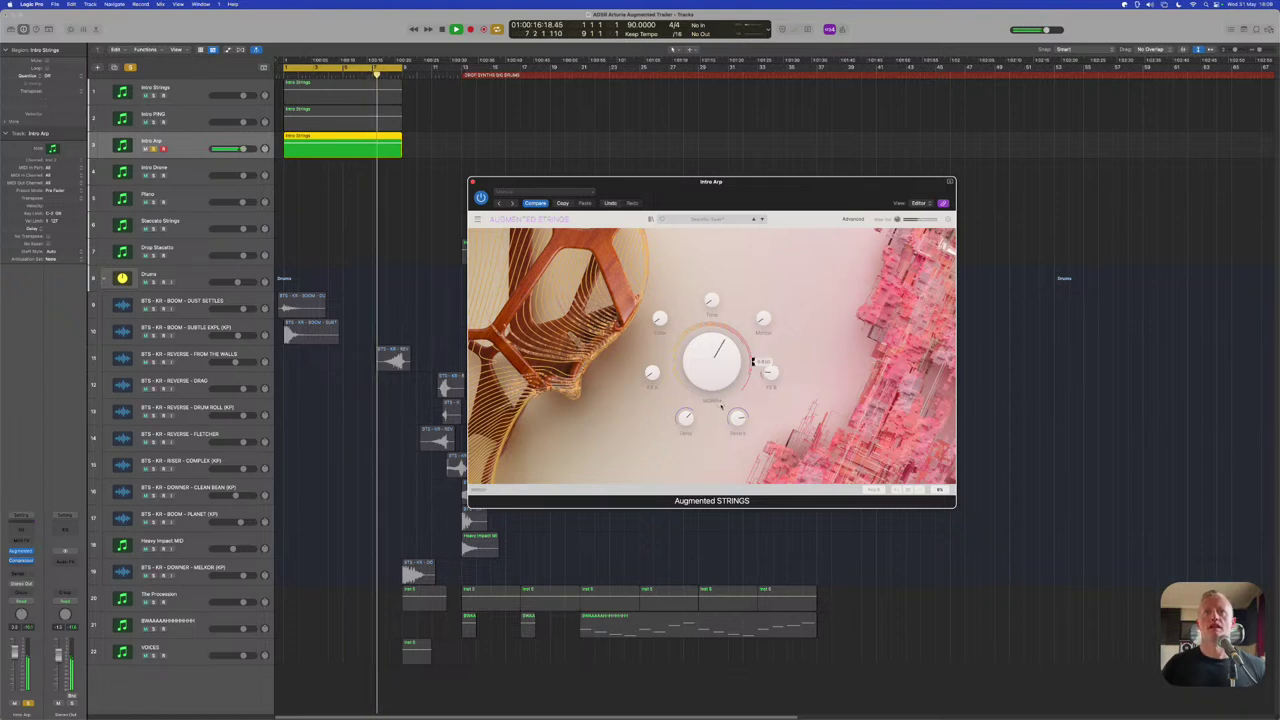
{"action": "key", "text": "space"}
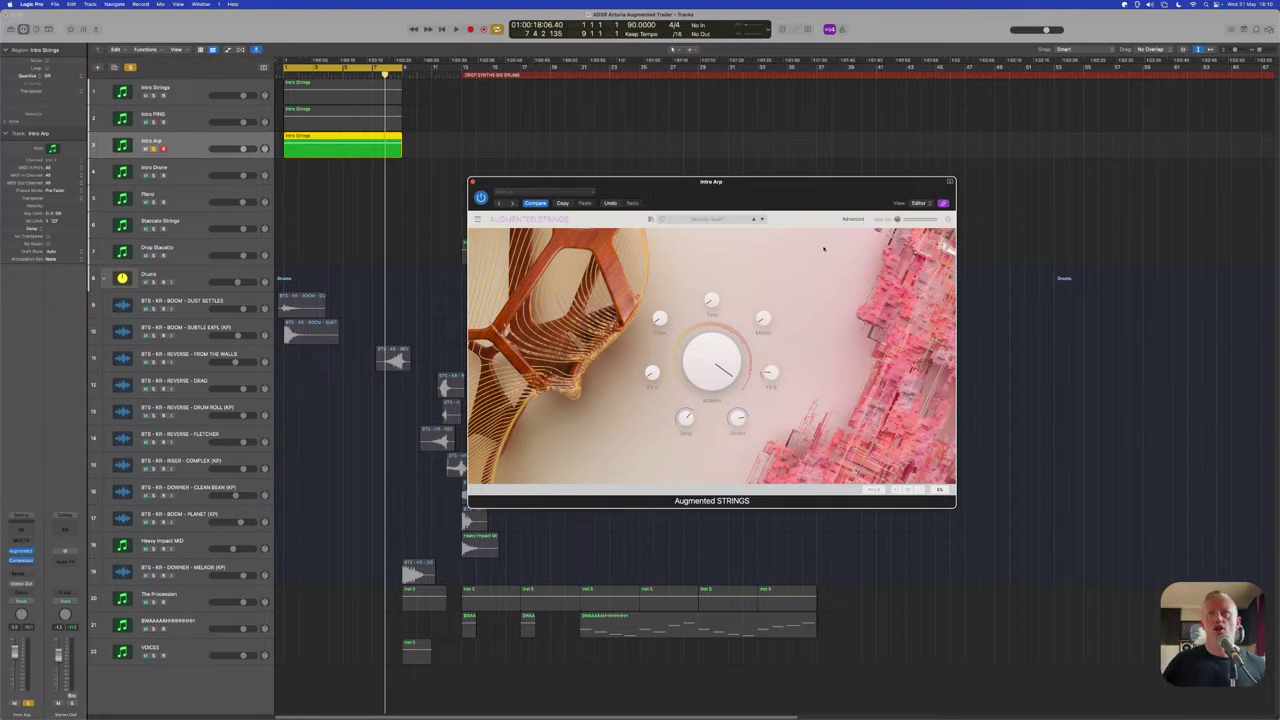
Switch off the first sampler source in Layer A in the instrument's advanced view
{"action": "left_click", "coordinate": [850, 219]}
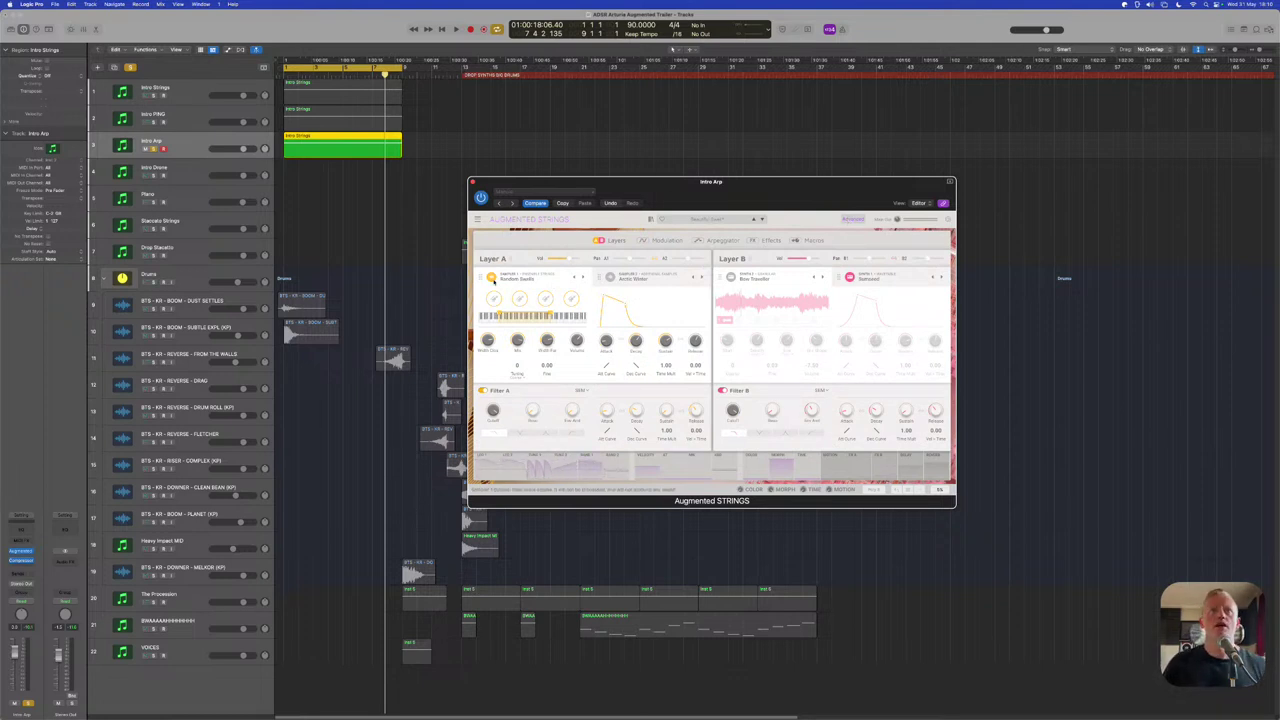
{"action": "left_click", "coordinate": [491, 277]}
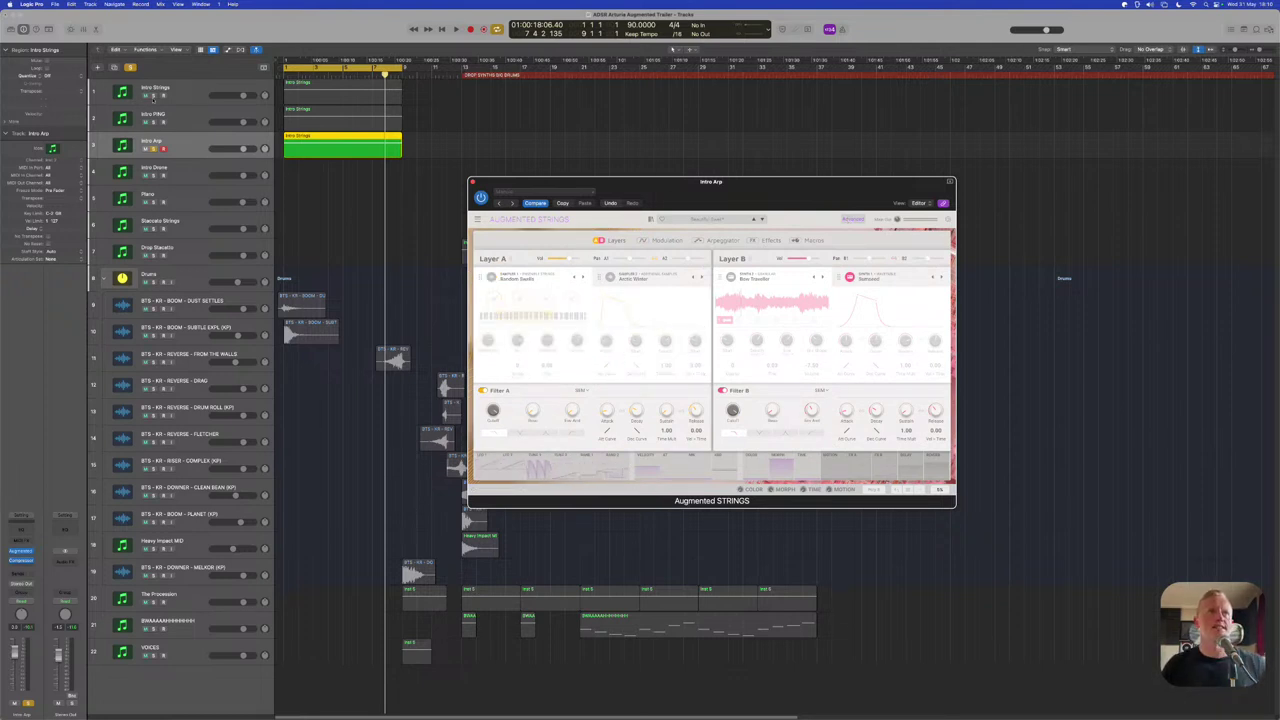
Unlink the Intro Strings instrument window and place the Intro Arp instrument beside it in its main Morph view
{"action": "left_click", "coordinate": [177, 95]}
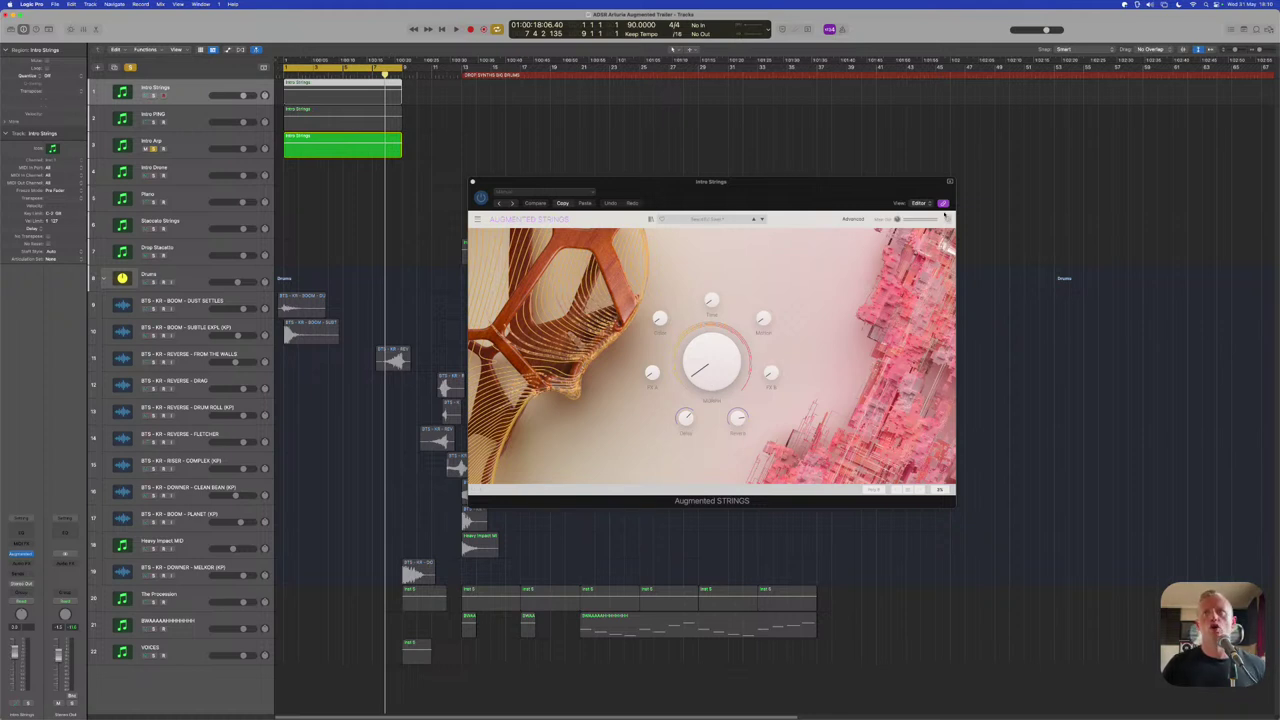
{"action": "left_click", "coordinate": [943, 203]}
{"action": "left_click", "coordinate": [187, 147]}
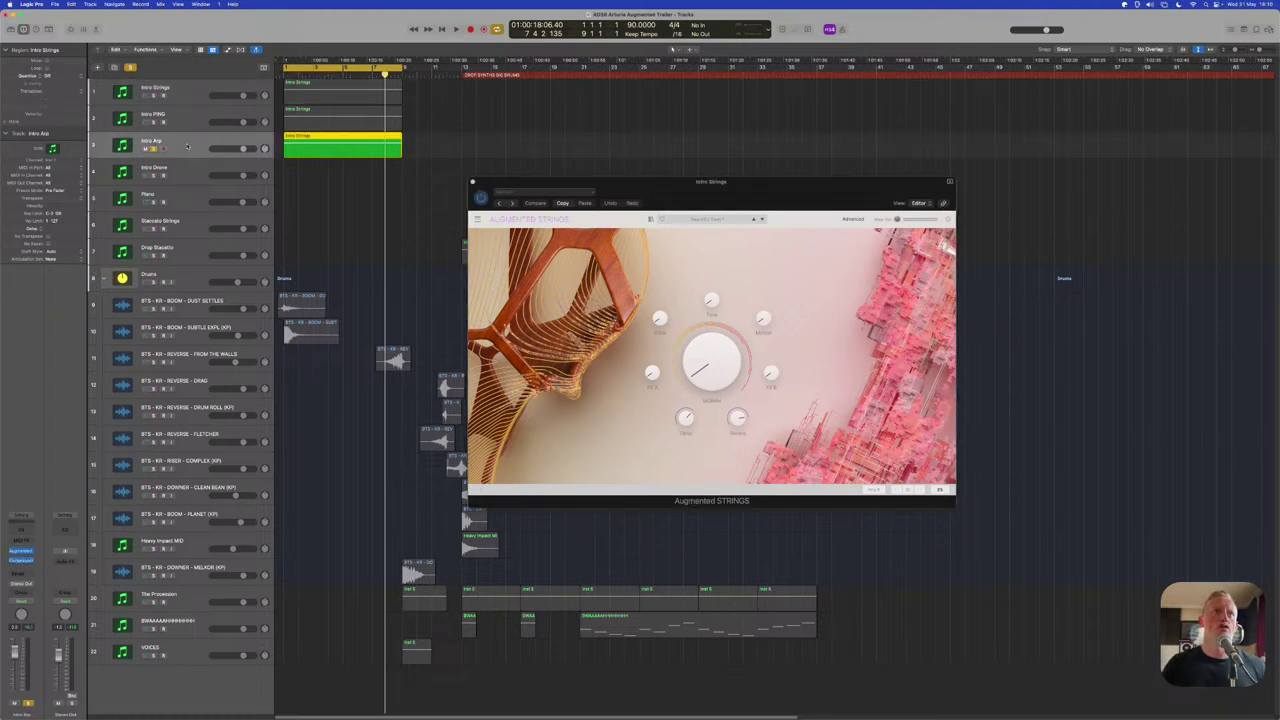
{"action": "left_click", "coordinate": [20, 553]}
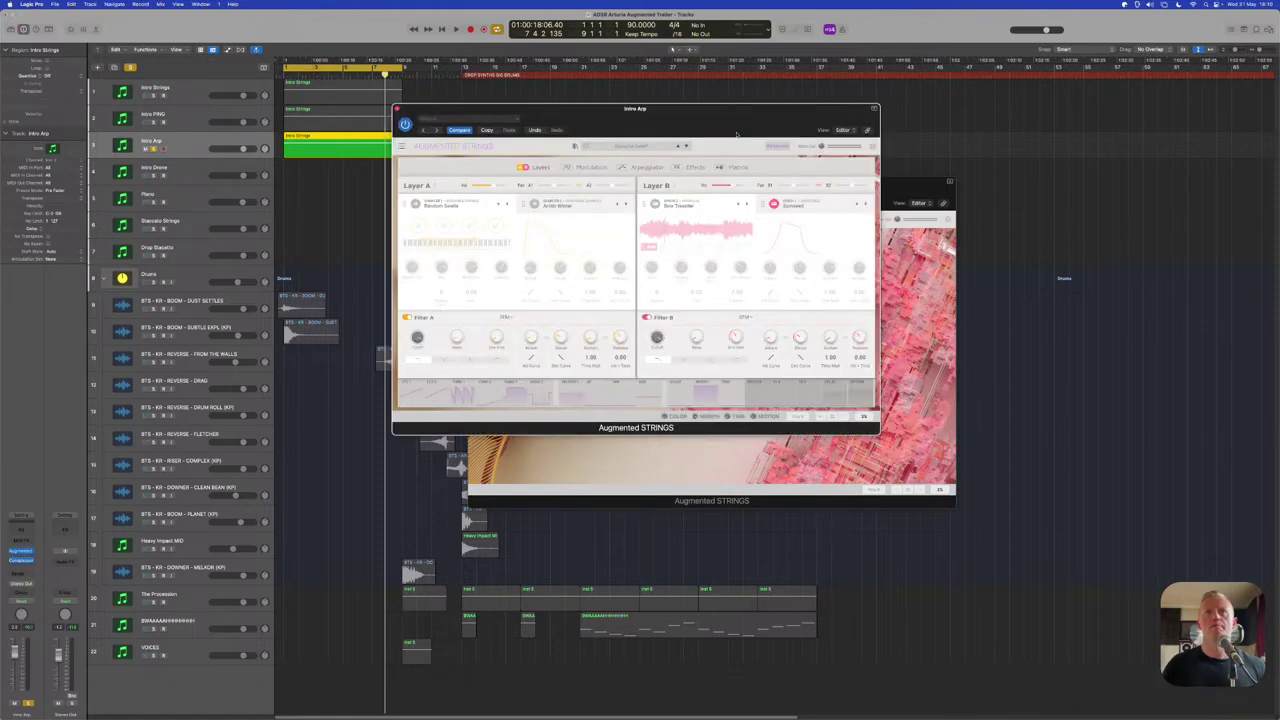
{"action": "left_click", "coordinate": [777, 146]}
{"action": "left_click_drag", "start_coordinate": [426, 162], "coordinate": [823, 224]}
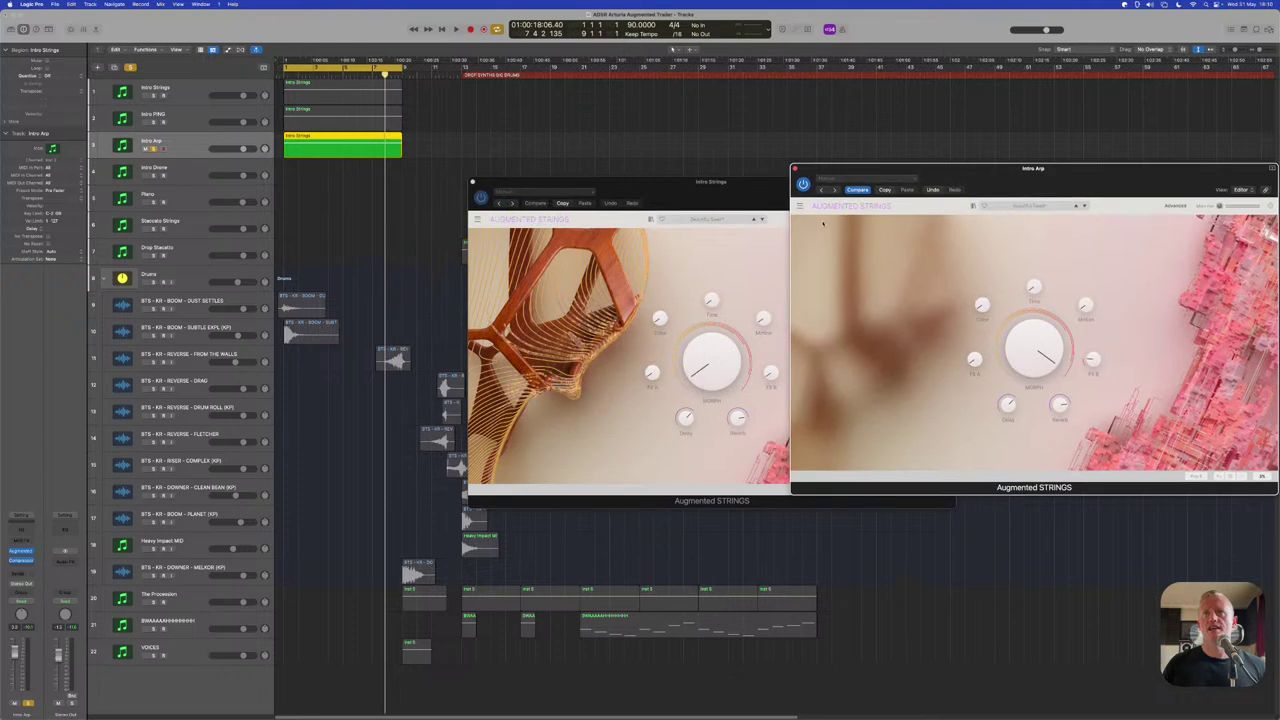
Reposition the Intro Strings and Intro Arp instrument windows and return Intro Arp from the preset browser to its Morph view
{"action": "left_click_drag", "start_coordinate": [700, 183], "coordinate": [525, 171]}
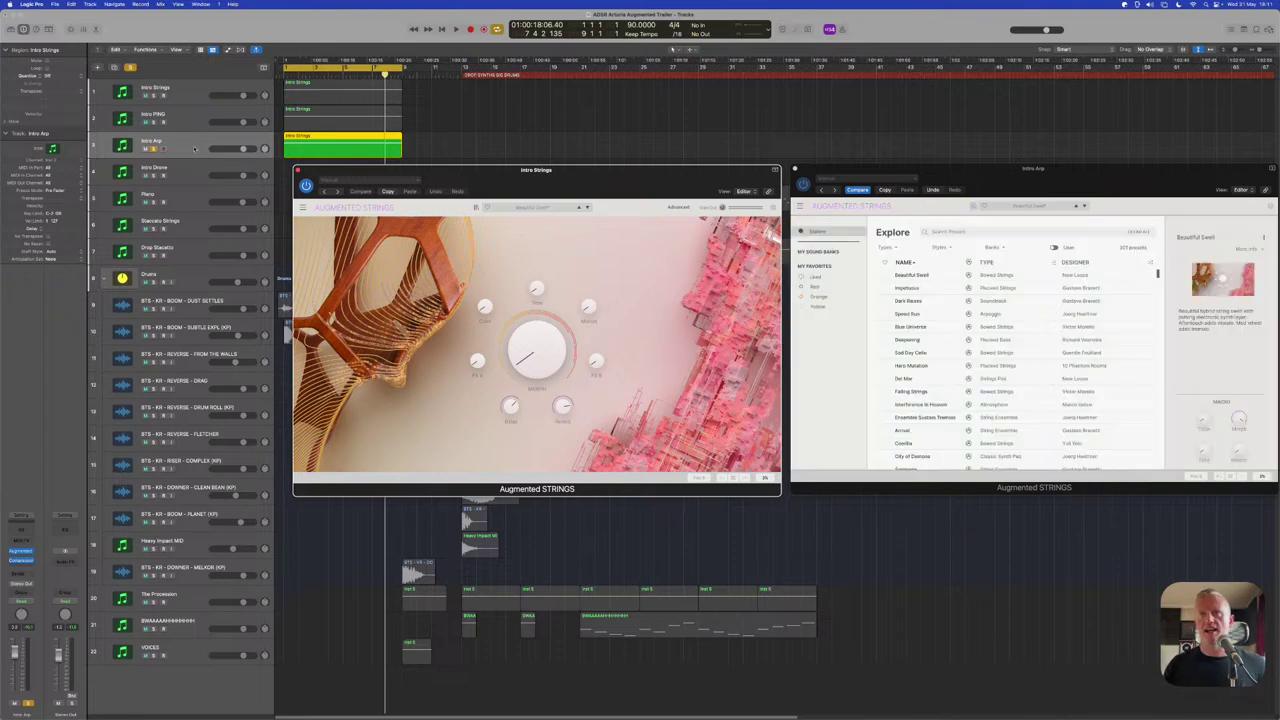
{"action": "left_click", "coordinate": [1199, 190]}
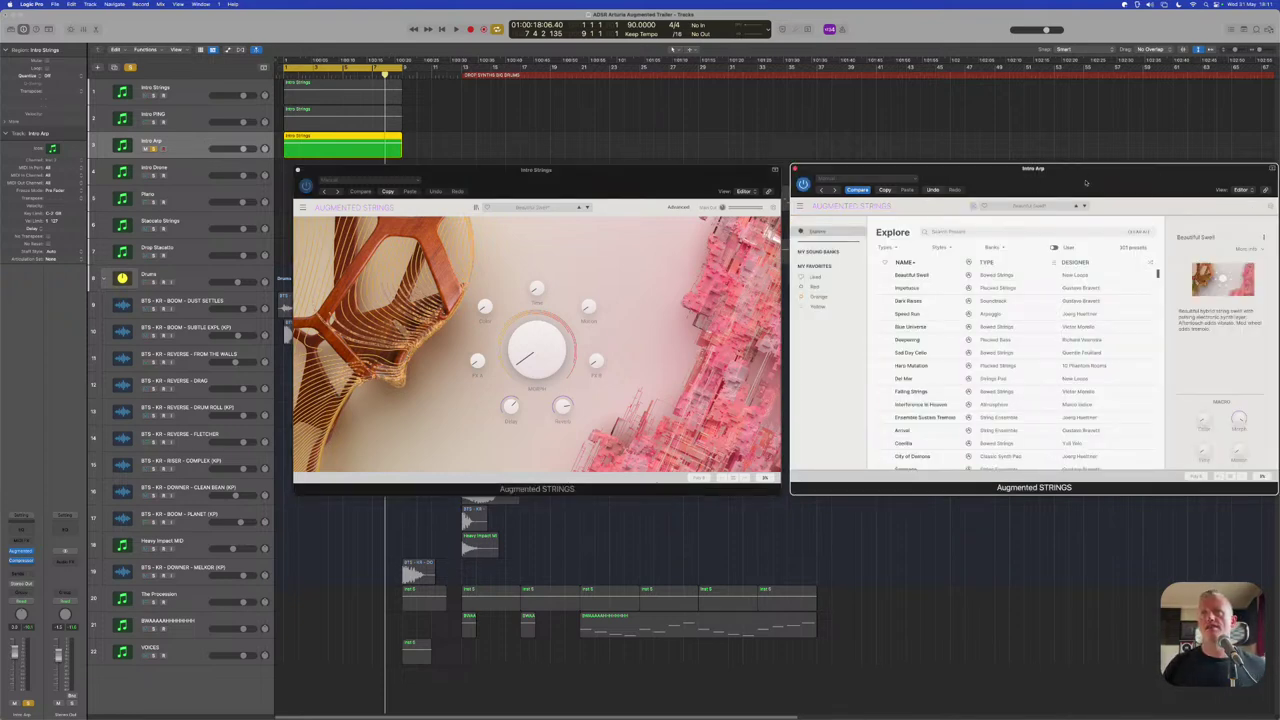
{"action": "left_click_drag", "start_coordinate": [1086, 183], "coordinate": [1046, 198]}
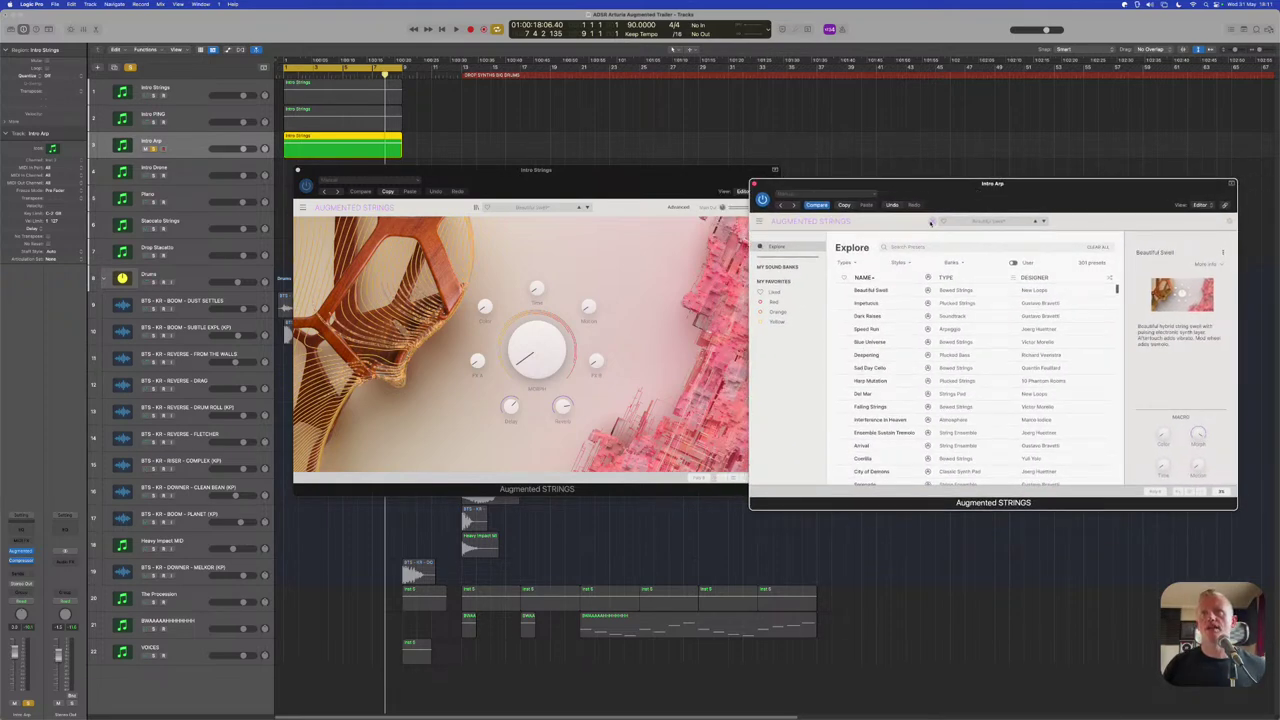
{"action": "left_click", "coordinate": [931, 222]}
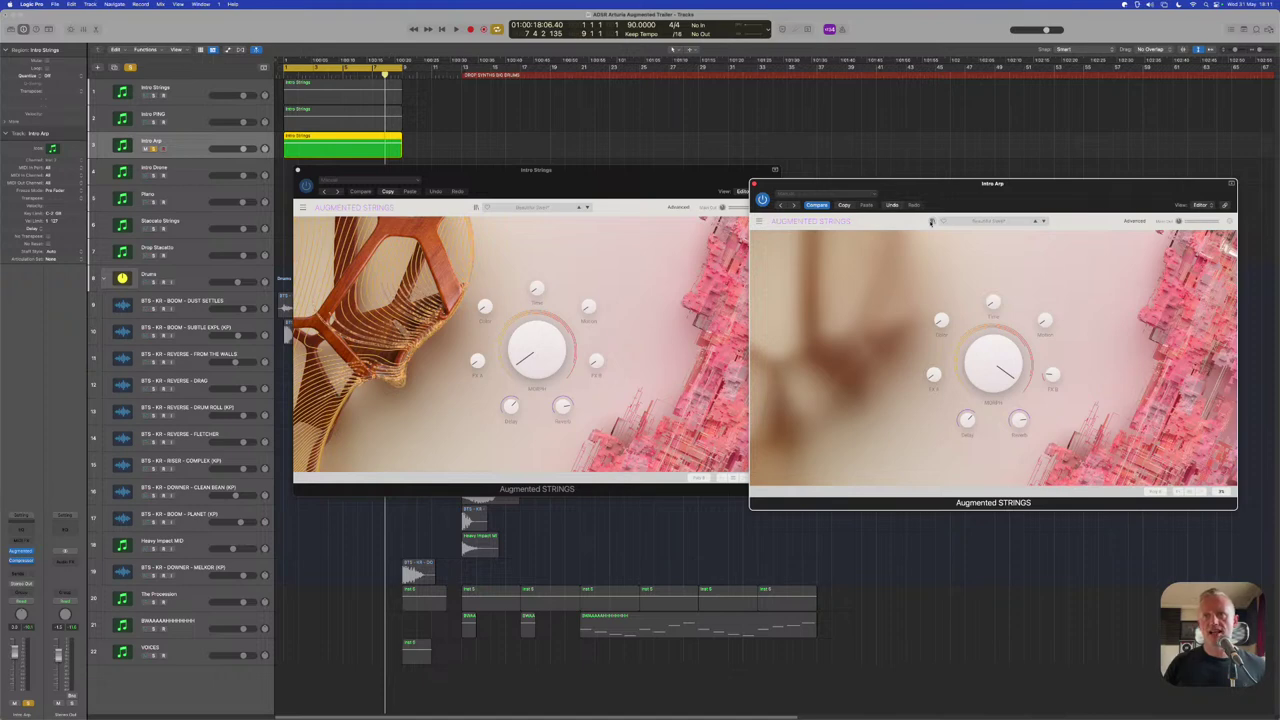
{"action": "left_click", "coordinate": [931, 222]}
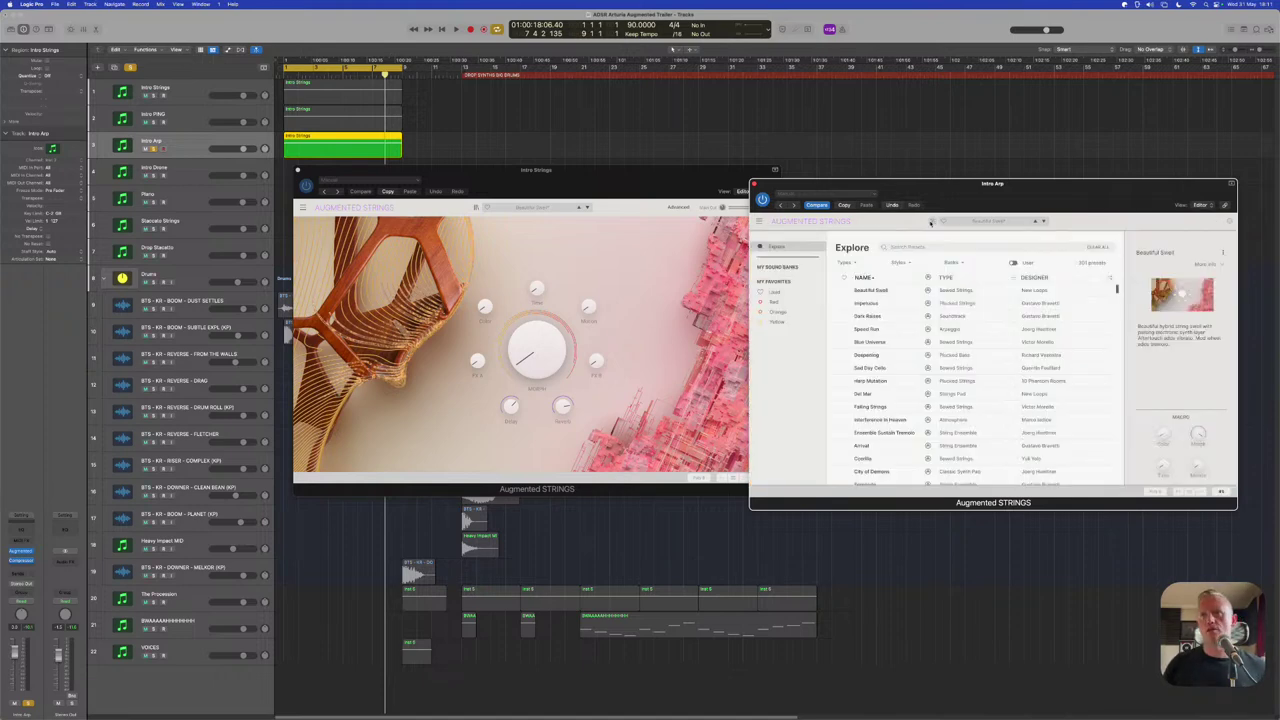
{"action": "left_click", "coordinate": [931, 222]}
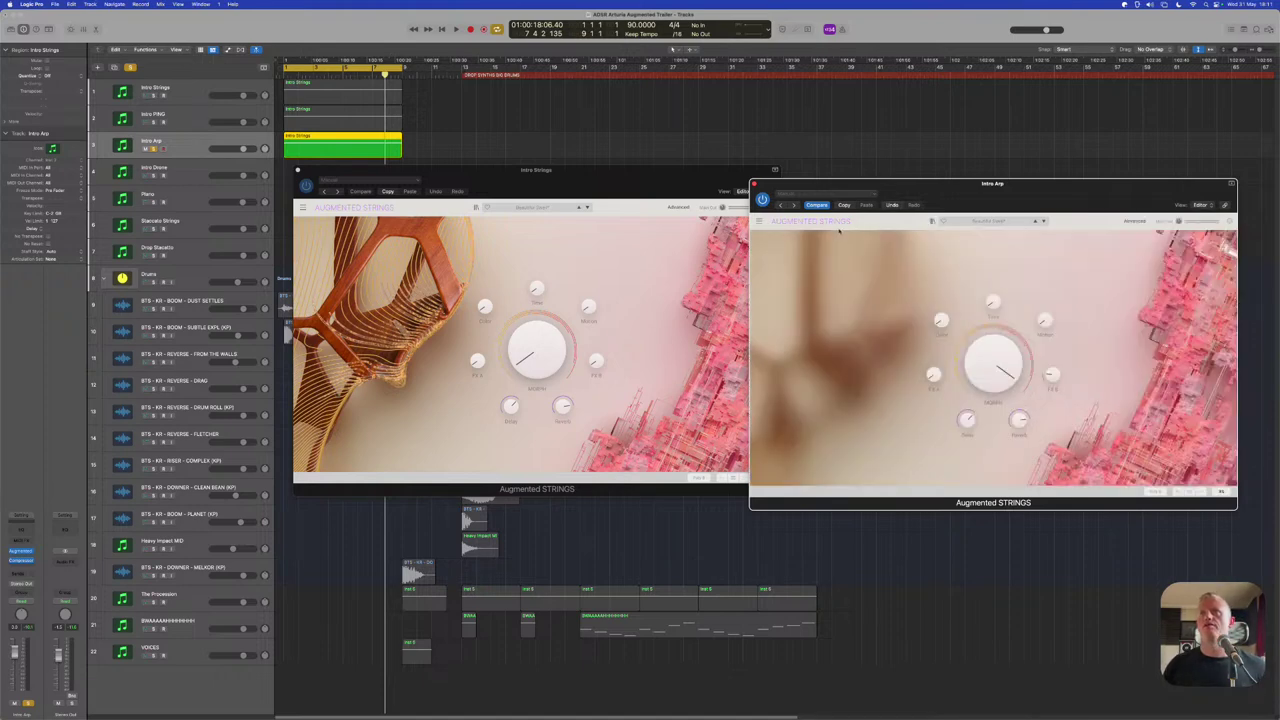
Close the Intro Arp instrument window and unsolo its track, with the playhead placed at the intro's start
{"action": "left_click", "coordinate": [754, 186]}
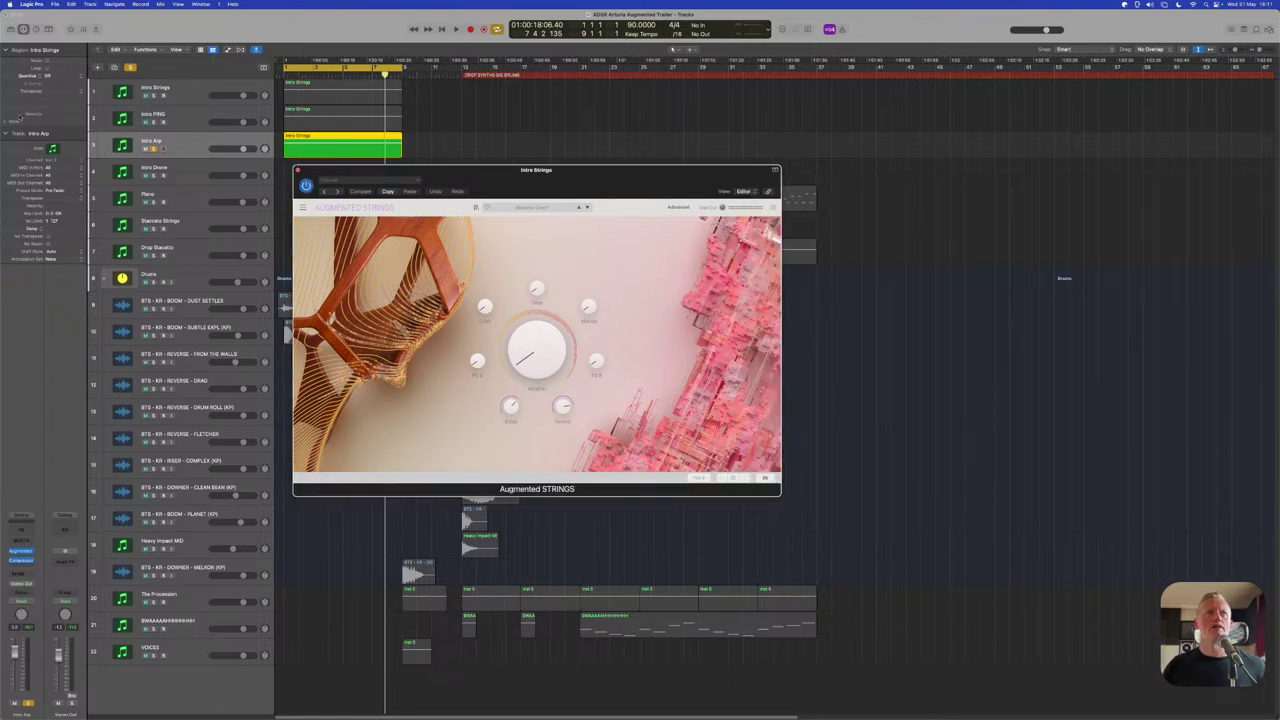
{"action": "left_click", "coordinate": [153, 148]}
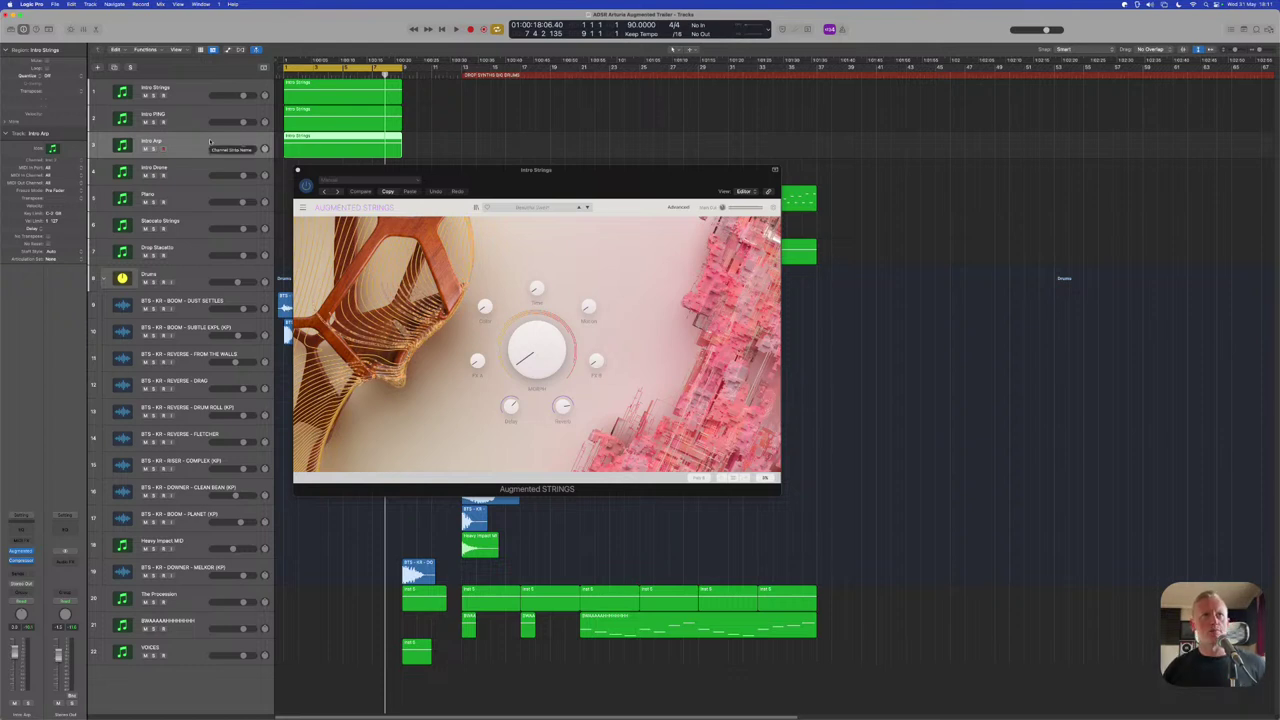
{"action": "left_click", "coordinate": [286, 74]}
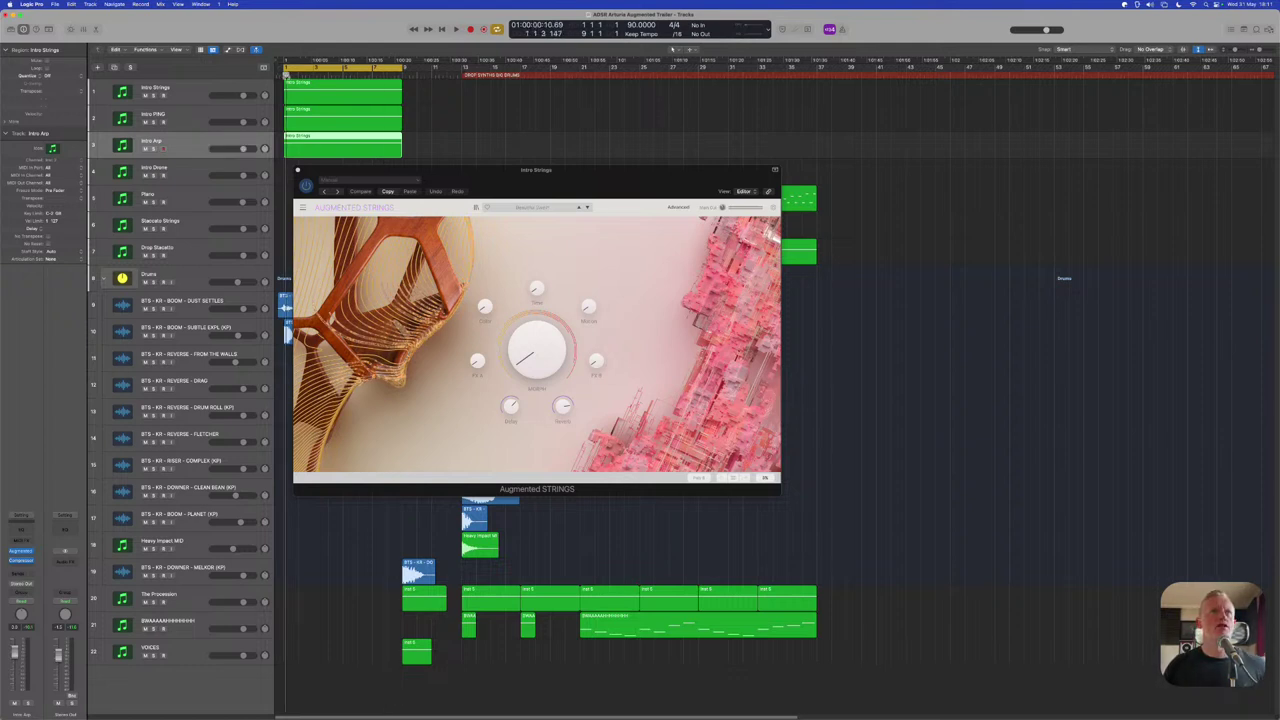
Open the settings of the Intro Strings instrument and move its window clear of the intro regions
{"action": "left_click", "coordinate": [182, 93]}
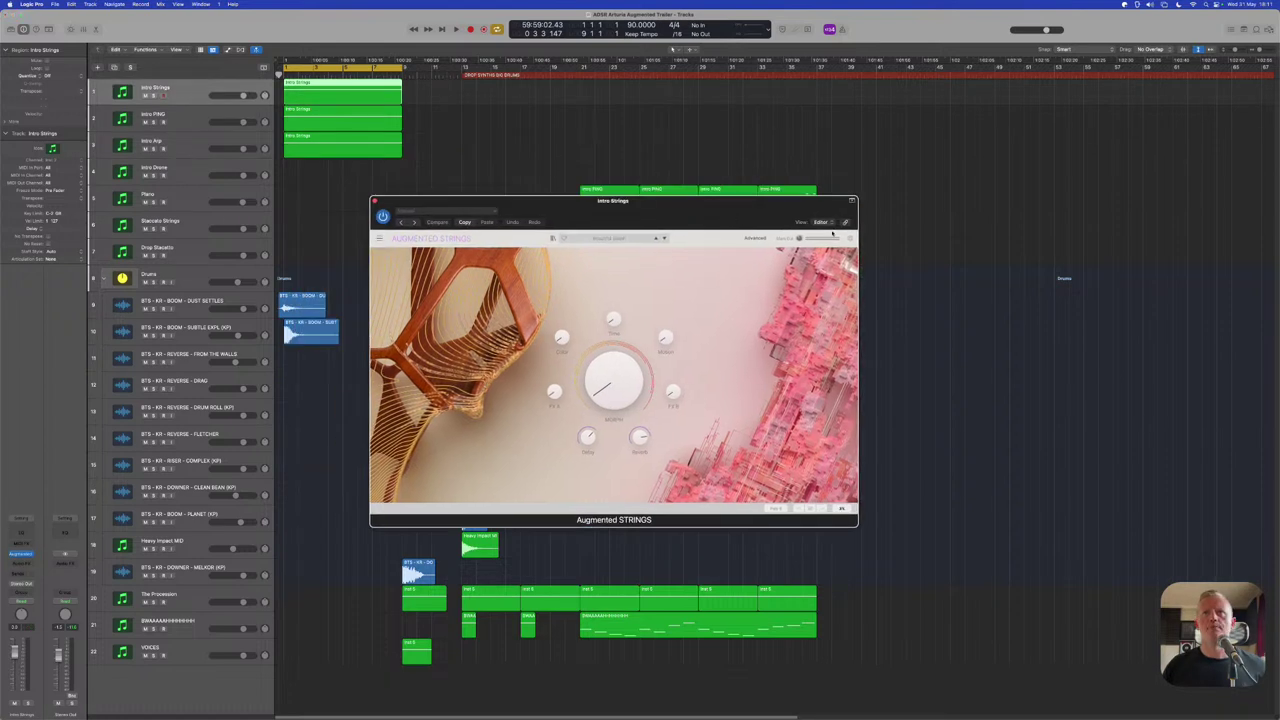
{"action": "left_click", "coordinate": [850, 238]}
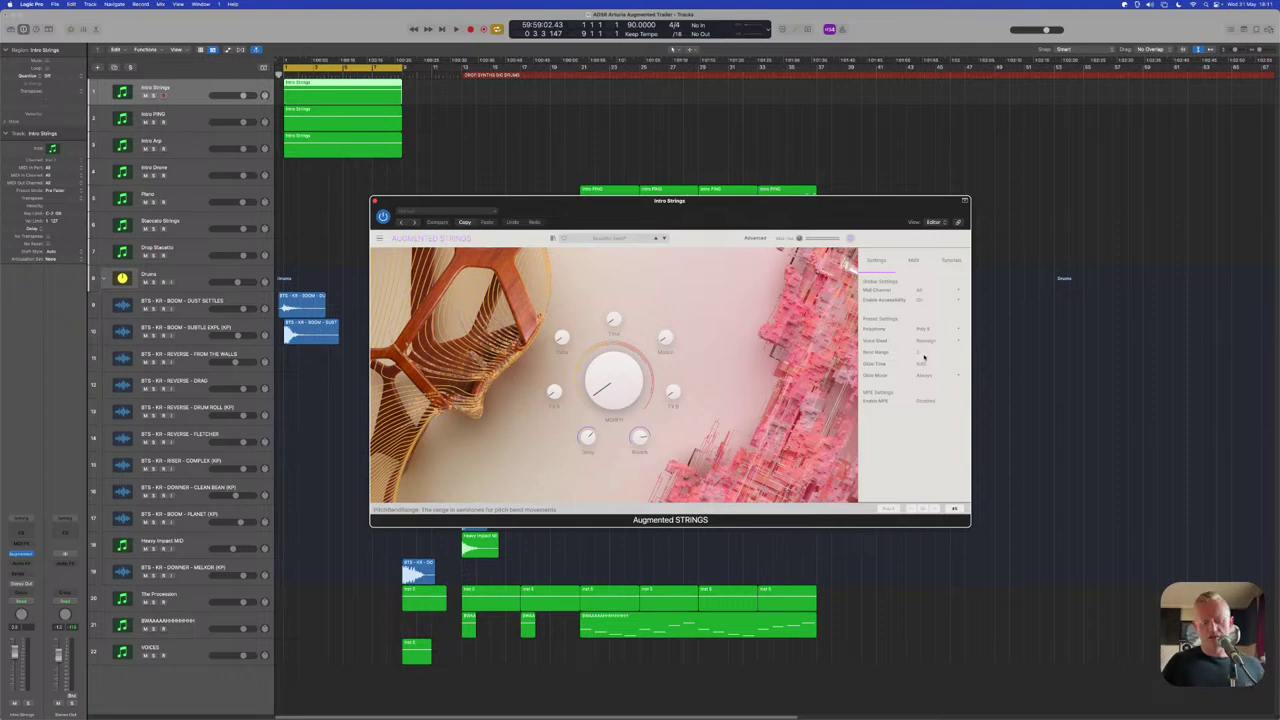
{"action": "left_click_drag", "start_coordinate": [695, 210], "coordinate": [897, 297]}
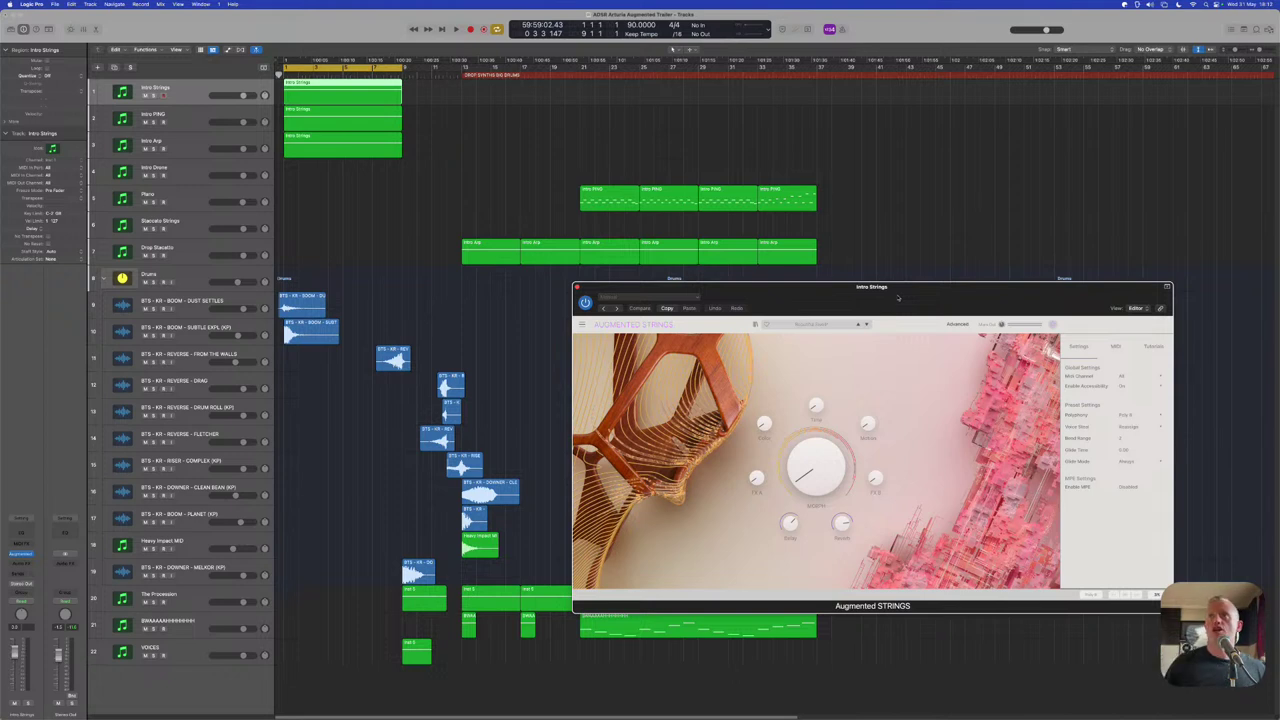
Move the playhead out to bar 66 and return it to the start of the arrangement
{"action": "left_click", "coordinate": [1266, 70]}
{"action": "left_click", "coordinate": [1261, 74]}
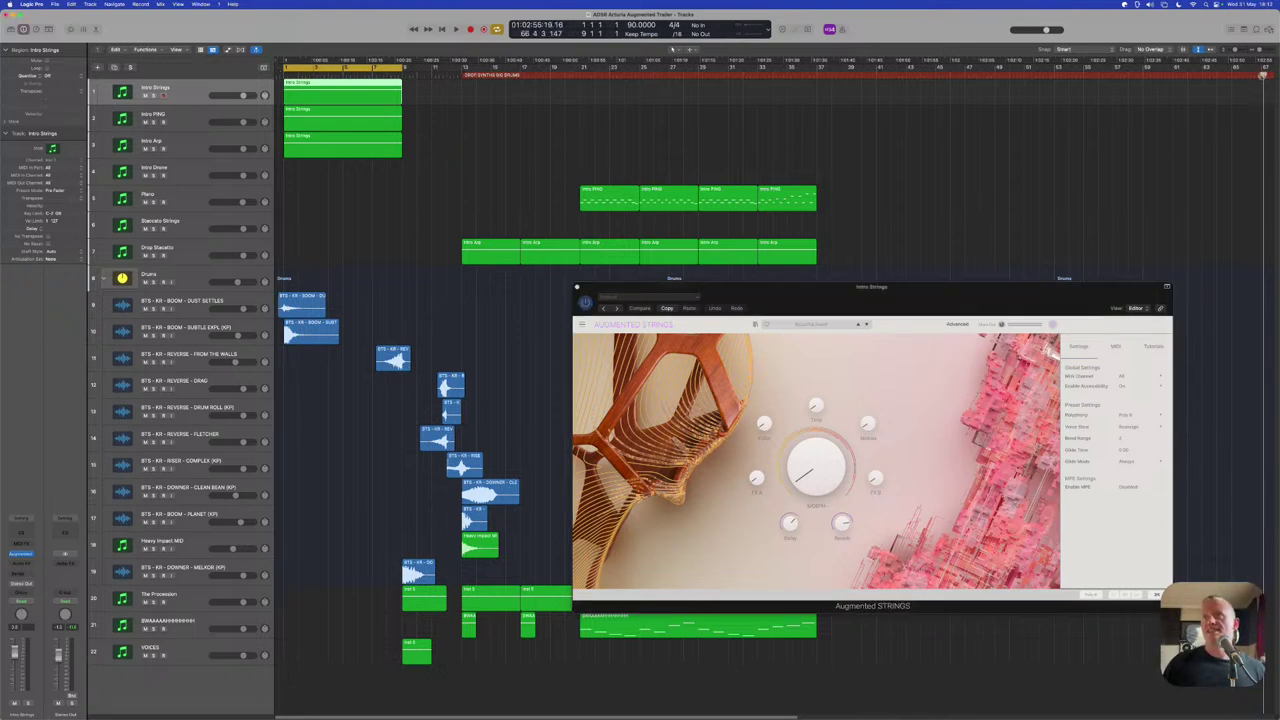
{"action": "left_click", "coordinate": [1264, 74]}
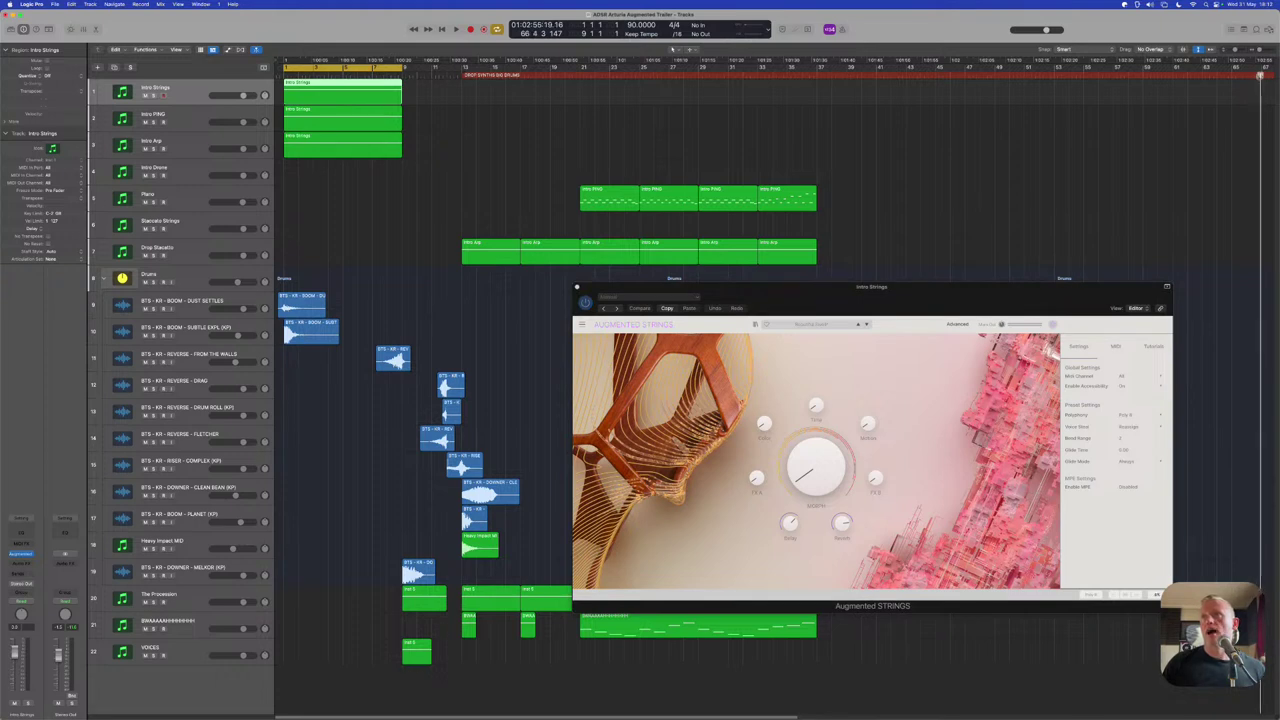
{"action": "left_click", "coordinate": [1261, 74]}
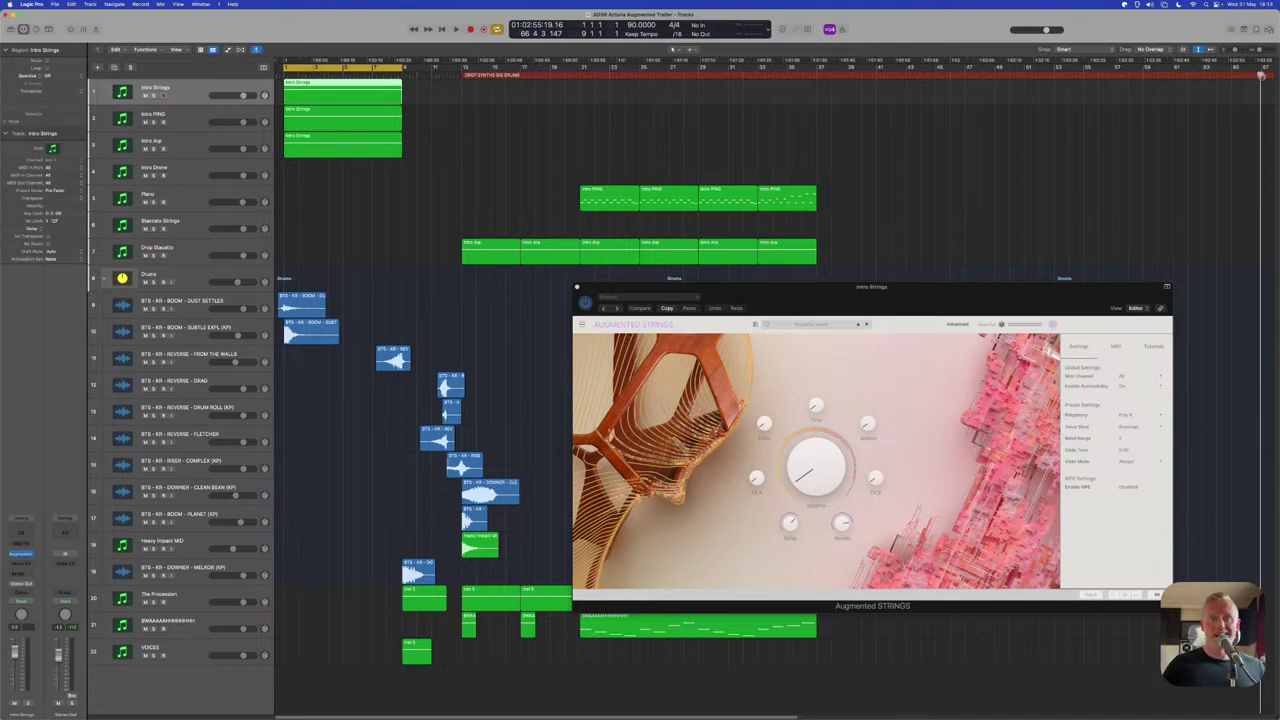
{"action": "key", "text": "comma"}
{"action": "key", "text": "comma"}
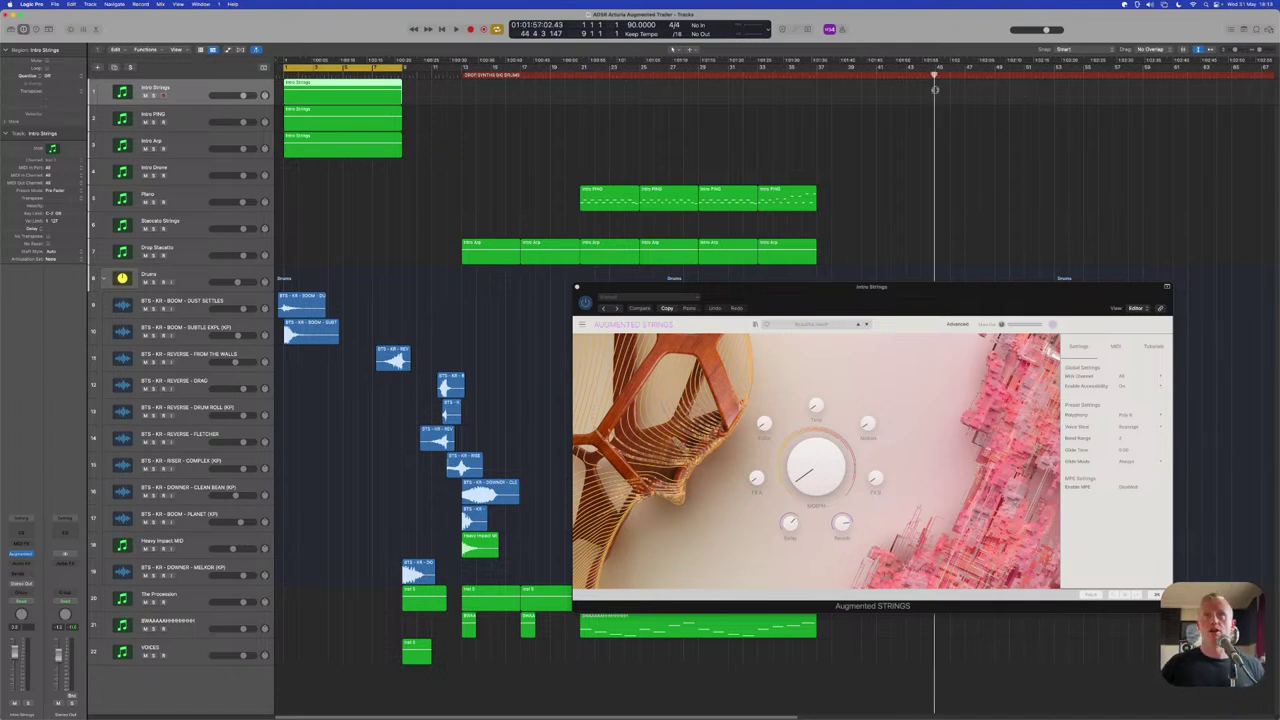
{"action": "key", "text": "Return"}
{"action": "key", "text": "space"}
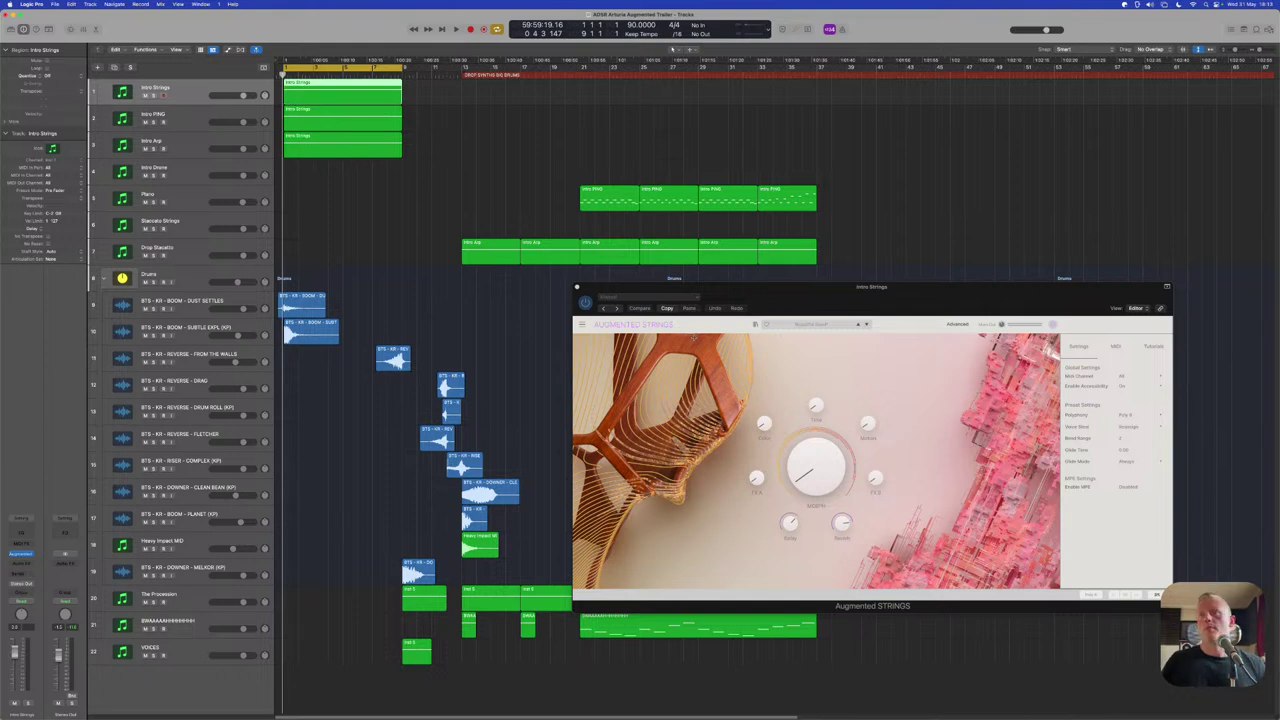
Zoom in on the Intro Strings track and open its region in the Piano Roll, with the instrument window moved off the editor
{"action": "left_click", "coordinate": [1120, 442]}
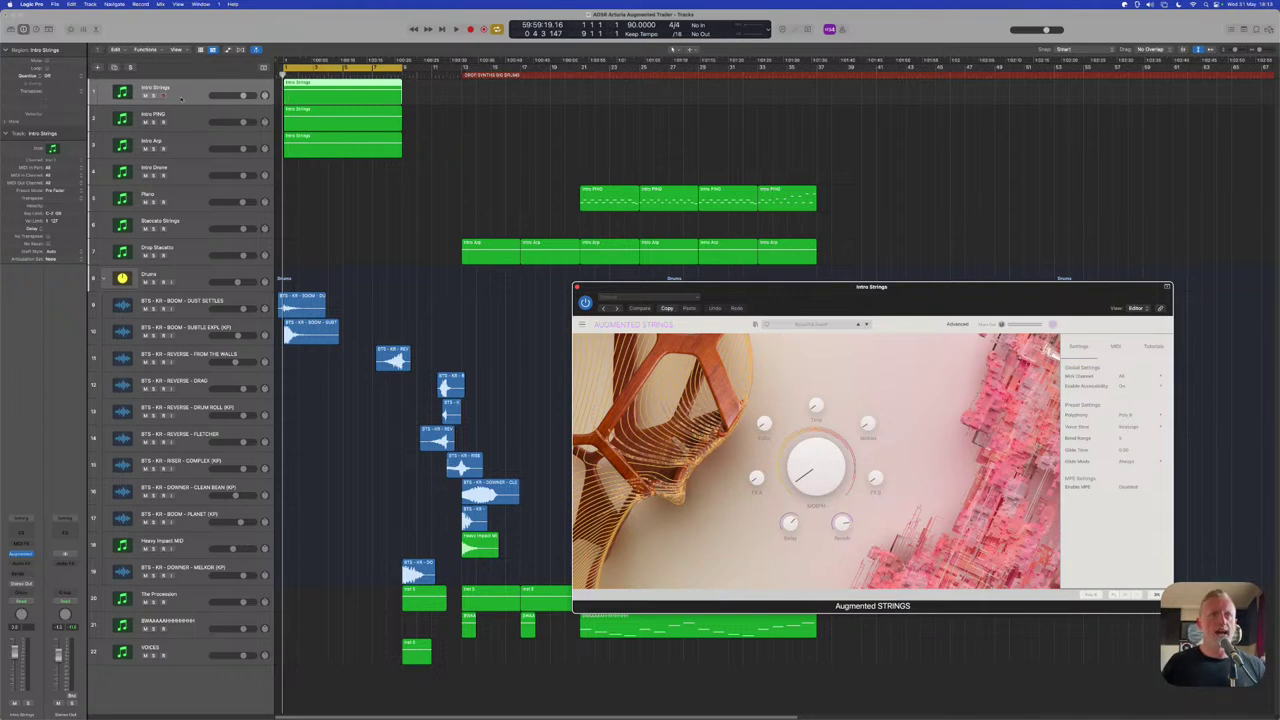
{"action": "left_click", "coordinate": [181, 98]}
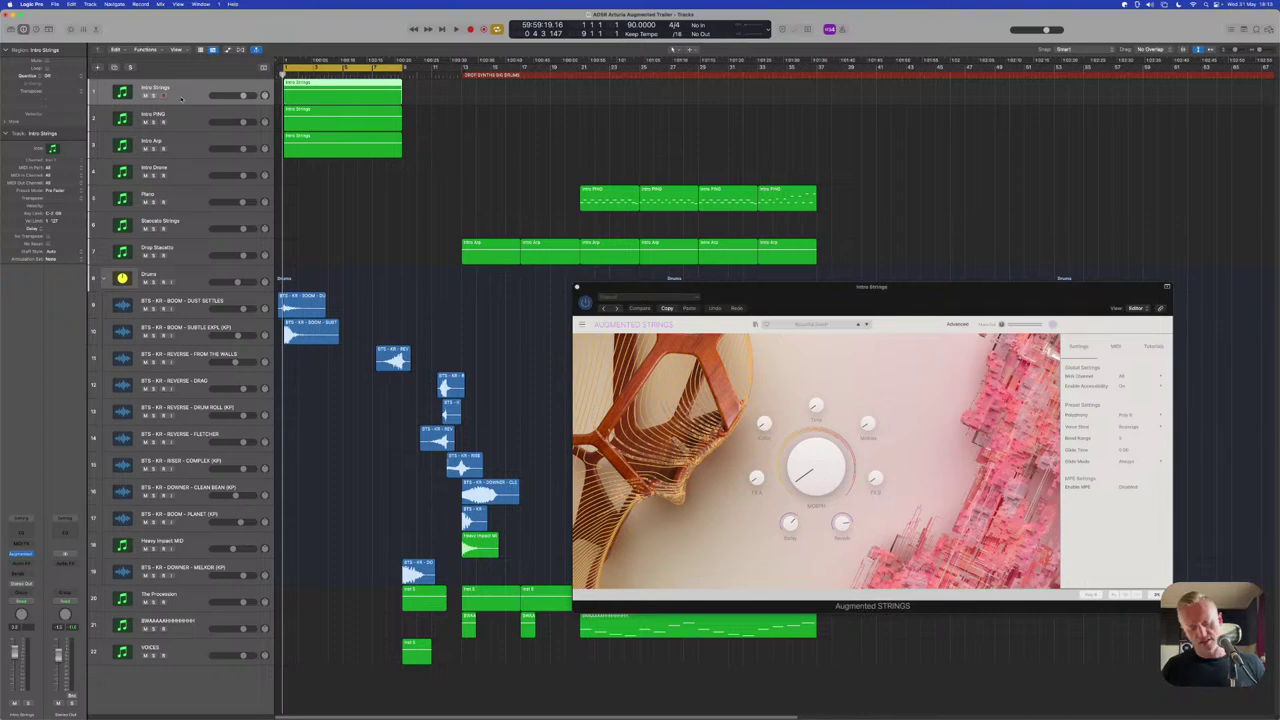
{"action": "key", "text": "ctrl+z"}
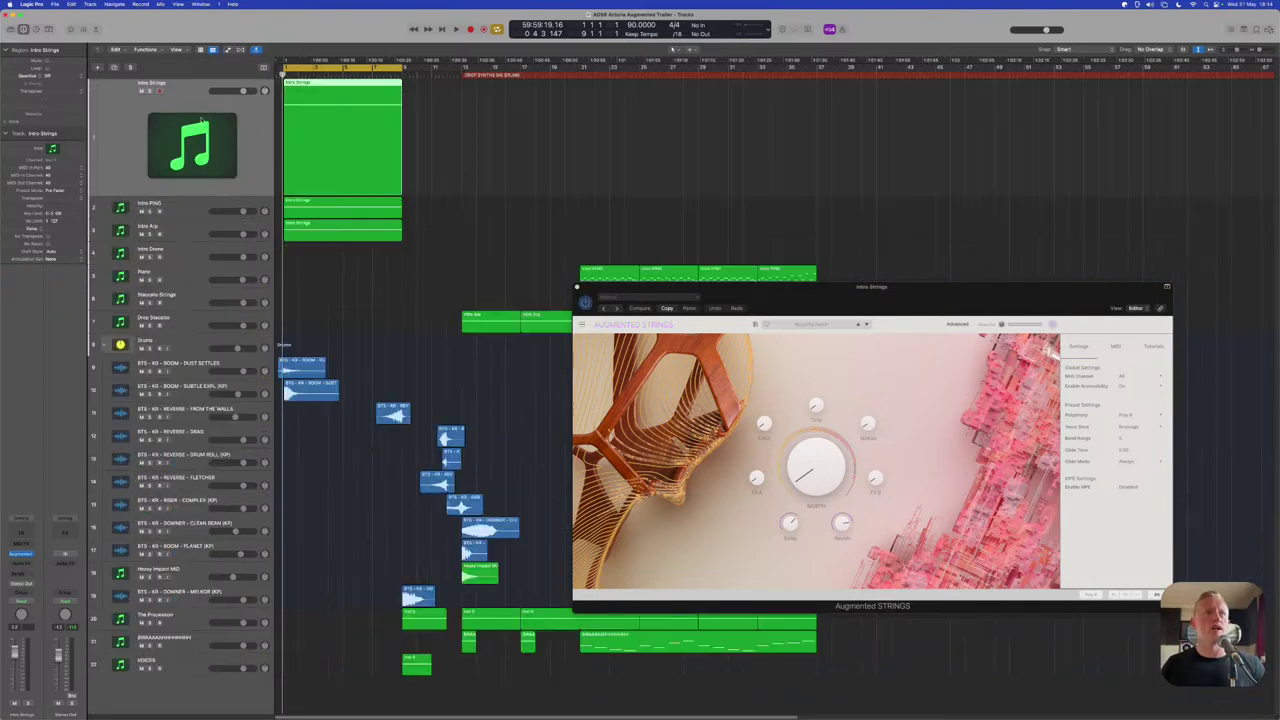
{"action": "key", "text": "ctrl+z"}
{"action": "key", "text": "p"}
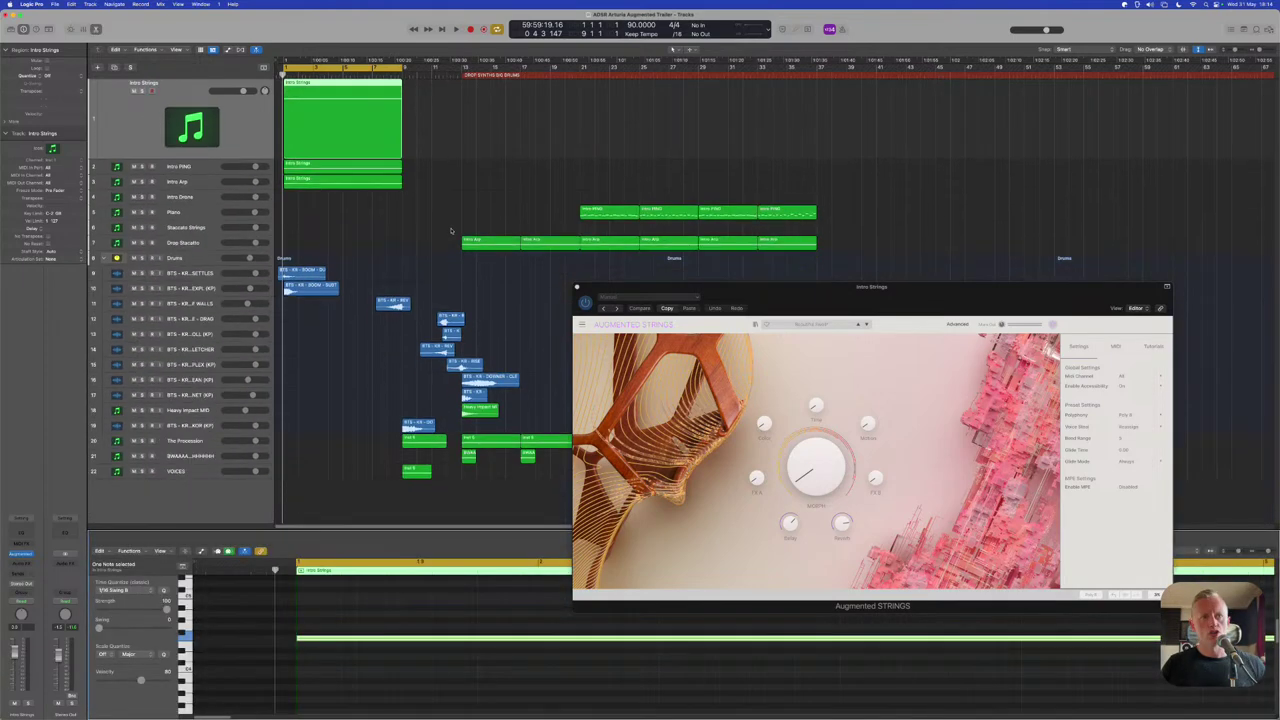
{"action": "left_click_drag", "start_coordinate": [599, 288], "coordinate": [537, 146]}
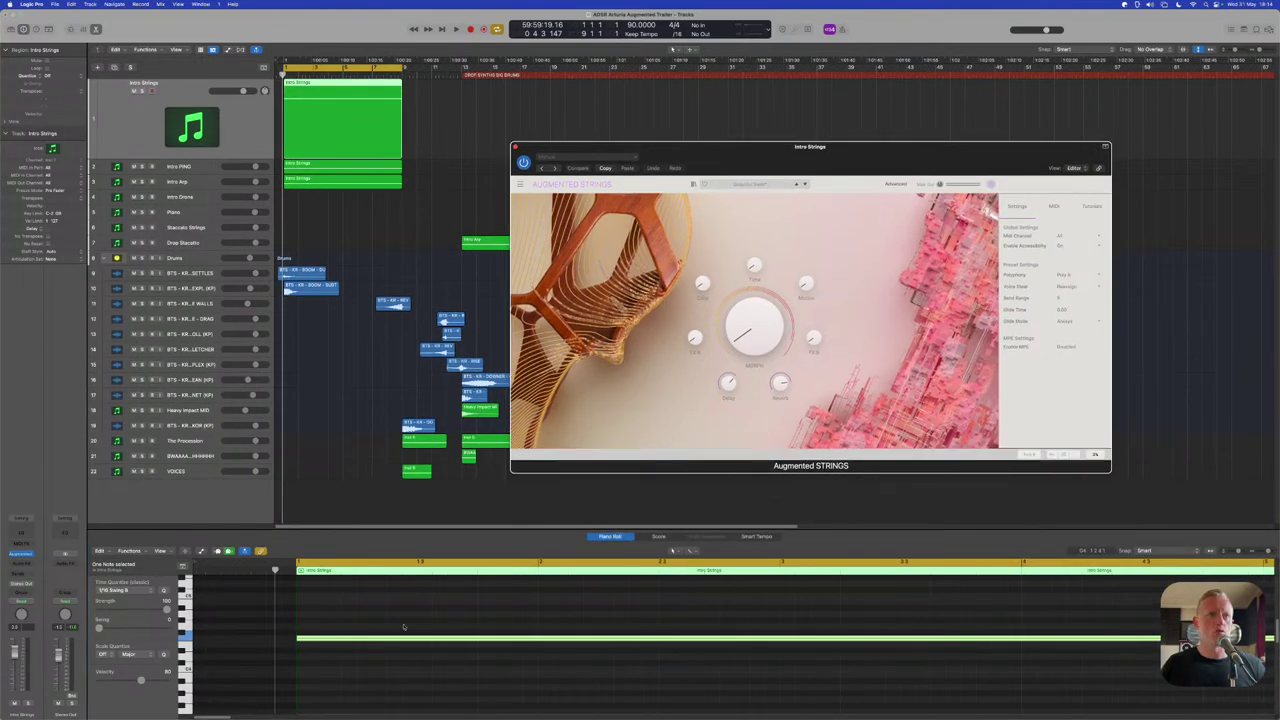
Show the automation lane in an enlarged Piano Roll and set it to Pitch Bend
{"action": "left_click", "coordinate": [201, 551]}
{"action": "left_click", "coordinate": [201, 551]}
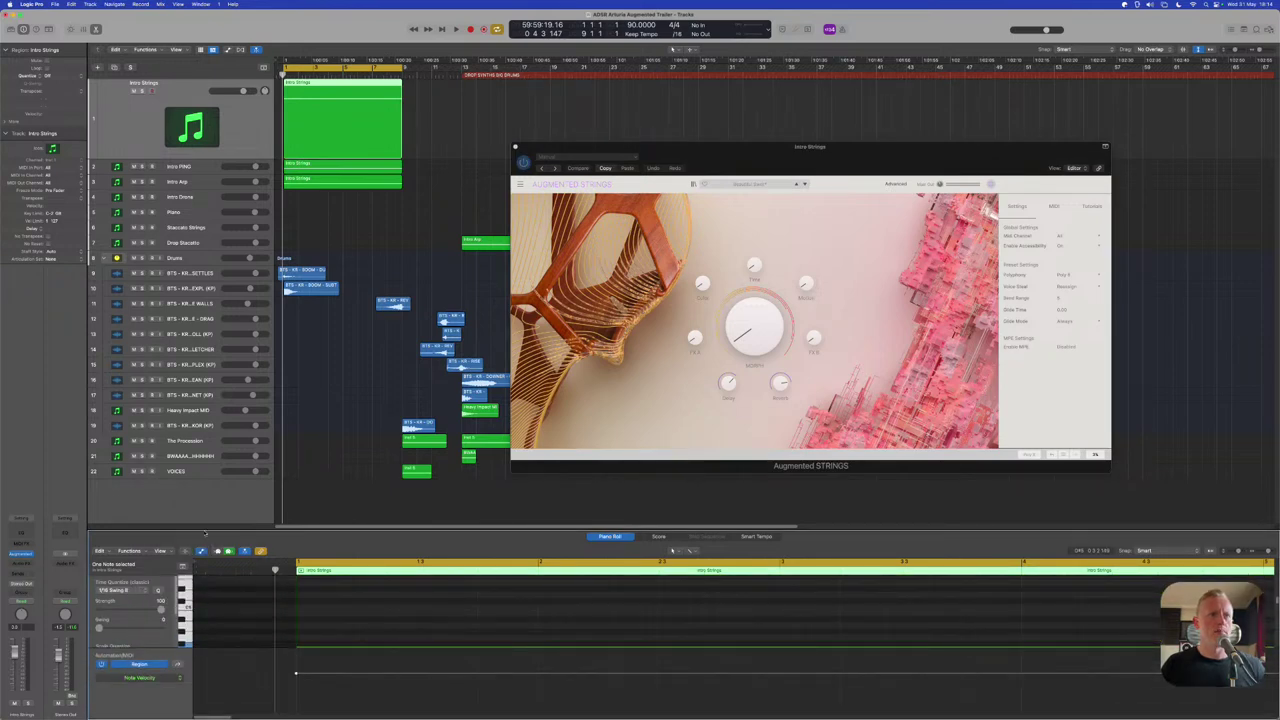
{"action": "left_click_drag", "start_coordinate": [205, 530], "coordinate": [205, 436]}
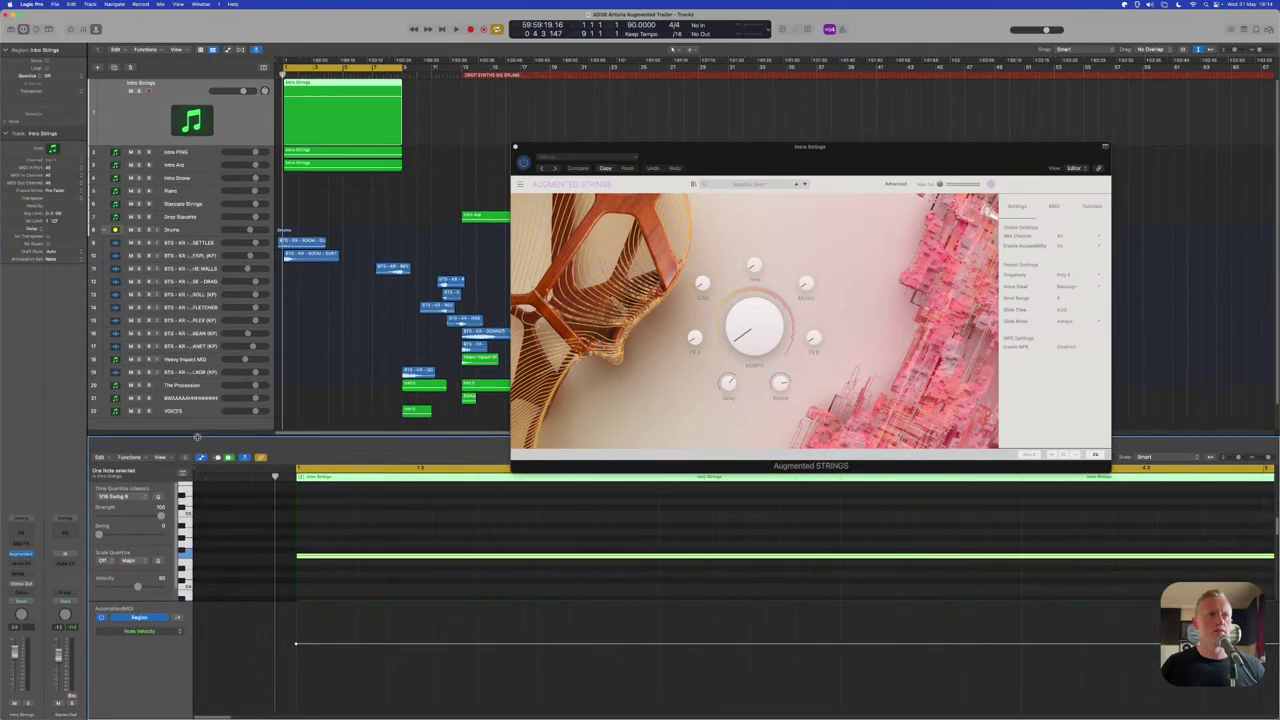
{"action": "left_click", "coordinate": [159, 632]}
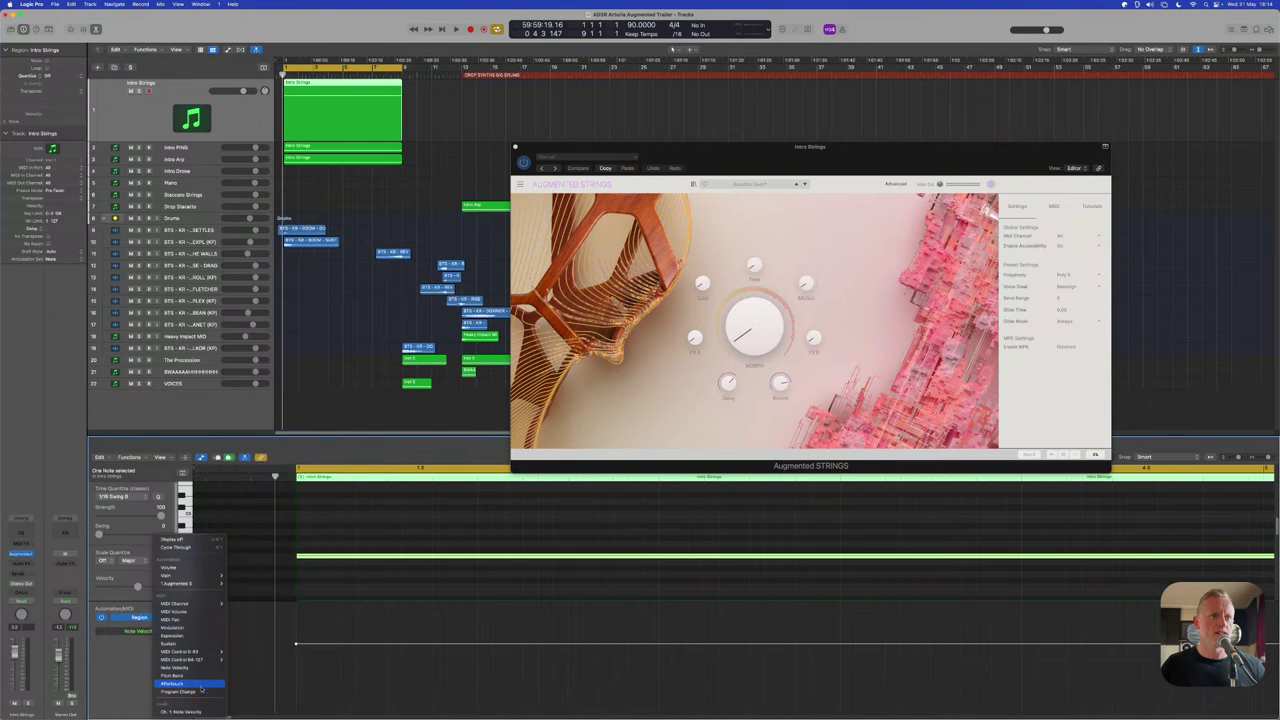
{"action": "mouse_move", "coordinate": [197, 660]}
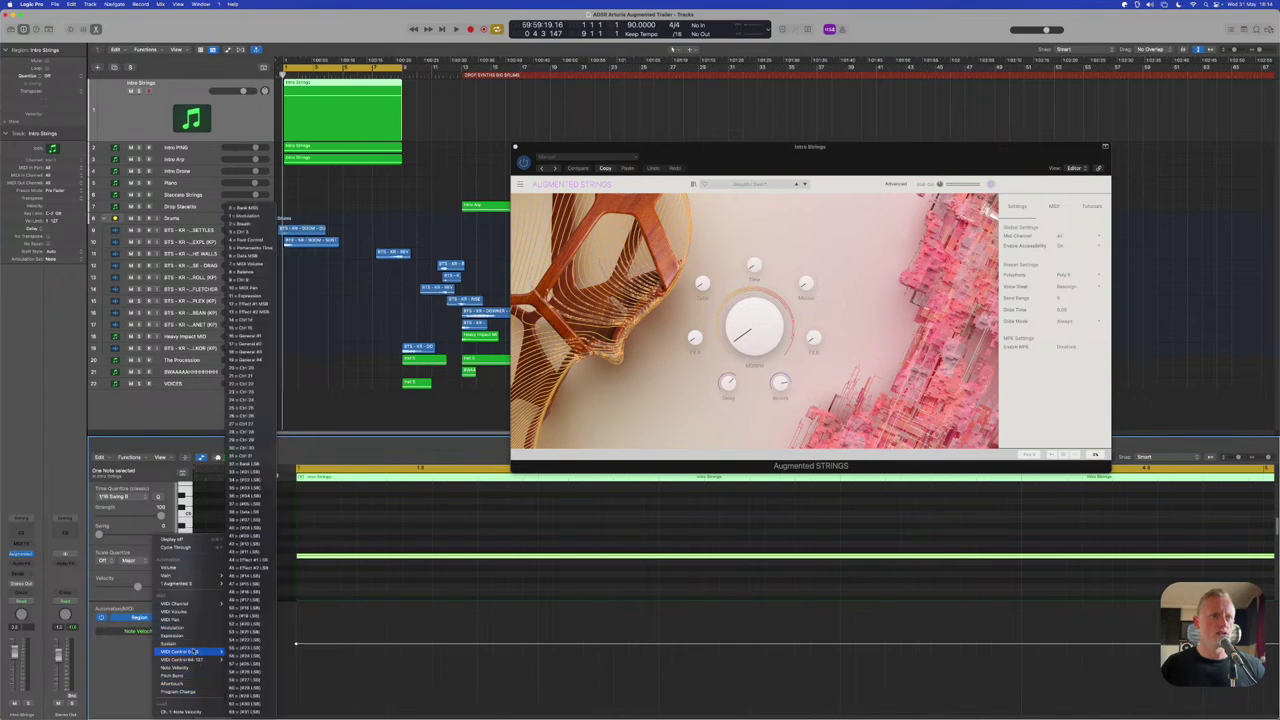
{"action": "mouse_move", "coordinate": [180, 605]}
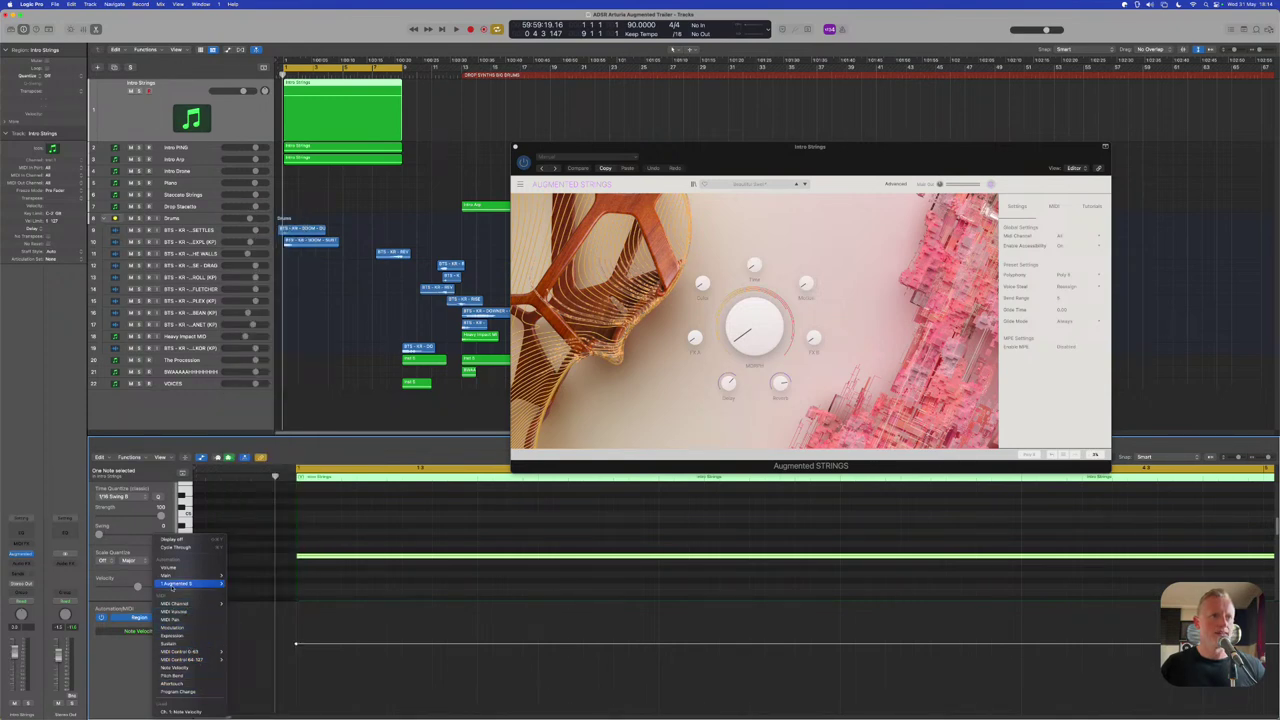
{"action": "left_click", "coordinate": [181, 677]}
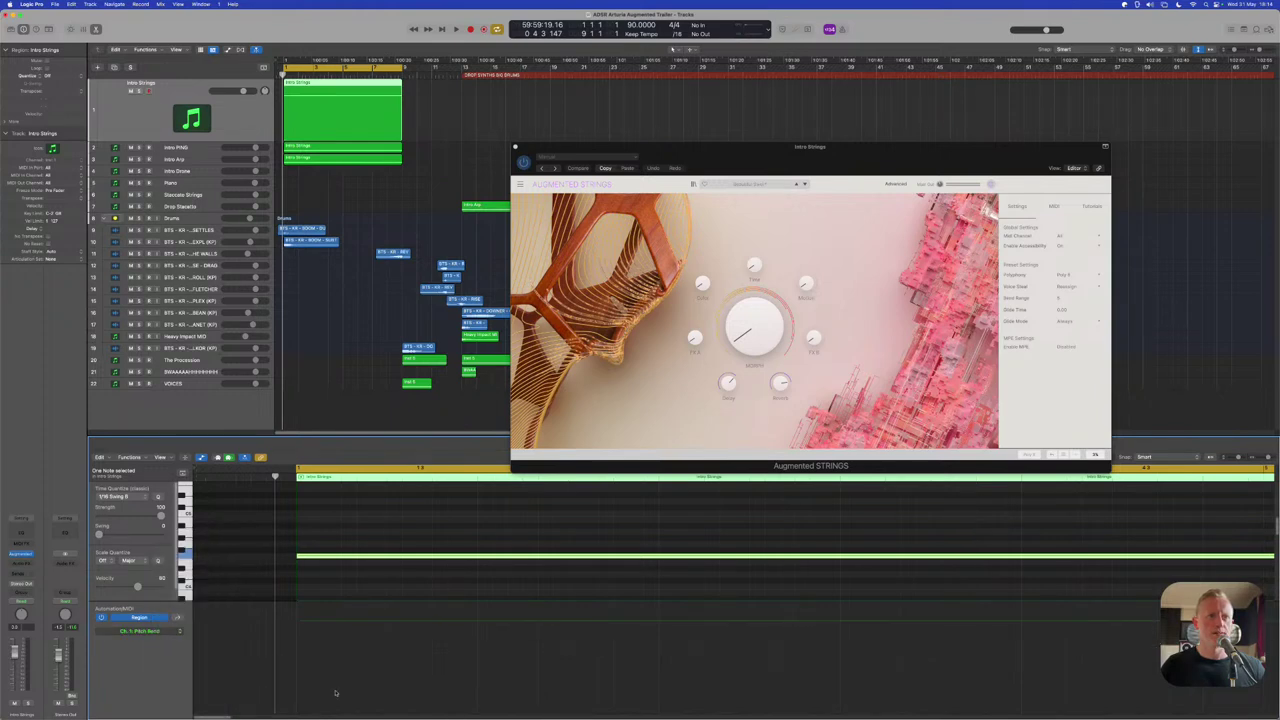
Add a pitch bend point at the start of the Intro Strings region and lower it to the lane's middle
{"action": "left_click", "coordinate": [297, 622]}
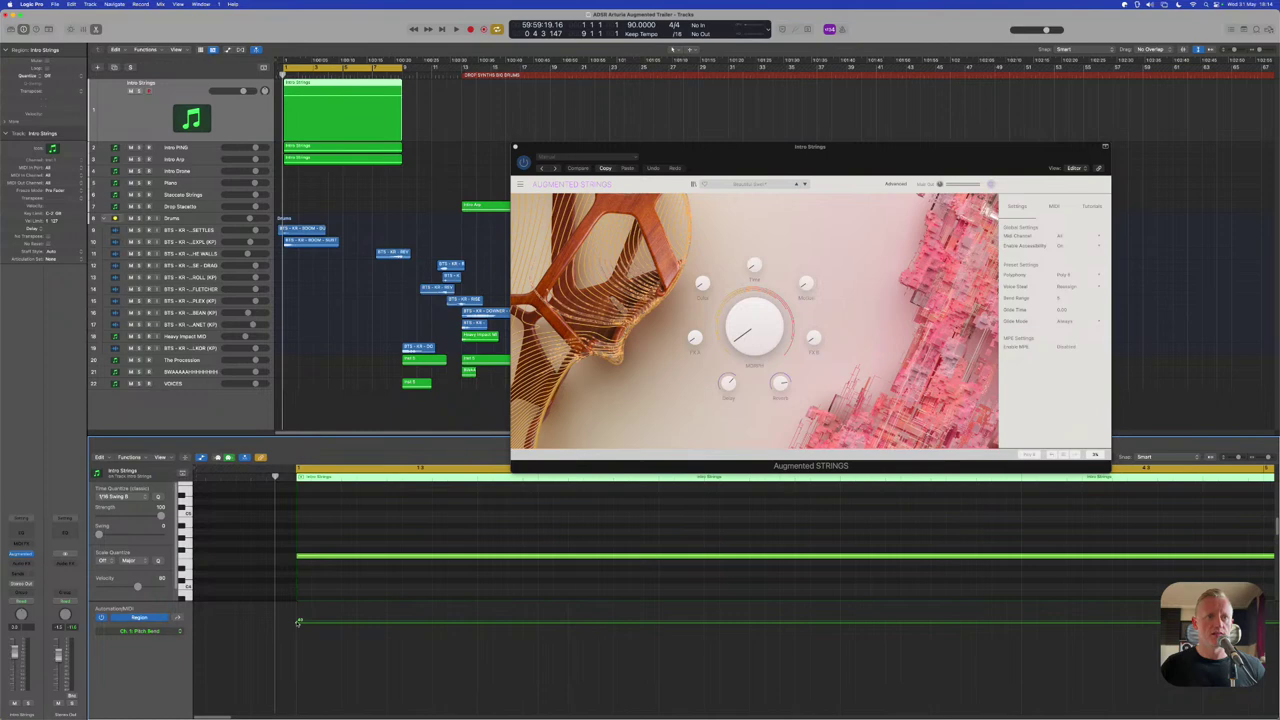
{"action": "left_click_drag", "start_coordinate": [297, 622], "coordinate": [299, 655]}
{"action": "key", "text": "space"}
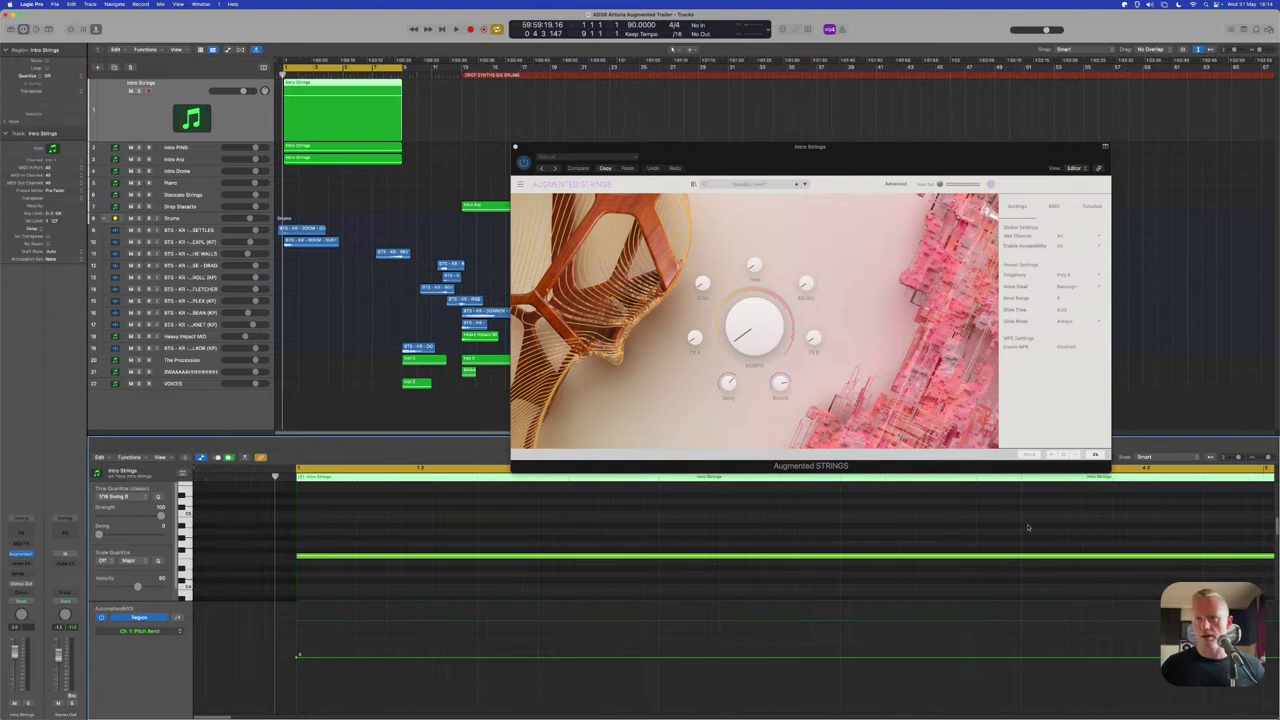
Add a second pitch bend point at about bar 8.5 and raise it to the lane's upper limit, forming a rising ramp
{"action": "key", "text": "super+Left"}
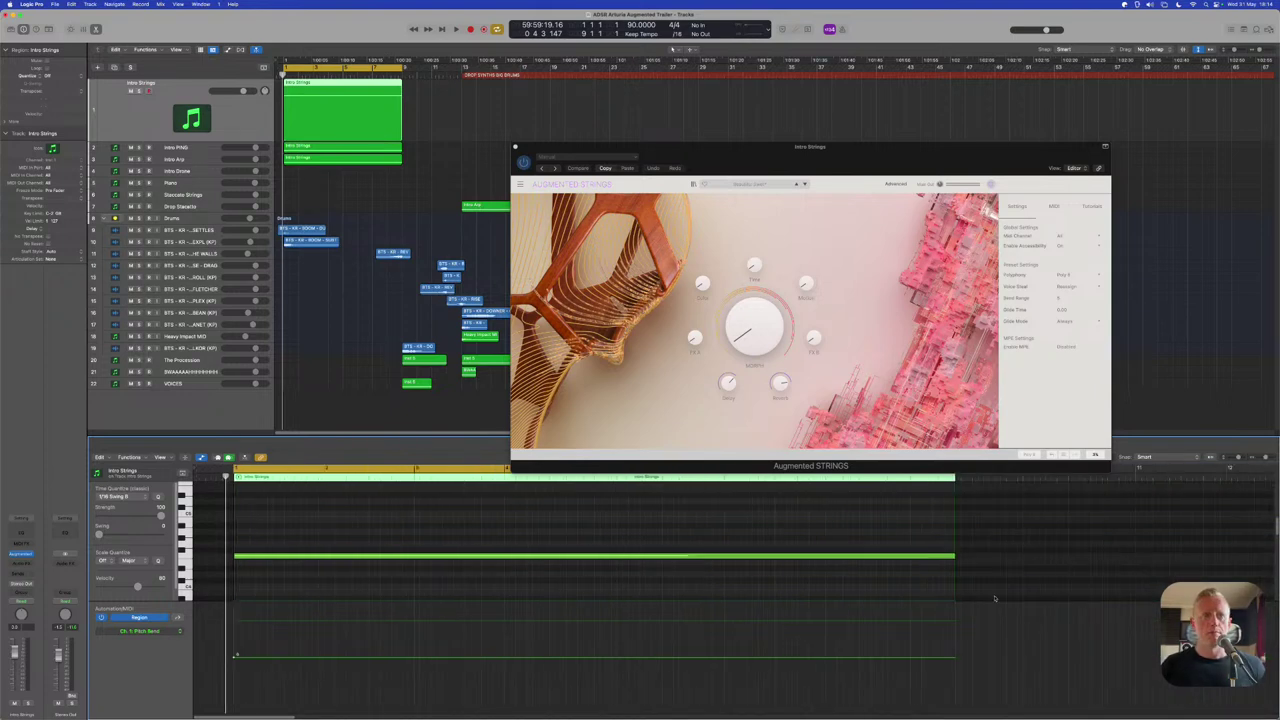
{"action": "left_click", "coordinate": [944, 657]}
{"action": "left_click_drag", "start_coordinate": [944, 657], "coordinate": [913, 604]}
{"action": "left_click_drag", "start_coordinate": [908, 147], "coordinate": [908, 106]}
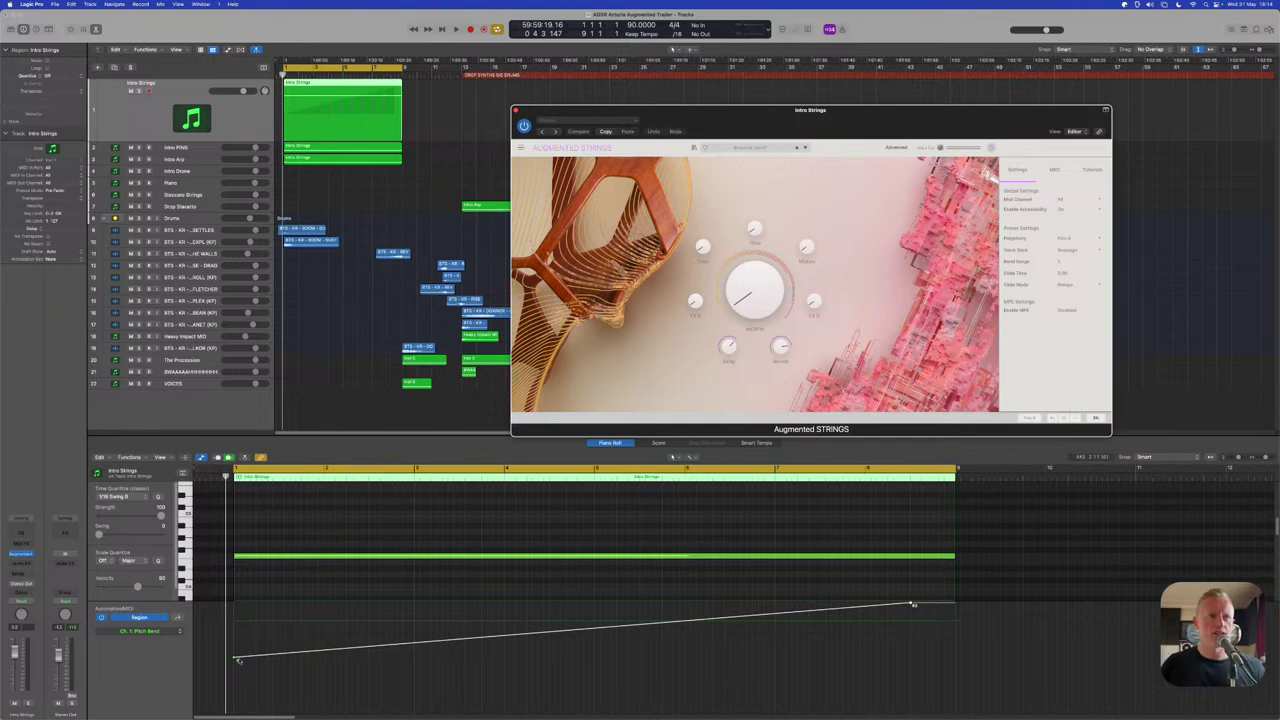
Move the pitch bend ramp's starting point to bar 5 and add a level point at the region's start
{"action": "left_click_drag", "start_coordinate": [236, 659], "coordinate": [595, 662]}
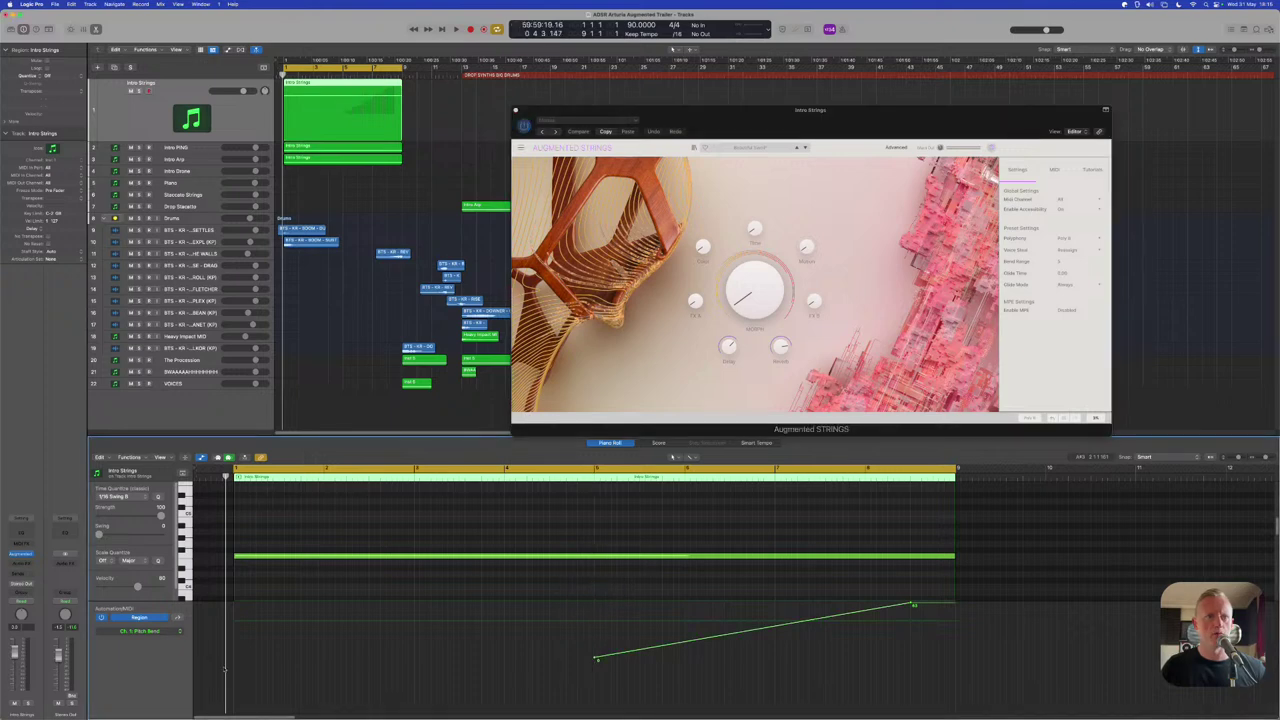
{"action": "left_click", "coordinate": [545, 662]}
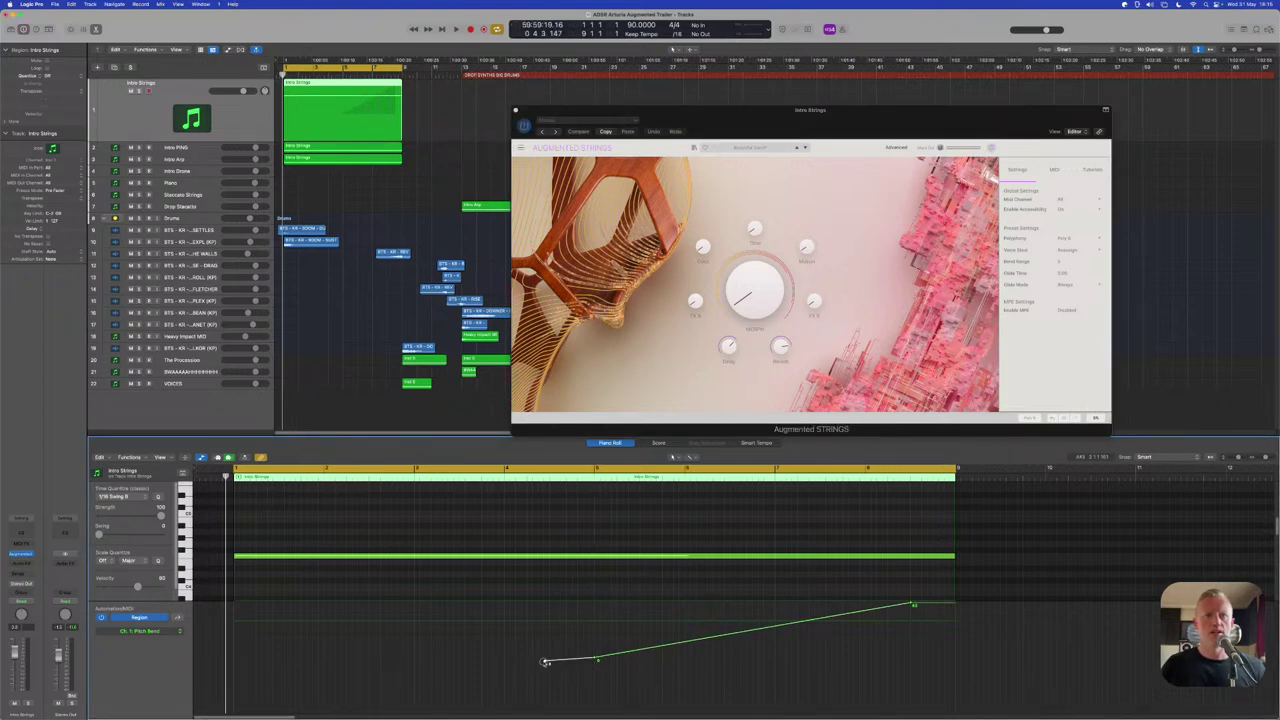
{"action": "left_click_drag", "start_coordinate": [546, 662], "coordinate": [221, 659]}
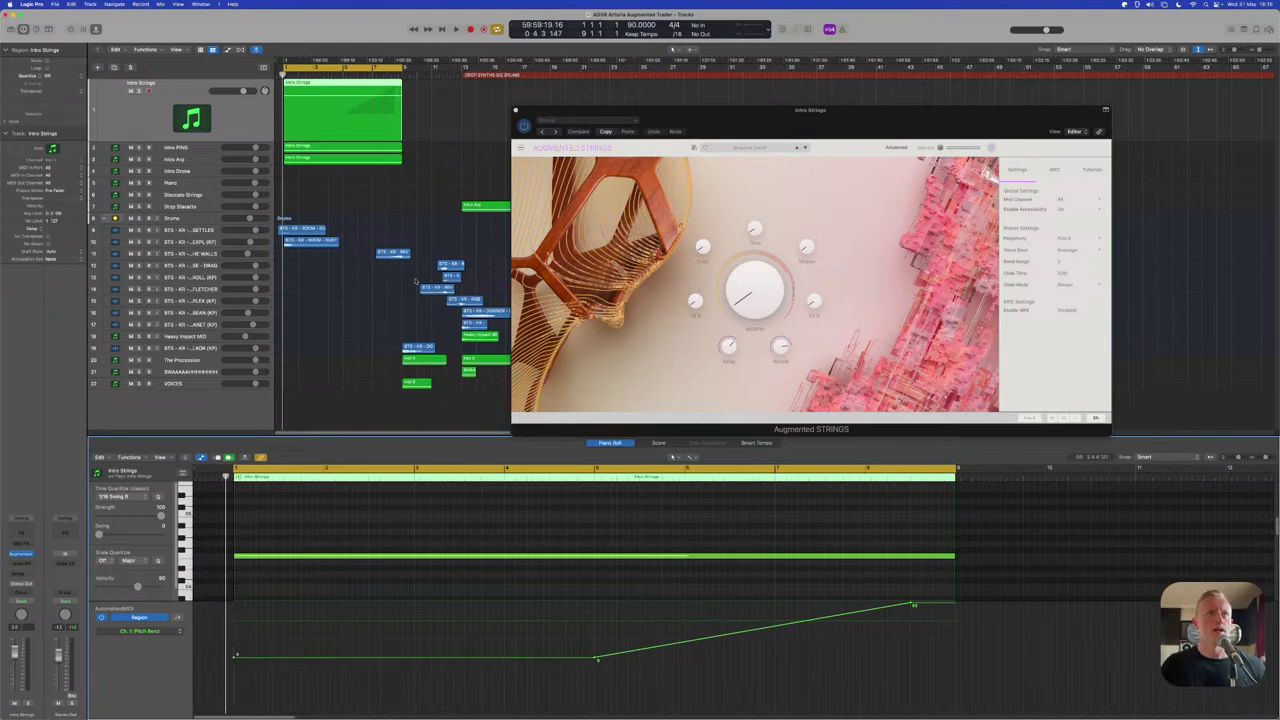
Adjust the Bend Range in Augmented STRINGS and extend the pitch bend ramp's final point to the region's end at bar 9
{"action": "key", "text": "space"}
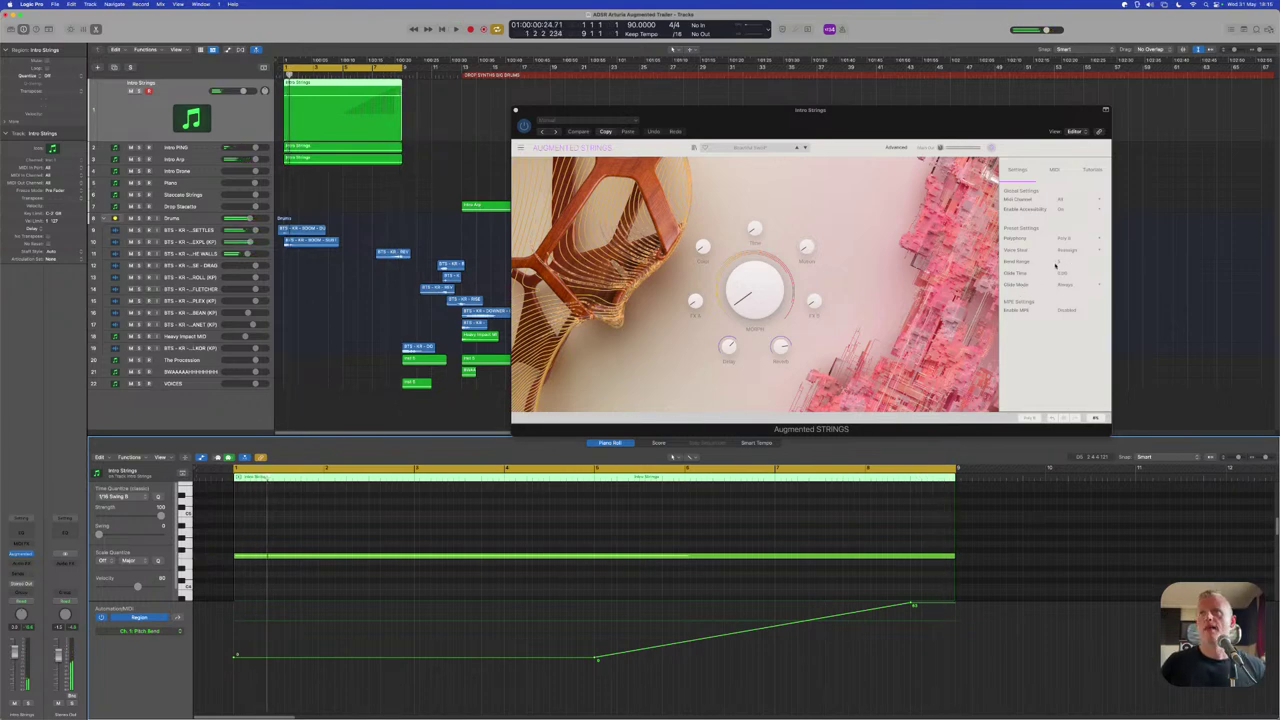
{"action": "left_click", "coordinate": [1062, 258]}
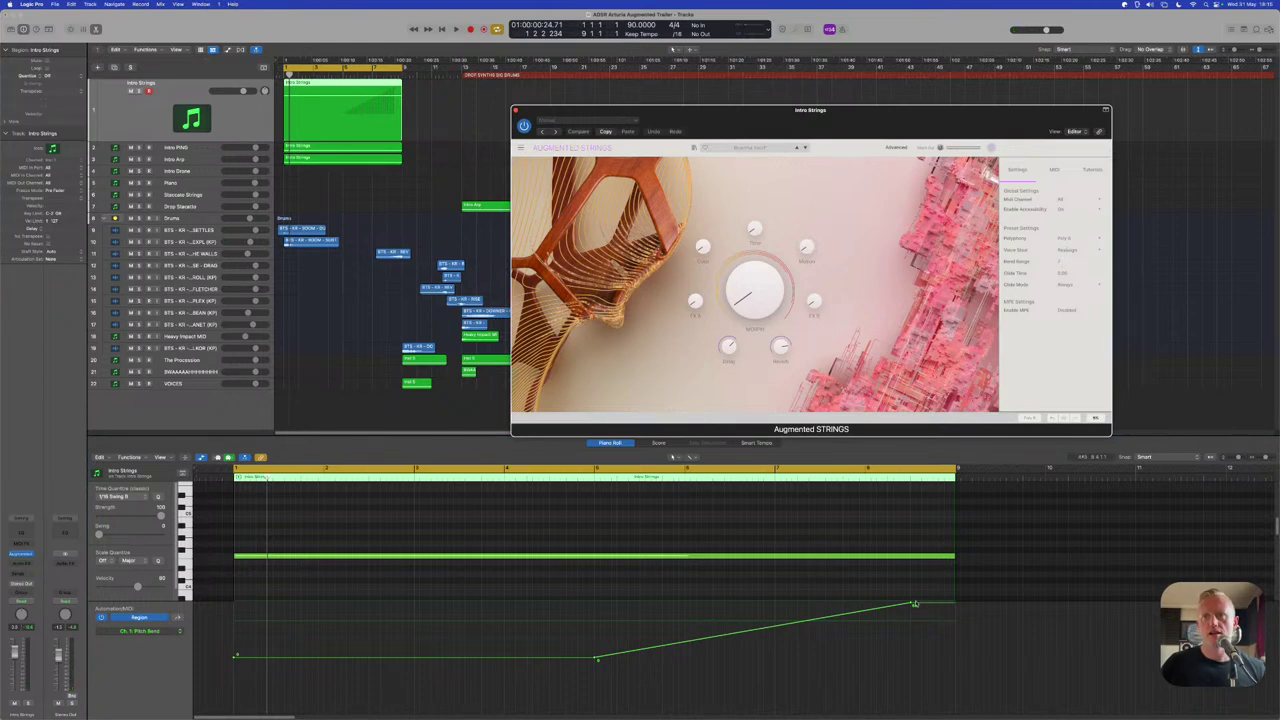
{"action": "left_click_drag", "start_coordinate": [914, 604], "coordinate": [956, 595]}
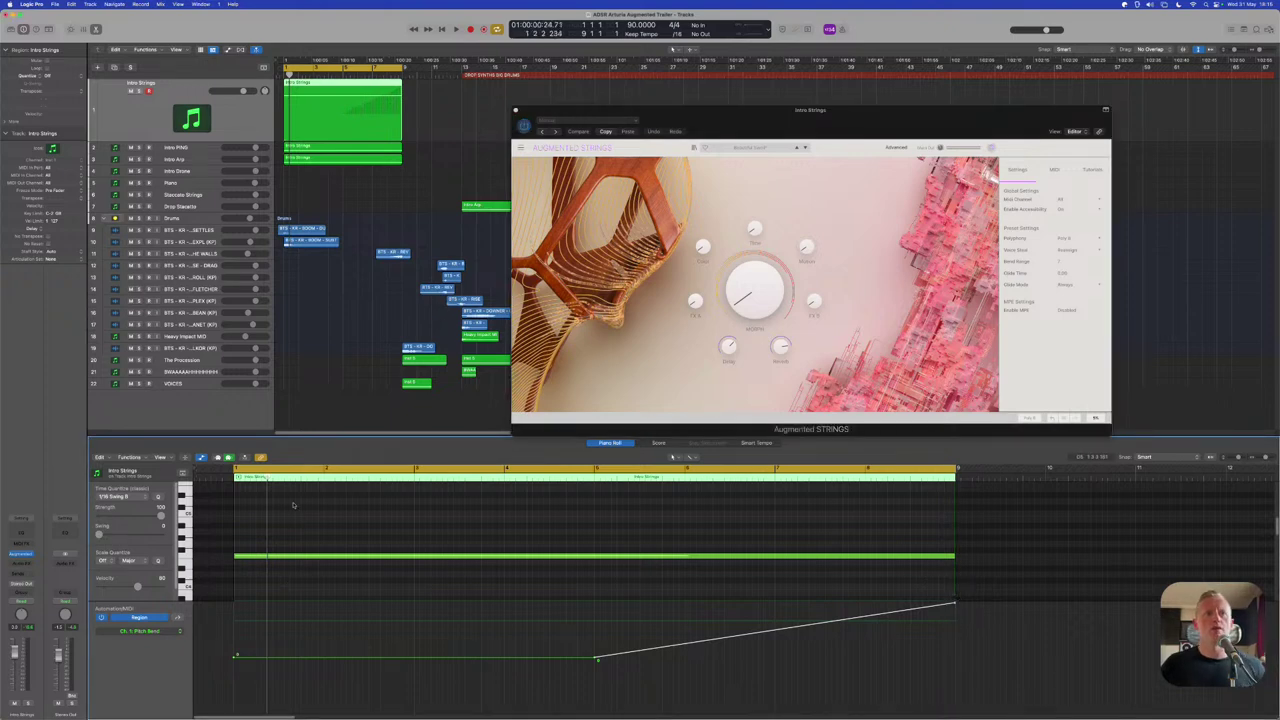
Enlarge the Piano Roll, duplicate the sustained Intro Strings note one octave lower, and play back the result
{"action": "left_click_drag", "start_coordinate": [300, 433], "coordinate": [304, 338]}
{"action": "scroll", "coordinate": [297, 505], "scroll_direction": "down", "scroll_amount": 3}
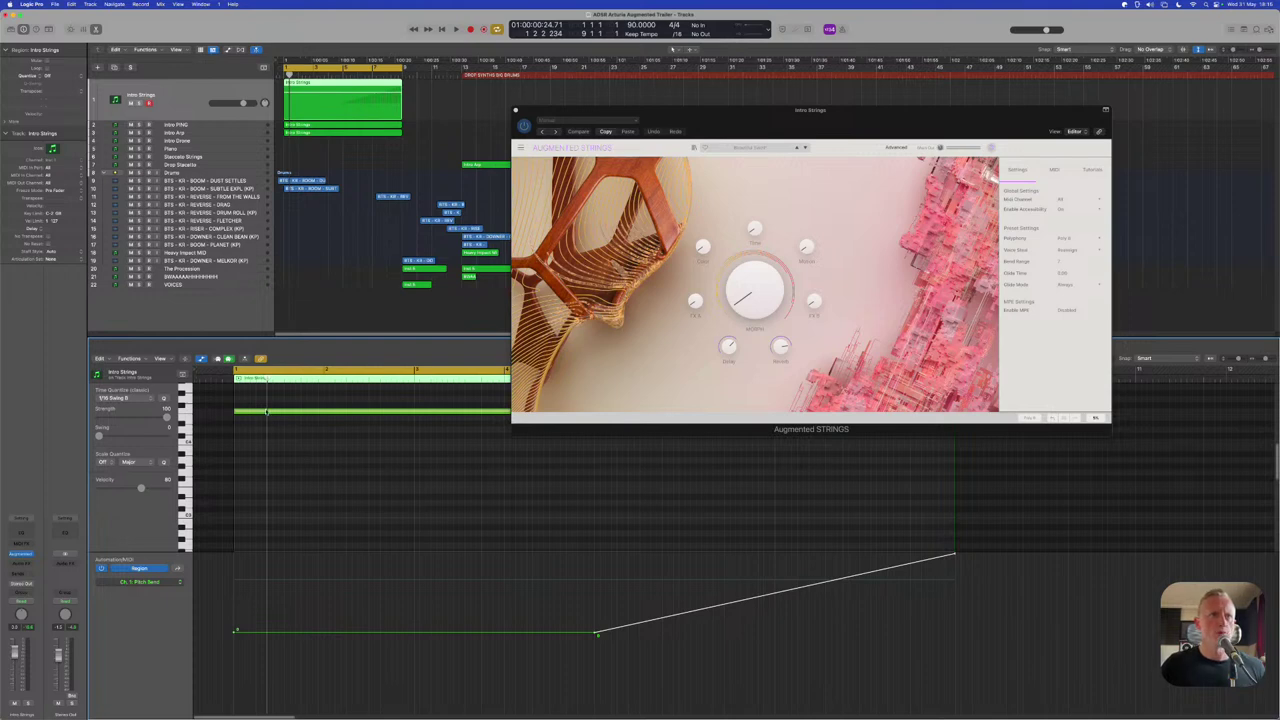
{"action": "left_click_drag", "start_coordinate": [267, 413], "coordinate": [267, 492]}
{"action": "key", "text": "space"}
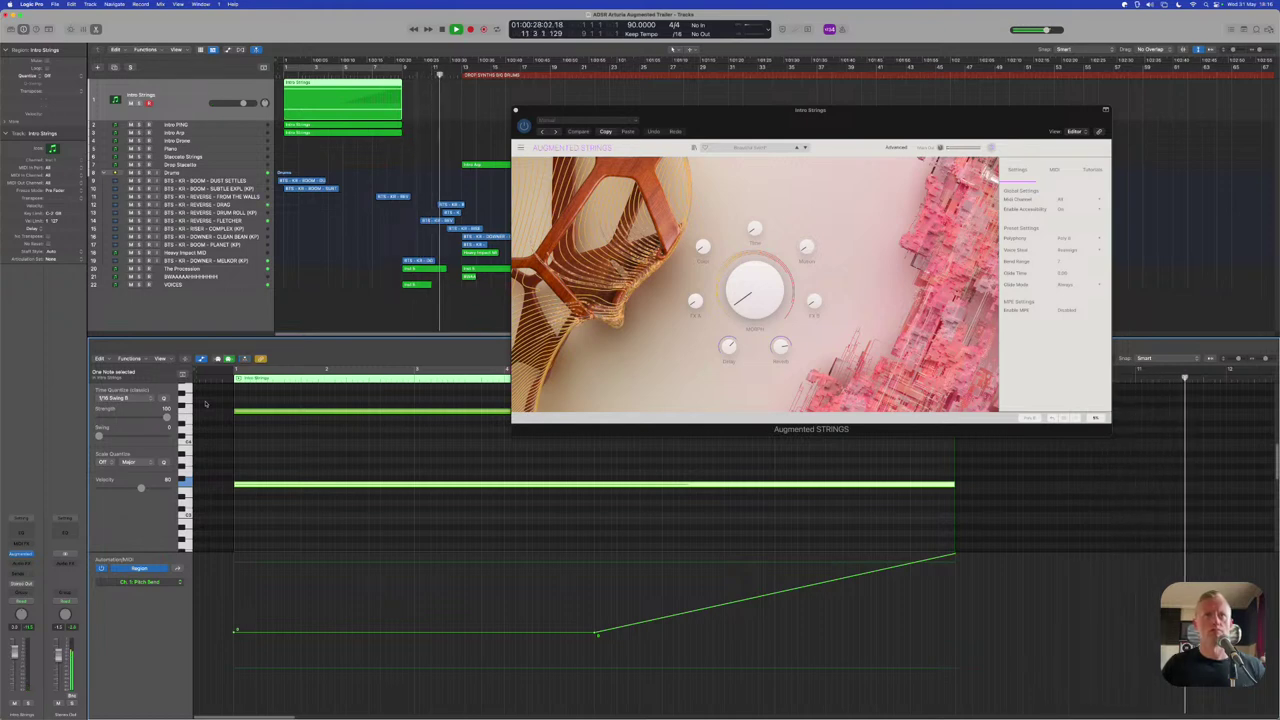
{"action": "key", "text": "space"}
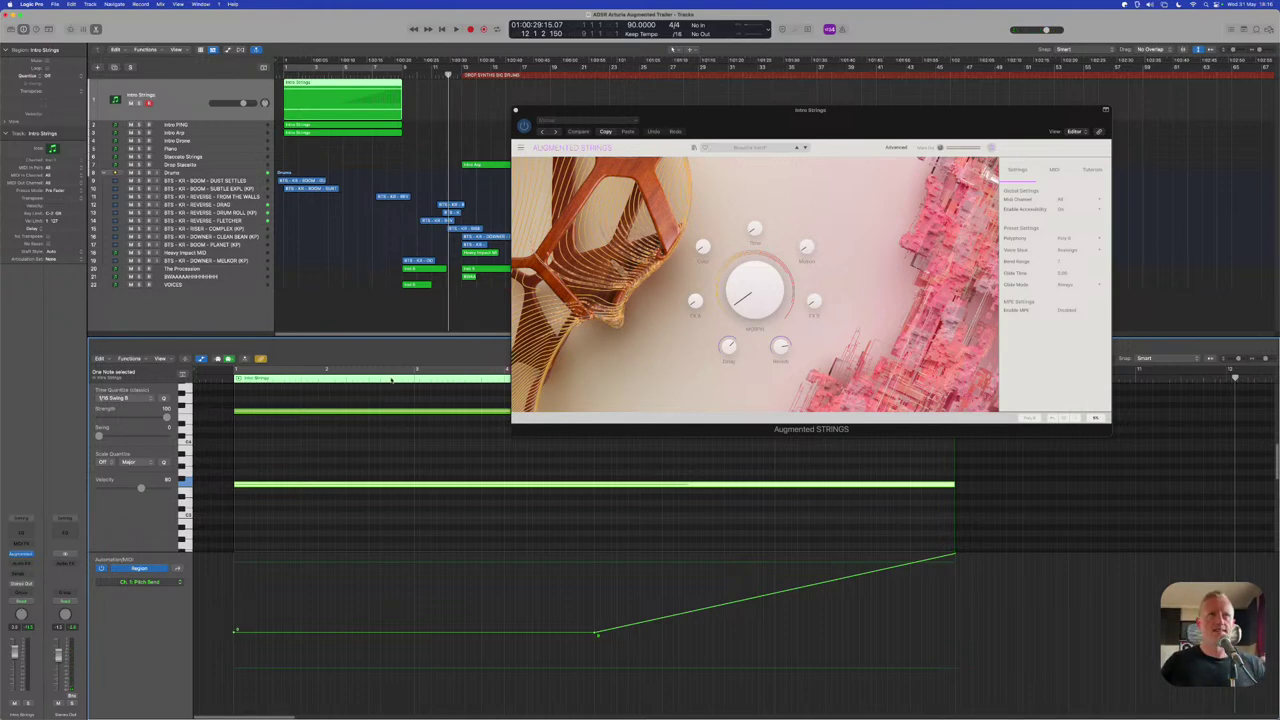
Close the Intro Strings instrument window and open Augmented STRINGS on the Intro Arp track
{"action": "left_click", "coordinate": [173, 133]}
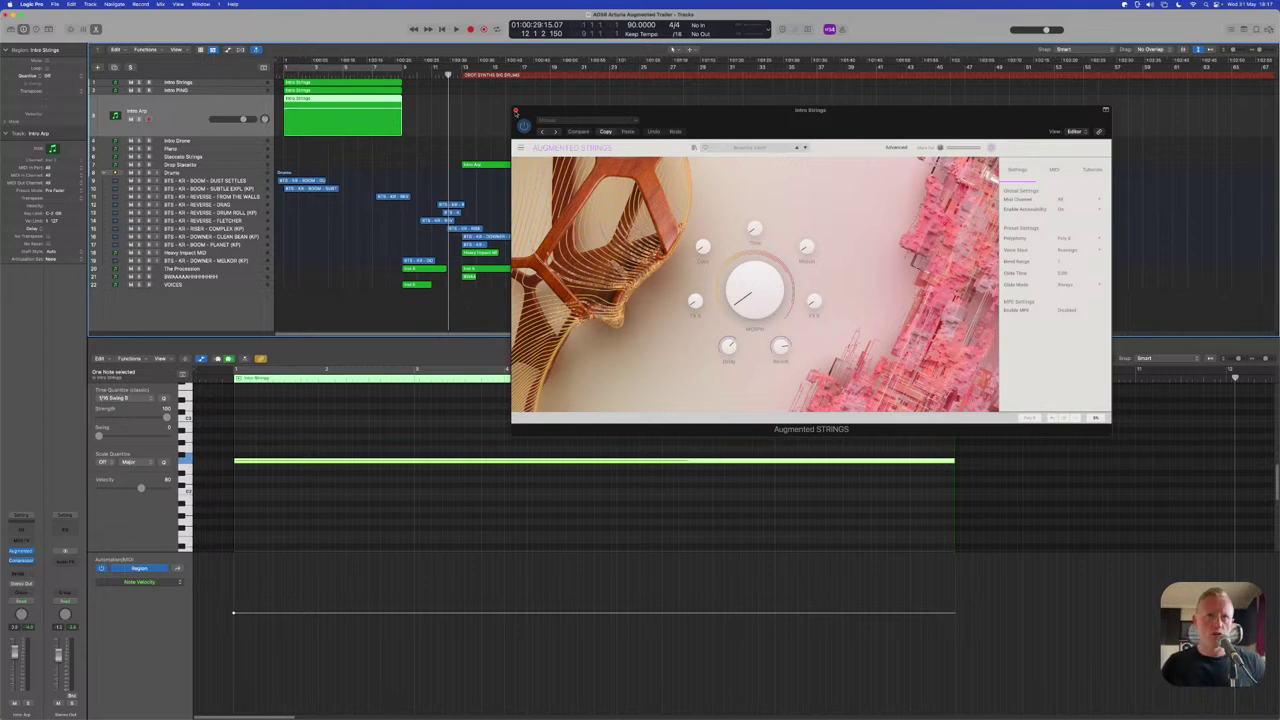
{"action": "left_click_drag", "start_coordinate": [733, 121], "coordinate": [666, 224]}
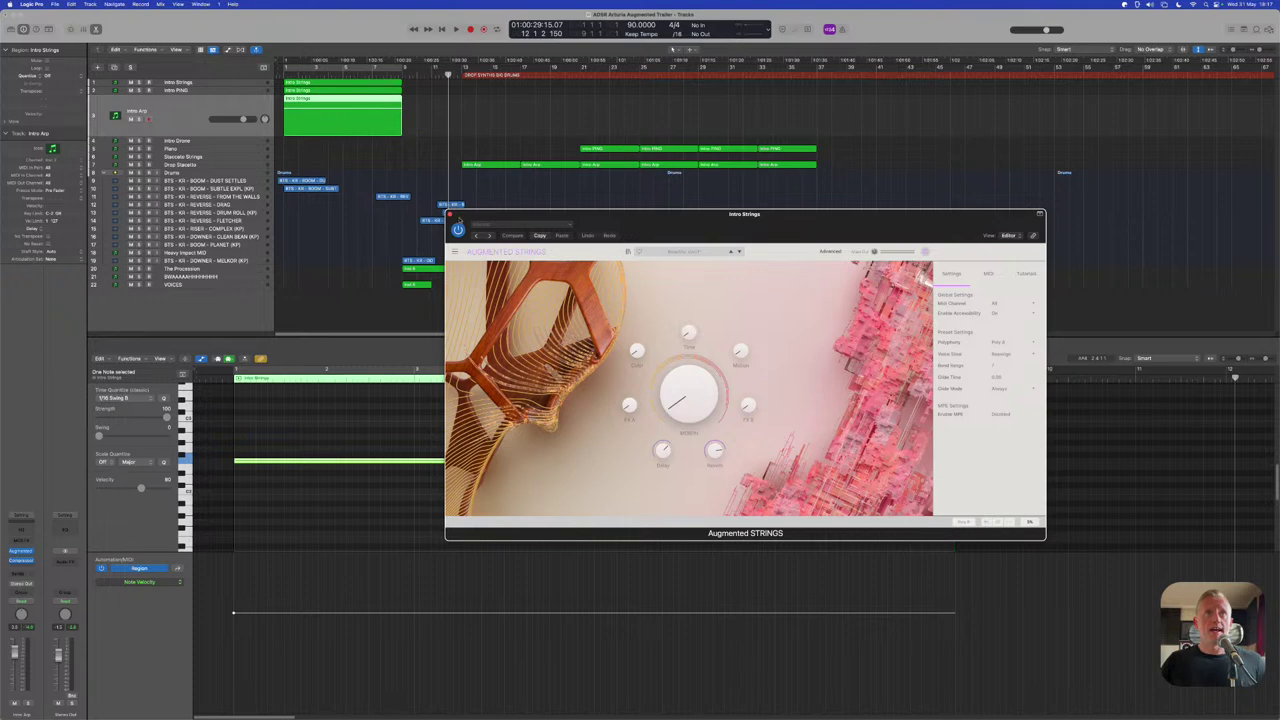
{"action": "left_click", "coordinate": [451, 214]}
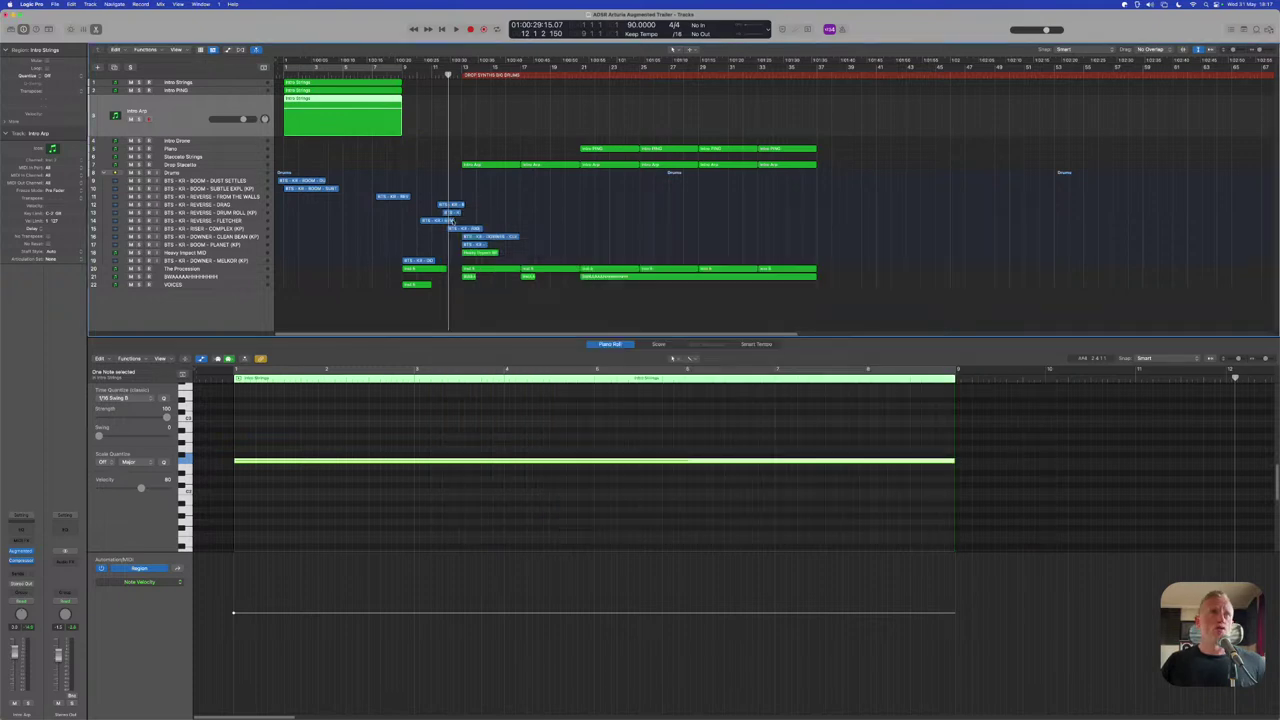
{"action": "left_click", "coordinate": [20, 552]}
{"action": "left_click_drag", "start_coordinate": [1006, 196], "coordinate": [643, 234]}
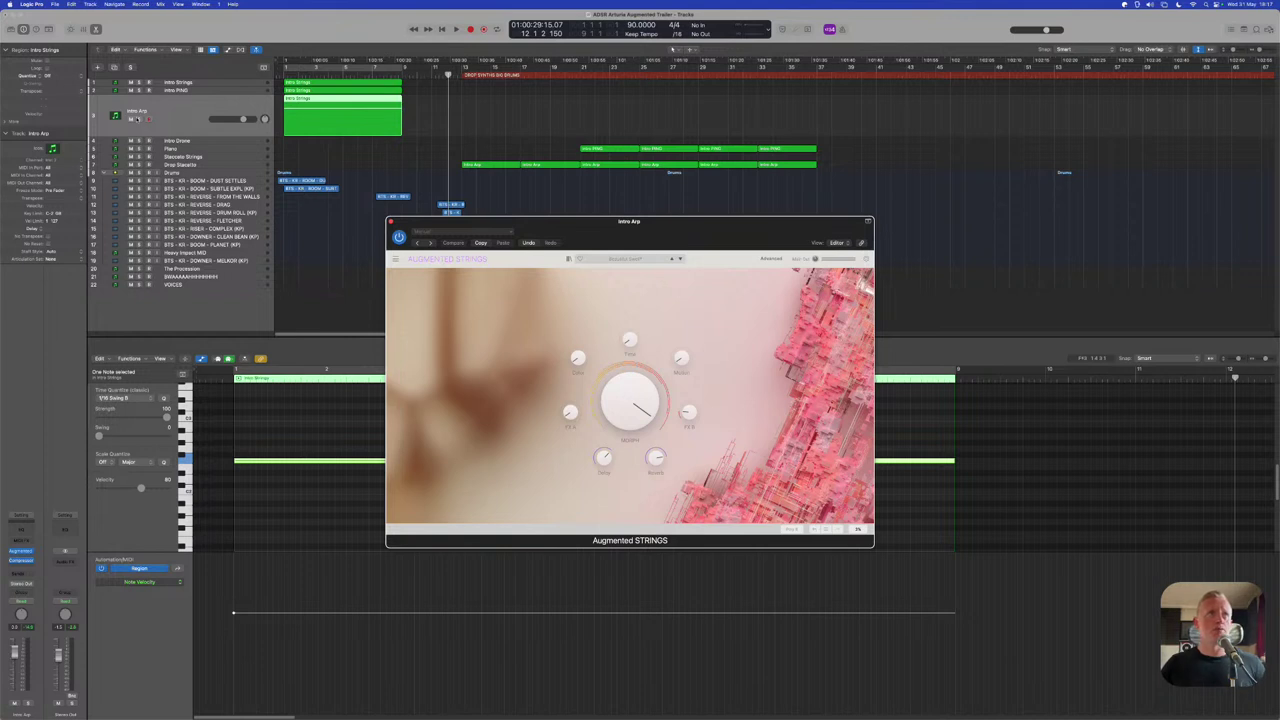
Solo the Intro Arp track, set the cycle range to its region, and play it briefly
{"action": "left_click", "coordinate": [335, 119]}
{"action": "key", "text": "super+u"}
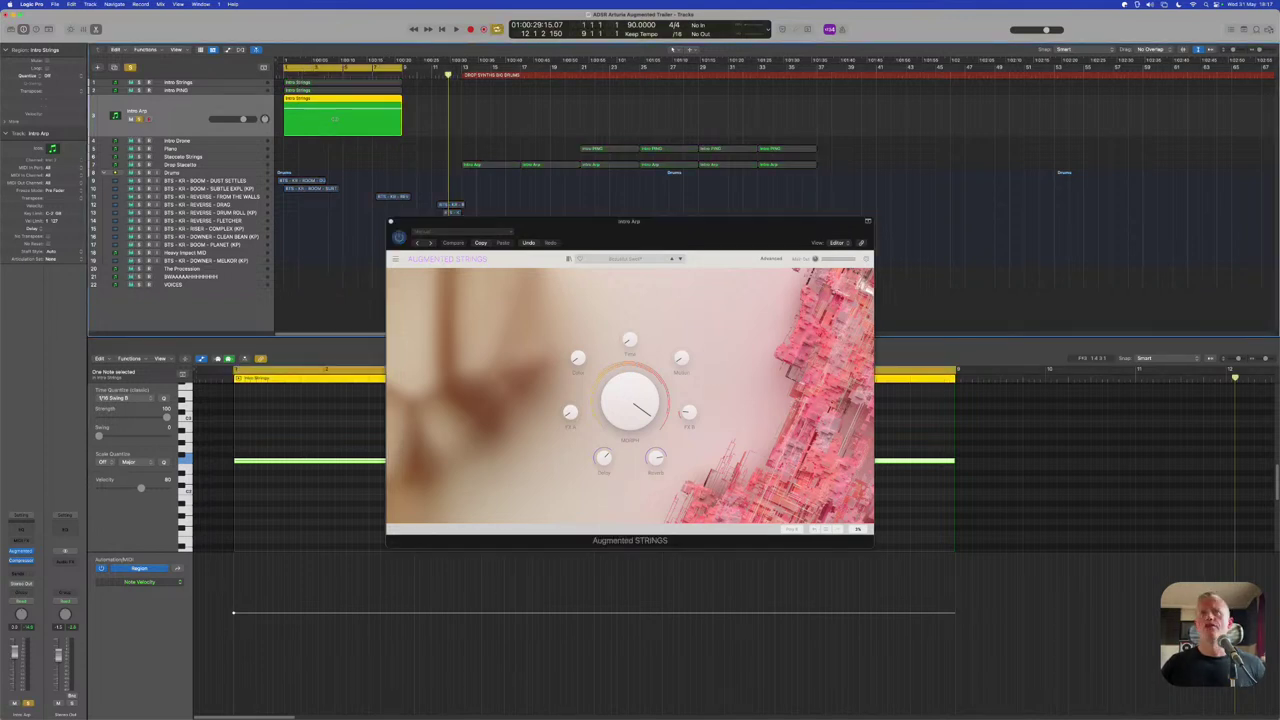
{"action": "key", "text": "space"}
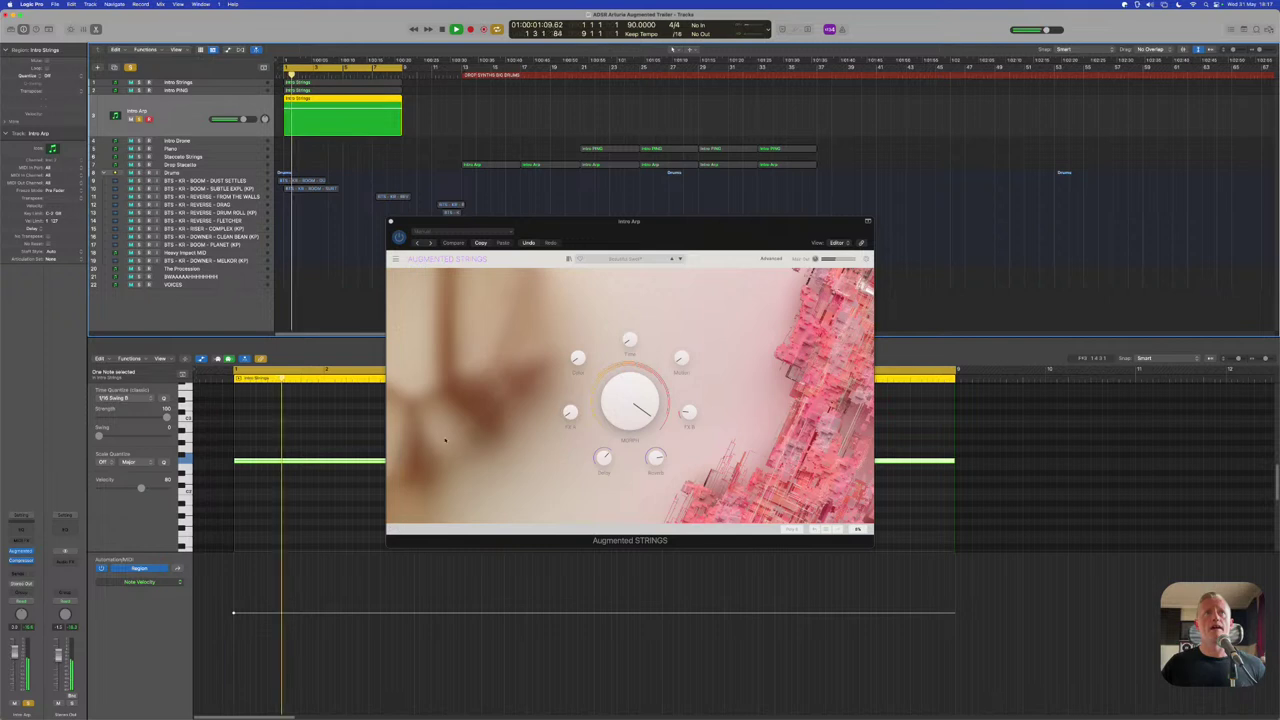
{"action": "key", "text": "space"}
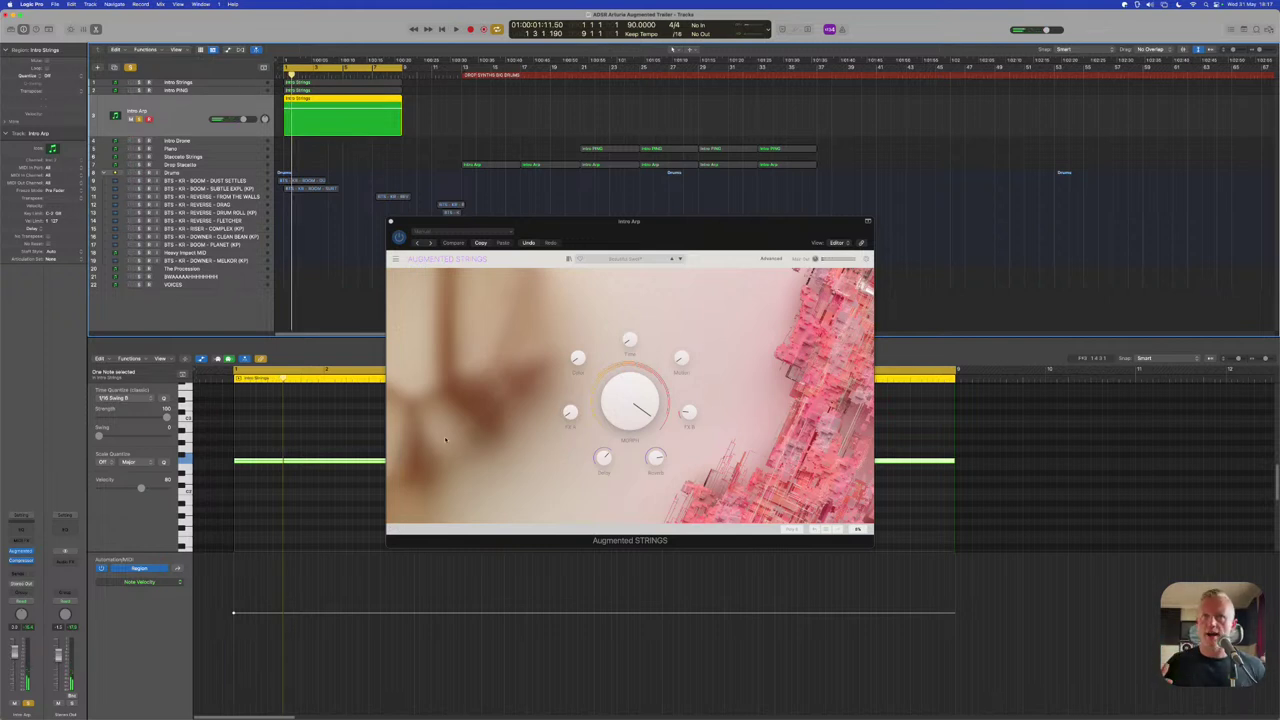
Audition the Color macro on the Intro Arp sound during playback and return it to its minimum
{"action": "left_click", "coordinate": [577, 362]}
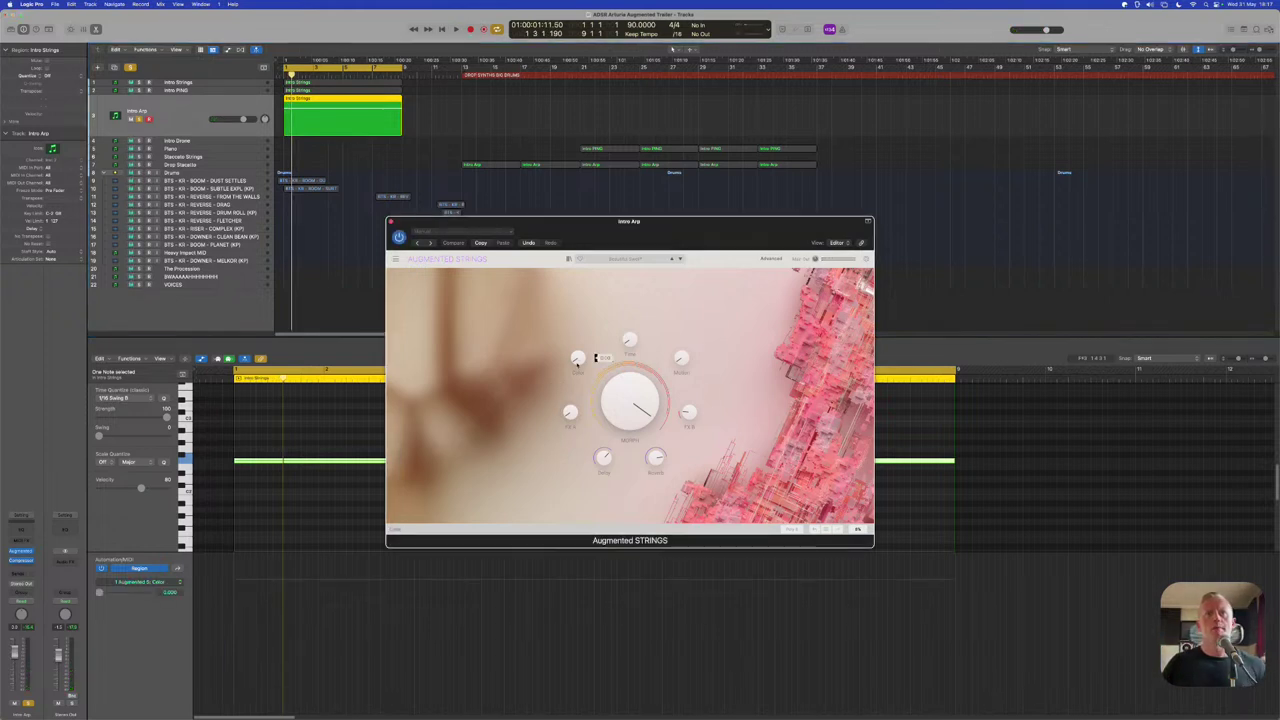
{"action": "left_click_drag", "start_coordinate": [577, 362], "coordinate": [596, 357]}
{"action": "key", "text": "space"}
{"action": "key", "text": "space"}
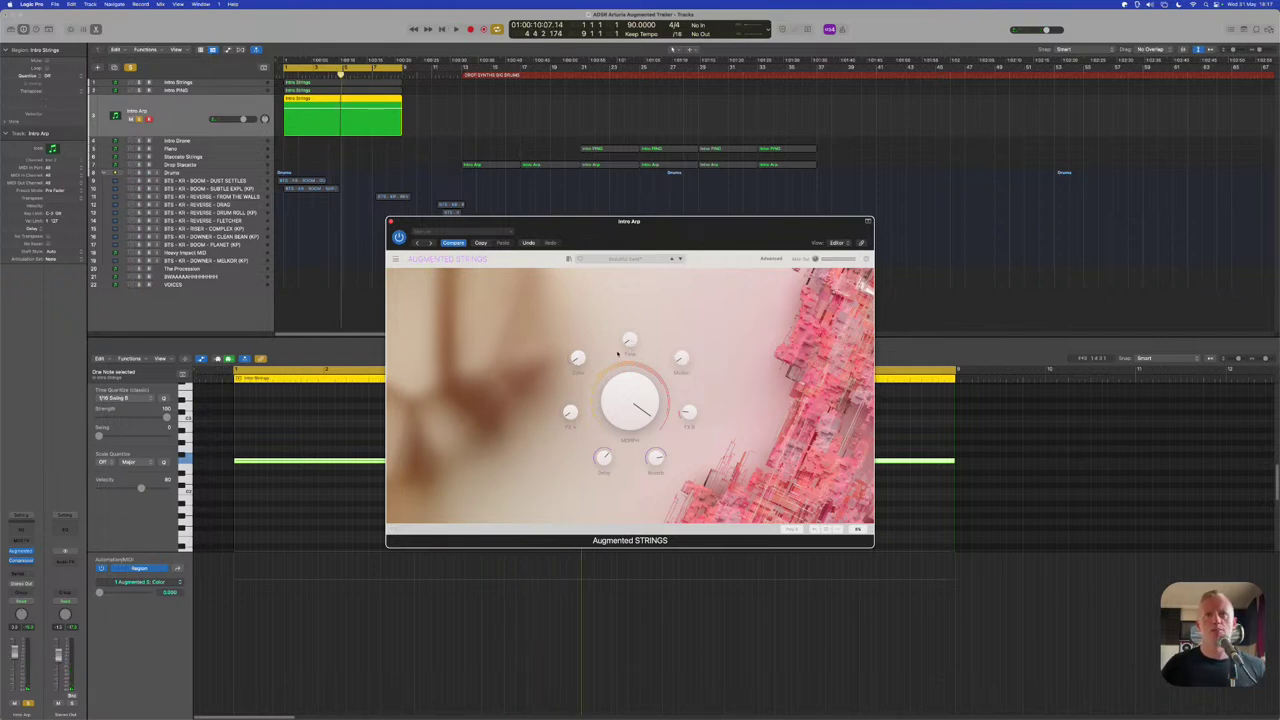
Audition the Time and Motion macros on the Intro Arp sound during playback
{"action": "key", "text": "space"}
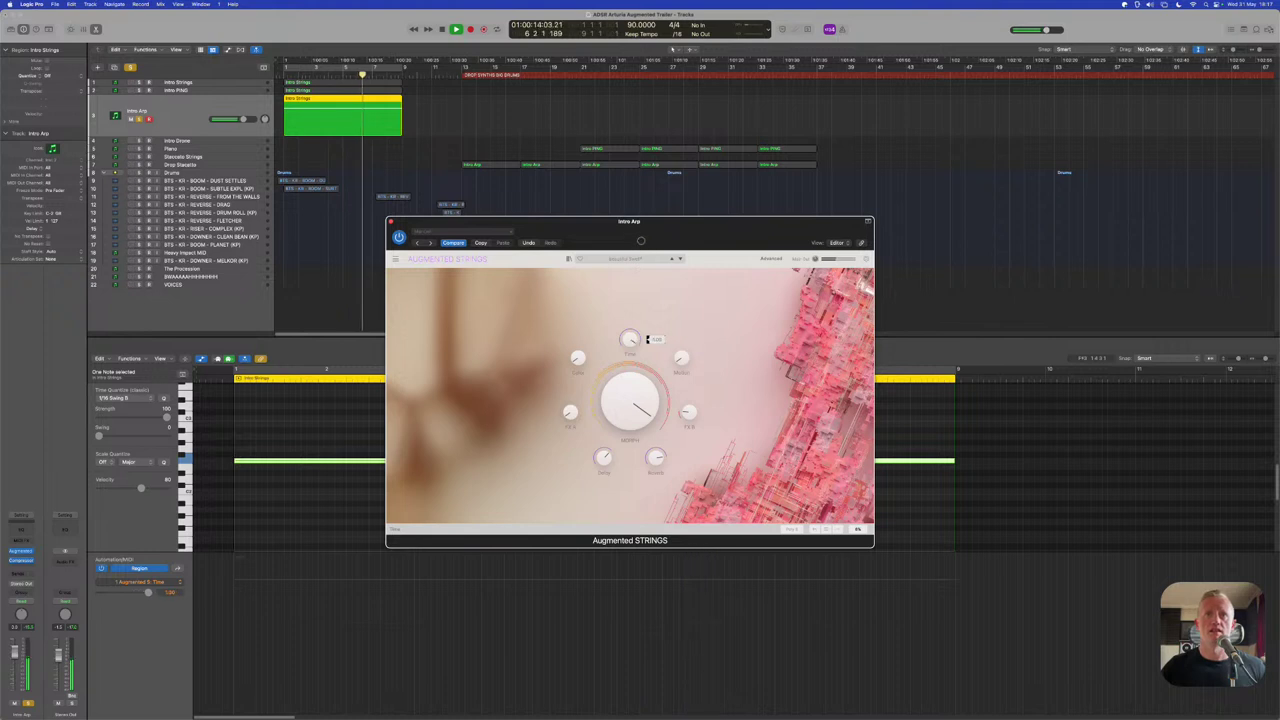
{"action": "key", "text": "space"}
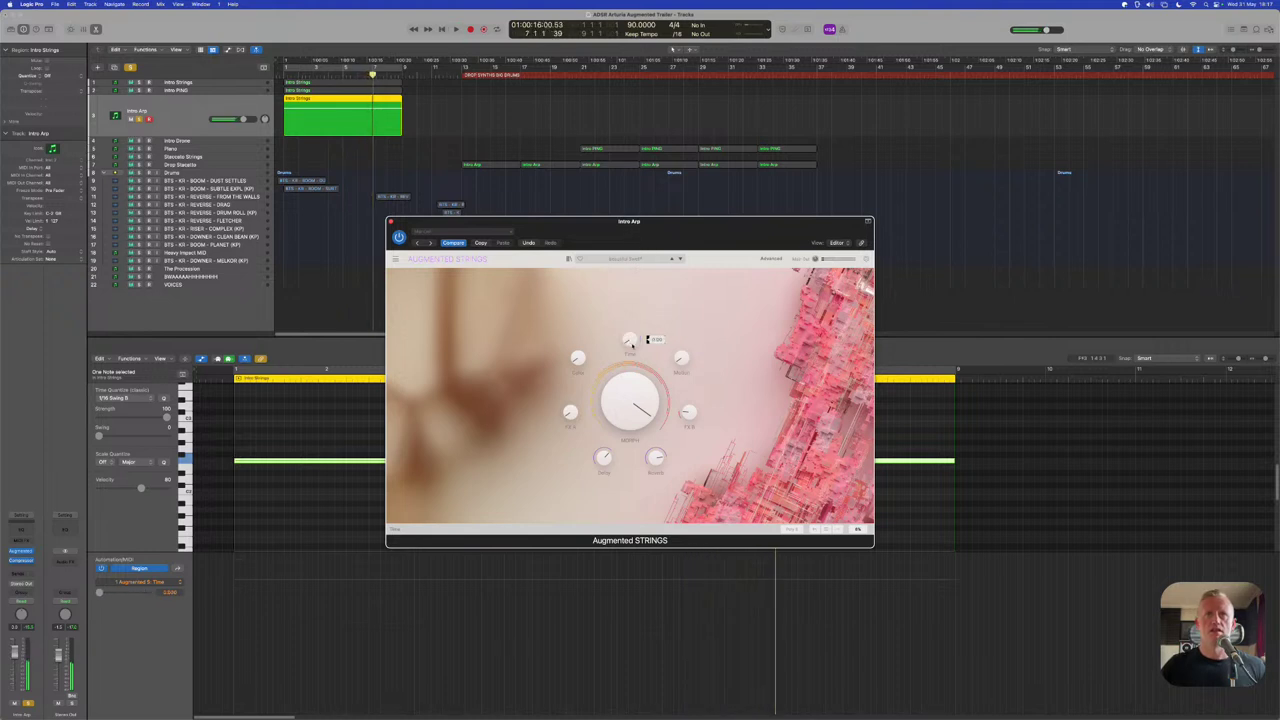
{"action": "key", "text": "space"}
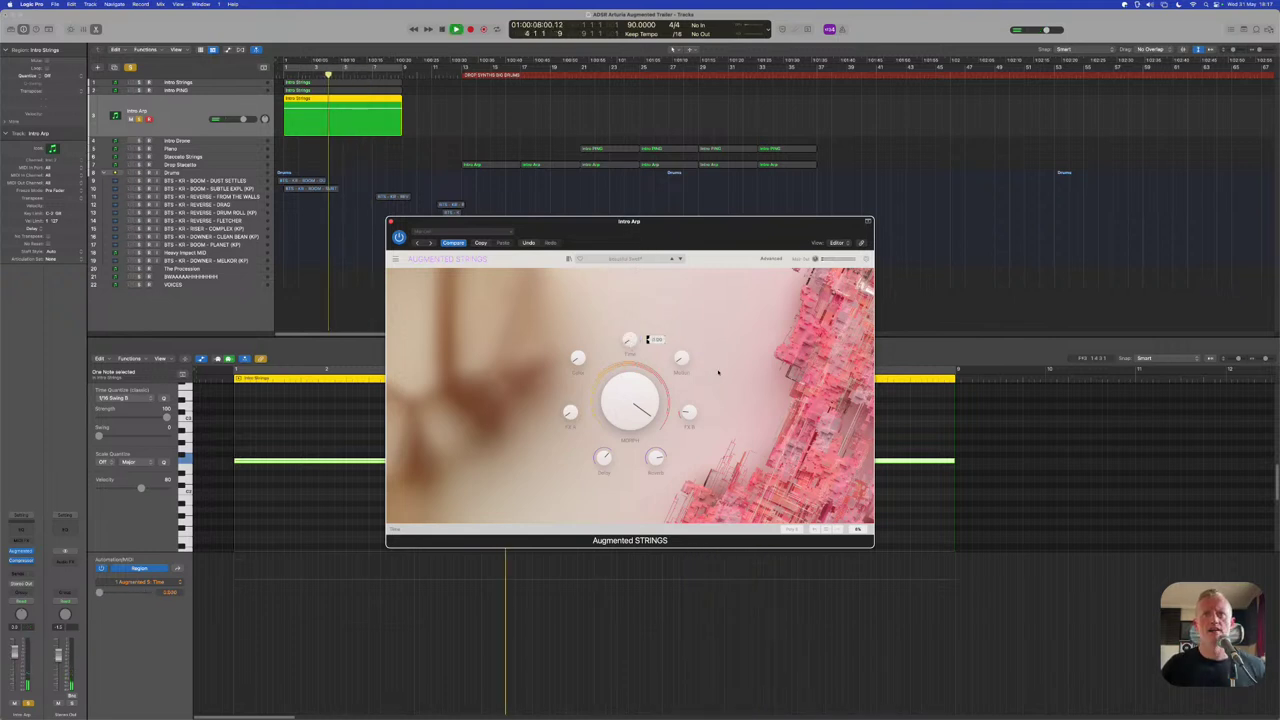
{"action": "left_click", "coordinate": [686, 360]}
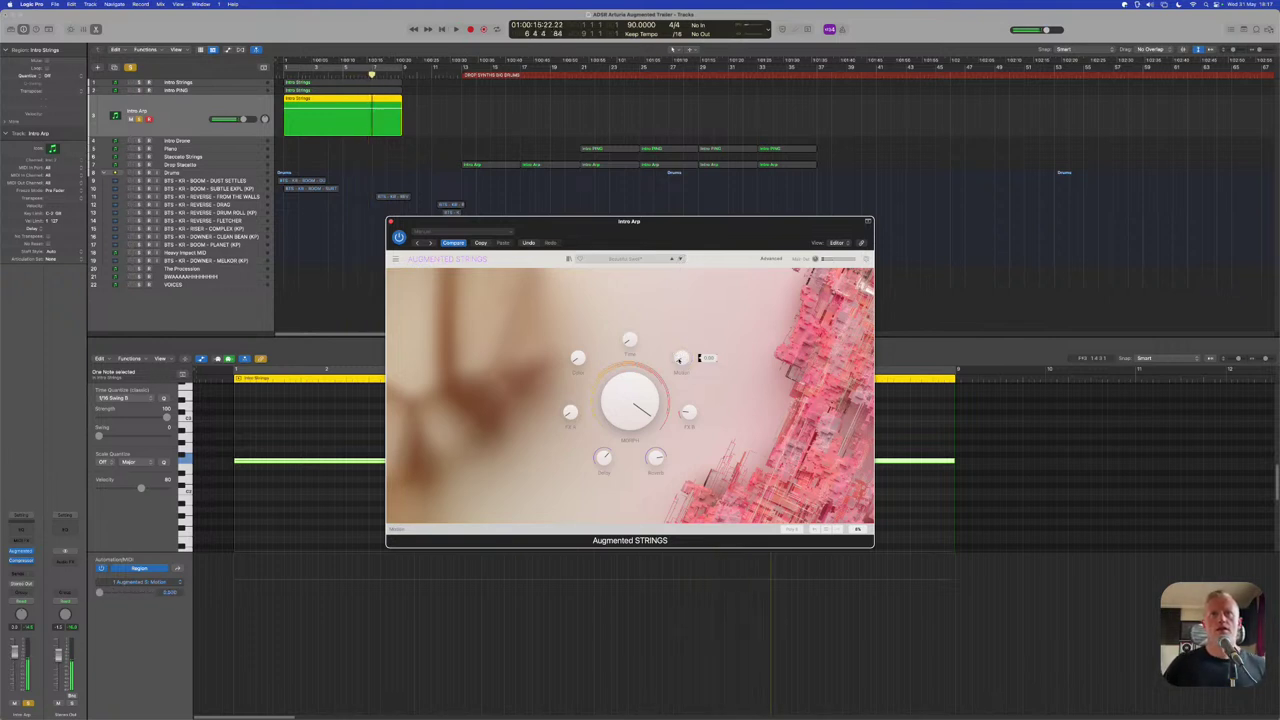
{"action": "key", "text": "space"}
Audition the FX A and FX B macros during playback and check the instrument's edit history
{"action": "mouse_move", "coordinate": [570, 414]}
{"action": "key", "text": "space"}
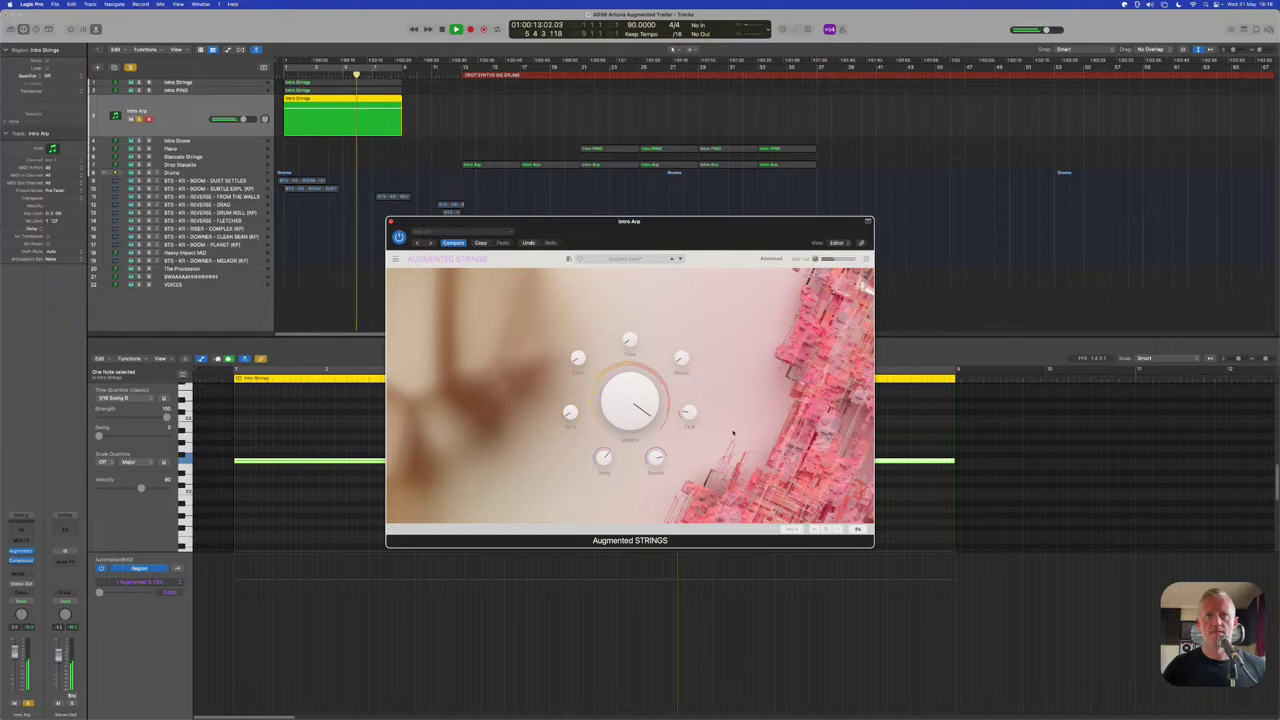
{"action": "mouse_move", "coordinate": [707, 412]}
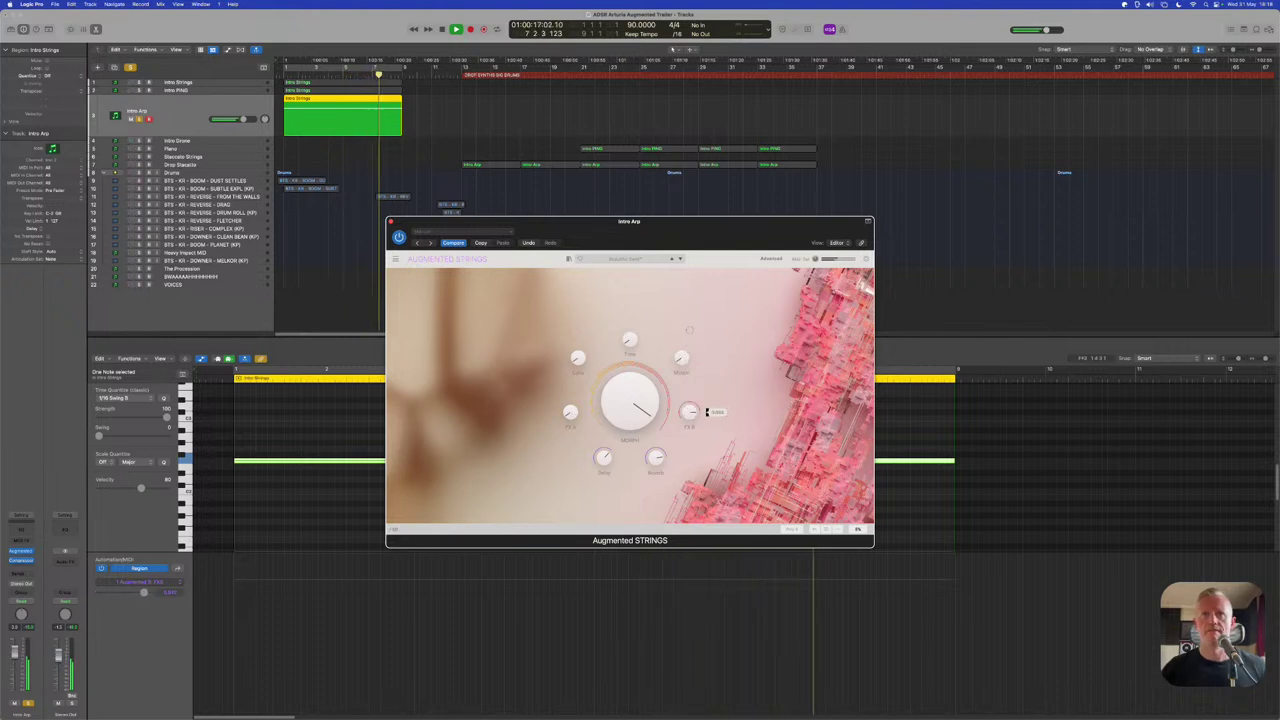
{"action": "key", "text": "space"}
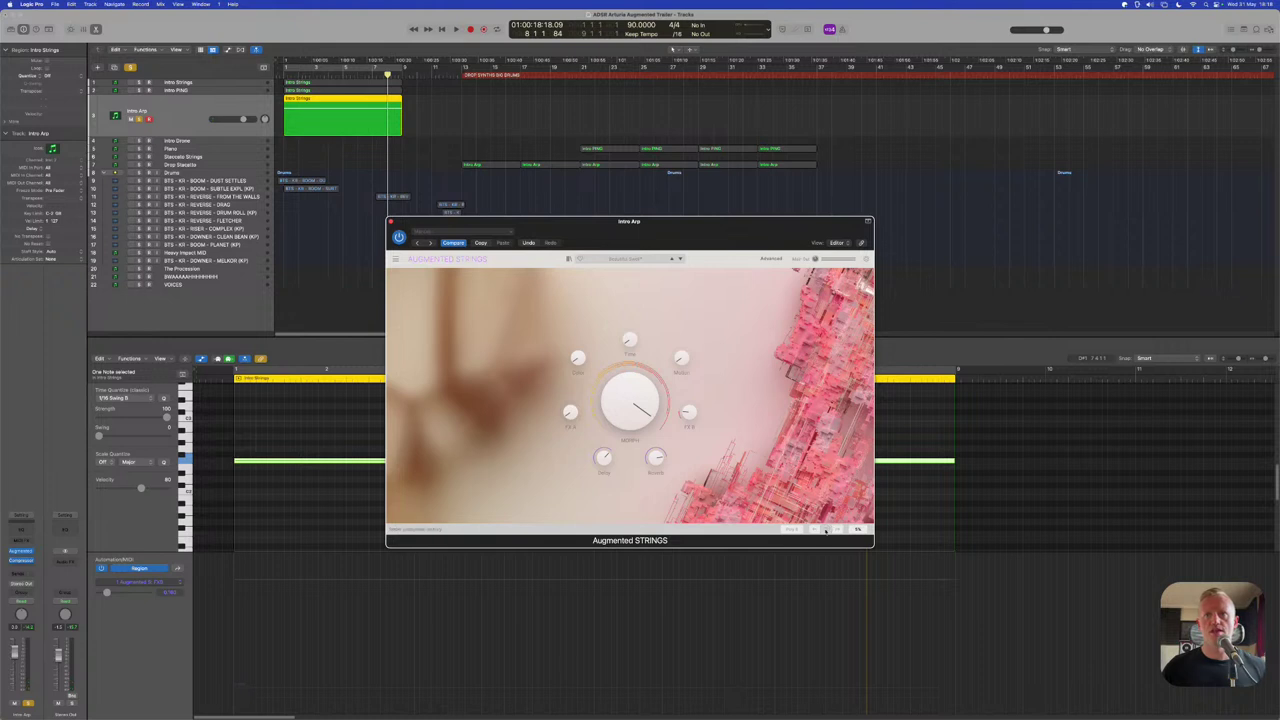
{"action": "left_click", "coordinate": [825, 530]}
{"action": "left_click", "coordinate": [825, 530]}
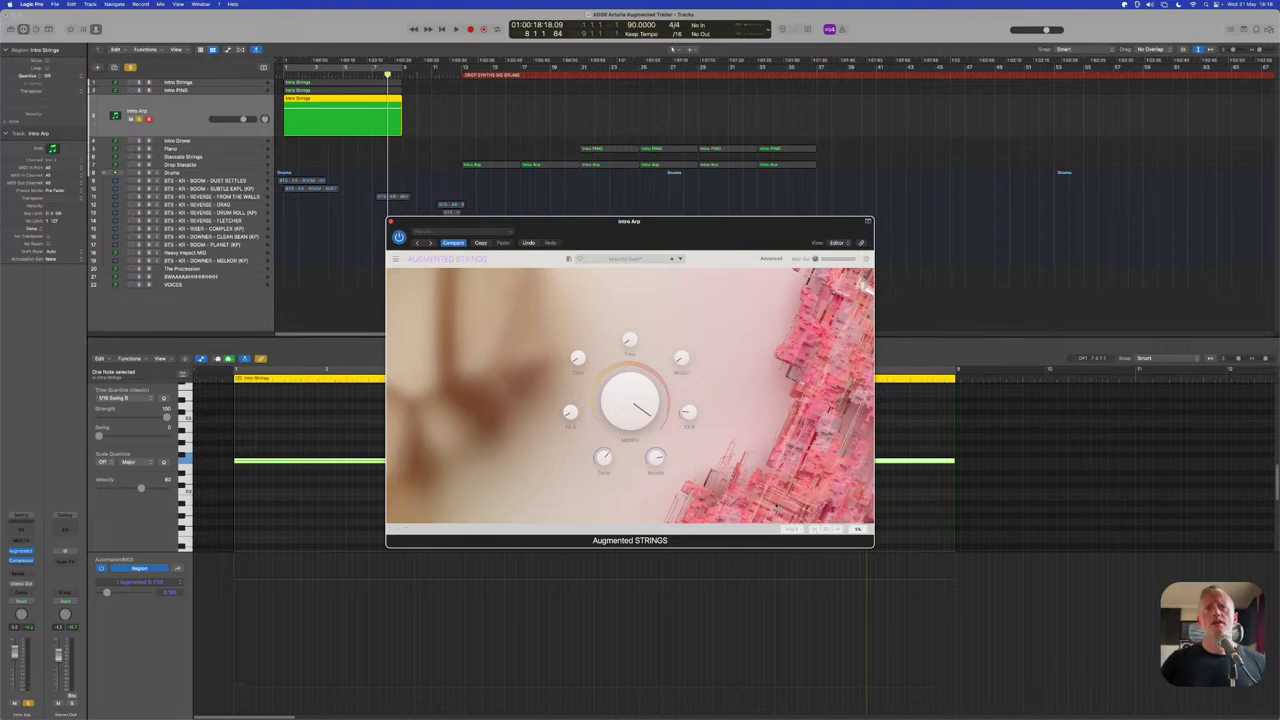
Open the advanced view of the Intro Arp instrument and examine its Effects, Macros and Layers pages
{"action": "mouse_move", "coordinate": [628, 418]}
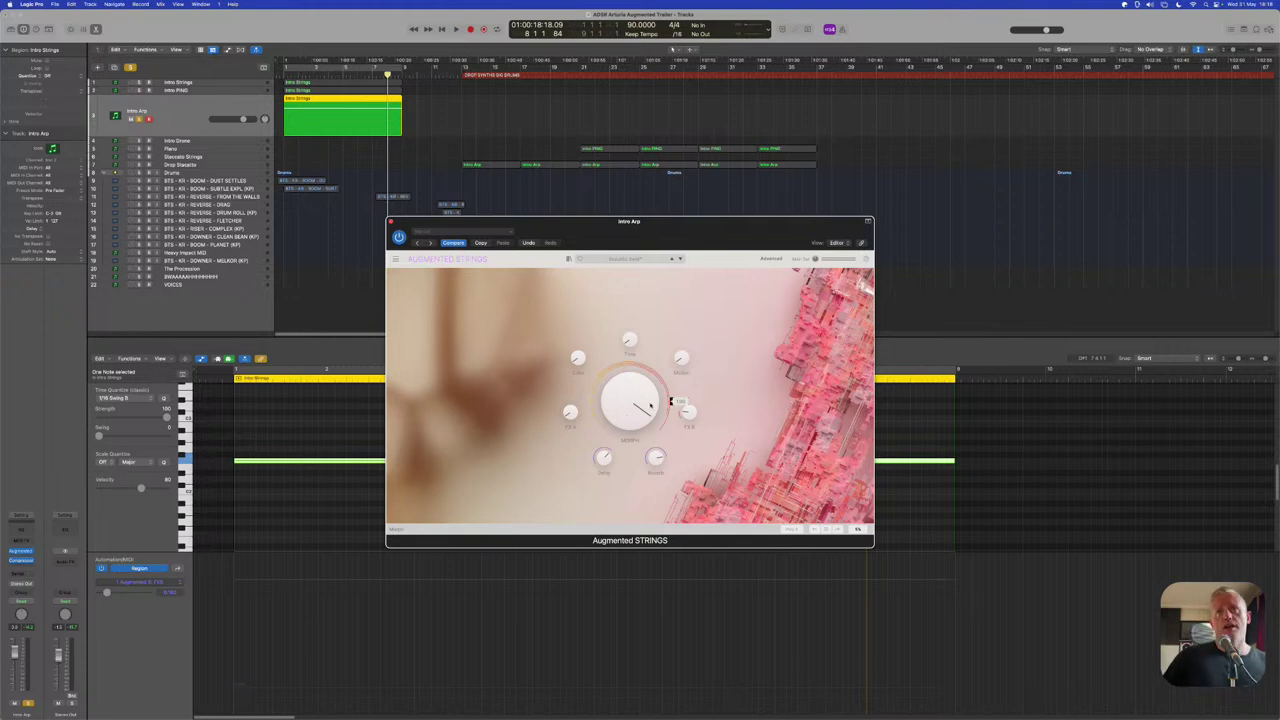
{"action": "left_click", "coordinate": [776, 259]}
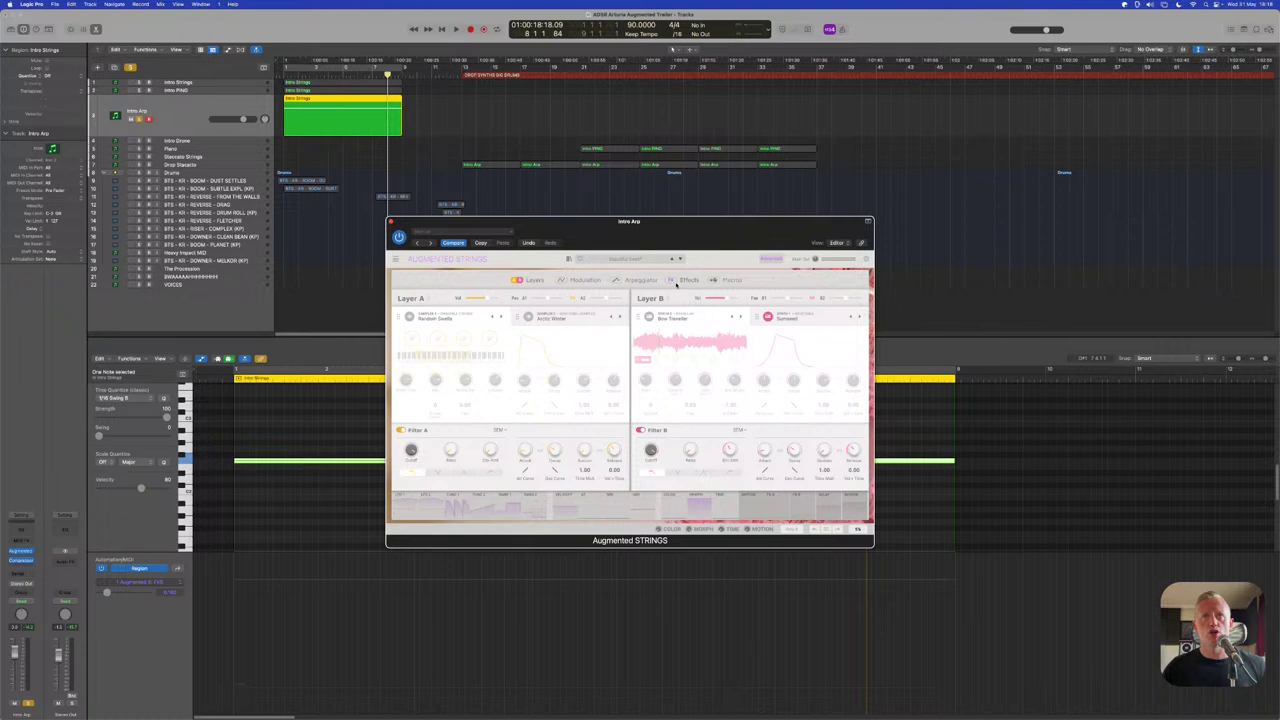
{"action": "left_click", "coordinate": [680, 280]}
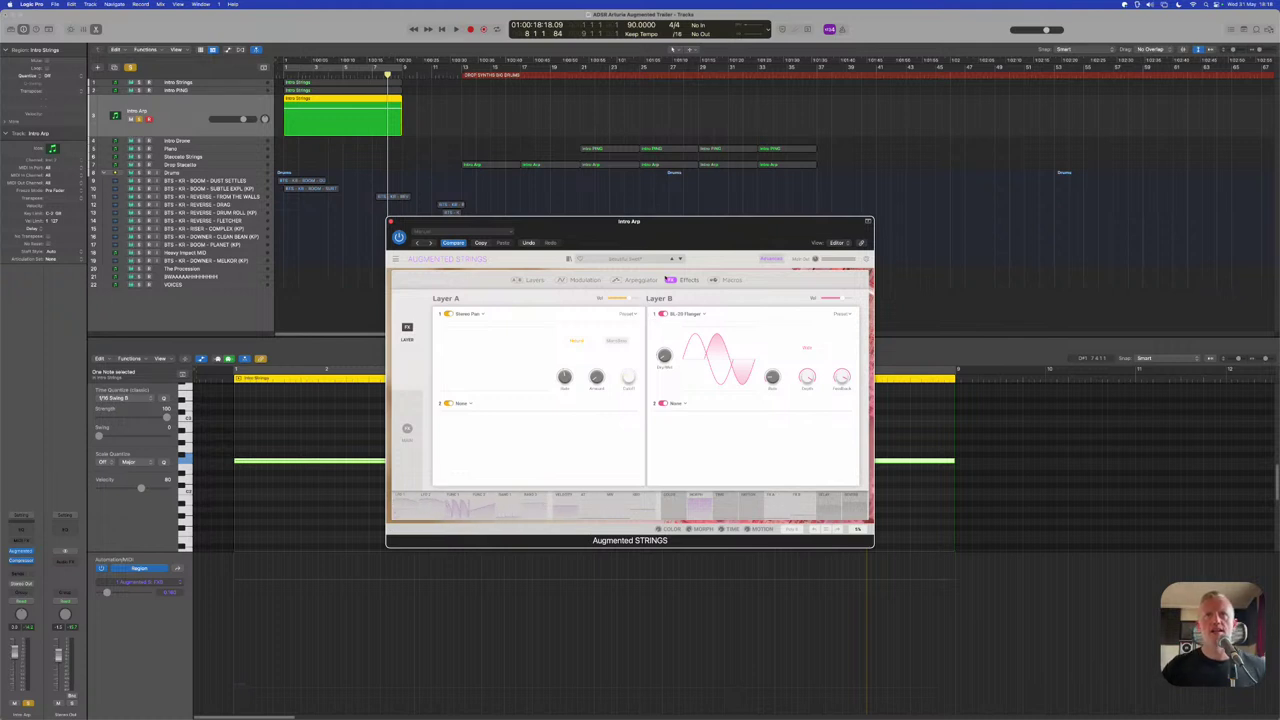
{"action": "left_click", "coordinate": [728, 281]}
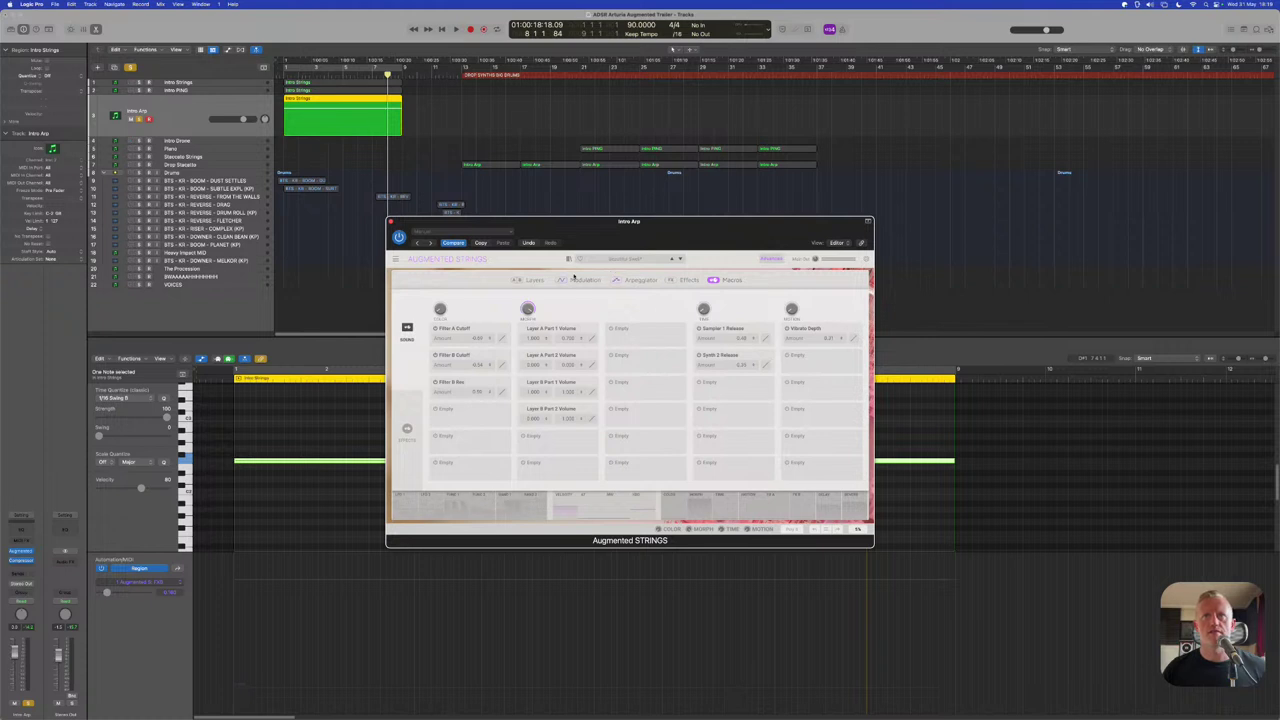
{"action": "left_click", "coordinate": [535, 280]}
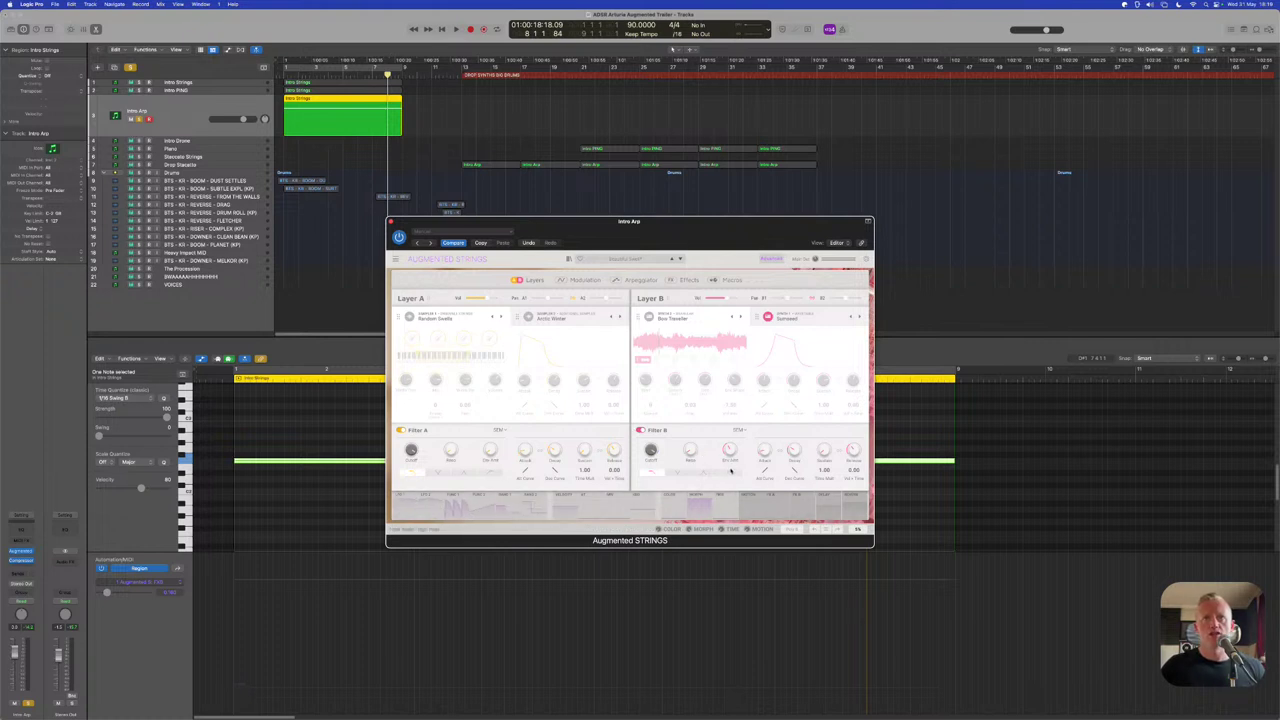
Shorten the amplitude envelope's attack for the synth part in Layer B
{"action": "mouse_move", "coordinate": [717, 407]}
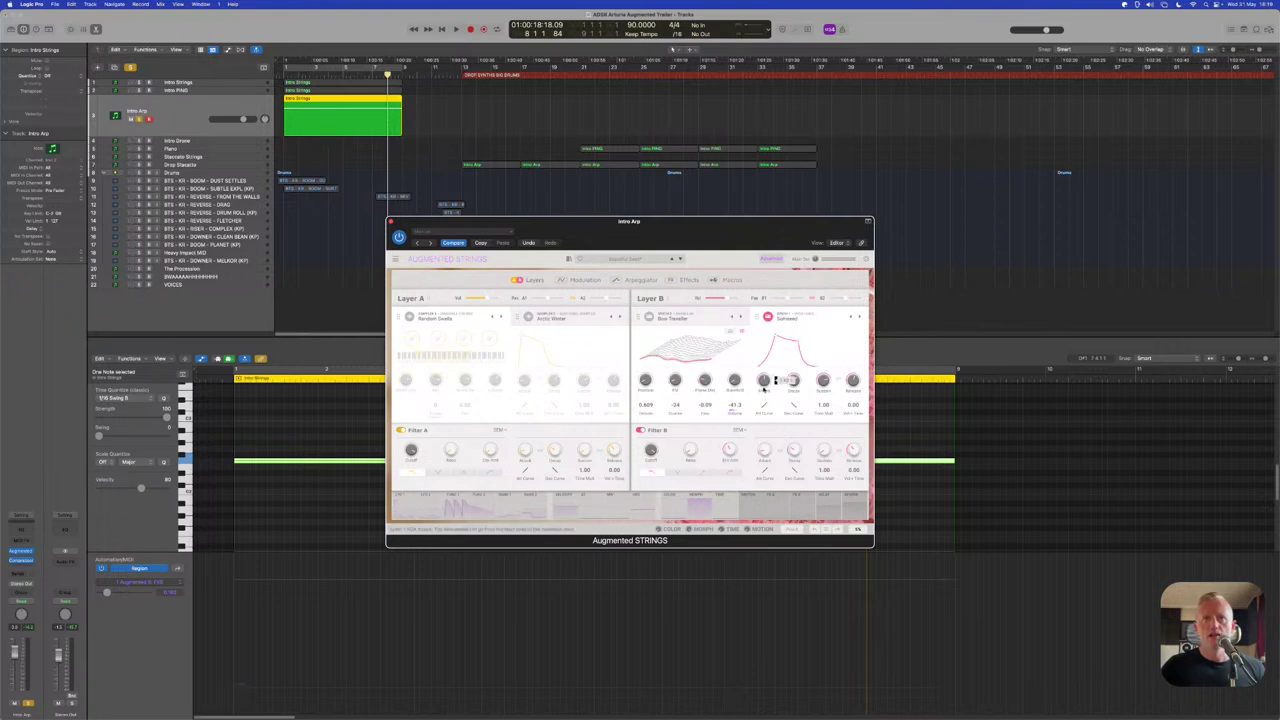
{"action": "left_click", "coordinate": [766, 381]}
{"action": "scroll", "coordinate": [764, 380], "scroll_direction": "down", "scroll_amount": 4}
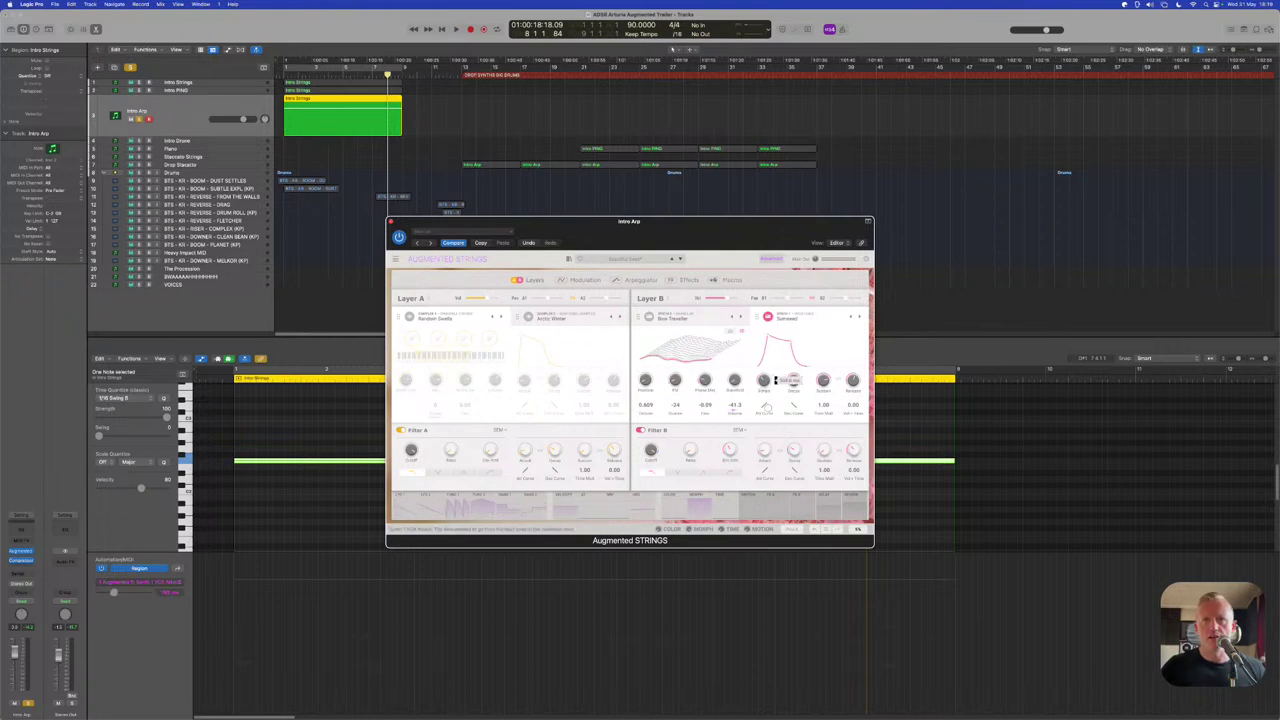
{"action": "scroll", "coordinate": [776, 381], "scroll_direction": "down", "scroll_amount": 2}
{"action": "left_click_drag", "start_coordinate": [768, 416], "coordinate": [770, 420]}
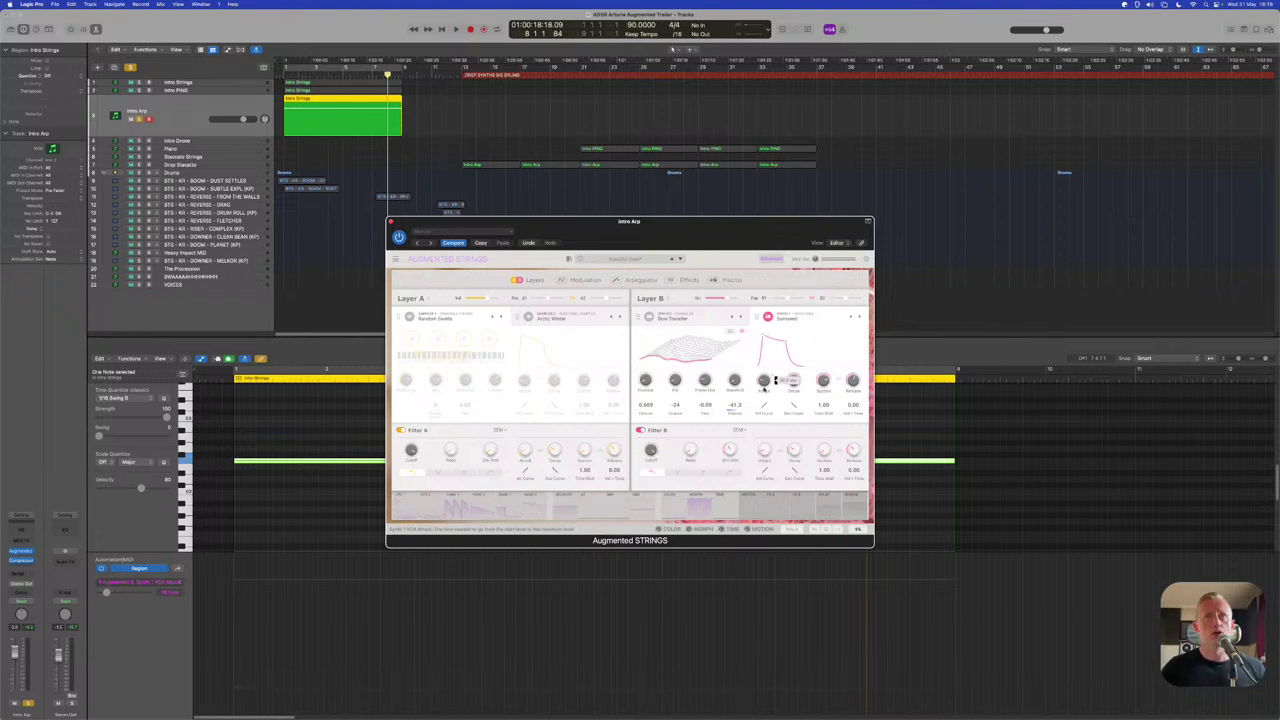
Adjust Filter B's cutoff and envelope amount in the Intro Arp instrument while the intro section loops
{"action": "key", "text": "Return"}
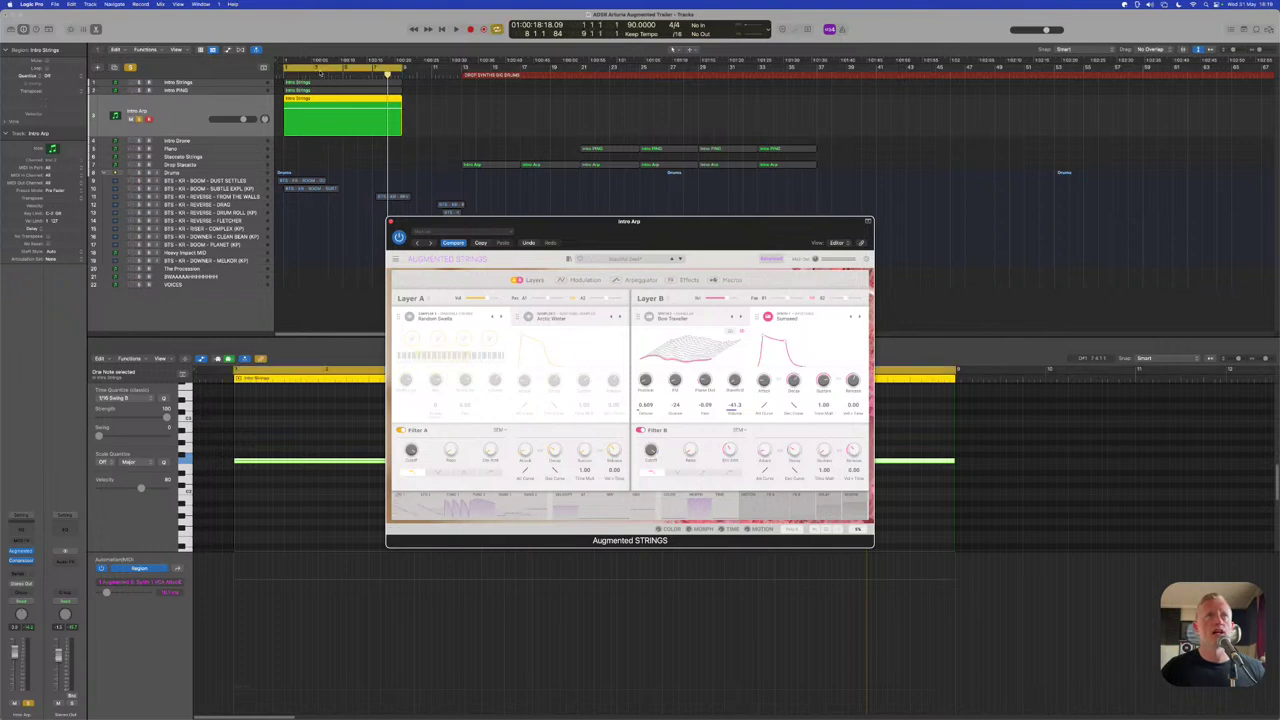
{"action": "key", "text": "space"}
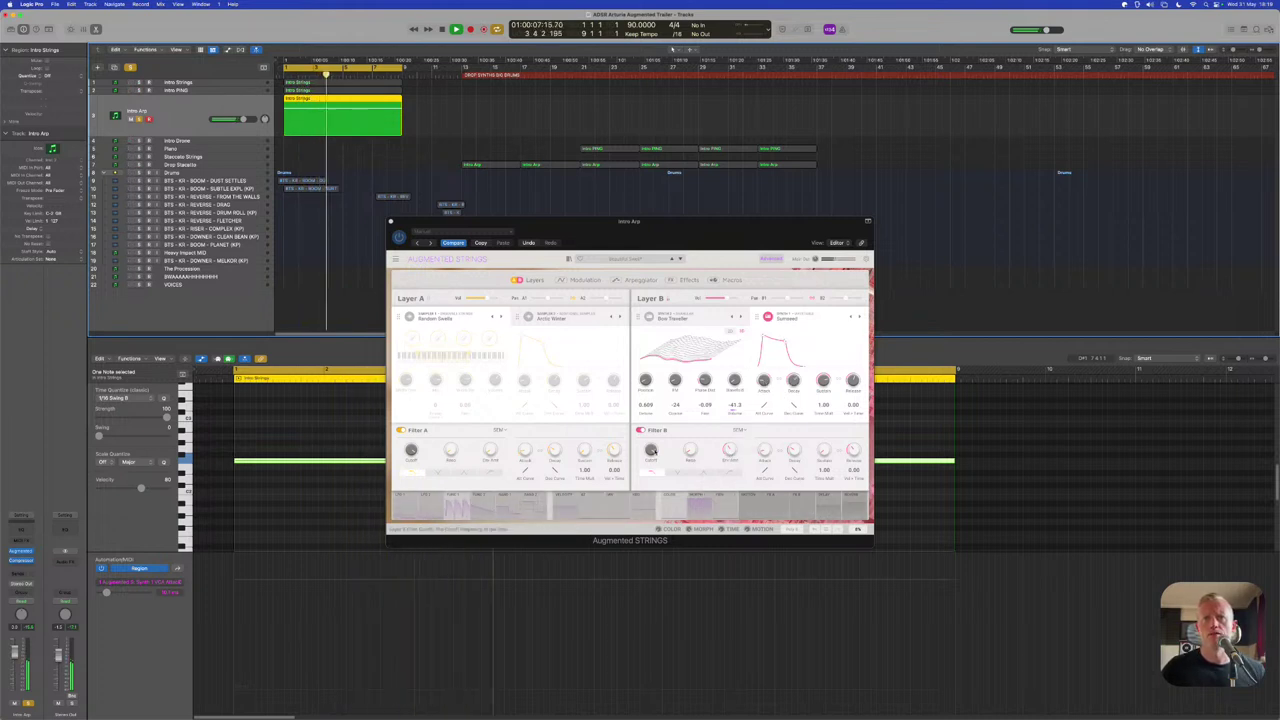
{"action": "left_click", "coordinate": [651, 450]}
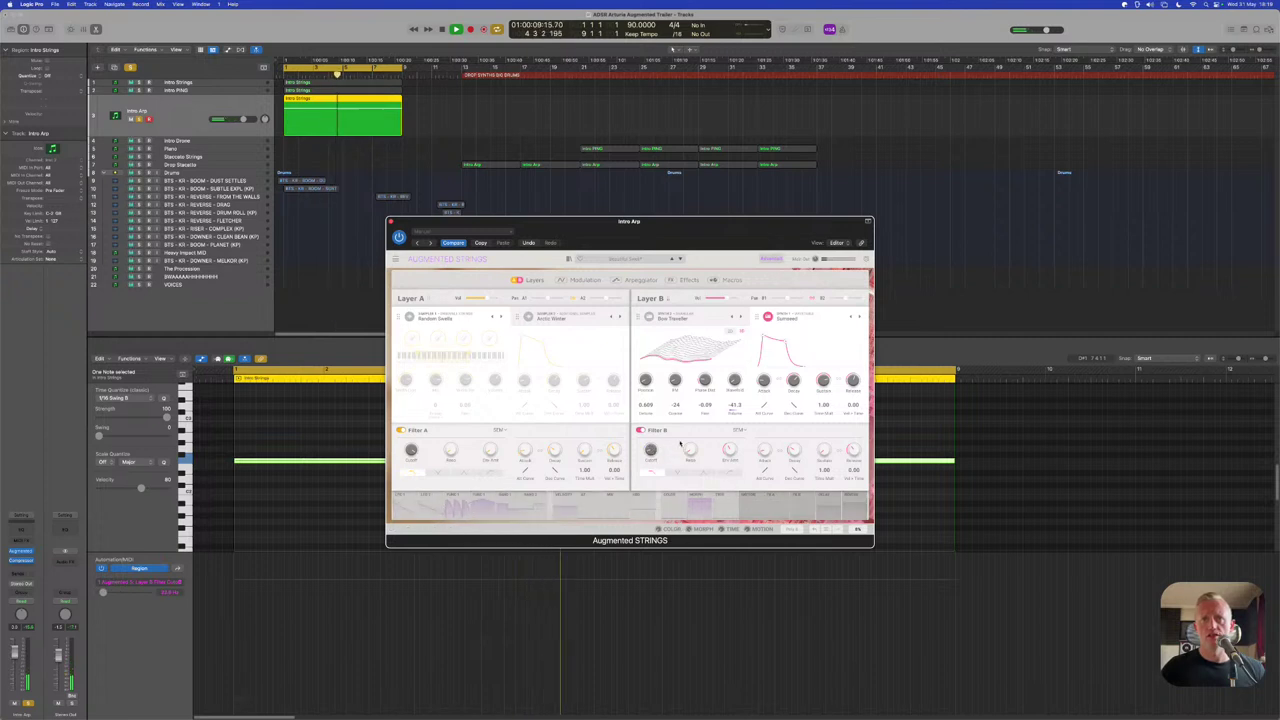
{"action": "left_click", "coordinate": [741, 450]}
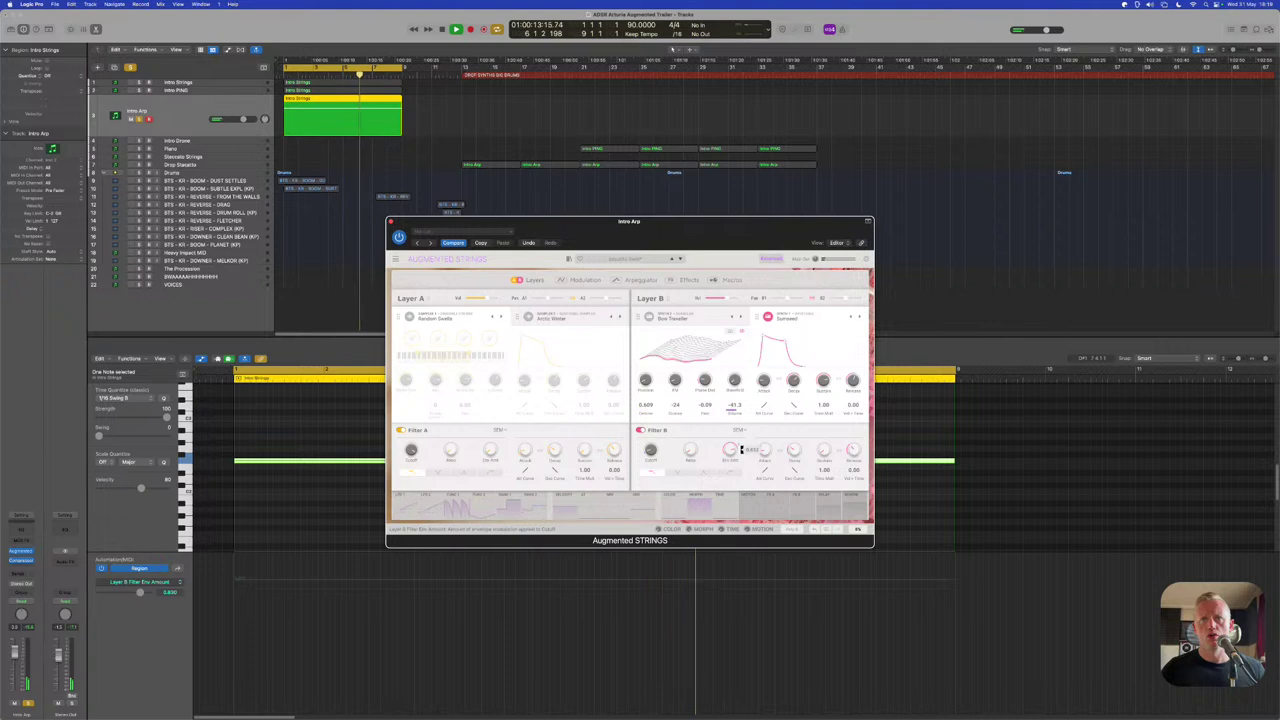
{"action": "left_click", "coordinate": [661, 450]}
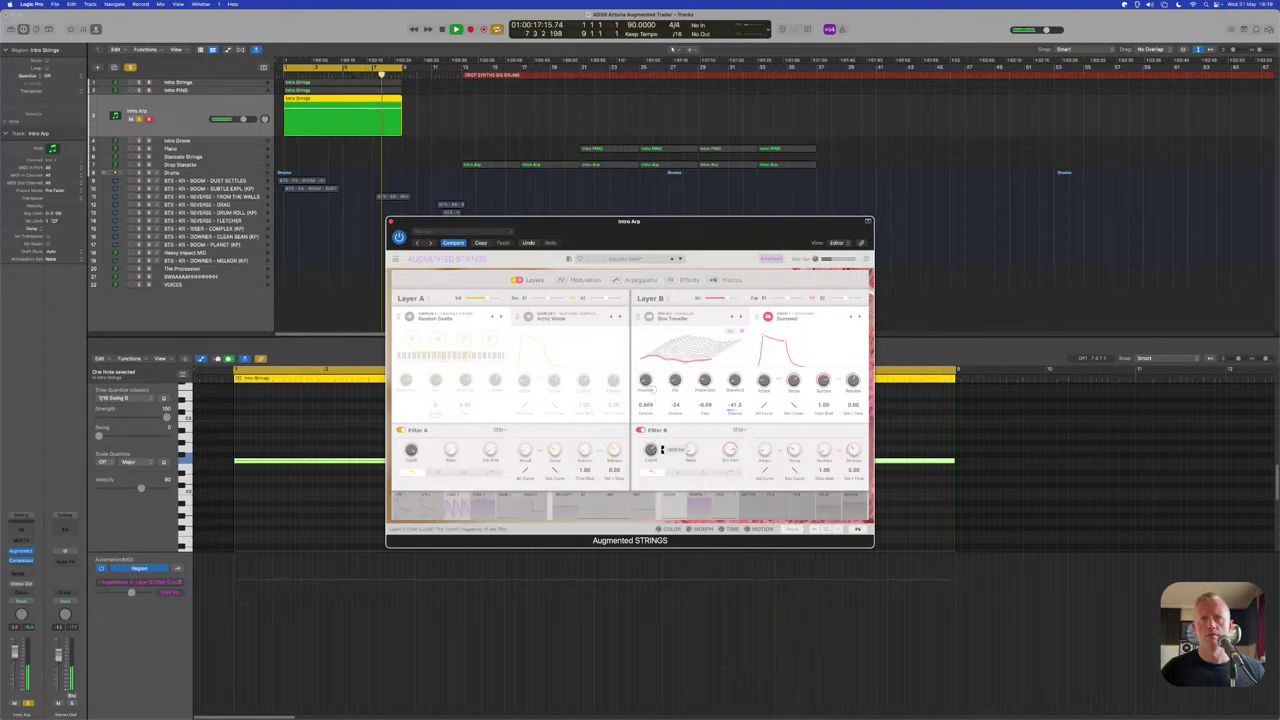
{"action": "key", "text": "space"}
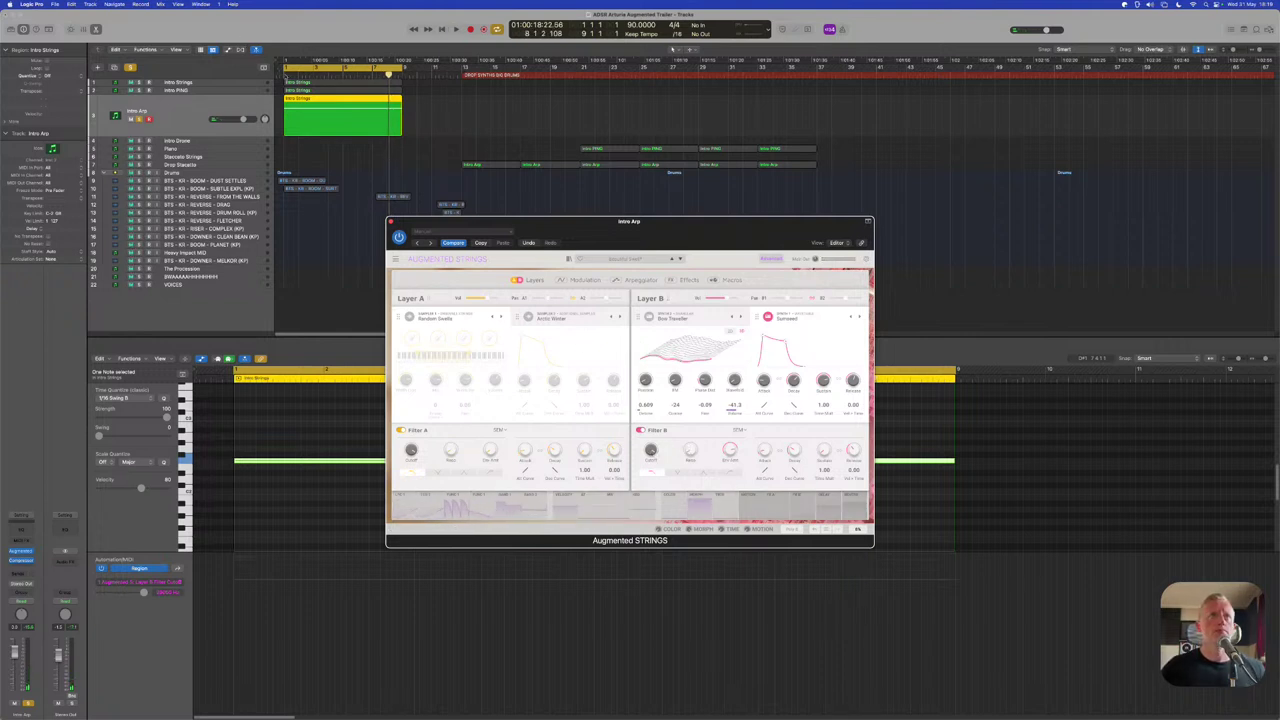
{"action": "key", "text": "Return"}
{"action": "key", "text": "space"}
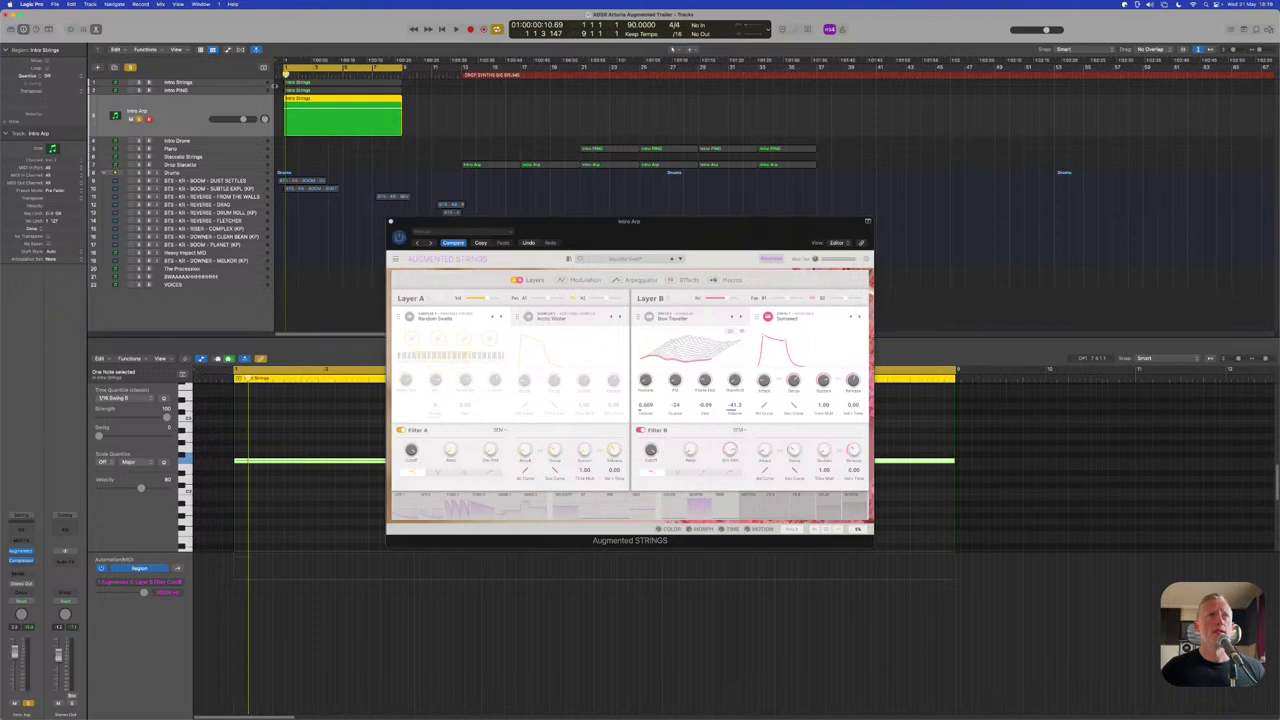
Show the track automation with Intro Arp selected and return its instrument to the simple macro view
{"action": "left_click", "coordinate": [169, 113]}
{"action": "key", "text": "super+Down"}
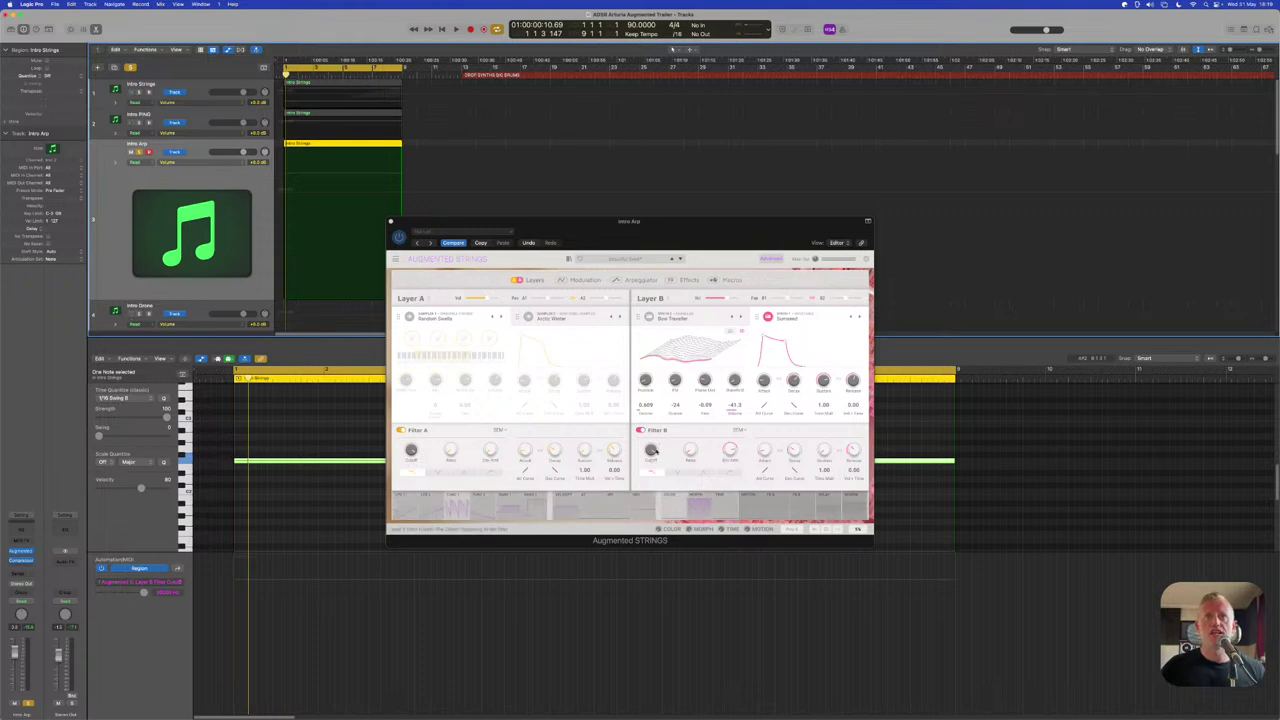
{"action": "left_click", "coordinate": [771, 258]}
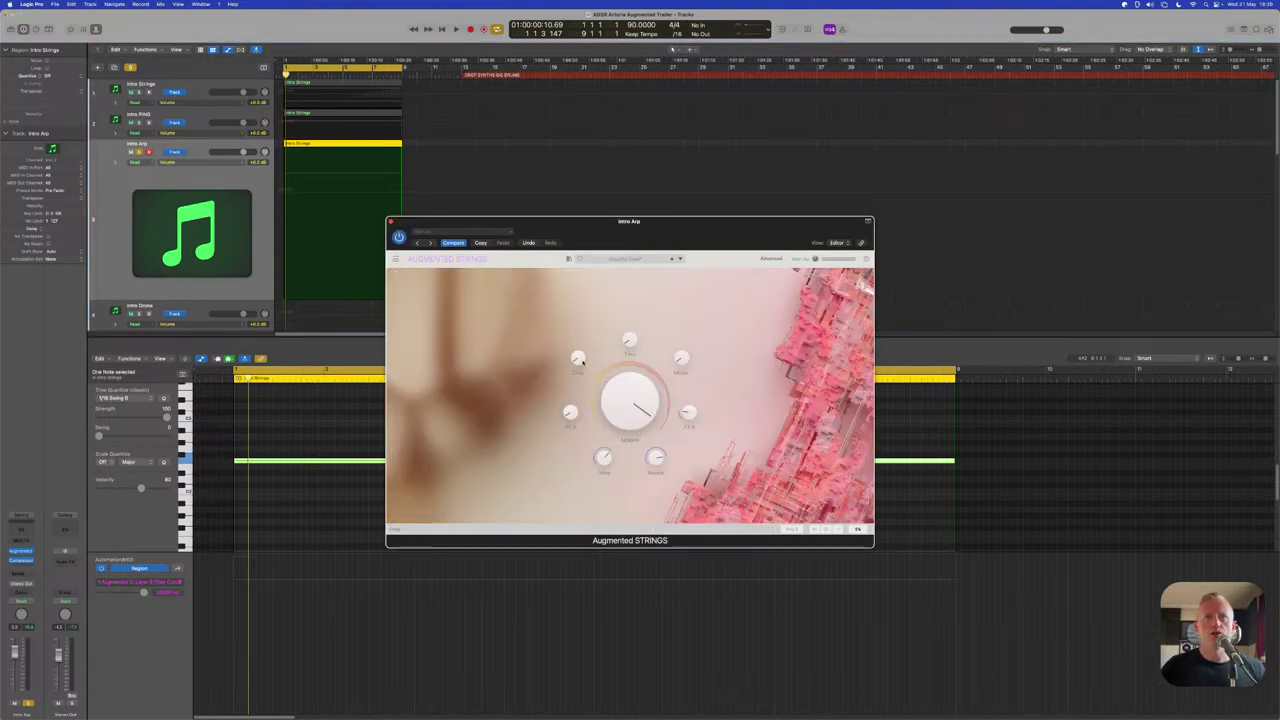
Audition the Color macro on the Intro Arp sound by sweeping it down from 1.00 during playback
{"action": "left_click_drag", "start_coordinate": [580, 357], "coordinate": [596, 357]}
{"action": "left_click_drag", "start_coordinate": [563, 283], "coordinate": [563, 237]}
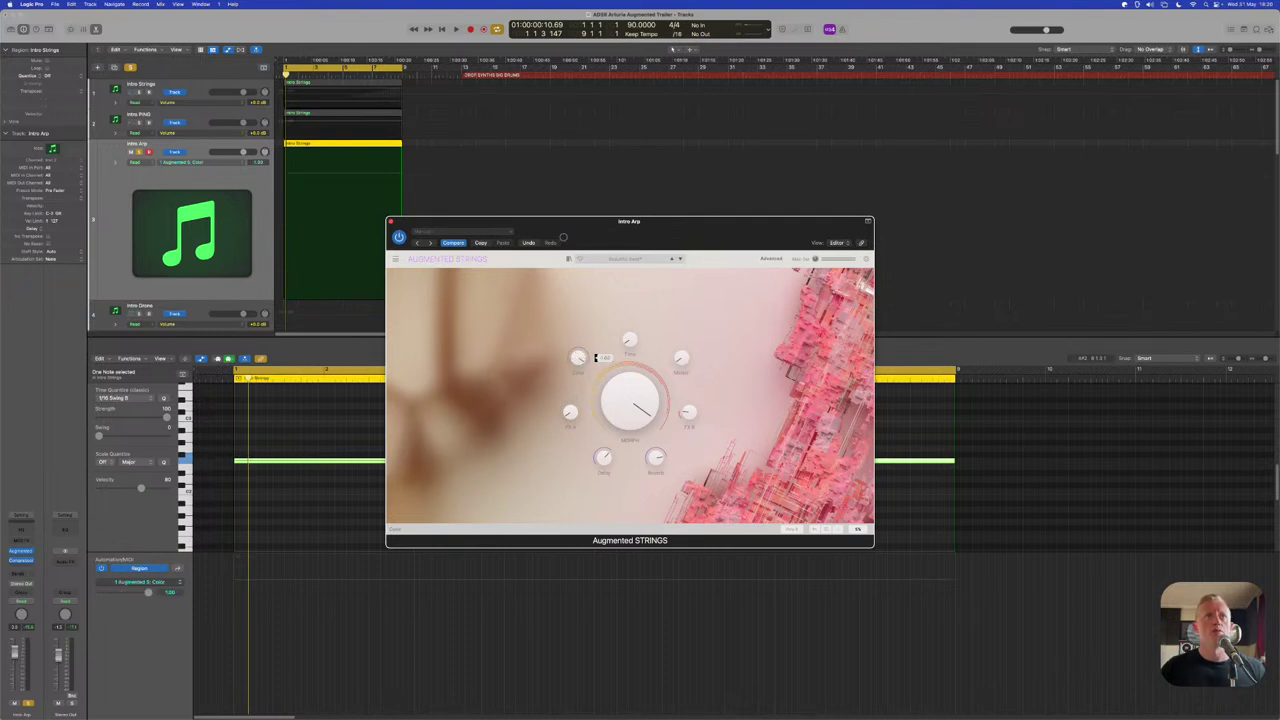
{"action": "key", "text": "space"}
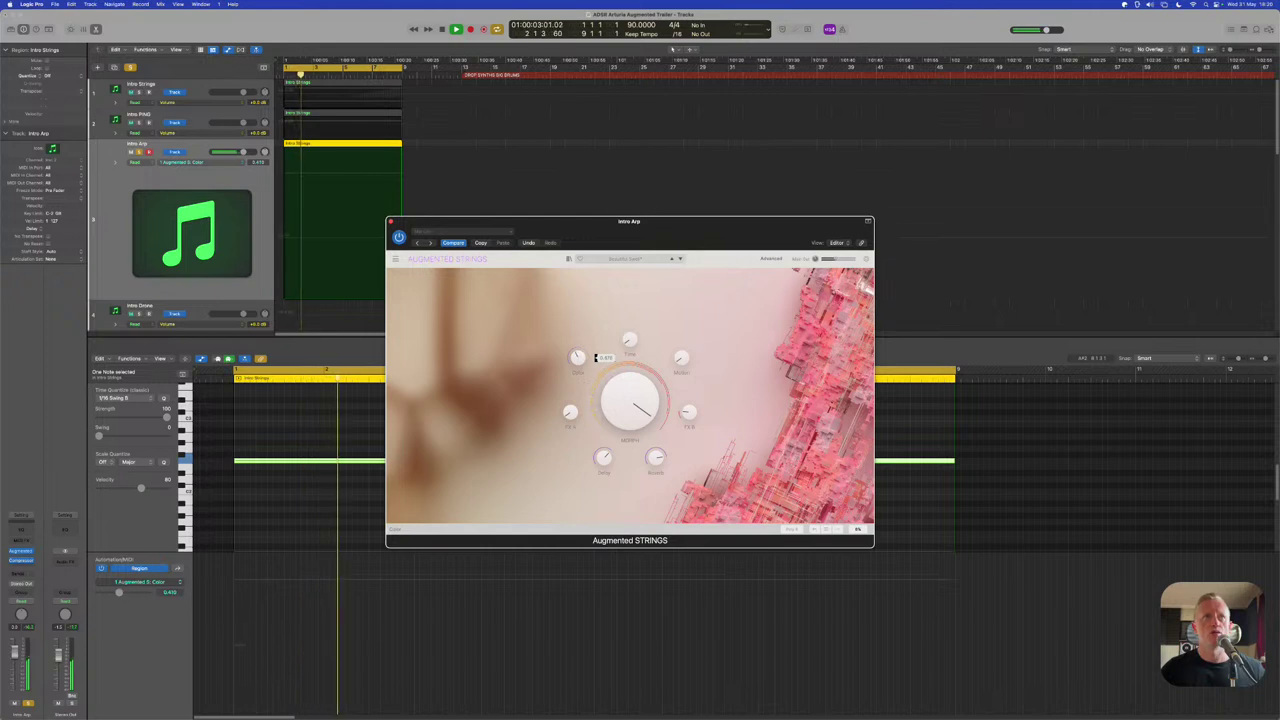
{"action": "key", "text": "space"}
{"action": "left_click_drag", "start_coordinate": [584, 237], "coordinate": [607, 231]}
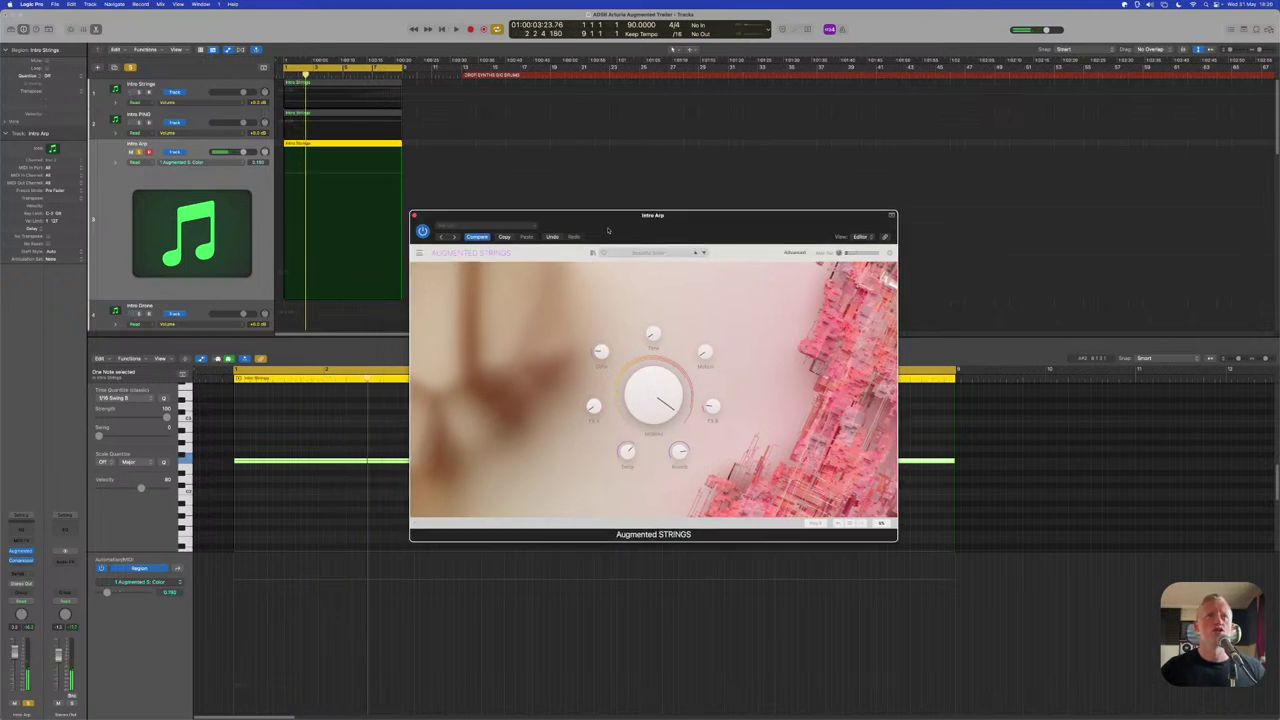
{"action": "left_click", "coordinate": [163, 4]}
{"action": "mouse_move", "coordinate": [200, 23]}
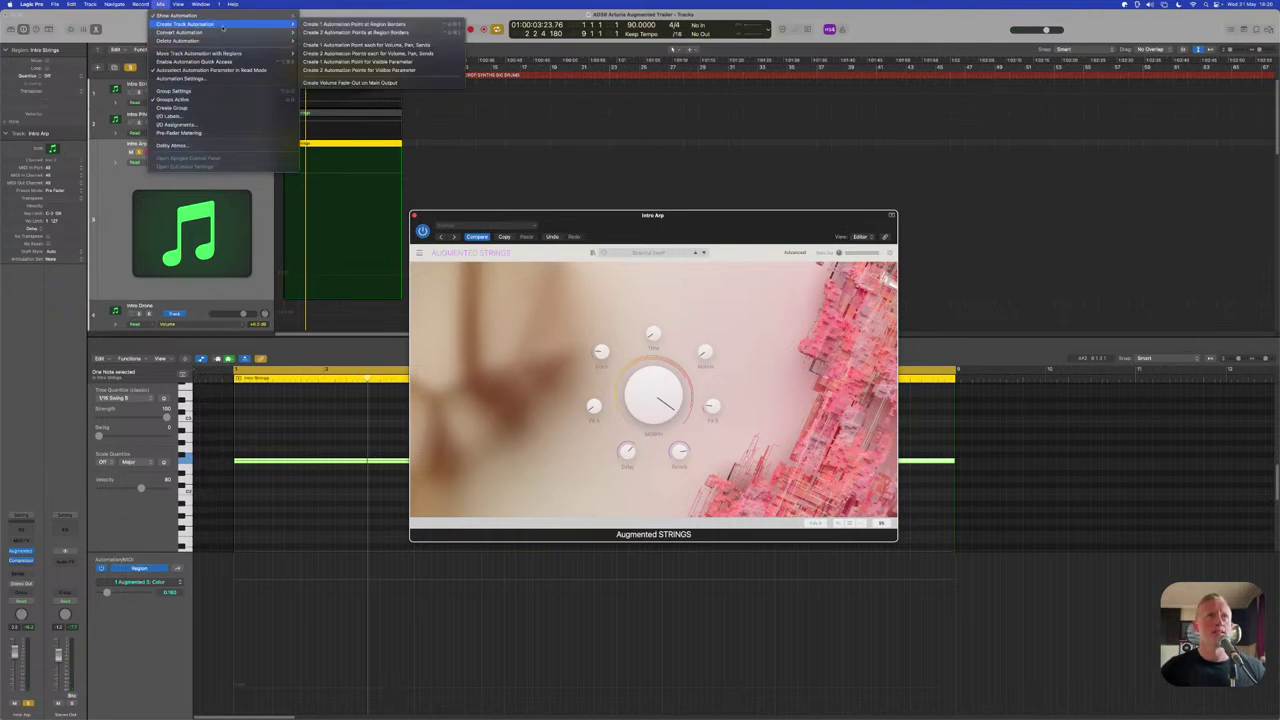
{"action": "left_click", "coordinate": [330, 33]}
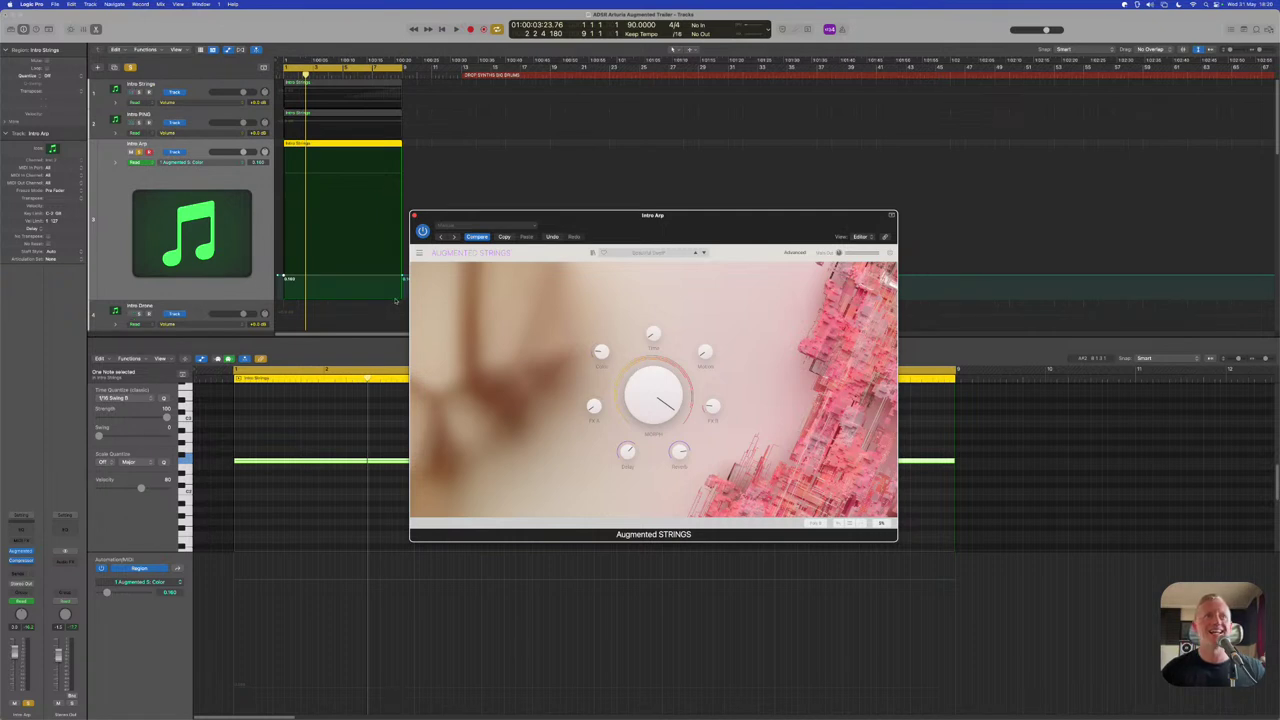
{"action": "left_click", "coordinate": [357, 270]}
{"action": "left_click_drag", "start_coordinate": [357, 270], "coordinate": [364, 158]}
{"action": "key", "text": "super+z"}
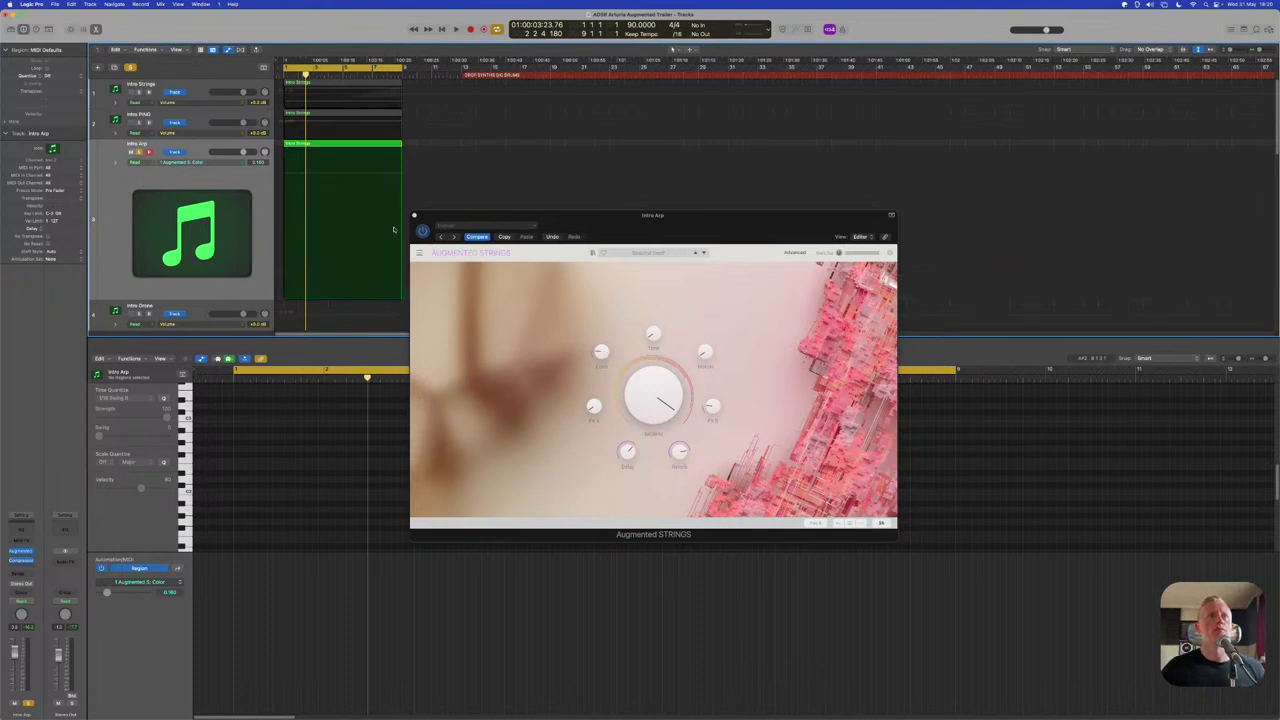
Set the Color macro to 1.00 and create two automation points at each border of the Intro Arp region
{"action": "left_click", "coordinate": [575, 266]}
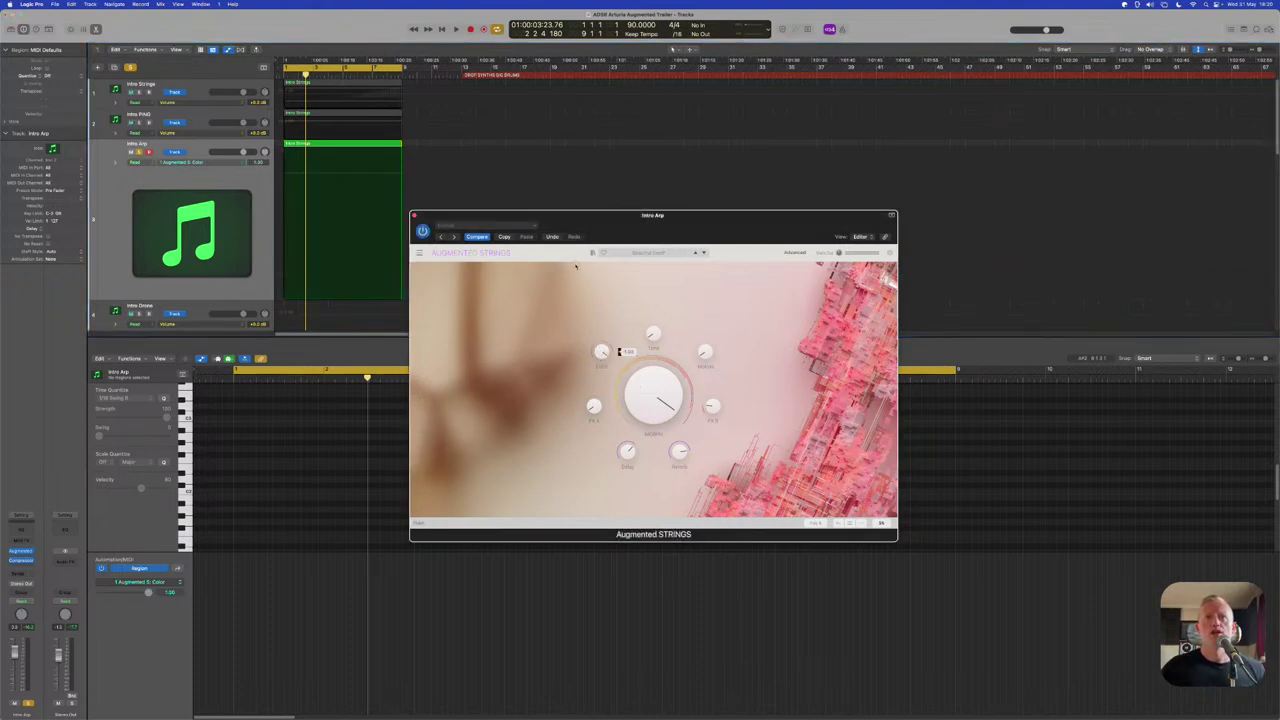
{"action": "left_click", "coordinate": [160, 4]}
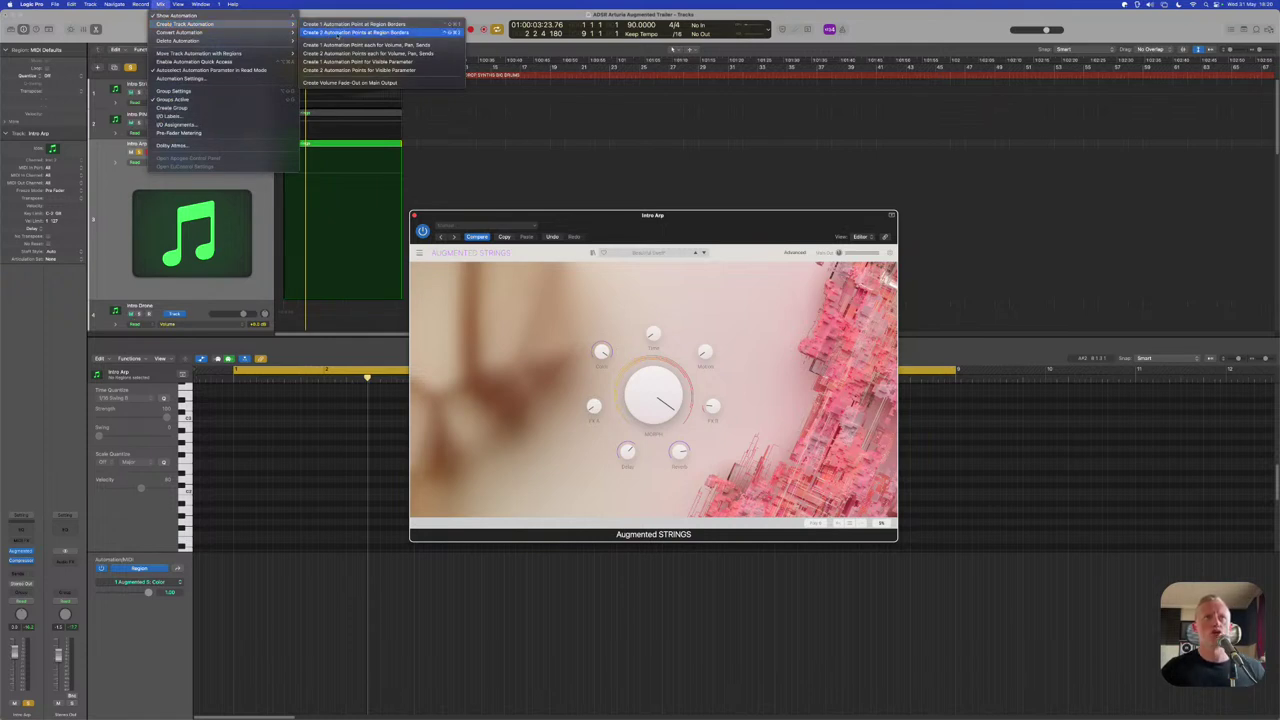
{"action": "left_click", "coordinate": [342, 33]}
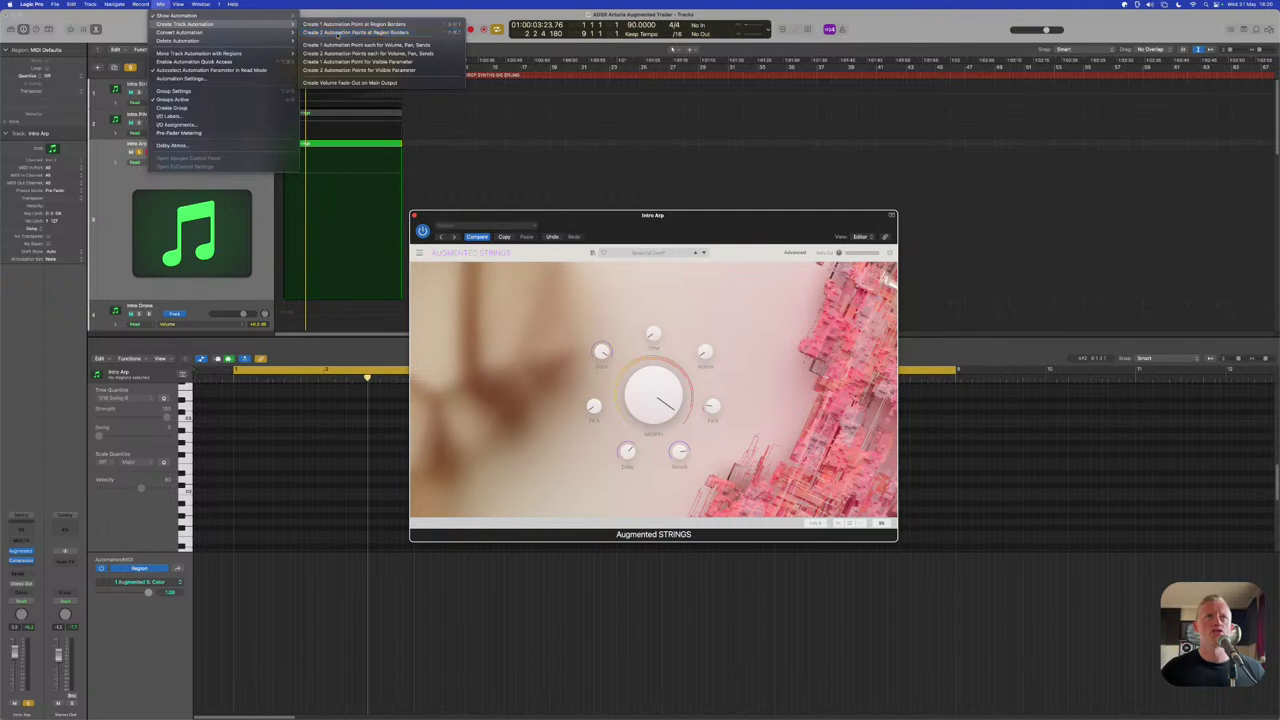
{"action": "left_click", "coordinate": [346, 148]}
{"action": "left_click", "coordinate": [160, 4]}
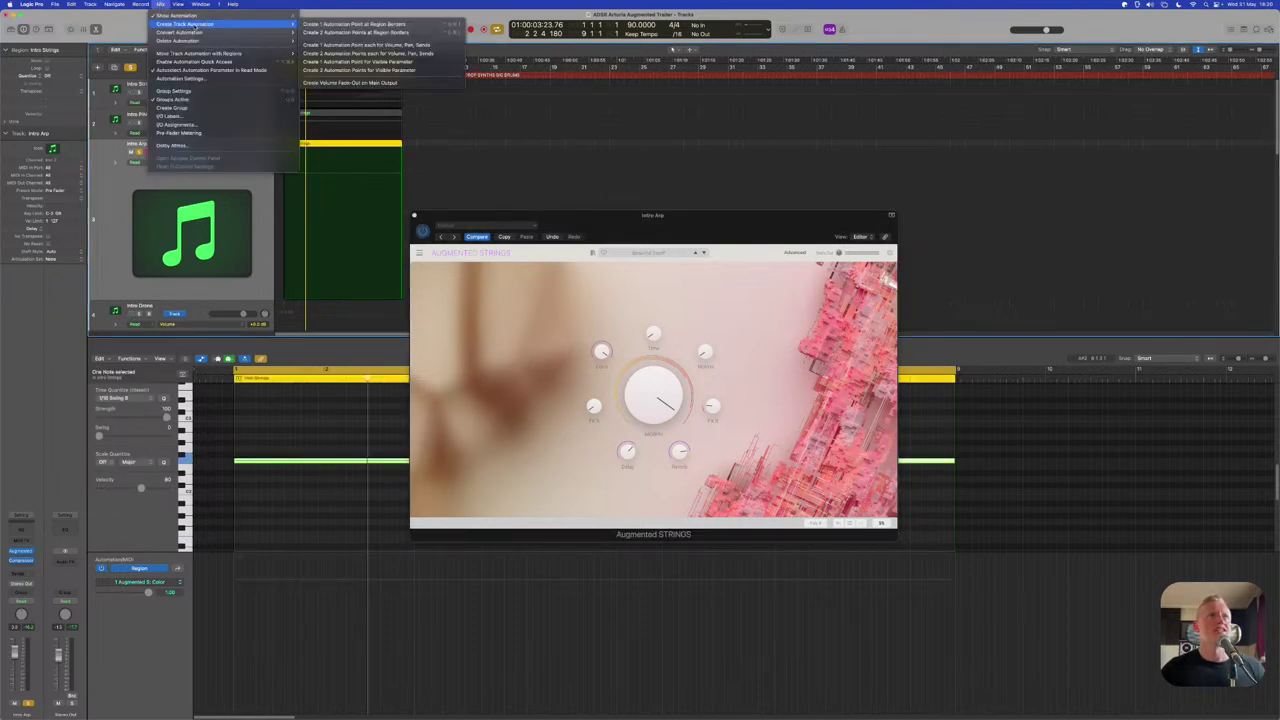
{"action": "left_click", "coordinate": [342, 31]}
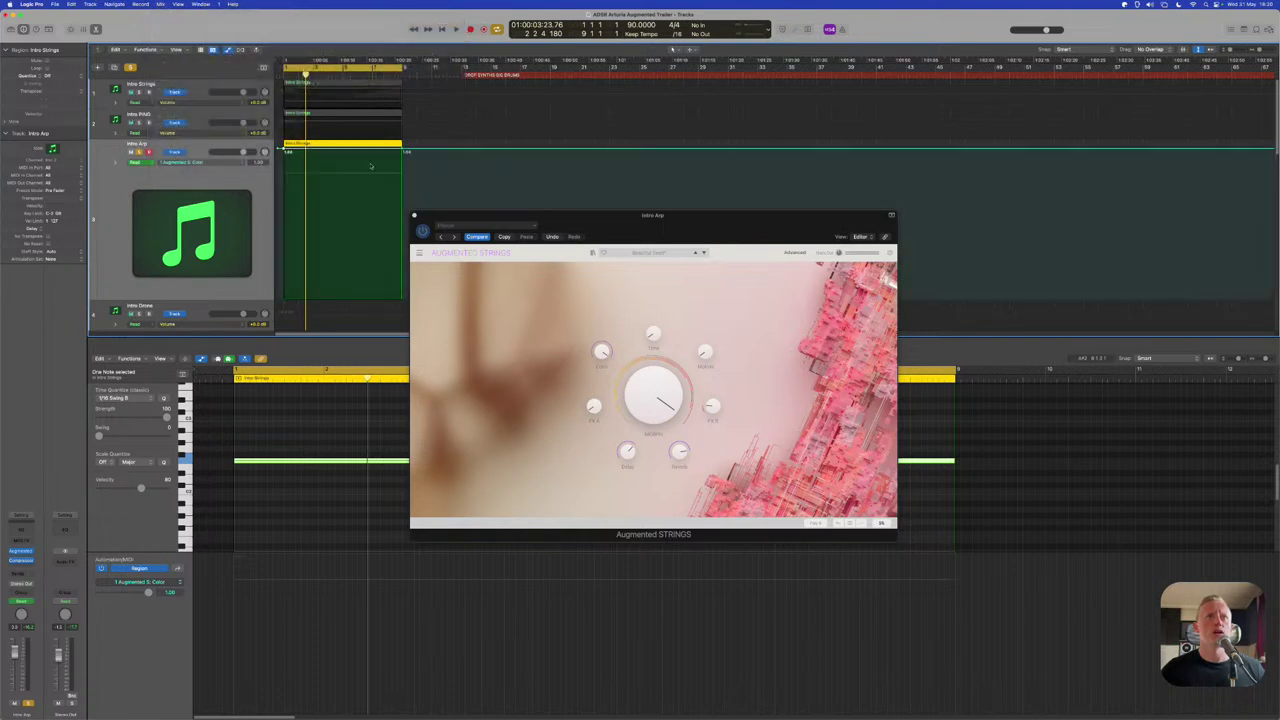
Shape the Color automation into a fall from 1.00 to 0.000 across the region and bend it into an S-curve with the Automation Curve Tool
{"action": "left_click_drag", "start_coordinate": [383, 151], "coordinate": [380, 245]}
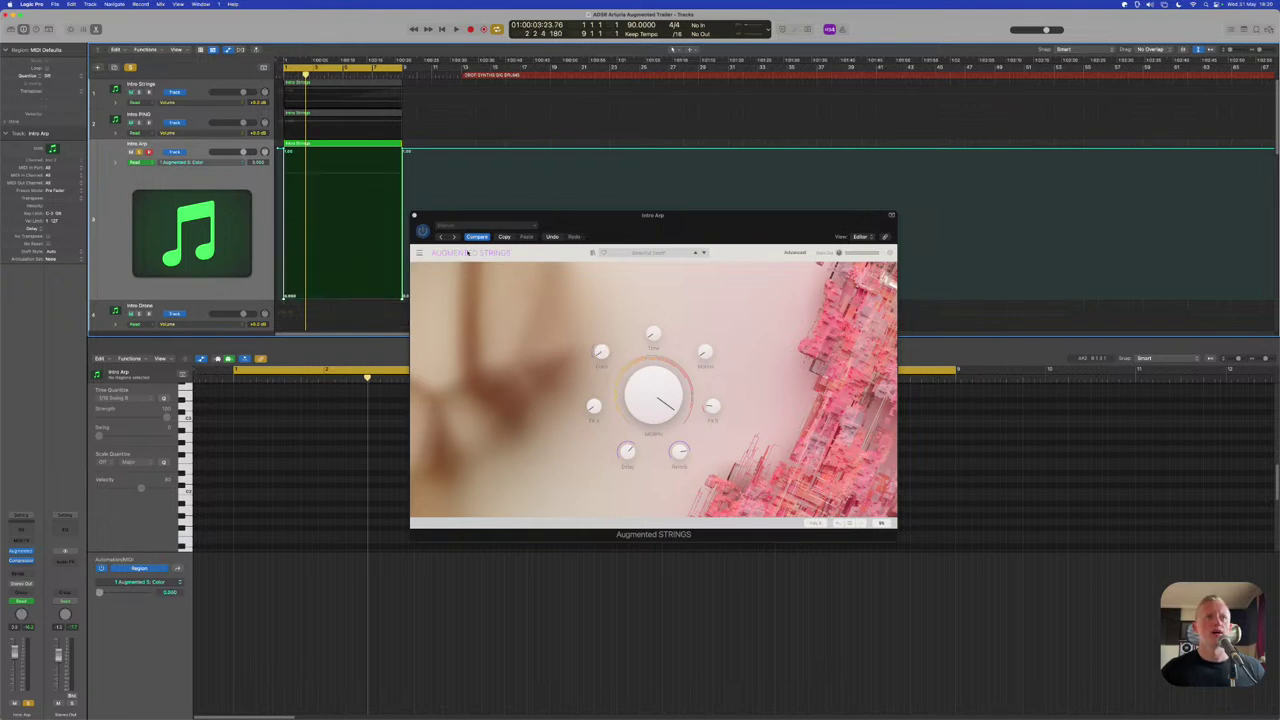
{"action": "left_click", "coordinate": [284, 298]}
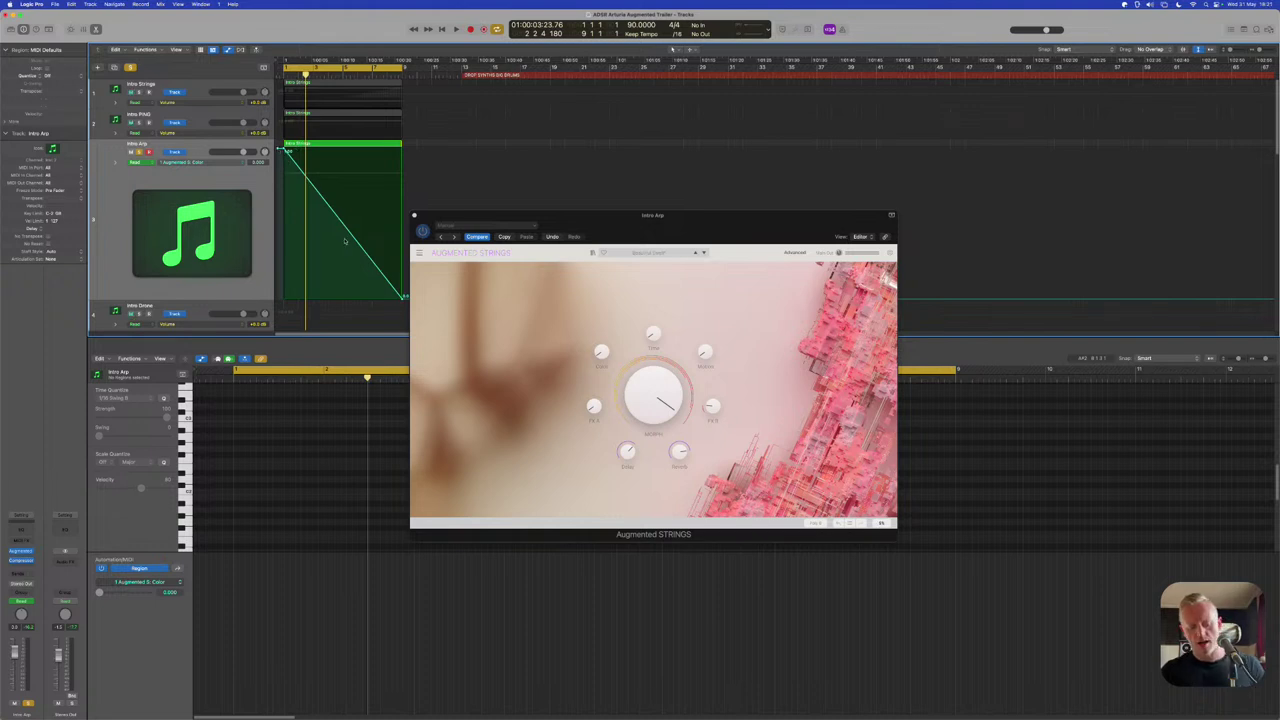
{"action": "key", "text": "t"}
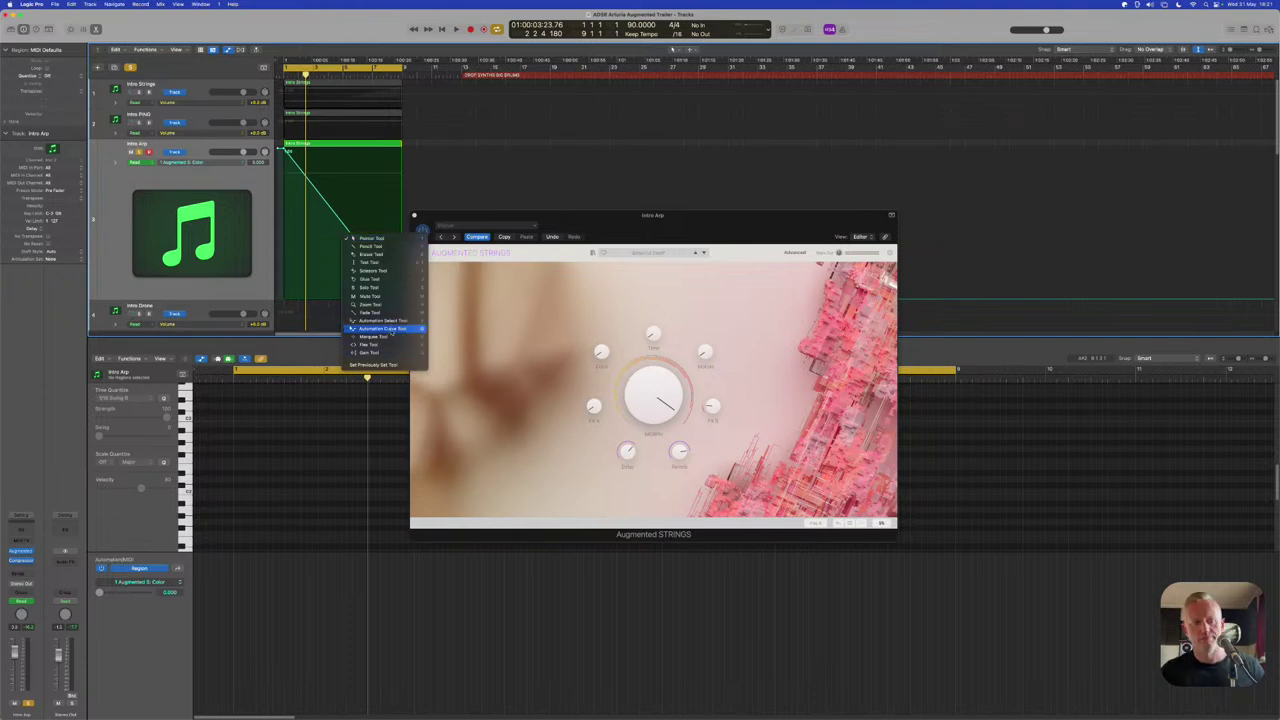
{"action": "left_click", "coordinate": [390, 330]}
{"action": "left_click_drag", "start_coordinate": [338, 219], "coordinate": [344, 223]}
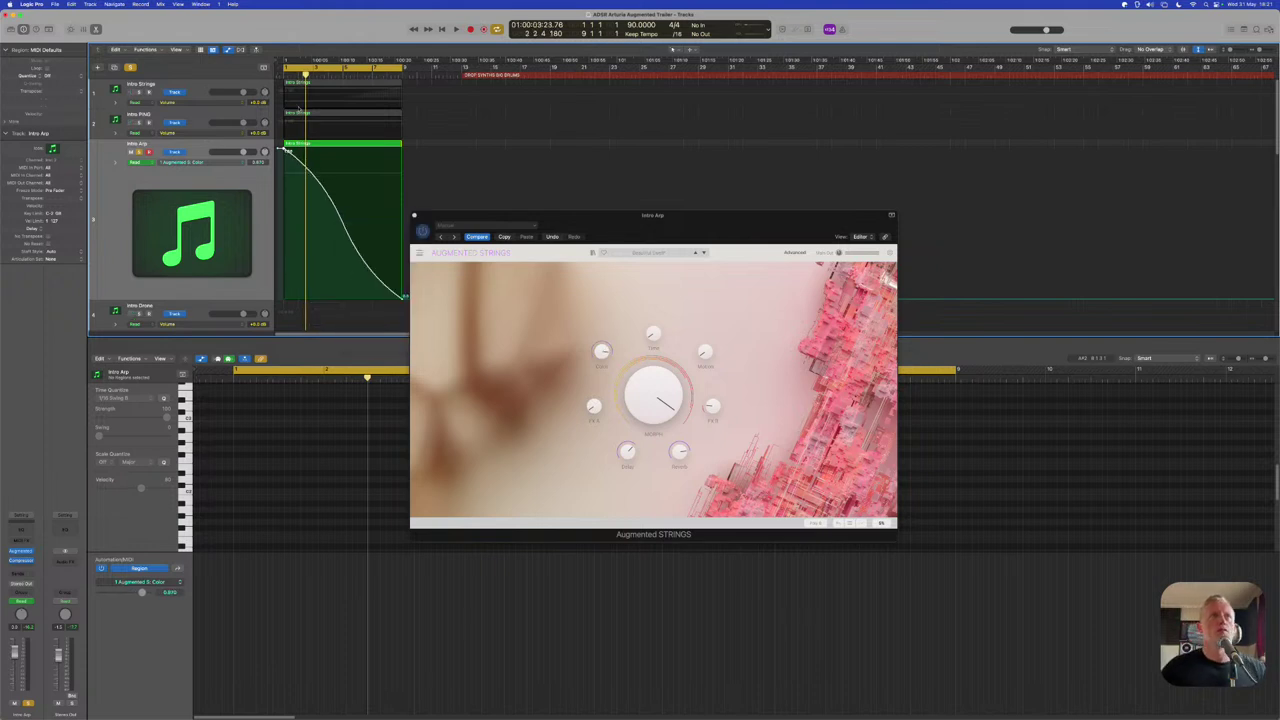
Turn off solo and cycle mode and play the full arrangement from the beginning
{"action": "left_click", "coordinate": [130, 67]}
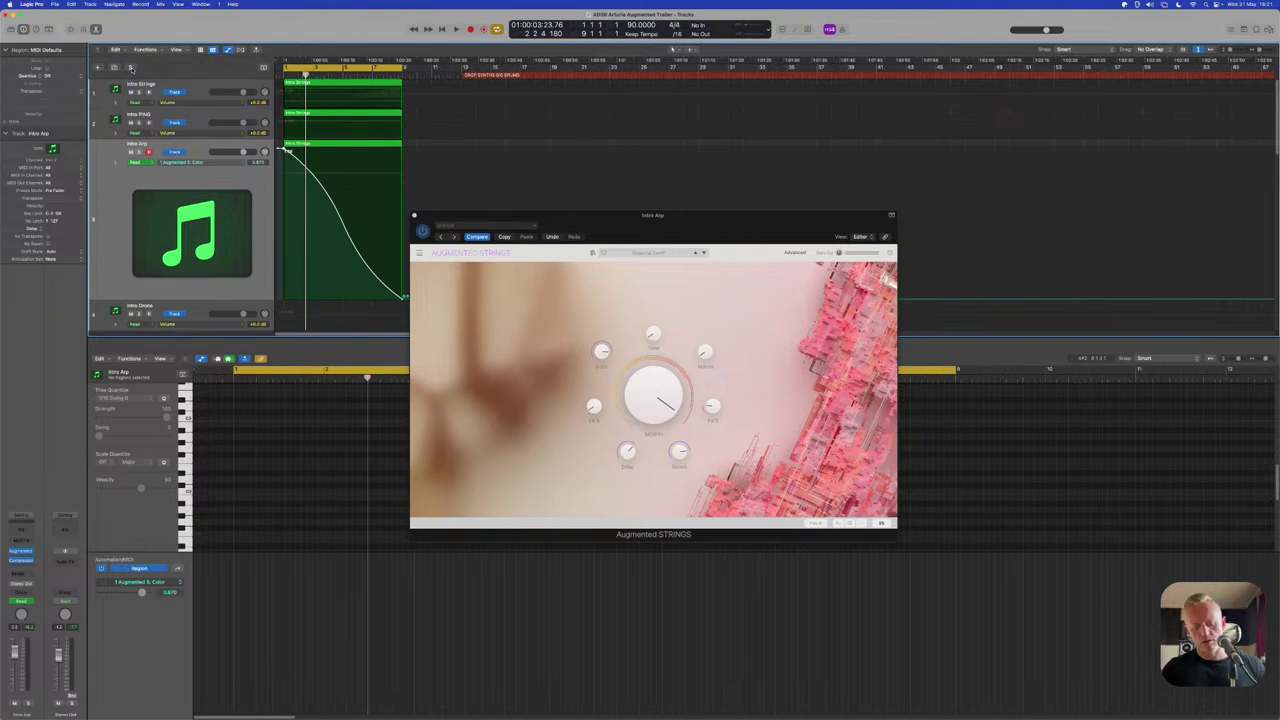
{"action": "key", "text": "c"}
{"action": "key", "text": "Return"}
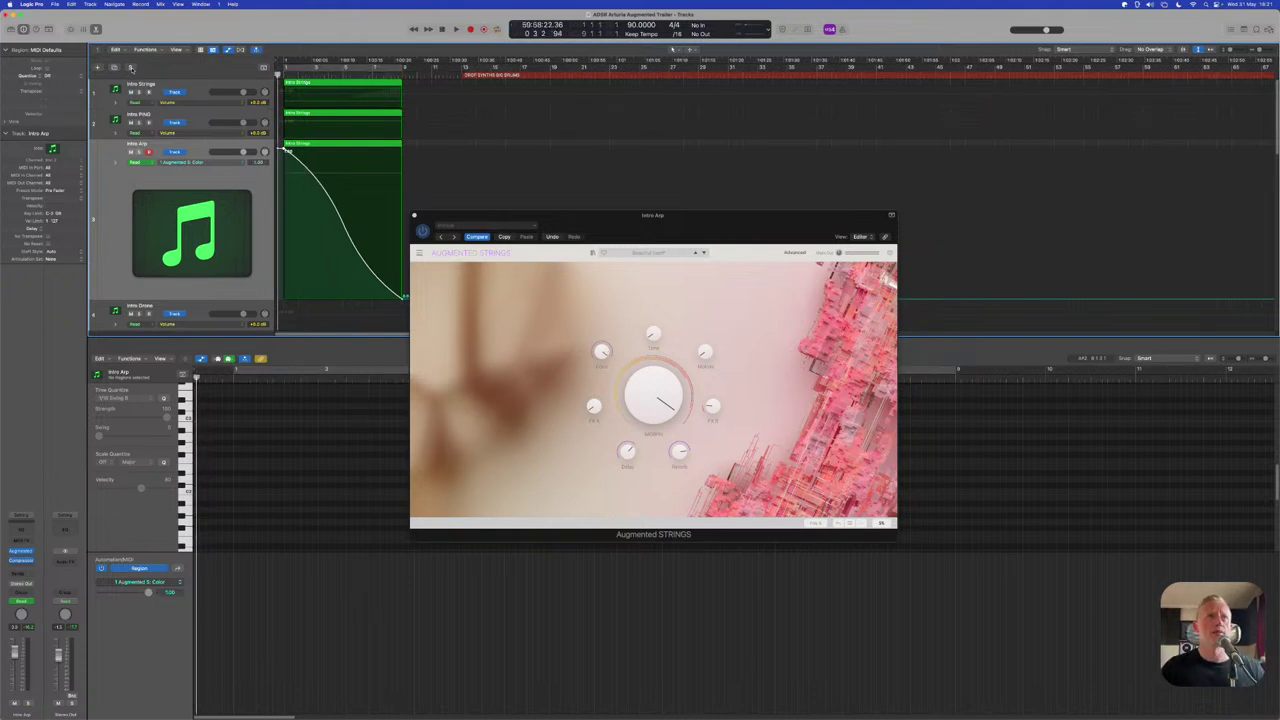
{"action": "key", "text": "space"}
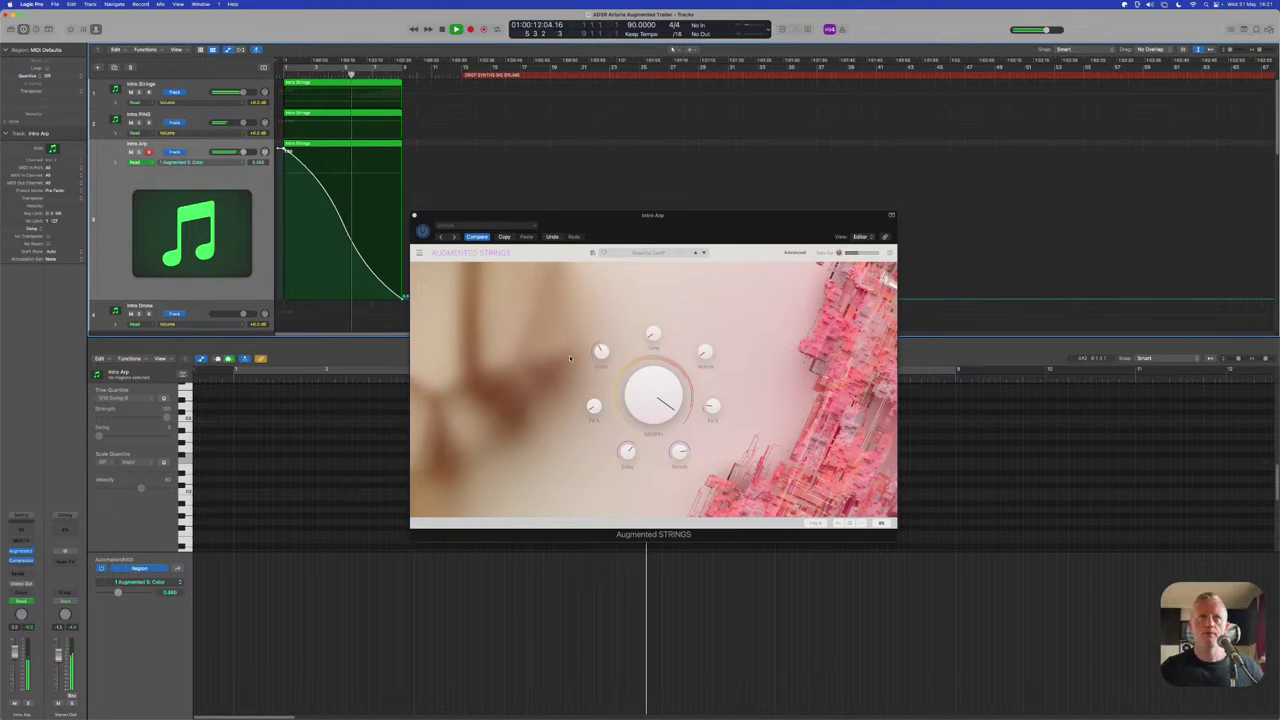
Close the piano roll and hide the track automation during playback, stopping after the intro
{"action": "left_click_drag", "start_coordinate": [627, 230], "coordinate": [710, 191]}
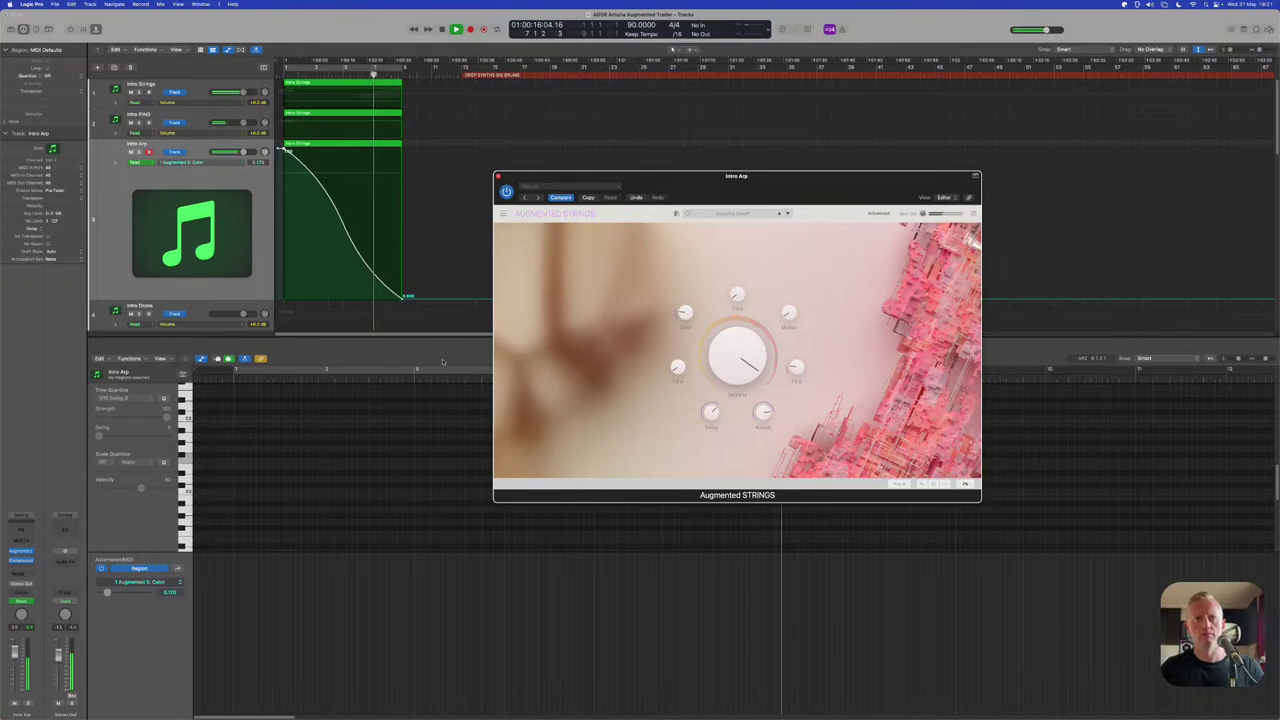
{"action": "key", "text": "p"}
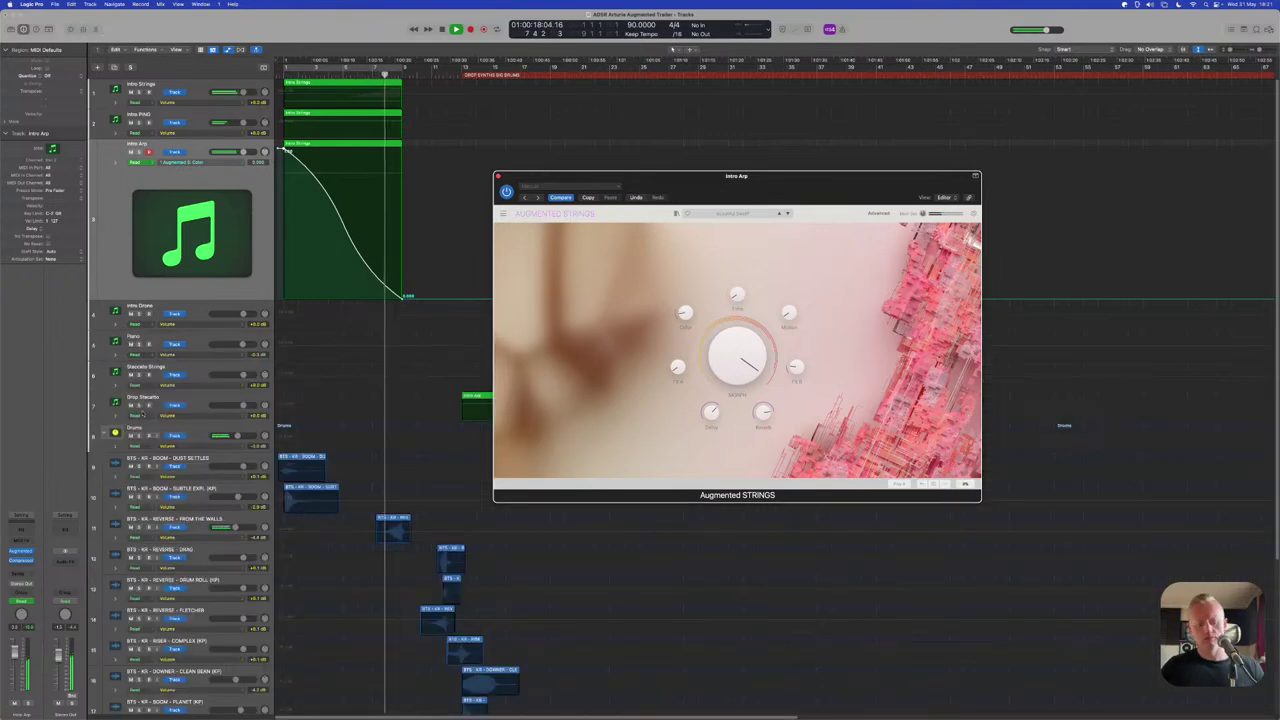
{"action": "key", "text": "a"}
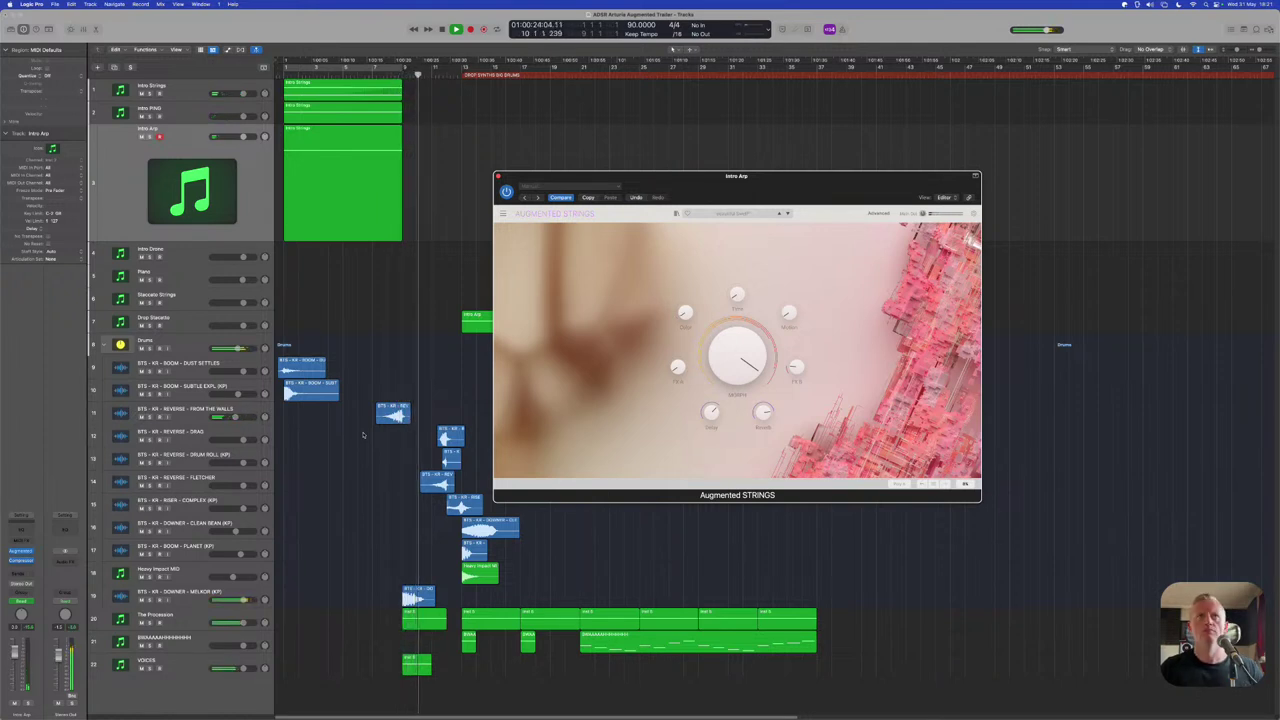
{"action": "key", "text": "space"}
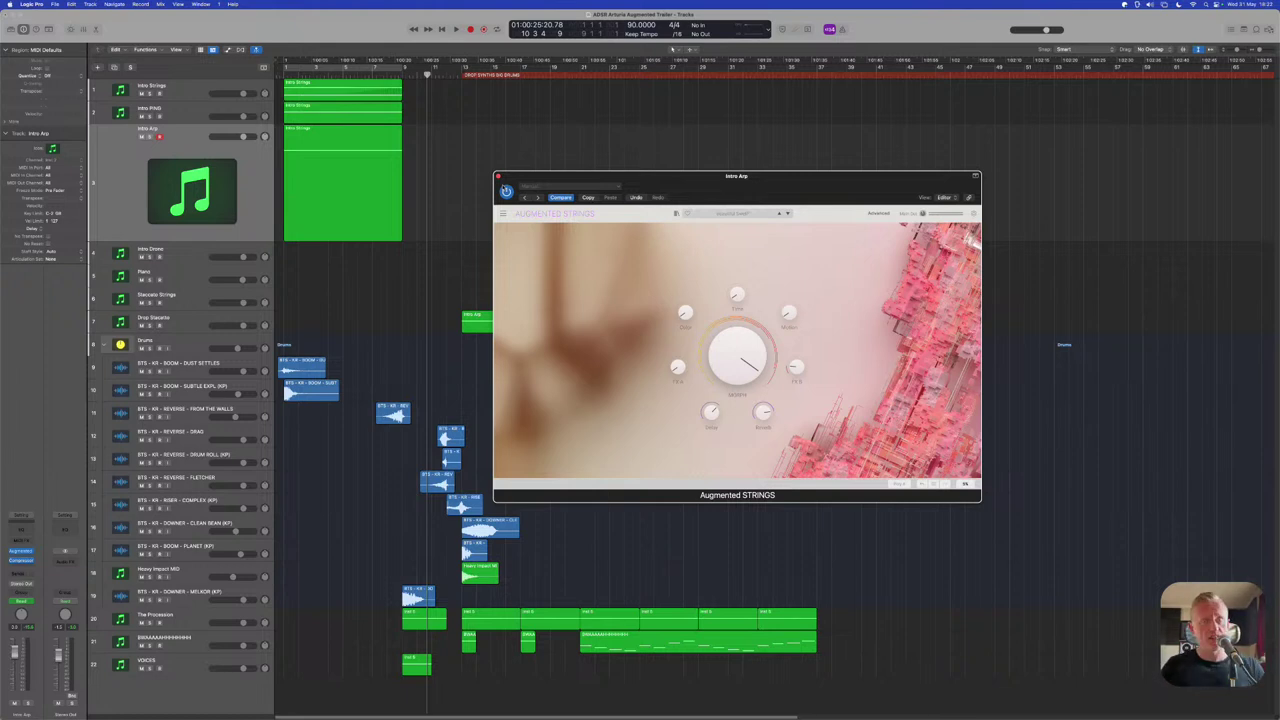
Turn off the enlarged view of the Intro Arp track and select the Intro PING track
{"action": "left_click_drag", "start_coordinate": [509, 177], "coordinate": [597, 339]}
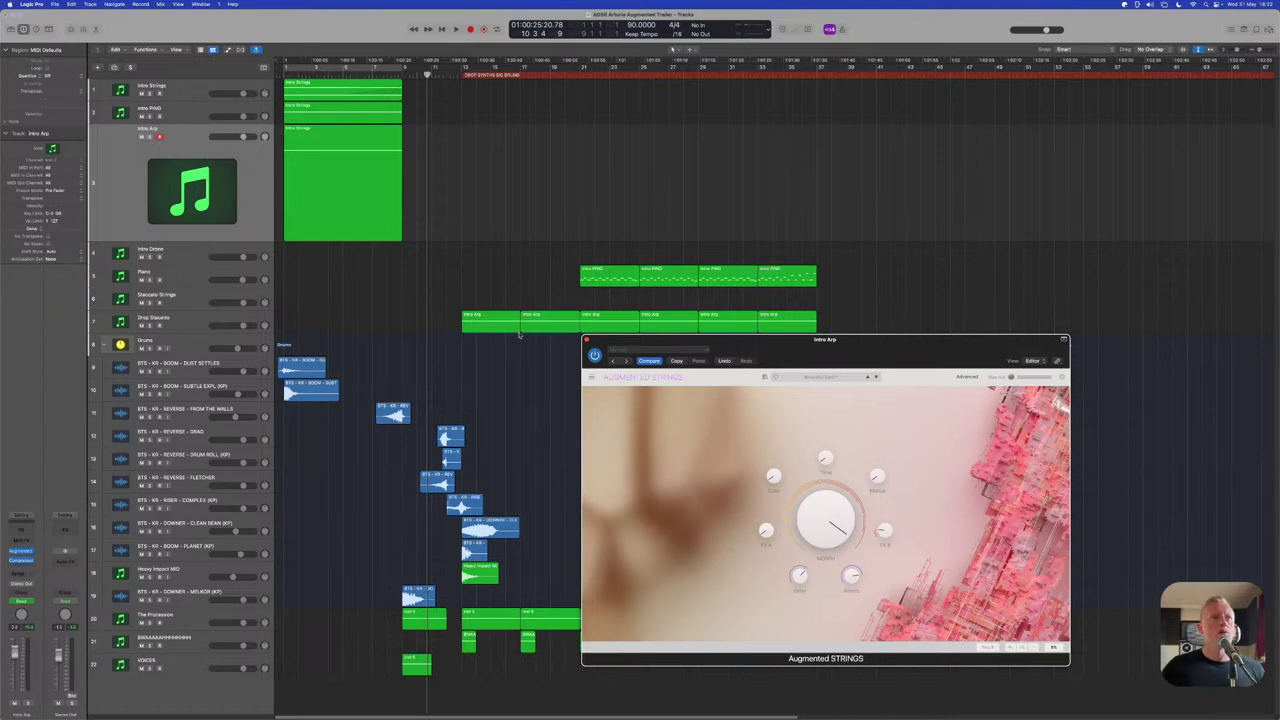
{"action": "left_click", "coordinate": [219, 210]}
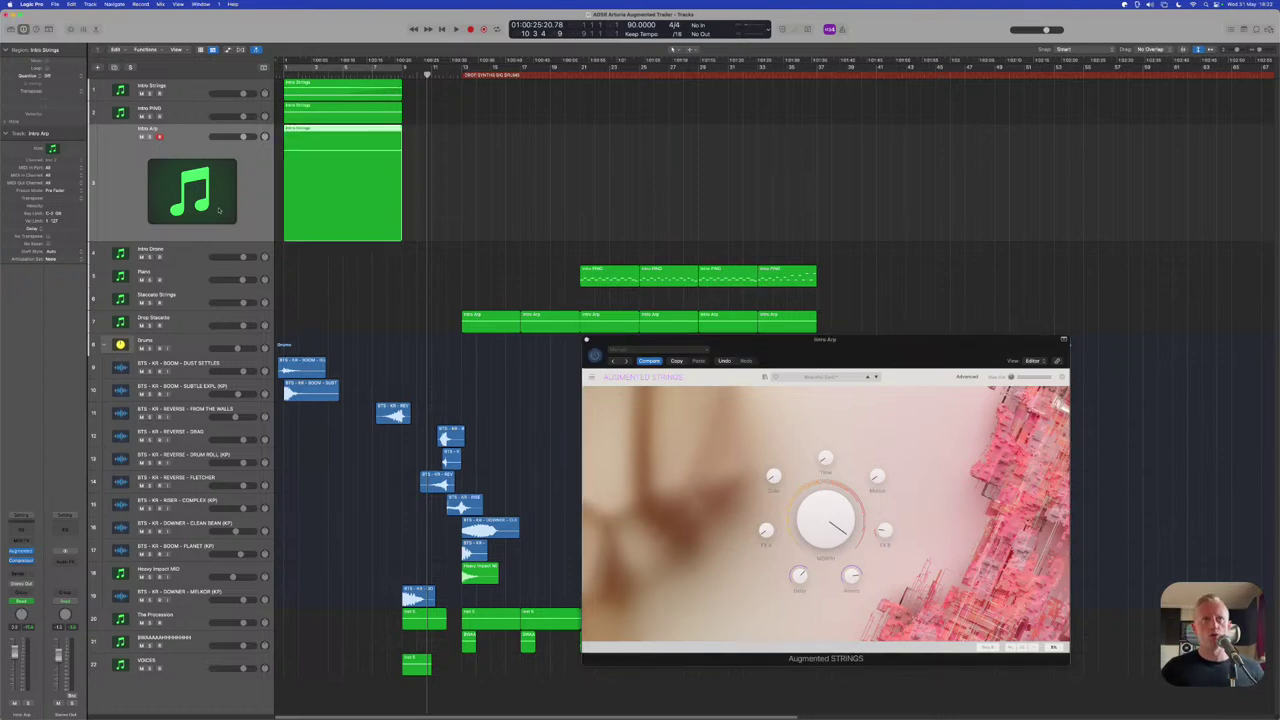
{"action": "key", "text": "ctrl+z"}
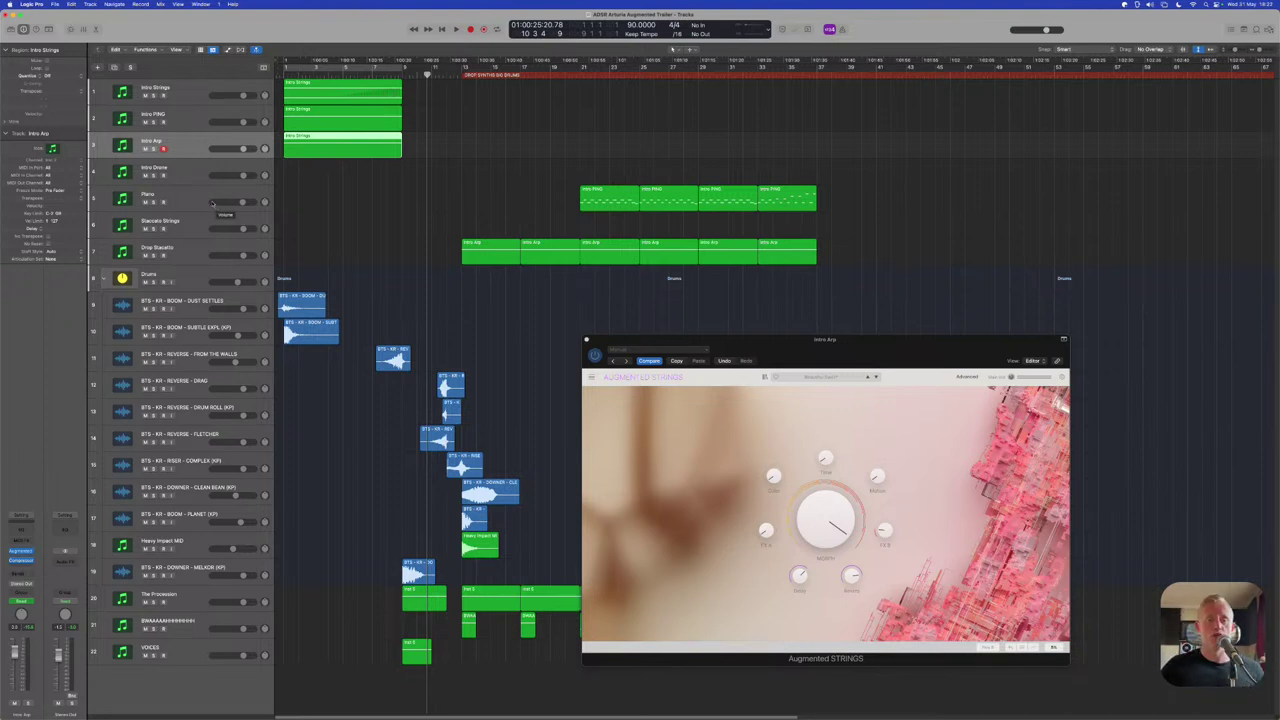
{"action": "left_click", "coordinate": [186, 121]}
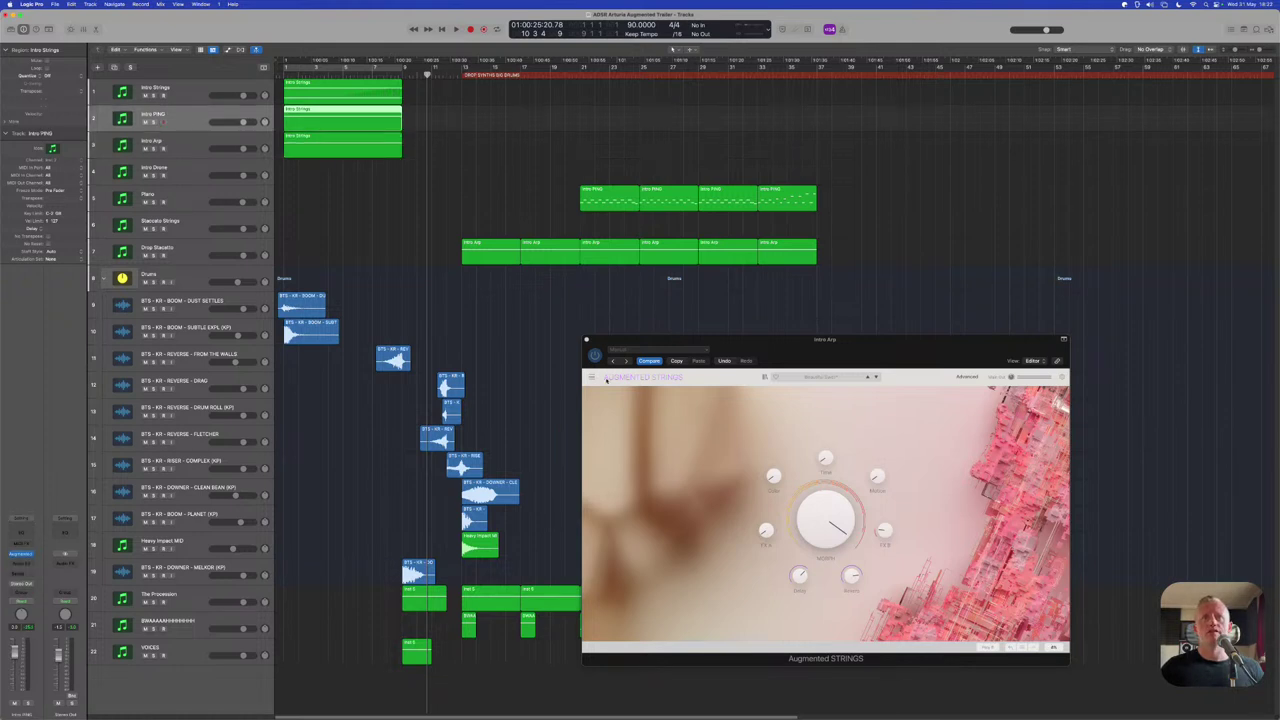
Close the Intro Arp's Augmented STRINGS window and open the Intro PING track's Augmented GRAND PIANO
{"action": "left_click", "coordinate": [587, 340]}
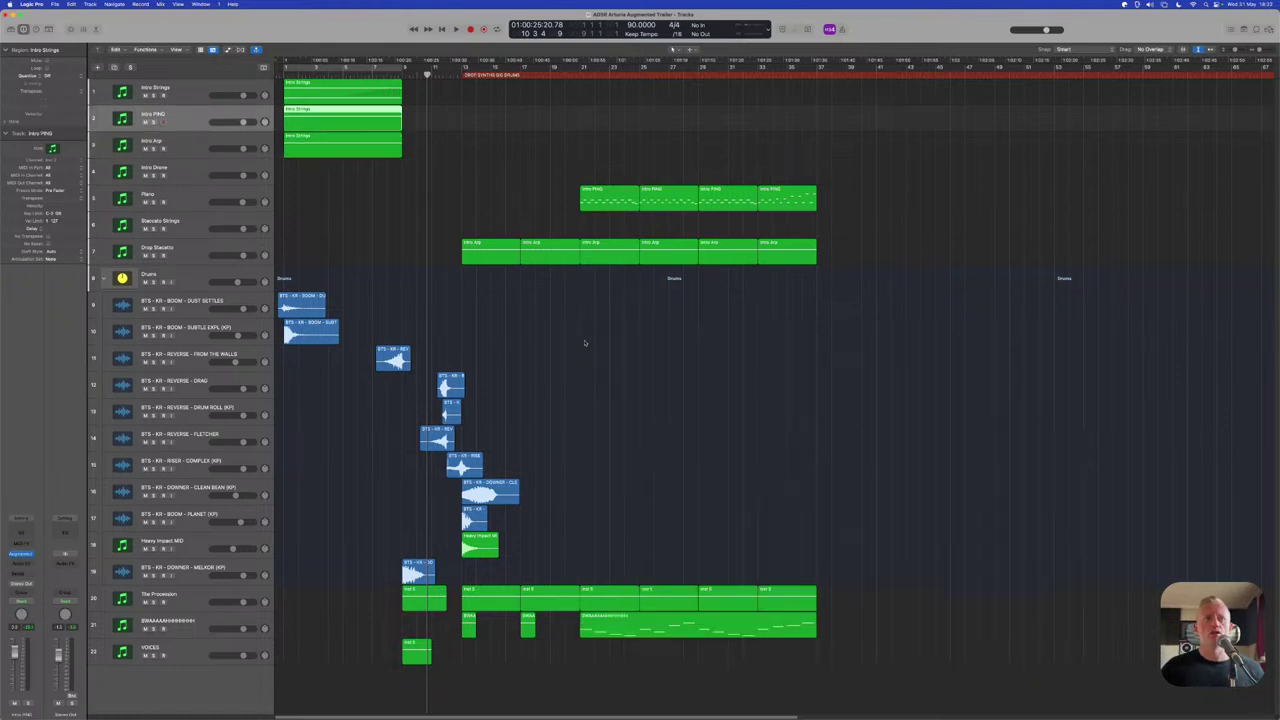
{"action": "left_click", "coordinate": [20, 554]}
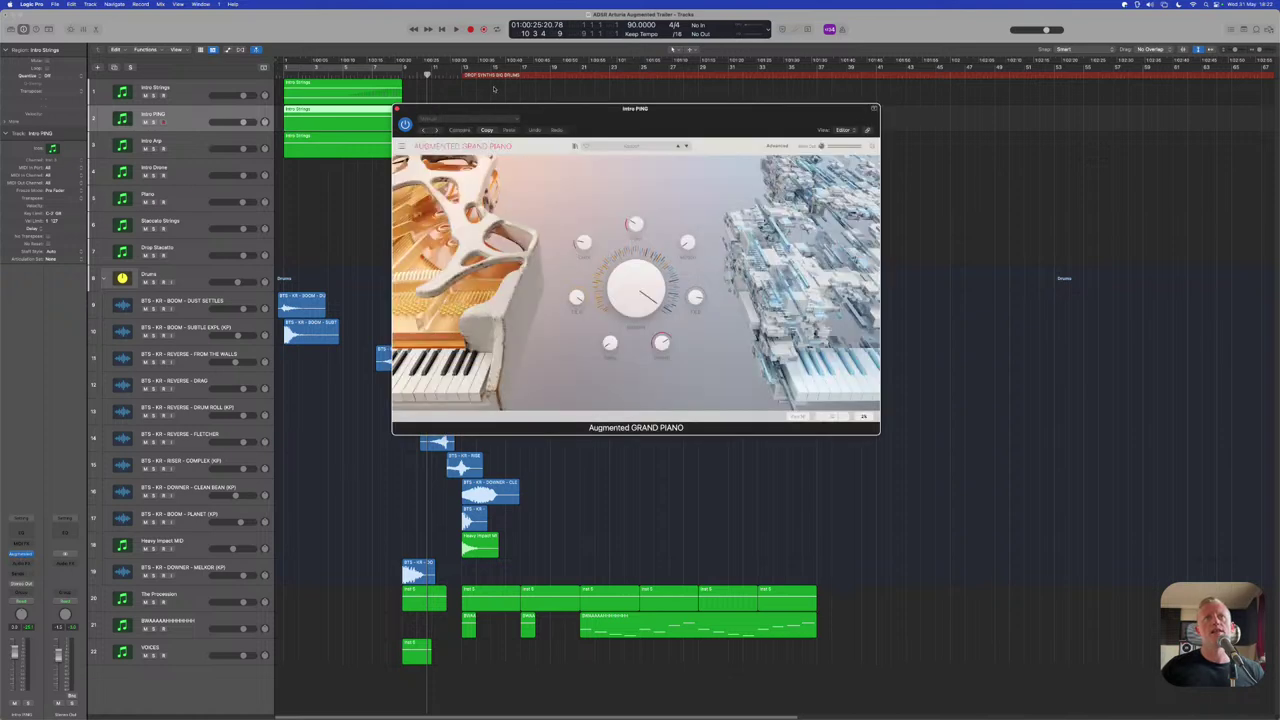
{"action": "left_click_drag", "start_coordinate": [573, 120], "coordinate": [643, 150]}
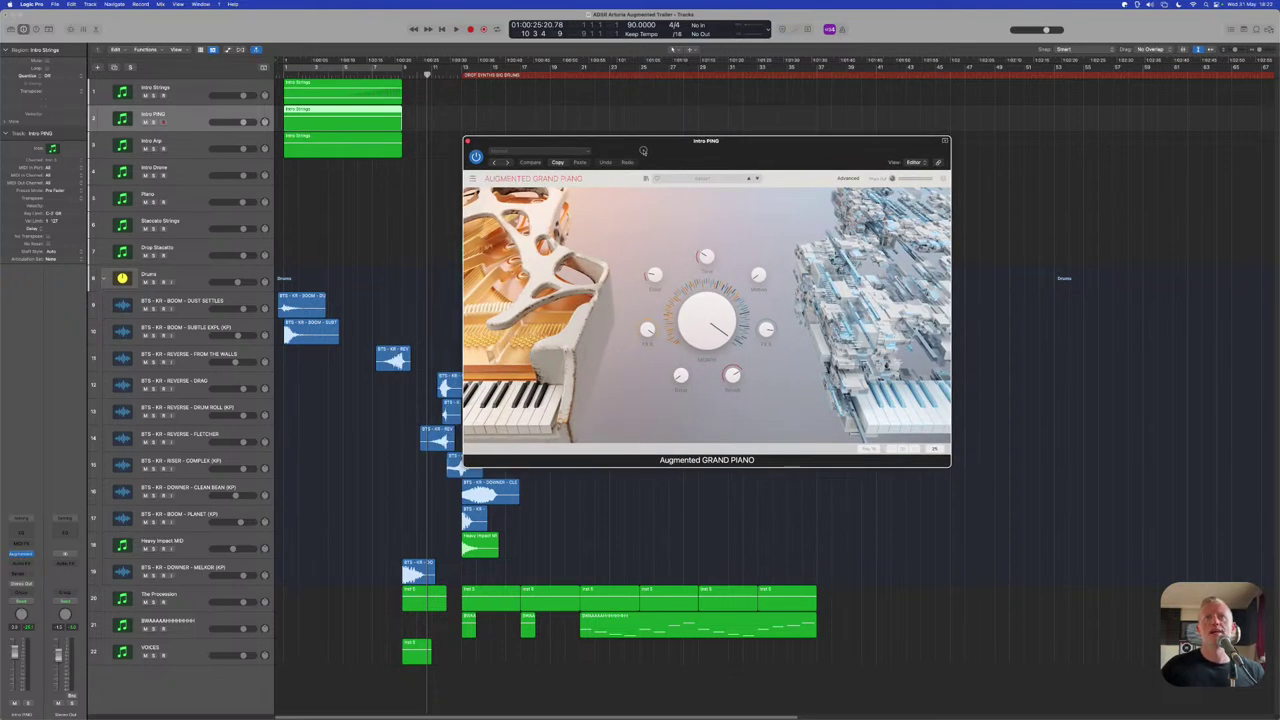
Solo the Intro PING track and play it from the beginning, stopping after the first notes
{"action": "left_click", "coordinate": [153, 122]}
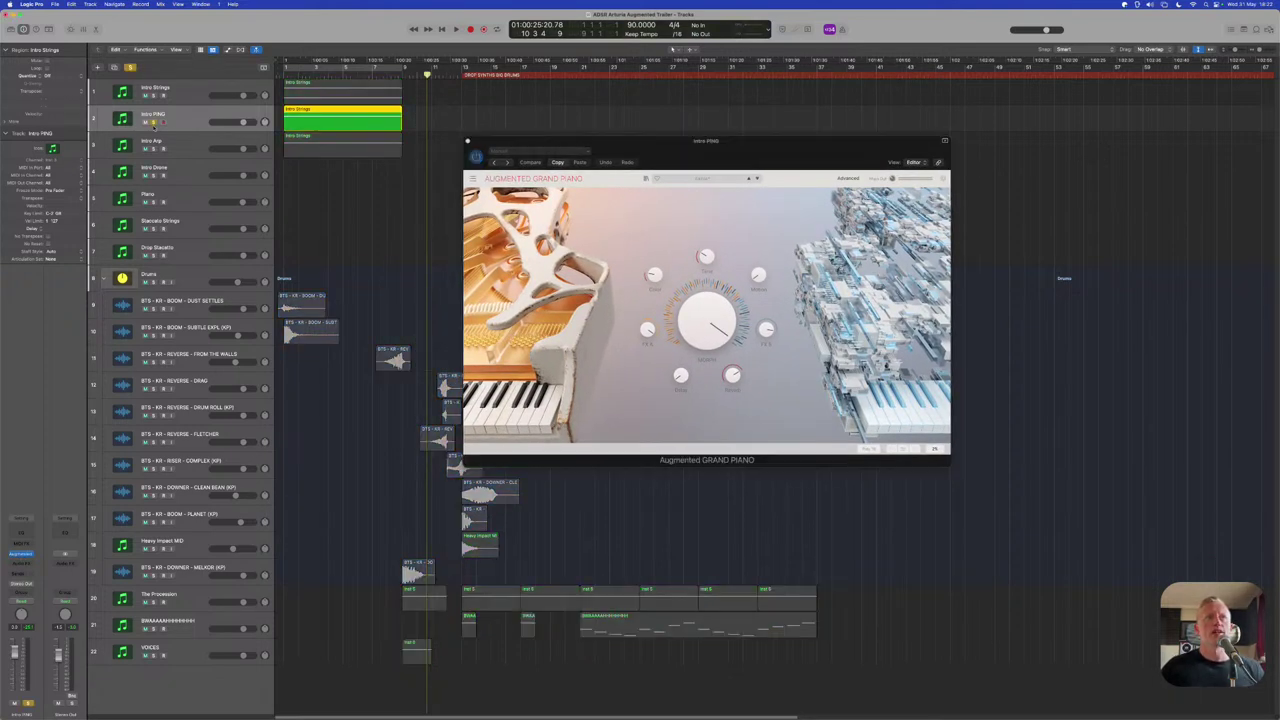
{"action": "key", "text": "Return"}
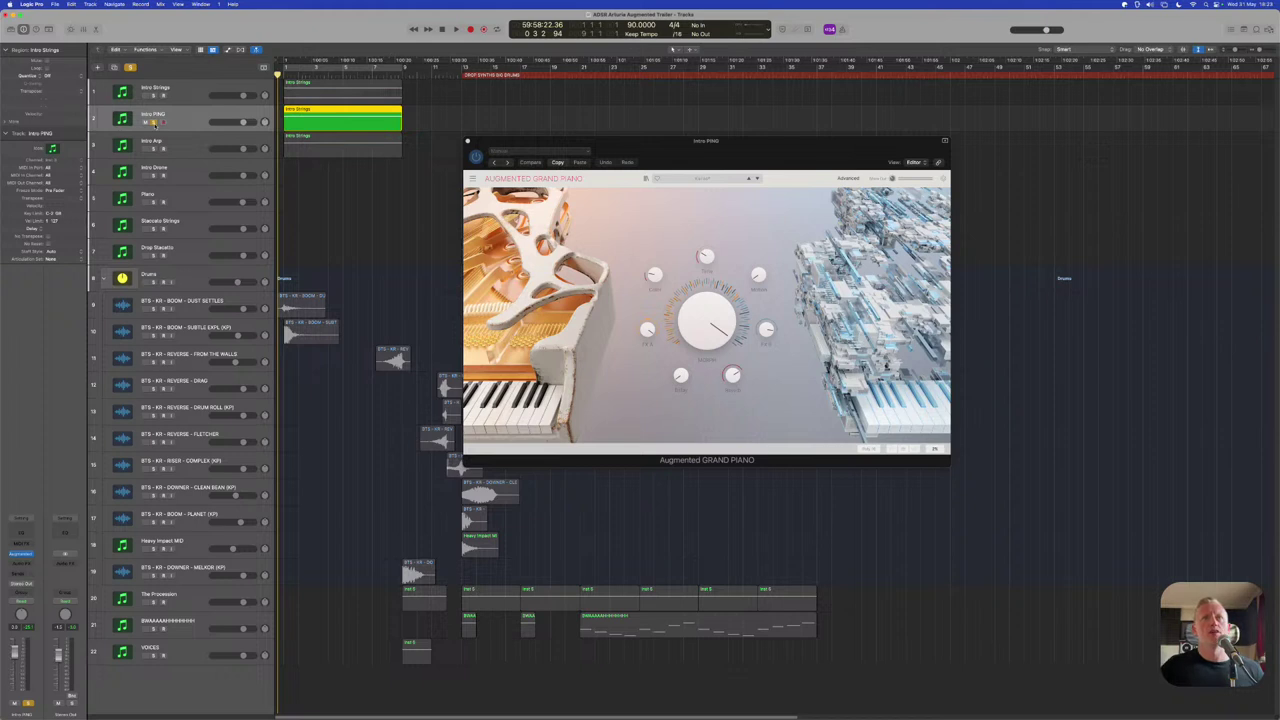
{"action": "key", "text": "space"}
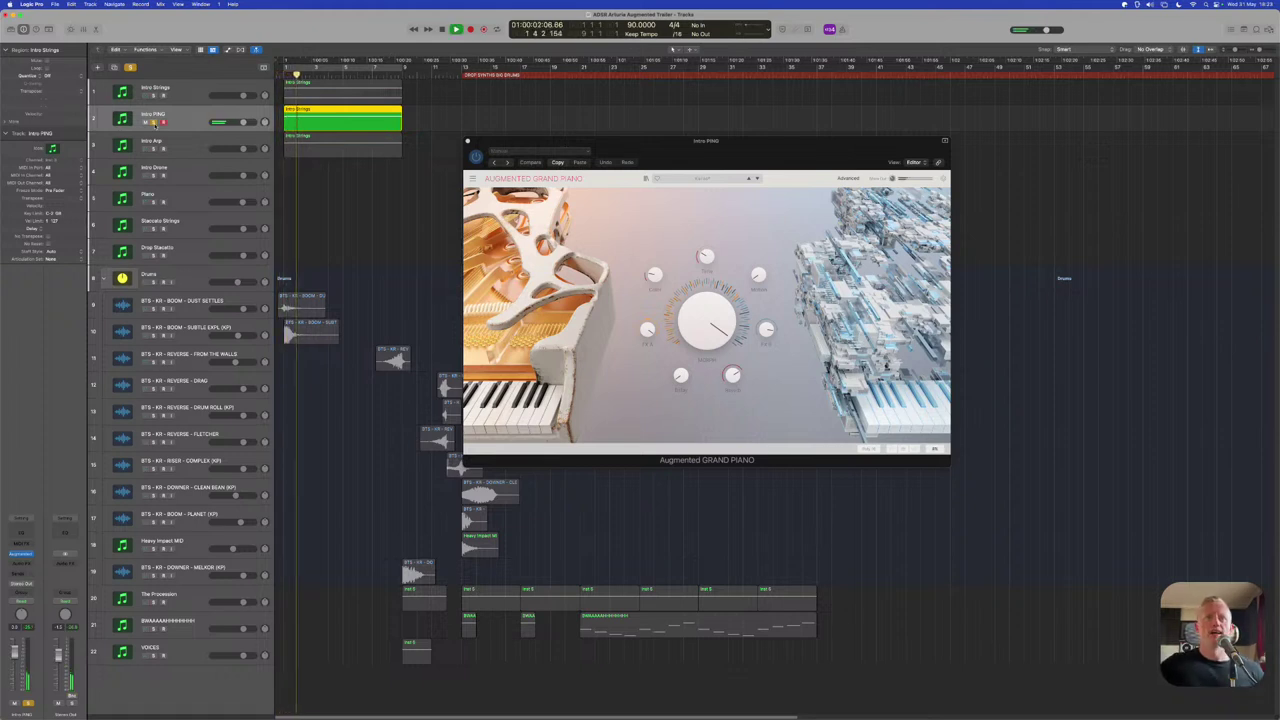
{"action": "key", "text": "space"}
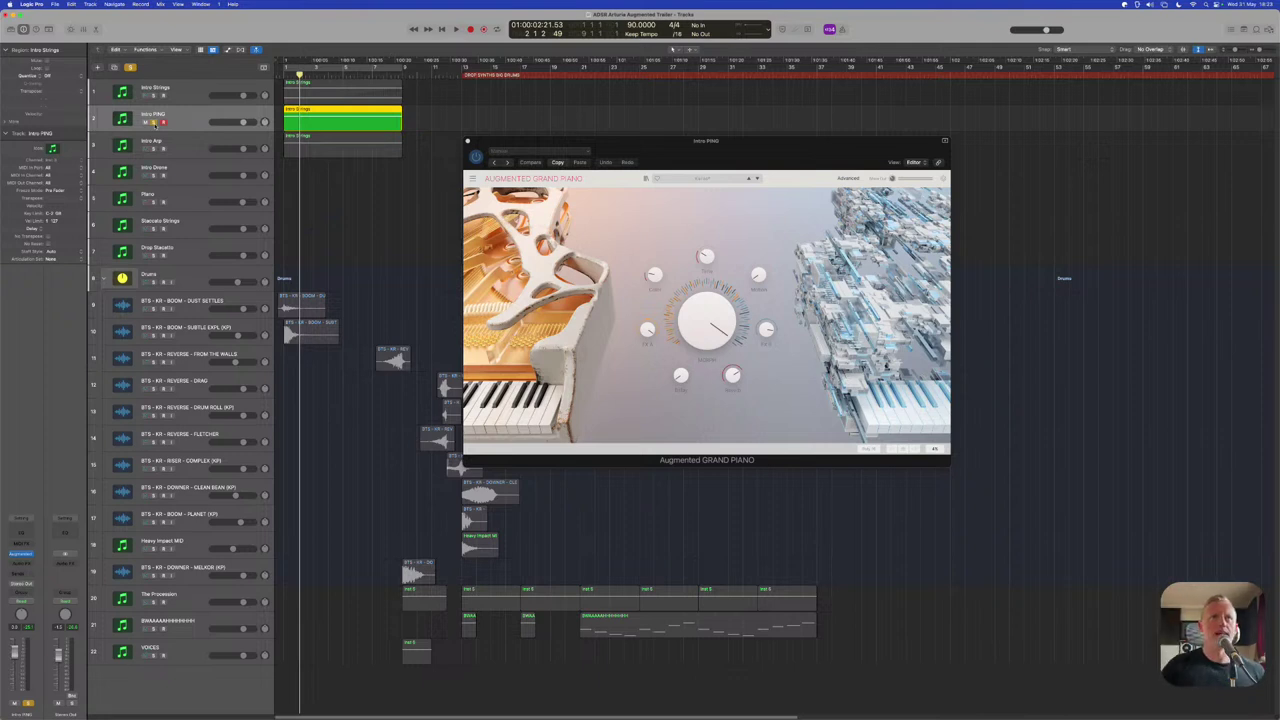
Play the soloed Intro PING from the beginning while turning the Augmented GRAND PIANO's Morph macro fully down
{"action": "mouse_move", "coordinate": [703, 333]}
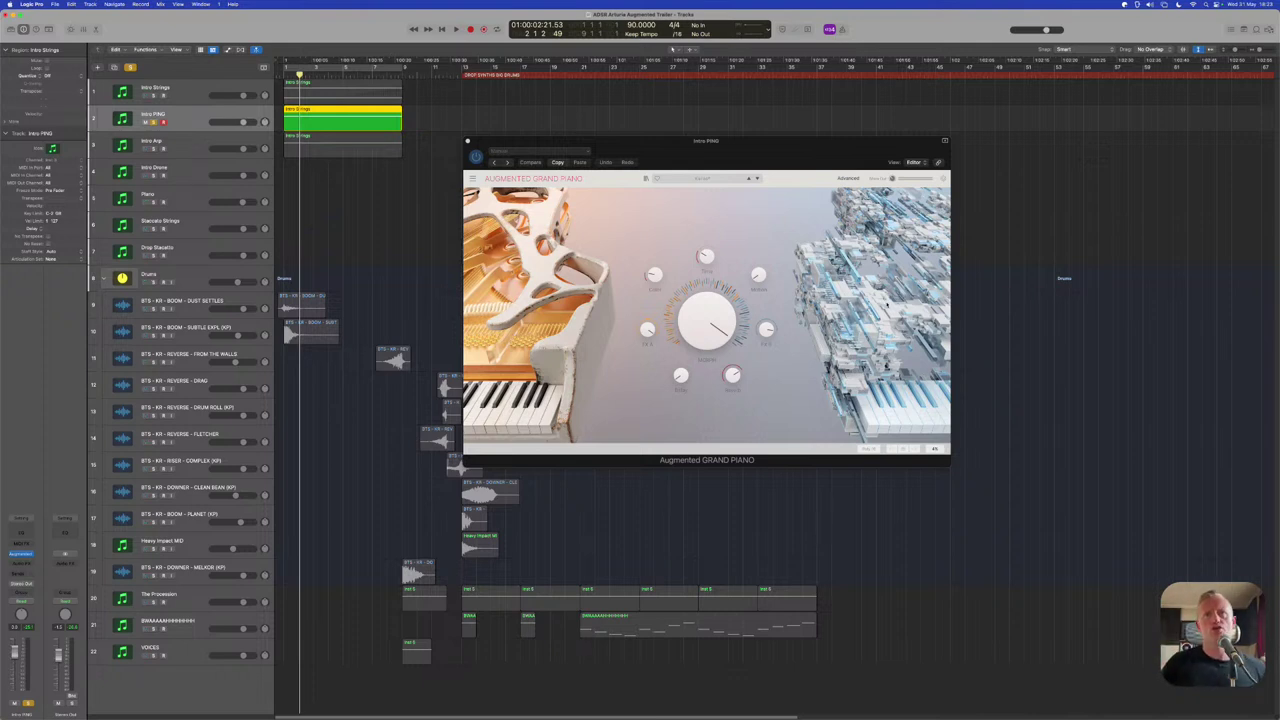
{"action": "mouse_move", "coordinate": [750, 321]}
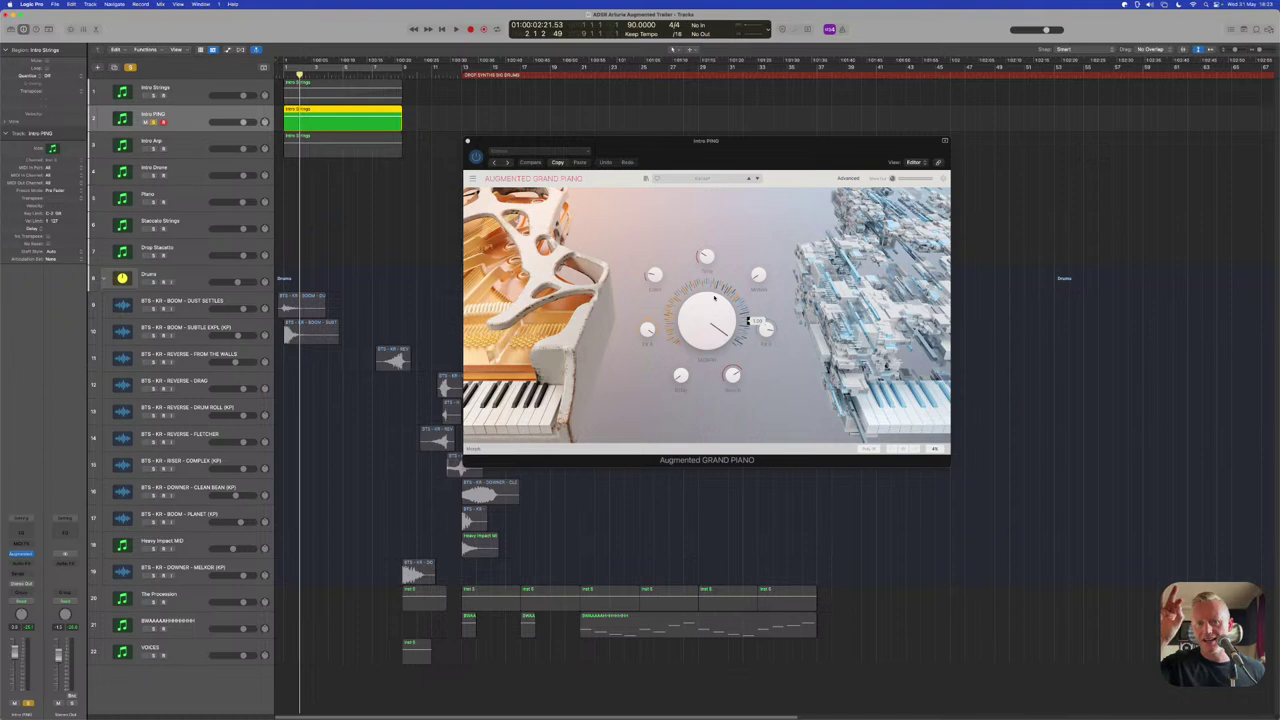
{"action": "key", "text": "Return"}
{"action": "key", "text": "space"}
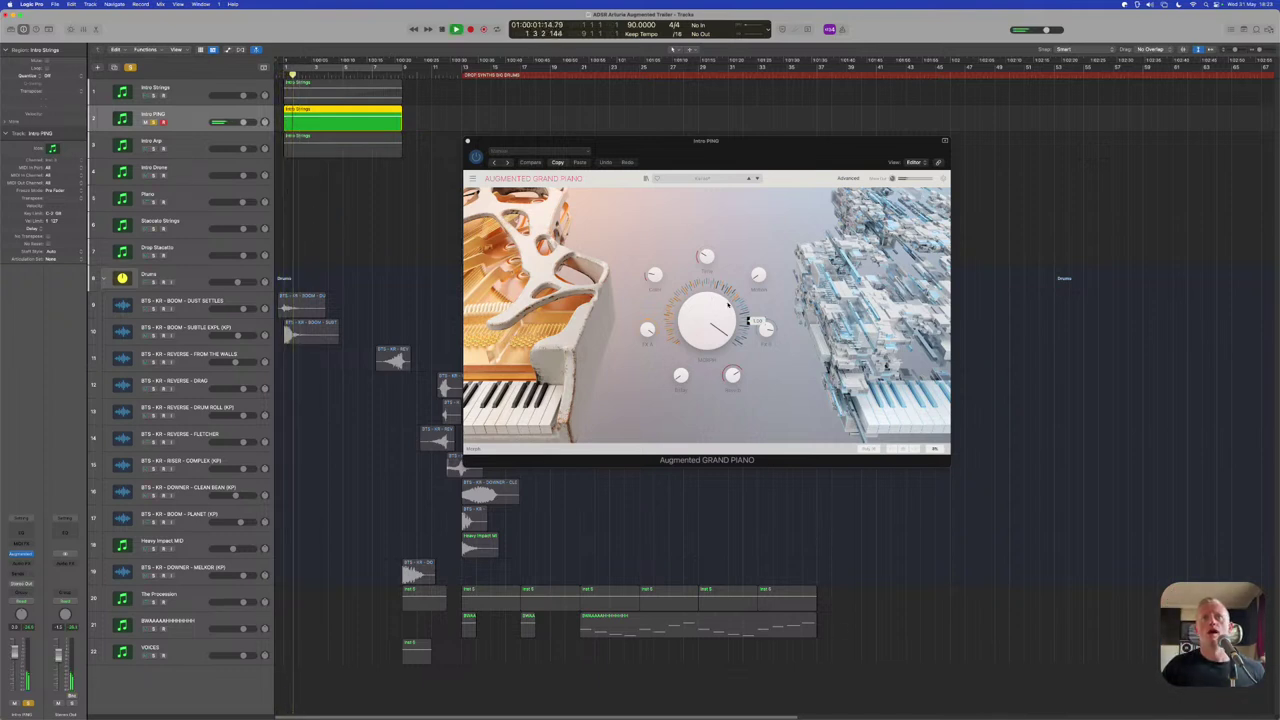
{"action": "left_click", "coordinate": [715, 308]}
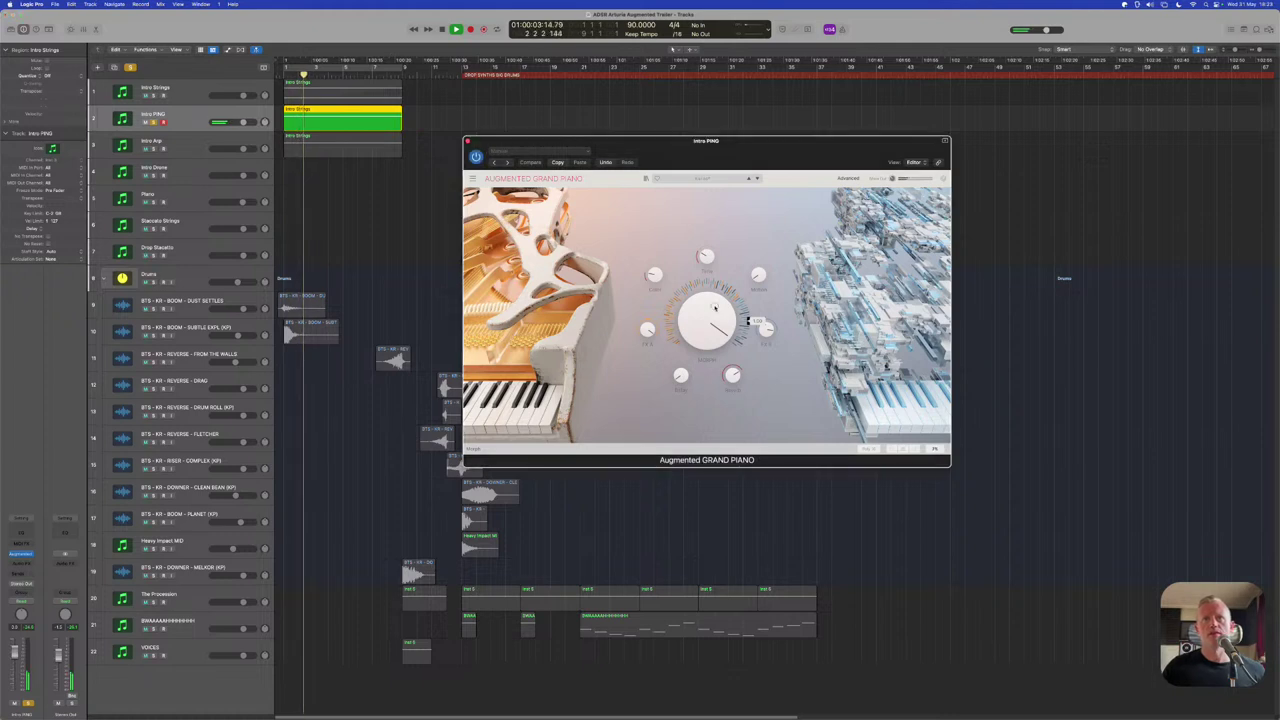
{"action": "left_click_drag", "start_coordinate": [715, 308], "coordinate": [715, 350]}
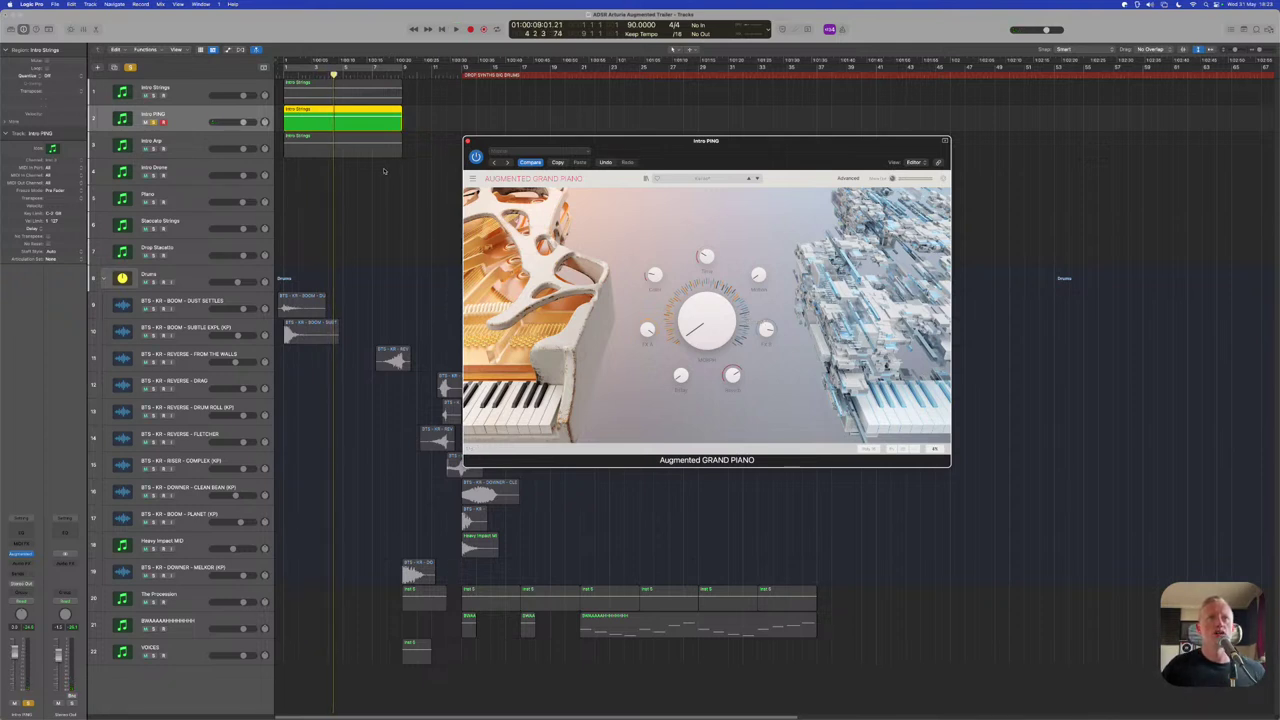
Replay Intro PING from the beginning while turning the Morph macro fully up
{"action": "left_click", "coordinate": [390, 185]}
{"action": "key", "text": "Return"}
{"action": "key", "text": "space"}
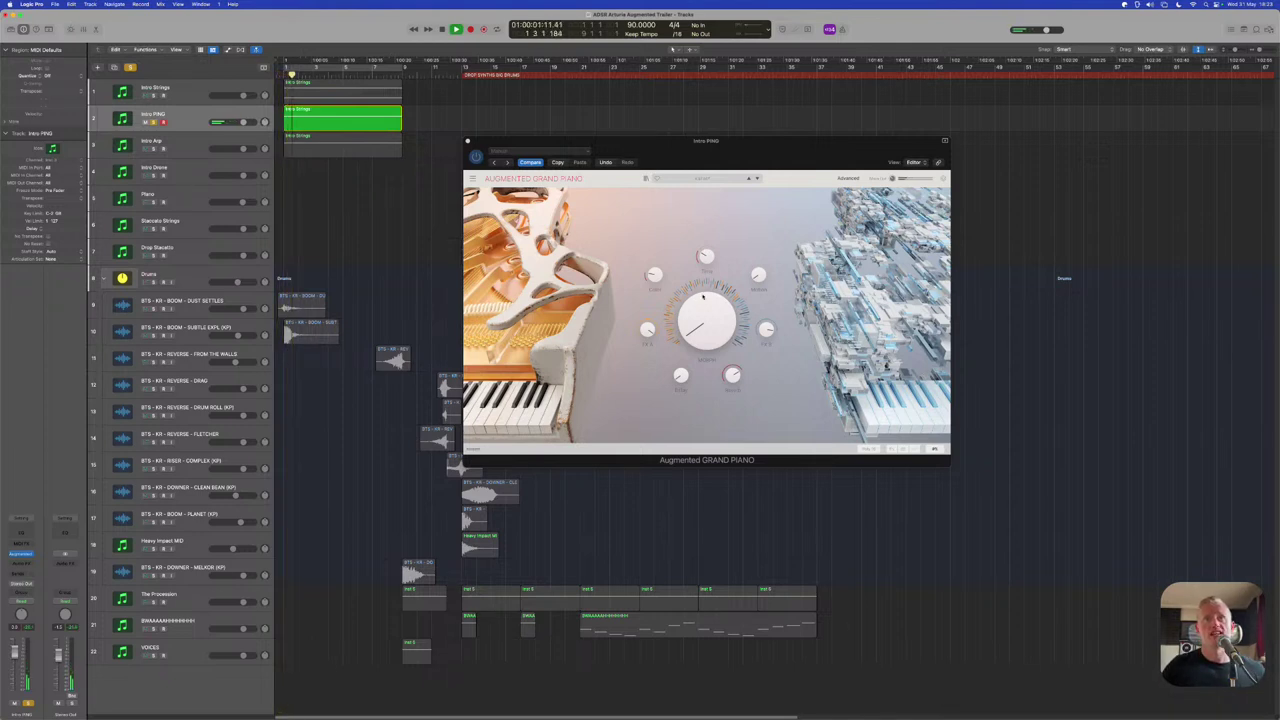
{"action": "left_click", "coordinate": [715, 322]}
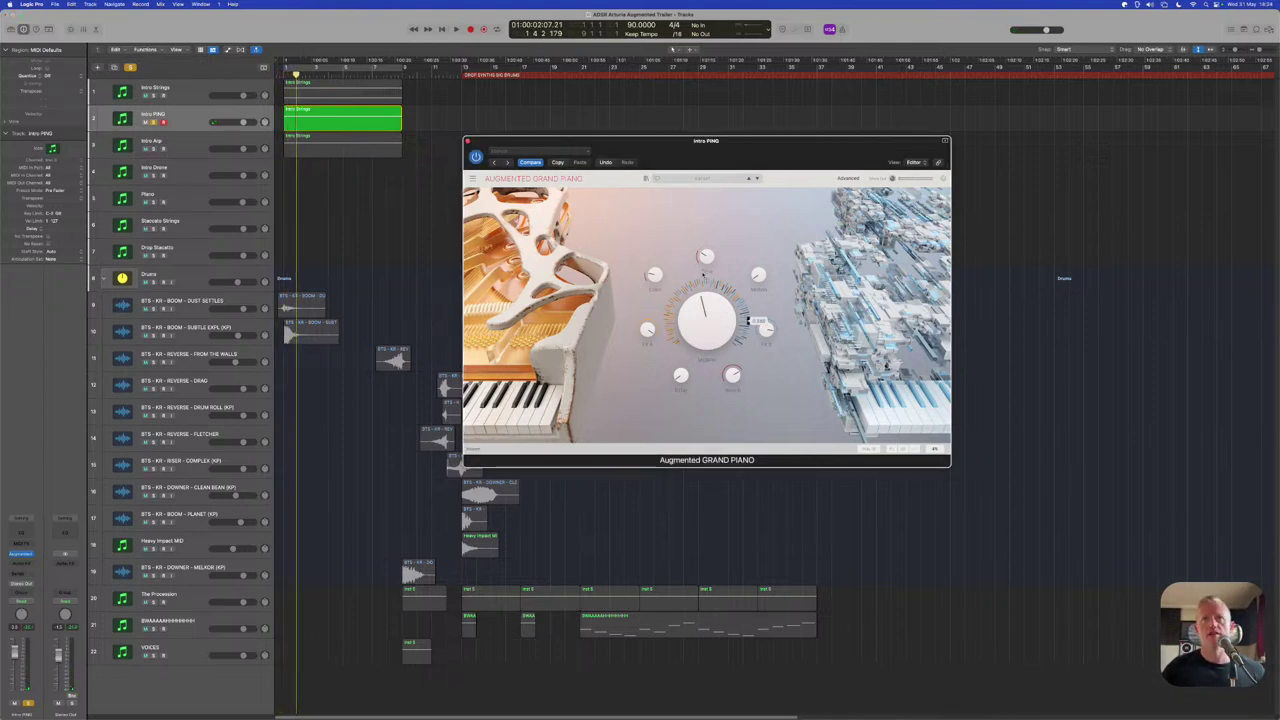
{"action": "left_click_drag", "start_coordinate": [715, 322], "coordinate": [689, 203]}
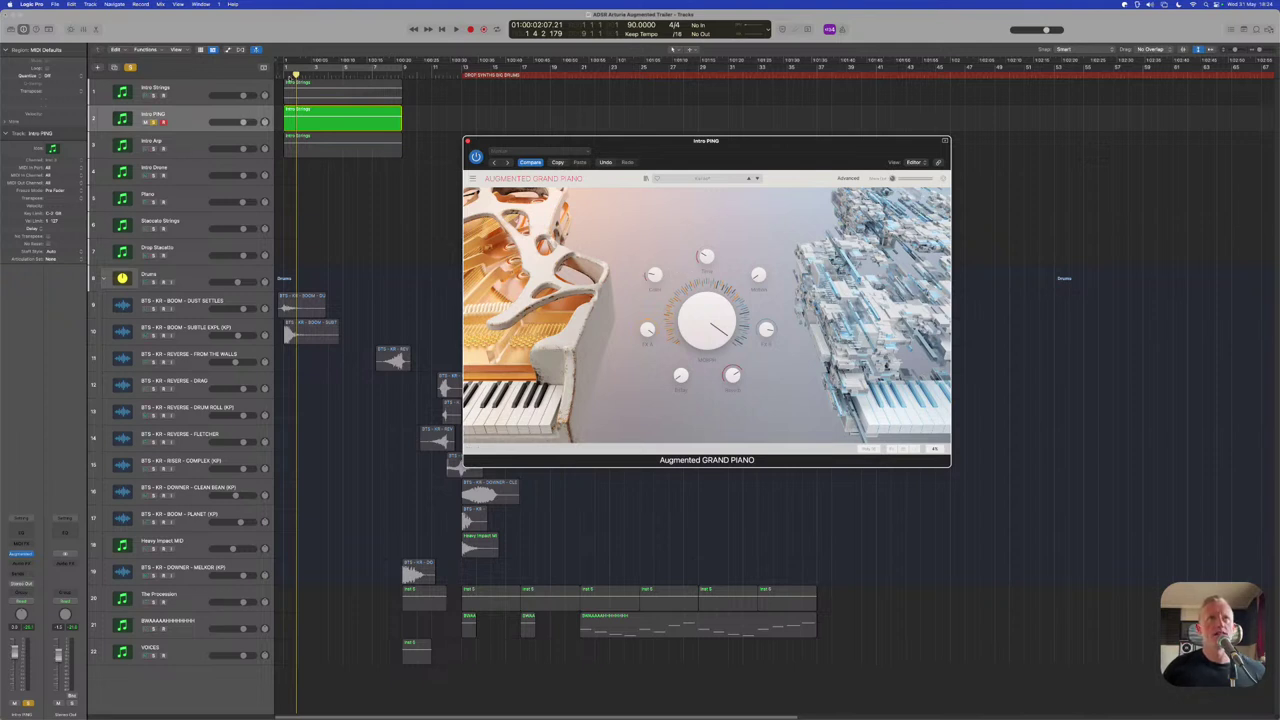
Return the playhead to the start, clear the solo and play the full arrangement
{"action": "left_click", "coordinate": [278, 73]}
{"action": "left_click", "coordinate": [270, 167]}
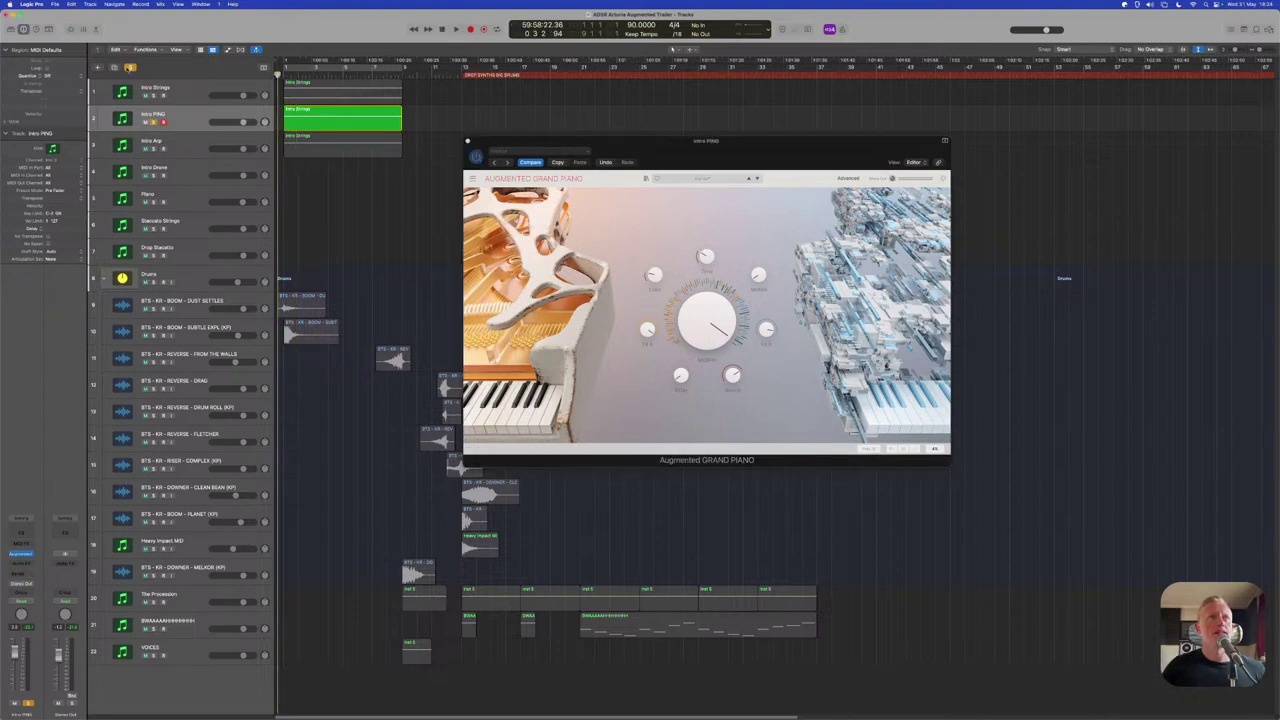
{"action": "key", "text": "super+a"}
{"action": "key", "text": "space"}
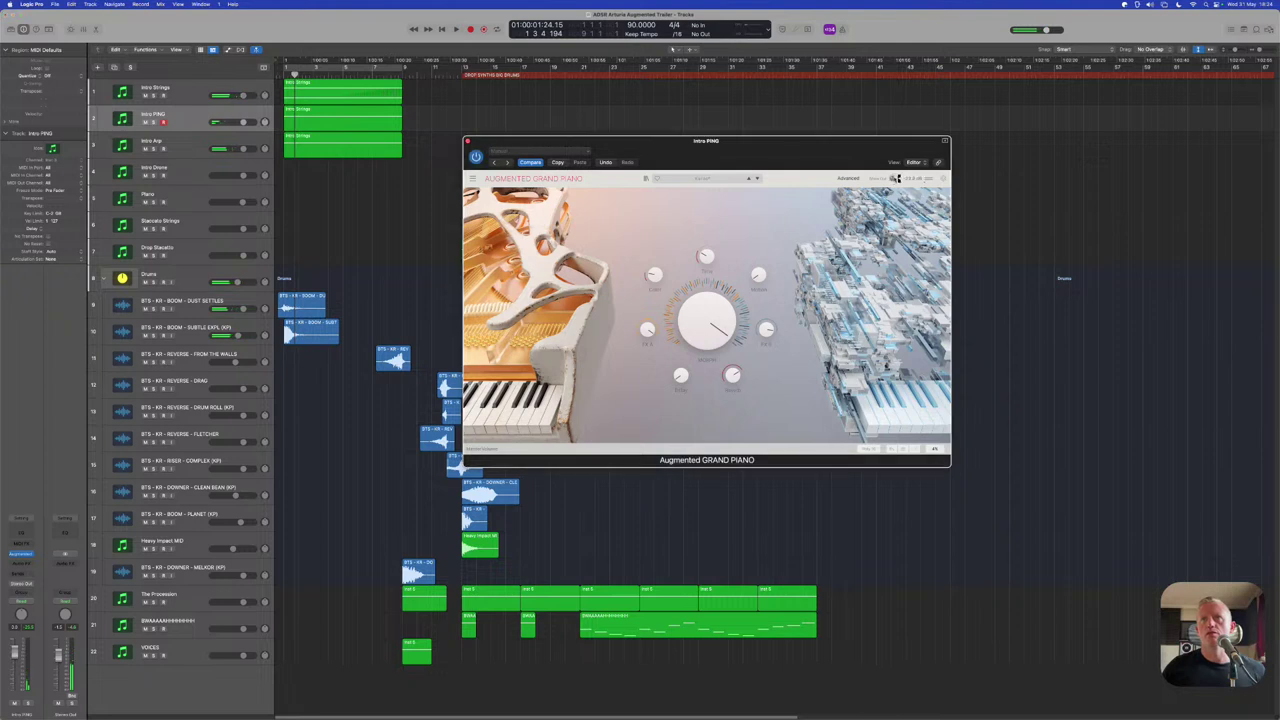
Adjust the Augmented GRAND PIANO's master volume and play the full arrangement on to bar 4
{"action": "left_click", "coordinate": [893, 178]}
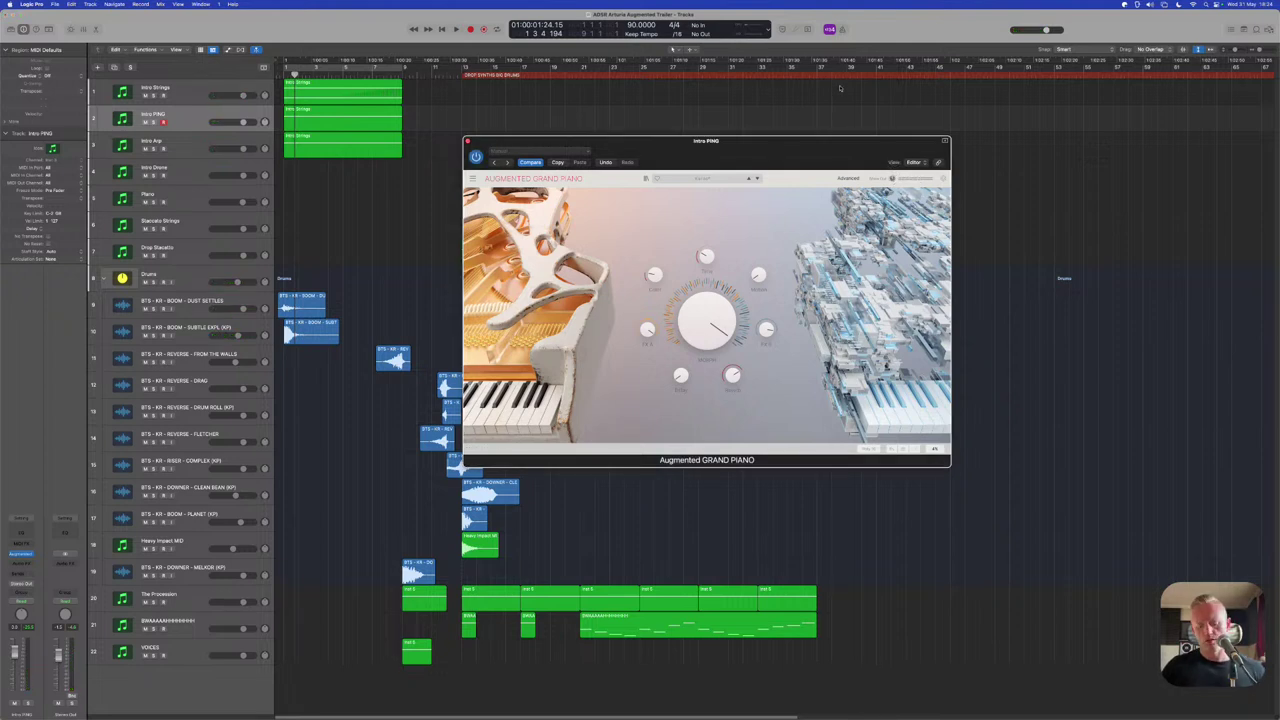
{"action": "key", "text": "space"}
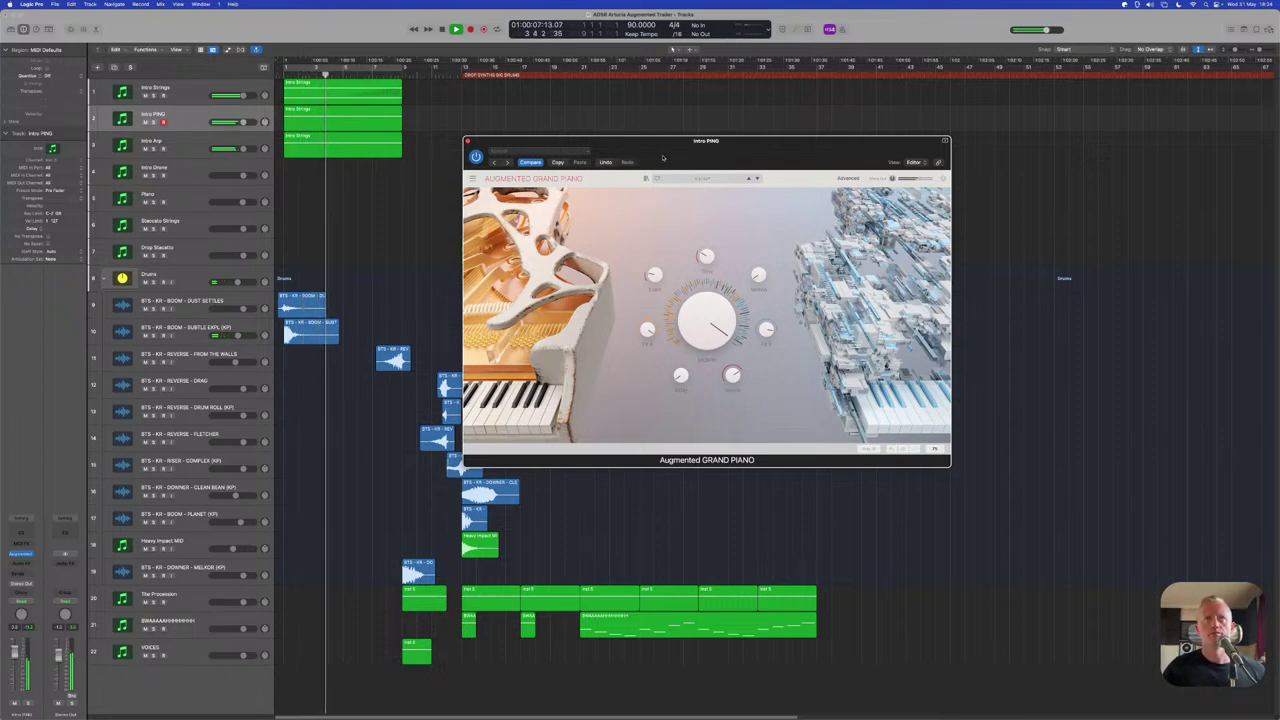
{"action": "key", "text": "space"}
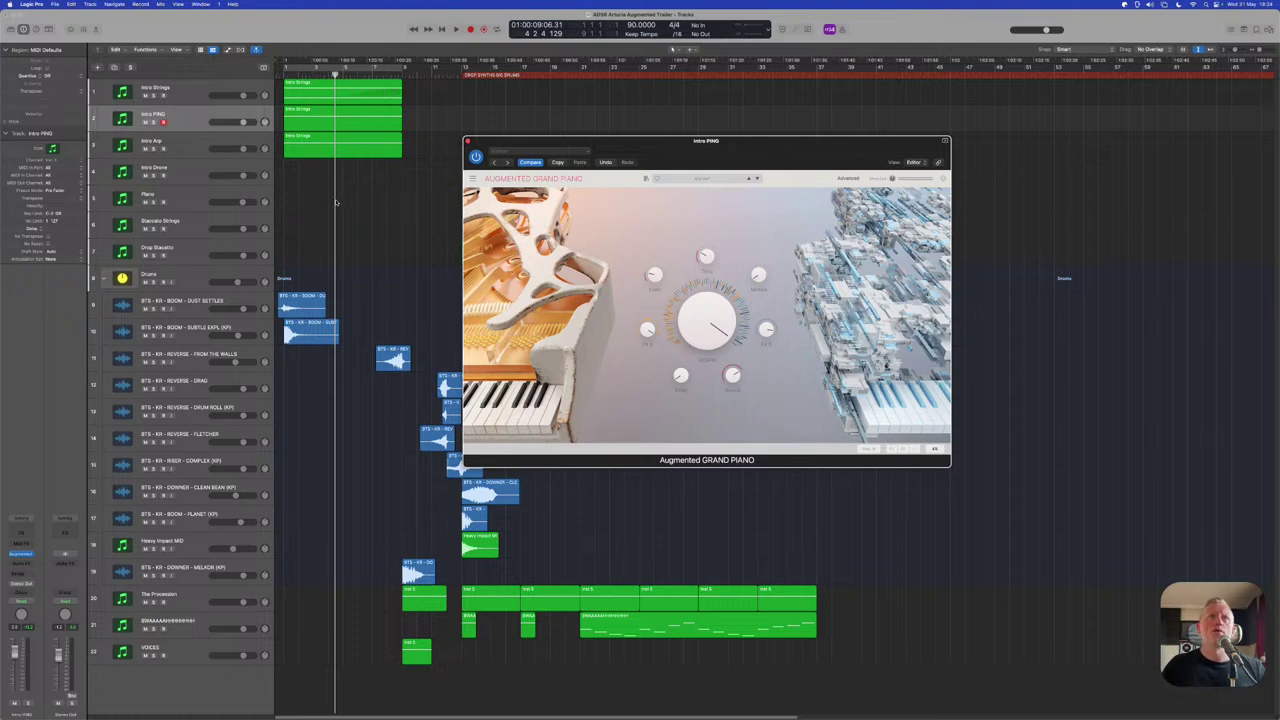
Select the Intro Drone track, close the Intro PING instrument window and open the drone's Augmented STRINGS
{"action": "left_click", "coordinate": [183, 178]}
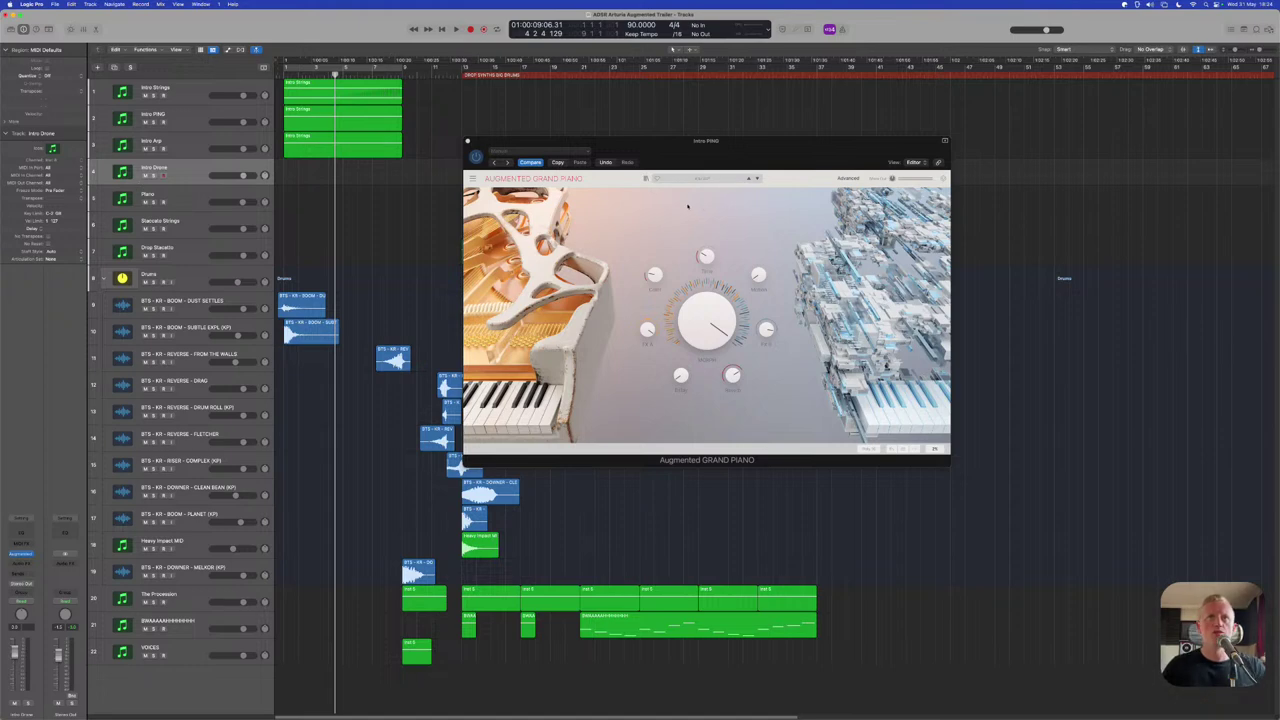
{"action": "left_click_drag", "start_coordinate": [700, 141], "coordinate": [910, 399]}
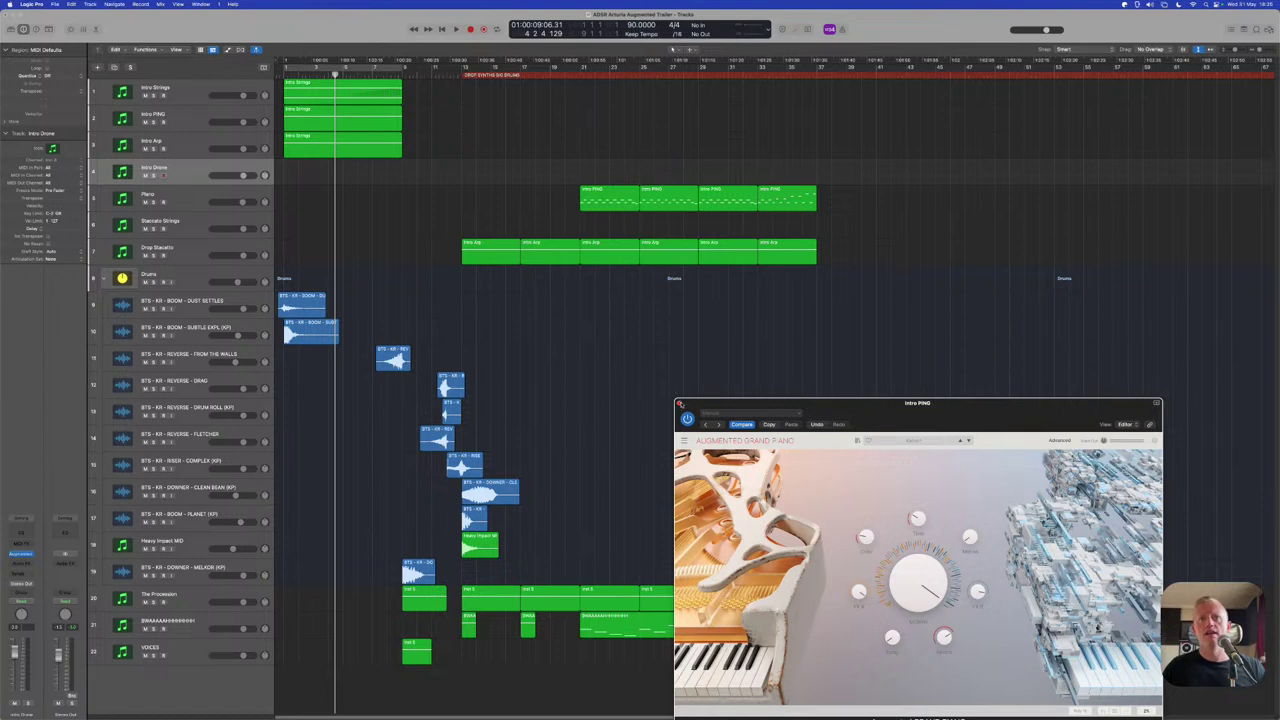
{"action": "left_click", "coordinate": [679, 403]}
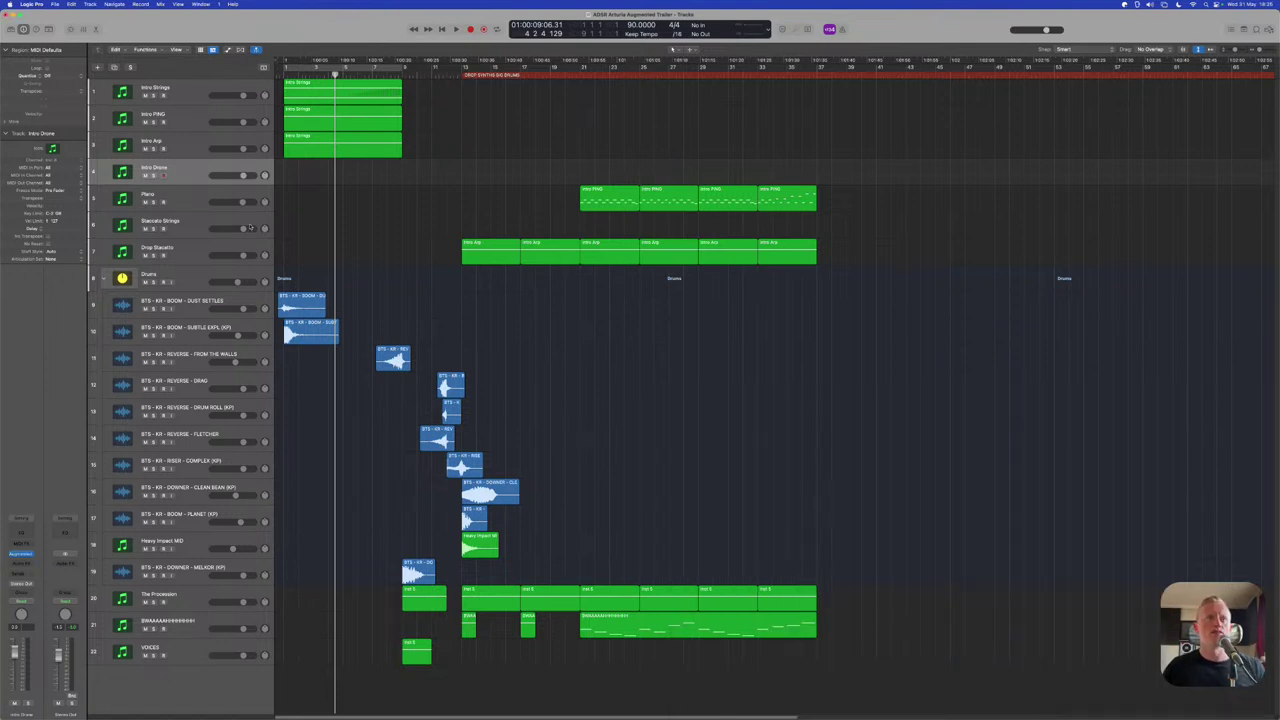
{"action": "left_click", "coordinate": [21, 553]}
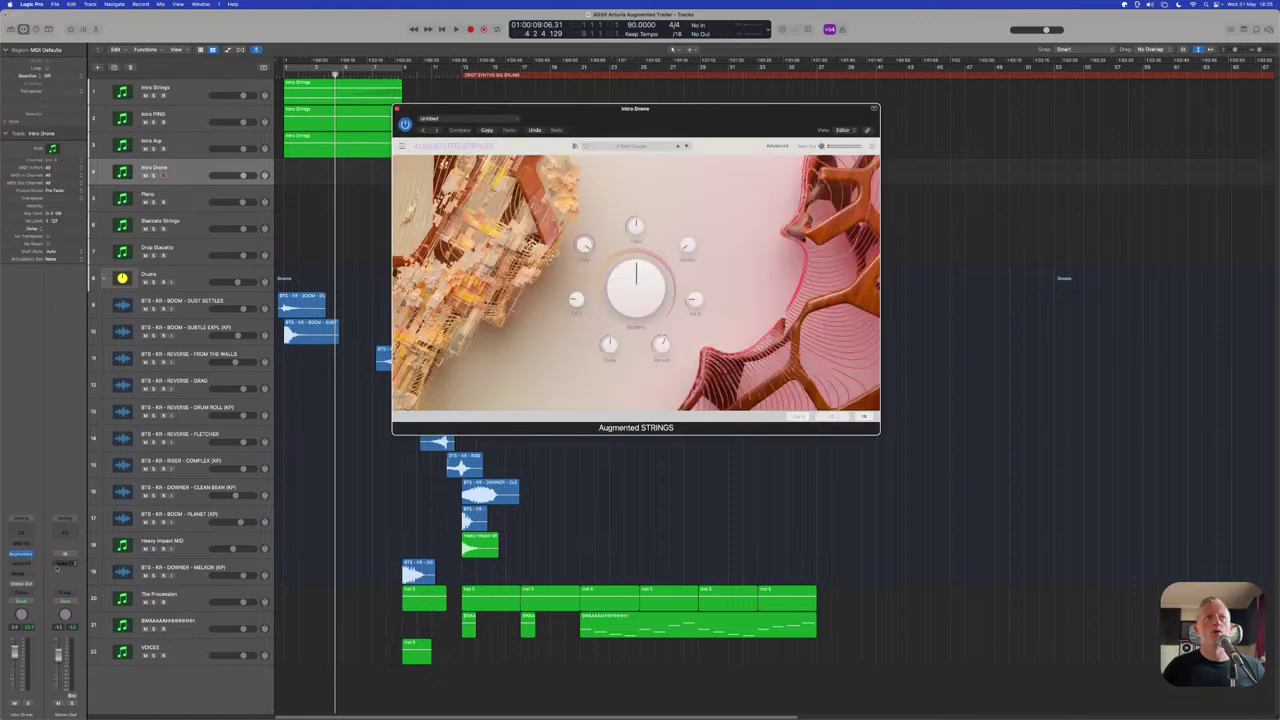
{"action": "left_click_drag", "start_coordinate": [609, 122], "coordinate": [678, 201]}
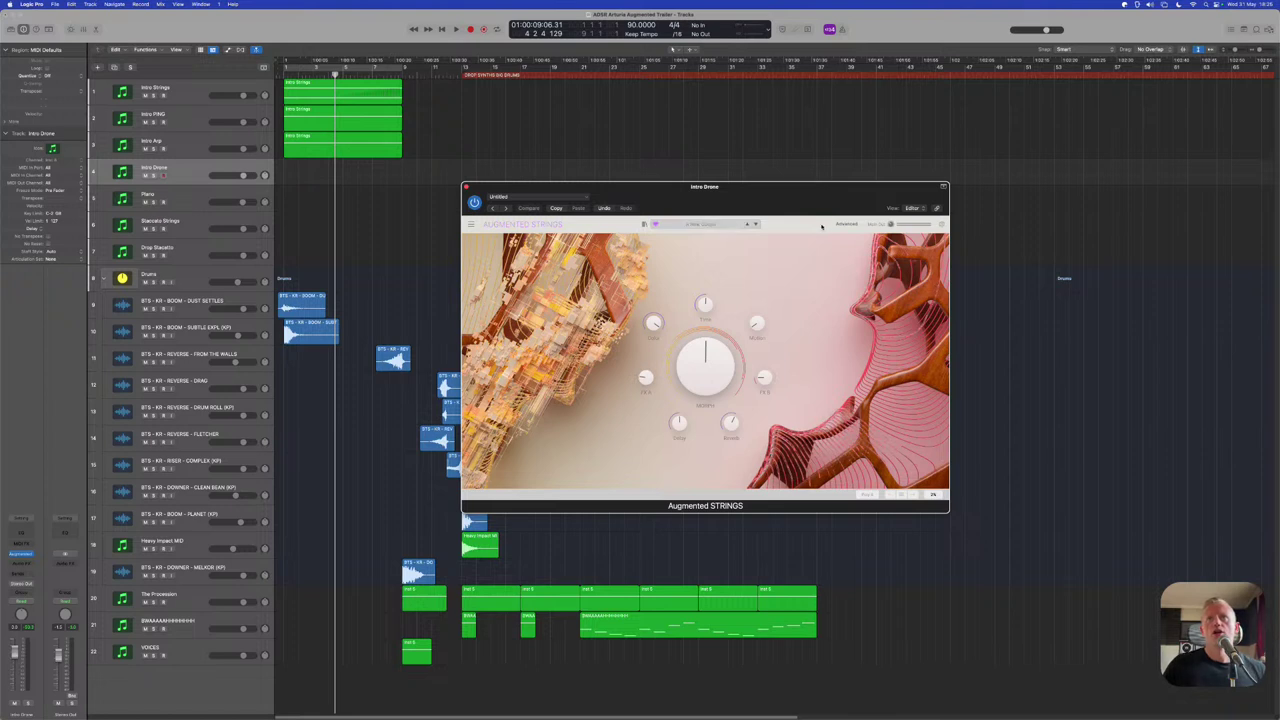
View the Liked presets in the Augmented STRINGS preset browser and return to the main view
{"action": "left_click", "coordinate": [708, 226]}
{"action": "left_click", "coordinate": [634, 227]}
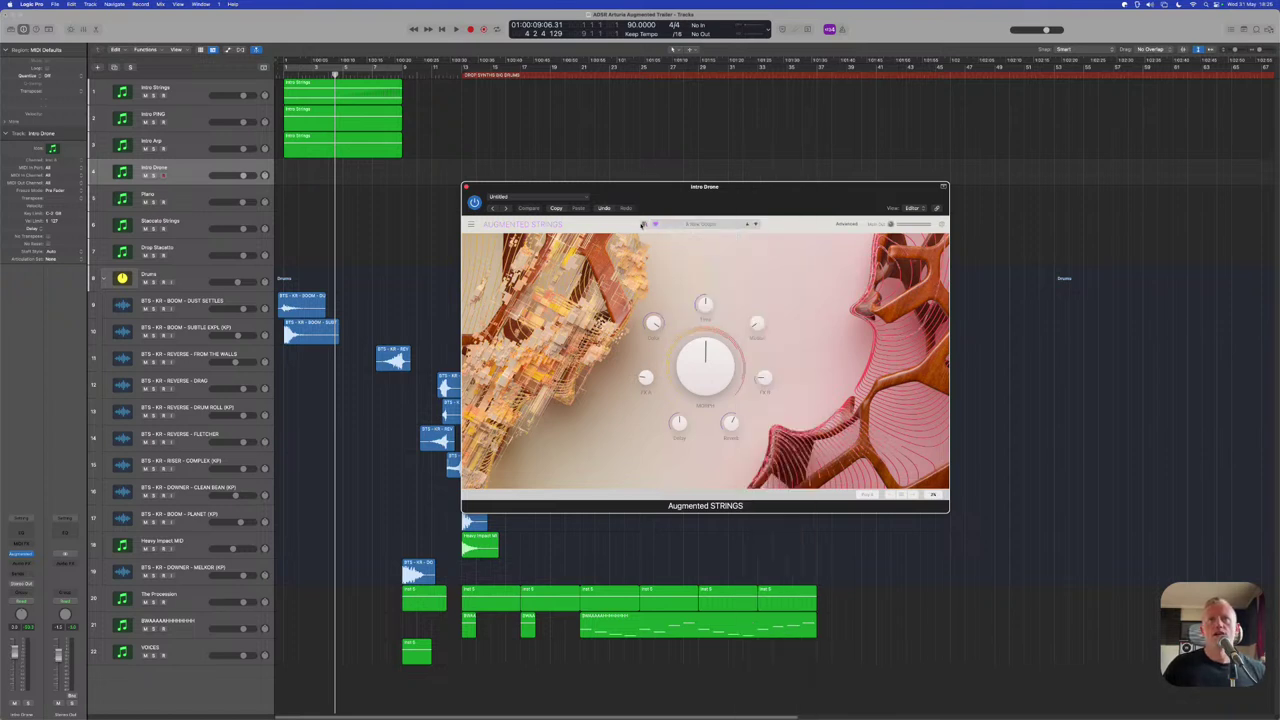
{"action": "left_click", "coordinate": [644, 225]}
{"action": "left_click", "coordinate": [492, 297]}
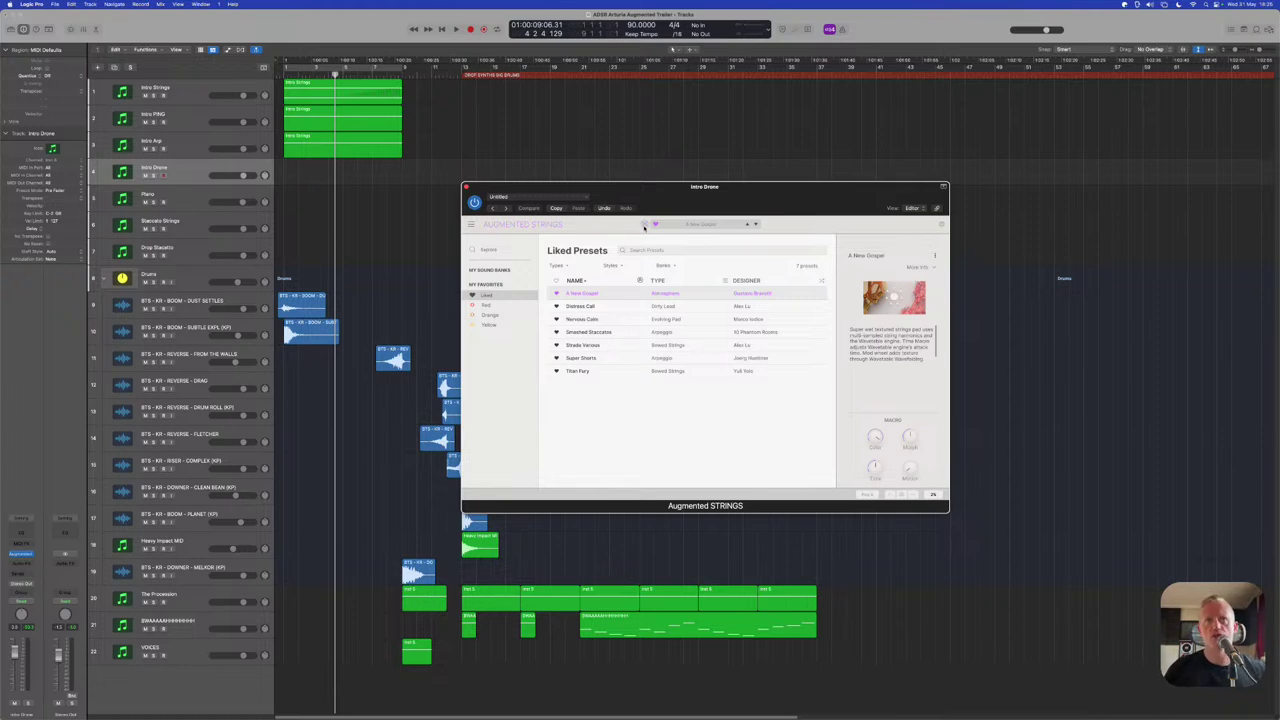
{"action": "left_click", "coordinate": [643, 224]}
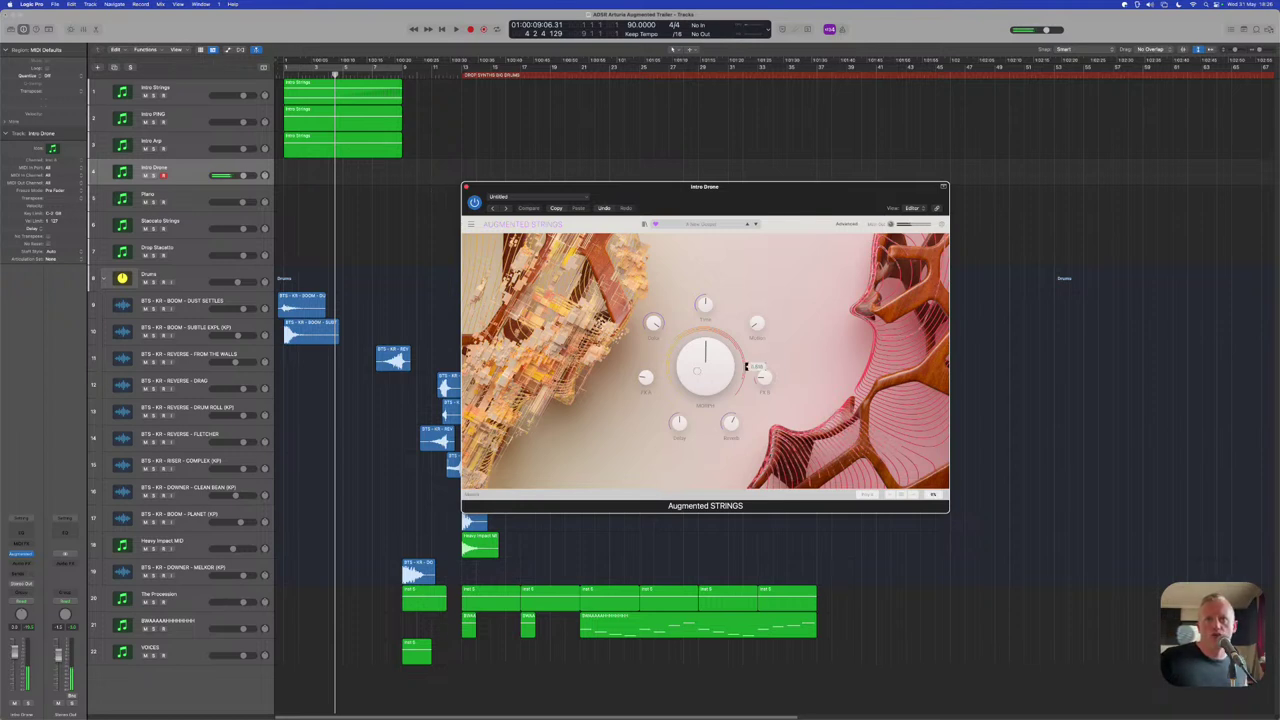
Sweep the Intro Drone's Morph macro fully down and back fully up while playing notes
{"action": "scroll", "coordinate": [746, 368], "scroll_direction": "up", "scroll_amount": 10}
{"action": "scroll", "coordinate": [746, 368], "scroll_direction": "down", "scroll_amount": 15}
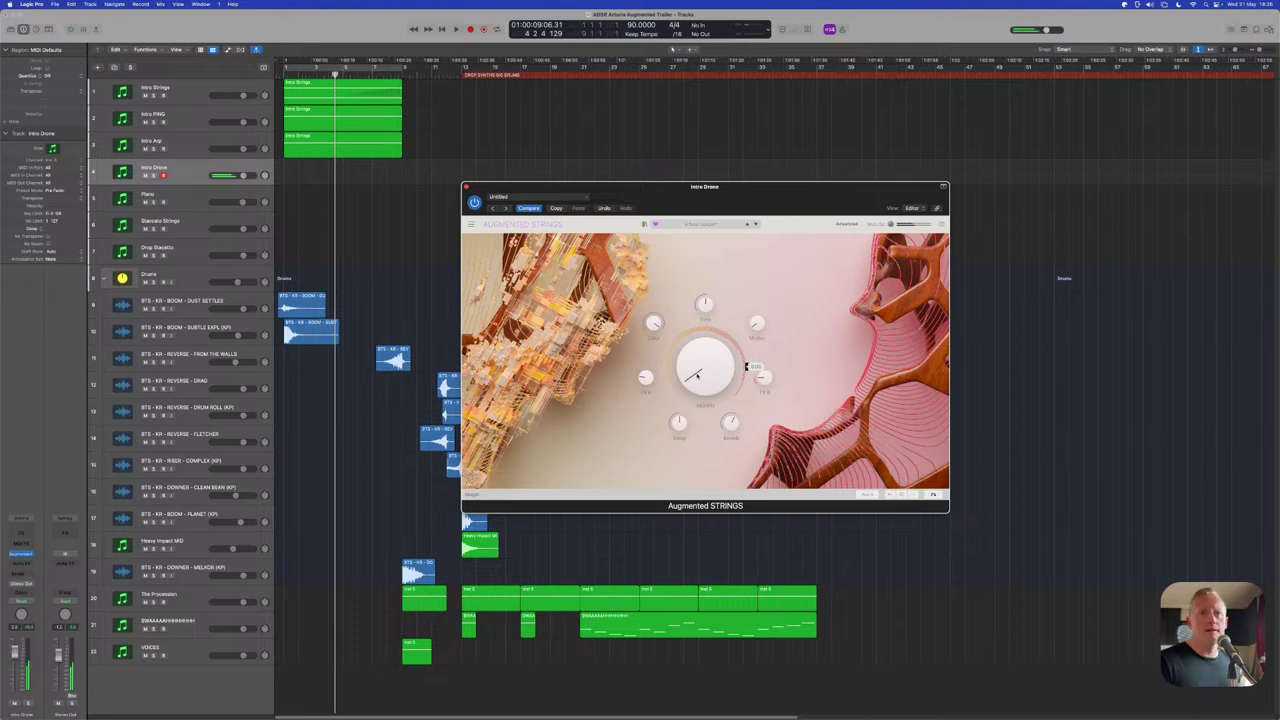
{"action": "left_click_drag", "start_coordinate": [697, 372], "coordinate": [695, 279]}
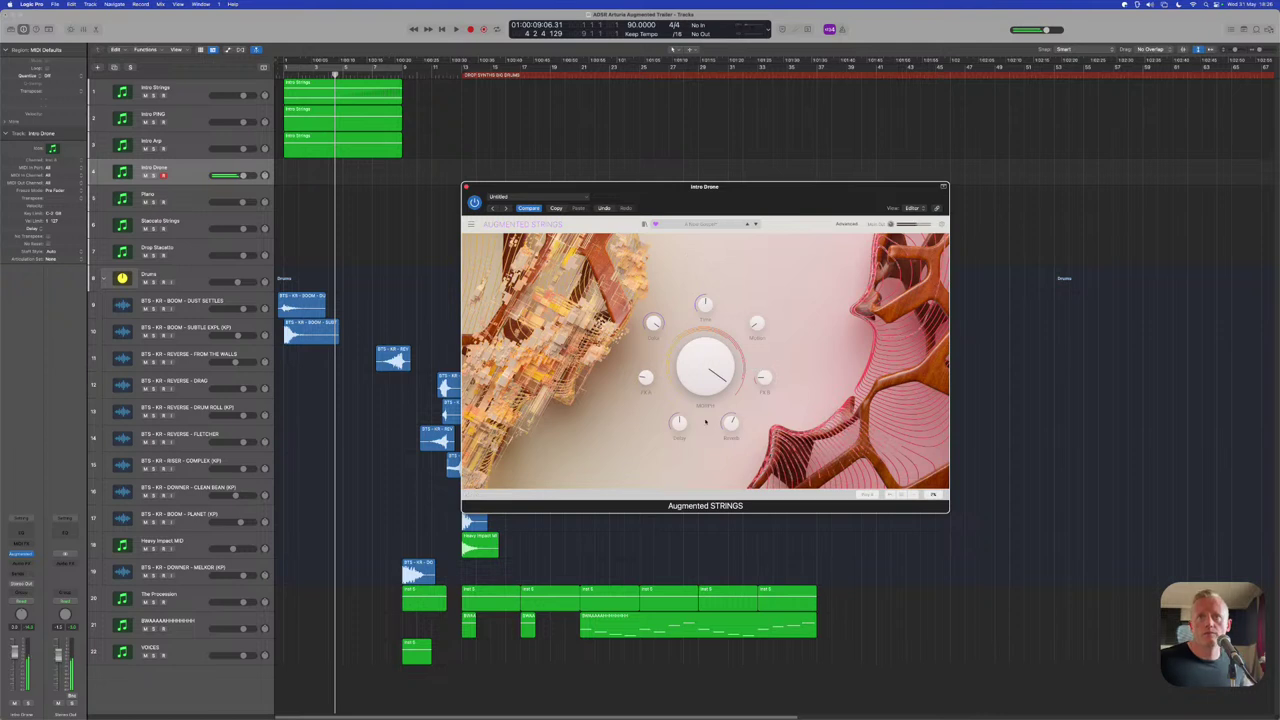
Show the advanced view of Augmented STRINGS and set Layer B's Violin Natural Harmonics coarse tuning to 12
{"action": "left_click", "coordinate": [842, 226]}
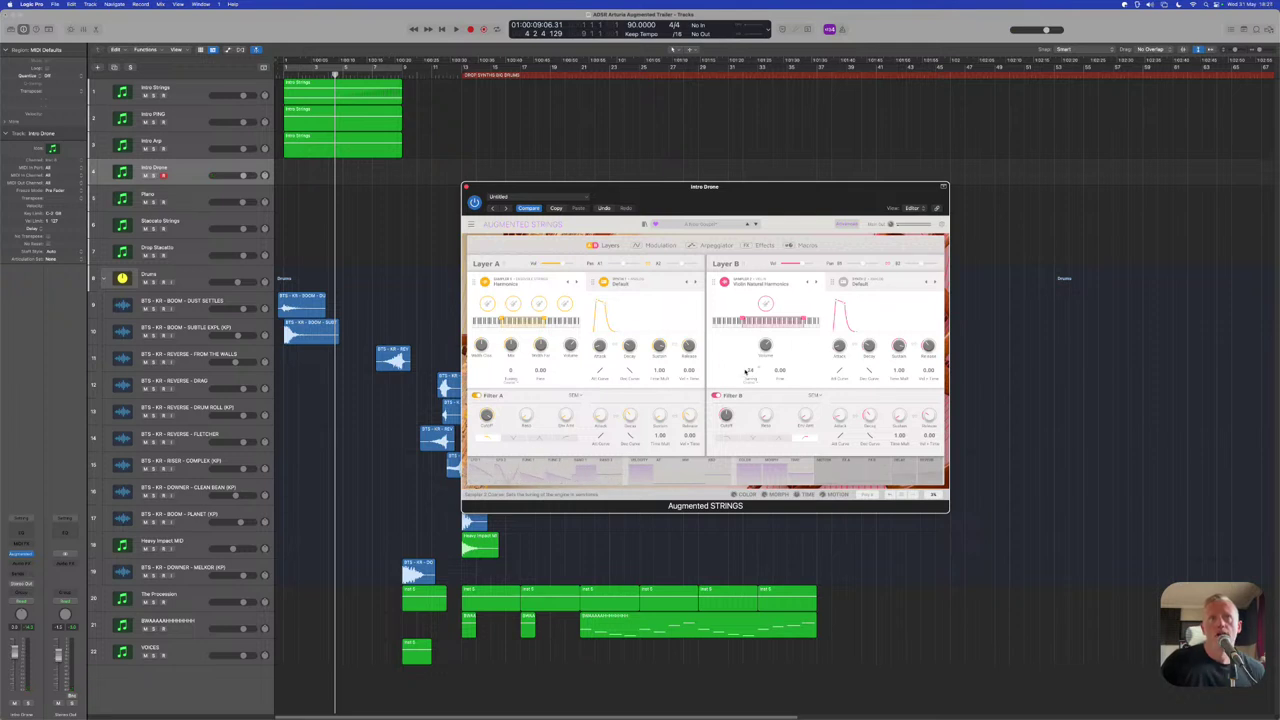
{"action": "left_click_drag", "start_coordinate": [747, 372], "coordinate": [767, 440]}
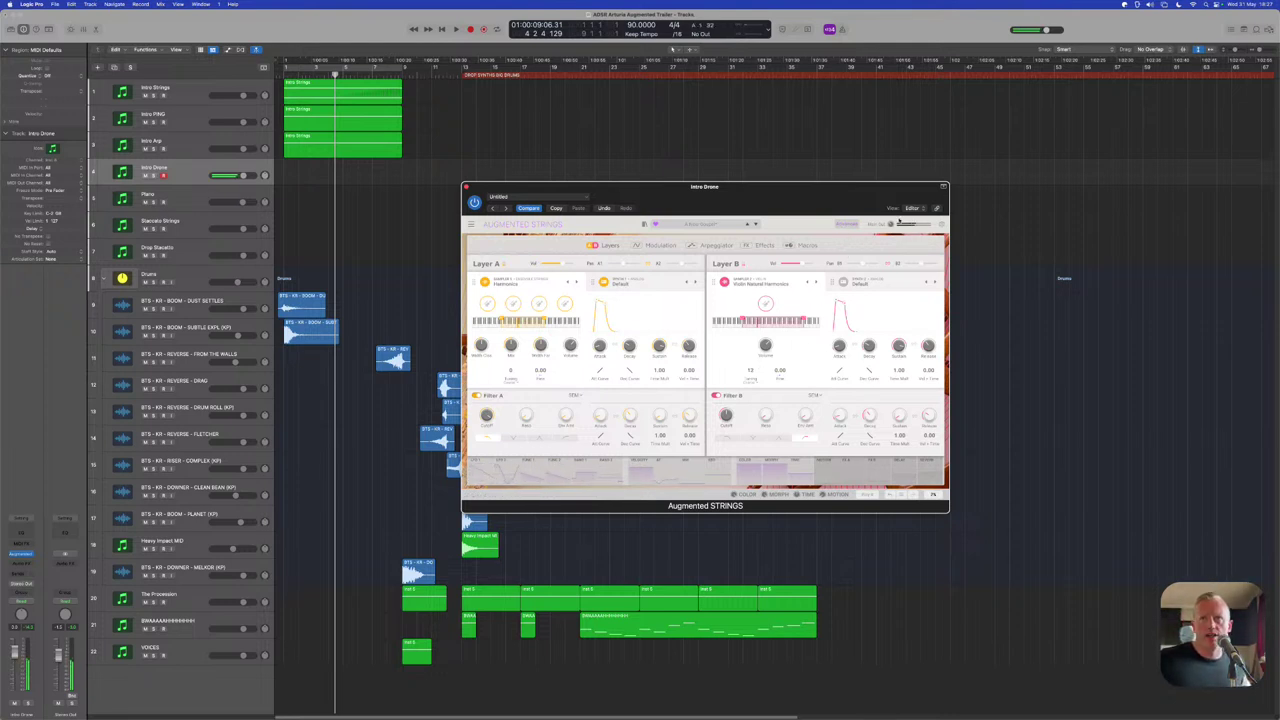
Compare the preset settings of the Intro Drone's Augmented STRINGS with those of the Intro Strings instrument
{"action": "left_click", "coordinate": [941, 226]}
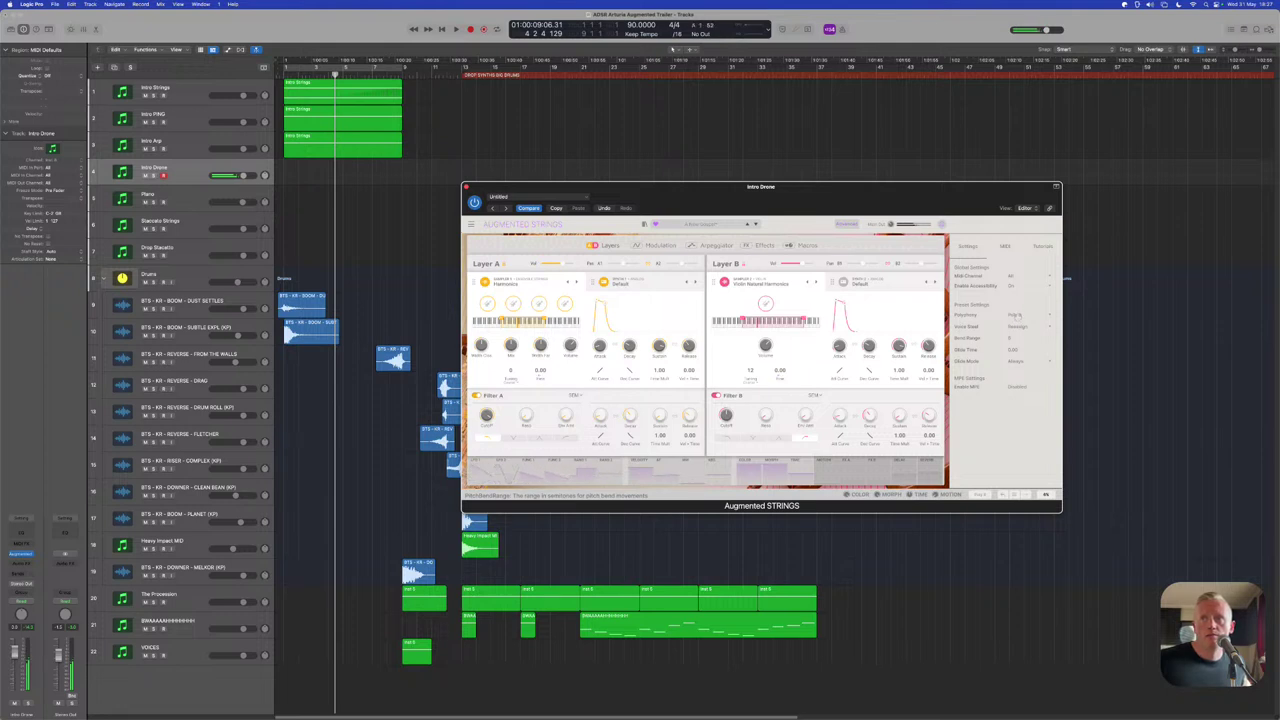
{"action": "left_click", "coordinate": [195, 90]}
{"action": "left_click", "coordinate": [20, 554]}
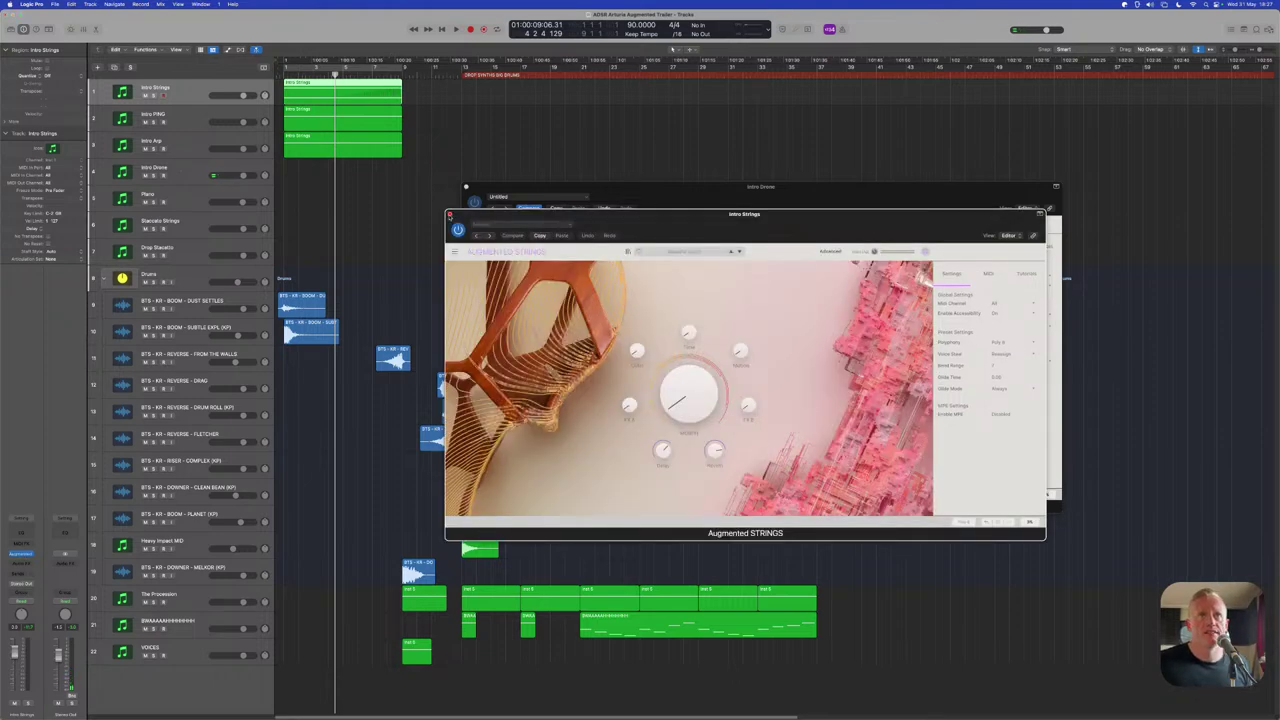
{"action": "left_click", "coordinate": [450, 214]}
{"action": "left_click", "coordinate": [1030, 335]}
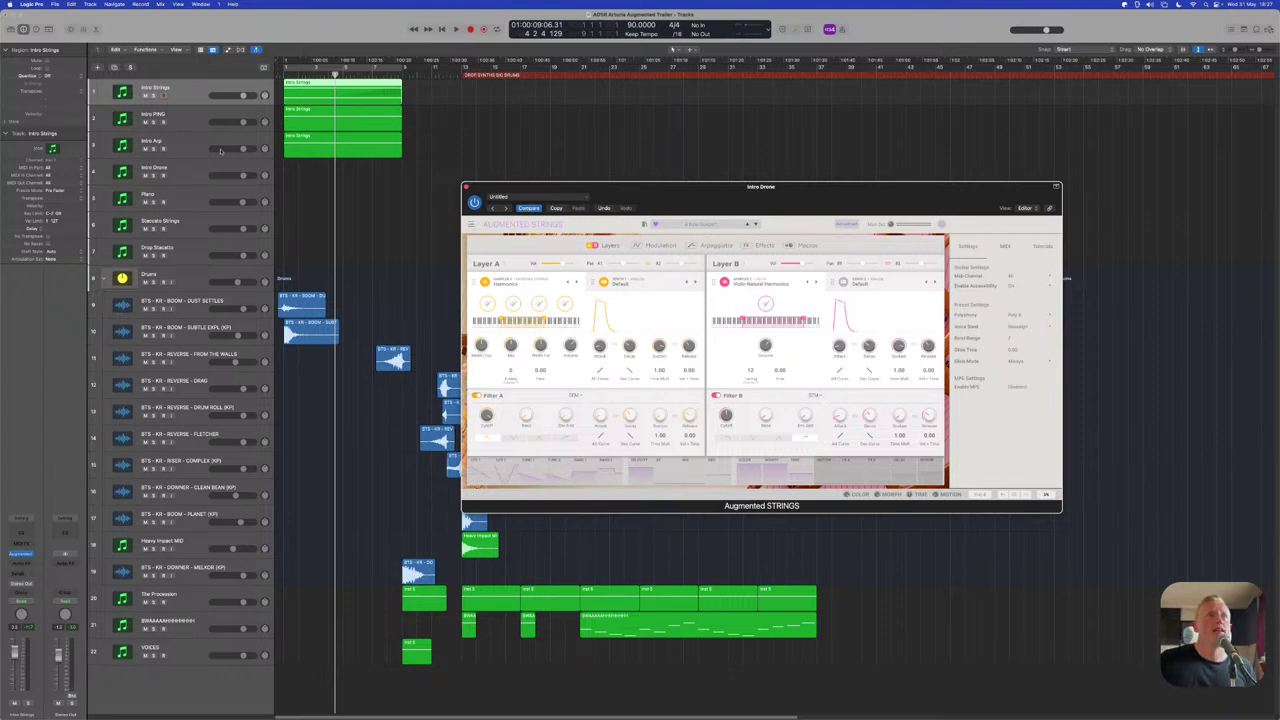
Copy the Intro Strings region onto the Intro Drone track at bar 1 and open the copy in the piano roll
{"action": "left_click", "coordinate": [360, 100]}
{"action": "left_click_drag", "start_coordinate": [360, 100], "coordinate": [362, 162]}
{"action": "key", "text": "e"}
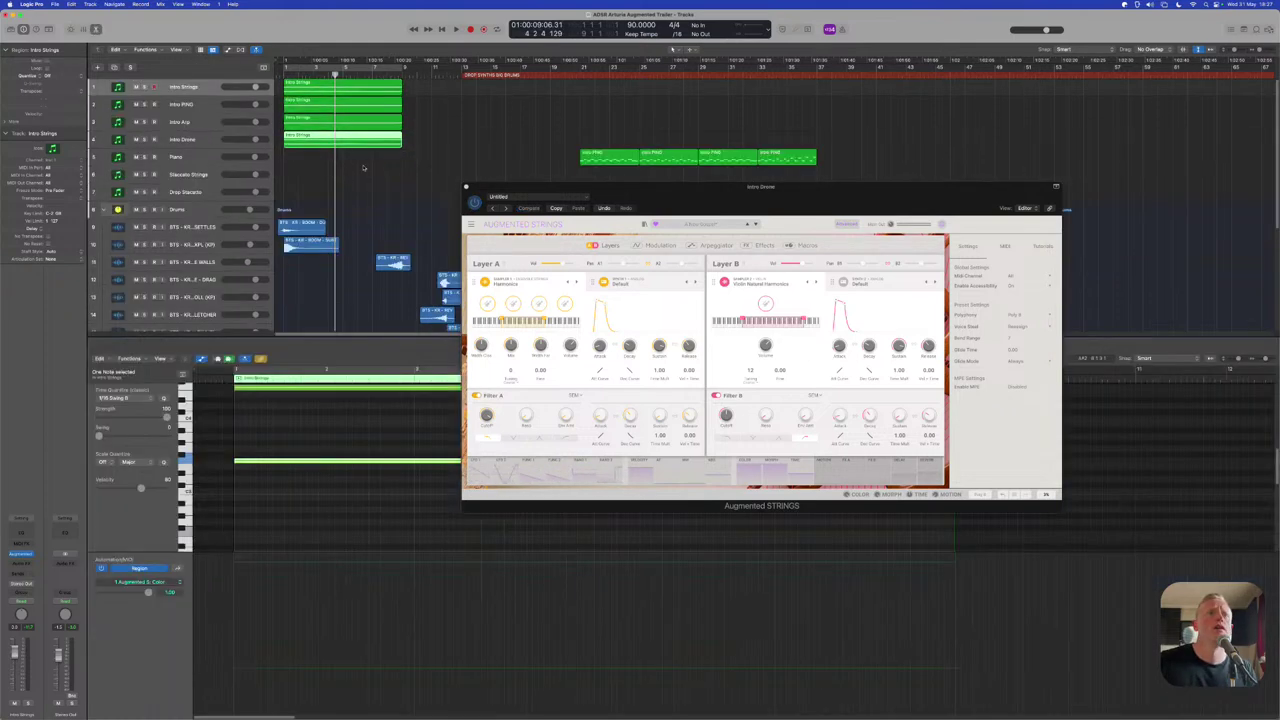
View the copied region's channel 2 Pitch Bend automation in the piano roll and close the editor
{"action": "scroll", "coordinate": [300, 450], "scroll_direction": "up", "scroll_amount": 1}
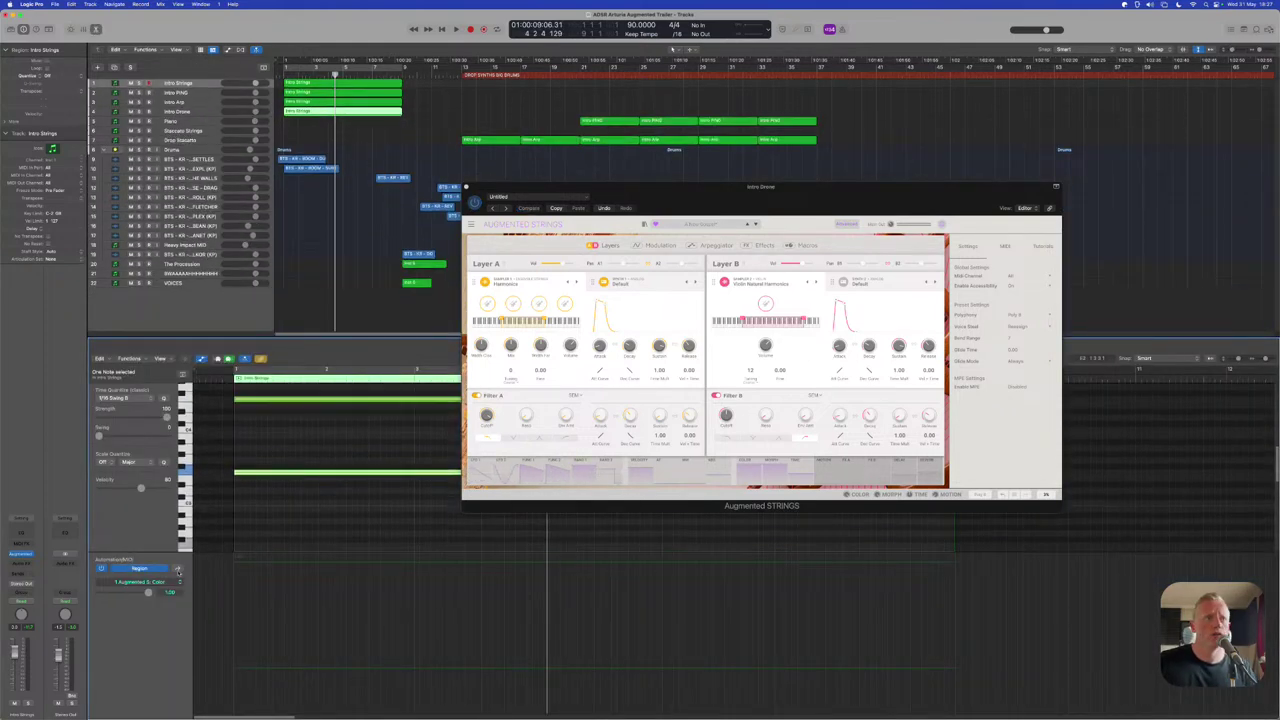
{"action": "left_click", "coordinate": [130, 583]}
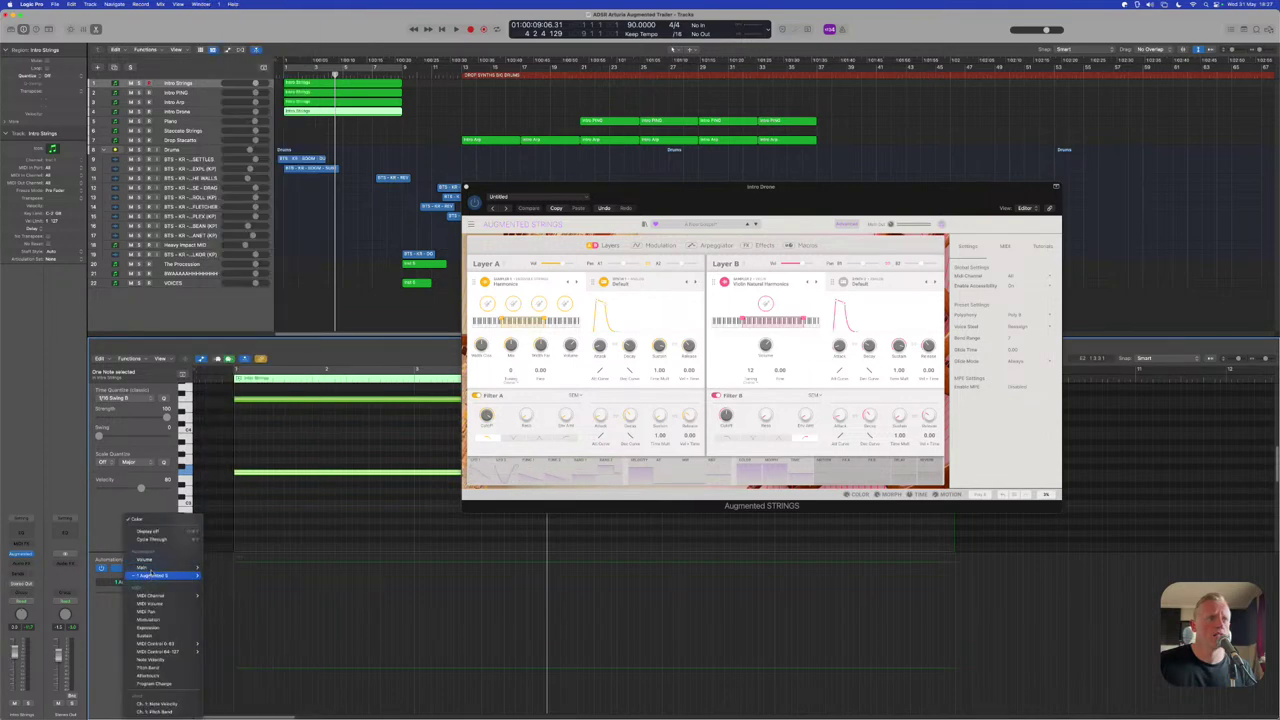
{"action": "left_click", "coordinate": [156, 668]}
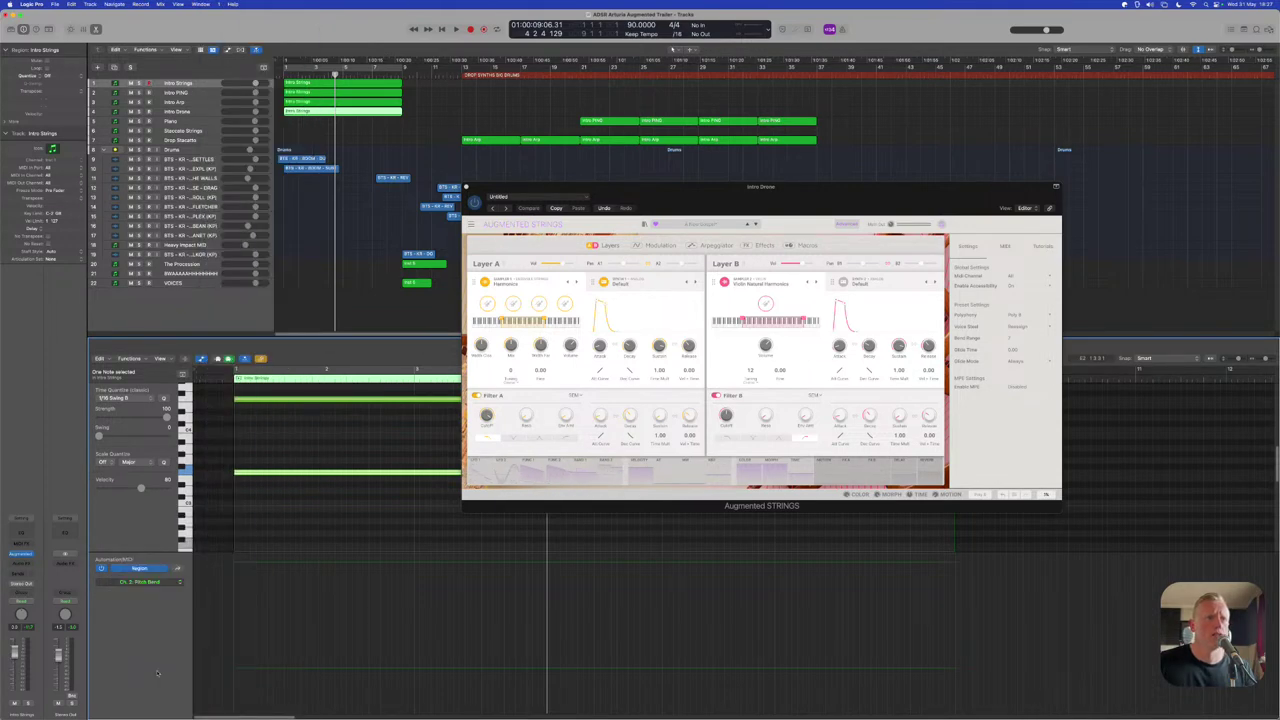
{"action": "left_click", "coordinate": [282, 582]}
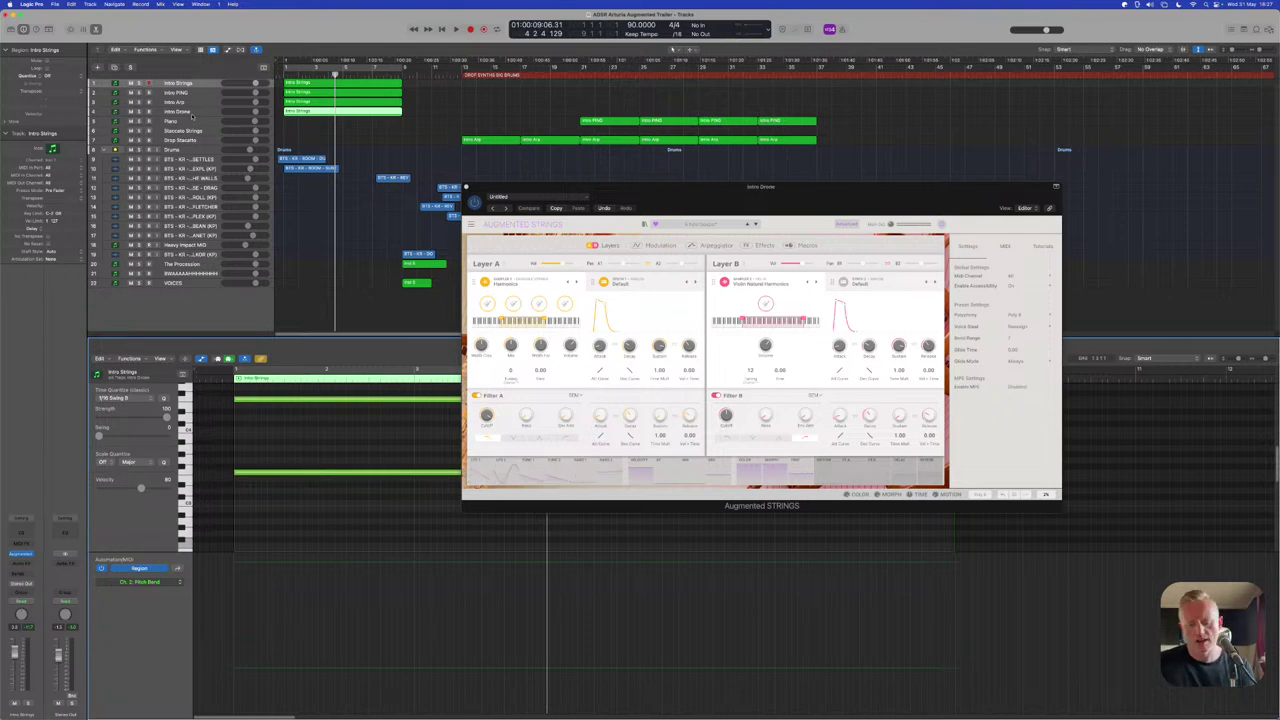
{"action": "key", "text": "e"}
Solo the Intro Drone track and audition the copied region's lower and upper sustained notes in the piano roll
{"action": "left_click", "coordinate": [199, 167]}
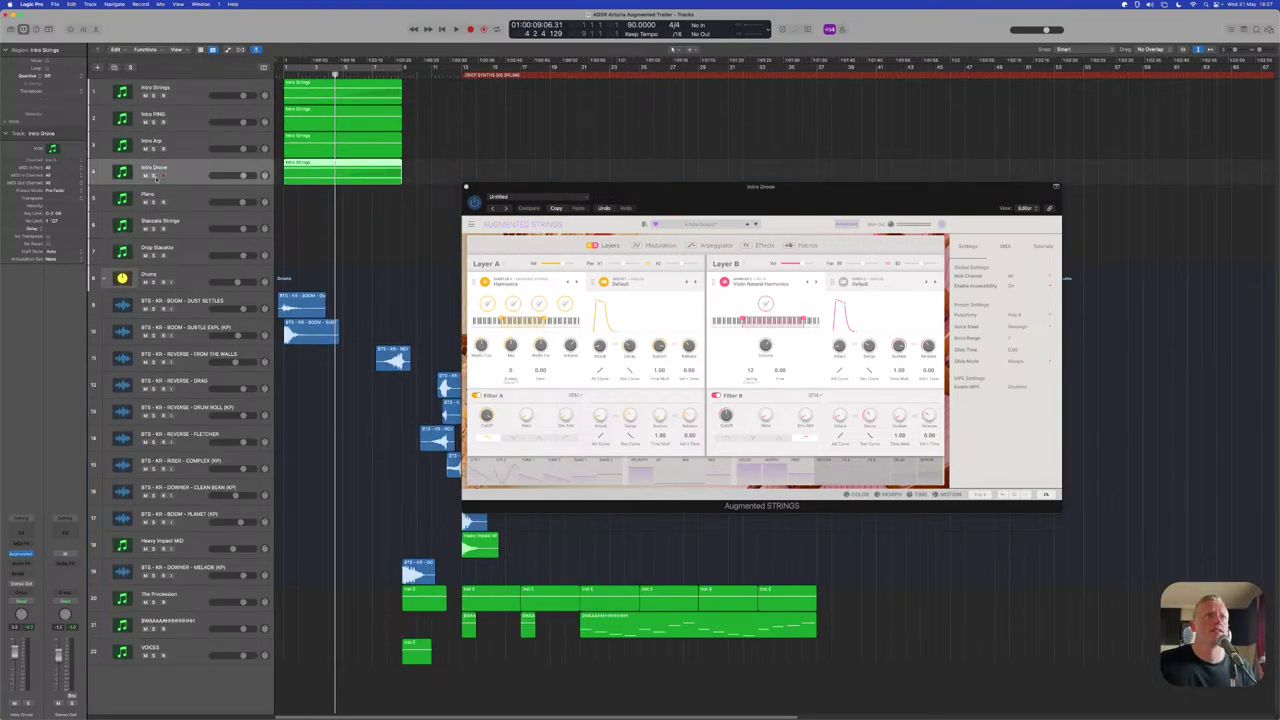
{"action": "left_click", "coordinate": [154, 176]}
{"action": "key", "text": "e"}
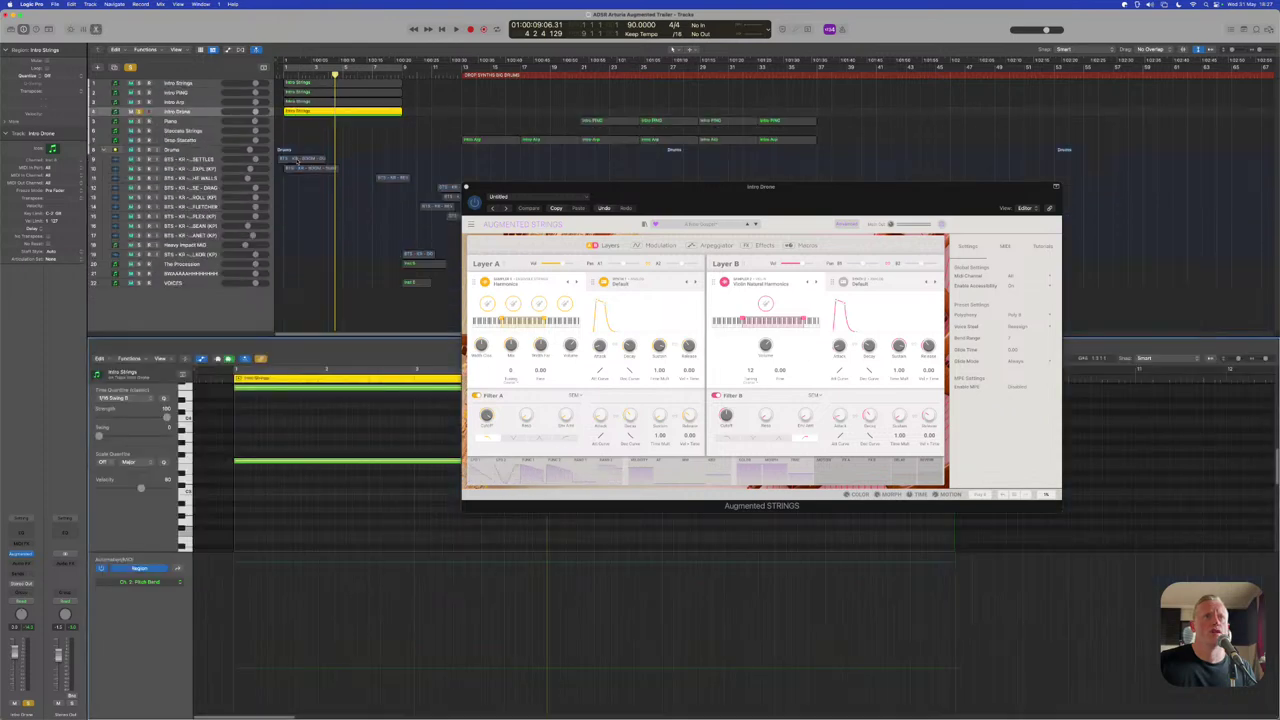
{"action": "scroll", "coordinate": [254, 437], "scroll_direction": "down", "scroll_amount": 5}
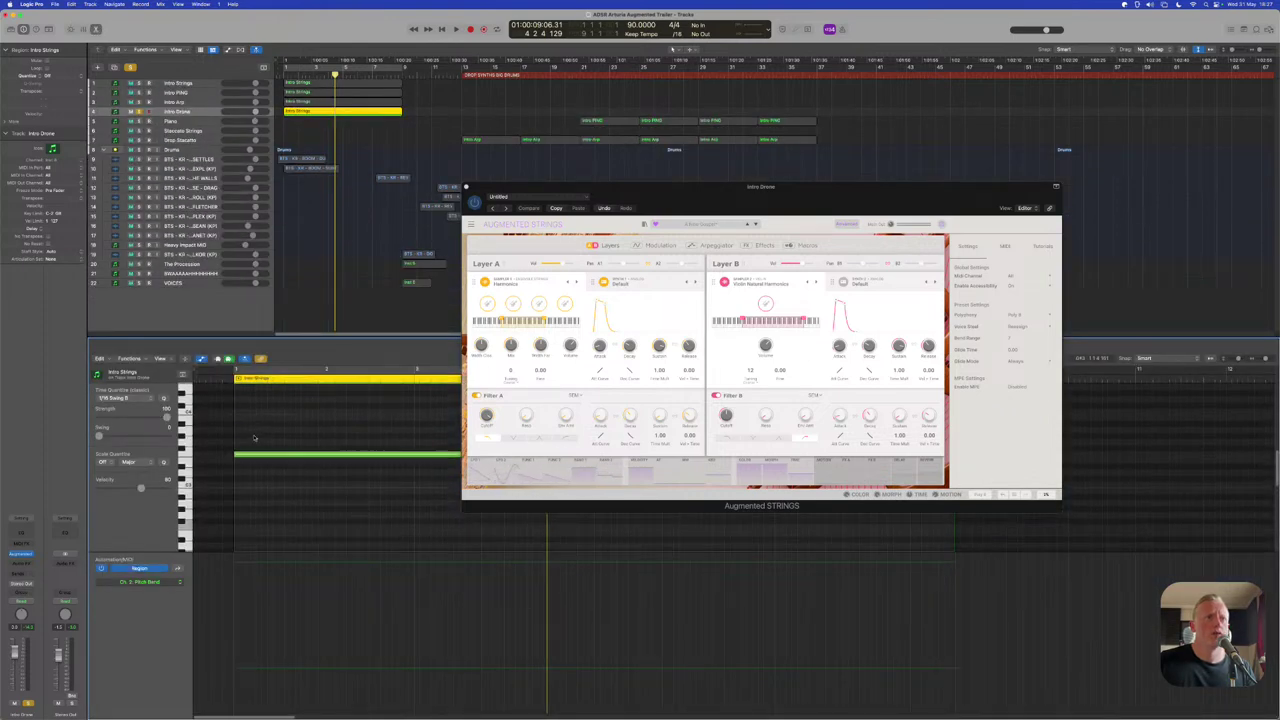
{"action": "scroll", "coordinate": [251, 454], "scroll_direction": "up", "scroll_amount": 10}
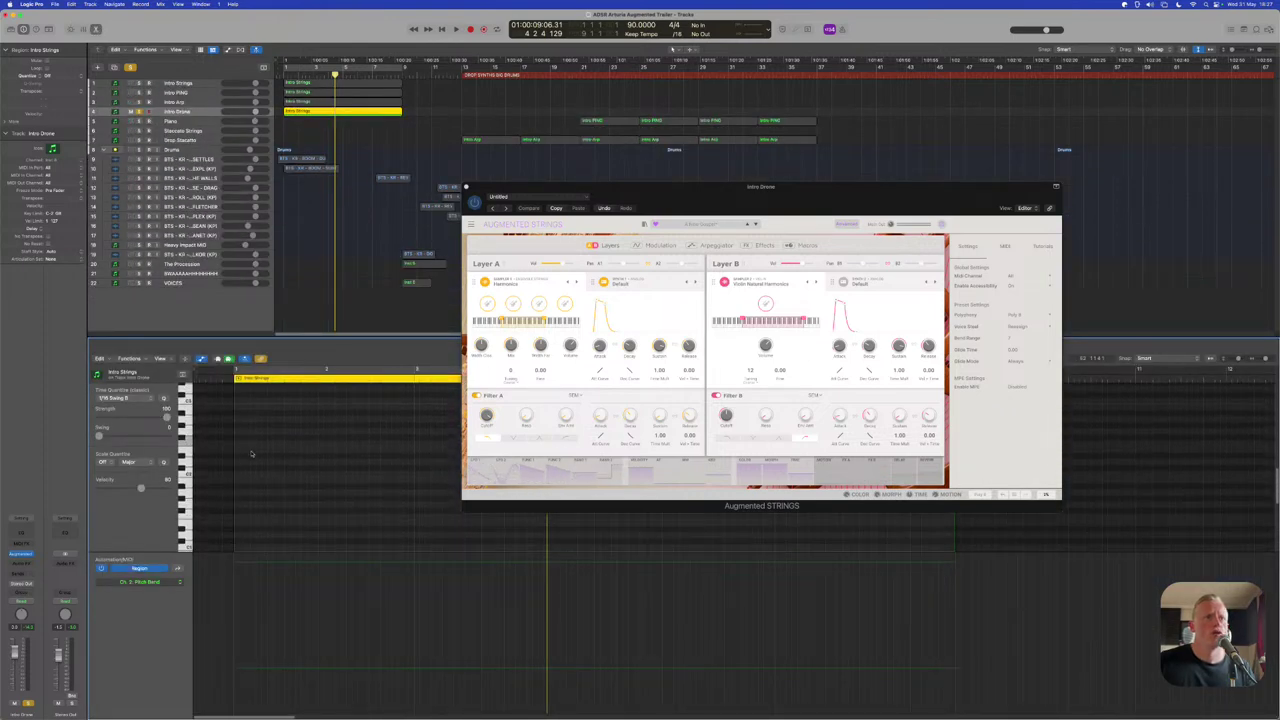
{"action": "scroll", "coordinate": [251, 454], "scroll_direction": "down", "scroll_amount": 3}
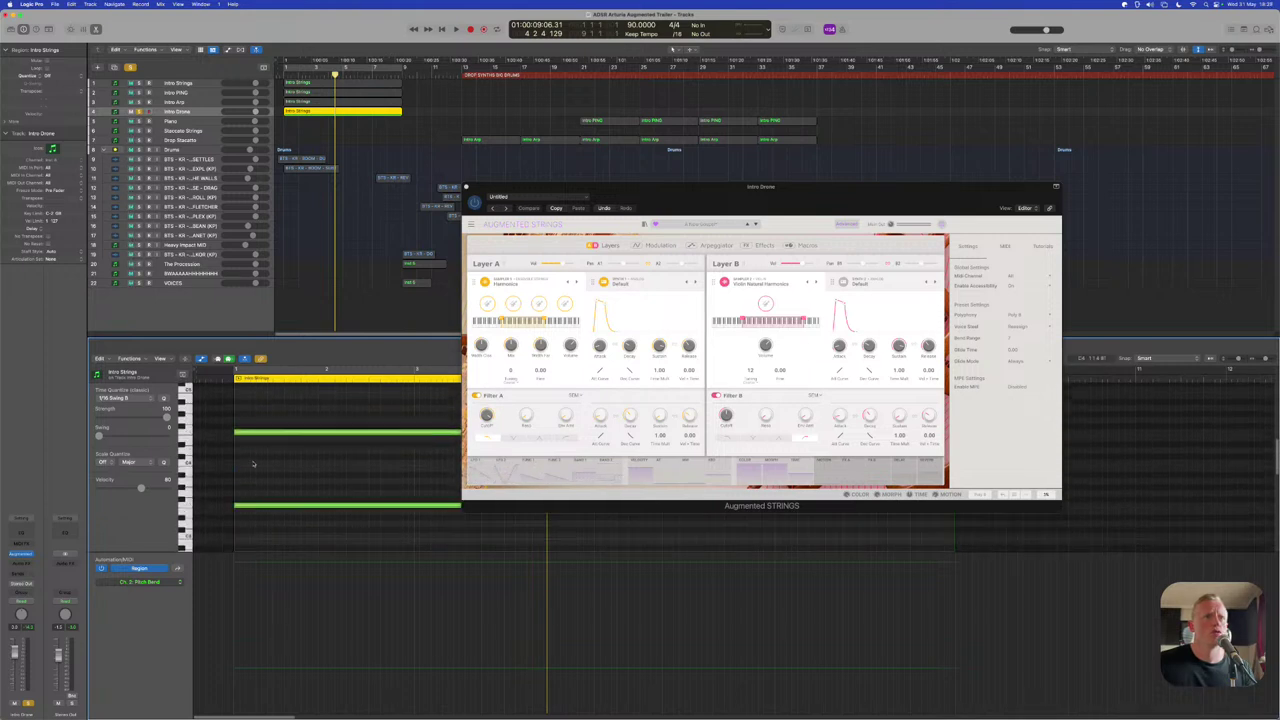
{"action": "left_click", "coordinate": [266, 506]}
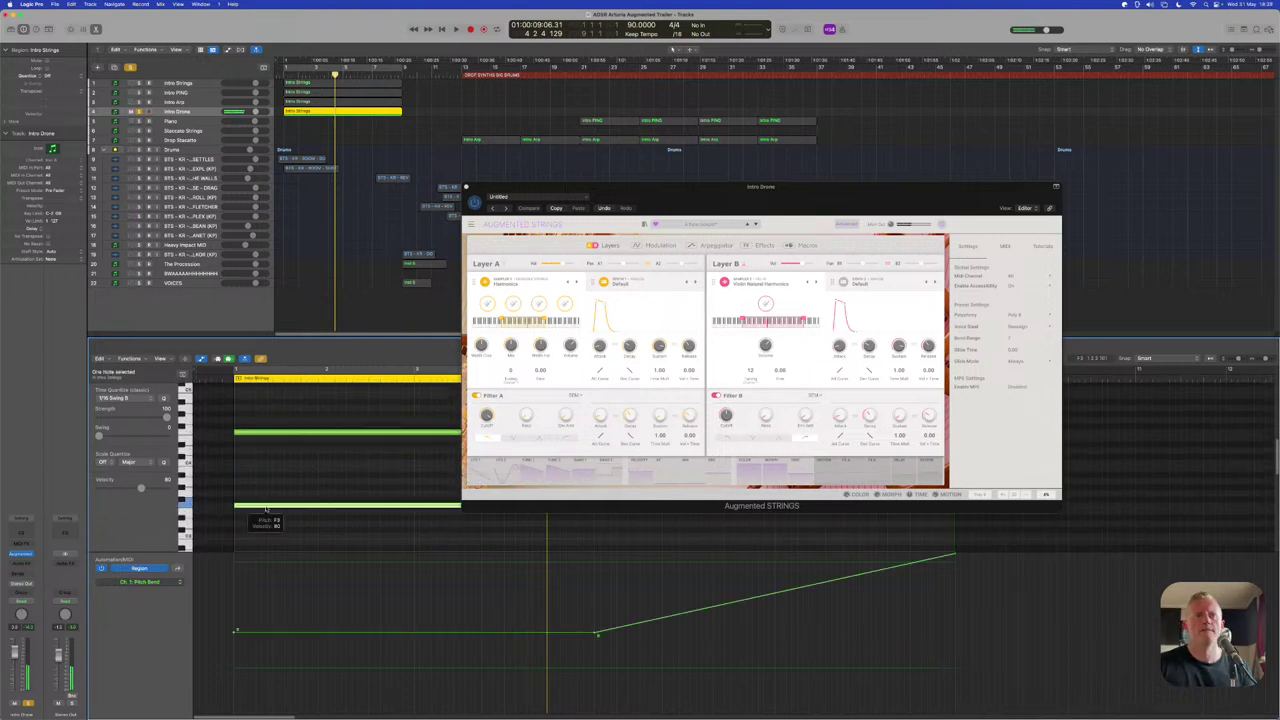
{"action": "left_click", "coordinate": [284, 434]}
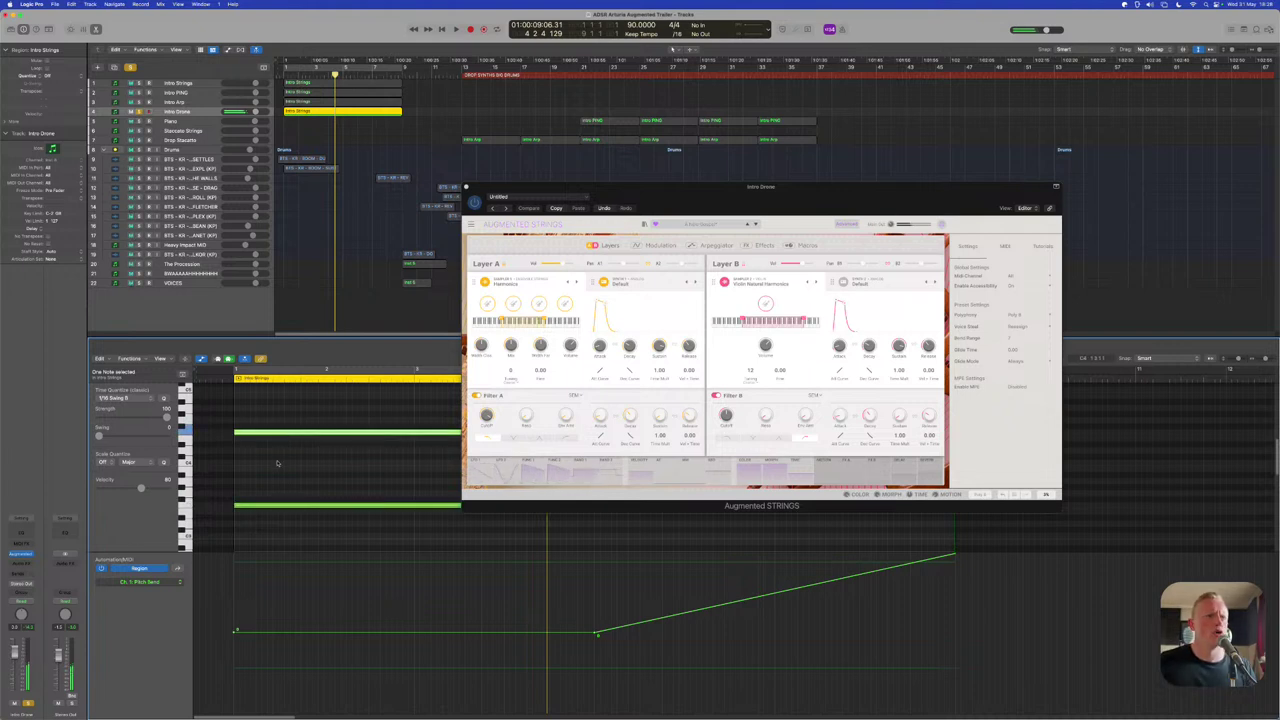
Add a Transposer MIDI effect to the Intro Drone track and set its transposition to -12 semitones
{"action": "left_click", "coordinate": [17, 553]}
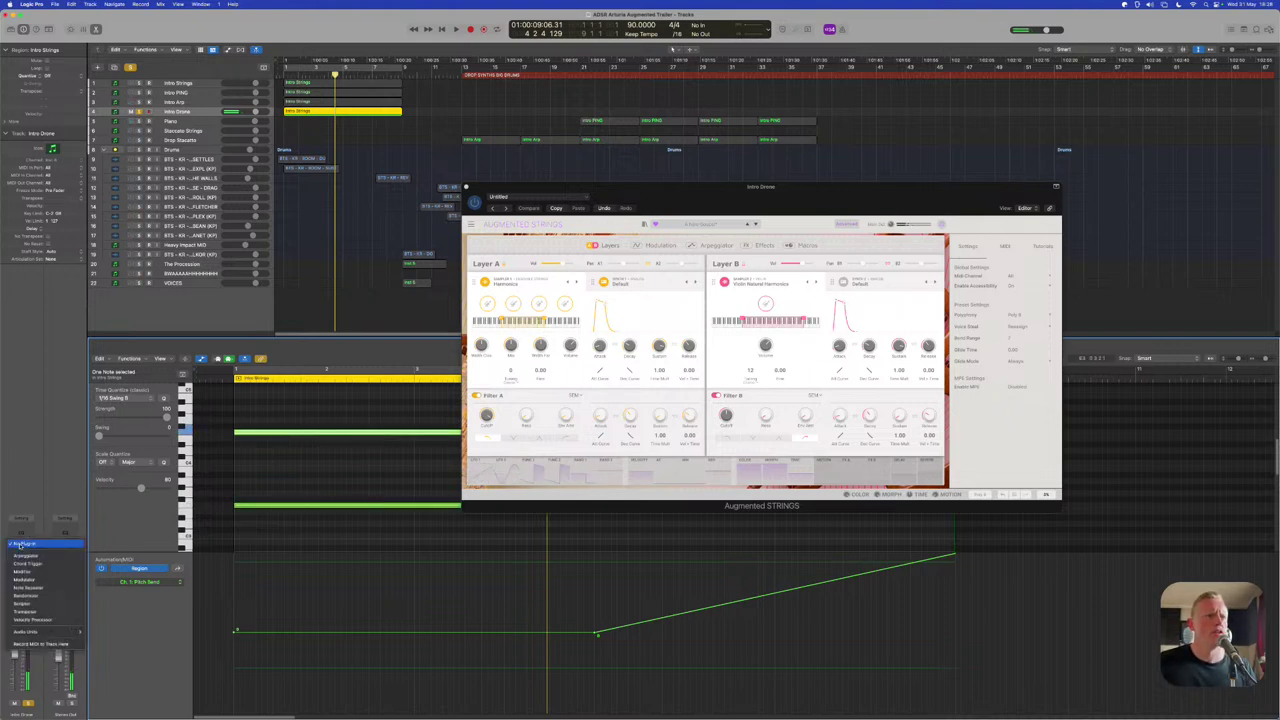
{"action": "left_click", "coordinate": [32, 611]}
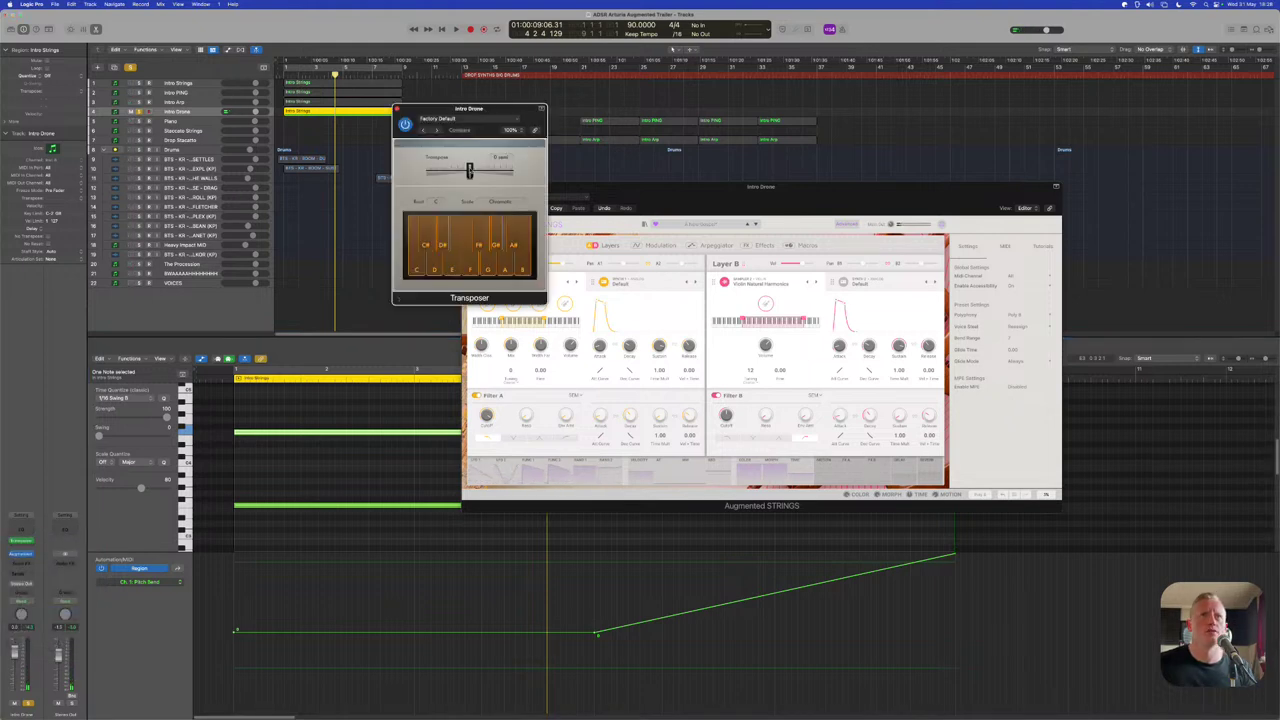
{"action": "left_click_drag", "start_coordinate": [469, 170], "coordinate": [446, 170]}
{"action": "left_click", "coordinate": [397, 108]}
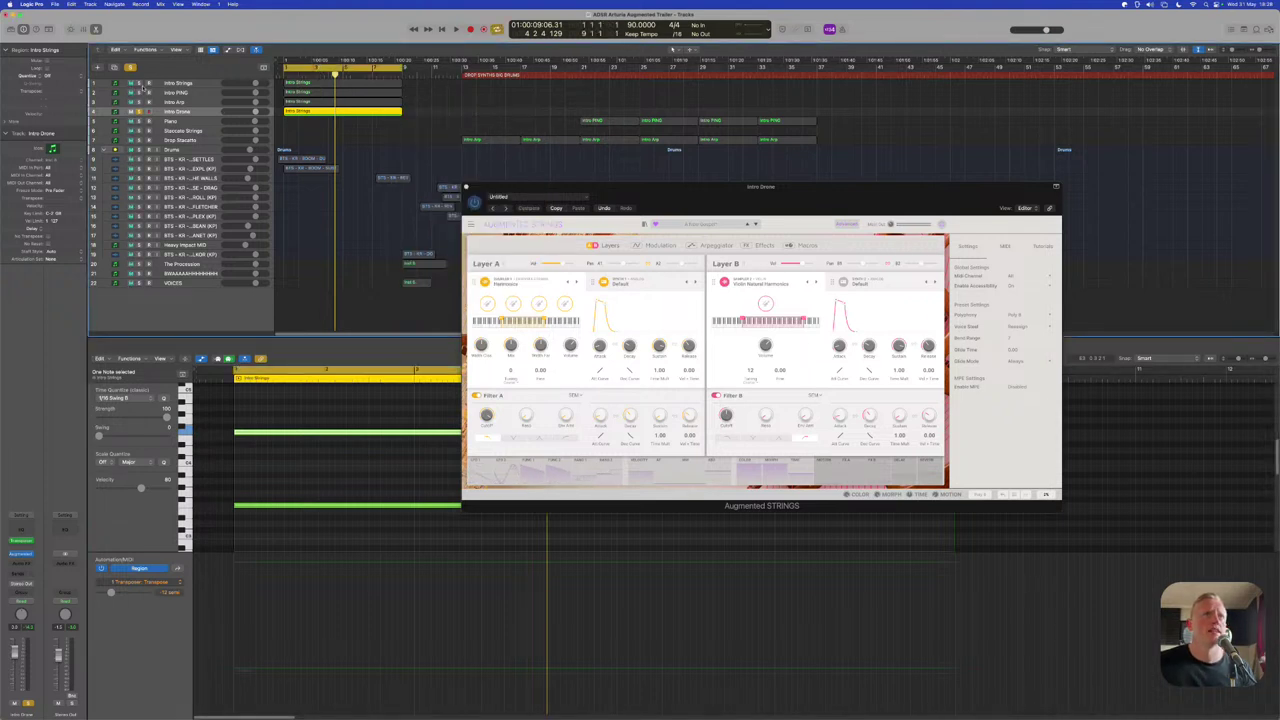
Play the arrangement from the start with solo off, and lower the Intro Drone track's volume to about -4.3 dB
{"action": "left_click_drag", "start_coordinate": [138, 83], "coordinate": [139, 111]}
{"action": "key", "text": "Return"}
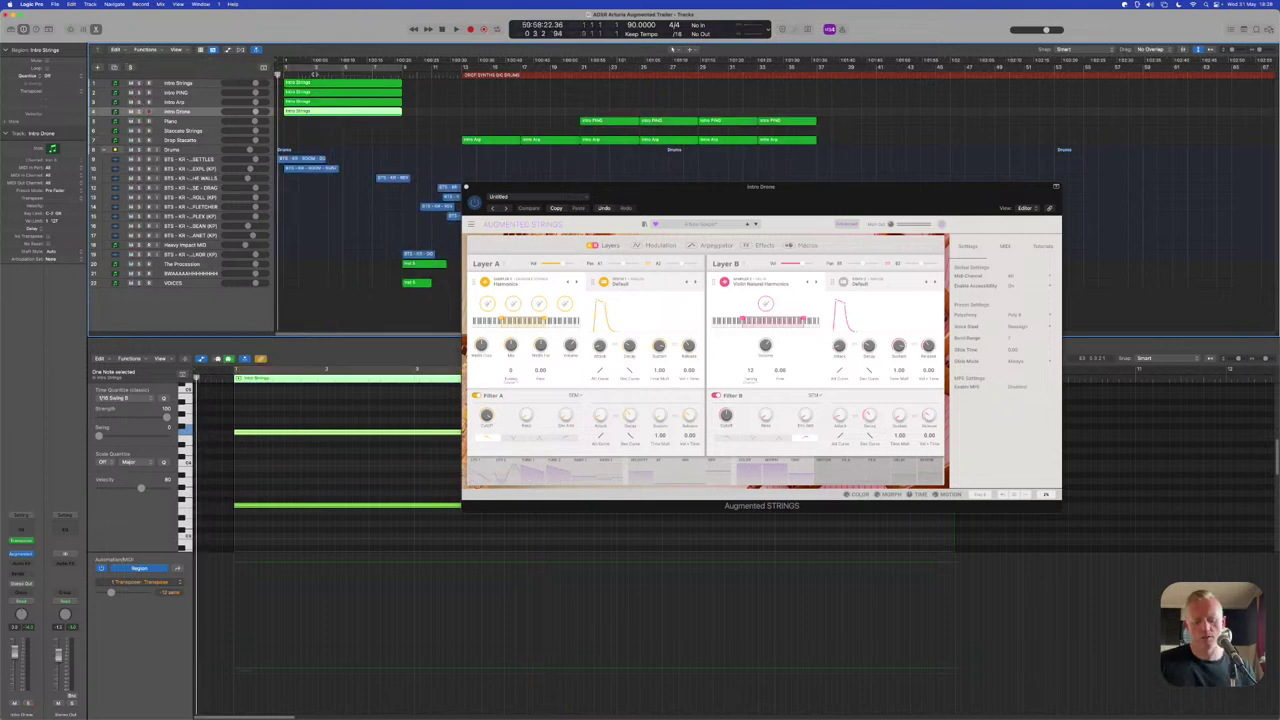
{"action": "key", "text": "space"}
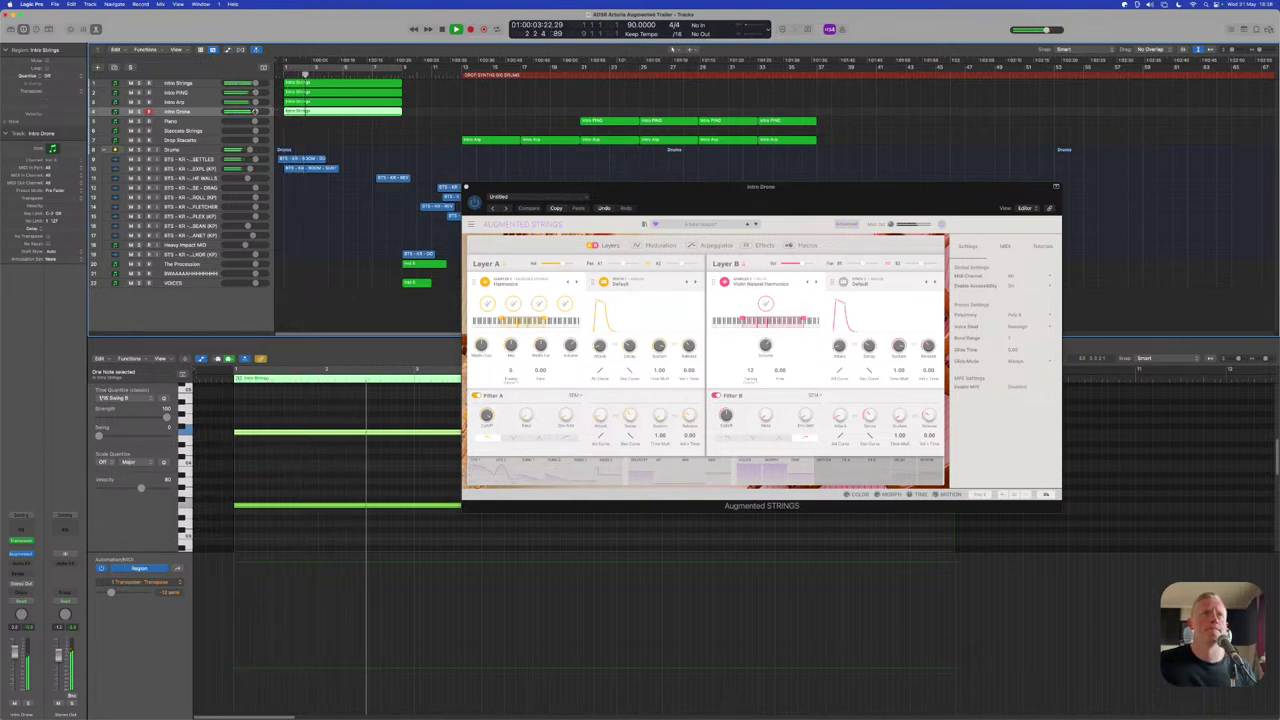
{"action": "left_click_drag", "start_coordinate": [252, 111], "coordinate": [244, 112]}
Try the Intro Drone's Transposer at -24 semitones and play the intro with it, moving the effect window clear of the instrument
{"action": "left_click", "coordinate": [18, 530]}
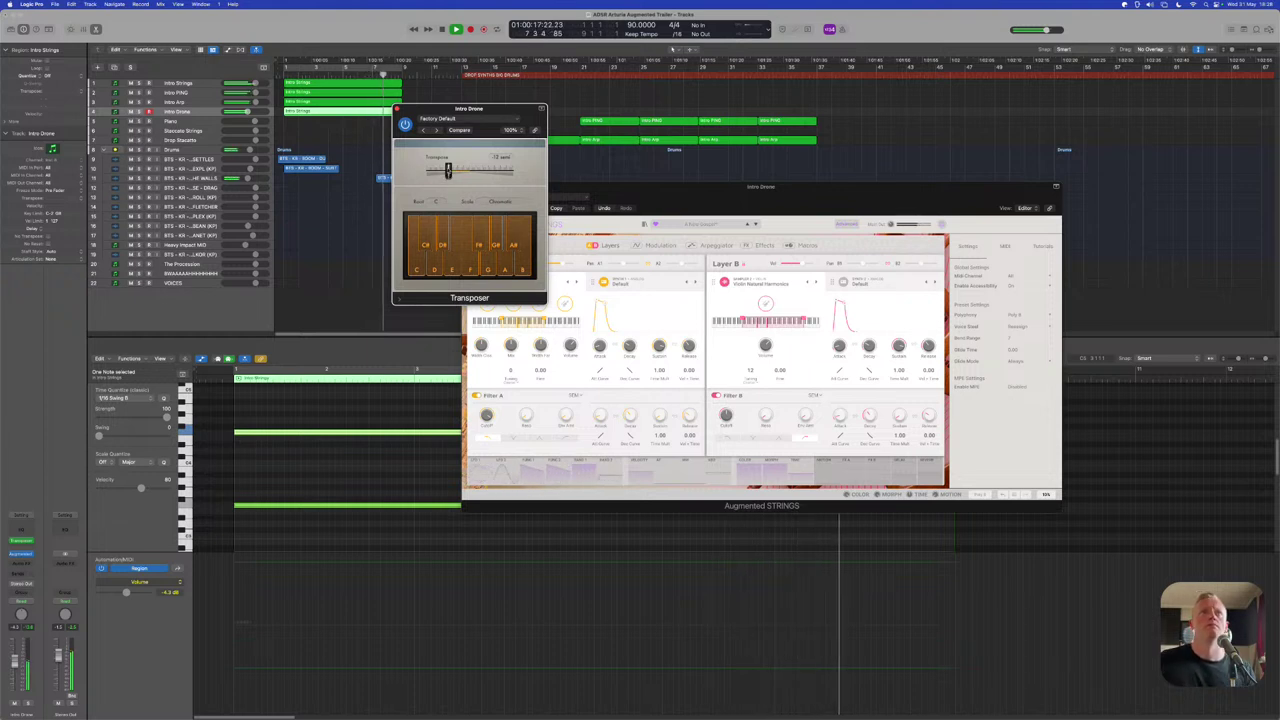
{"action": "left_click_drag", "start_coordinate": [472, 108], "coordinate": [565, 133]}
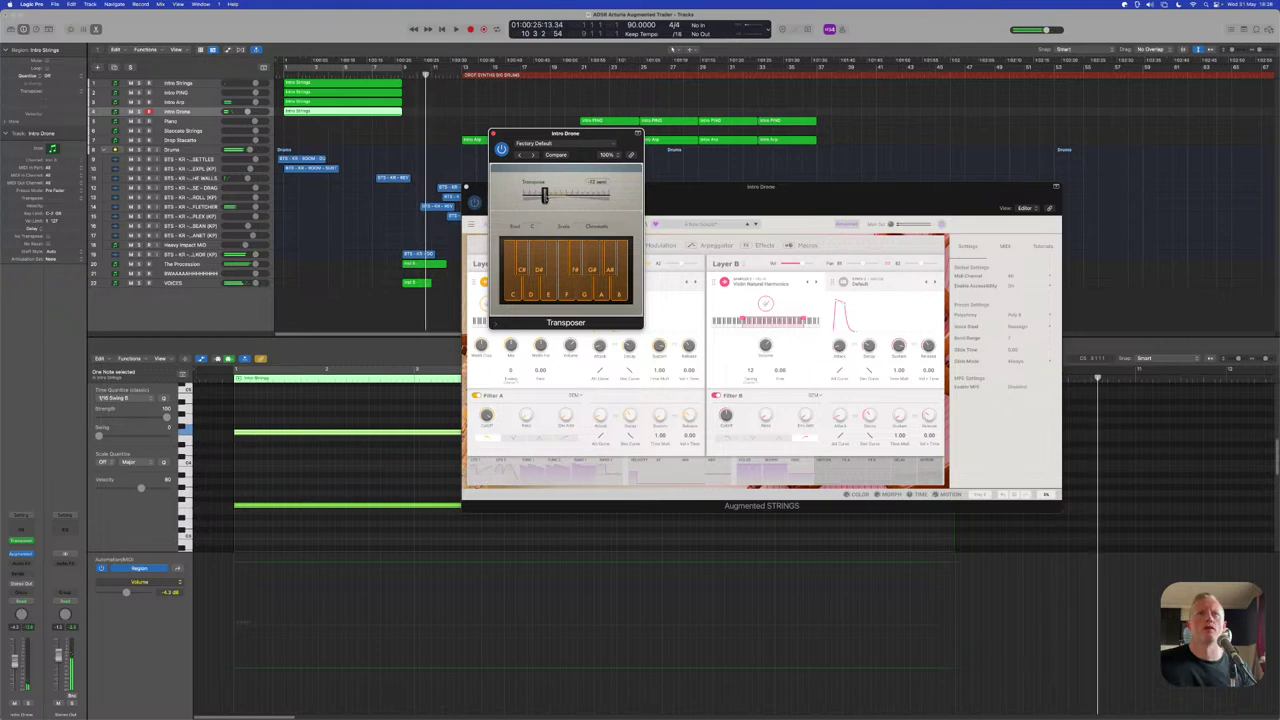
{"action": "left_click_drag", "start_coordinate": [544, 195], "coordinate": [523, 195]}
{"action": "key", "text": "Return"}
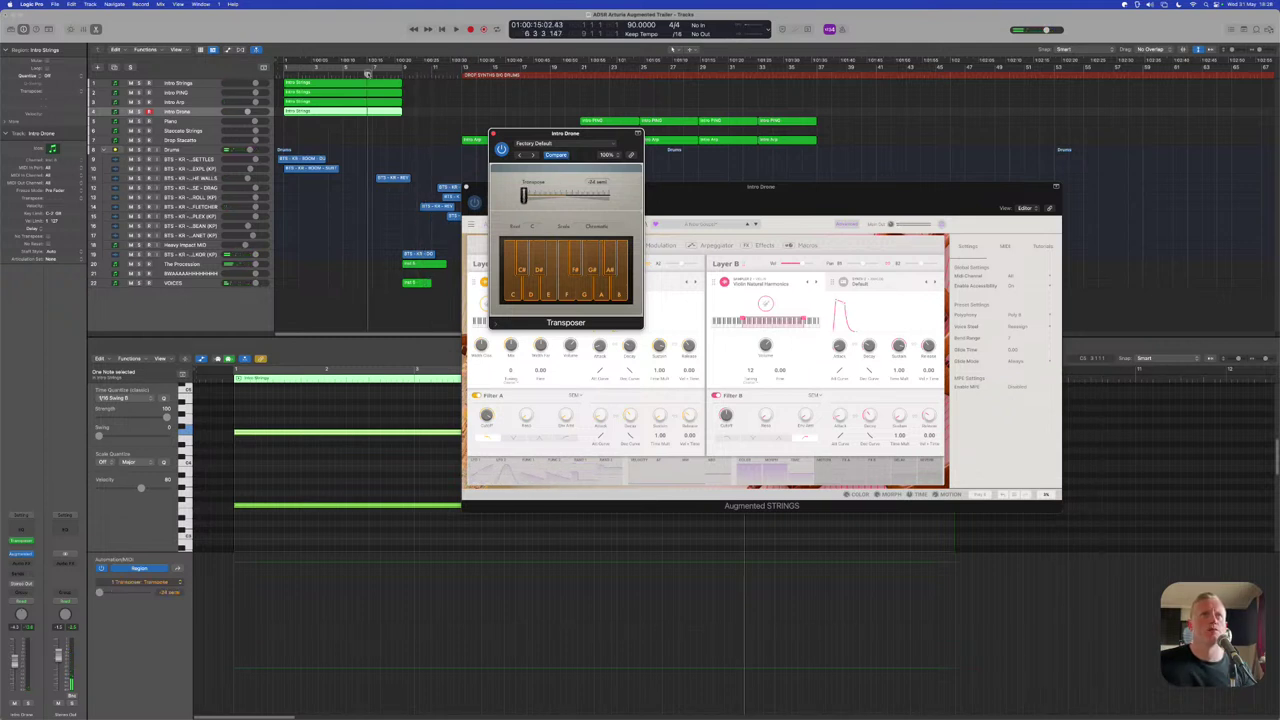
{"action": "key", "text": "space"}
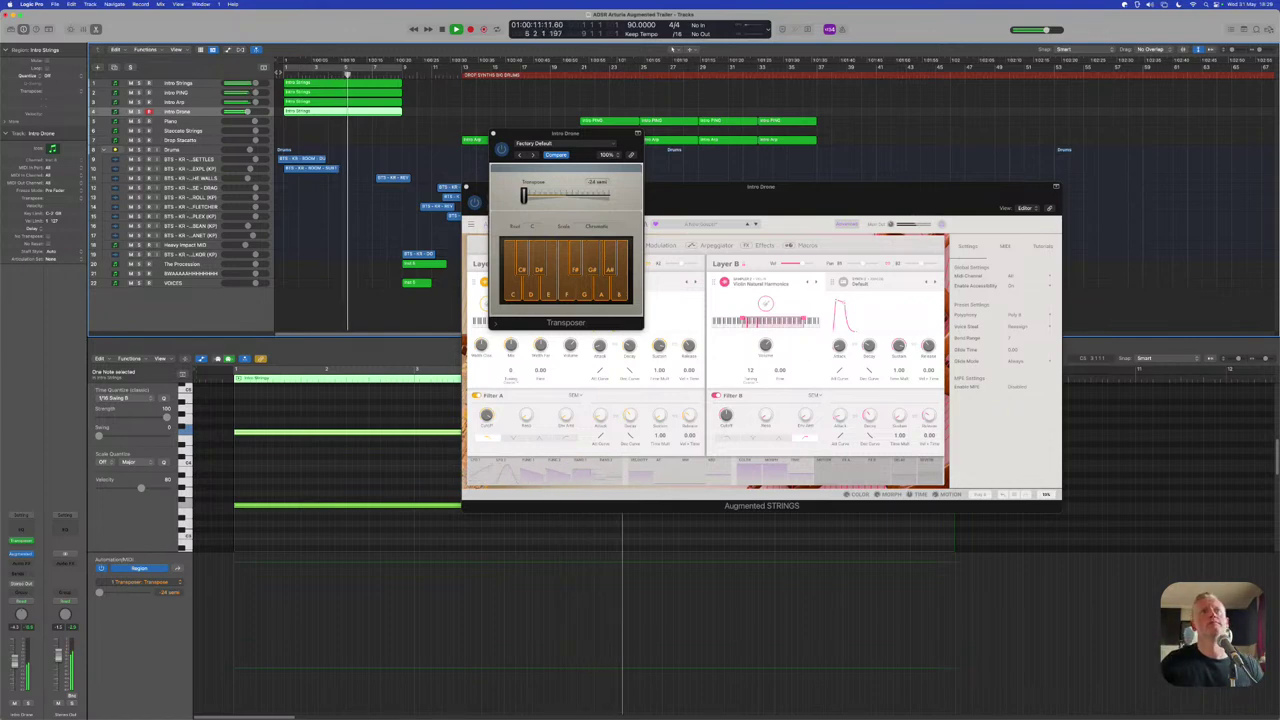
{"action": "left_click_drag", "start_coordinate": [515, 134], "coordinate": [1093, 247]}
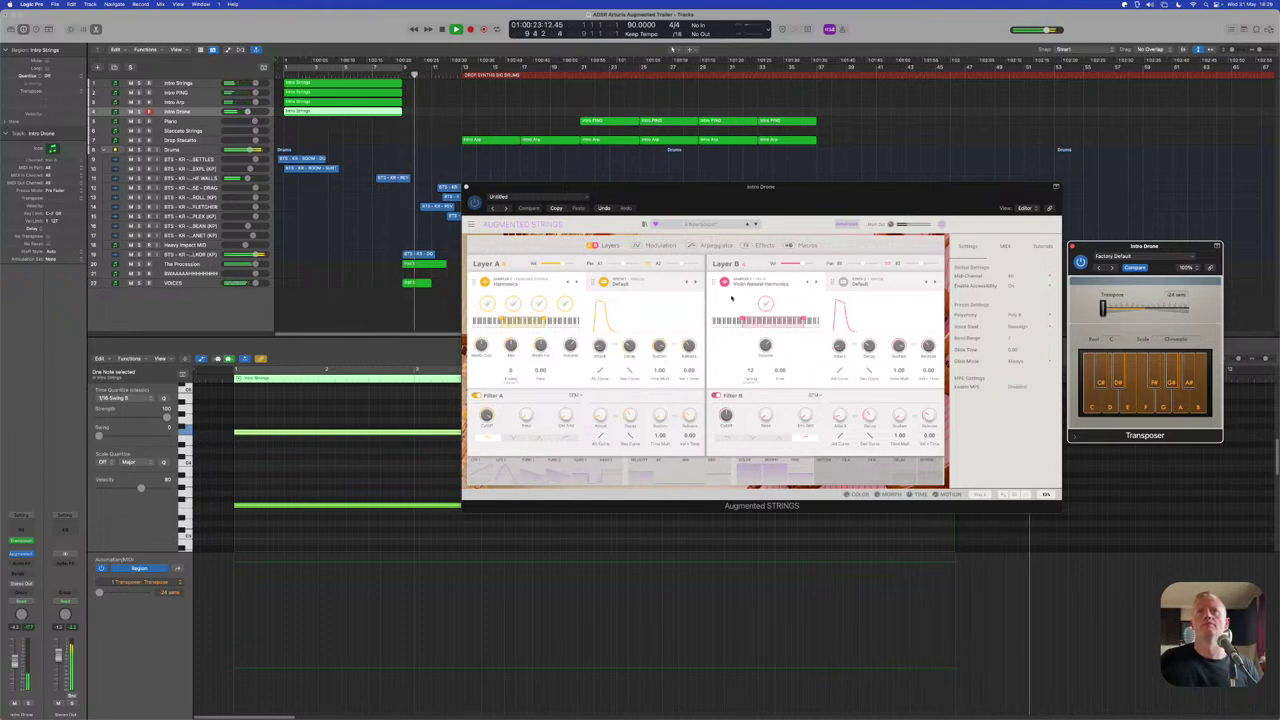
{"action": "key", "text": "space"}
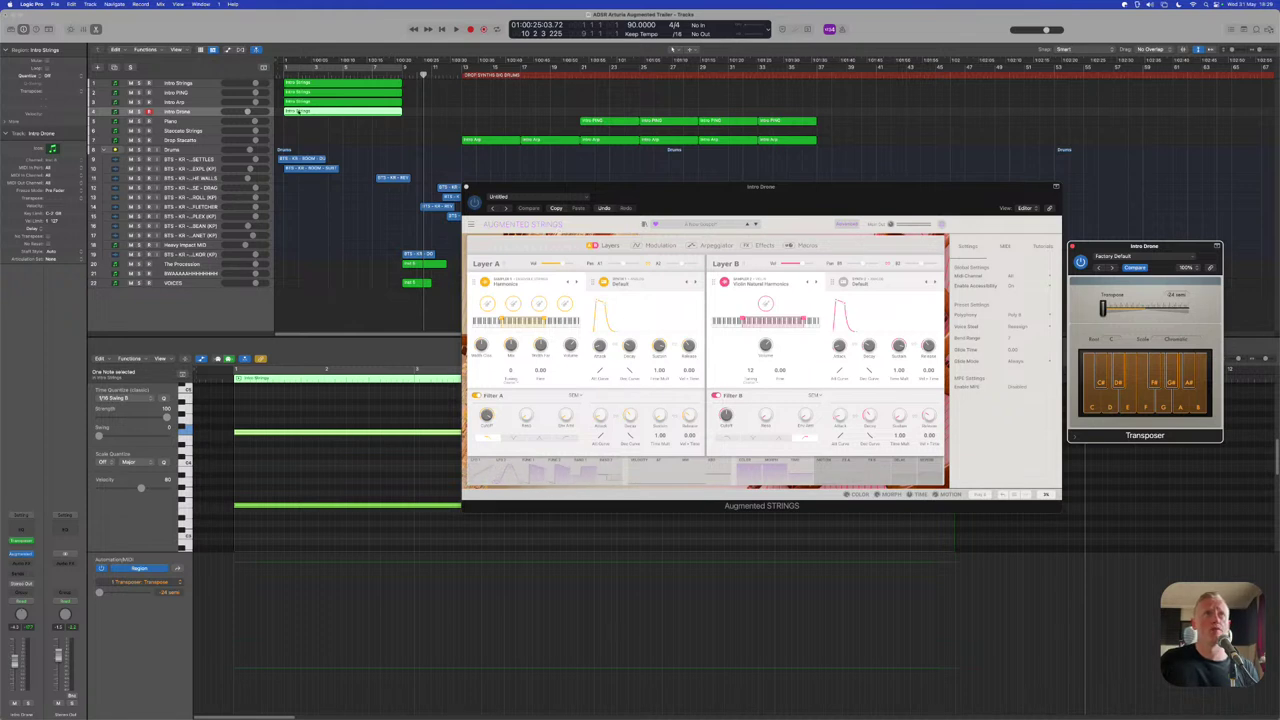
Move the Intro Drone region to bar 9 and load the liked Strada Various preset in its Augmented STRINGS
{"action": "left_click_drag", "start_coordinate": [309, 114], "coordinate": [428, 114]}
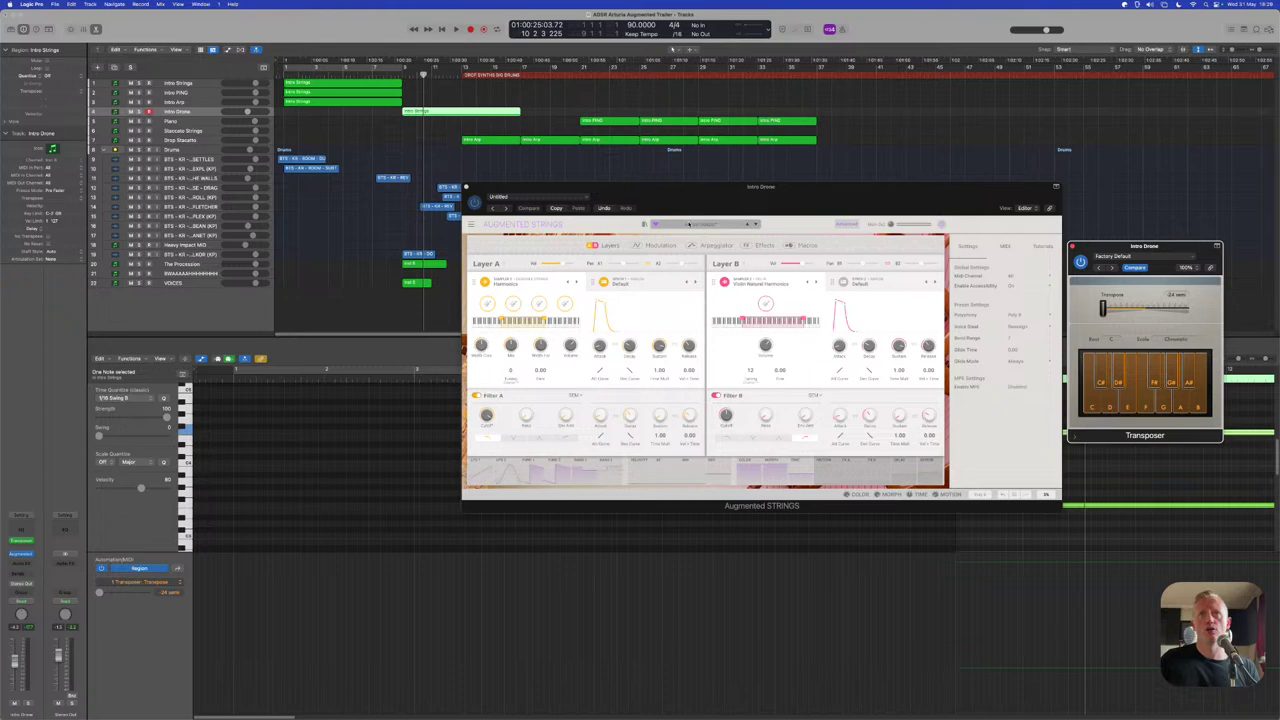
{"action": "left_click", "coordinate": [667, 224]}
{"action": "left_click", "coordinate": [647, 224]}
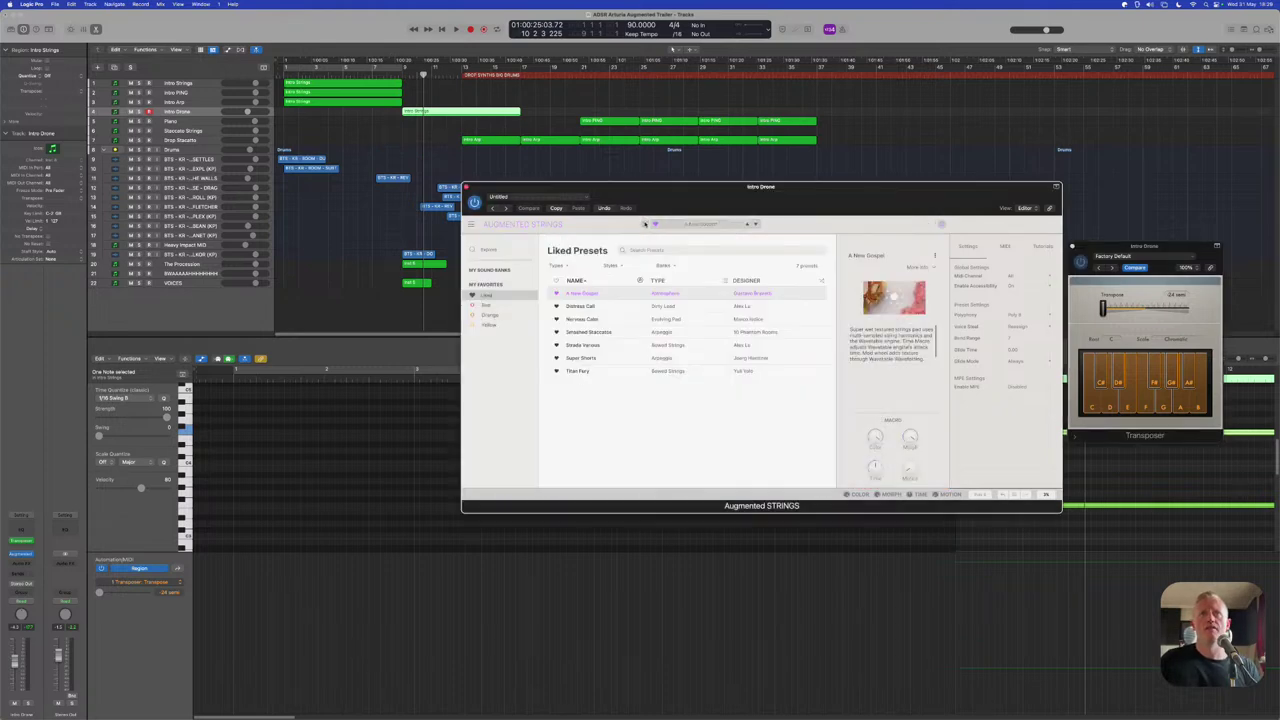
{"action": "left_click", "coordinate": [595, 346]}
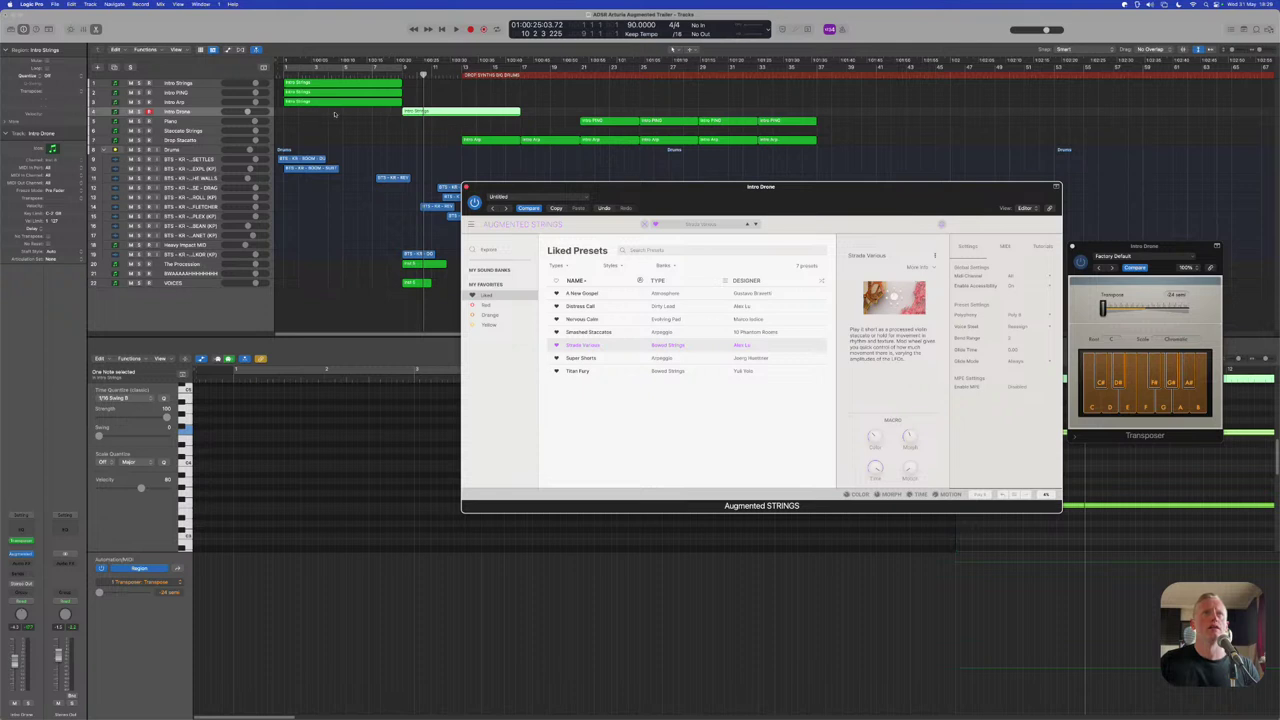
Set the playhead near the start of the intro and raise the Strada Various Morph macro to 1.00 while playing notes
{"action": "left_click_drag", "start_coordinate": [355, 75], "coordinate": [282, 75]}
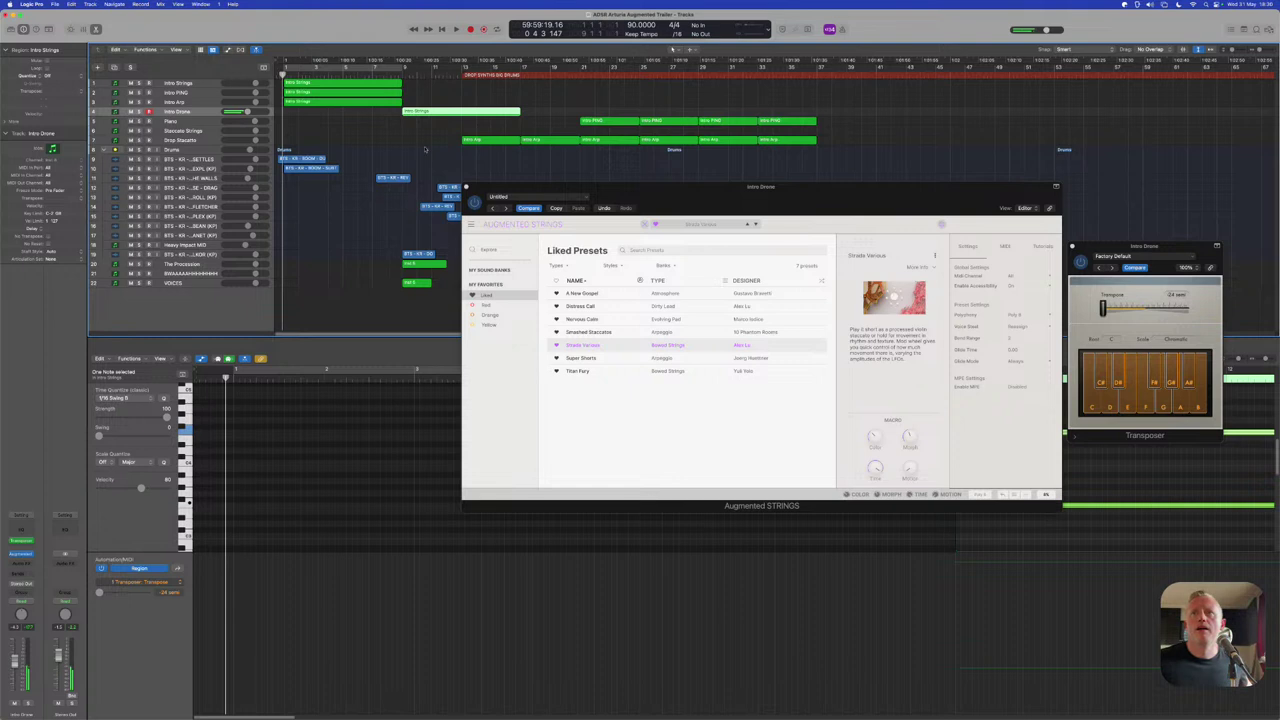
{"action": "left_click", "coordinate": [638, 290]}
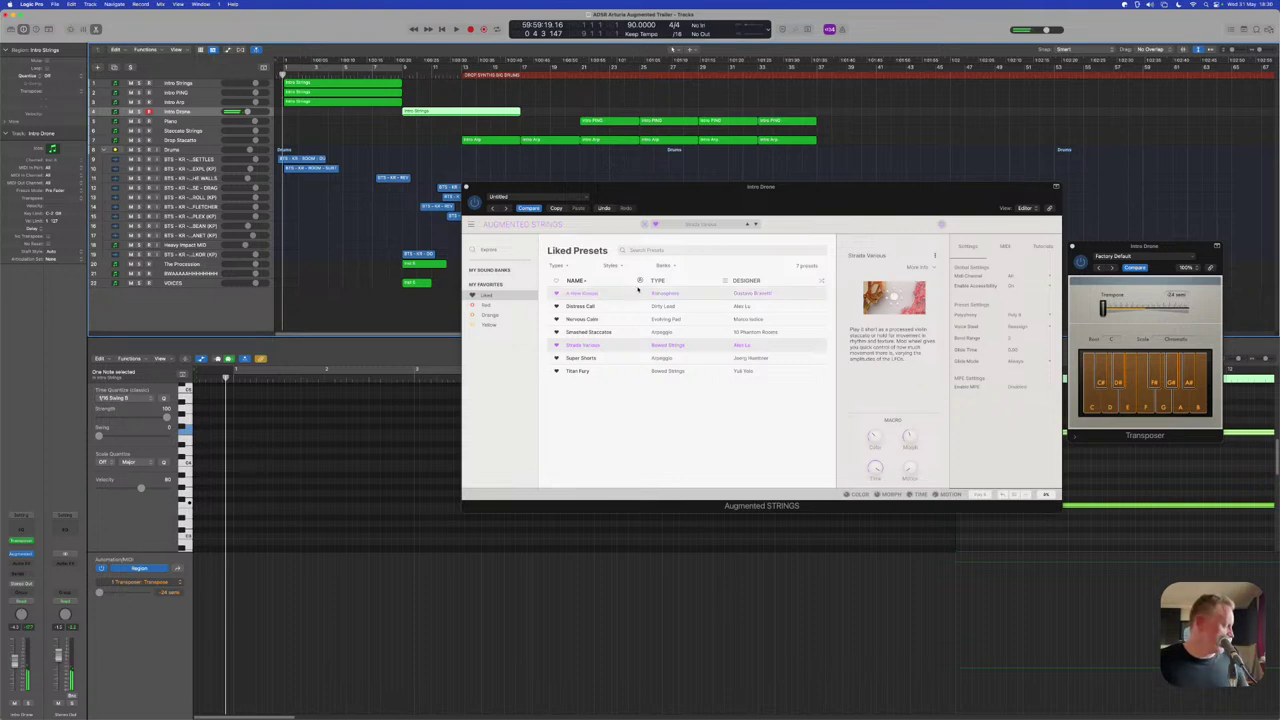
{"action": "left_click_drag", "start_coordinate": [922, 432], "coordinate": [907, 380]}
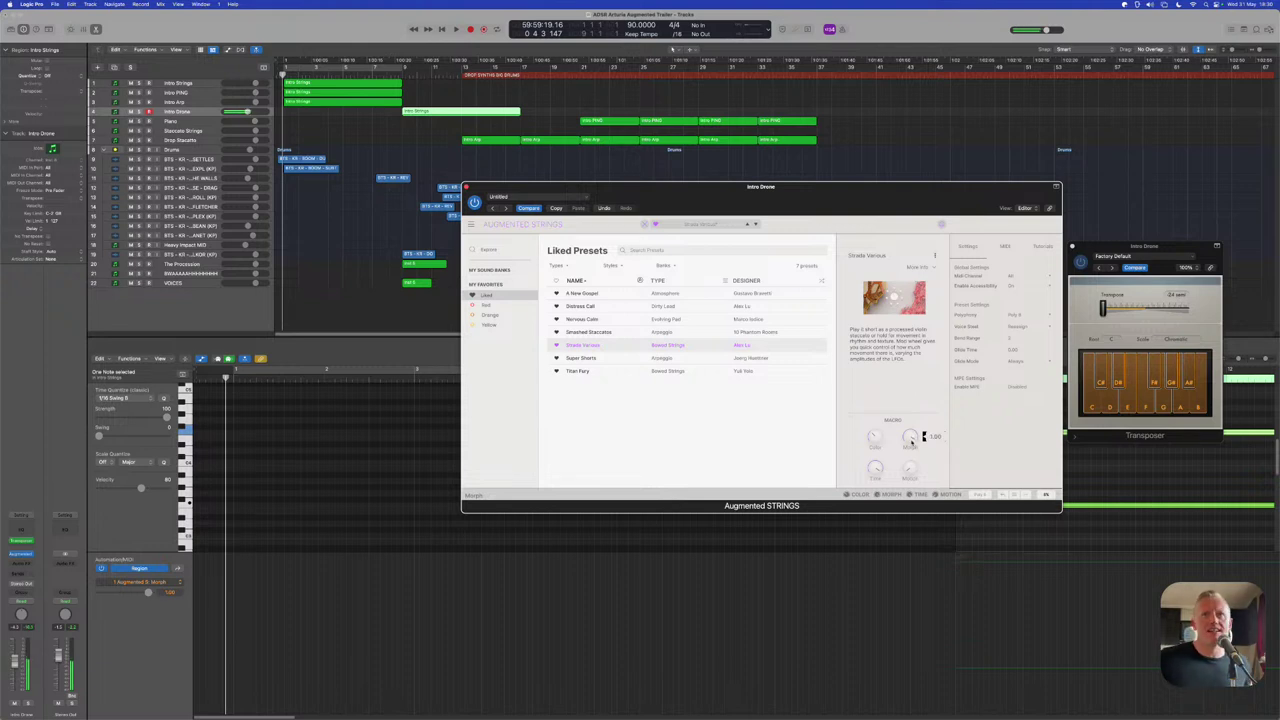
Try the Intro Drone's Transposer at 0 semitones and settle on -12 semitones while playing notes
{"action": "left_click_drag", "start_coordinate": [1103, 308], "coordinate": [1147, 310]}
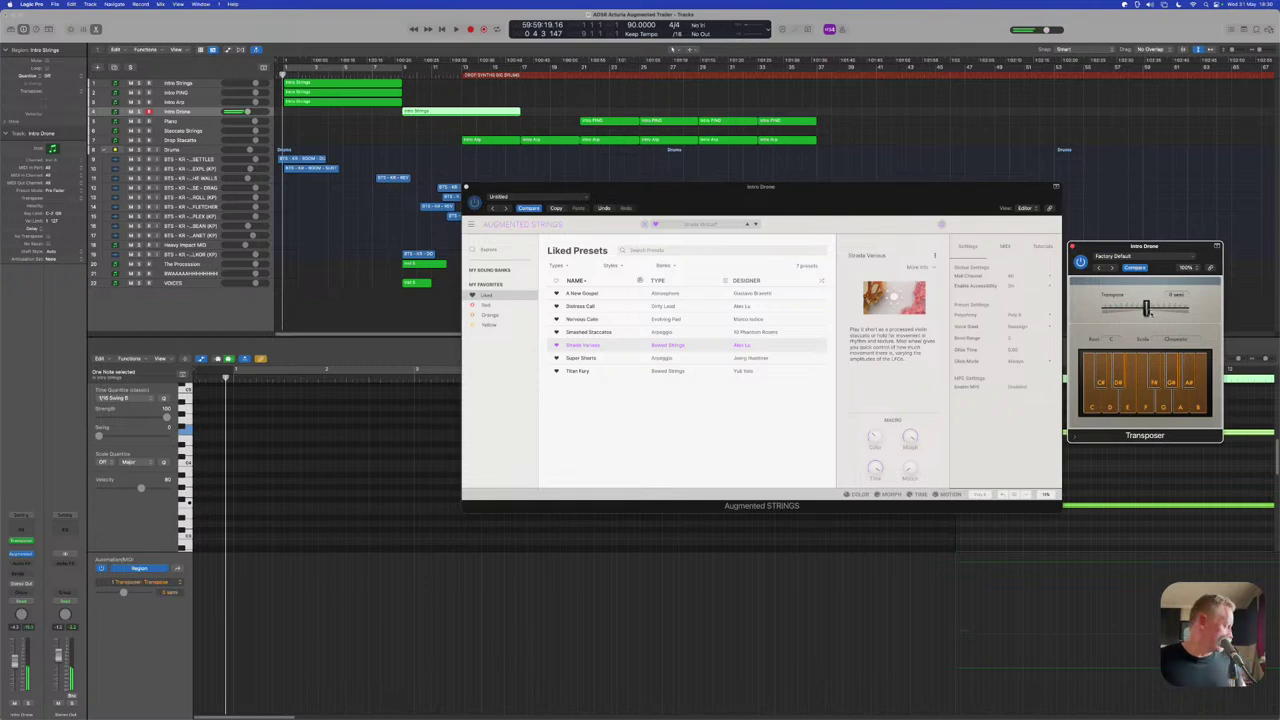
{"action": "left_click_drag", "start_coordinate": [1147, 310], "coordinate": [1128, 314]}
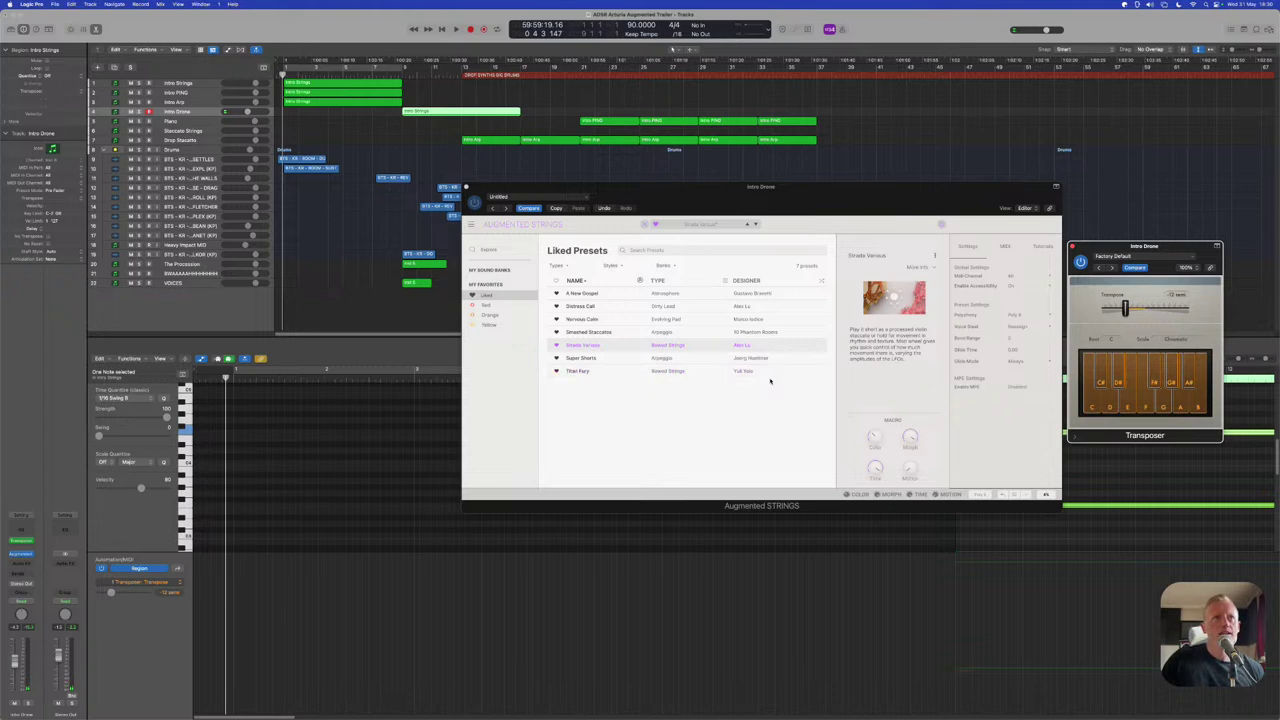
{"action": "left_click", "coordinate": [671, 362]}
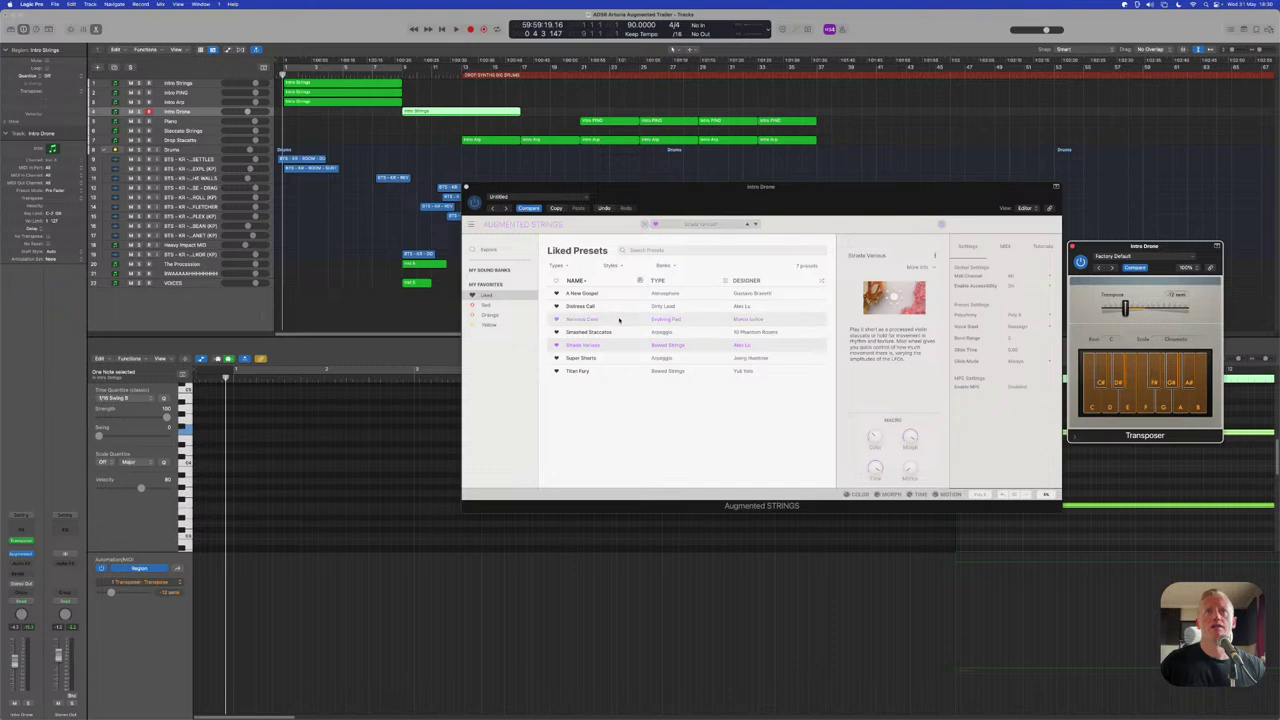
Load the liked A New Gospel preset on the Intro Drone and move its region back to bar 1
{"action": "left_click", "coordinate": [600, 293]}
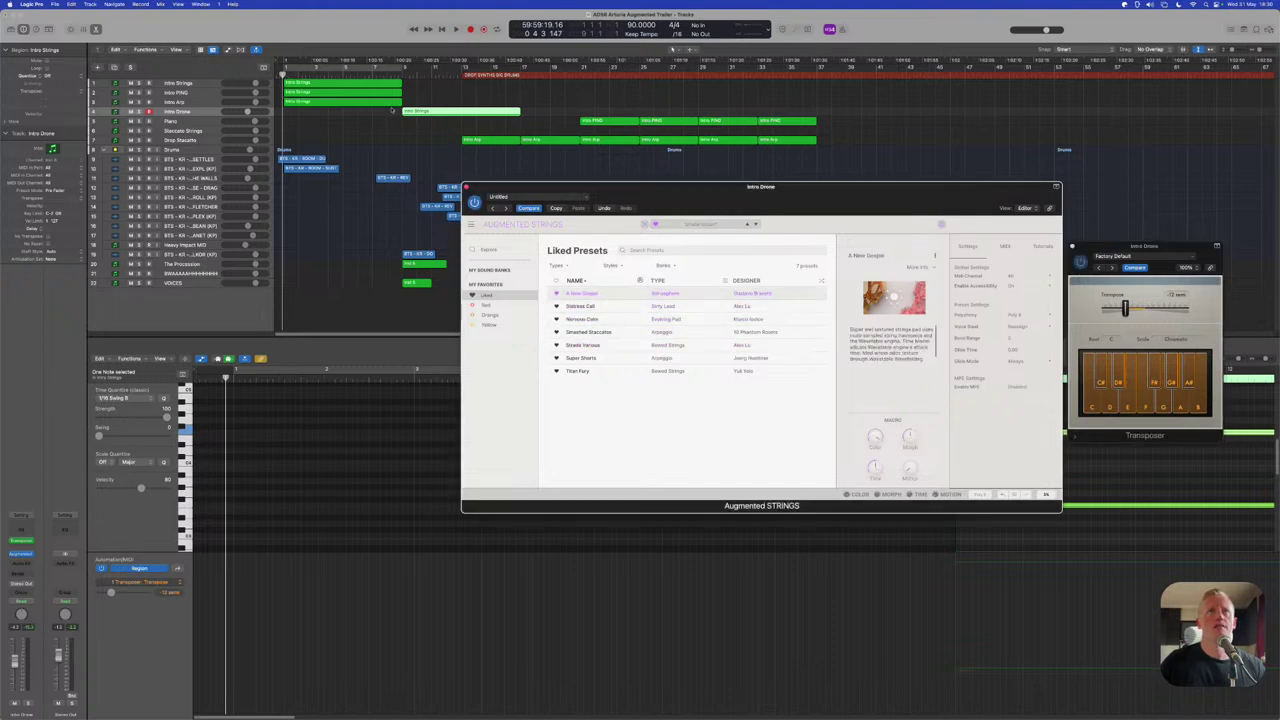
{"action": "left_click_drag", "start_coordinate": [408, 111], "coordinate": [289, 111]}
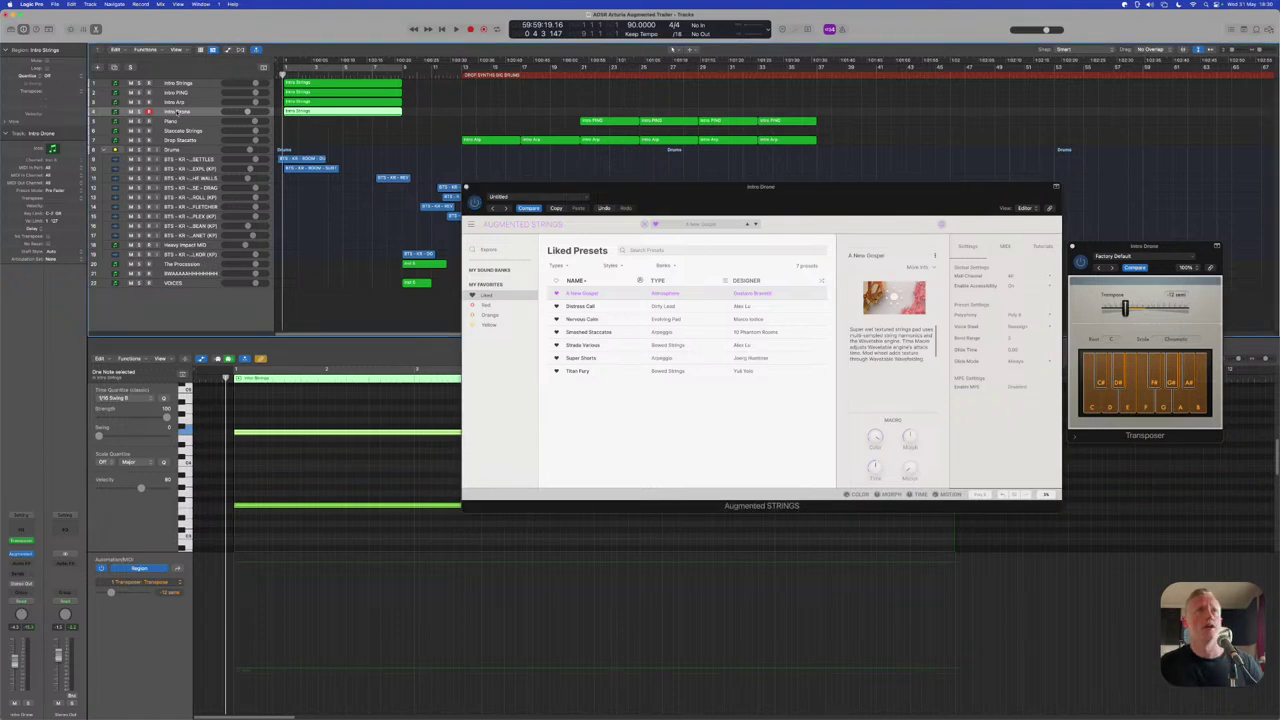
Duplicate the Intro Drone track with its instrument and effect settings
{"action": "key", "text": "super+d"}
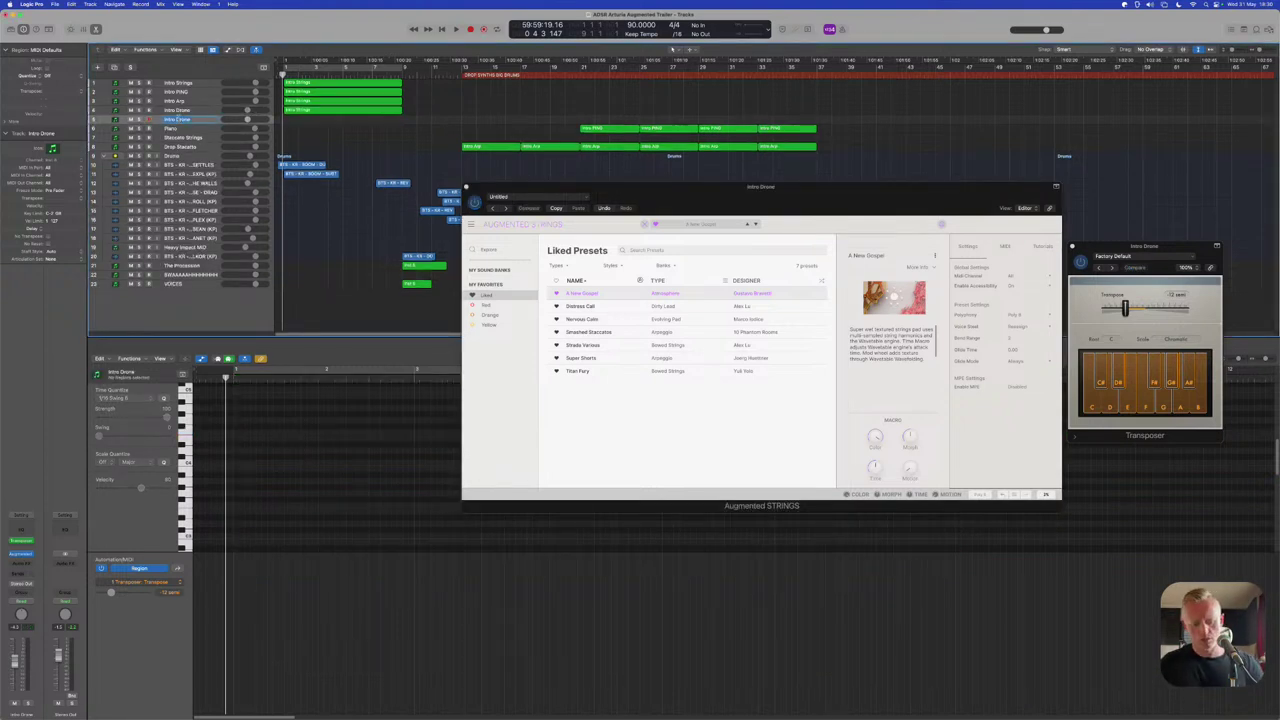
Rename the duplicated drone track Texture Drone and create an empty MIDI region on it at bar 1
{"action": "double_click", "coordinate": [176, 119]}
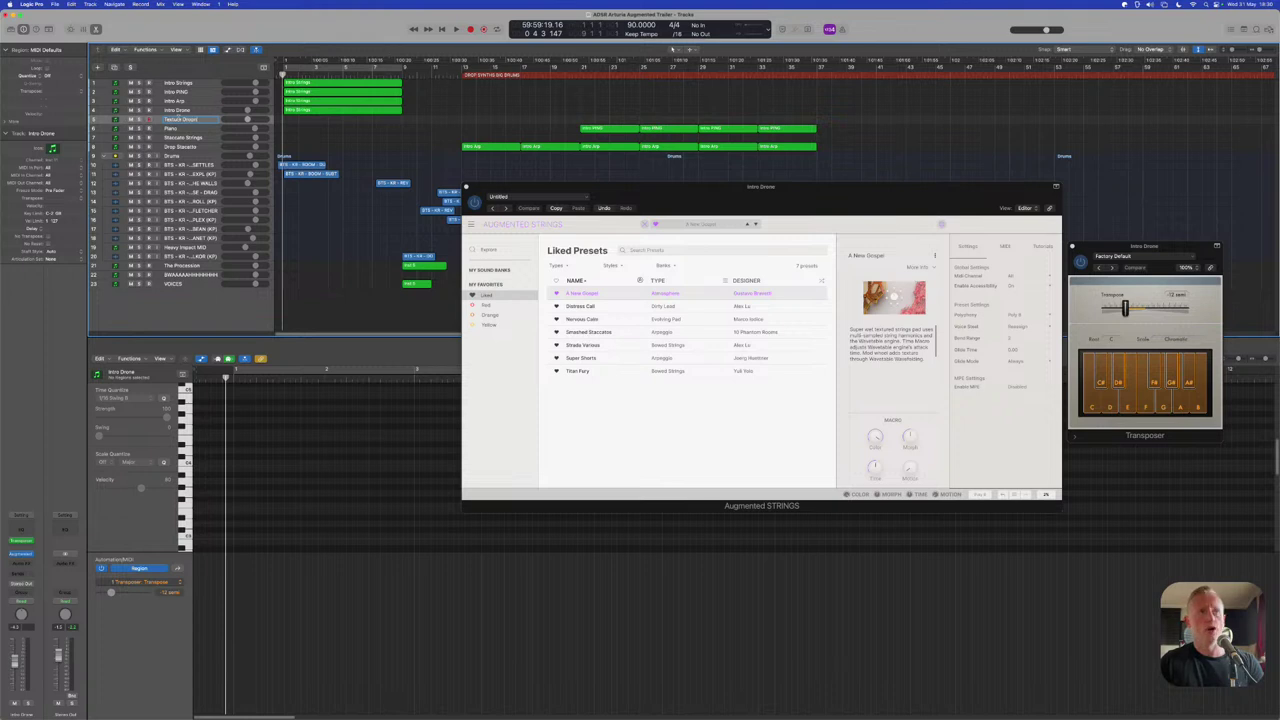
{"action": "key", "text": "Return"}
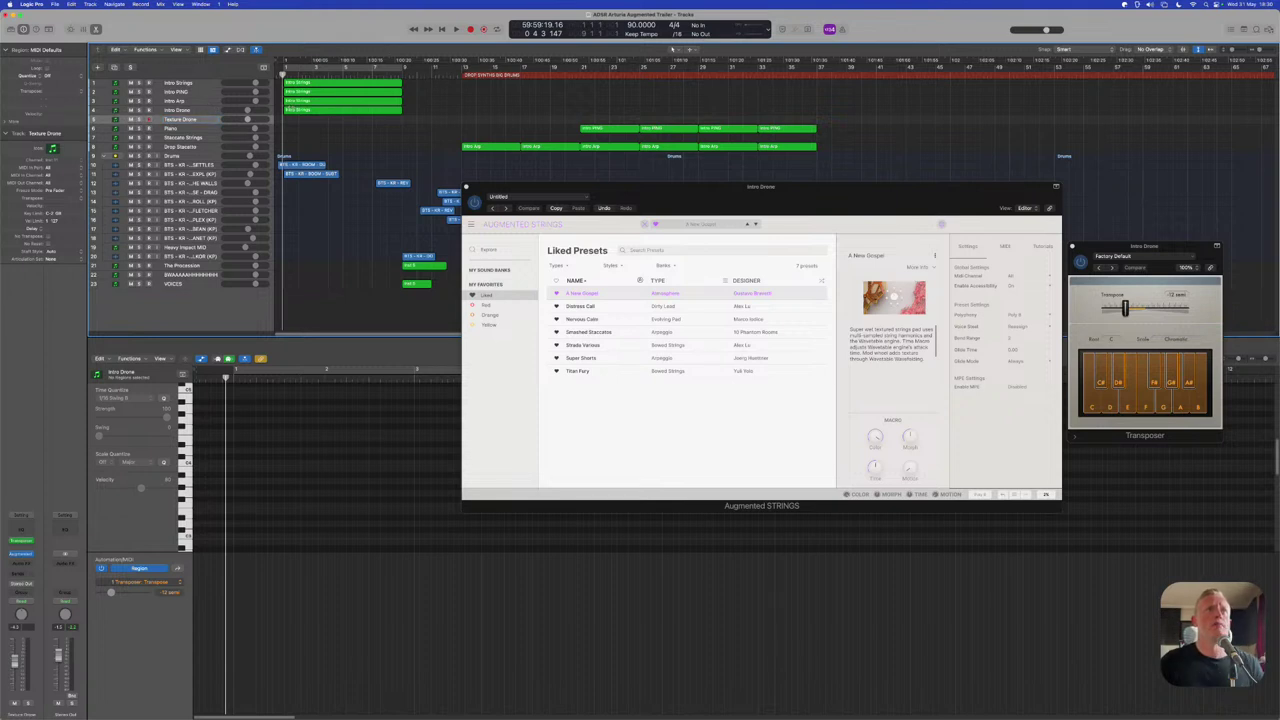
{"action": "left_click", "coordinate": [320, 109]}
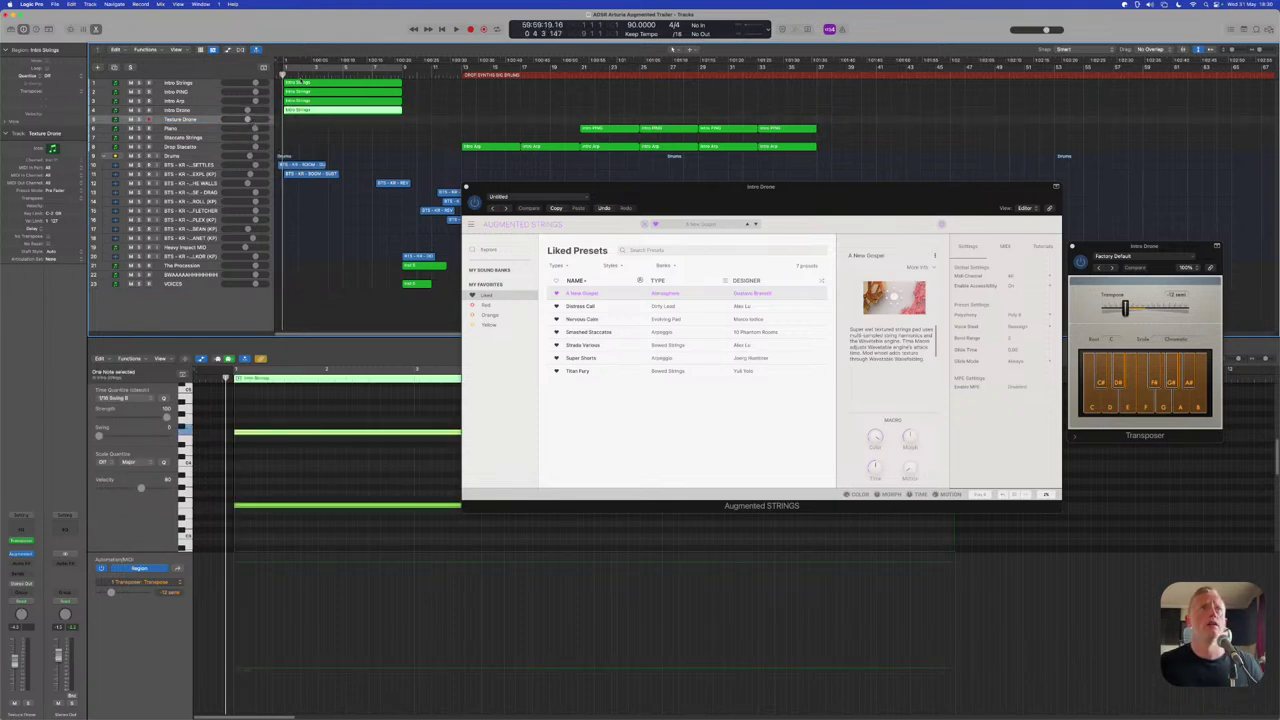
{"action": "right_click", "coordinate": [294, 121]}
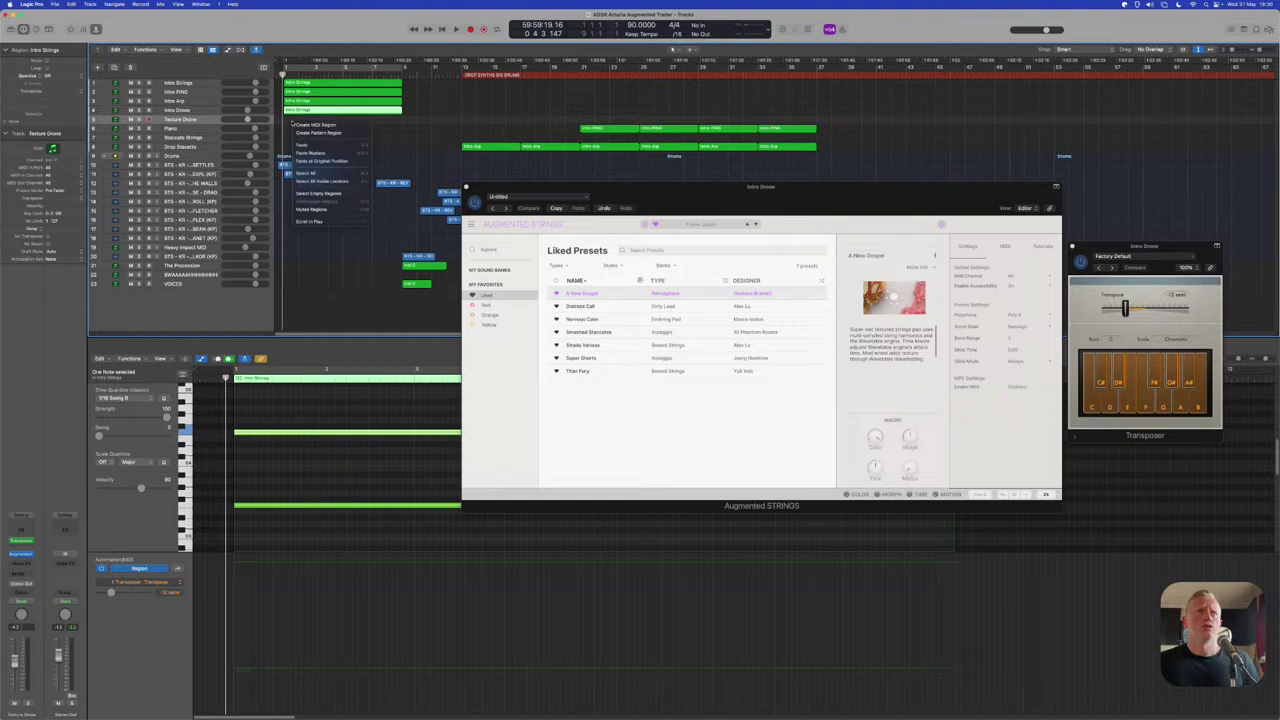
{"action": "left_click", "coordinate": [312, 124]}
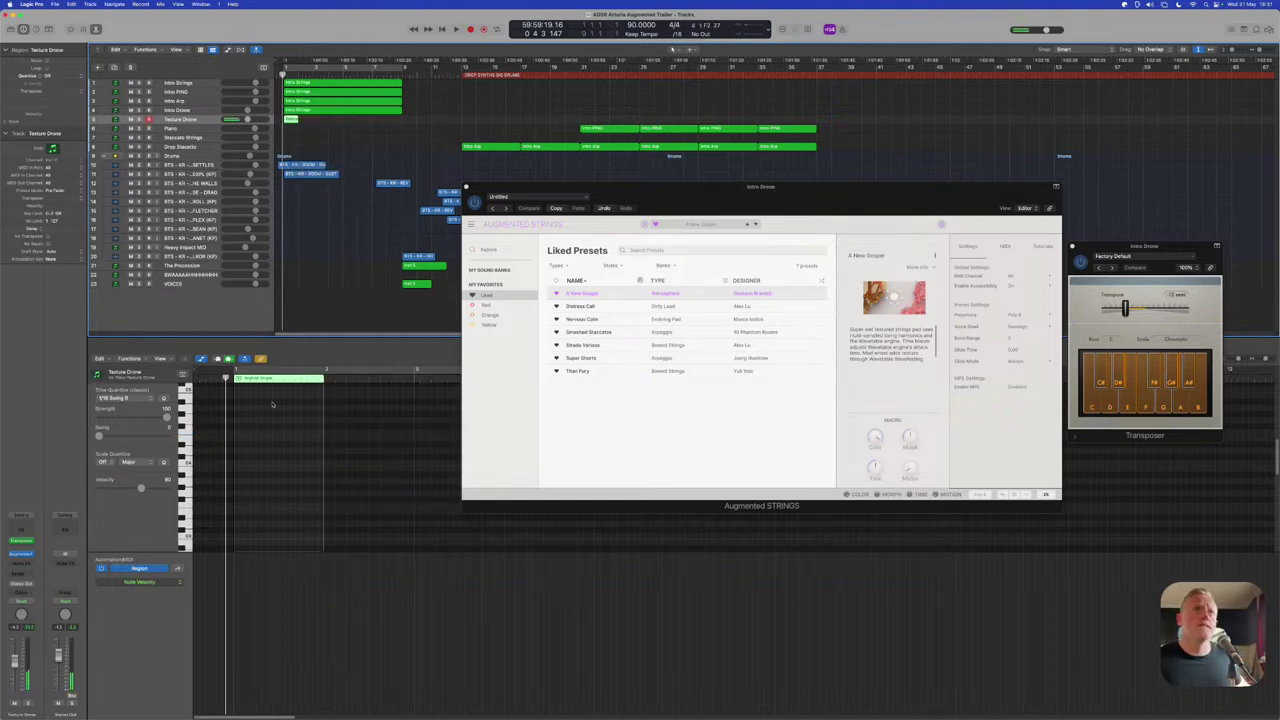
Leave the Intro Drone on A New Gospel, and load the liked Strada Various preset in the Texture Drone's Augmented STRINGS with plug-in window linking enabled
{"action": "left_click", "coordinate": [602, 344]}
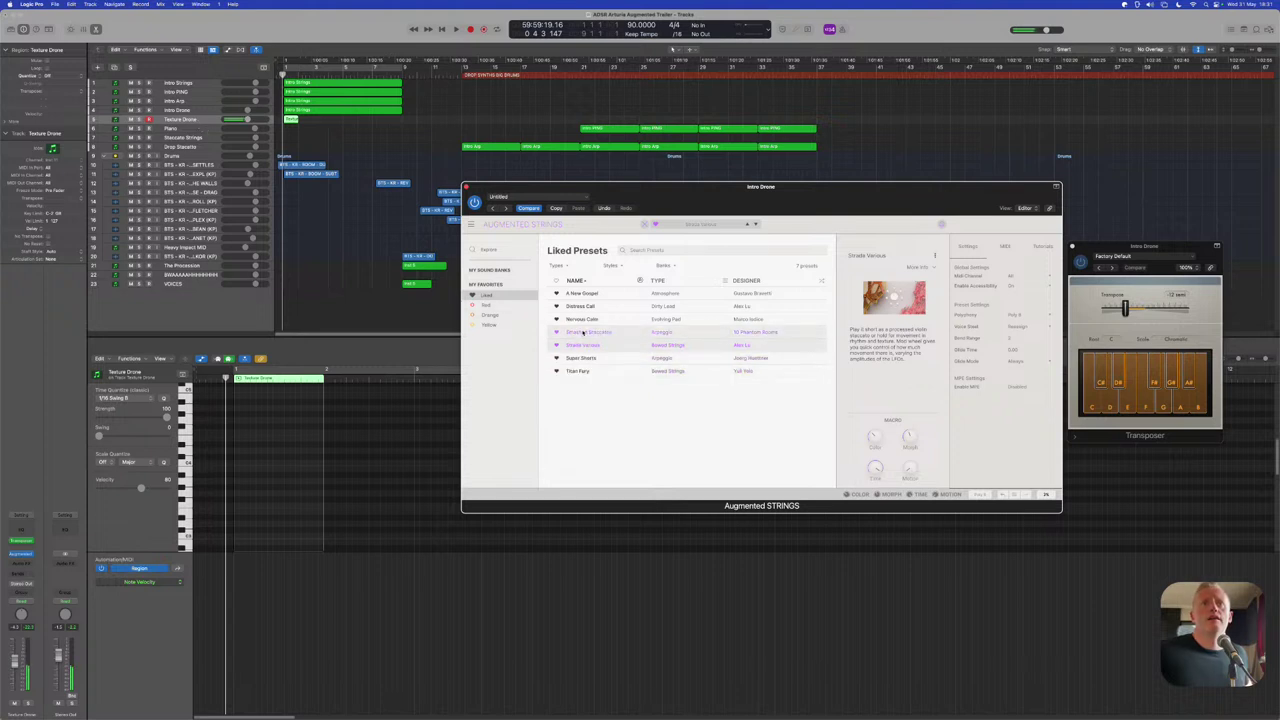
{"action": "left_click", "coordinate": [581, 293]}
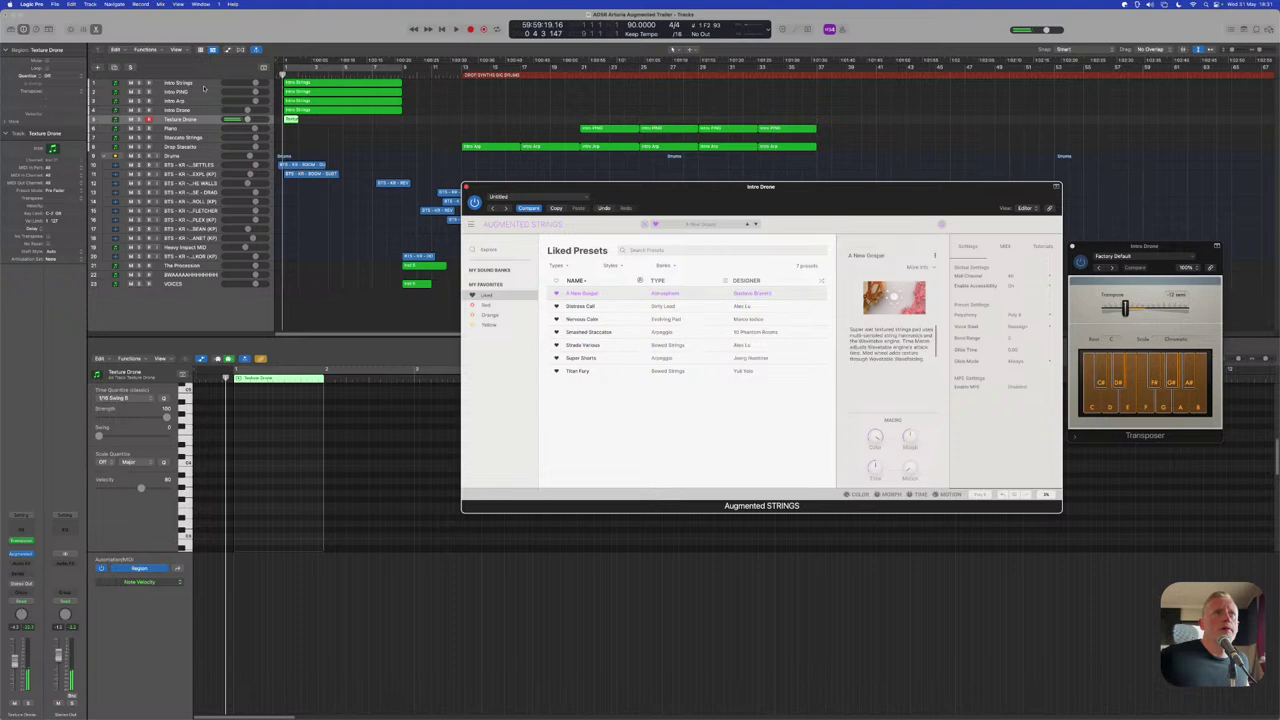
{"action": "left_click", "coordinate": [1049, 207]}
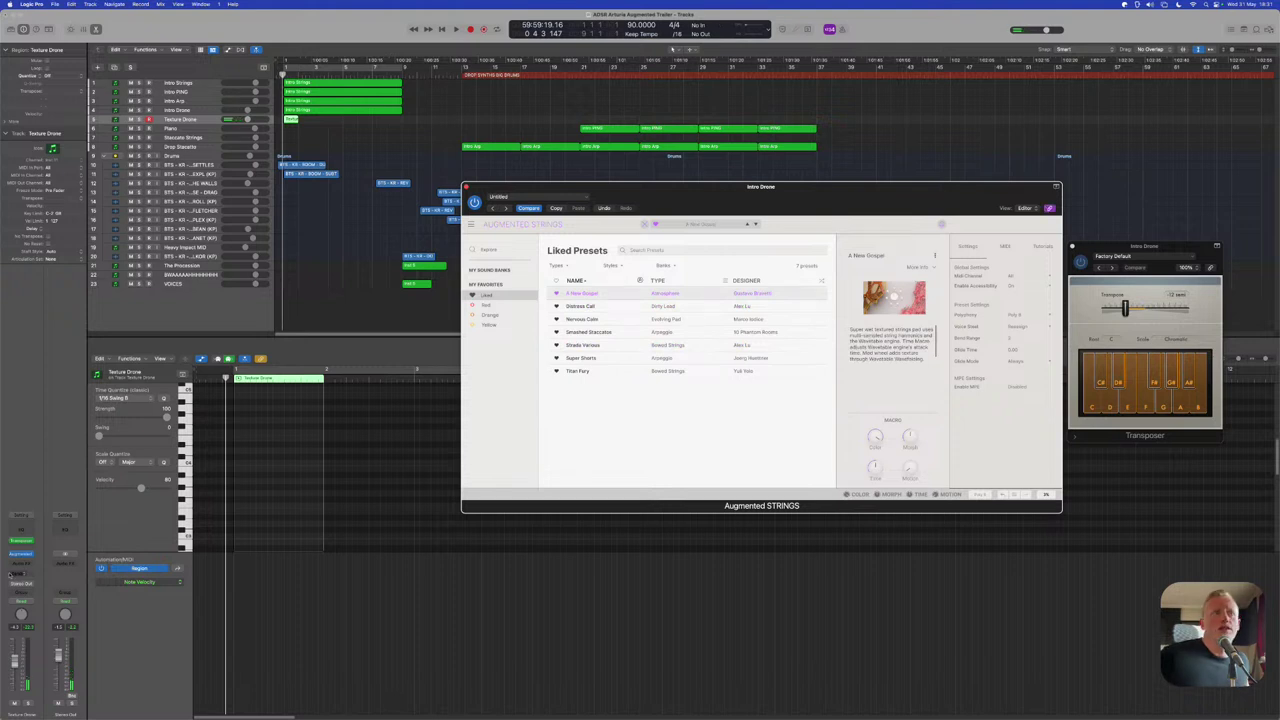
{"action": "left_click", "coordinate": [20, 553]}
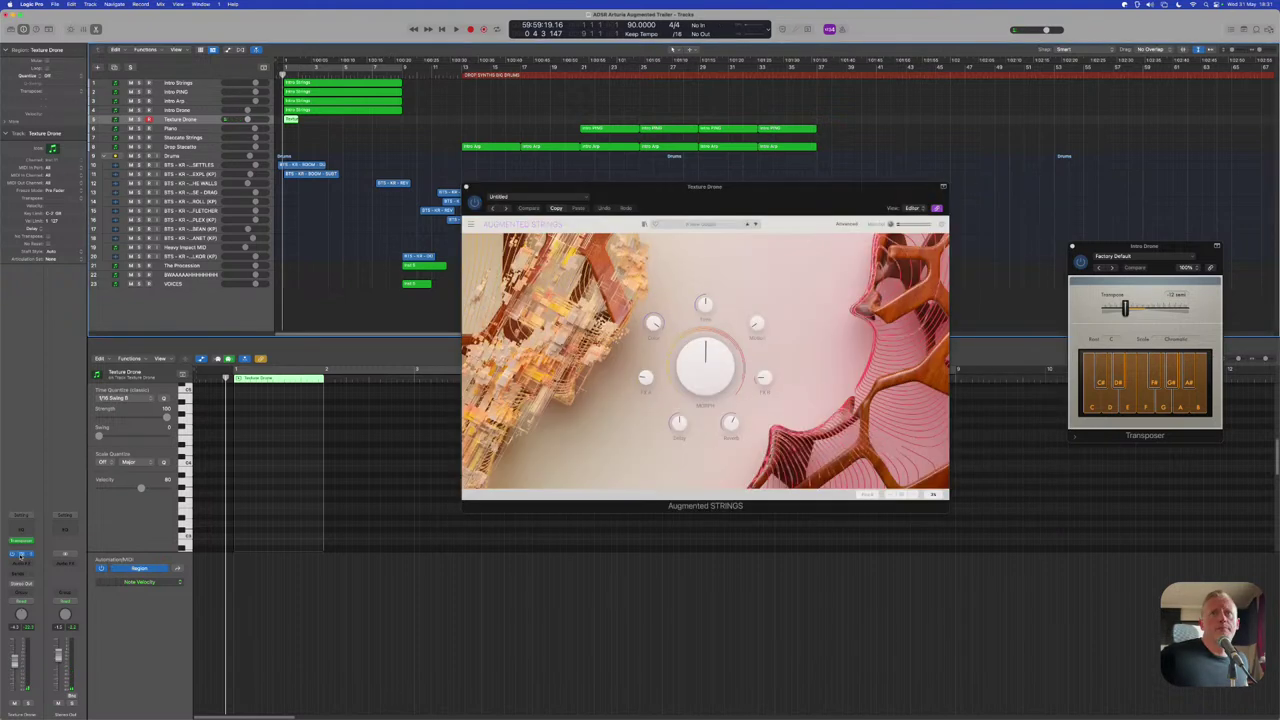
{"action": "left_click", "coordinate": [644, 224]}
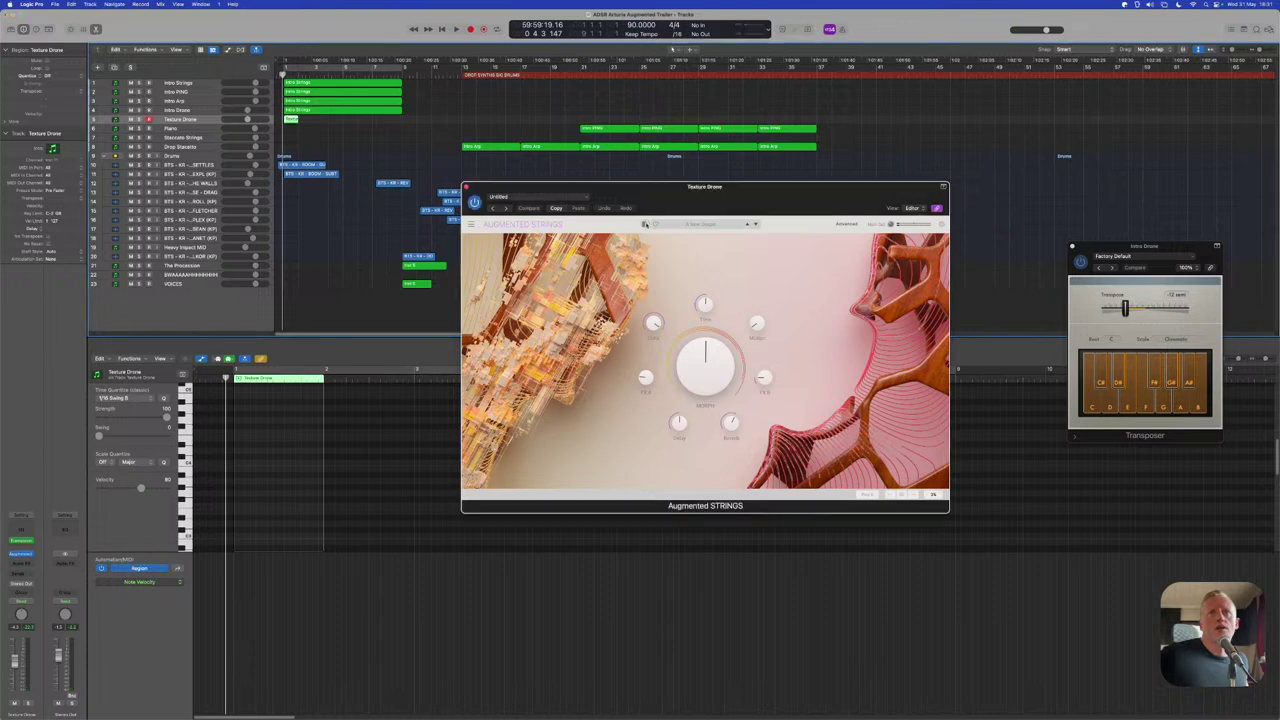
{"action": "left_click", "coordinate": [487, 296]}
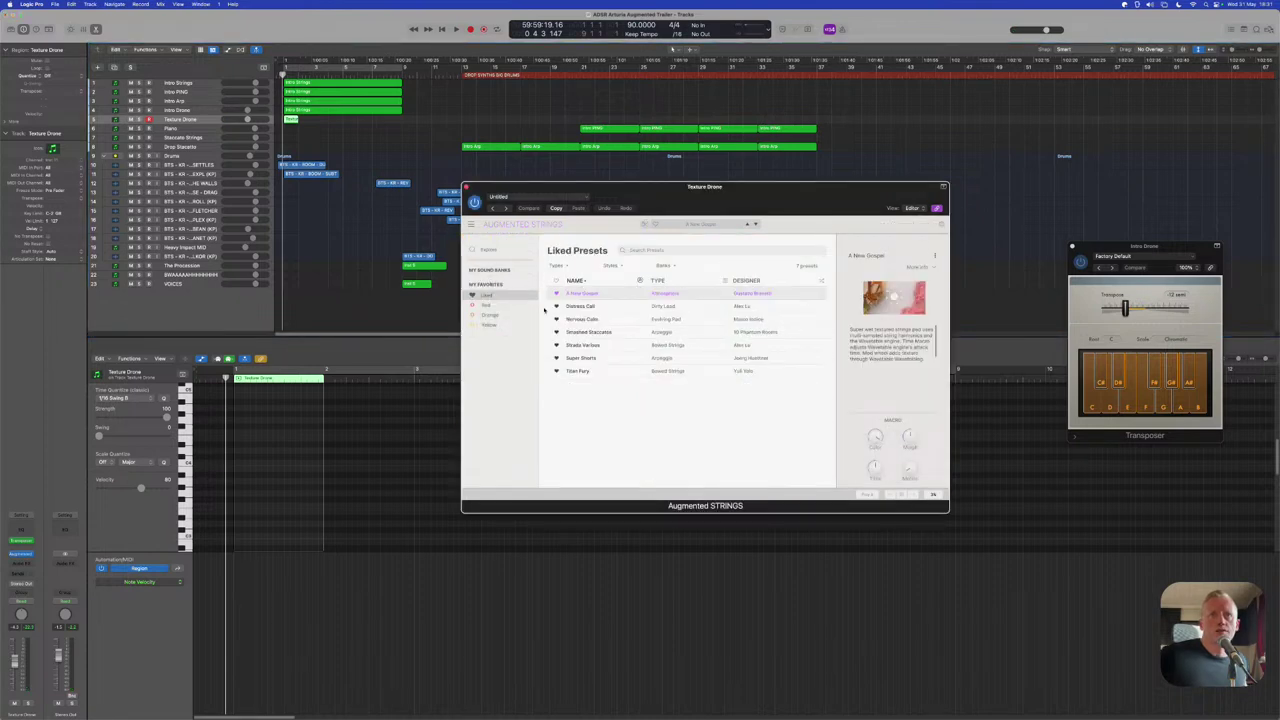
{"action": "left_click", "coordinate": [578, 346]}
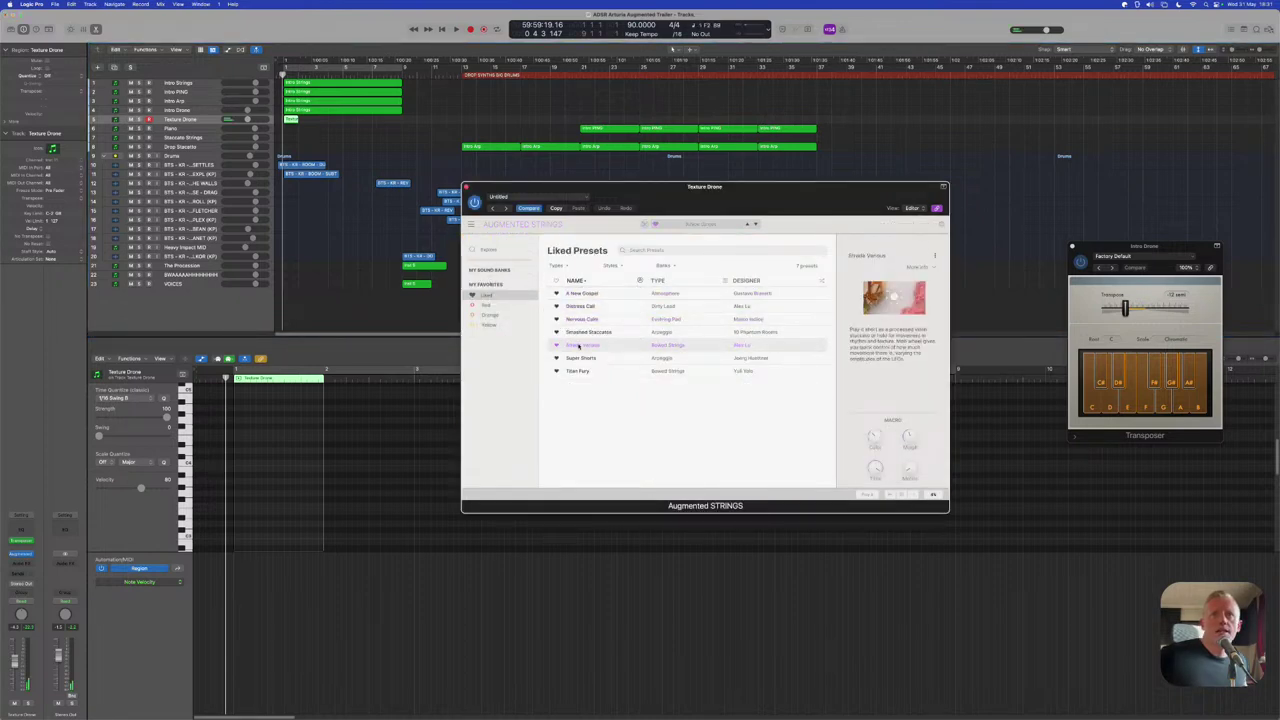
Adjust the Texture Drone's Augmented Strings macros: turn Motion down, set Color to 1.00 and raise Morph
{"action": "left_click", "coordinate": [912, 467]}
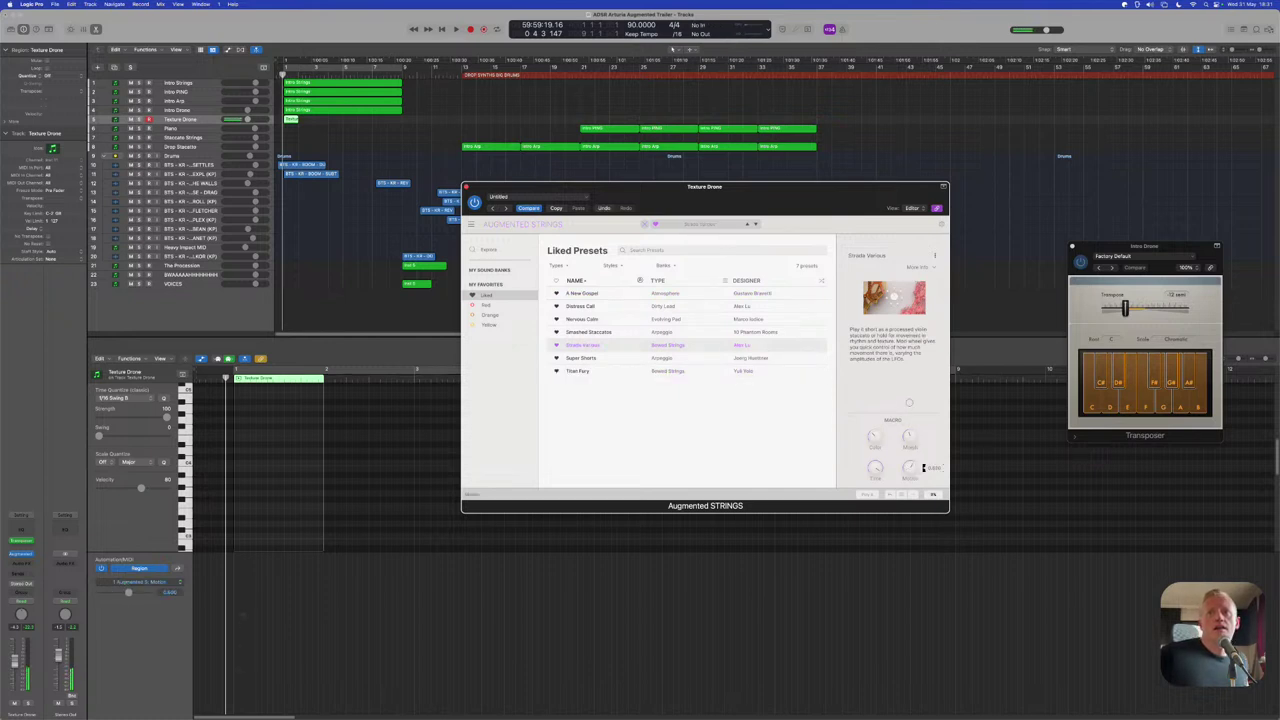
{"action": "left_click_drag", "start_coordinate": [923, 467], "coordinate": [923, 482]}
{"action": "left_click", "coordinate": [876, 439]}
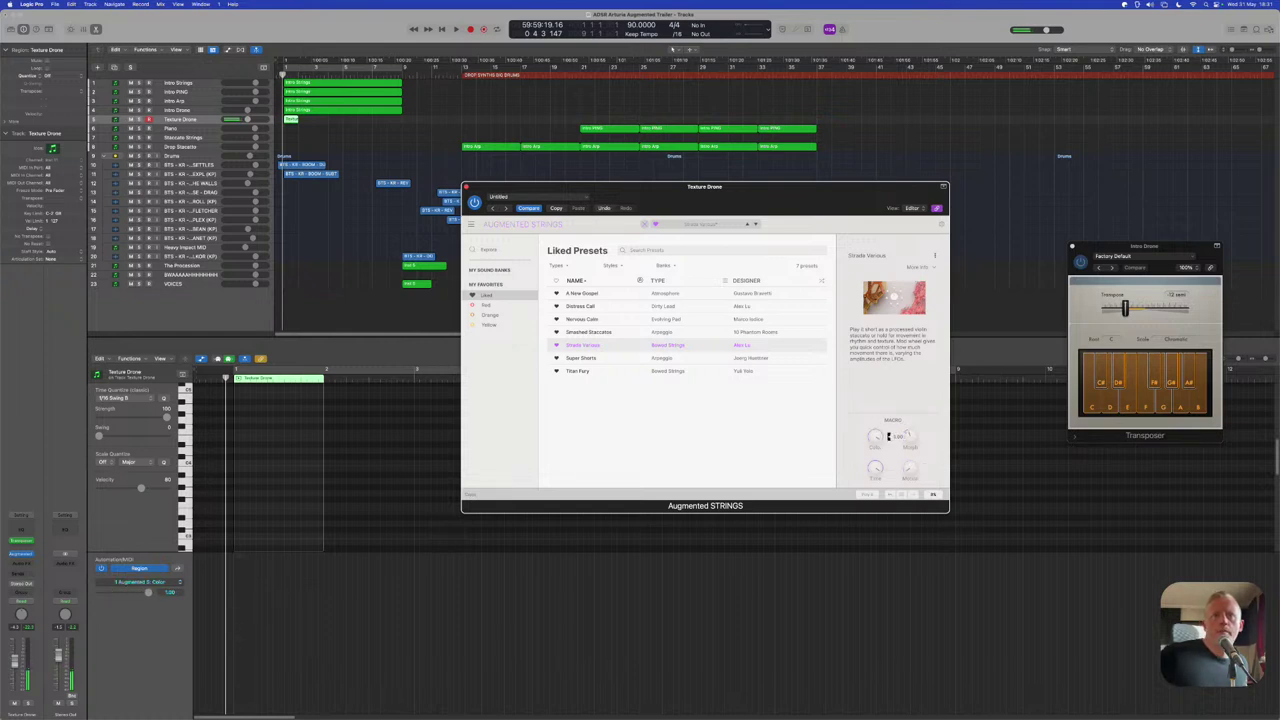
{"action": "left_click", "coordinate": [912, 437]}
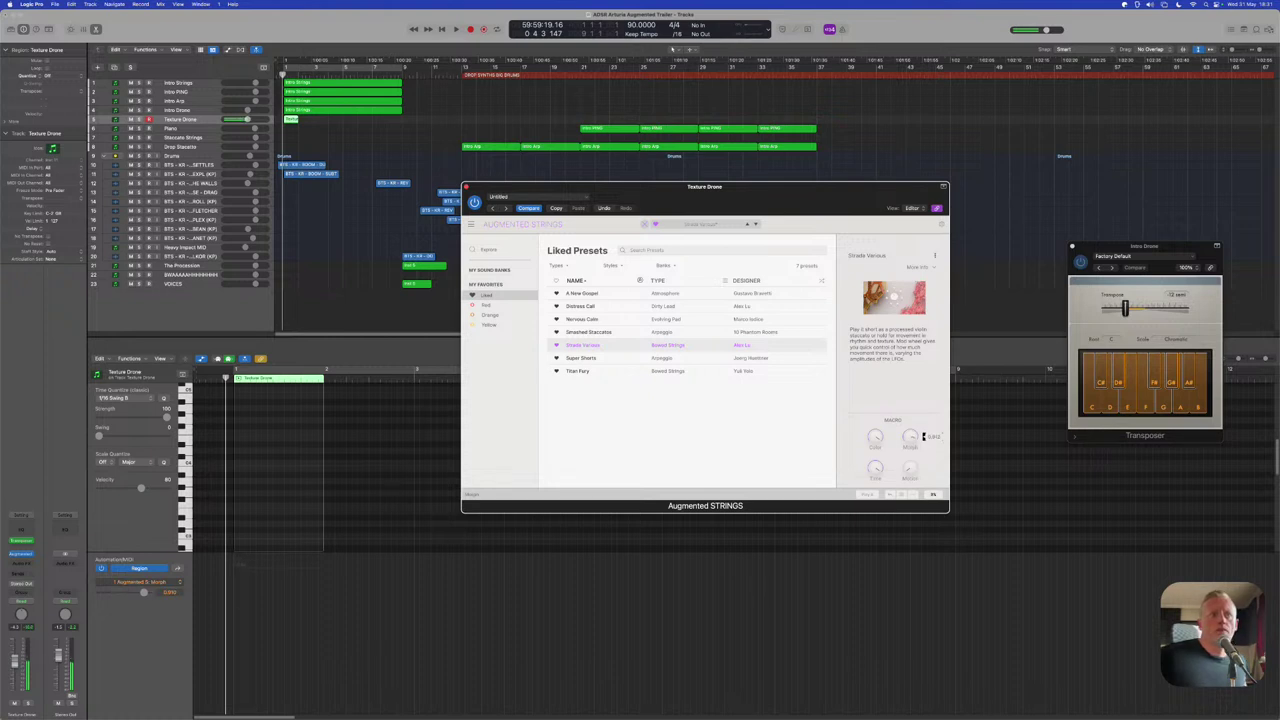
Add a Channel EQ with a low cut at about 408 Hz to Texture Drone and lower the track volume to -10.6 dB
{"action": "left_click", "coordinate": [20, 560]}
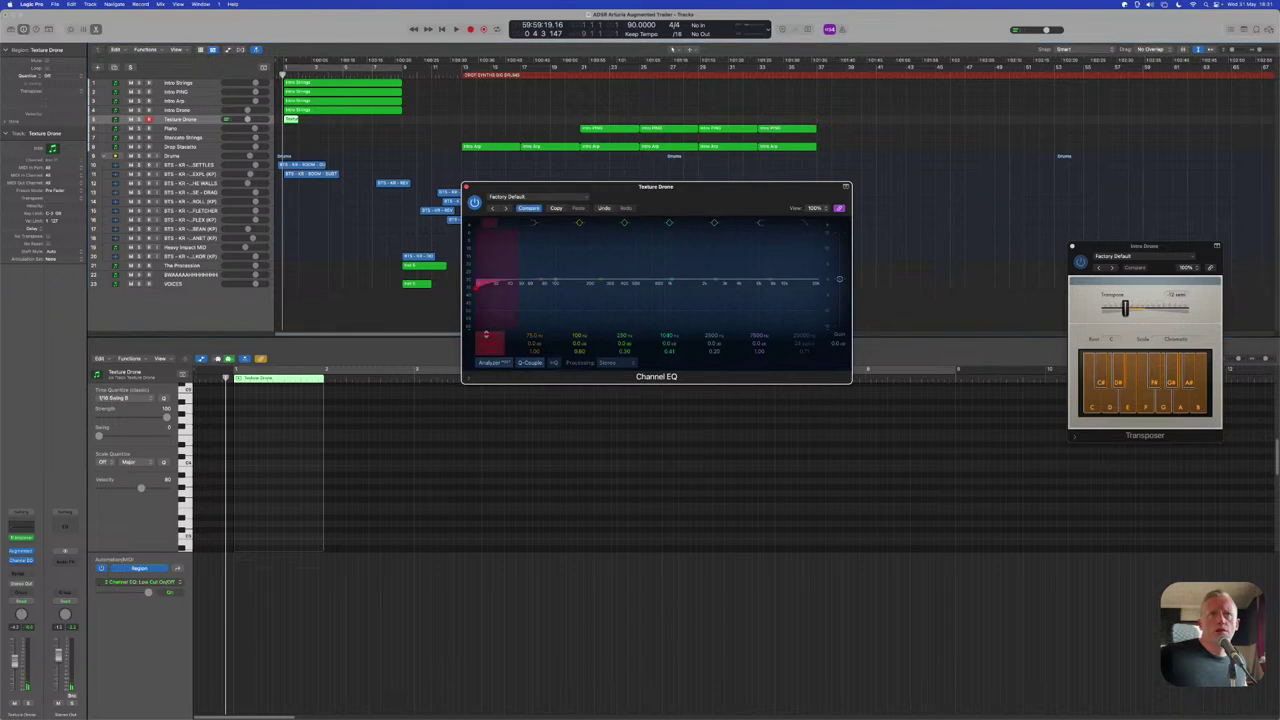
{"action": "scroll", "coordinate": [486, 333], "scroll_direction": "up", "scroll_amount": 10}
{"action": "scroll", "coordinate": [486, 333], "scroll_direction": "up", "scroll_amount": 8}
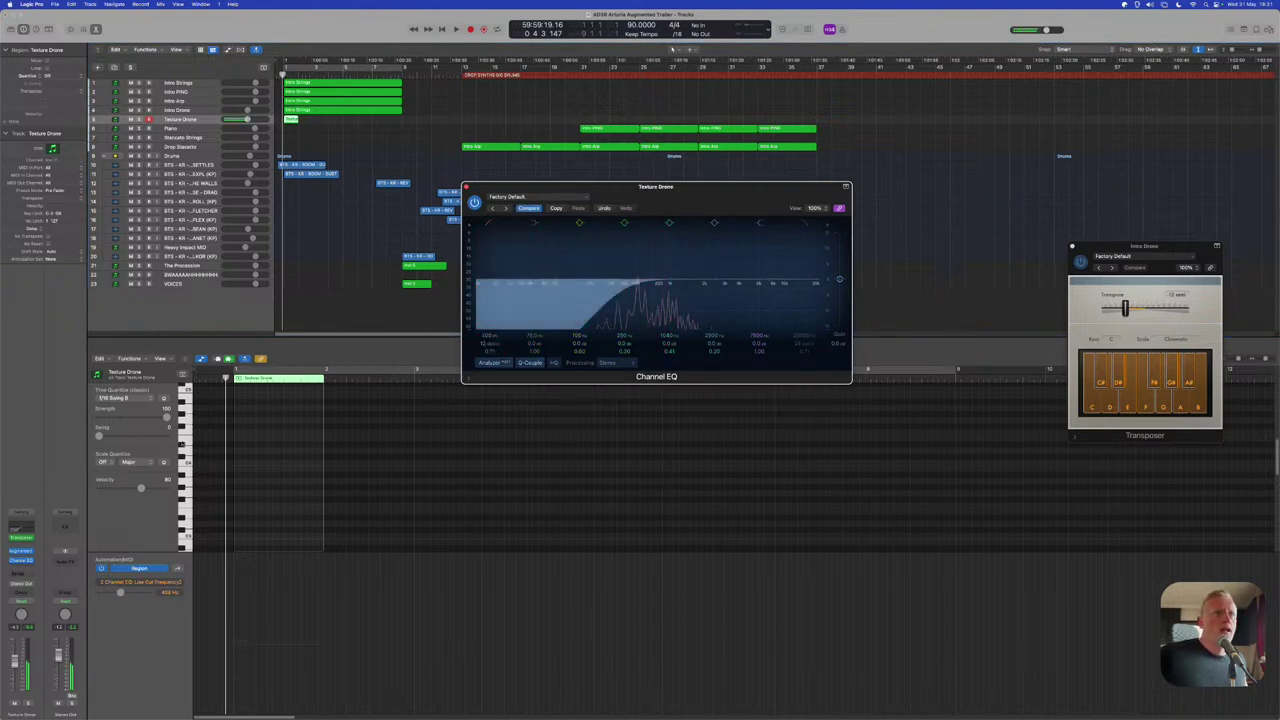
{"action": "left_click_drag", "start_coordinate": [15, 660], "coordinate": [16, 685]}
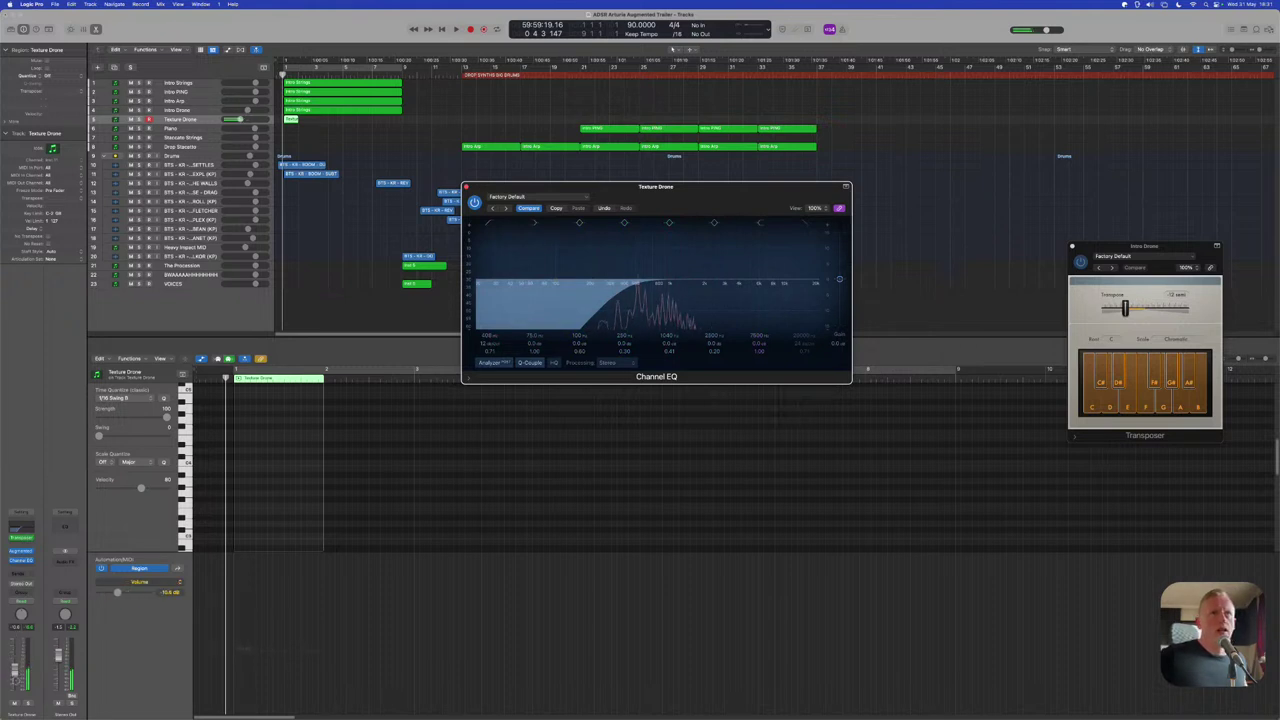
Draw one low note from bar 1 to bar 9 in the Texture Drone region and extend the region to match
{"action": "left_click", "coordinate": [268, 331]}
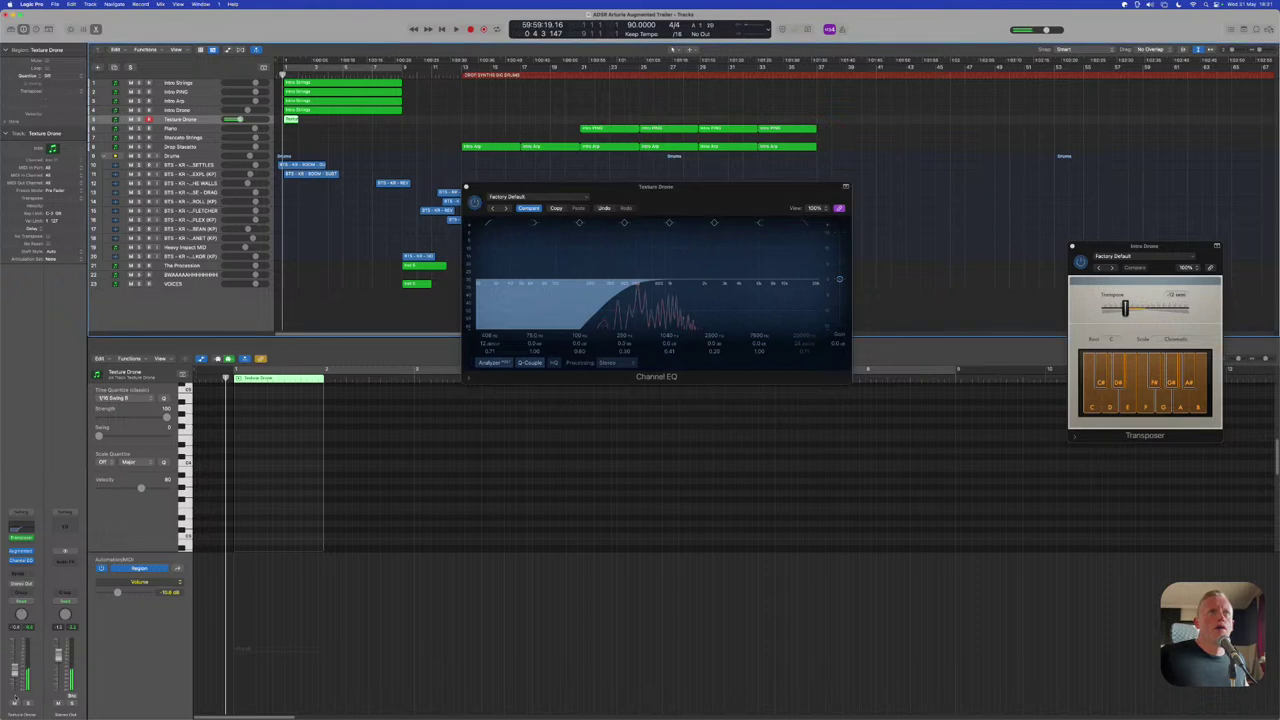
{"action": "scroll", "coordinate": [279, 516], "scroll_direction": "down", "scroll_amount": 2}
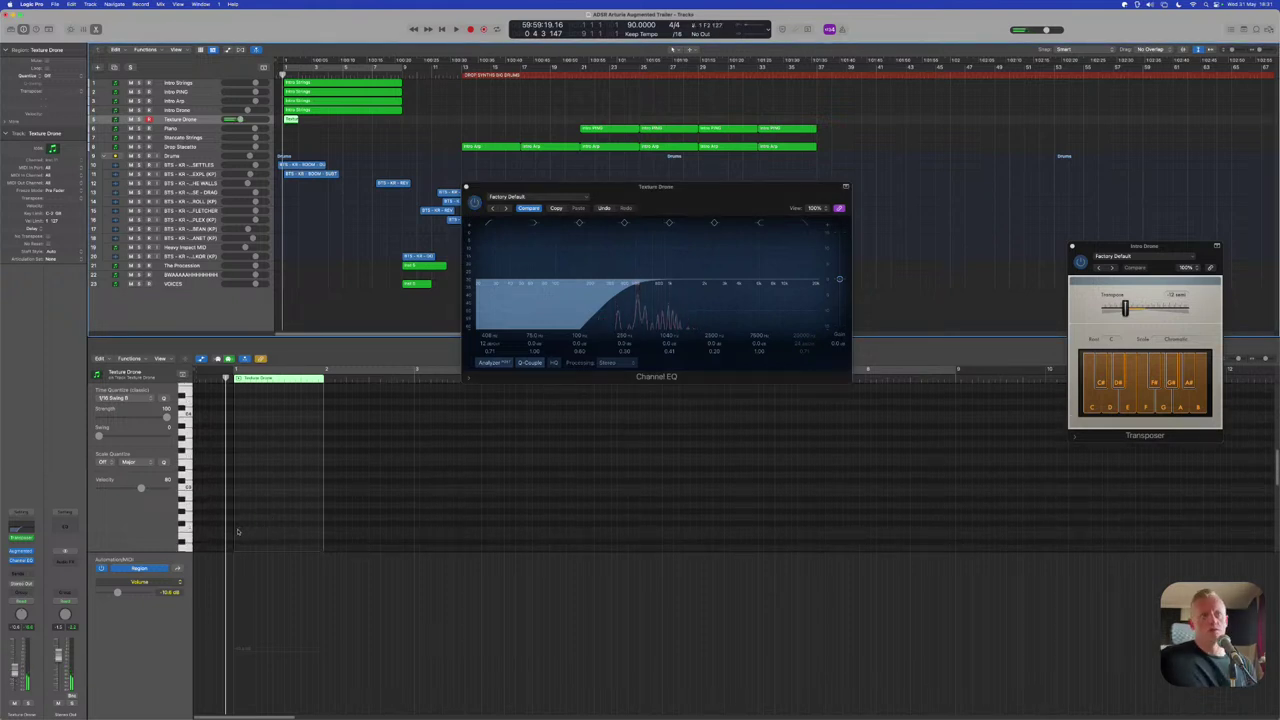
{"action": "left_click", "coordinate": [237, 531]}
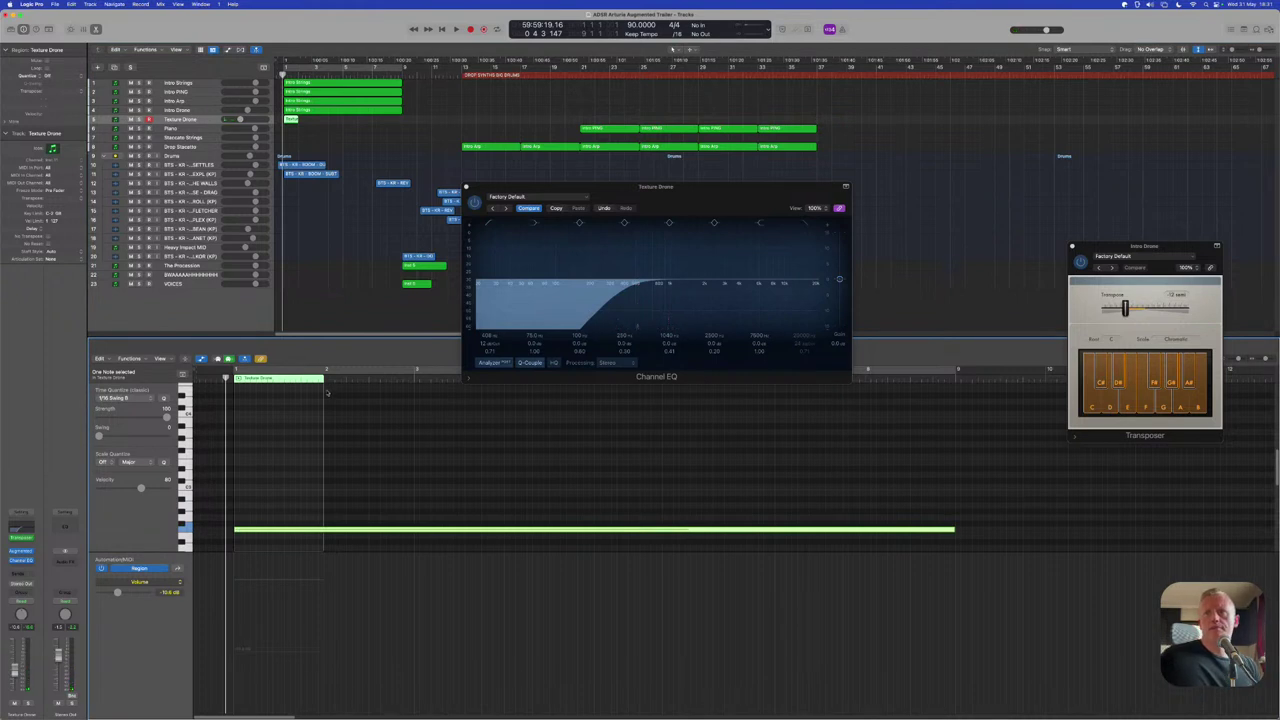
{"action": "left_click_drag", "start_coordinate": [324, 384], "coordinate": [953, 498]}
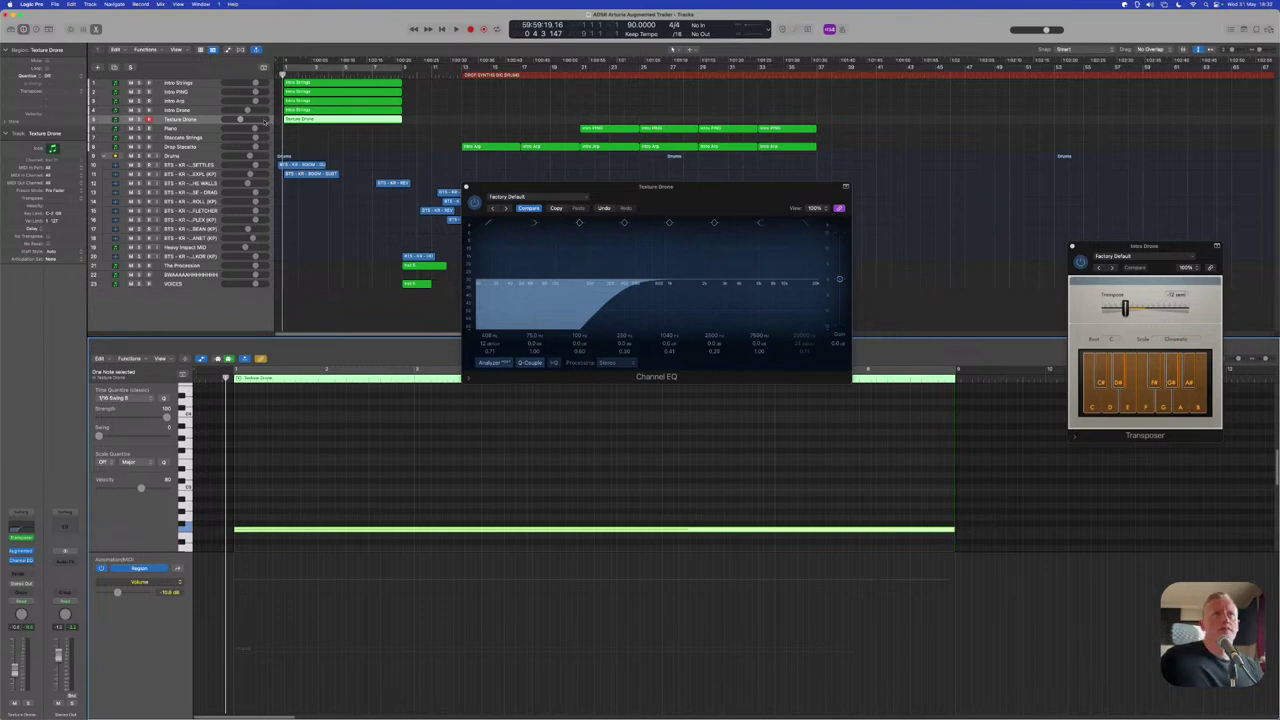
Play back the intro and reduce the Texture Drone volume to -13.0 dB
{"action": "key", "text": "space"}
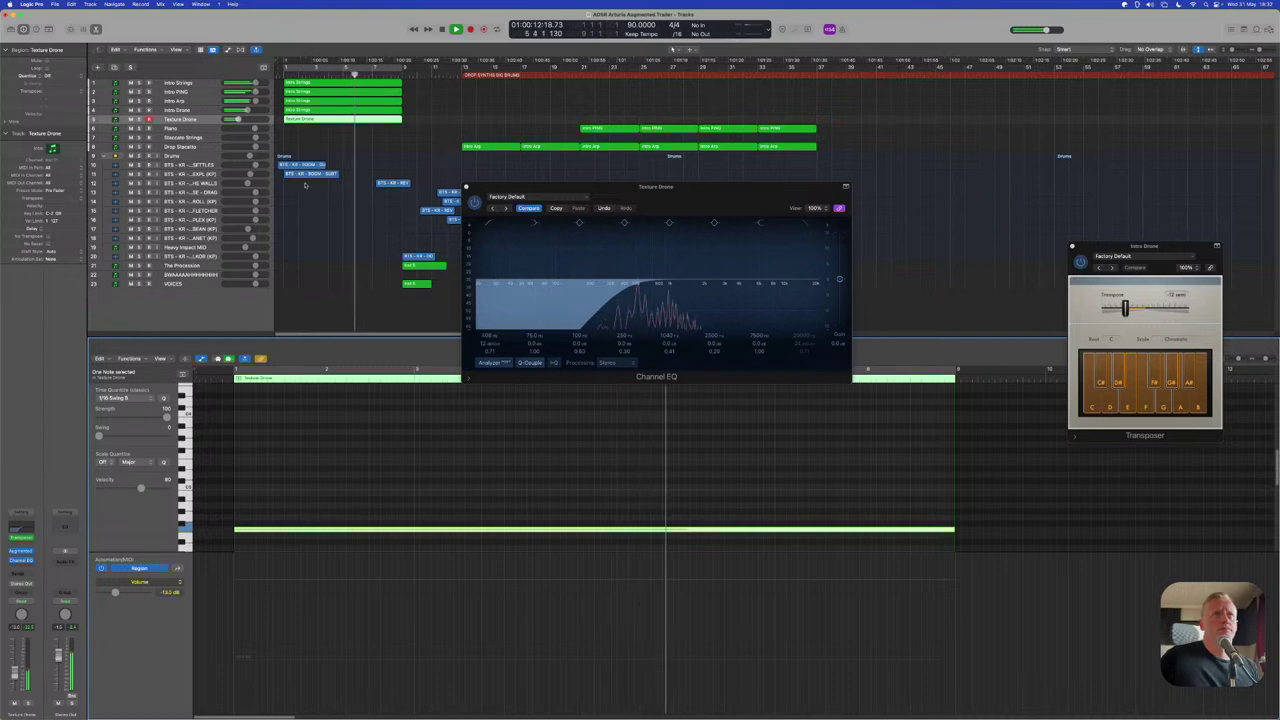
{"action": "left_click", "coordinate": [305, 191]}
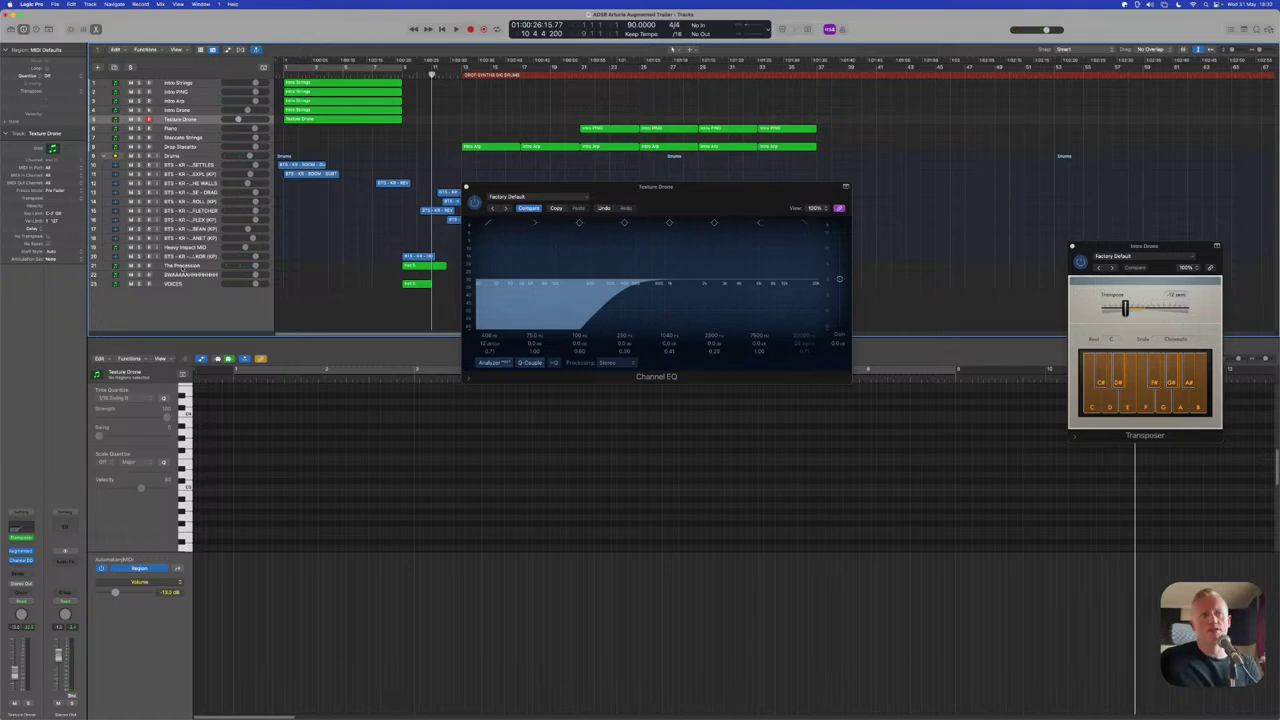
Close the piano roll, select The Procession track and show its Augmented Brass instrument instead of the Compressor, clear of the track's regions
{"action": "key", "text": "e"}
{"action": "left_click", "coordinate": [184, 616]}
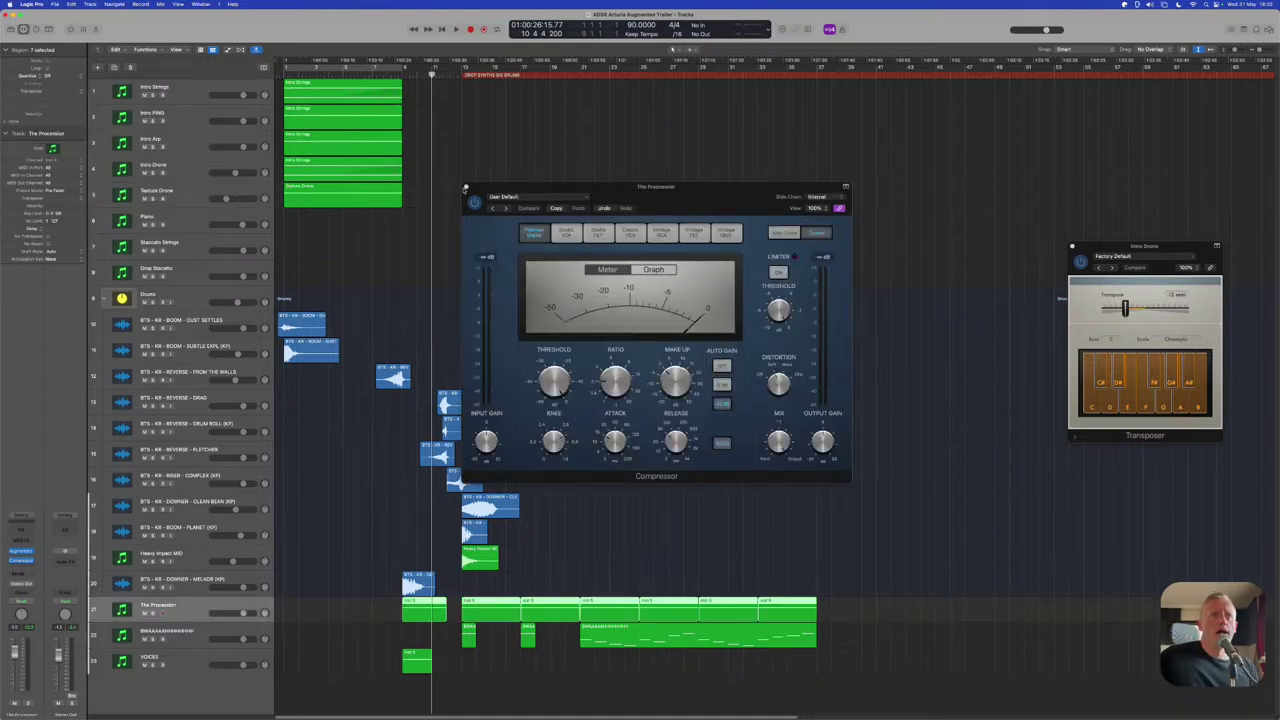
{"action": "left_click", "coordinate": [465, 187]}
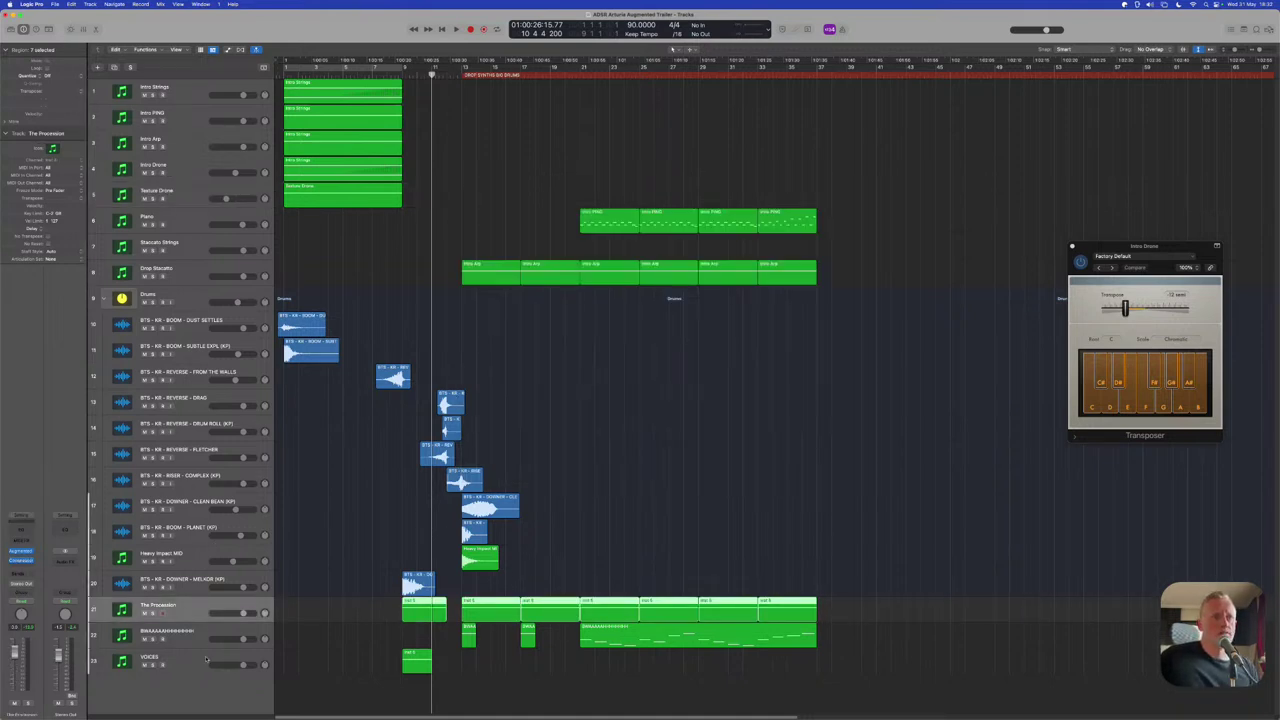
{"action": "left_click", "coordinate": [20, 551]}
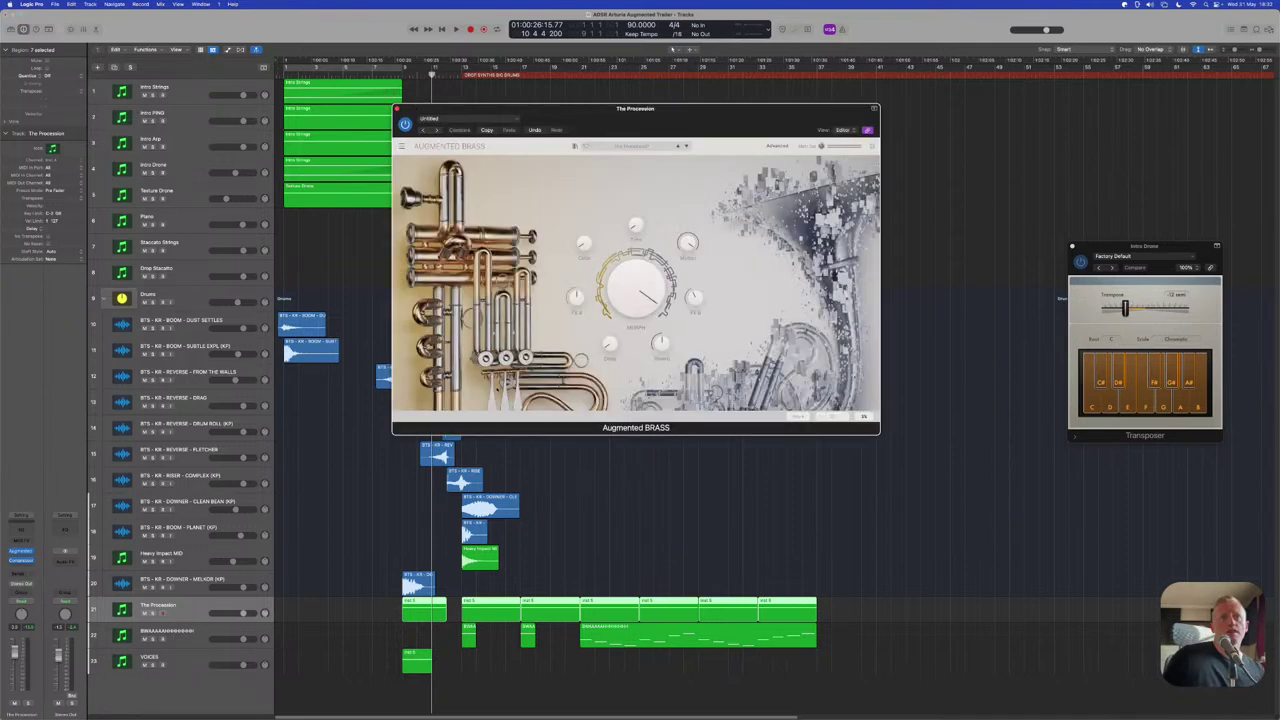
{"action": "left_click_drag", "start_coordinate": [739, 106], "coordinate": [667, 166]}
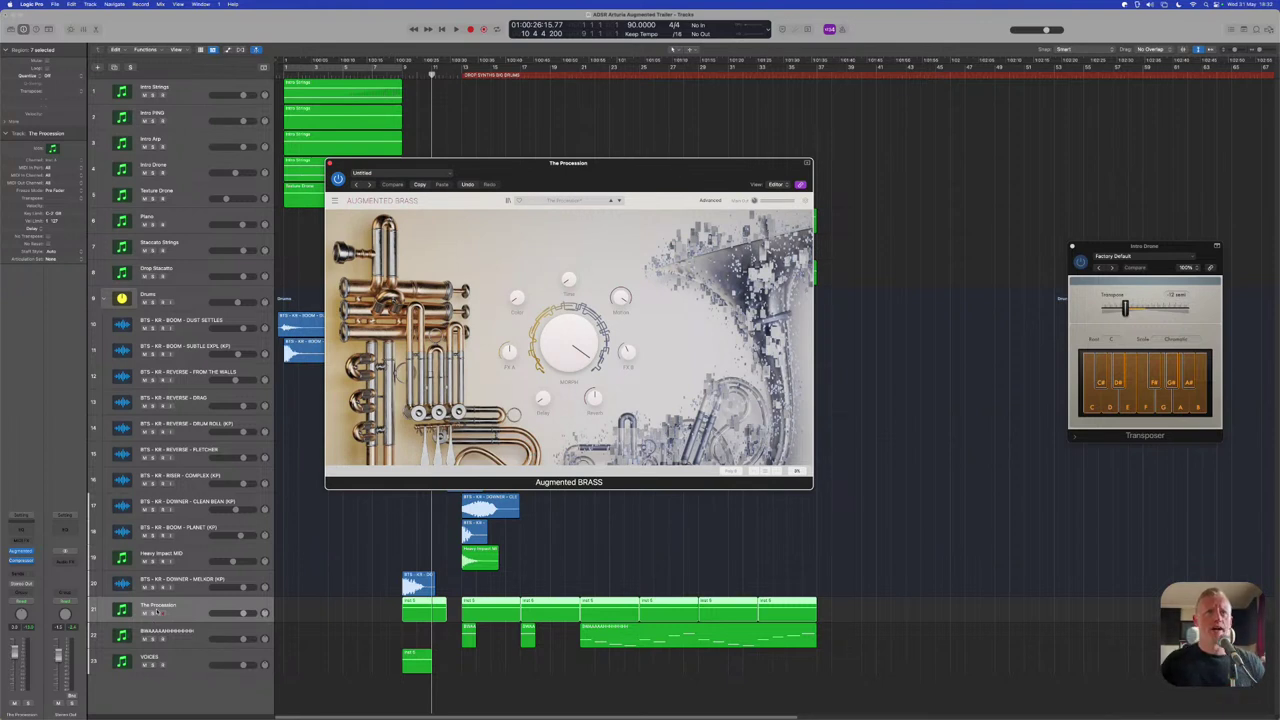
Set the cycle range to The Procession's first region, starting at bar 9, and solo the track
{"action": "left_click", "coordinate": [415, 607]}
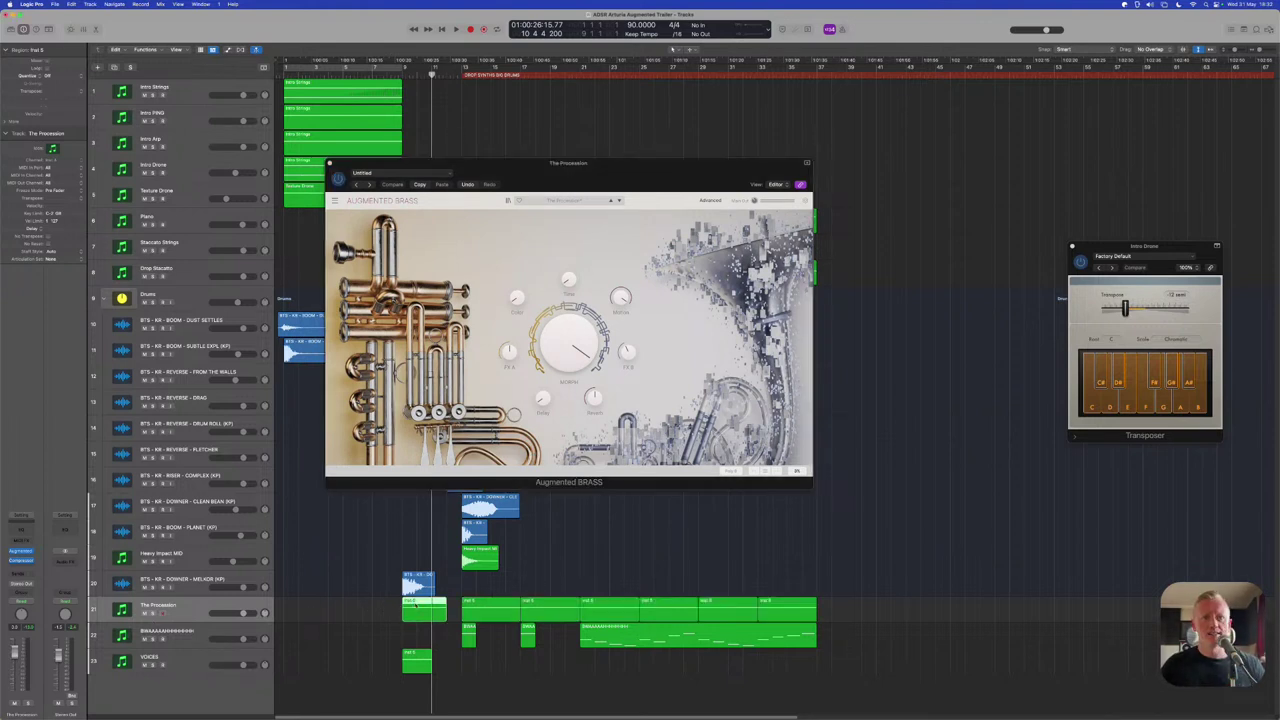
{"action": "key", "text": "super+u"}
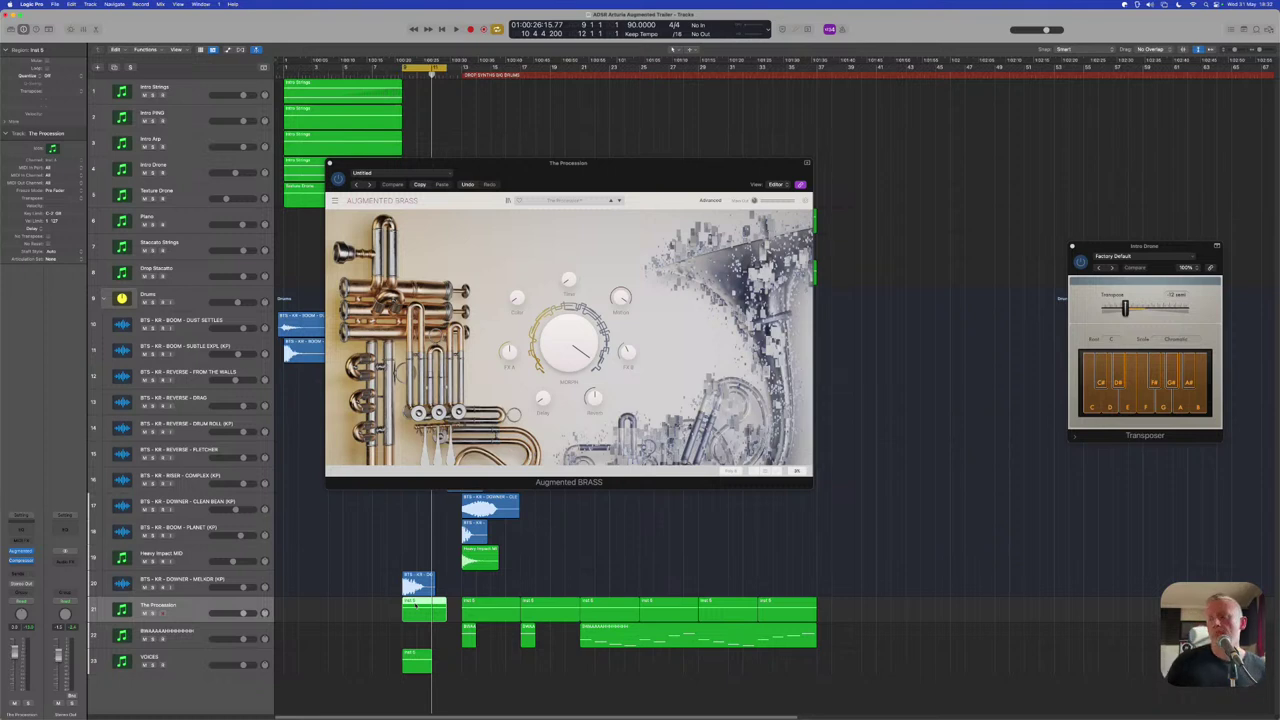
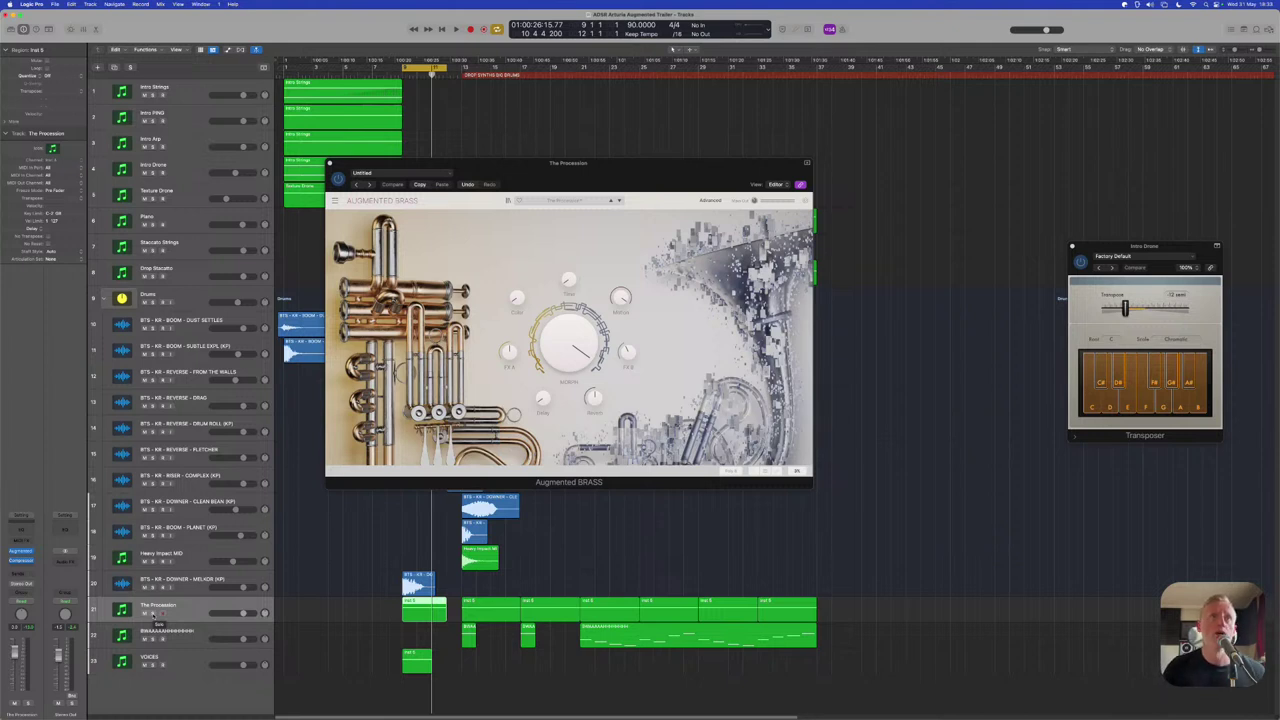
{"action": "left_click", "coordinate": [151, 613]}
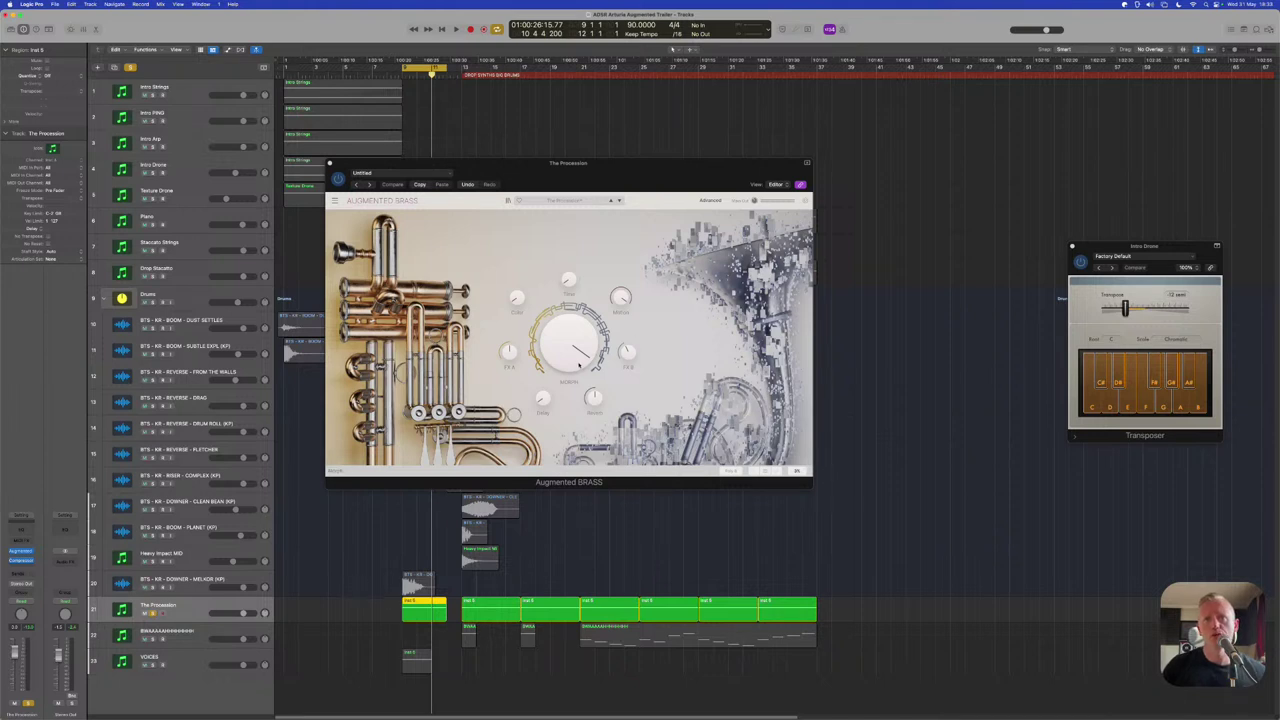
Audition the soloed loop while sweeping the Augmented Brass Morph macro down to minimum and back up to full
{"action": "mouse_move", "coordinate": [577, 360]}
{"action": "key", "text": "space"}
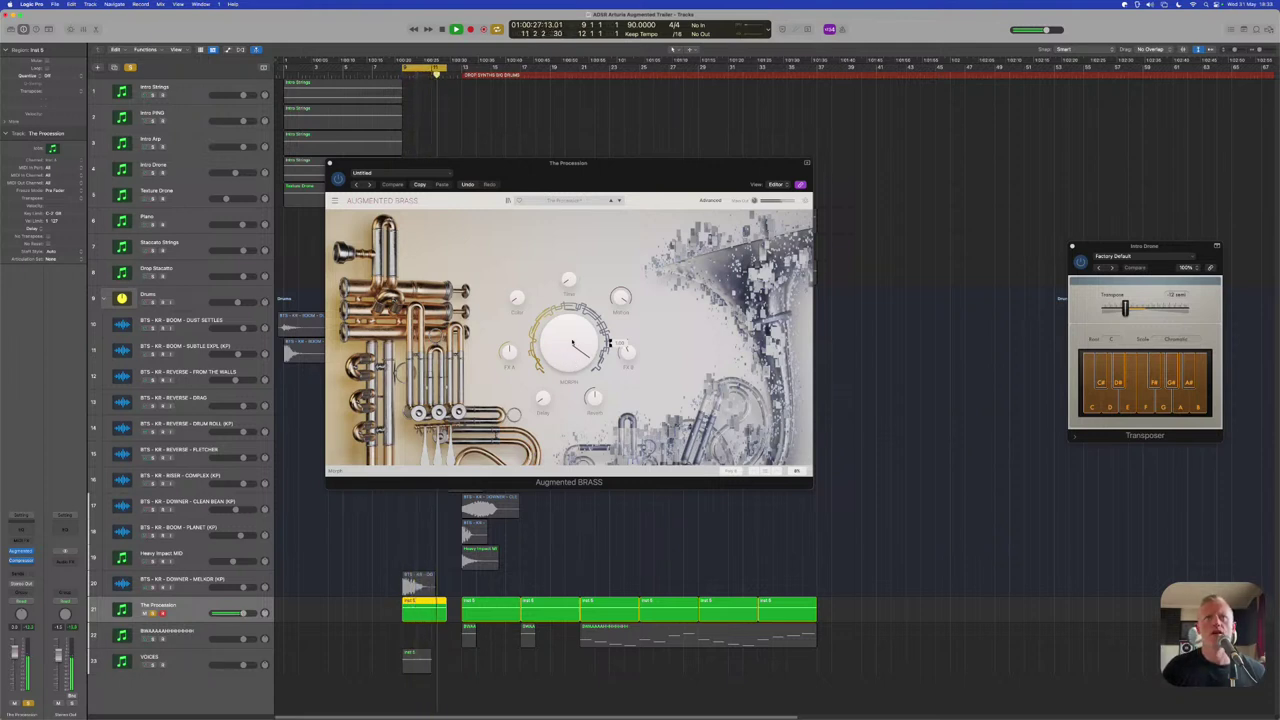
{"action": "key", "text": "space"}
{"action": "left_click", "coordinate": [607, 484]}
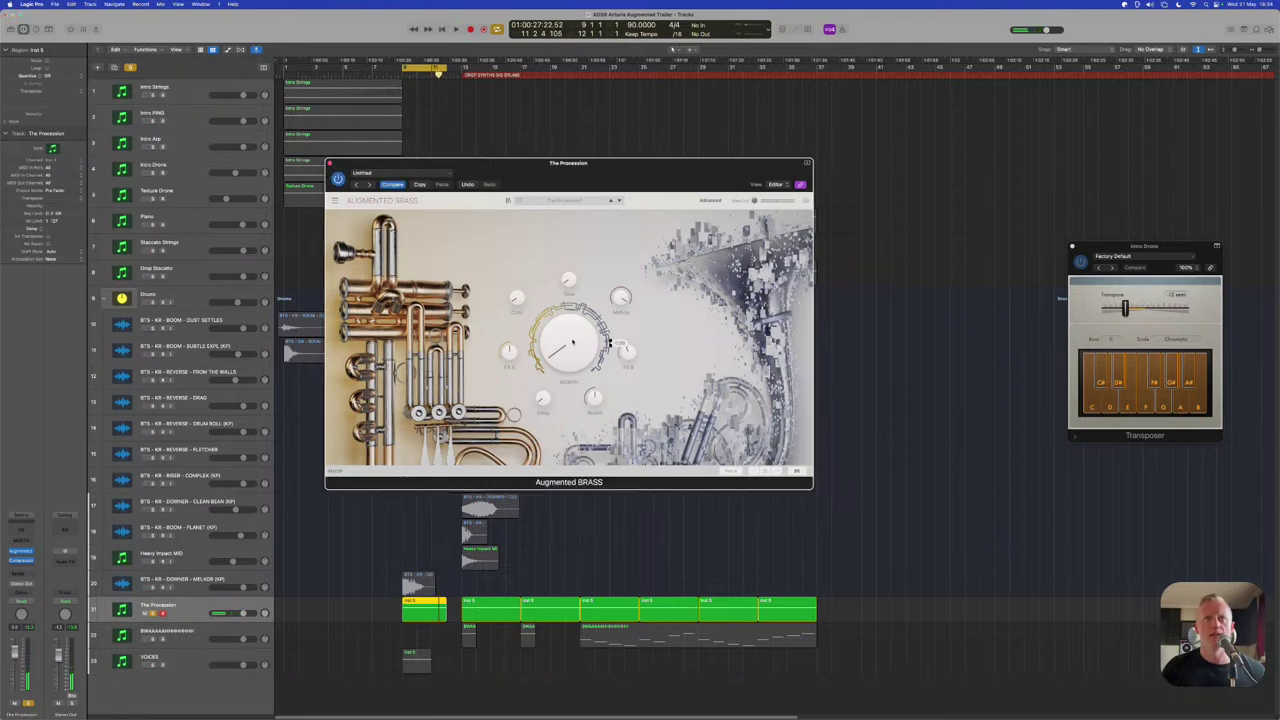
{"action": "key", "text": "space"}
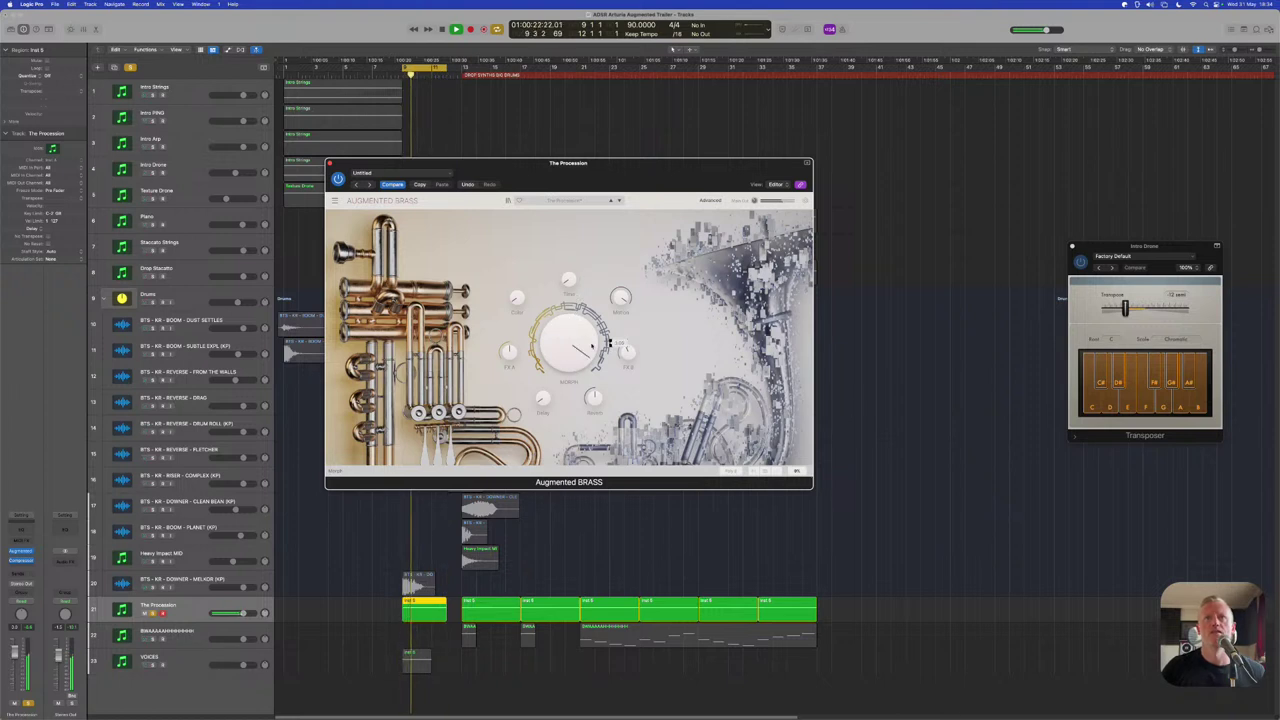
{"action": "key", "text": "space"}
Examine the sound and effects macro assignments in the Augmented Brass Advanced view, particularly the Motion macro's target
{"action": "left_click", "coordinate": [714, 200]}
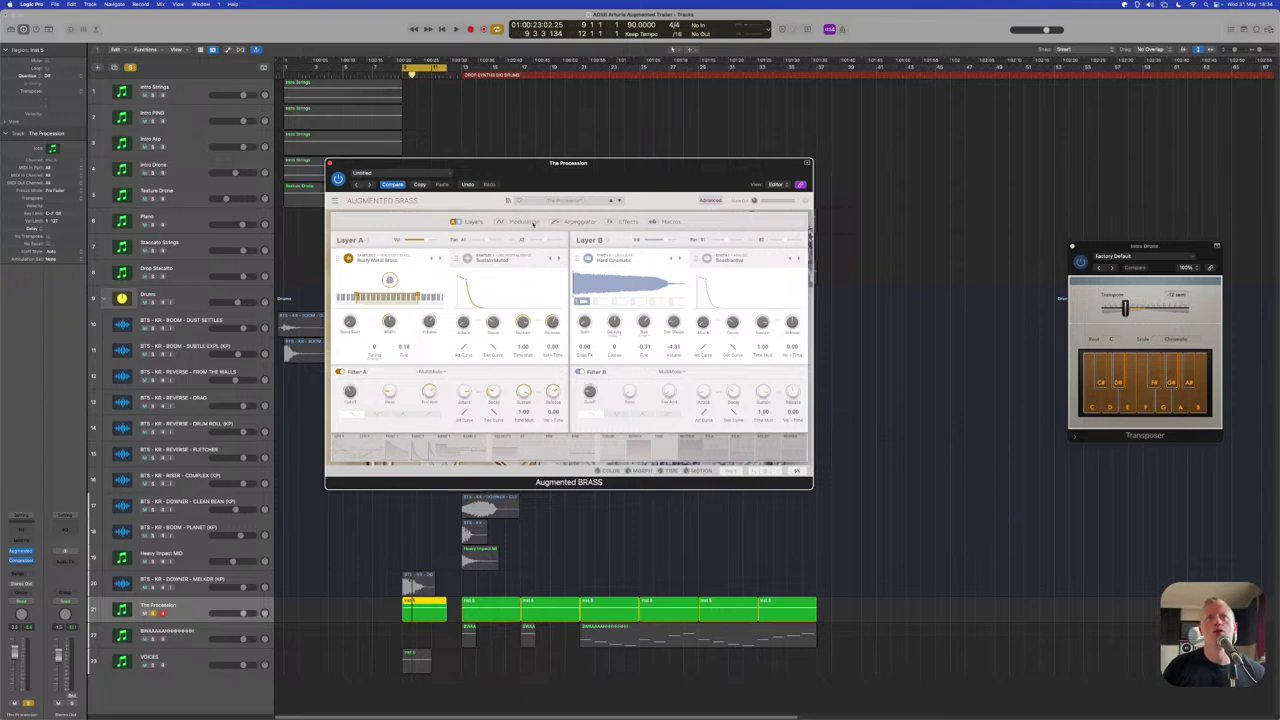
{"action": "left_click", "coordinate": [710, 200]}
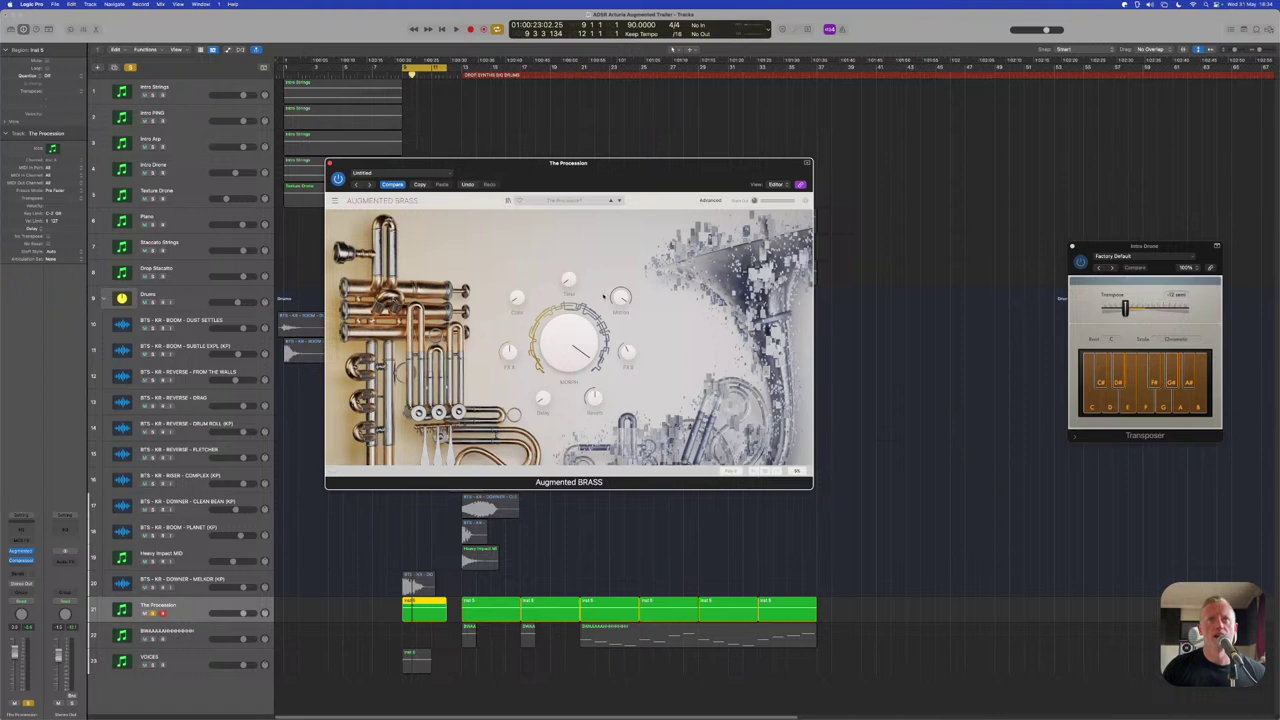
{"action": "mouse_move", "coordinate": [621, 298]}
{"action": "left_click", "coordinate": [706, 200]}
{"action": "left_click", "coordinate": [666, 222]}
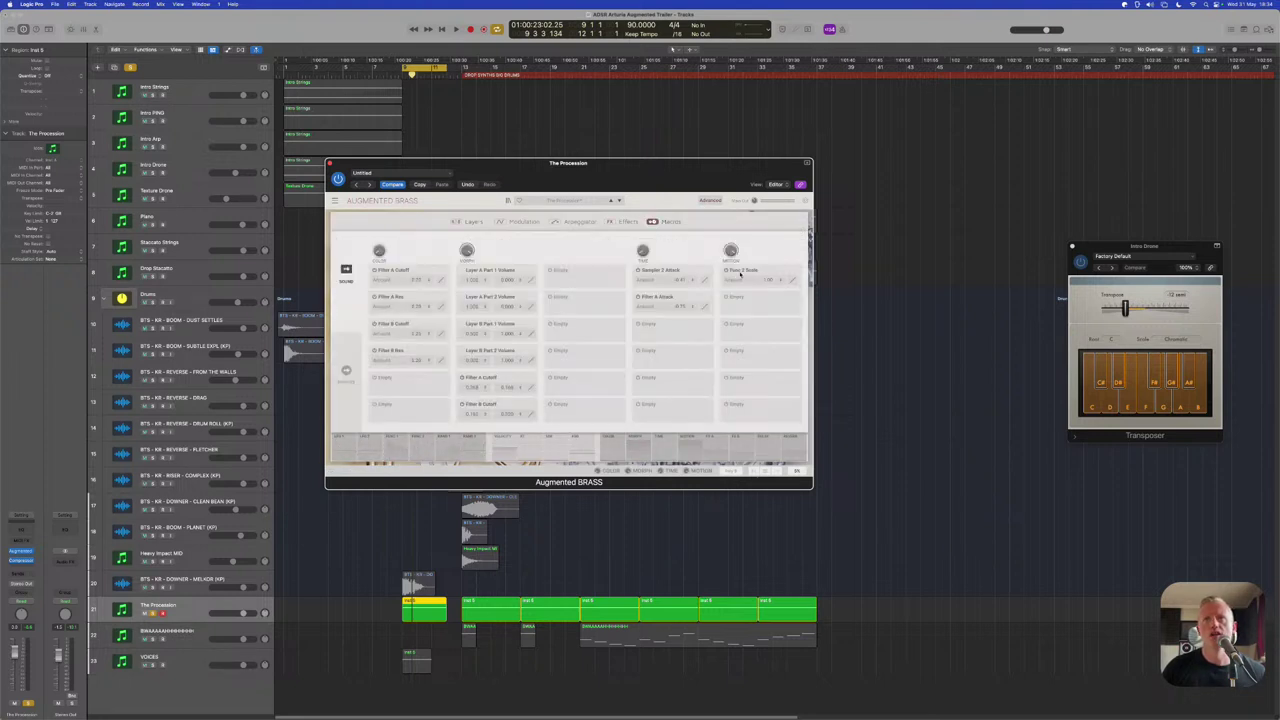
{"action": "left_click", "coordinate": [346, 370]}
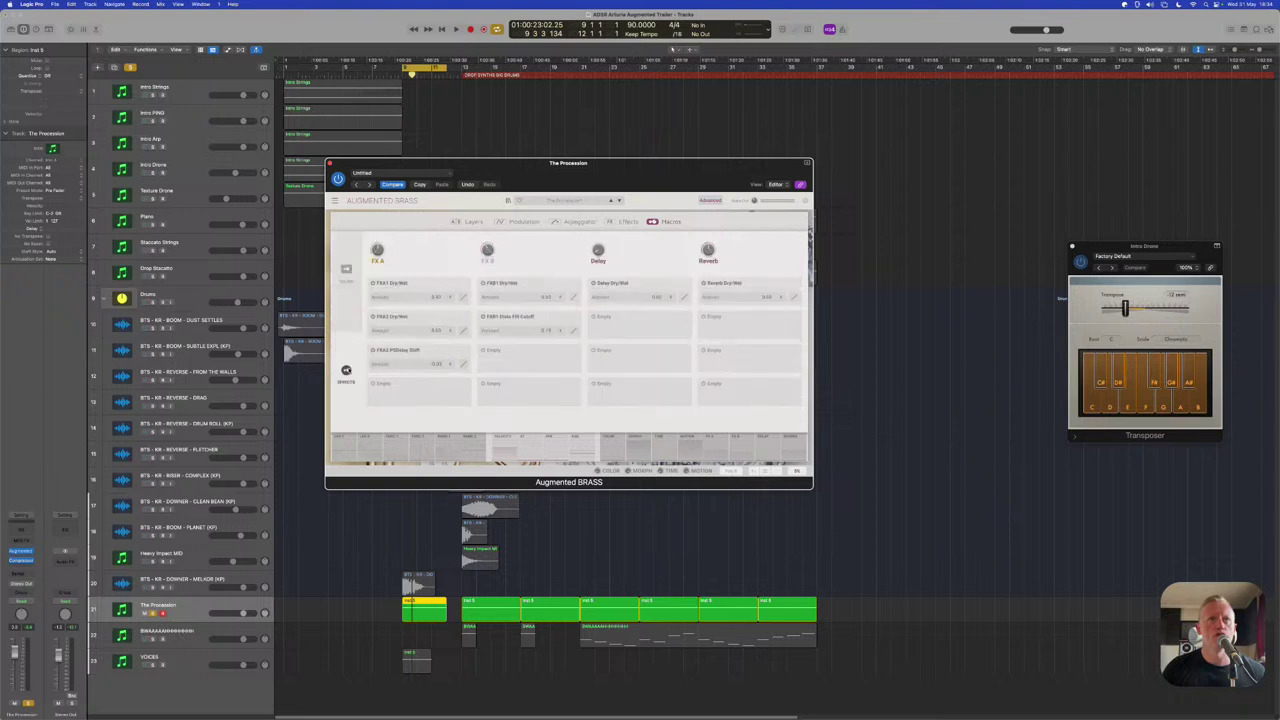
{"action": "left_click", "coordinate": [346, 270]}
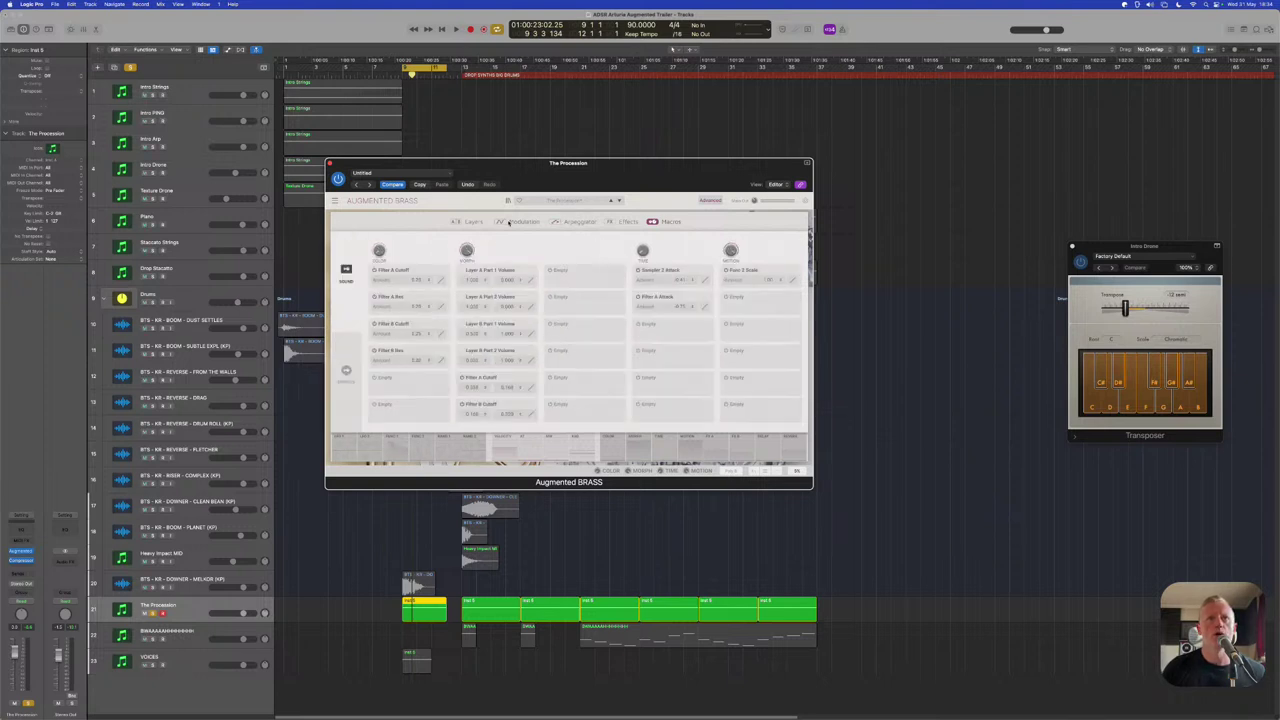
Inspect the Function 2 modulator's rate and destinations, recheck the macro assignments and return to the main instrument view
{"action": "left_click", "coordinate": [509, 222]}
{"action": "left_click", "coordinate": [346, 302]}
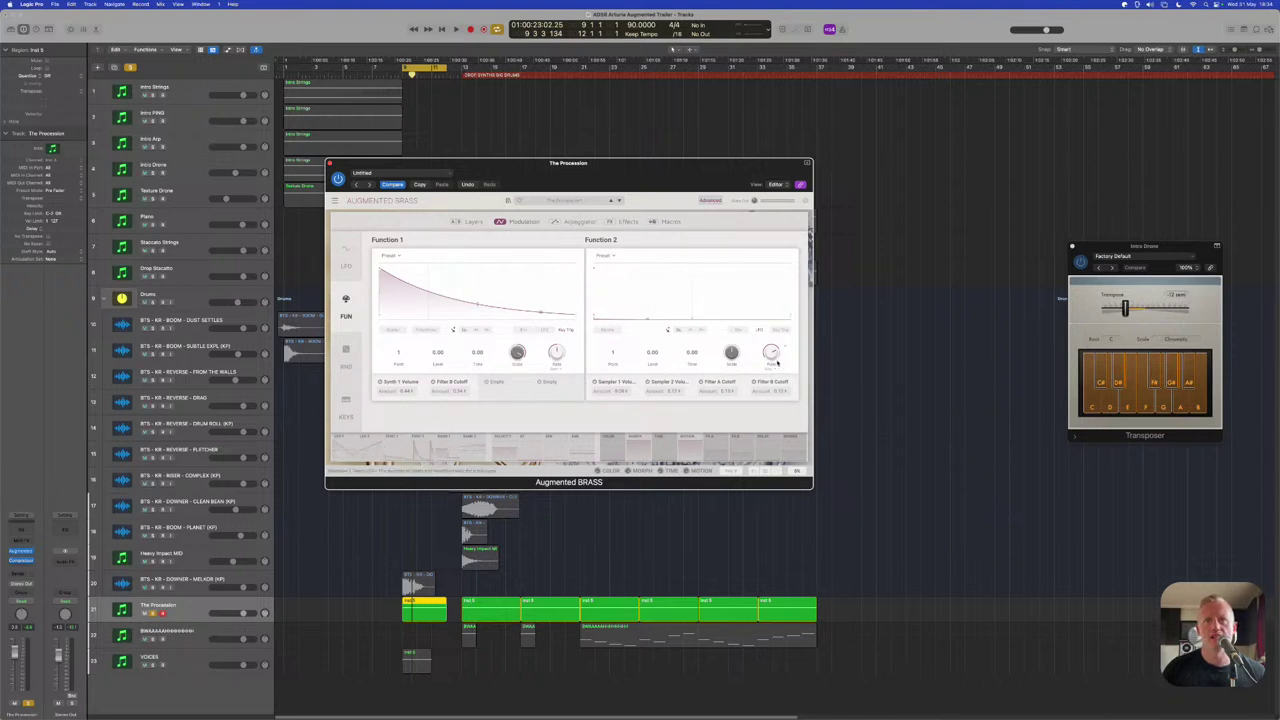
{"action": "mouse_move", "coordinate": [776, 362]}
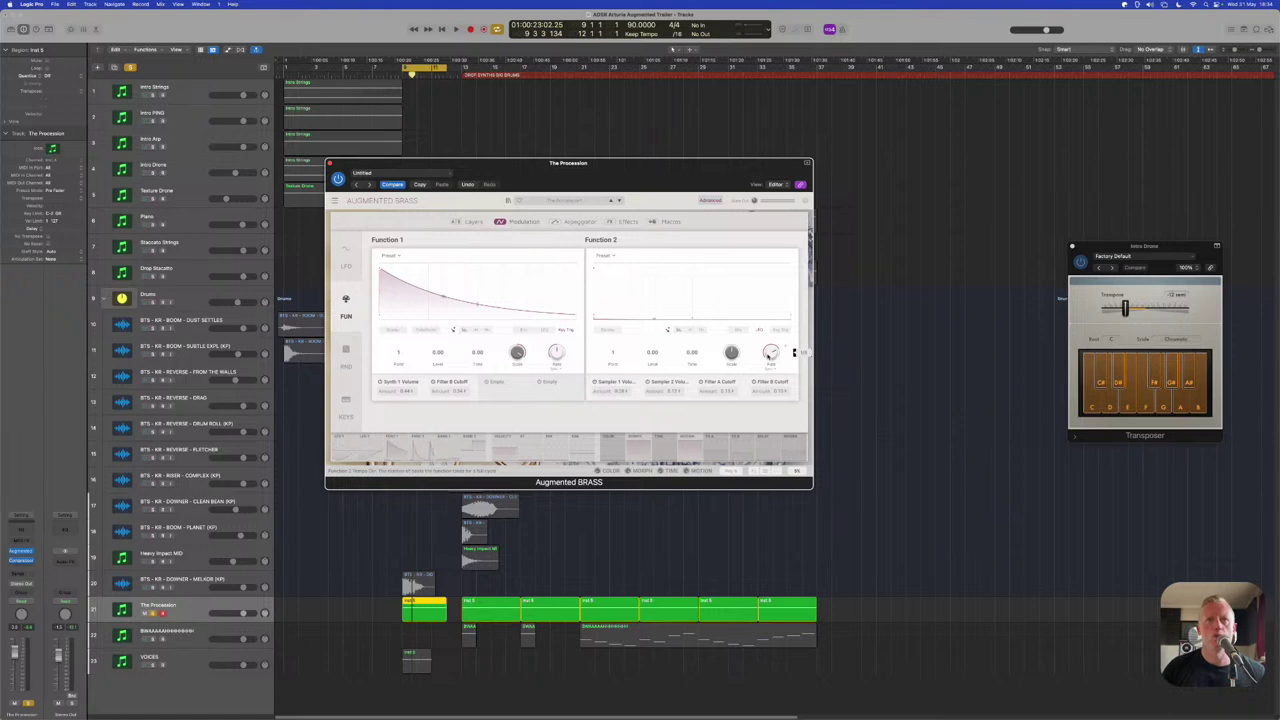
{"action": "left_click", "coordinate": [662, 222]}
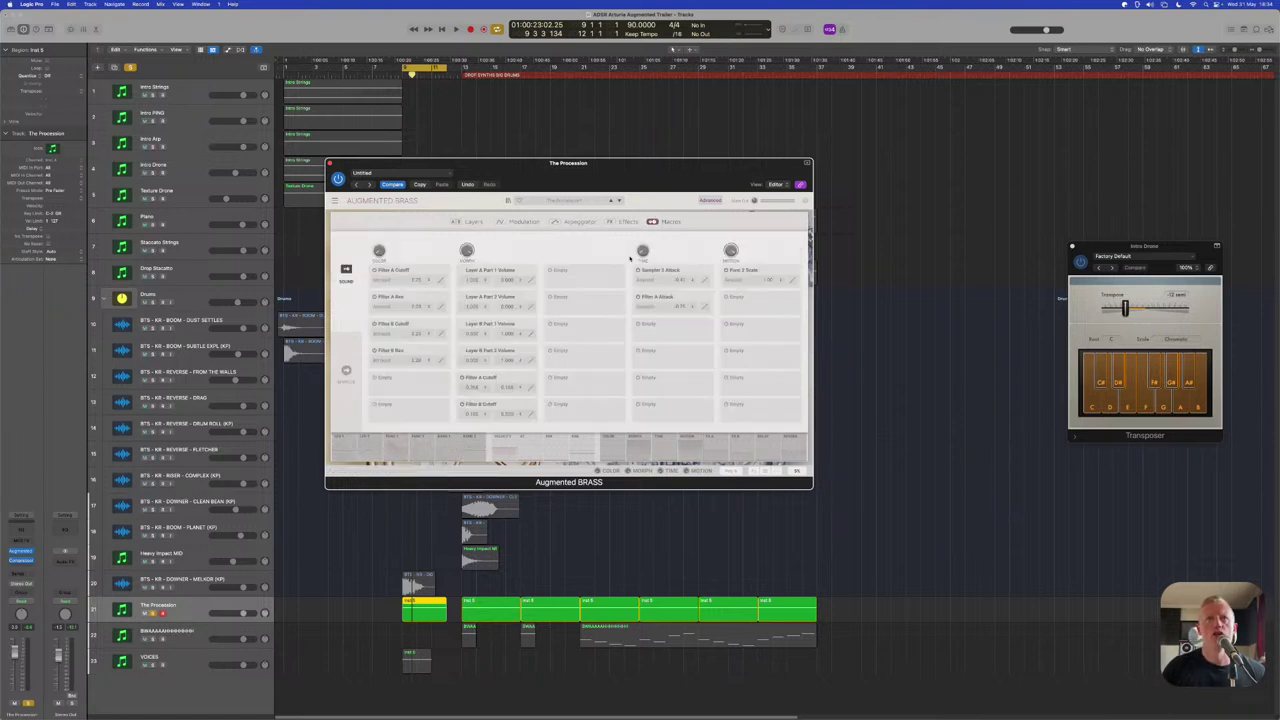
{"action": "left_click", "coordinate": [710, 200]}
Audition the loop with the Motion macro turned down to minimum and compare it with Motion back at full
{"action": "mouse_move", "coordinate": [638, 298]}
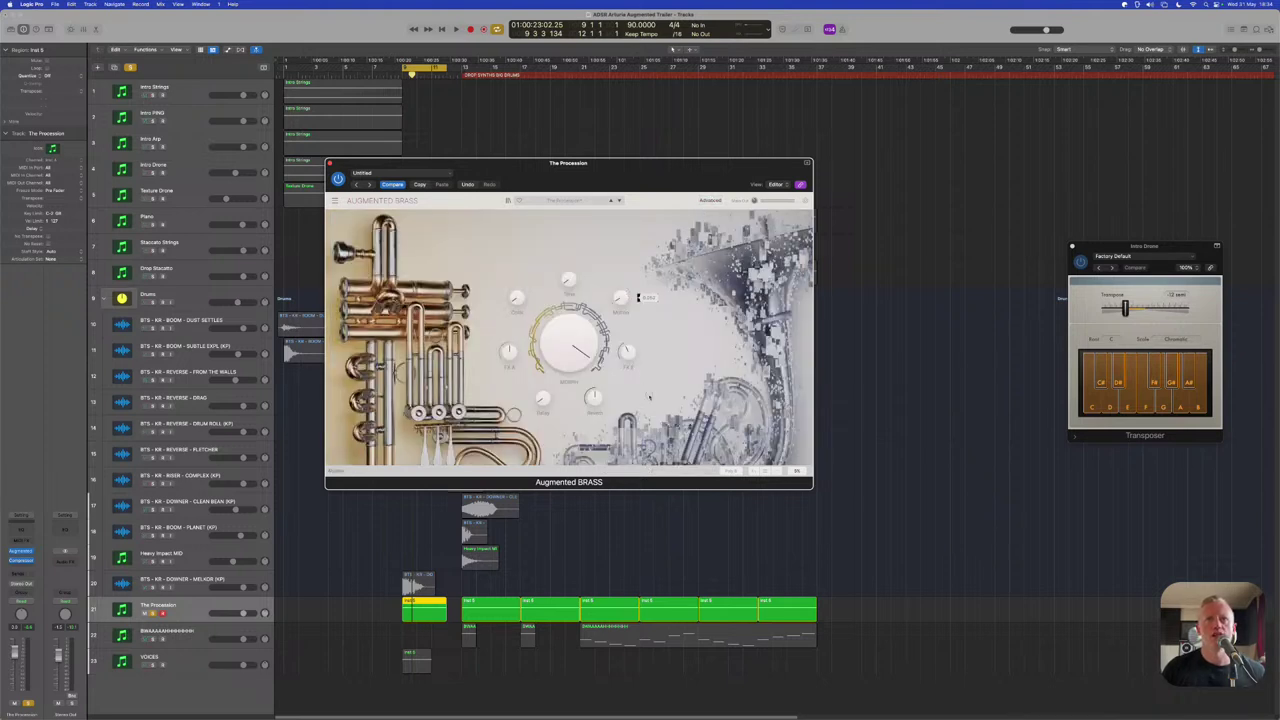
{"action": "key", "text": "space"}
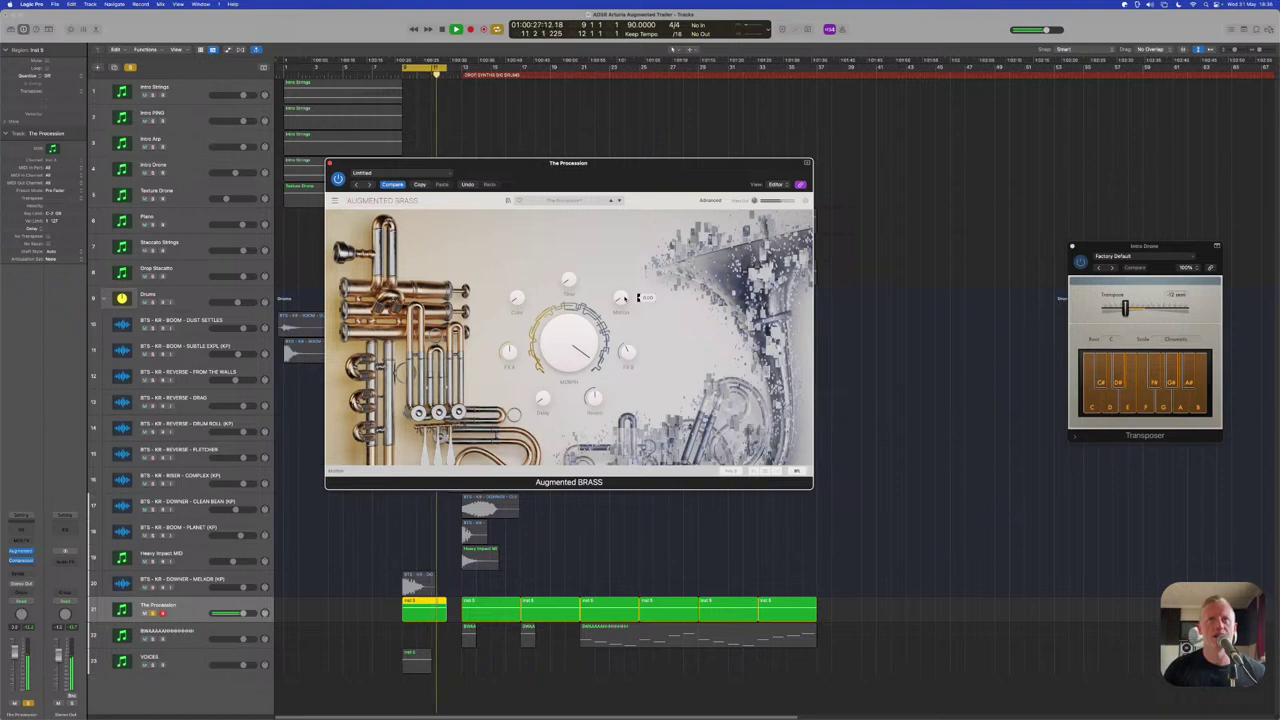
{"action": "key", "text": "space"}
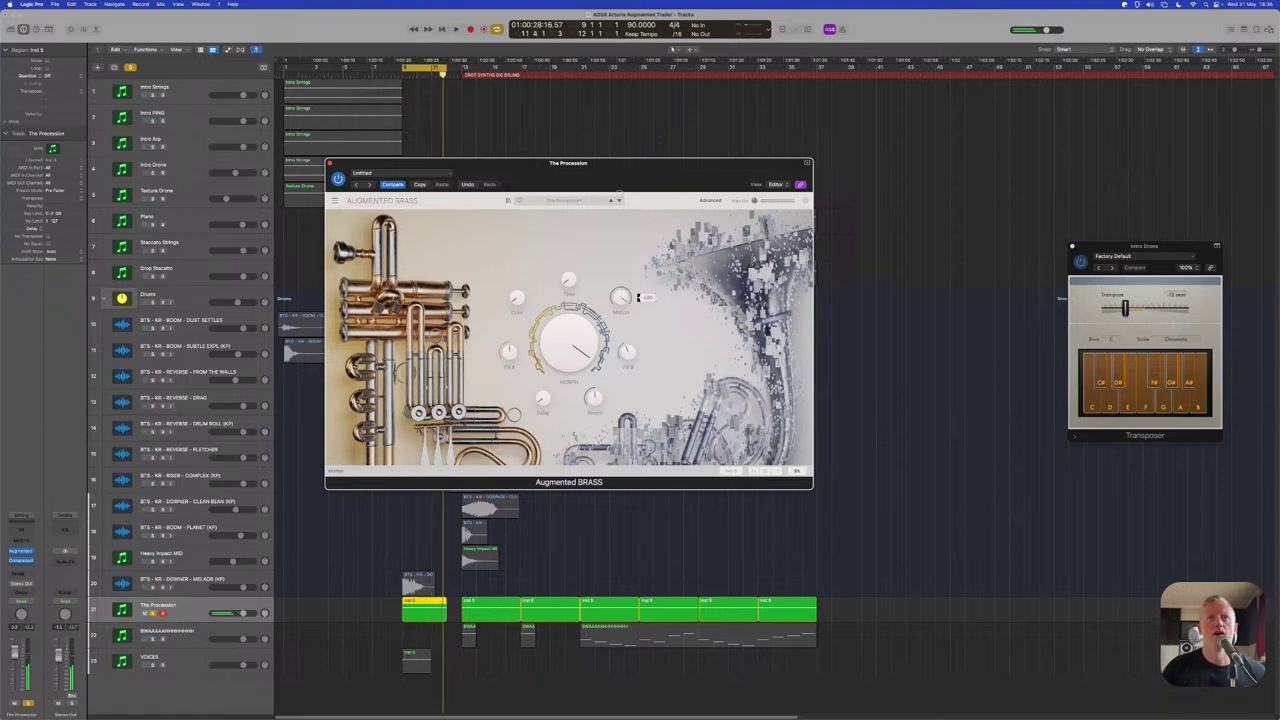
{"action": "key", "text": "space"}
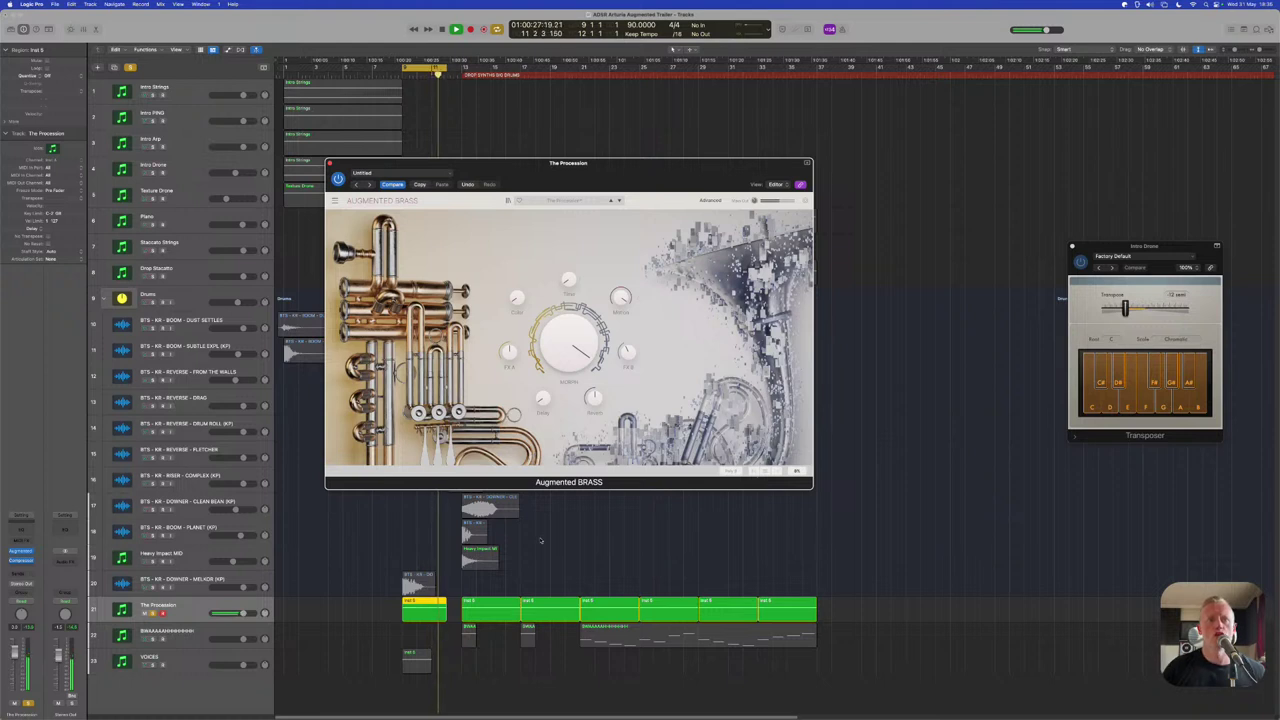
Examine the Layer A and Layer B effects in the Augmented Brass Advanced view and audition the soloed loop
{"action": "left_click", "coordinate": [711, 200]}
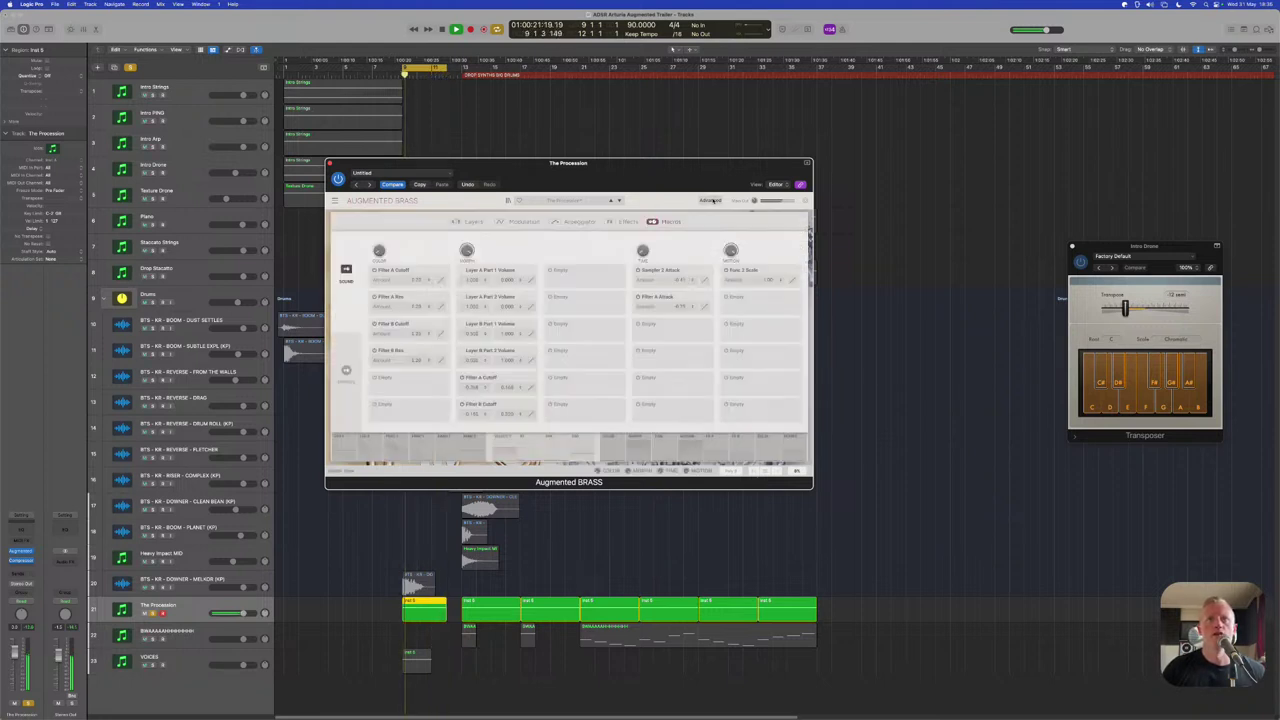
{"action": "key", "text": "space"}
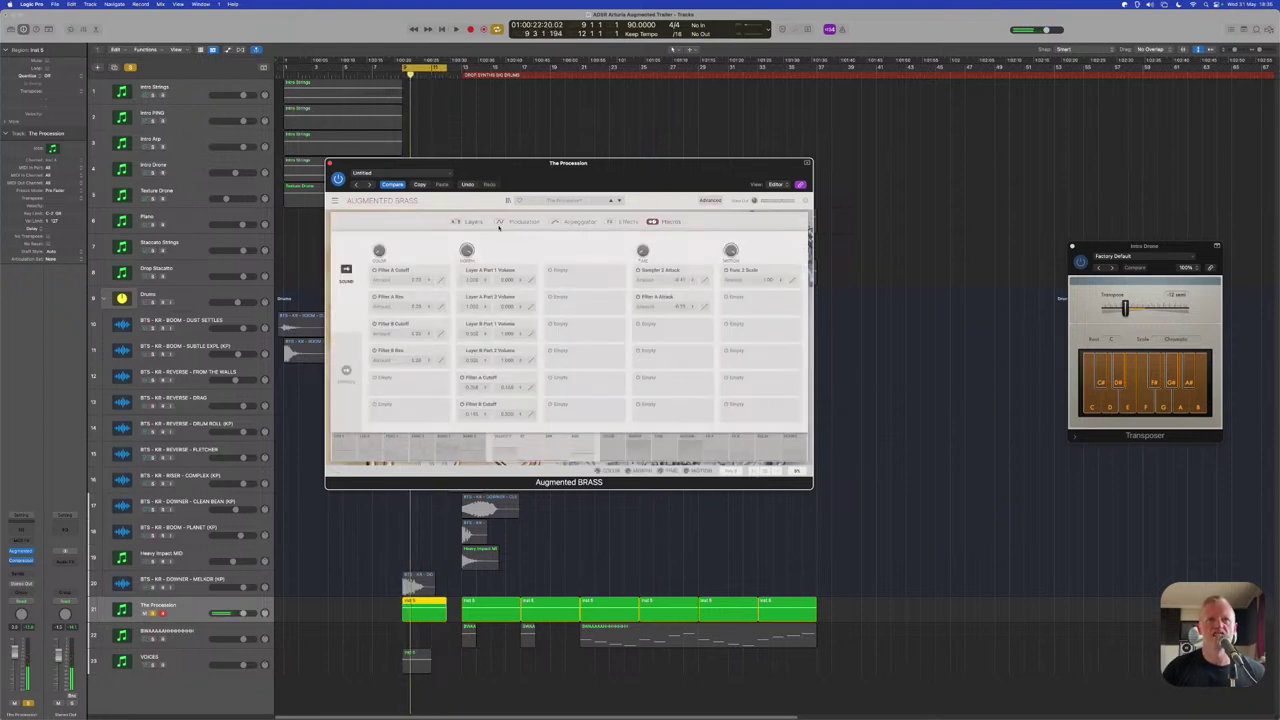
{"action": "left_click", "coordinate": [614, 222]}
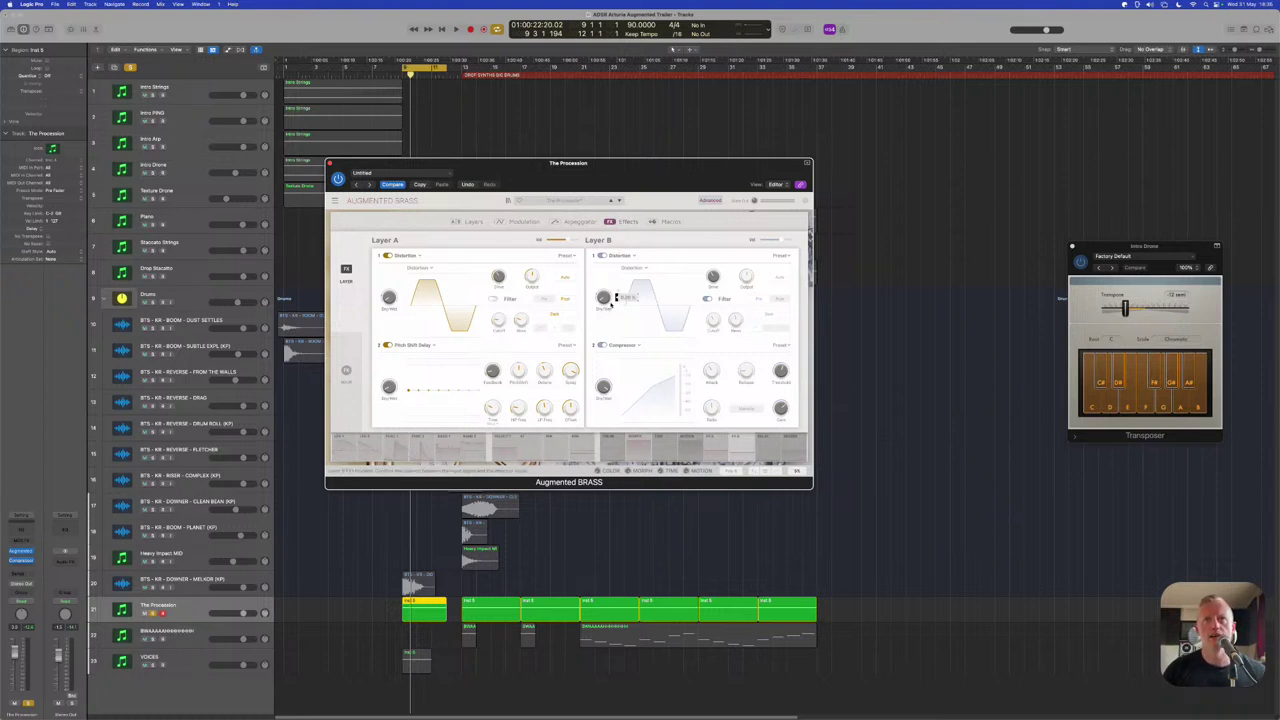
{"action": "key", "text": "space"}
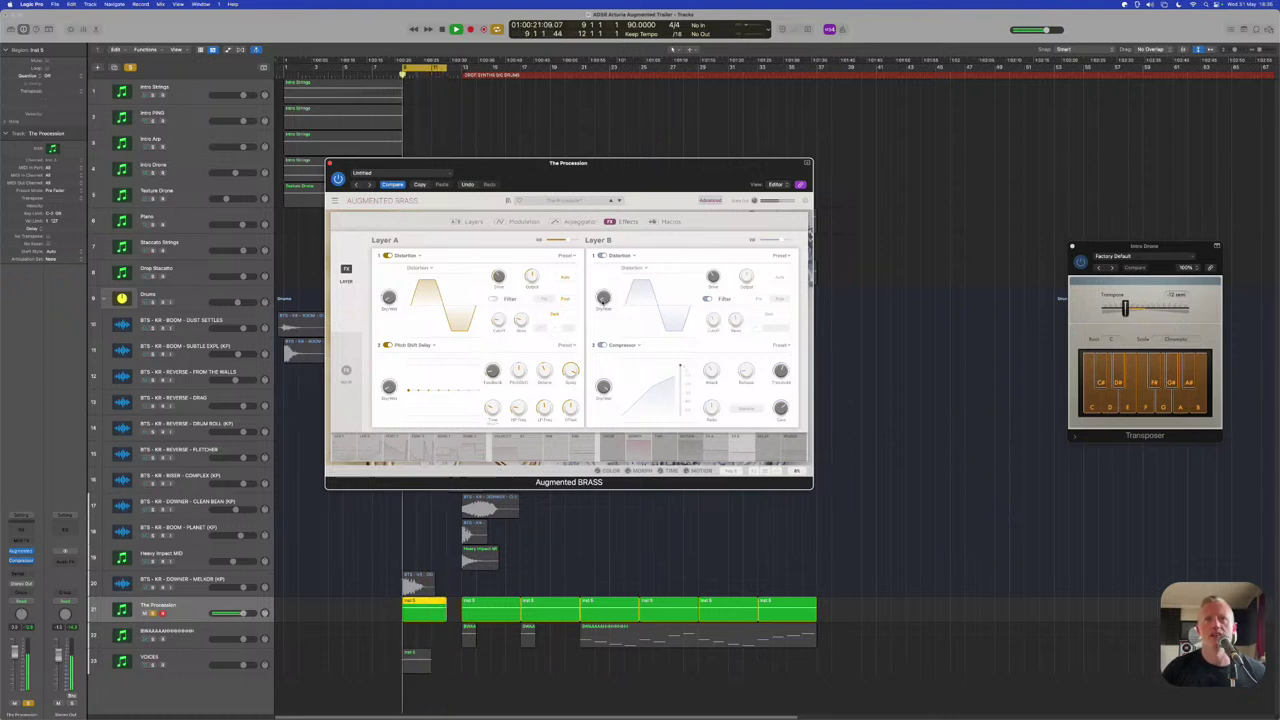
{"action": "mouse_move", "coordinate": [713, 276]}
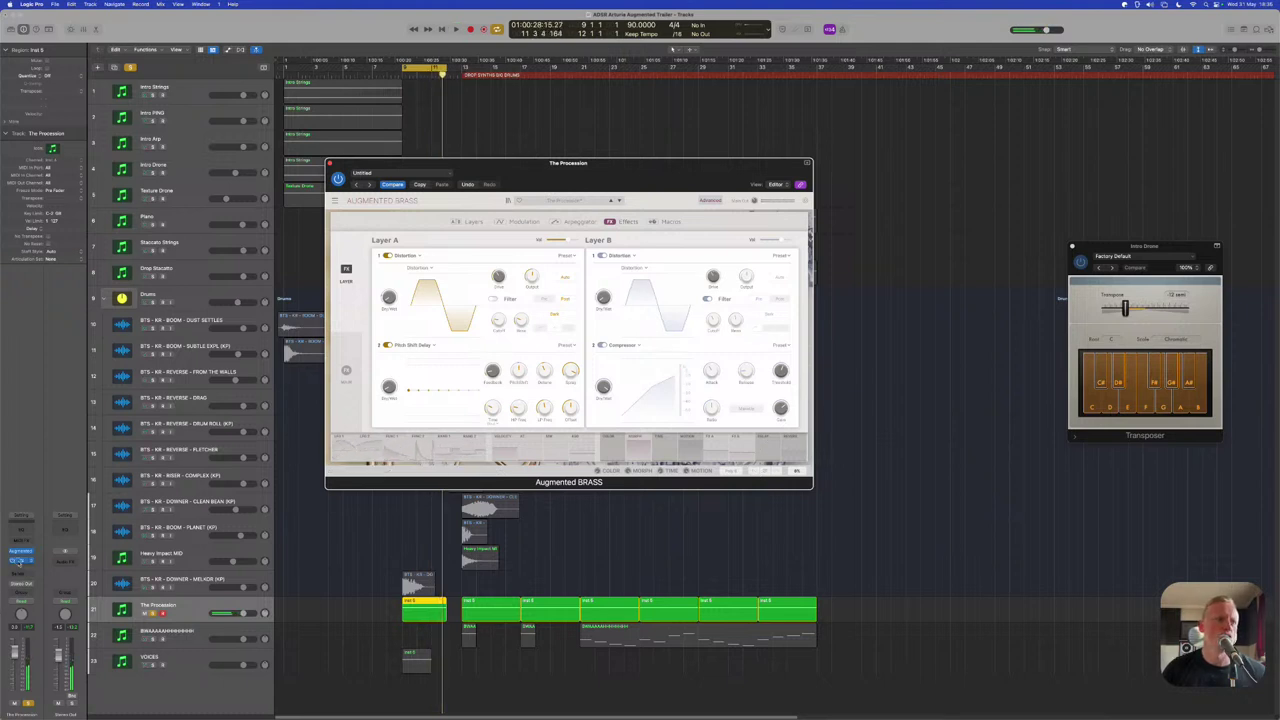
Inspect the Compressor settings on The Procession track while auditioning the loop, and close the plug-in
{"action": "left_click", "coordinate": [20, 561]}
{"action": "left_click_drag", "start_coordinate": [616, 177], "coordinate": [718, 228]}
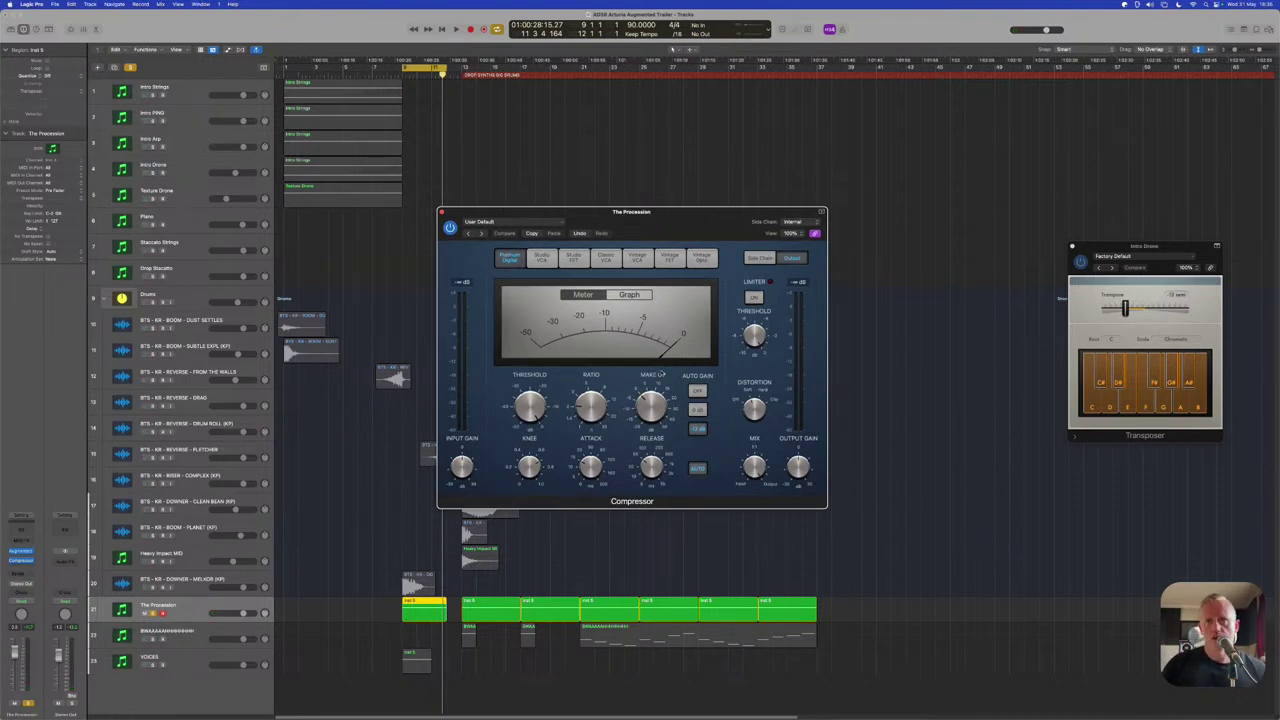
{"action": "mouse_move", "coordinate": [585, 416]}
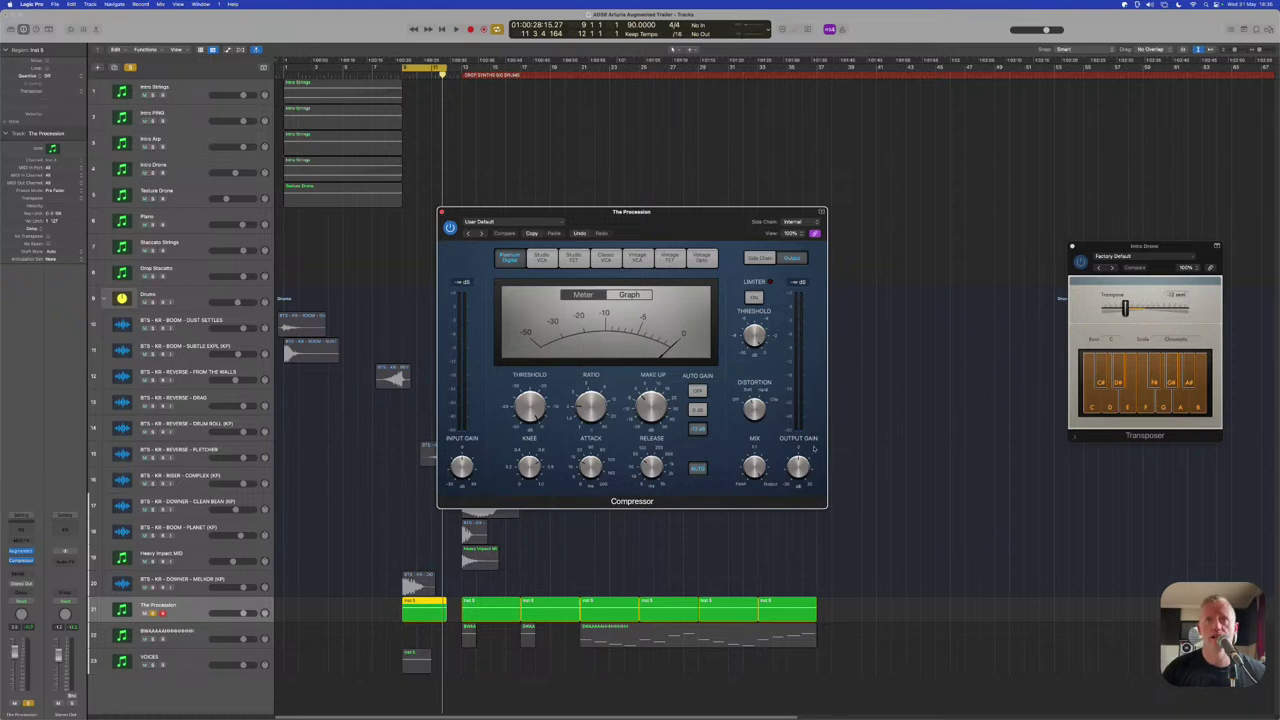
{"action": "key", "text": "space"}
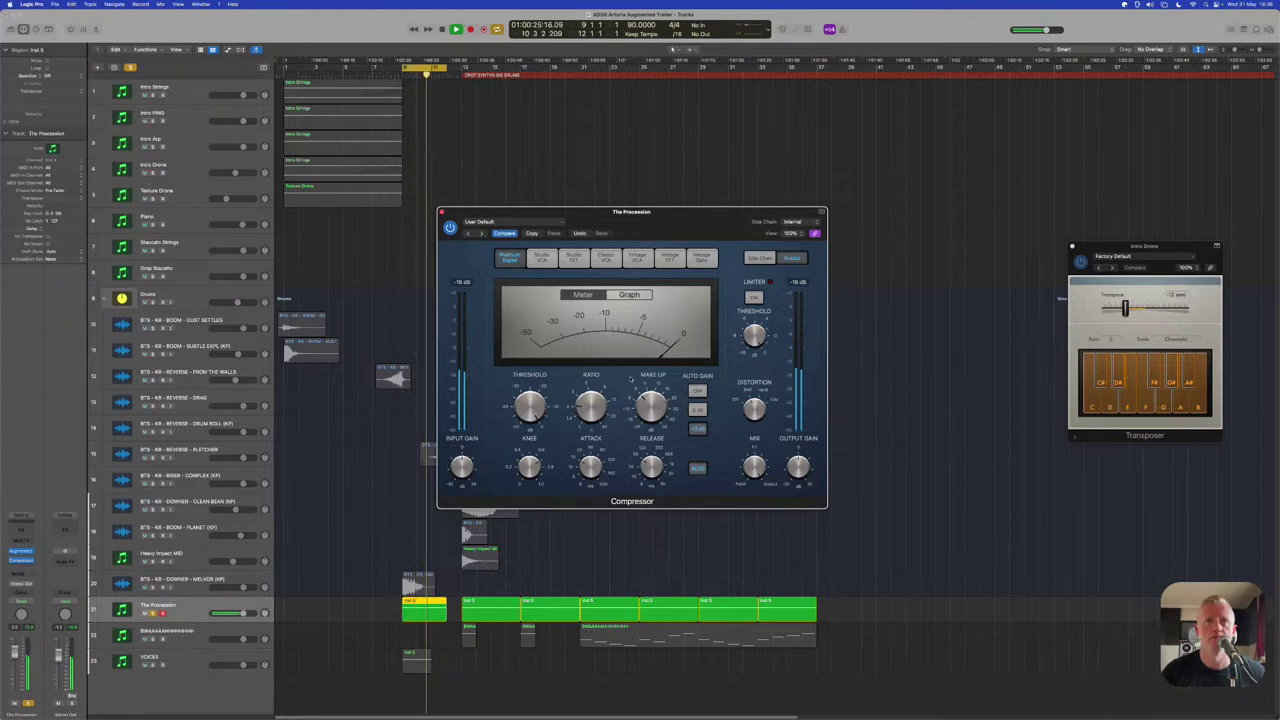
{"action": "key", "text": "space"}
{"action": "left_click", "coordinate": [442, 212]}
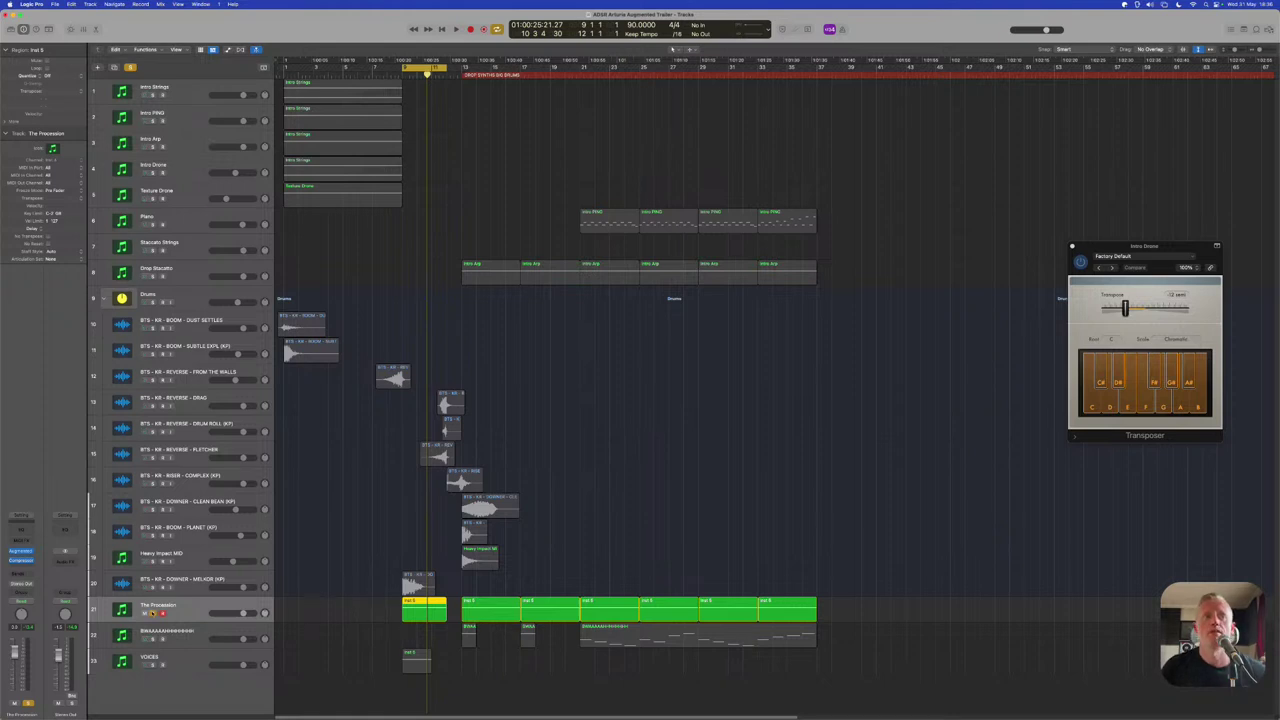
Unsolo The Procession and show the Augmented Voices instrument of the VOICES track in the middle of the arrangement
{"action": "left_click", "coordinate": [152, 612]}
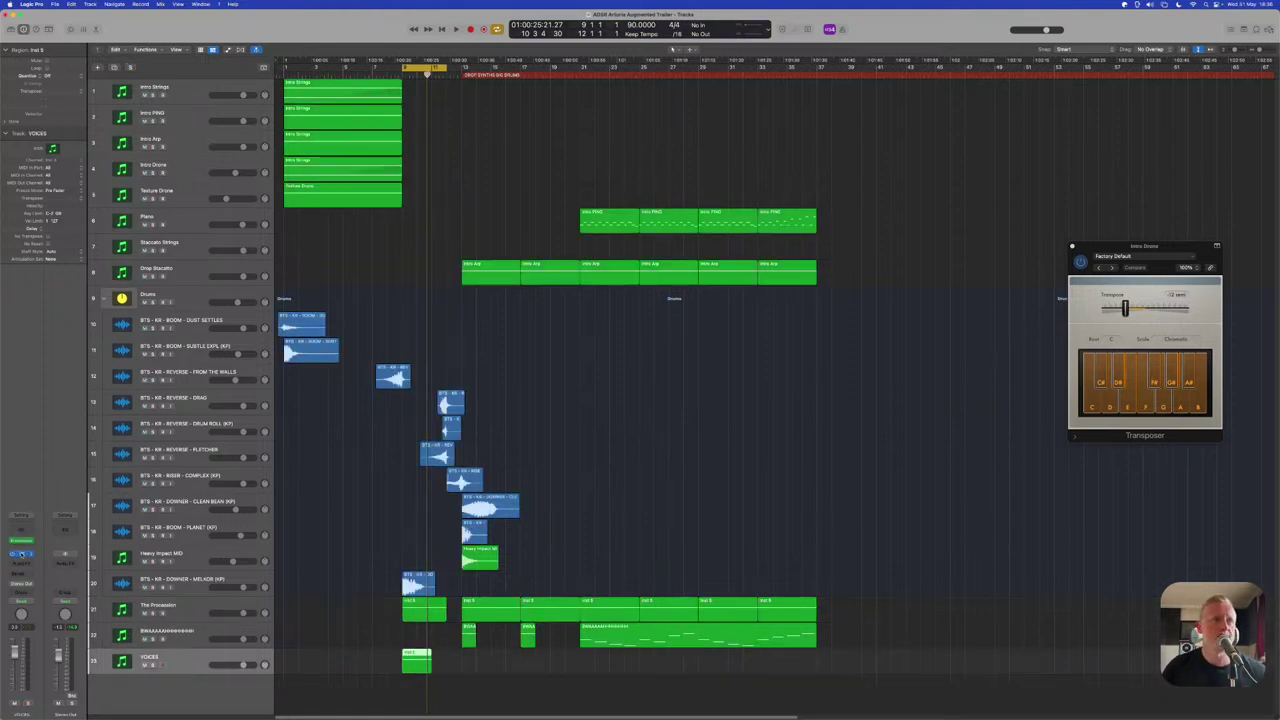
{"action": "left_click", "coordinate": [21, 554]}
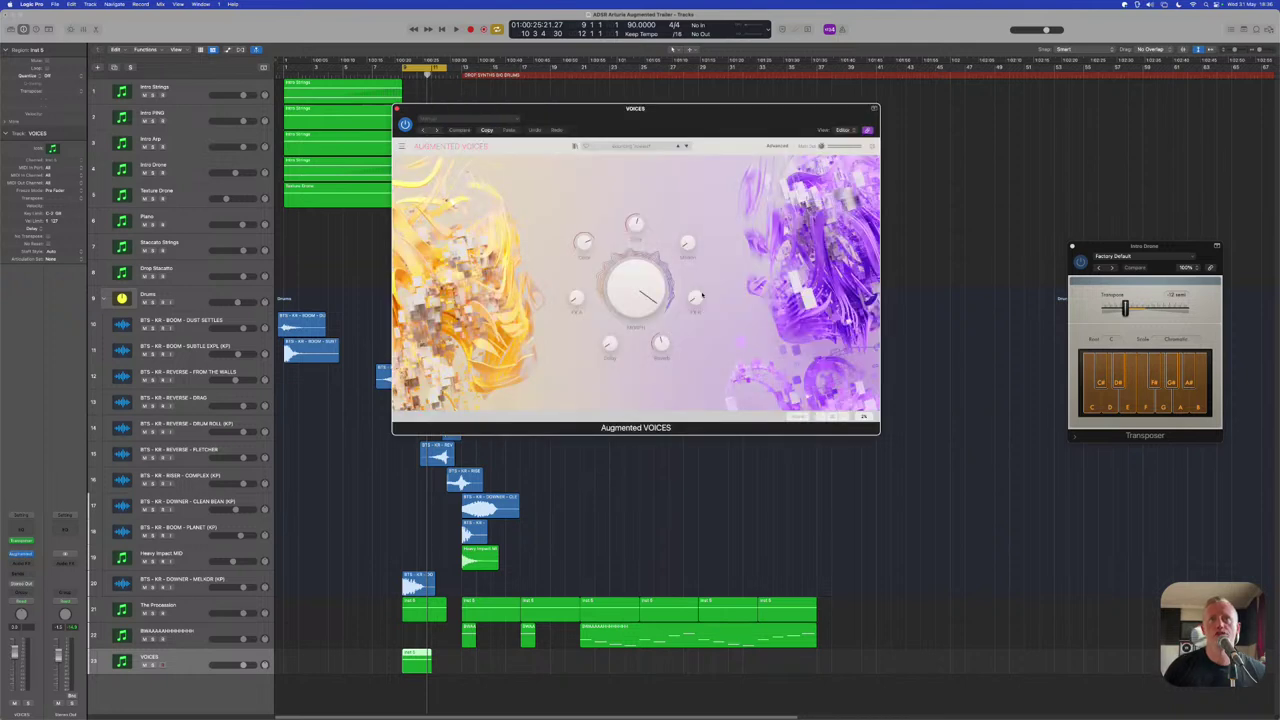
{"action": "left_click_drag", "start_coordinate": [650, 128], "coordinate": [596, 212]}
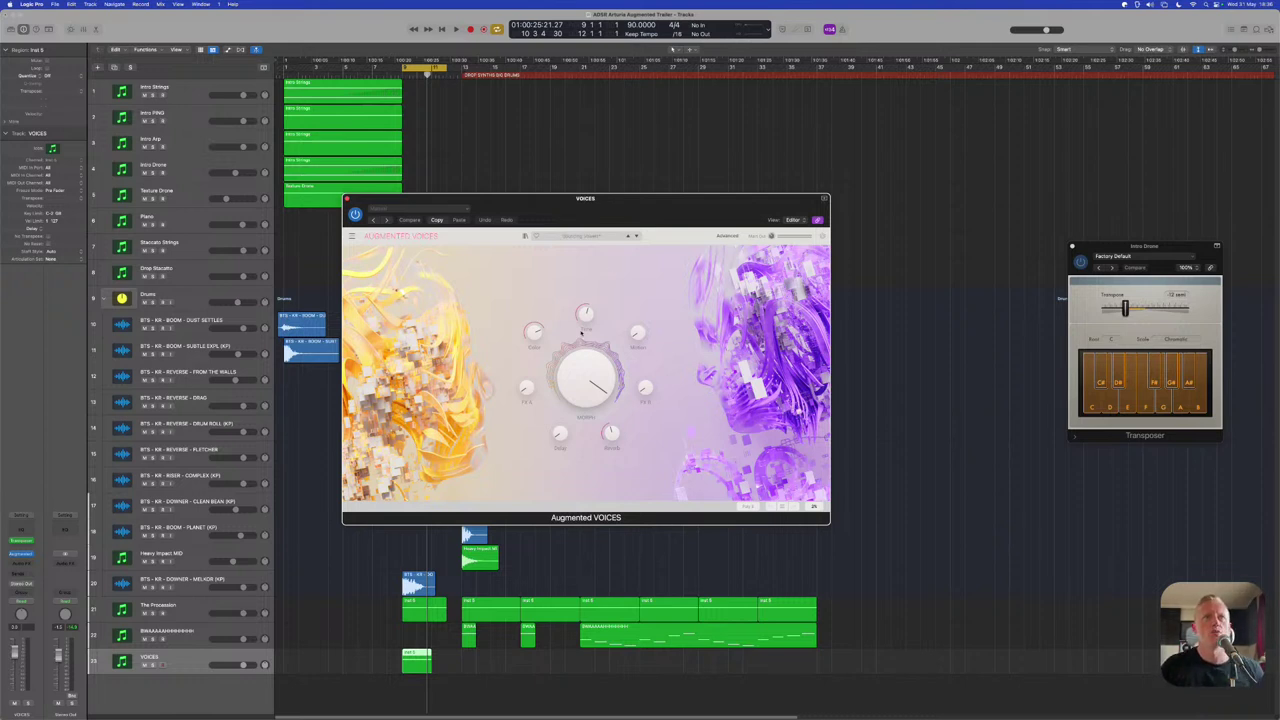
Solo VOICES, audition it while sweeping the Morph macro down and back to full, and shorten the cycle range to bars 9 to 11
{"action": "left_click", "coordinate": [152, 664]}
{"action": "key", "text": "space"}
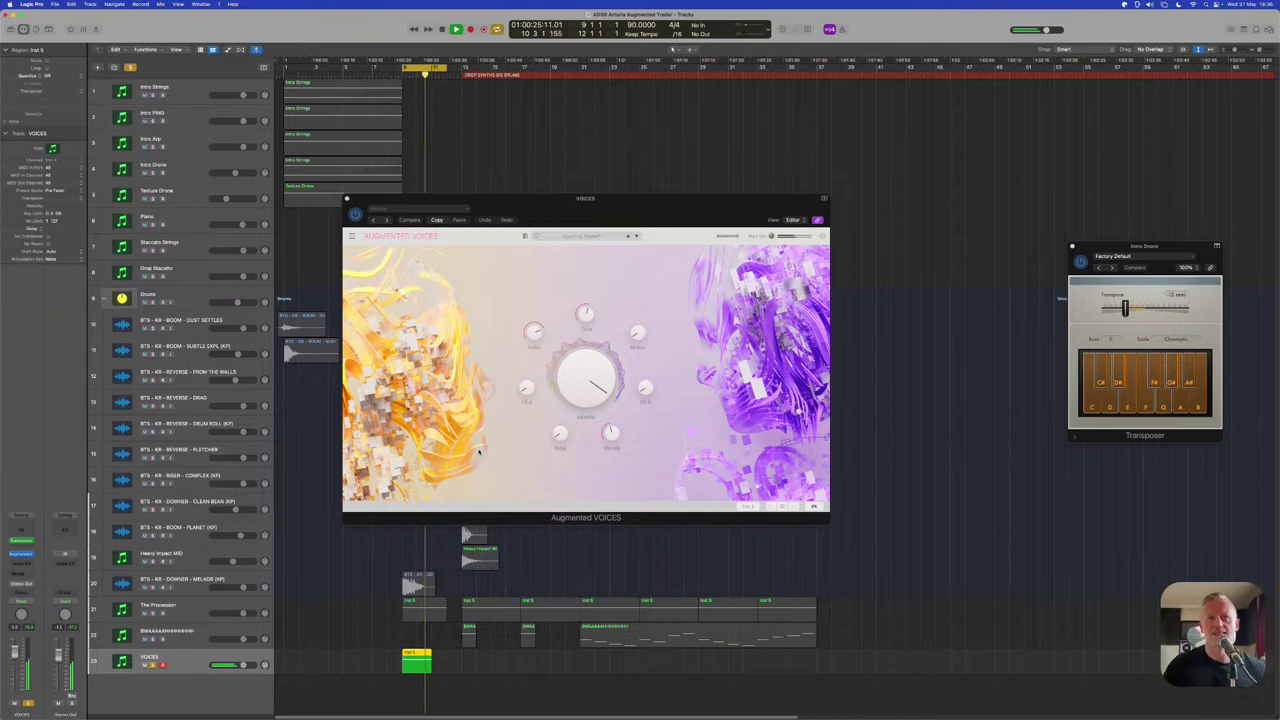
{"action": "mouse_move", "coordinate": [590, 370]}
{"action": "left_click_drag", "start_coordinate": [590, 370], "coordinate": [590, 400]}
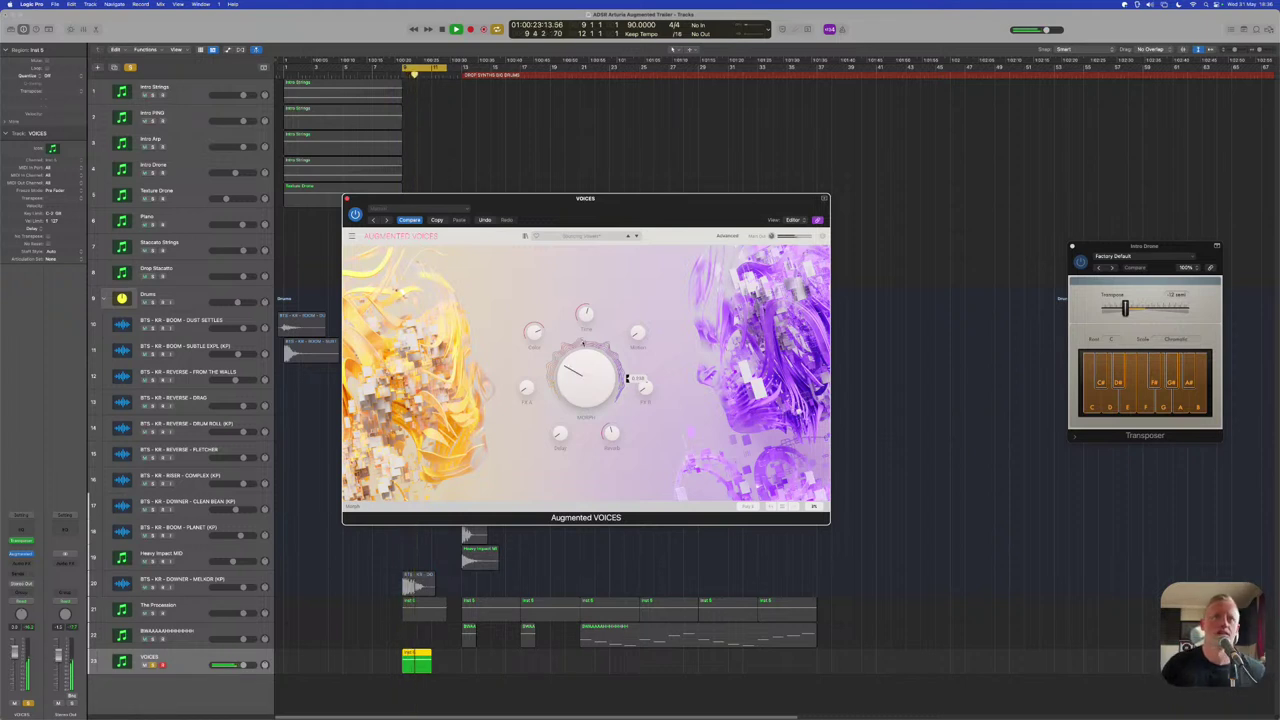
{"action": "mouse_move", "coordinate": [588, 378]}
{"action": "left_mouse_down"}
{"action": "mouse_move", "coordinate": [588, 395]}
{"action": "mouse_move", "coordinate": [588, 360]}
{"action": "mouse_move", "coordinate": [588, 400]}
{"action": "left_mouse_up"}
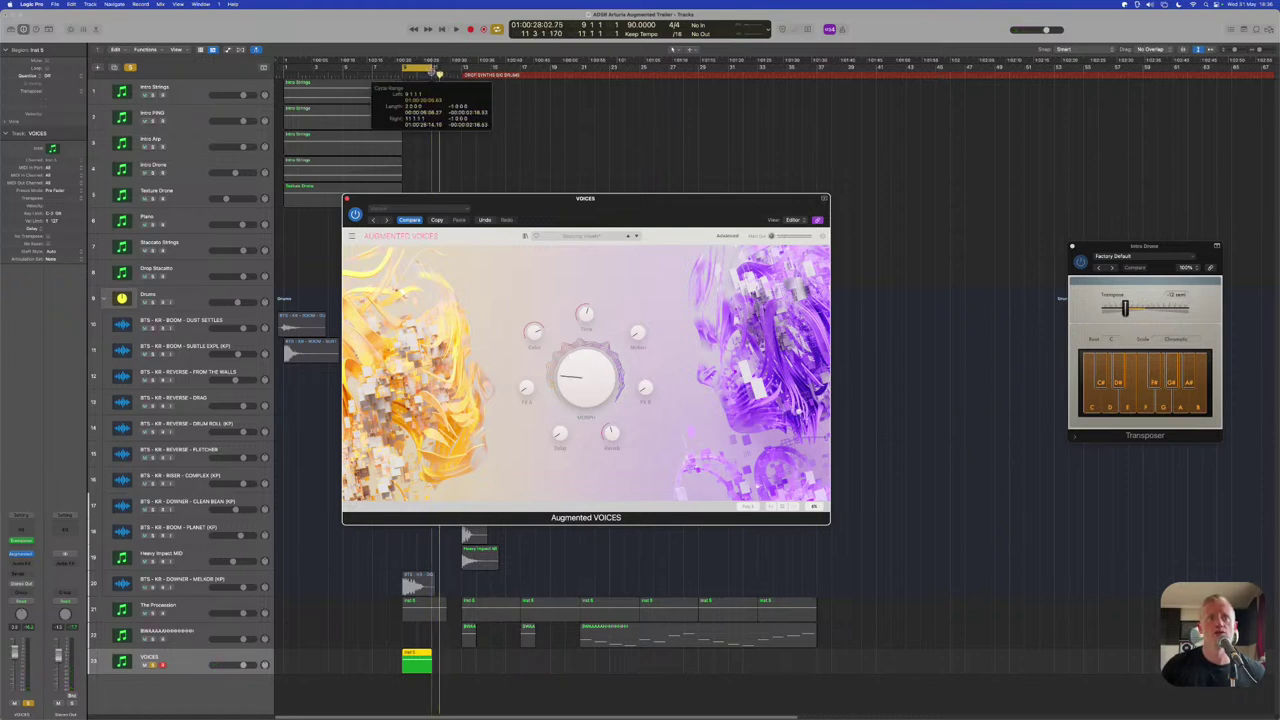
{"action": "key", "text": "space"}
{"action": "left_click_drag", "start_coordinate": [629, 376], "coordinate": [627, 378]}
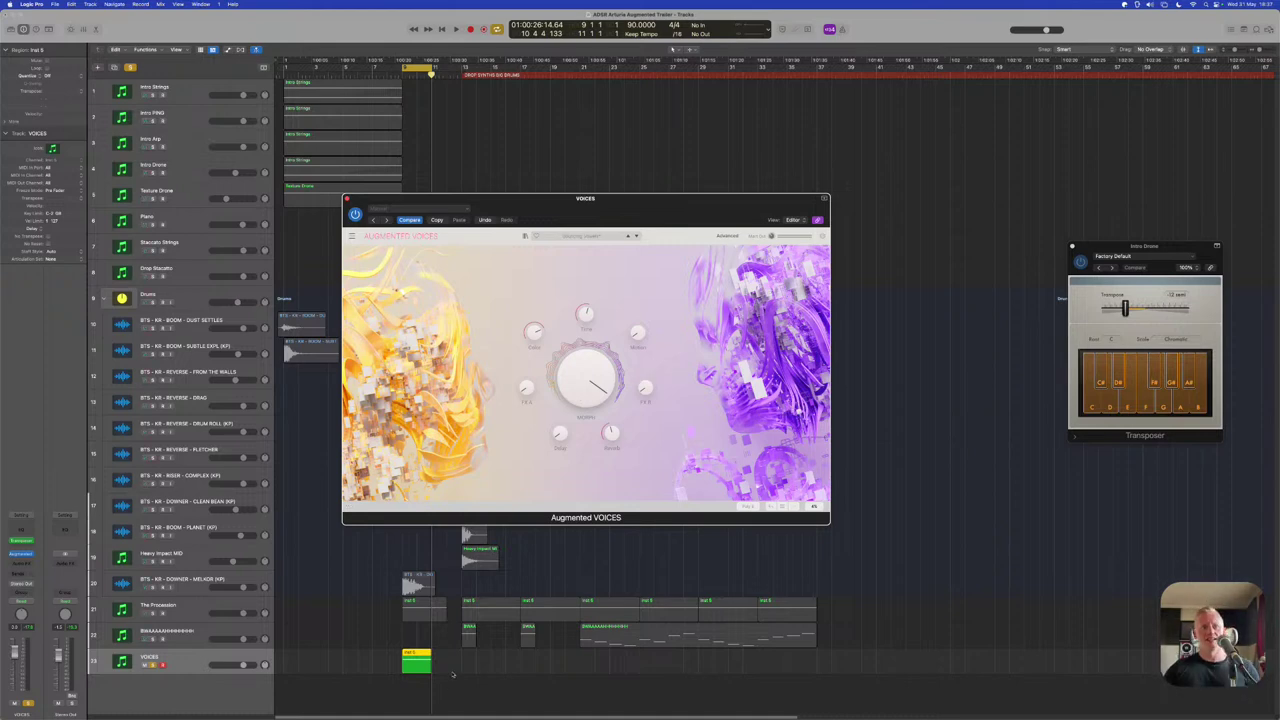
Show the VOICES region's notes in the Piano Roll and replace the Intro Drone Transposer window with the VOICES one
{"action": "double_click", "coordinate": [418, 657]}
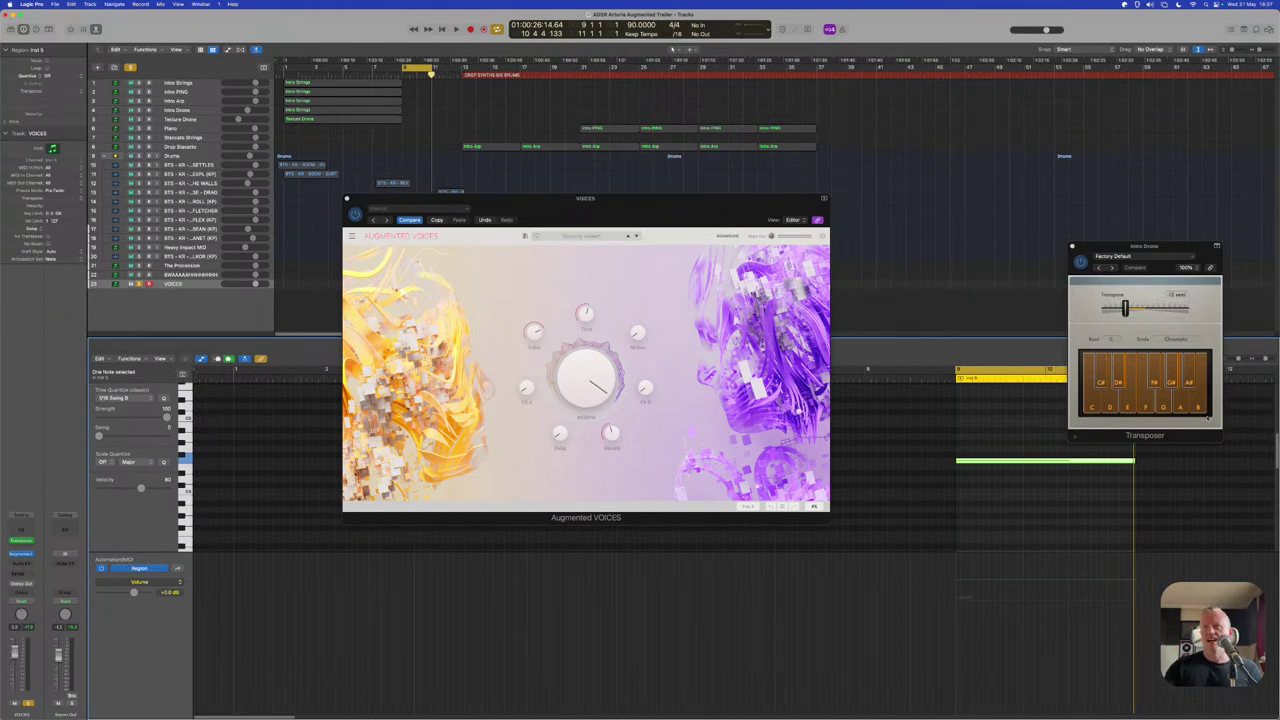
{"action": "left_click", "coordinate": [1074, 245]}
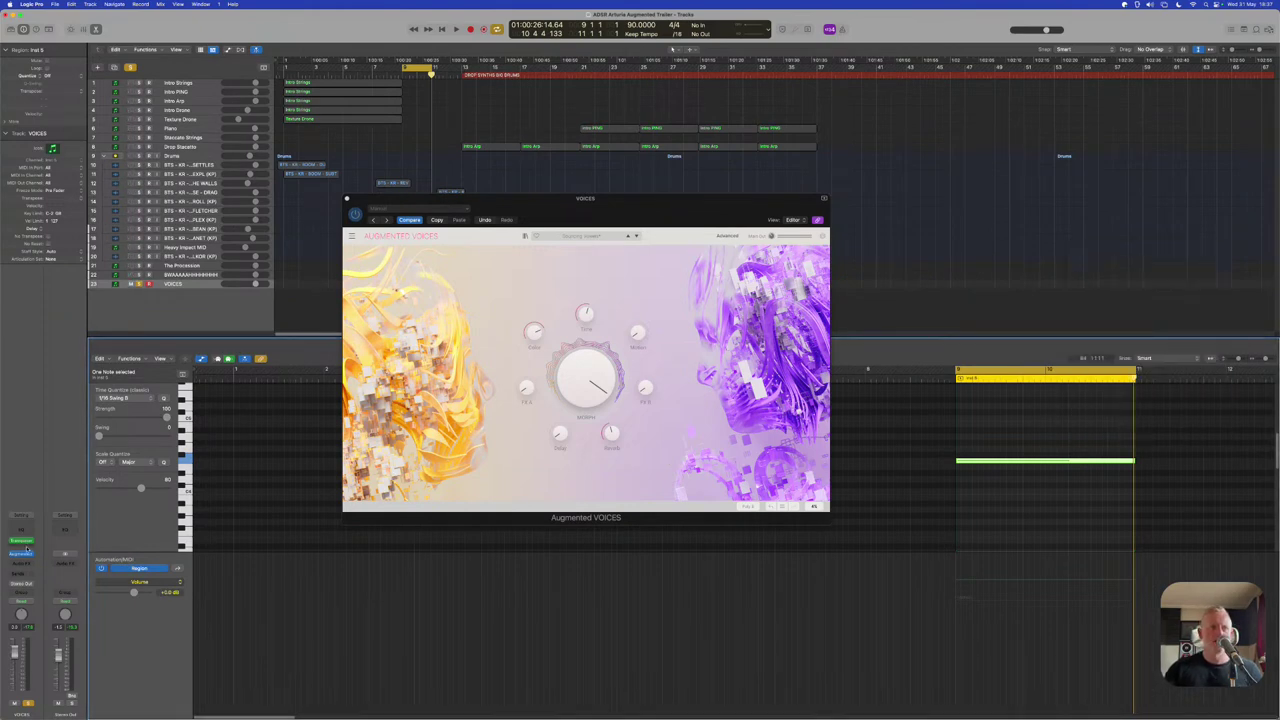
{"action": "left_click", "coordinate": [24, 552]}
{"action": "left_click_drag", "start_coordinate": [422, 199], "coordinate": [506, 266]}
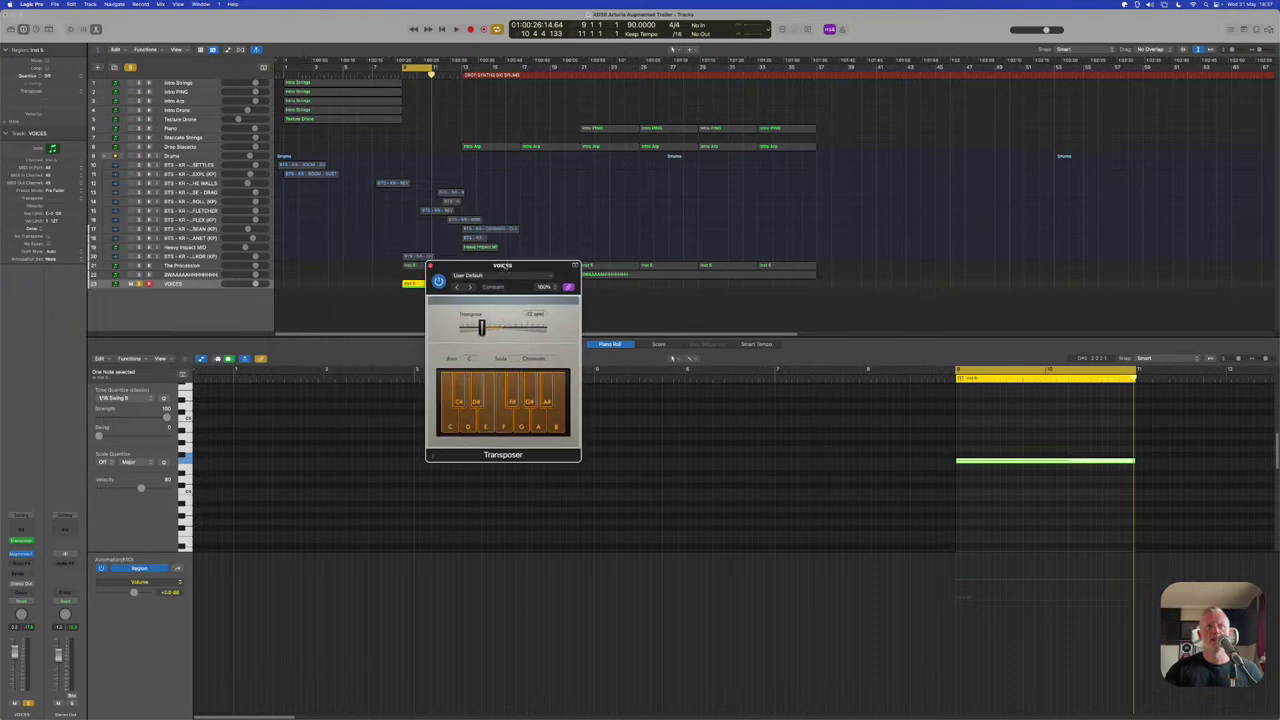
Compare the VOICES loop with the Transposer at 0, -24 and -12 semitones, leave it at -12 and close the Transposer
{"action": "left_click_drag", "start_coordinate": [488, 329], "coordinate": [500, 328]}
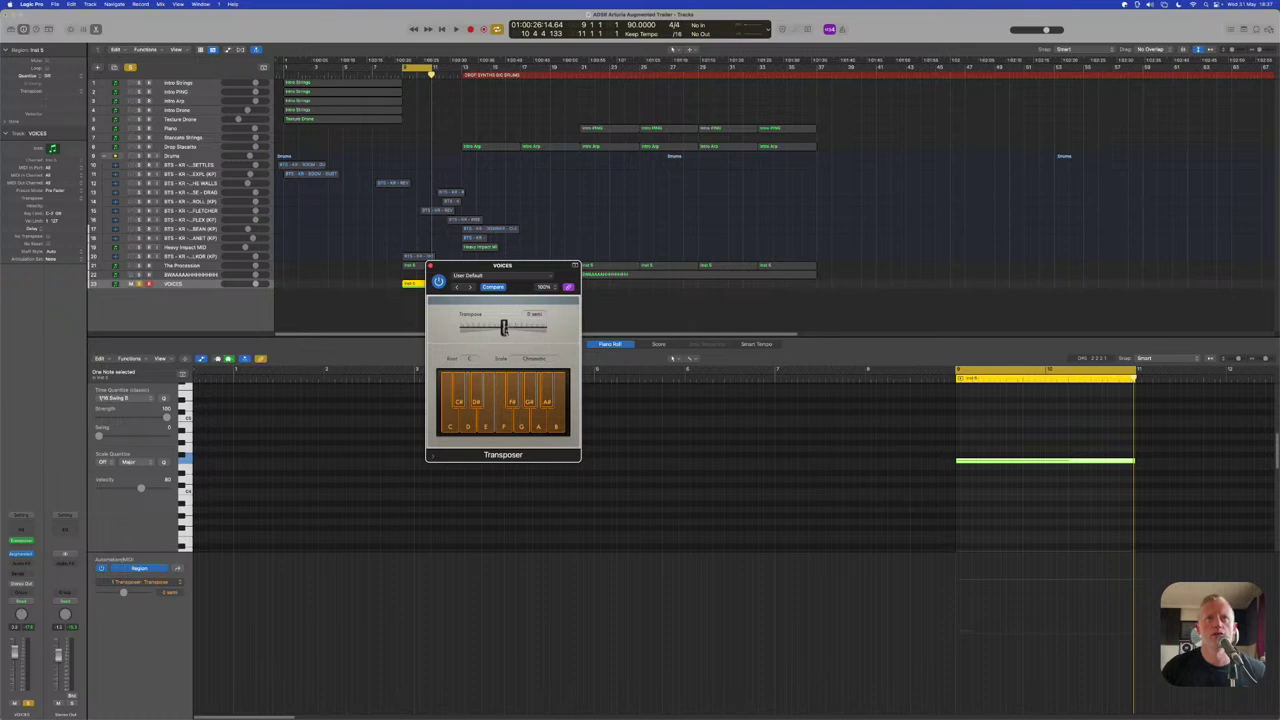
{"action": "key", "text": "space"}
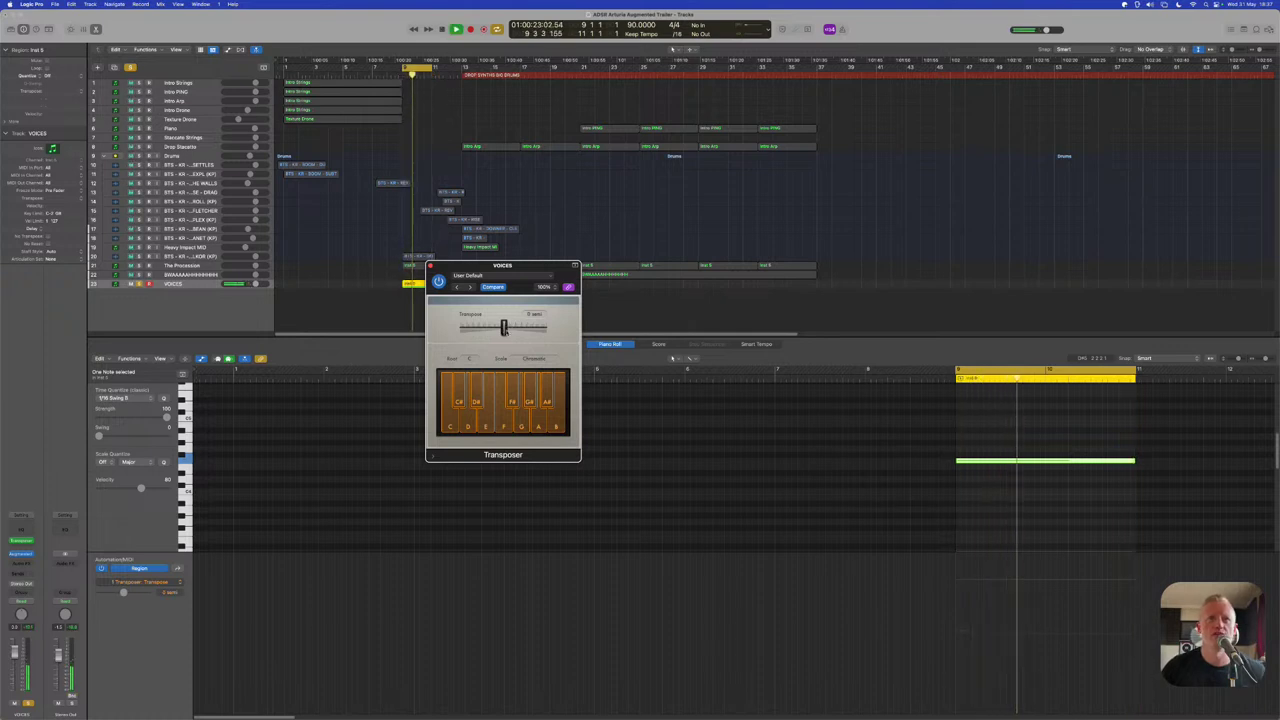
{"action": "key", "text": "space"}
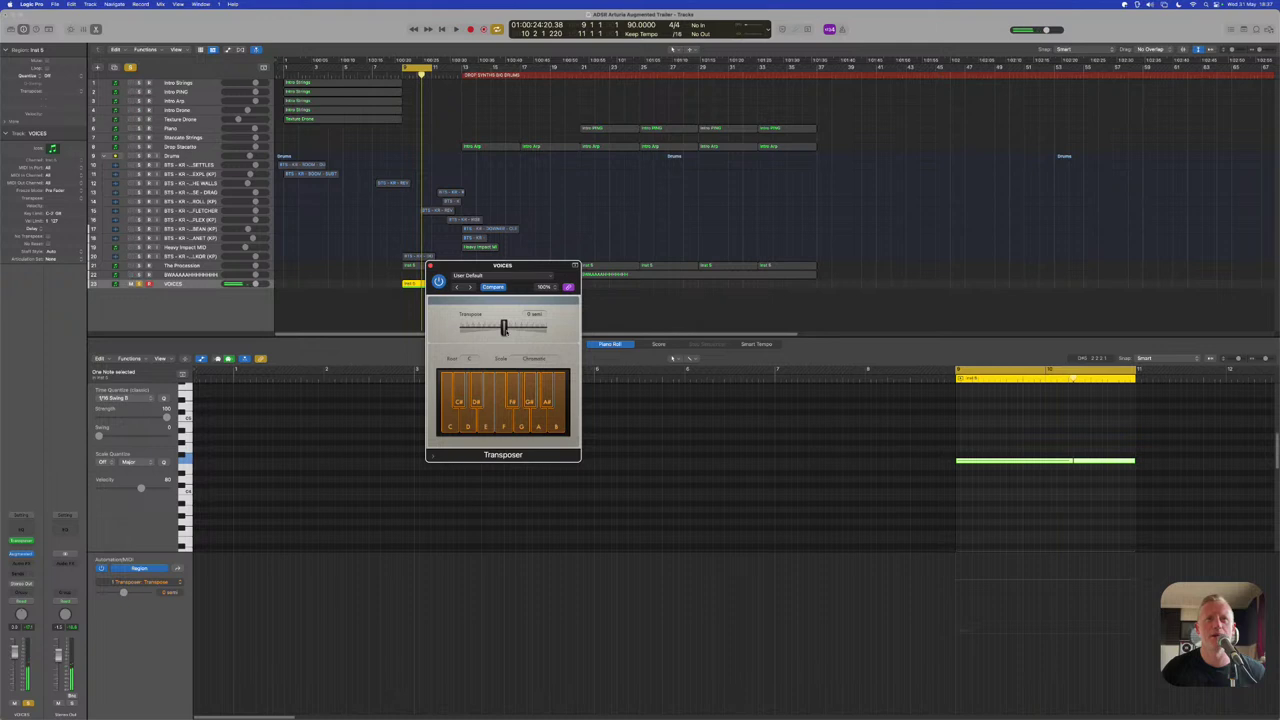
{"action": "key", "text": "space"}
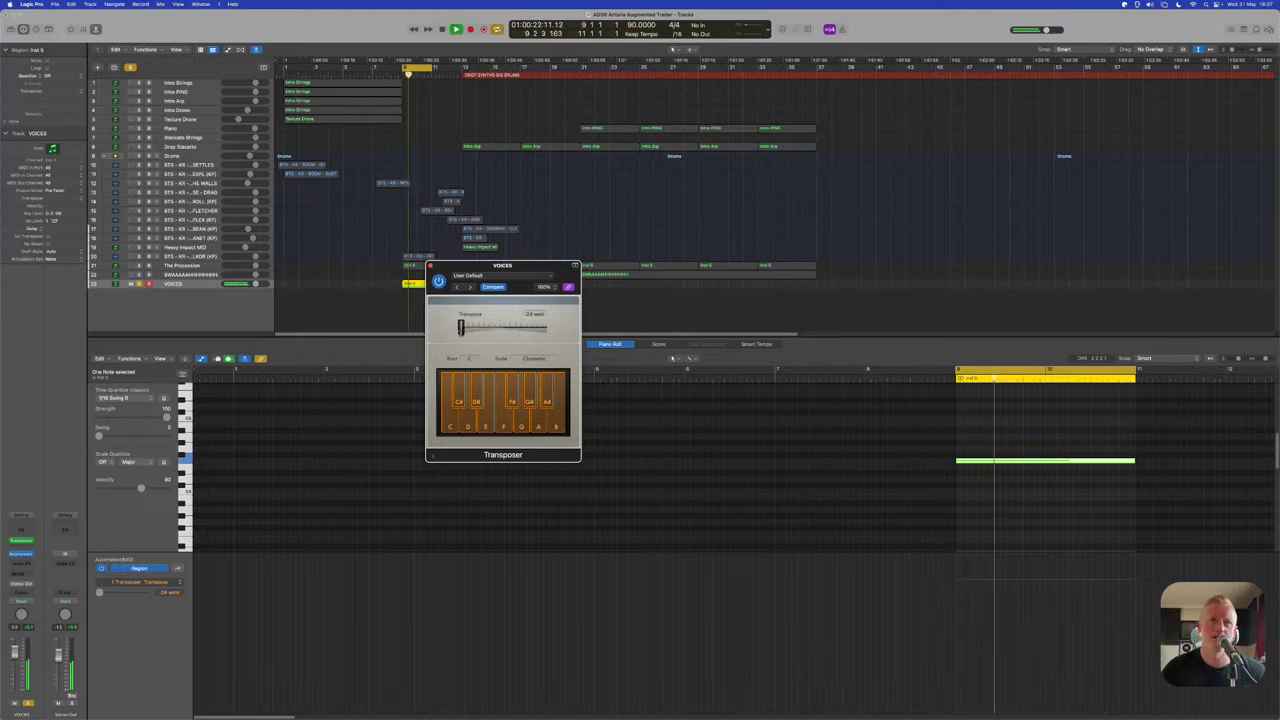
{"action": "key", "text": "space"}
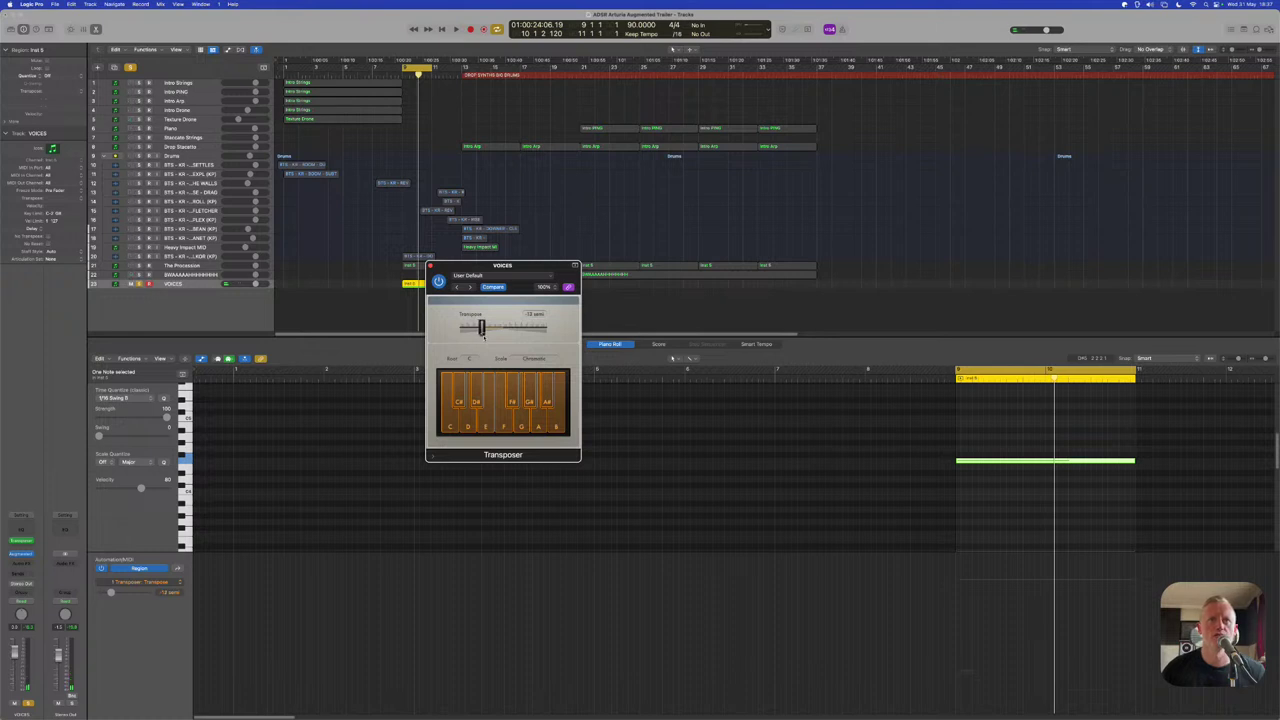
{"action": "key", "text": "space"}
{"action": "left_click", "coordinate": [430, 265]}
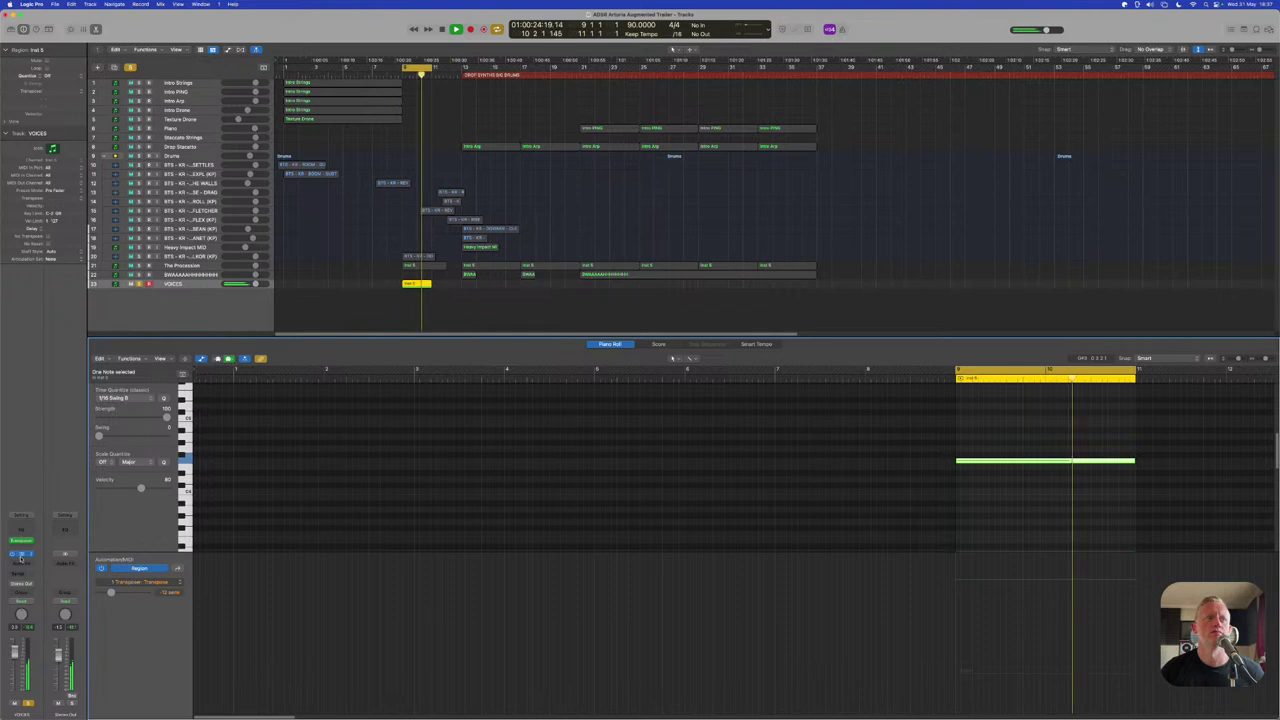
Audition Augmented Voices while varying its Motion, Time, FX A and FX B macros, and check the layers in the Advanced view
{"action": "left_click", "coordinate": [20, 555]}
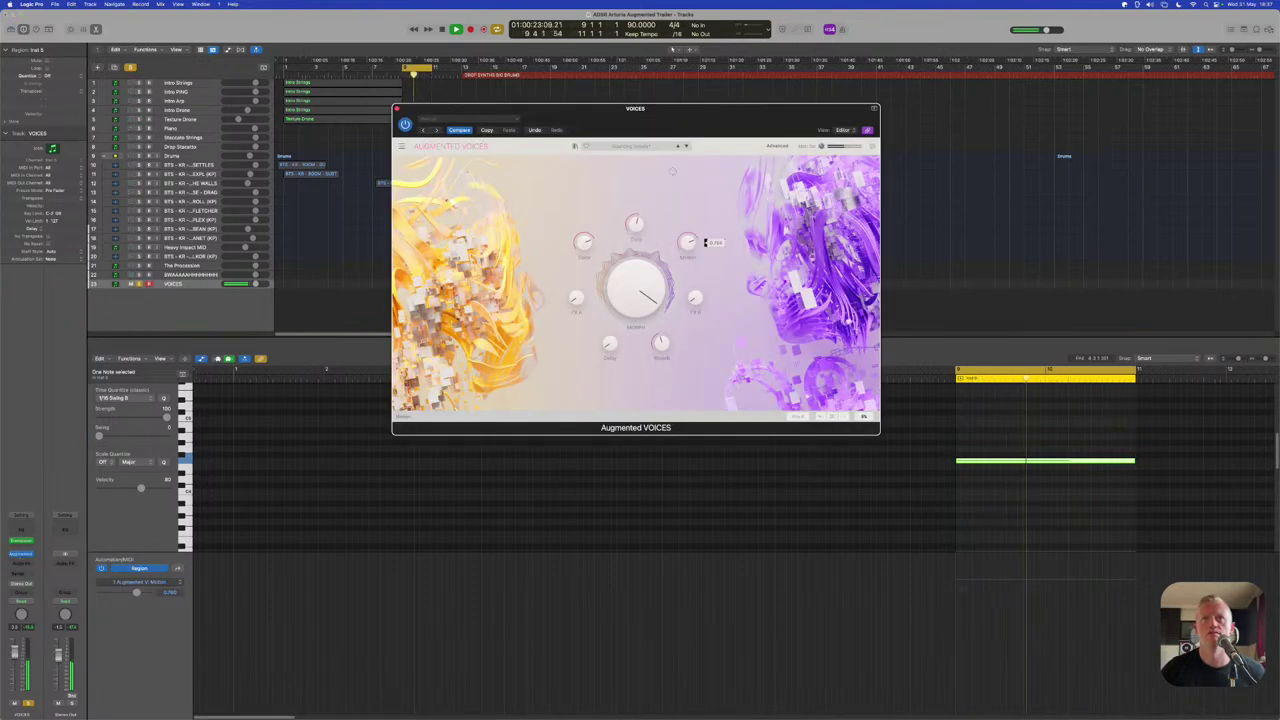
{"action": "left_click", "coordinate": [704, 242]}
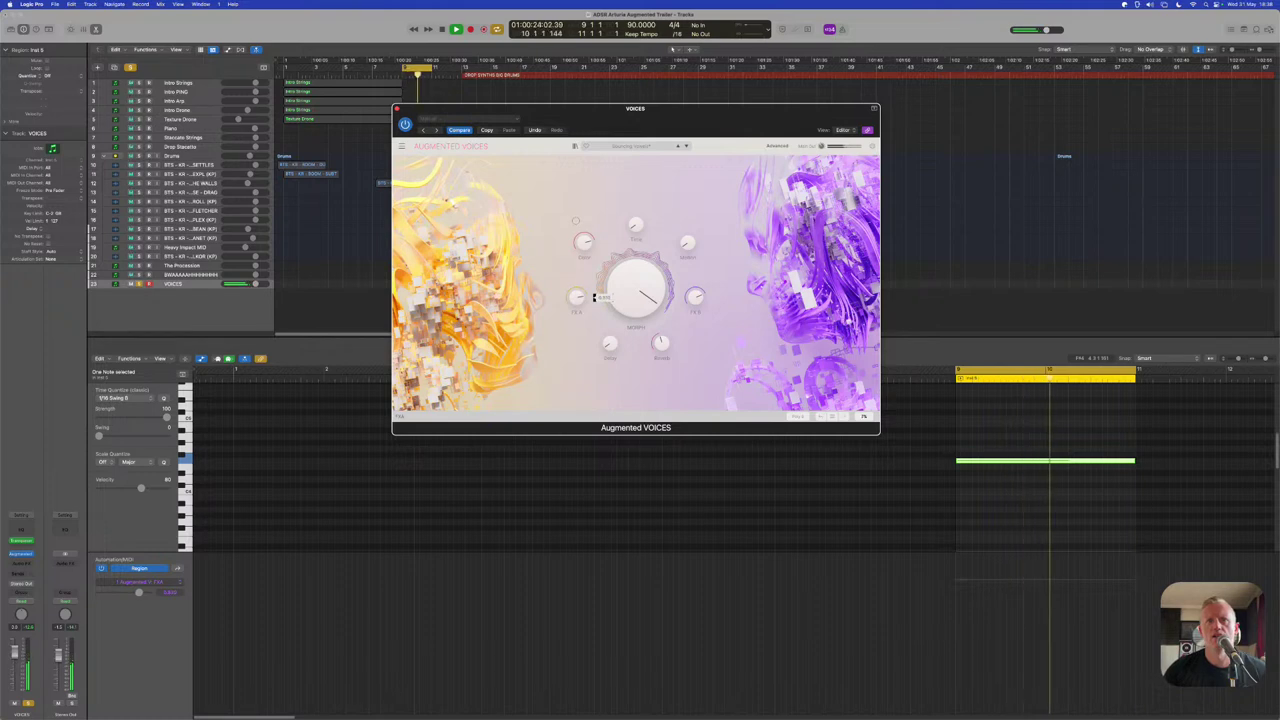
{"action": "left_click", "coordinate": [778, 146]}
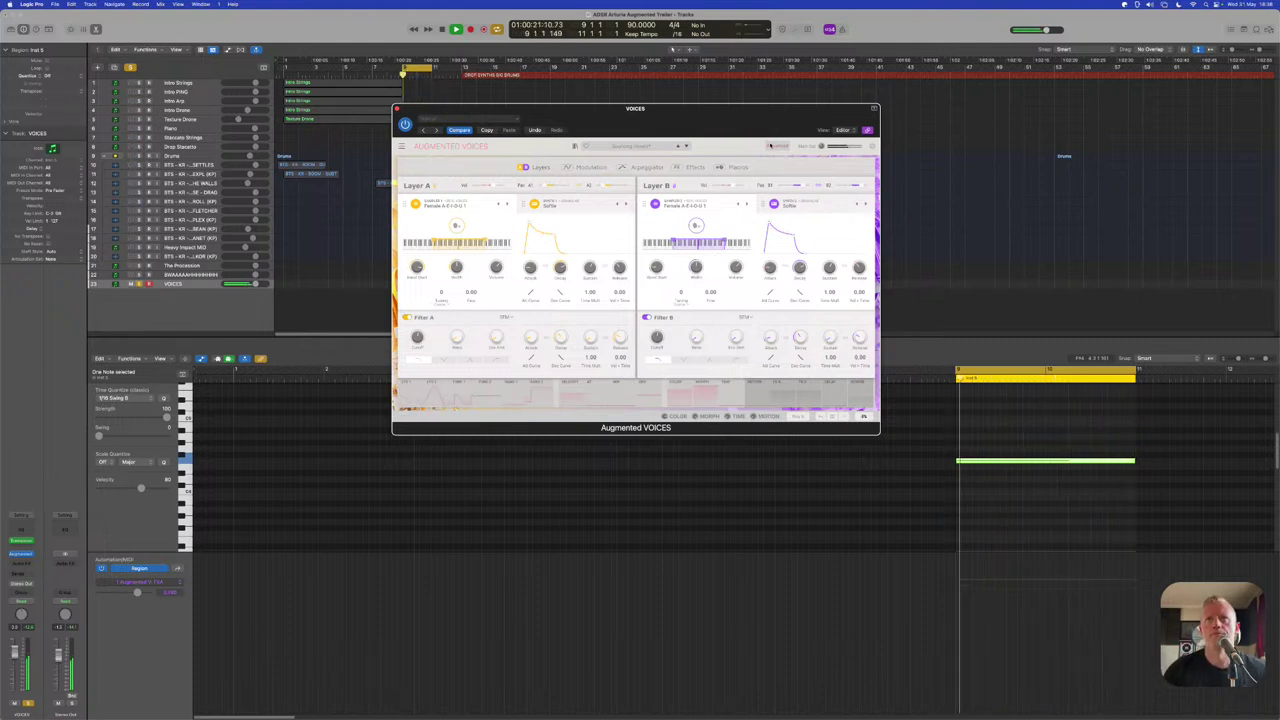
{"action": "left_click", "coordinate": [776, 146]}
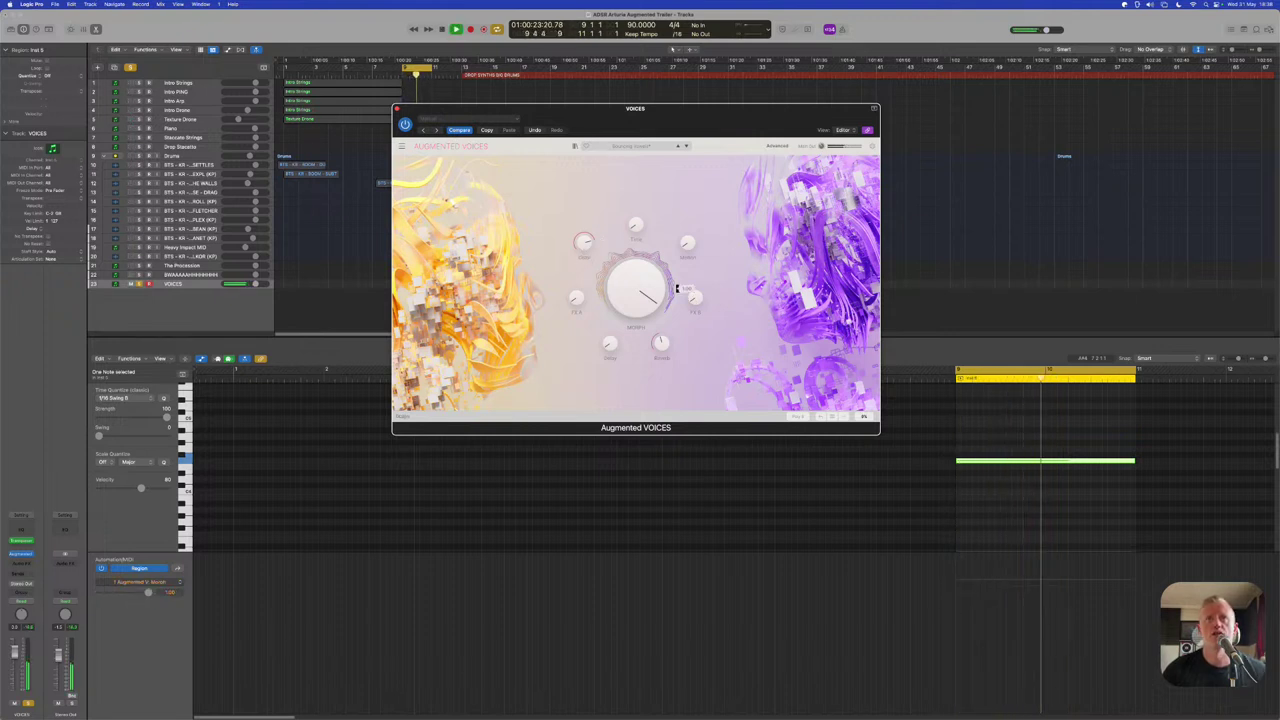
Browse the Augmented Voices preset list in the Explore view, reading through the preset names, types and designers
{"action": "left_click", "coordinate": [575, 147]}
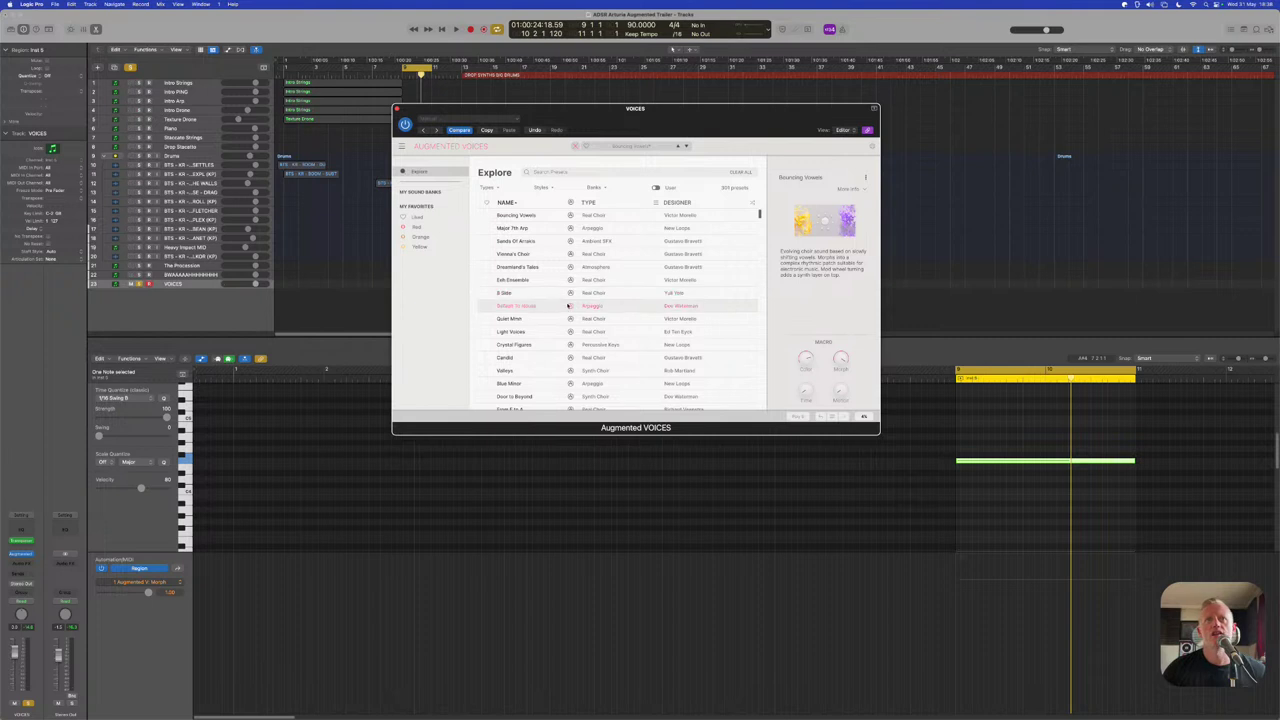
{"action": "scroll", "coordinate": [555, 315], "scroll_direction": "down", "scroll_amount": 1}
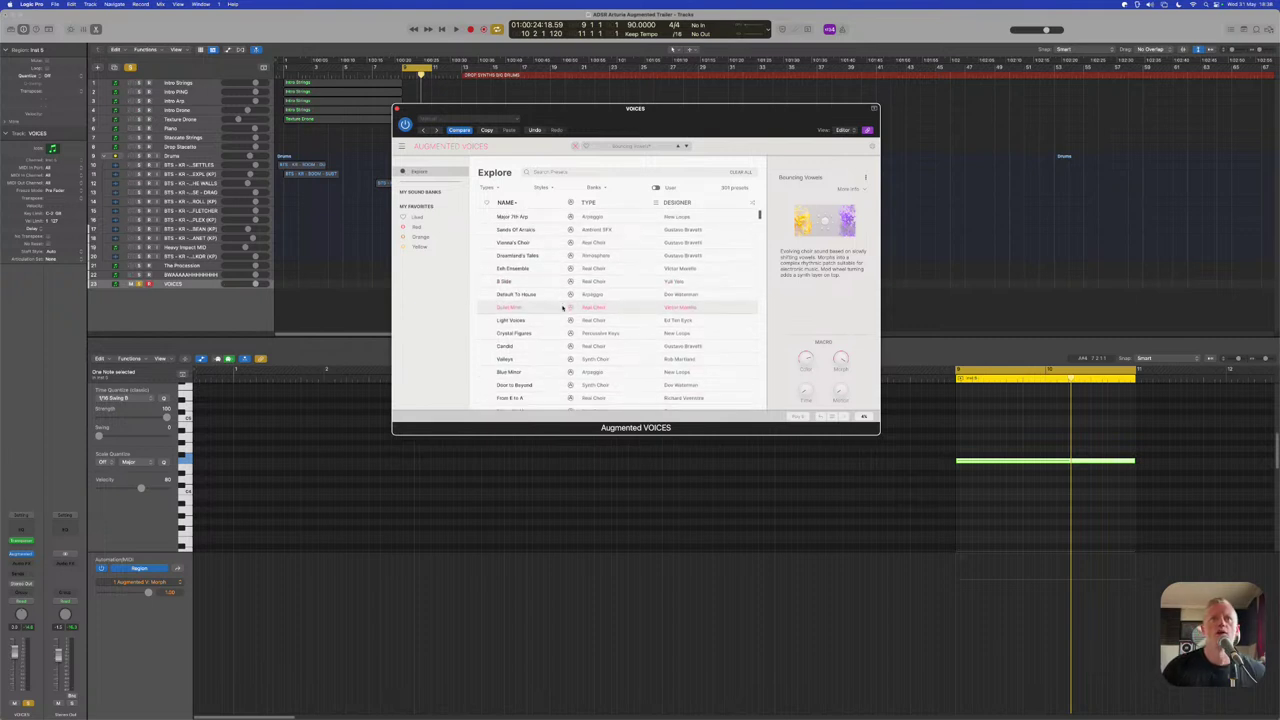
{"action": "scroll", "coordinate": [537, 337], "scroll_direction": "down", "scroll_amount": 4}
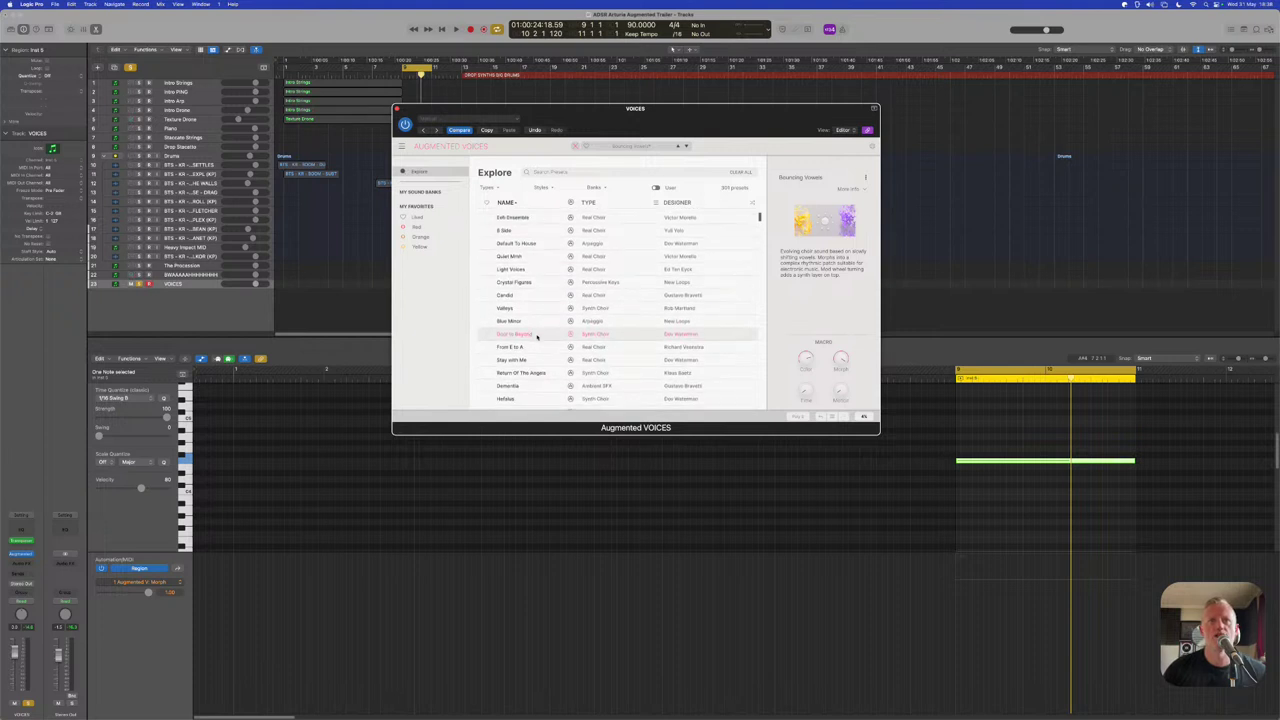
{"action": "scroll", "coordinate": [537, 337], "scroll_direction": "down", "scroll_amount": 3}
{"action": "scroll", "coordinate": [537, 337], "scroll_direction": "down", "scroll_amount": 9}
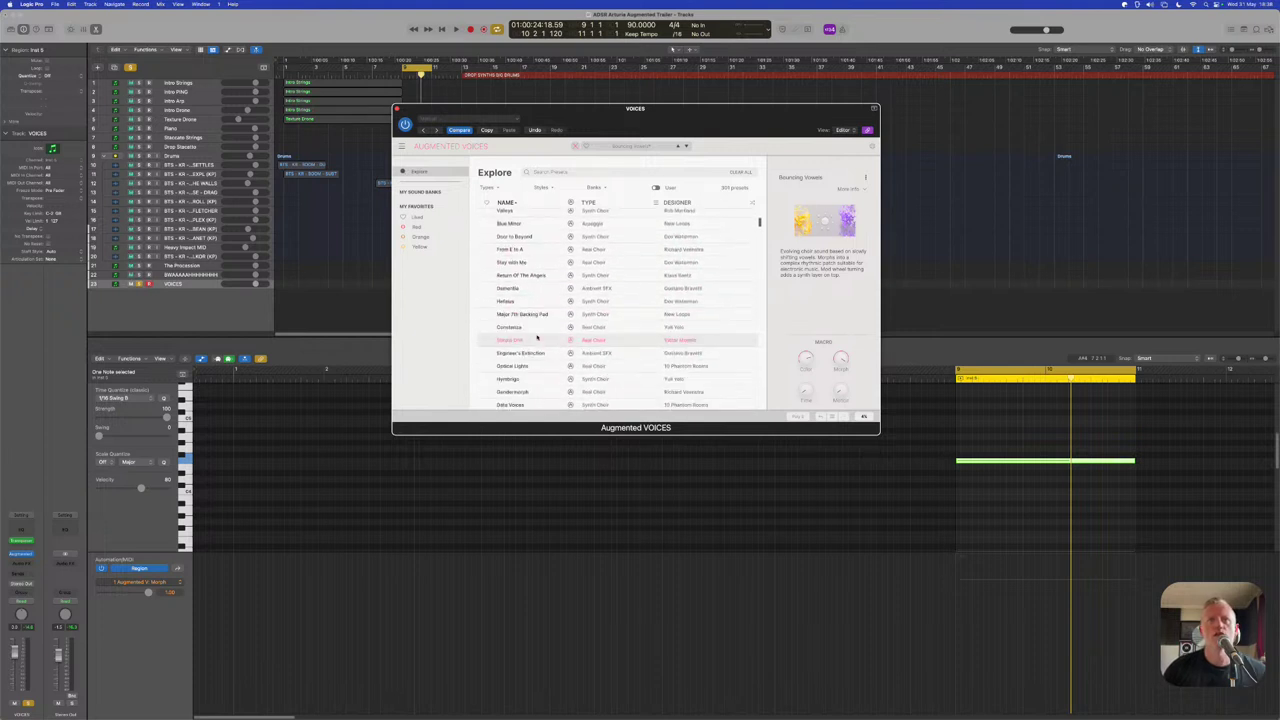
{"action": "scroll", "coordinate": [537, 337], "scroll_direction": "down", "scroll_amount": 3}
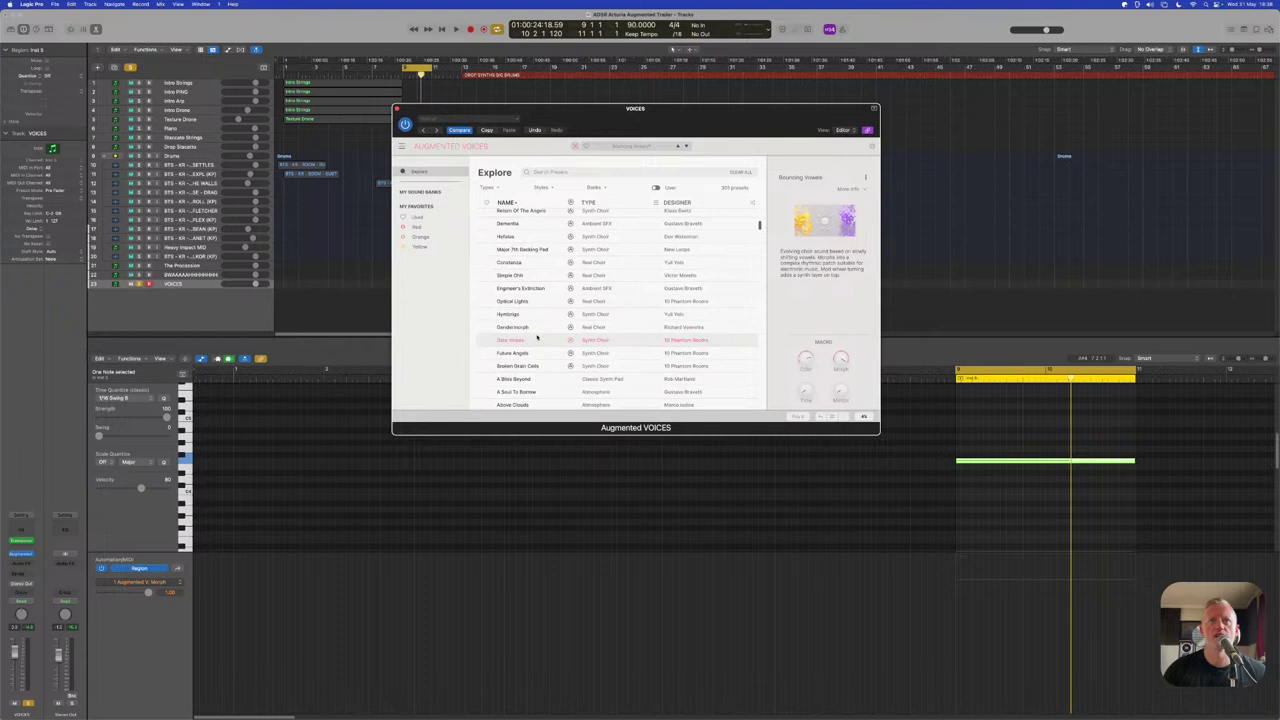
{"action": "scroll", "coordinate": [537, 337], "scroll_direction": "down", "scroll_amount": 3}
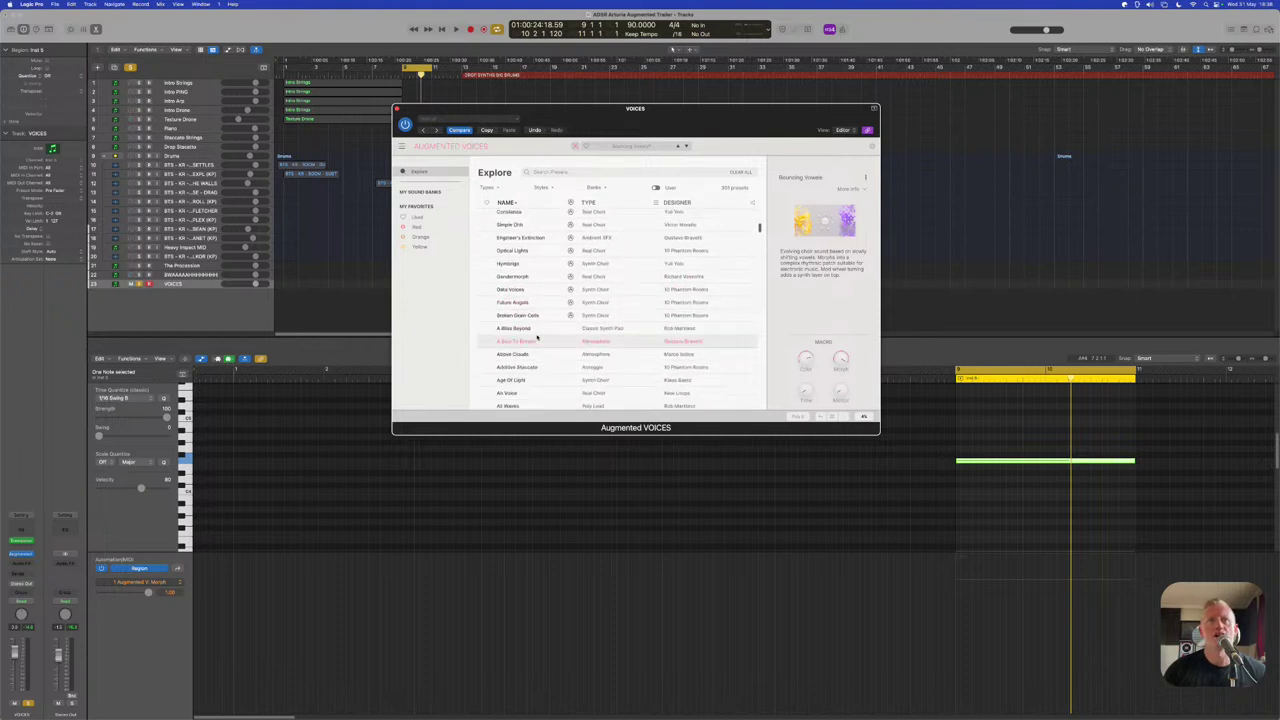
{"action": "scroll", "coordinate": [537, 338], "scroll_direction": "down", "scroll_amount": 1}
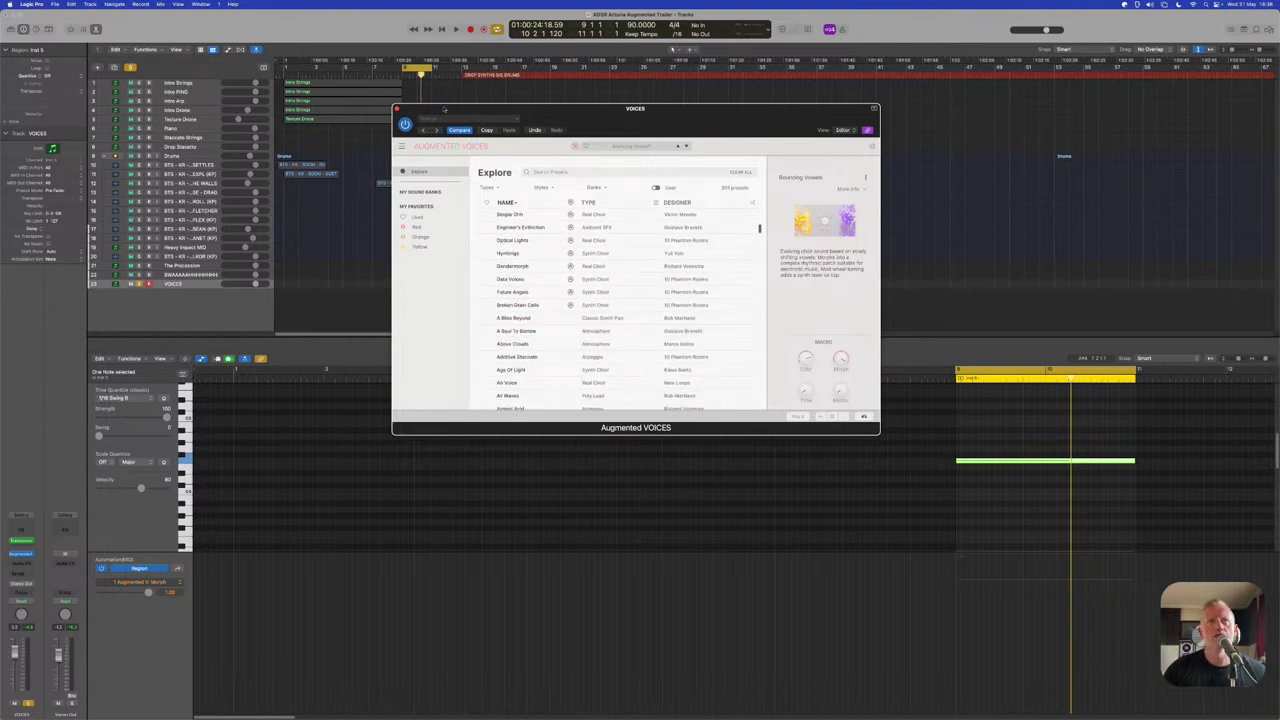
Close the Augmented Voices window, unsolo the VOICES track and hide the Piano Roll
{"action": "left_click", "coordinate": [396, 109]}
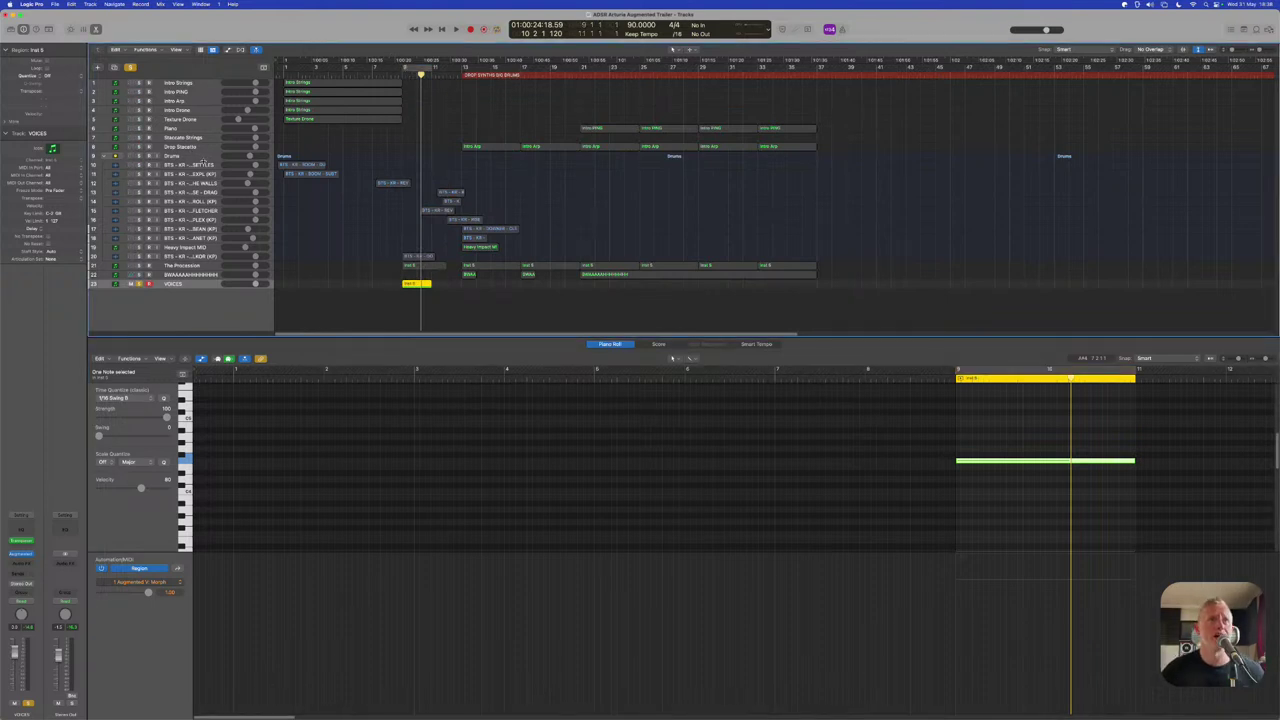
{"action": "left_click", "coordinate": [140, 285]}
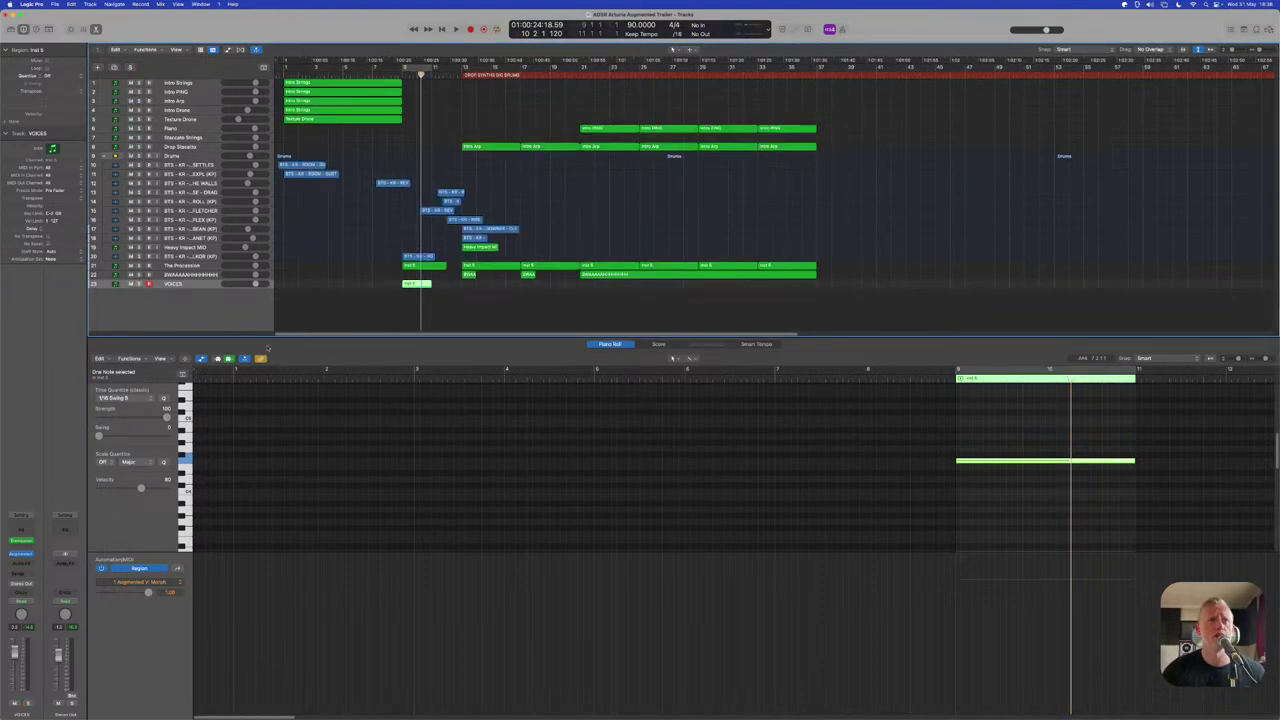
{"action": "key", "text": "p"}
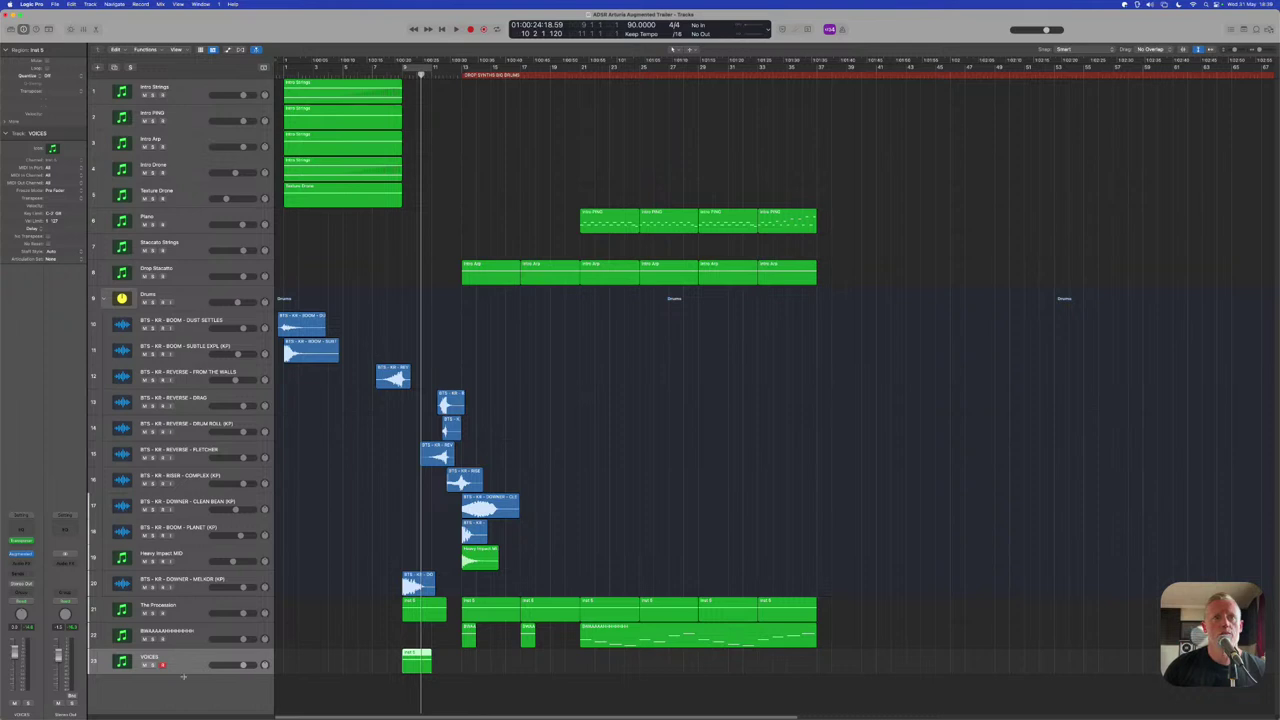
Select the track below The Procession, solo it and play its part from bar 13
{"action": "left_click", "coordinate": [181, 637]}
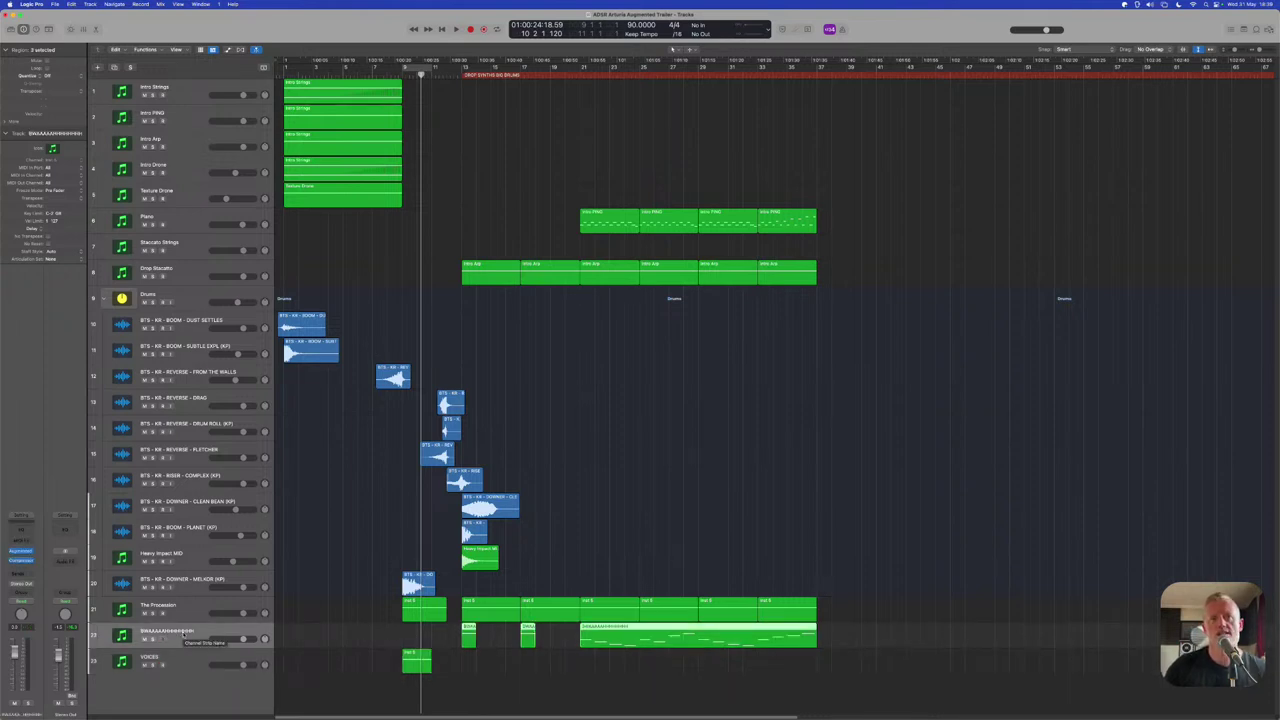
{"action": "key", "text": "space"}
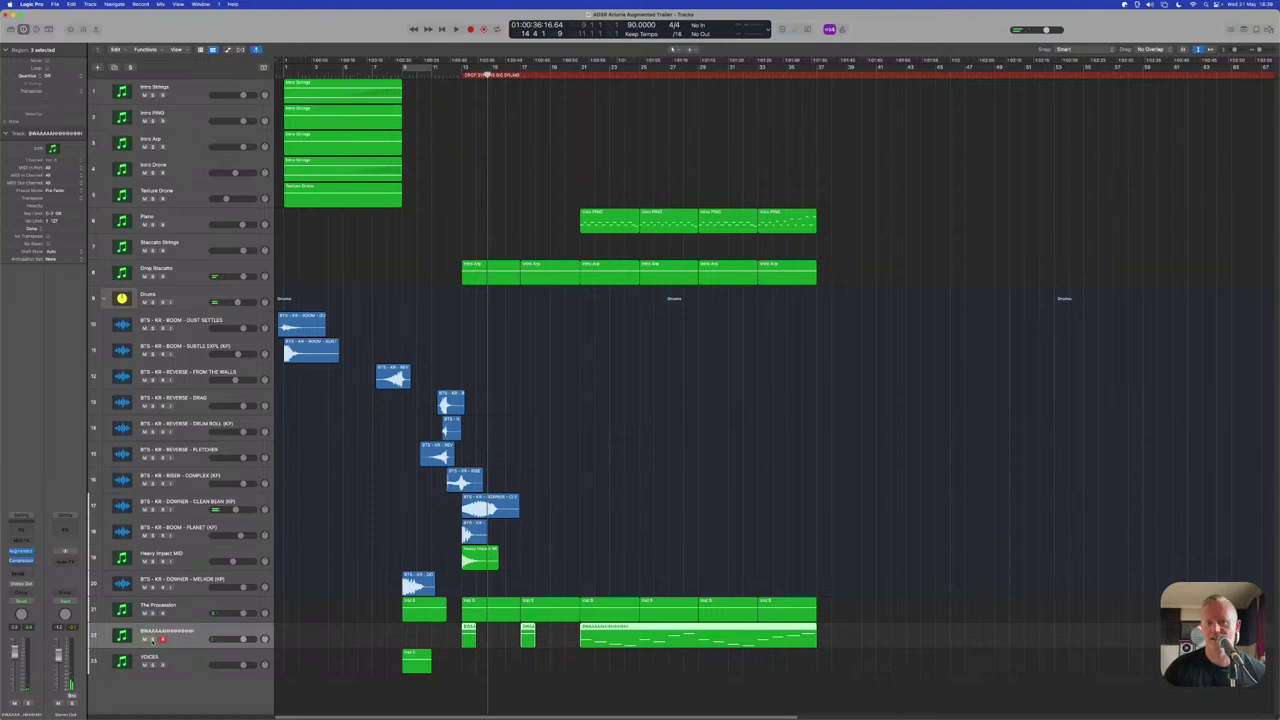
{"action": "left_click", "coordinate": [148, 638]}
{"action": "key", "text": "space"}
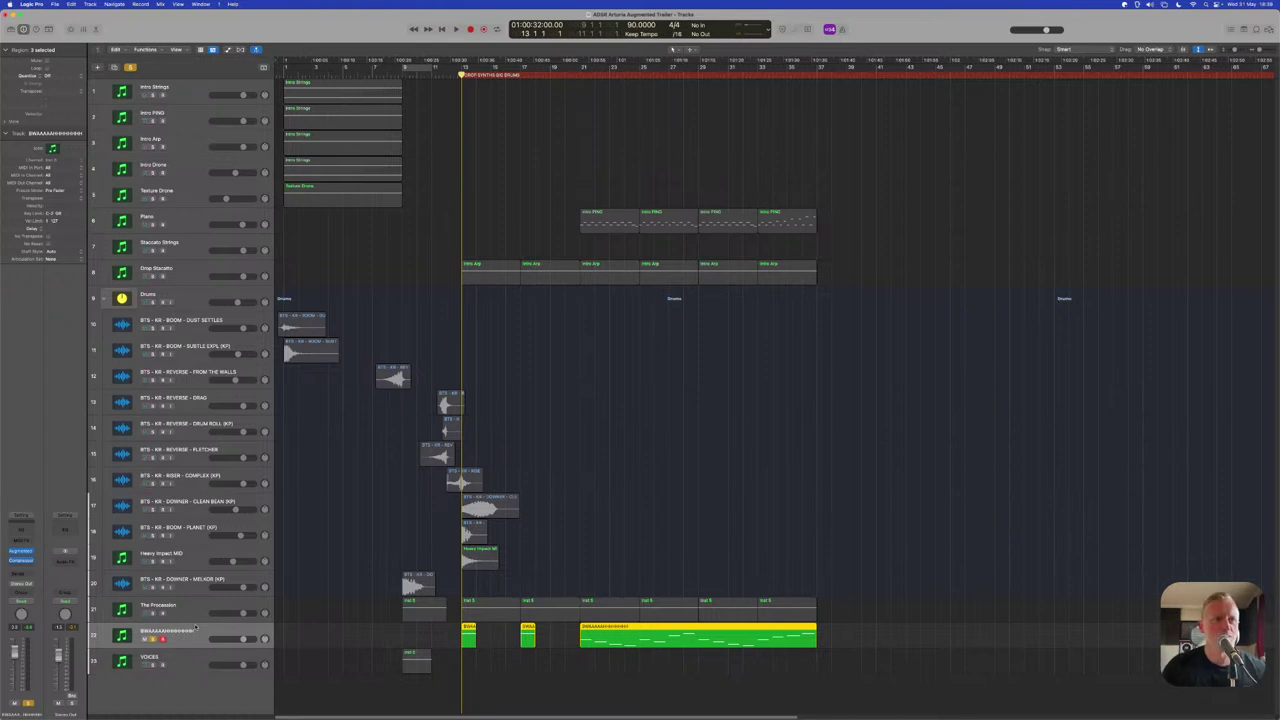
{"action": "key", "text": "space"}
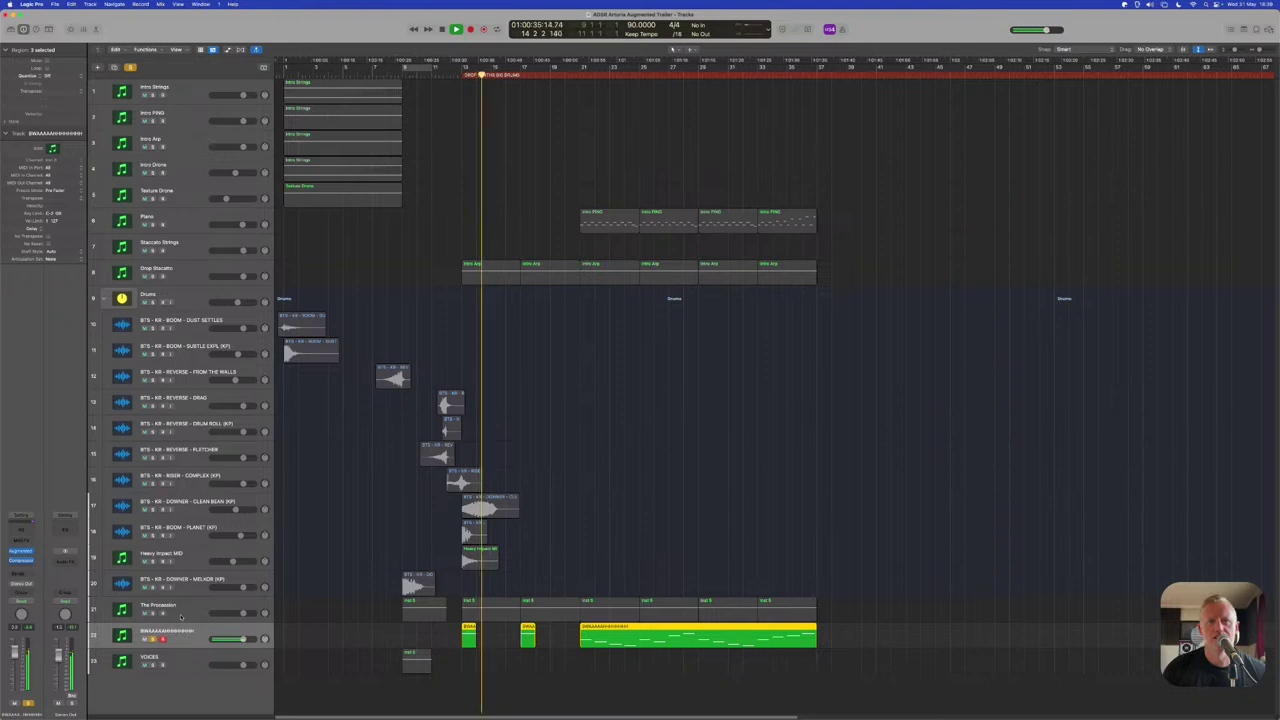
Open the soloed track's Augmented Brass instrument and examine its Layer A and Layer B settings in the Advanced view
{"action": "left_click", "coordinate": [22, 551]}
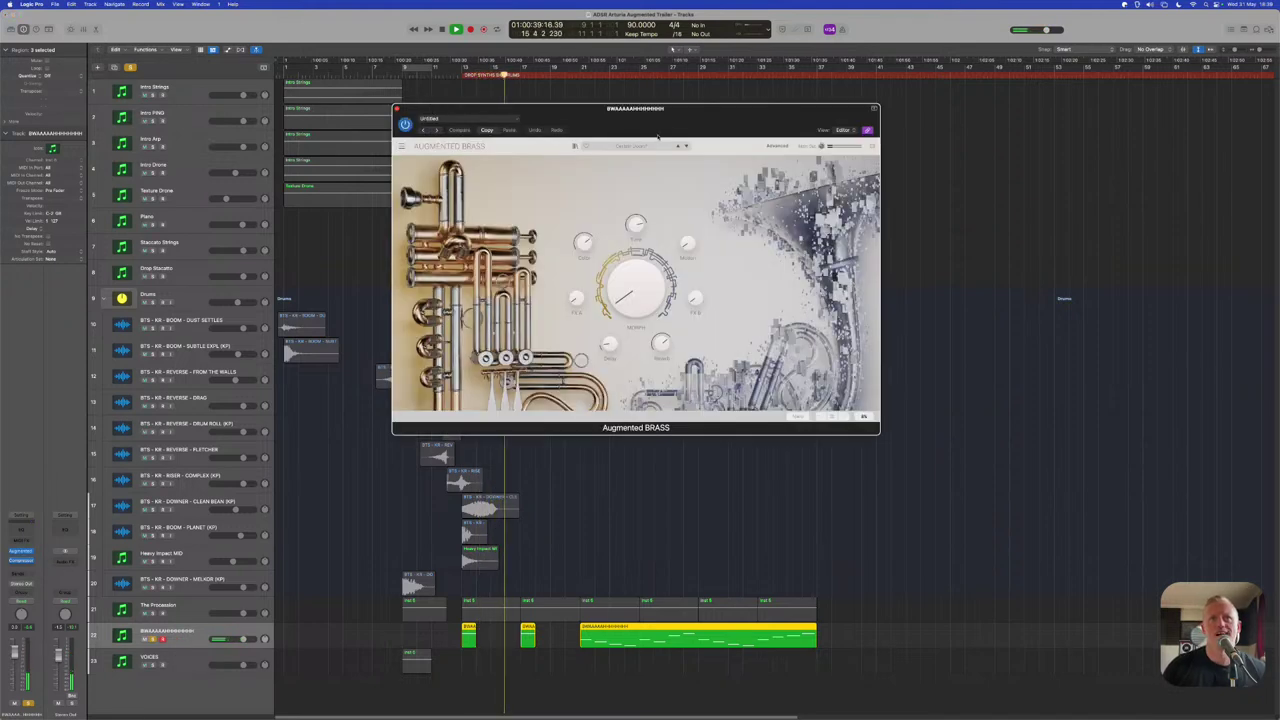
{"action": "left_click_drag", "start_coordinate": [657, 137], "coordinate": [747, 197]}
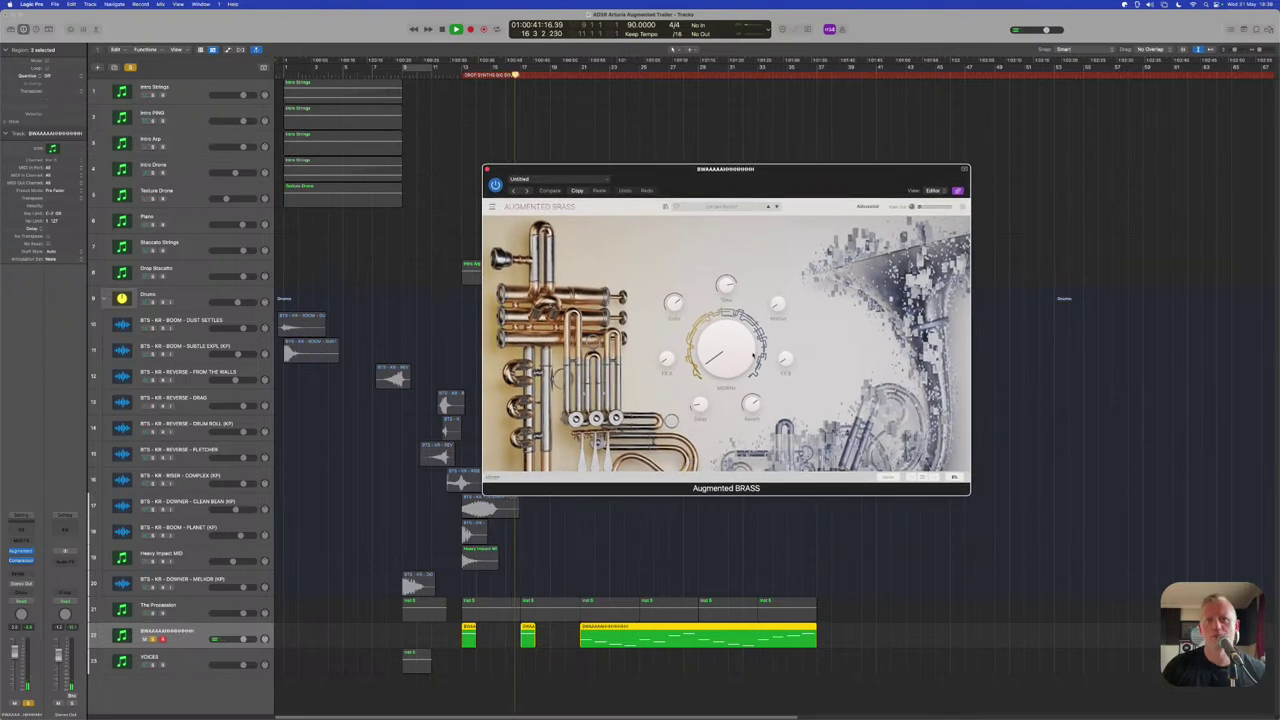
{"action": "key", "text": "space"}
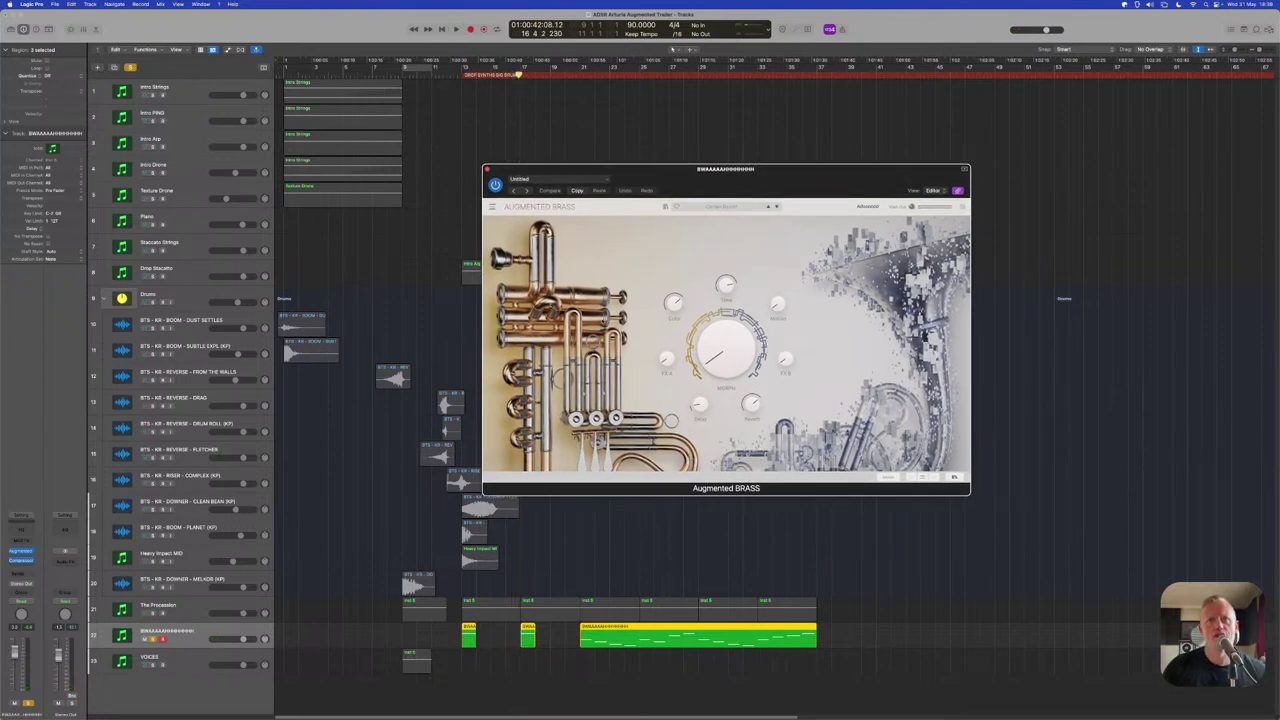
{"action": "left_click", "coordinate": [869, 207]}
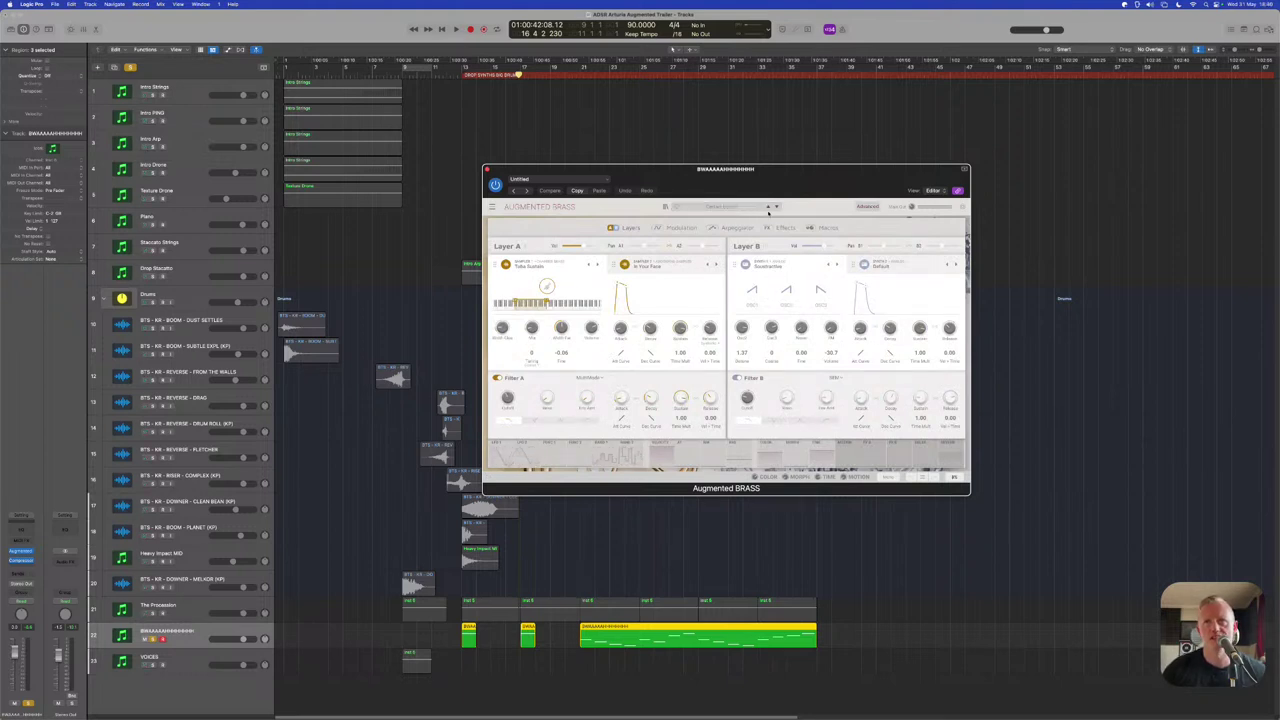
{"action": "left_click", "coordinate": [868, 206]}
Audition the brass with the Morph macro raised to full, undo the Morph change and return the playhead to bar 13
{"action": "key", "text": "space"}
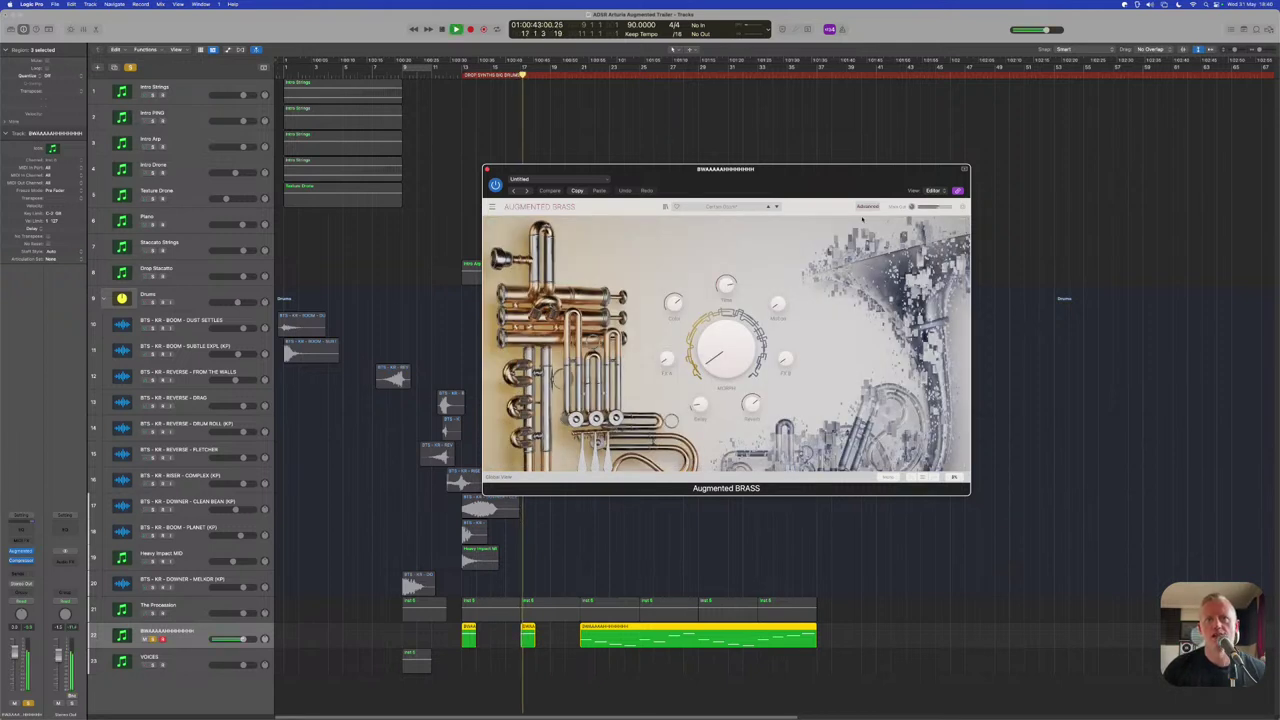
{"action": "left_click_drag", "start_coordinate": [752, 356], "coordinate": [767, 348]}
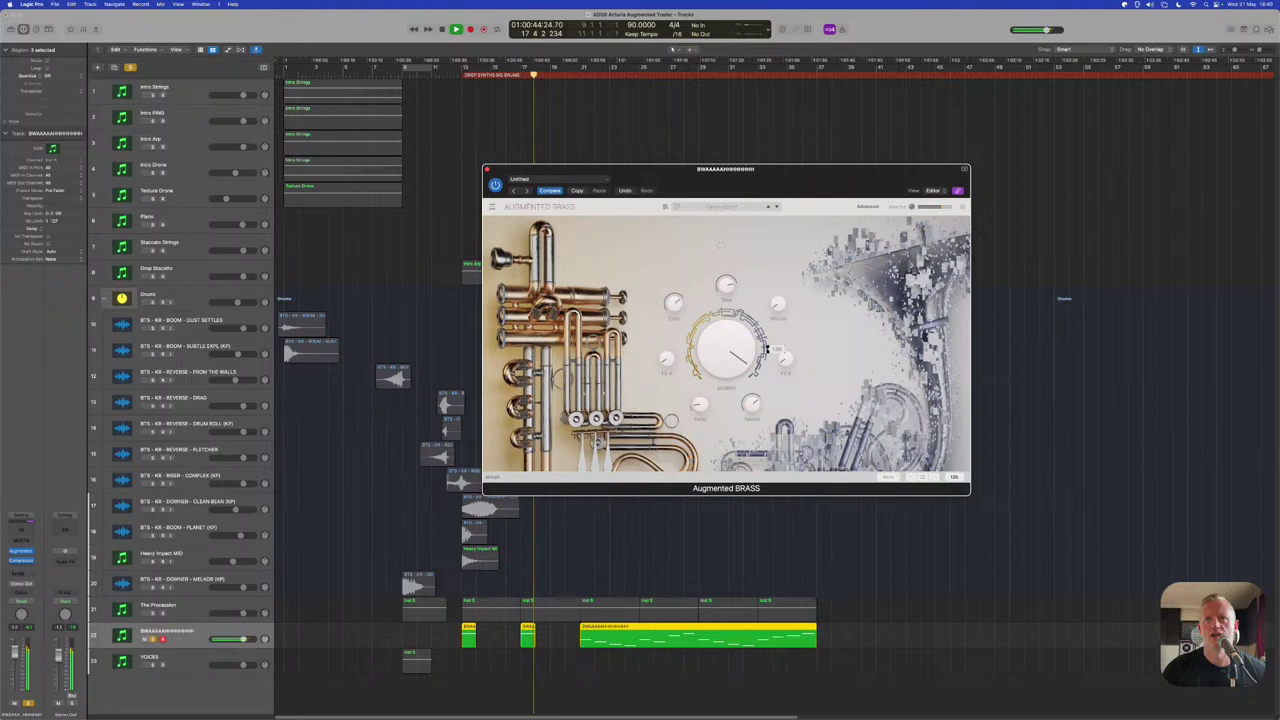
{"action": "key", "text": "space"}
{"action": "key", "text": "super+z"}
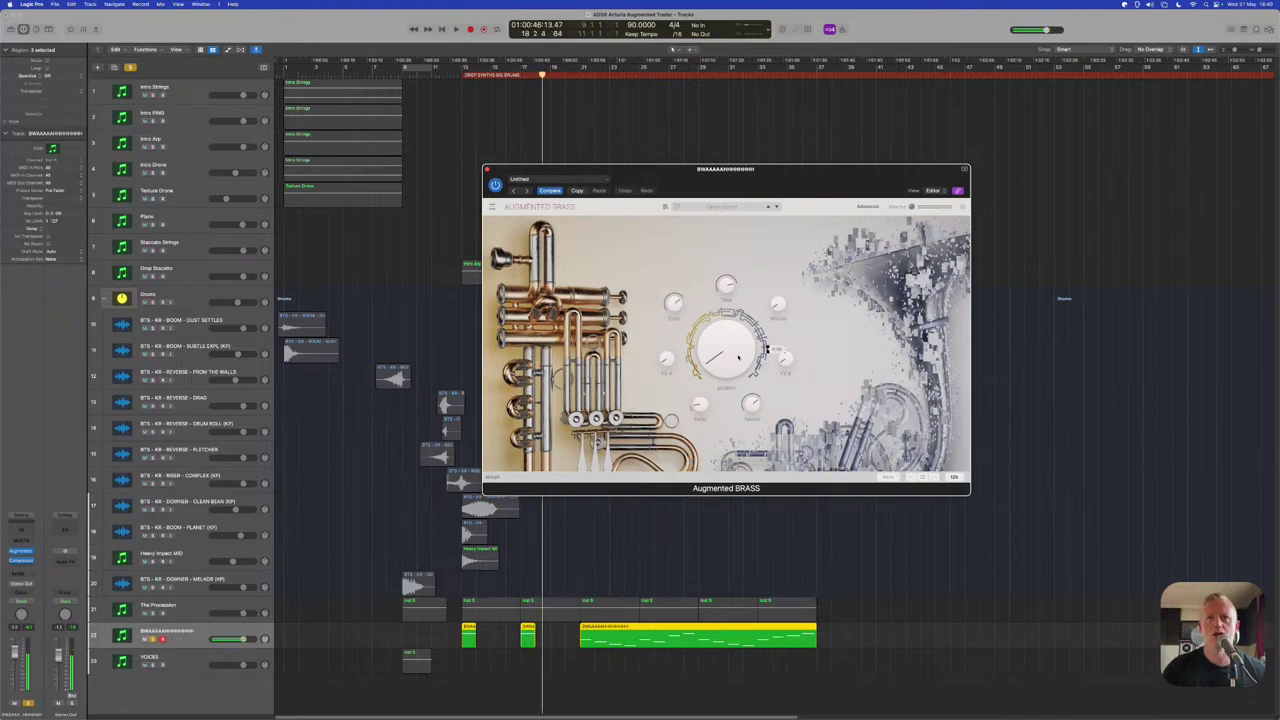
{"action": "key", "text": "comma"}
{"action": "key", "text": "comma"}
{"action": "key", "text": "comma"}
{"action": "key", "text": "comma"}
{"action": "key", "text": "comma"}
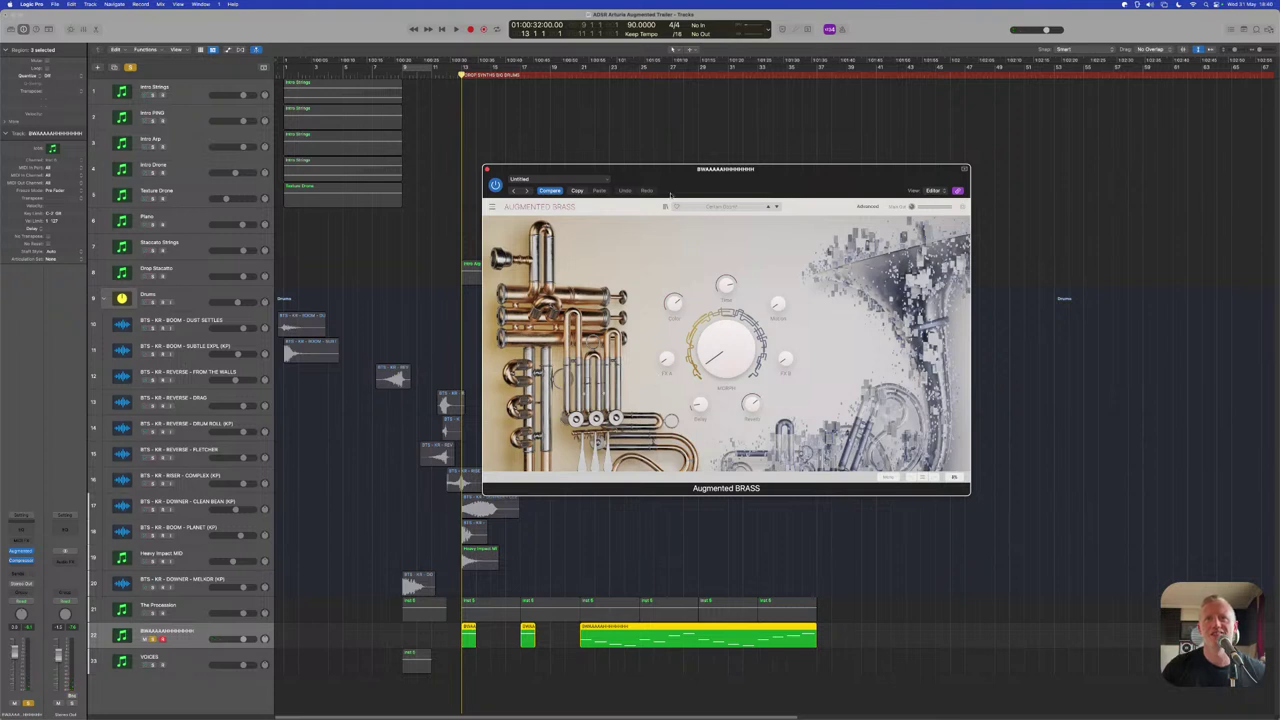
Move the Augmented Brass window clear of the bar 13 region and audition the part while adjusting the Morph macro
{"action": "left_click_drag", "start_coordinate": [673, 193], "coordinate": [732, 190]}
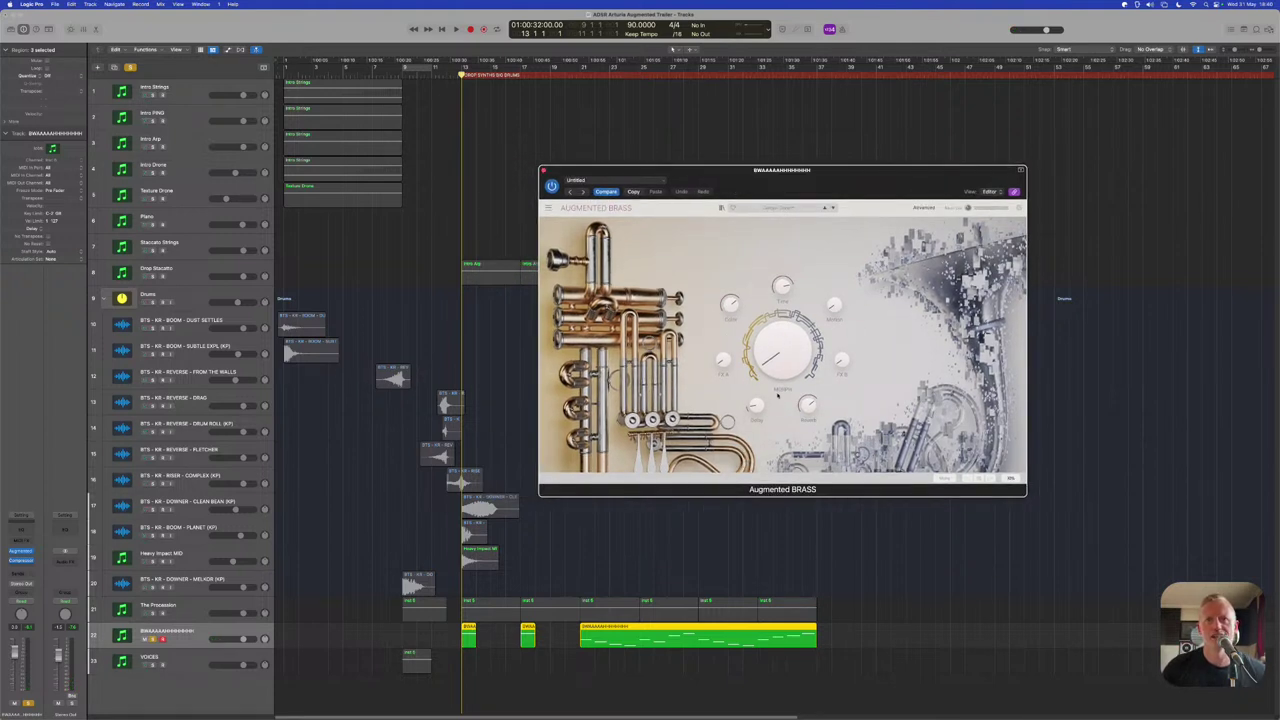
{"action": "key", "text": "space"}
{"action": "left_click_drag", "start_coordinate": [822, 358], "coordinate": [823, 349]}
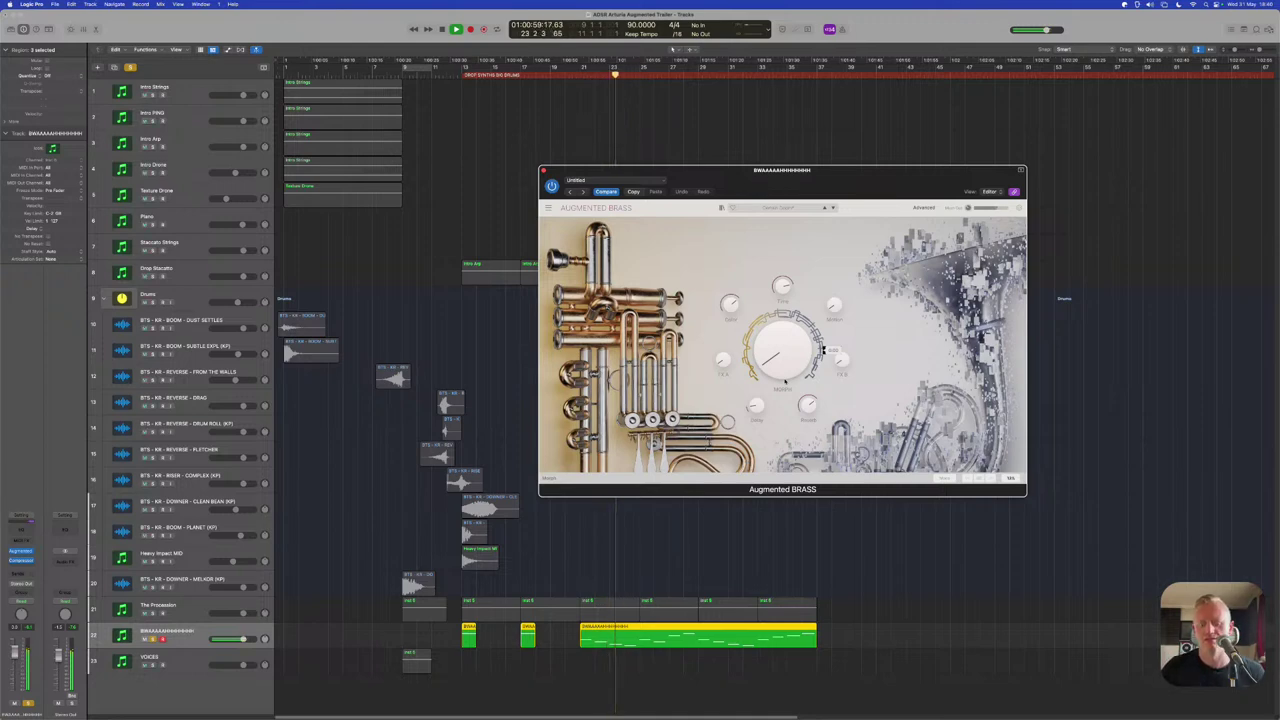
Show the long brass region's notes in the Piano Roll without automation and place the playhead just before bar 25
{"action": "double_click", "coordinate": [700, 636]}
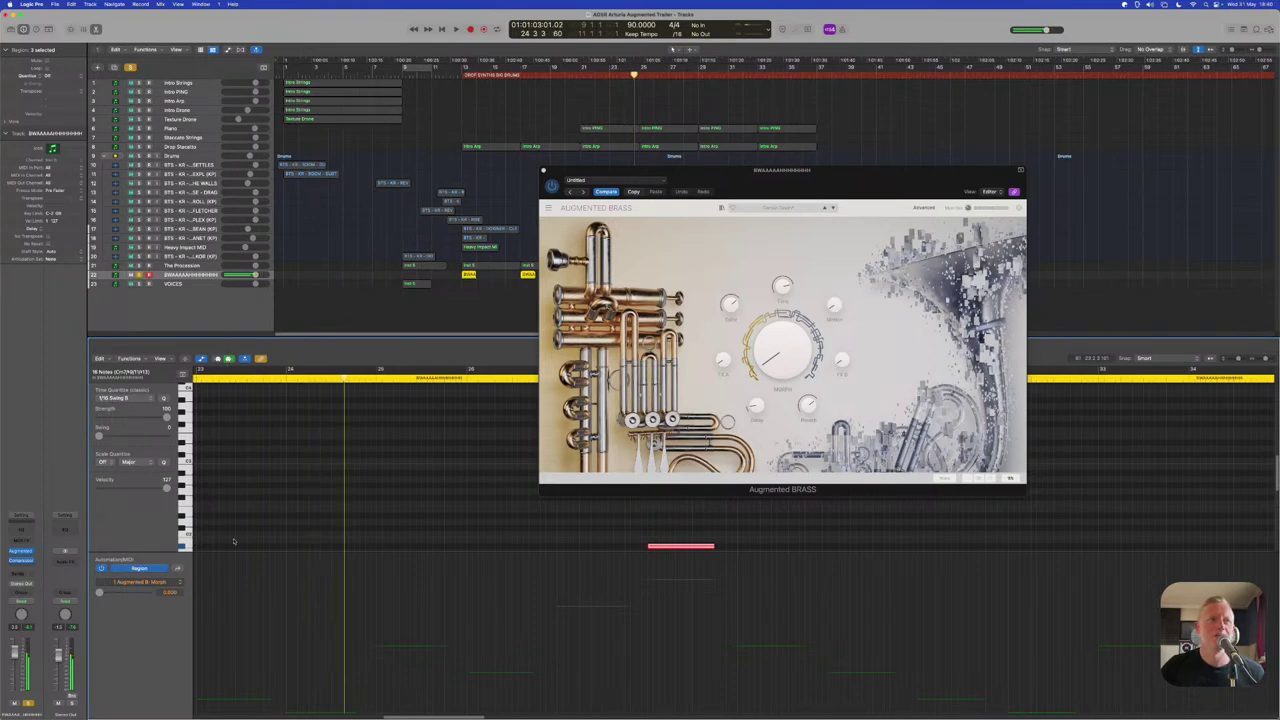
{"action": "key", "text": "a"}
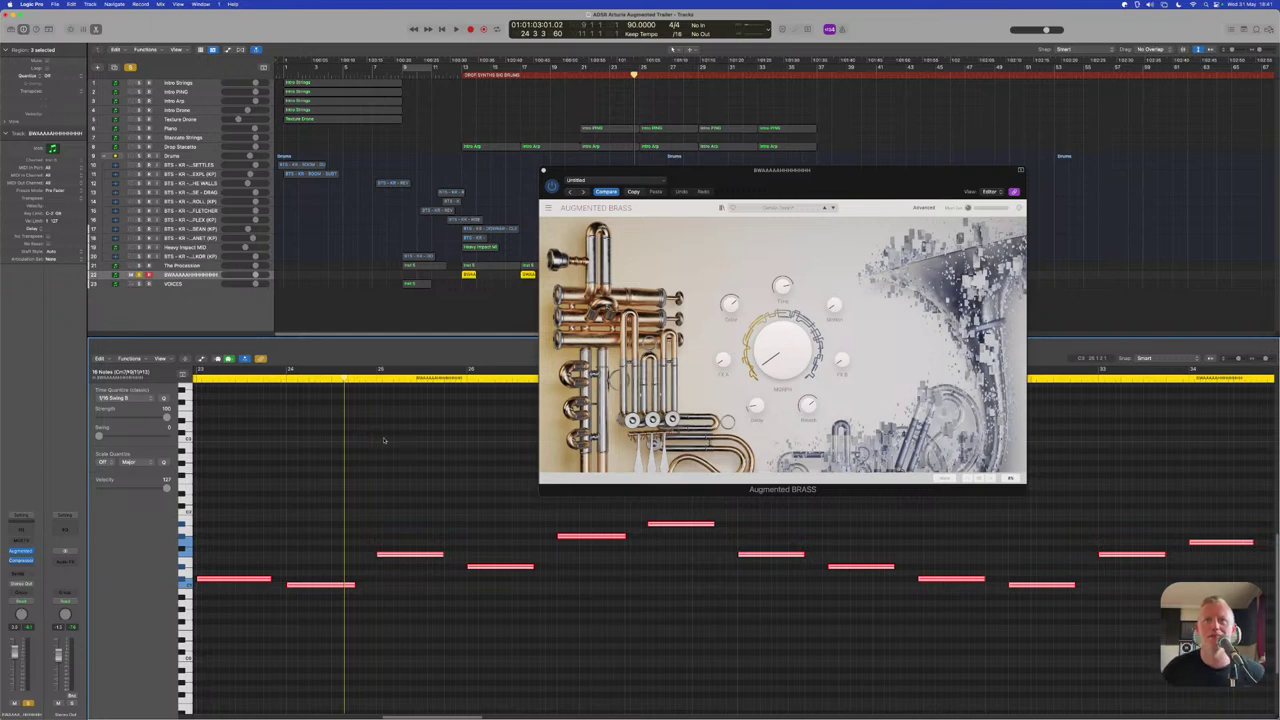
{"action": "key", "text": "c"}
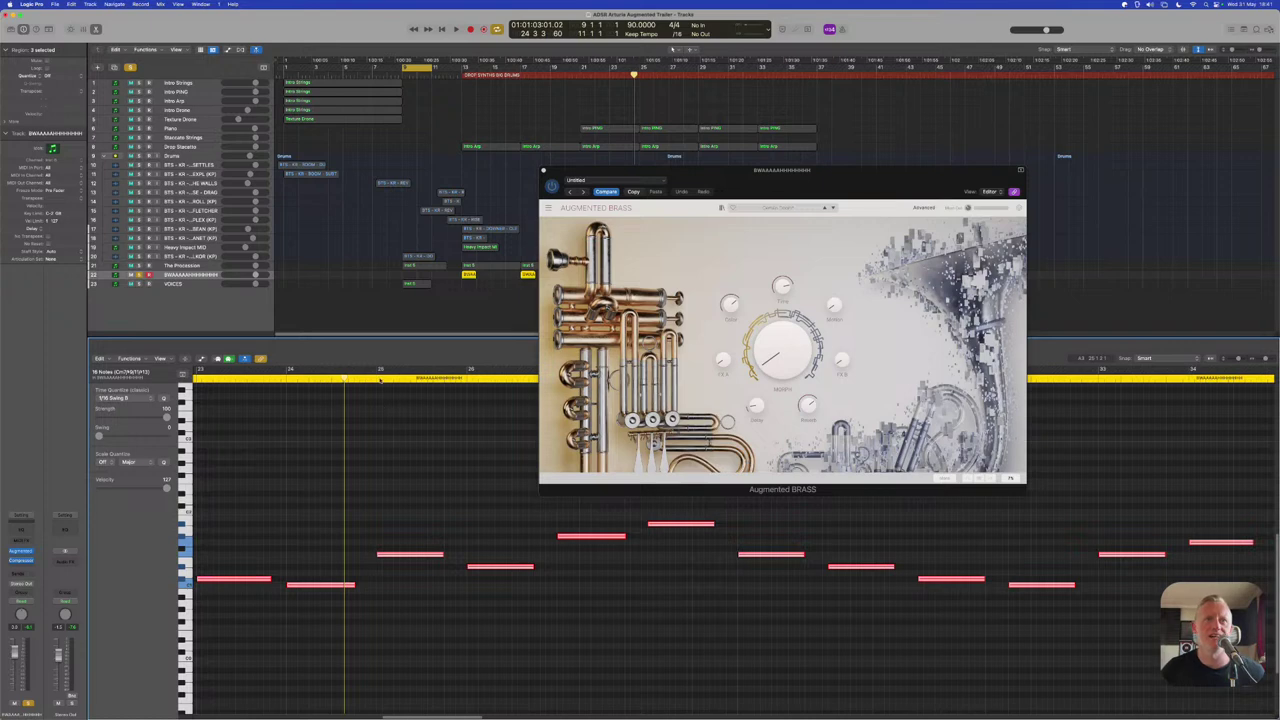
{"action": "left_click_drag", "start_coordinate": [378, 378], "coordinate": [376, 380]}
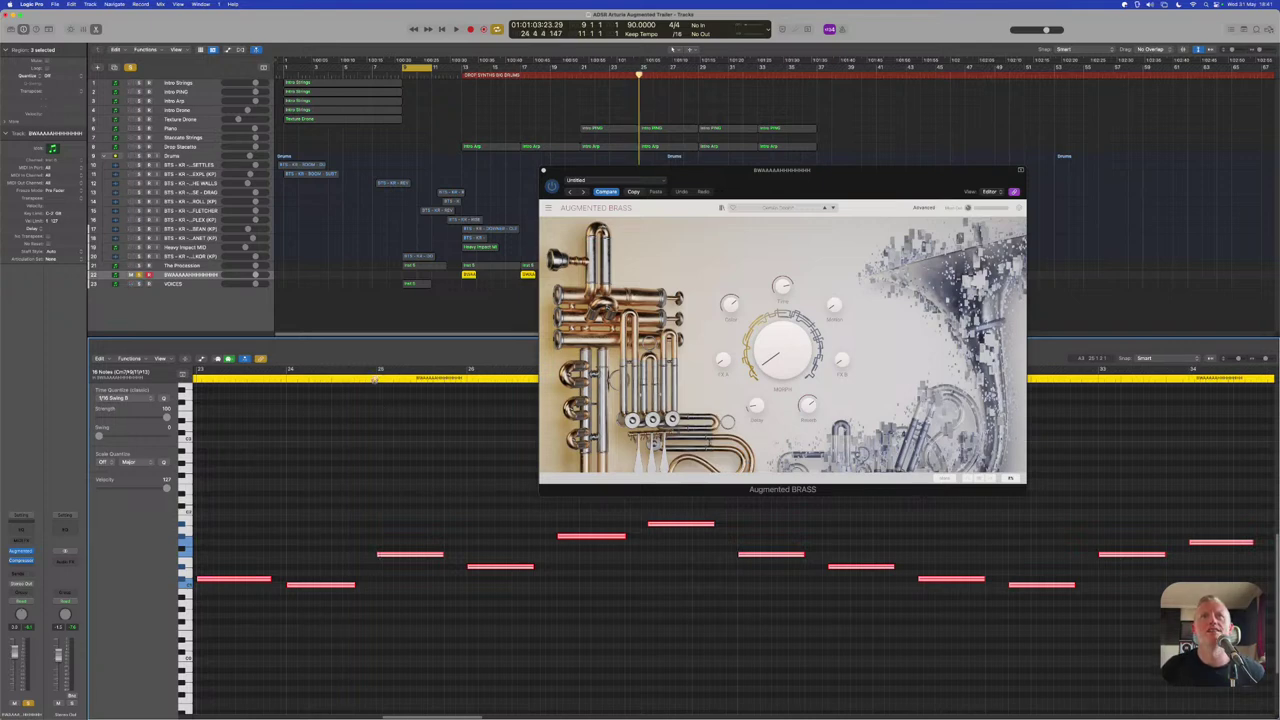
{"action": "key", "text": "c"}
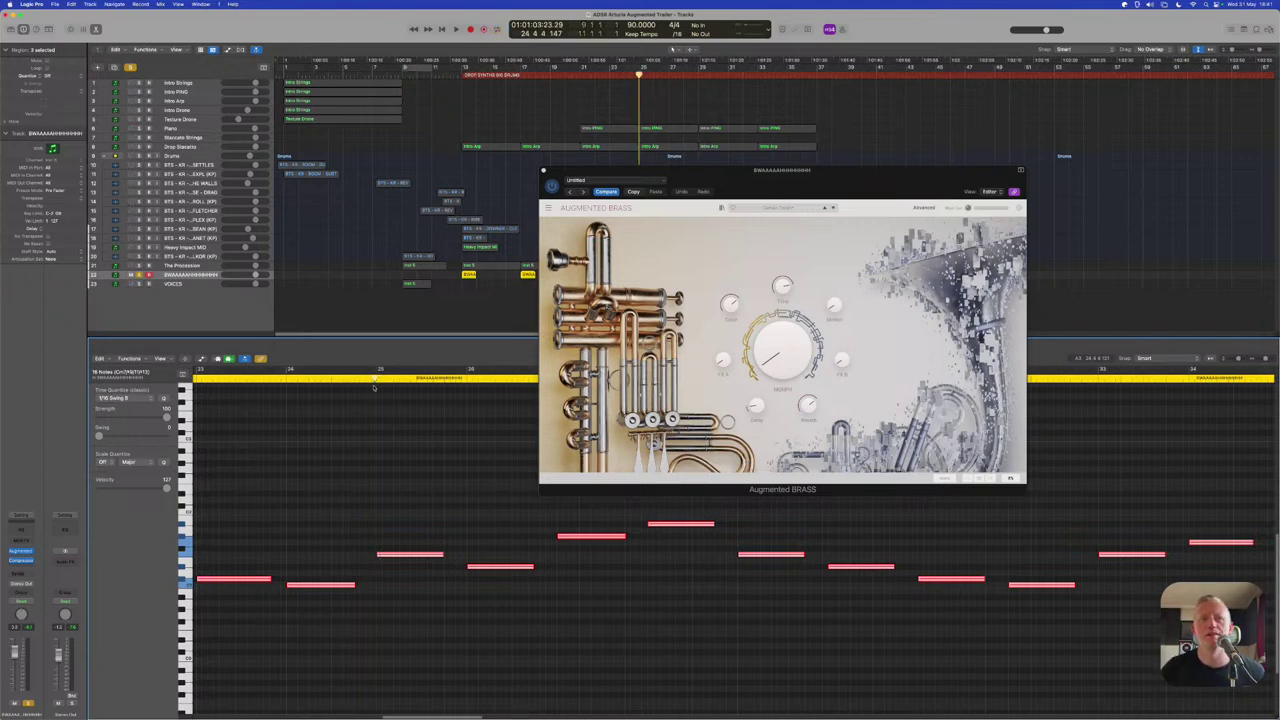
Audition the brass melody from bar 25 while sweeping the Morph macro, and return the playhead to just before bar 13
{"action": "left_click_drag", "start_coordinate": [748, 170], "coordinate": [722, 105]}
{"action": "key", "text": "space"}
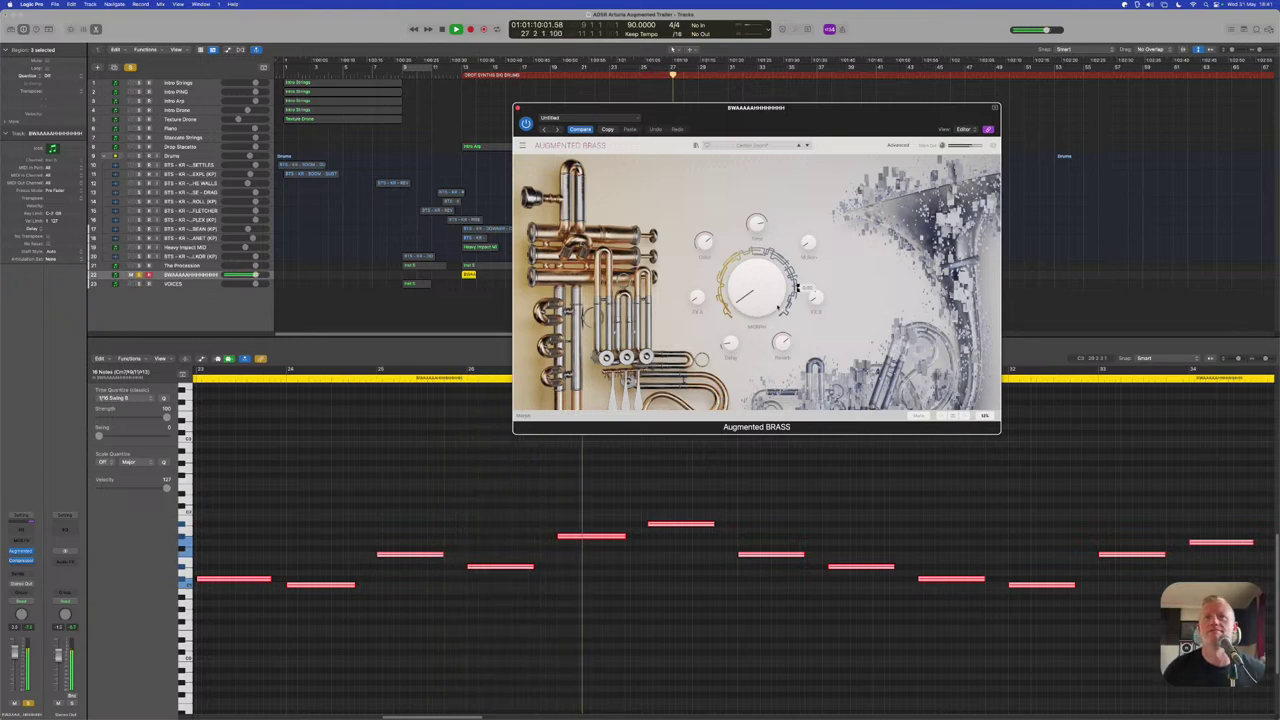
{"action": "scroll", "coordinate": [798, 288], "scroll_direction": "up", "scroll_amount": 5}
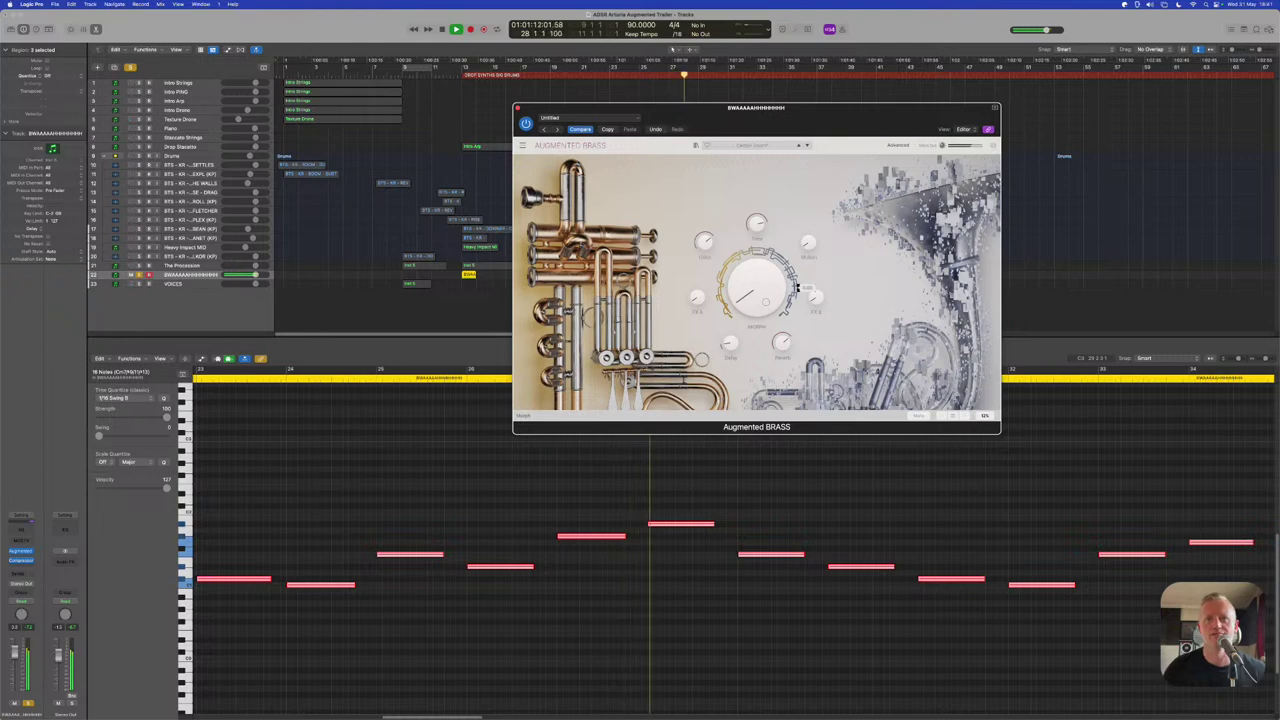
{"action": "scroll", "coordinate": [798, 288], "scroll_direction": "down", "scroll_amount": 5}
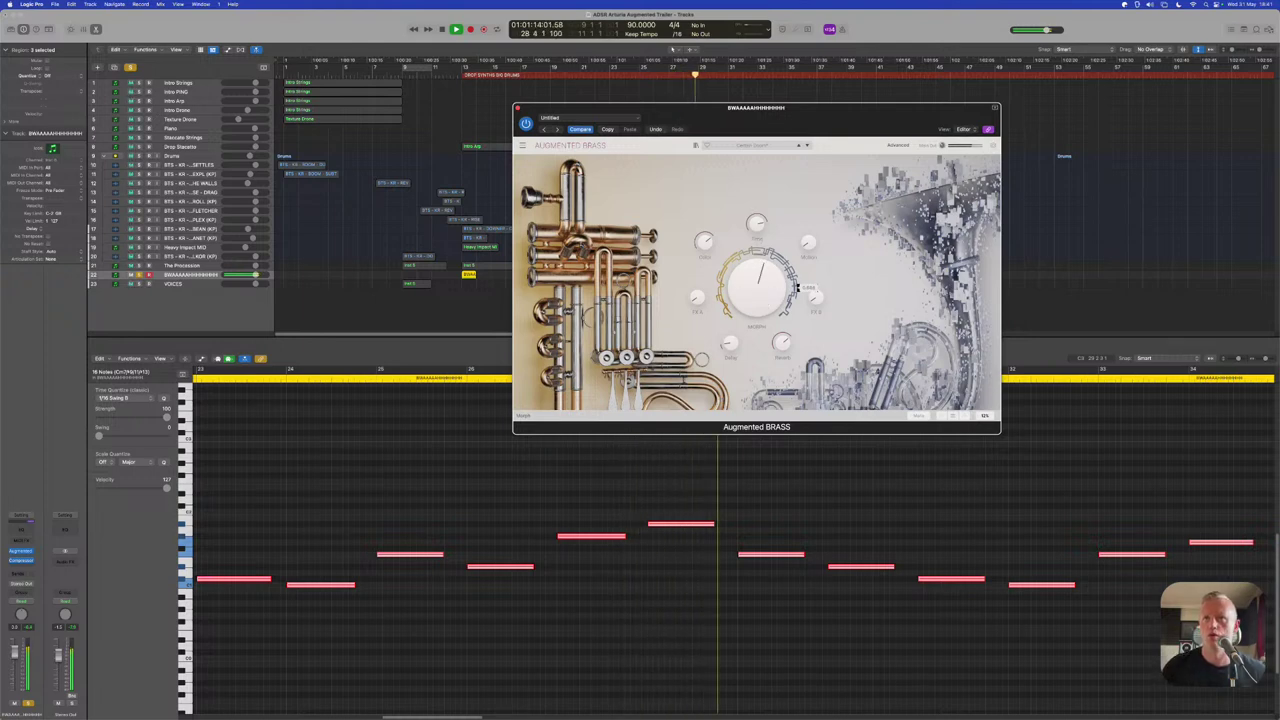
{"action": "key", "text": "space"}
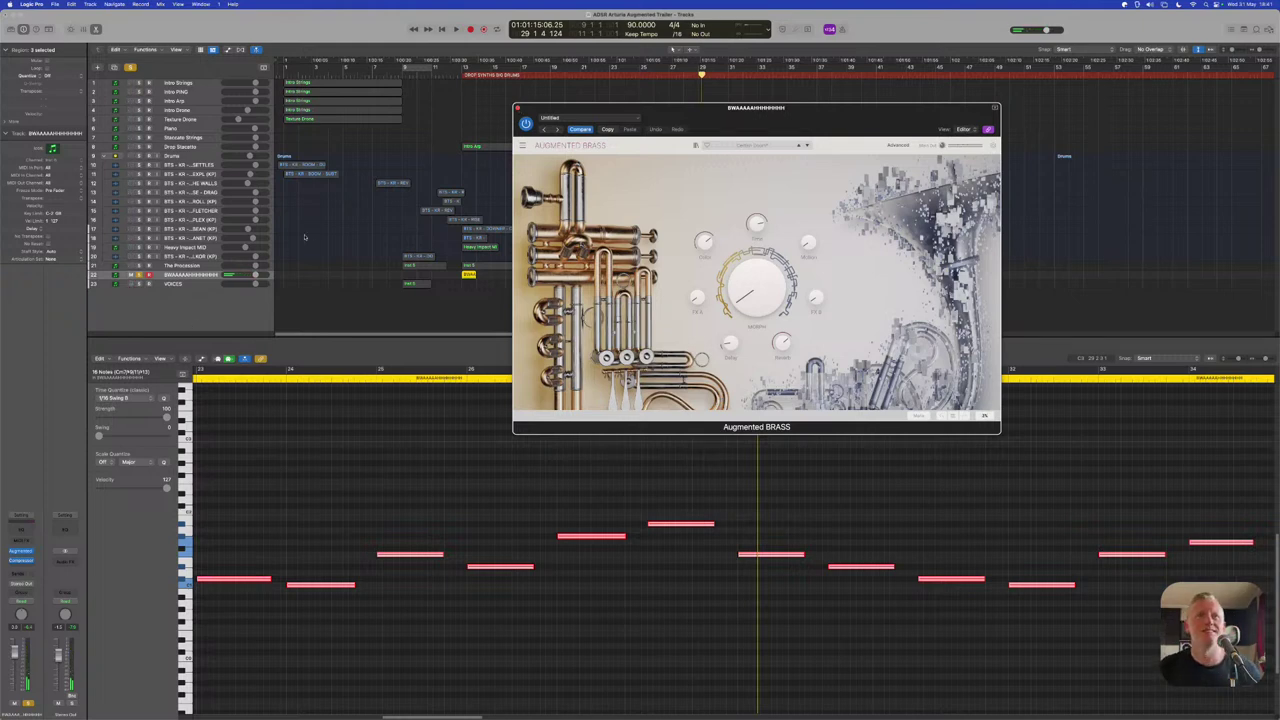
{"action": "left_click_drag", "start_coordinate": [705, 109], "coordinate": [860, 202]}
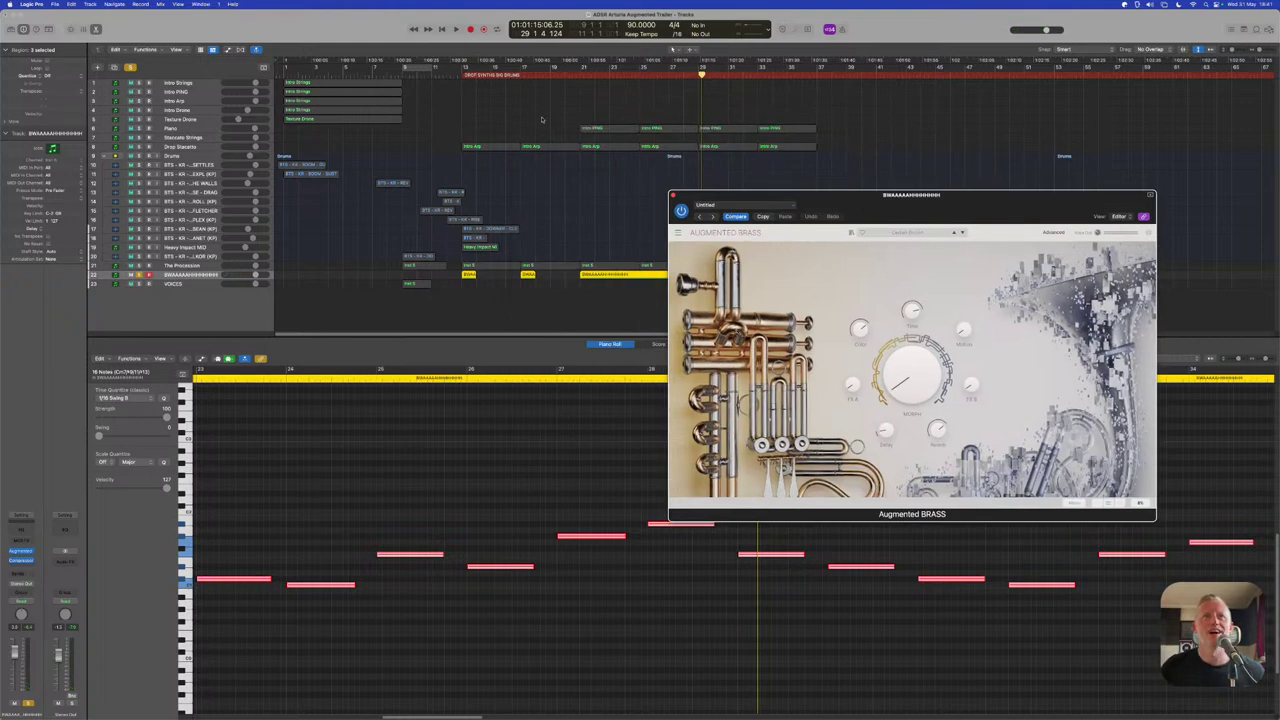
{"action": "left_click", "coordinate": [463, 79]}
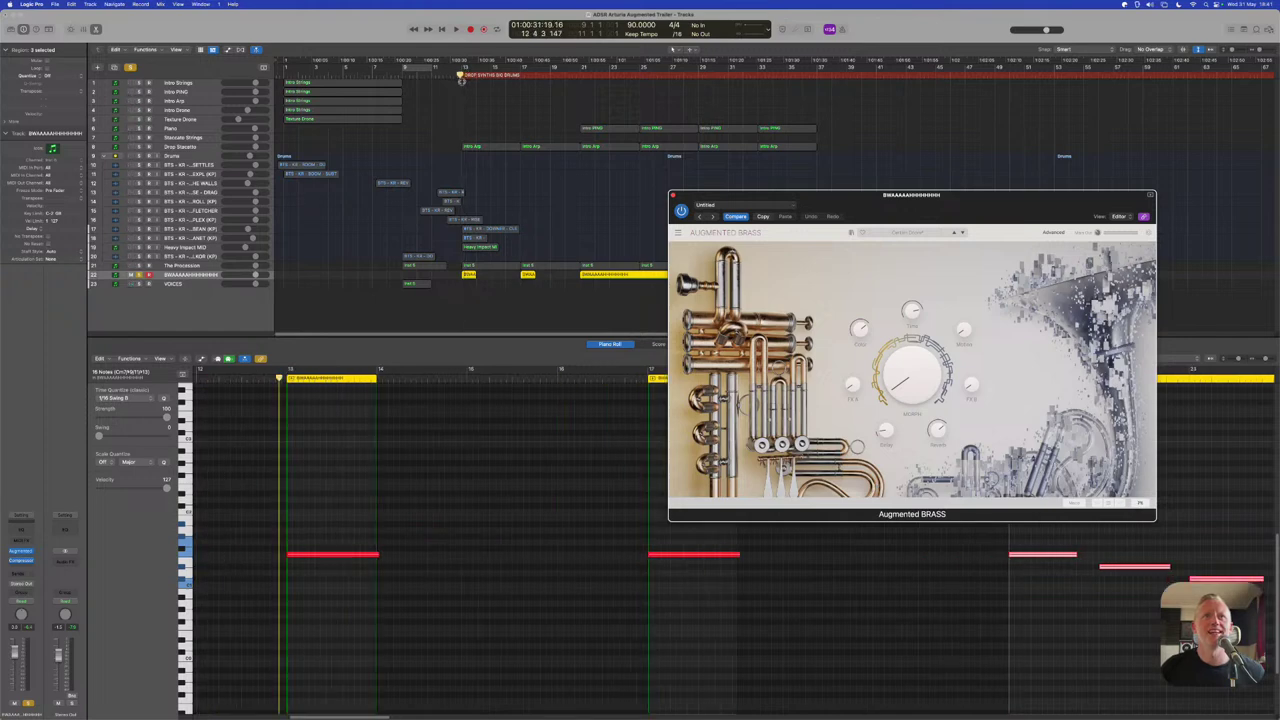
Enlarge the brass track, show track automation and set the track's automation mode to Latch
{"action": "left_click", "coordinate": [158, 277]}
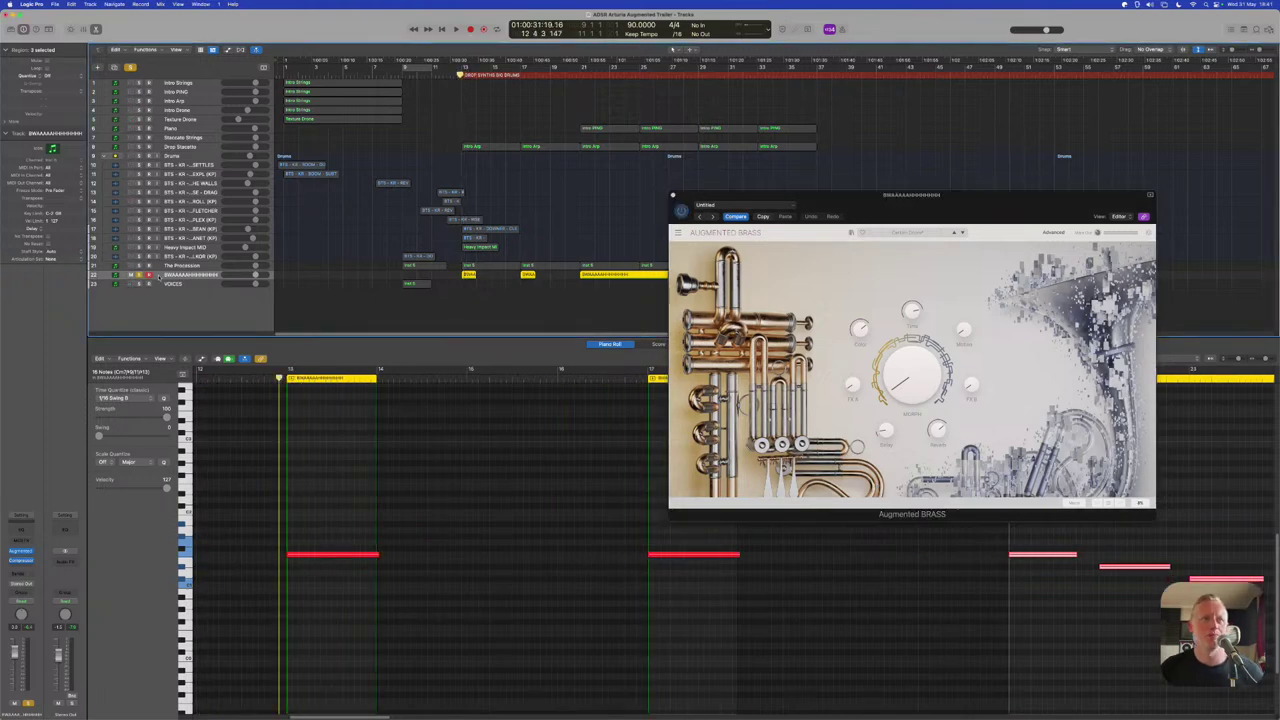
{"action": "key", "text": "ctrl+z"}
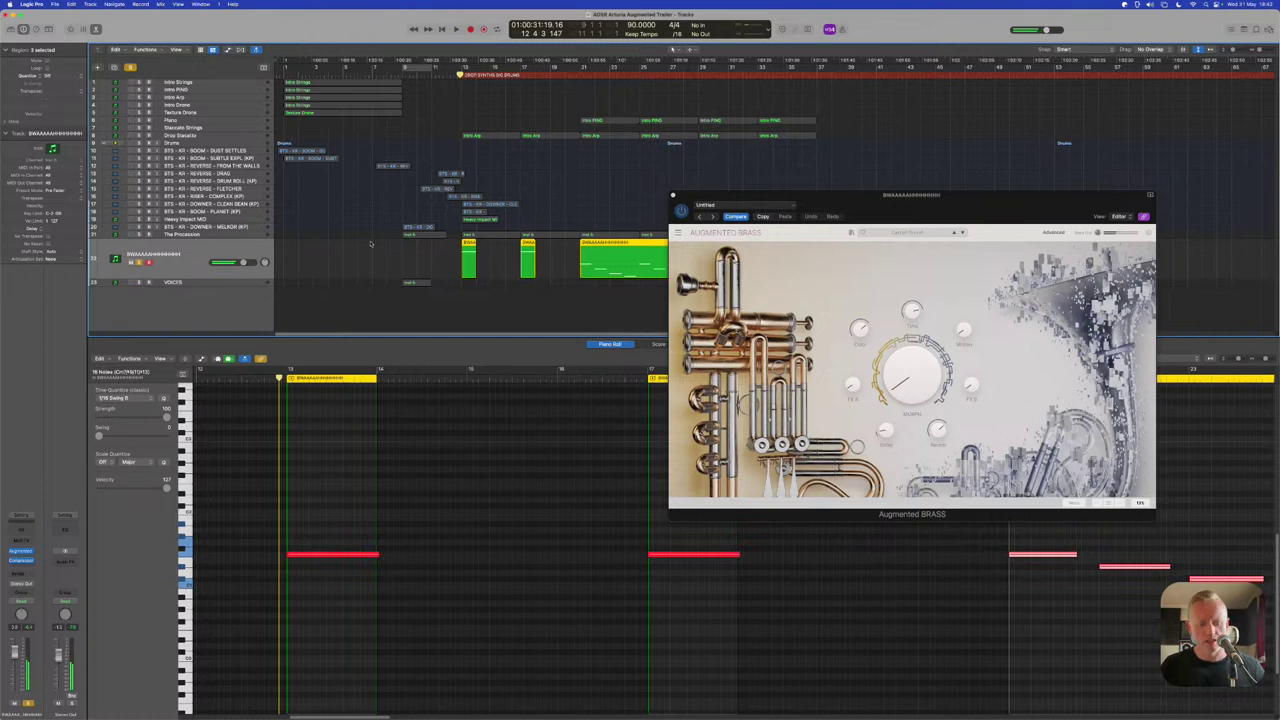
{"action": "key", "text": "z"}
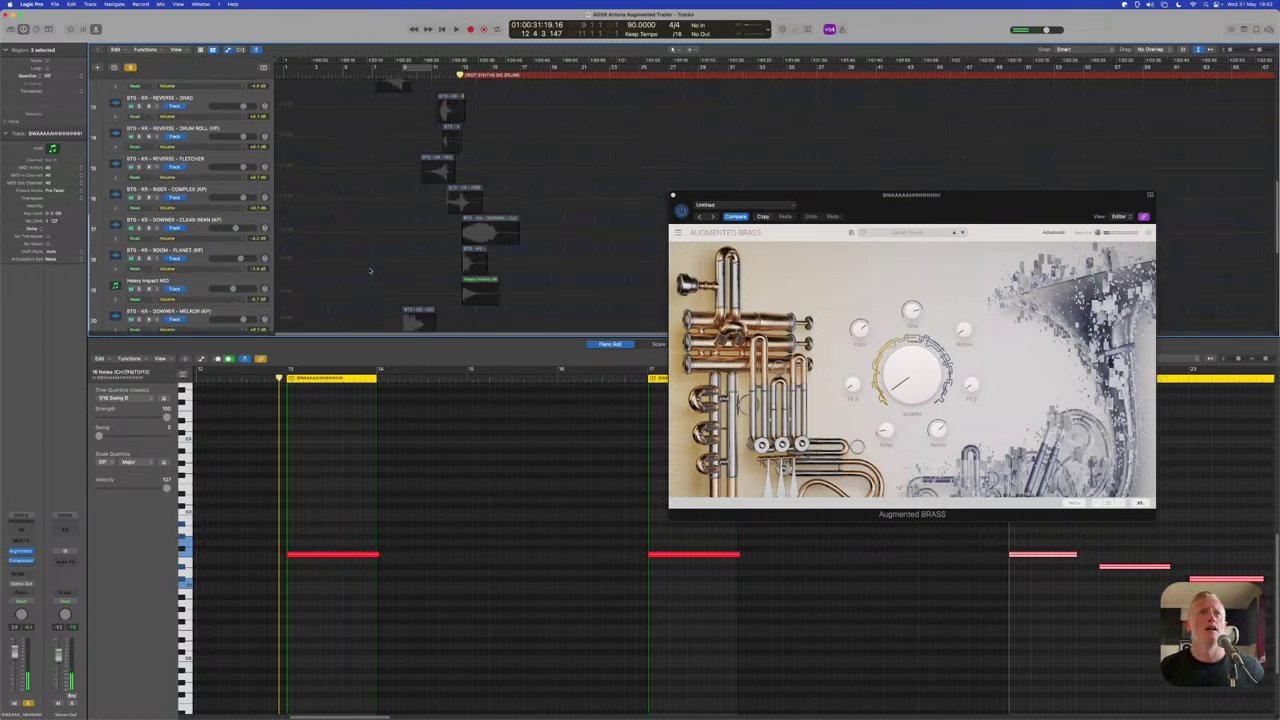
{"action": "left_click", "coordinate": [151, 124]}
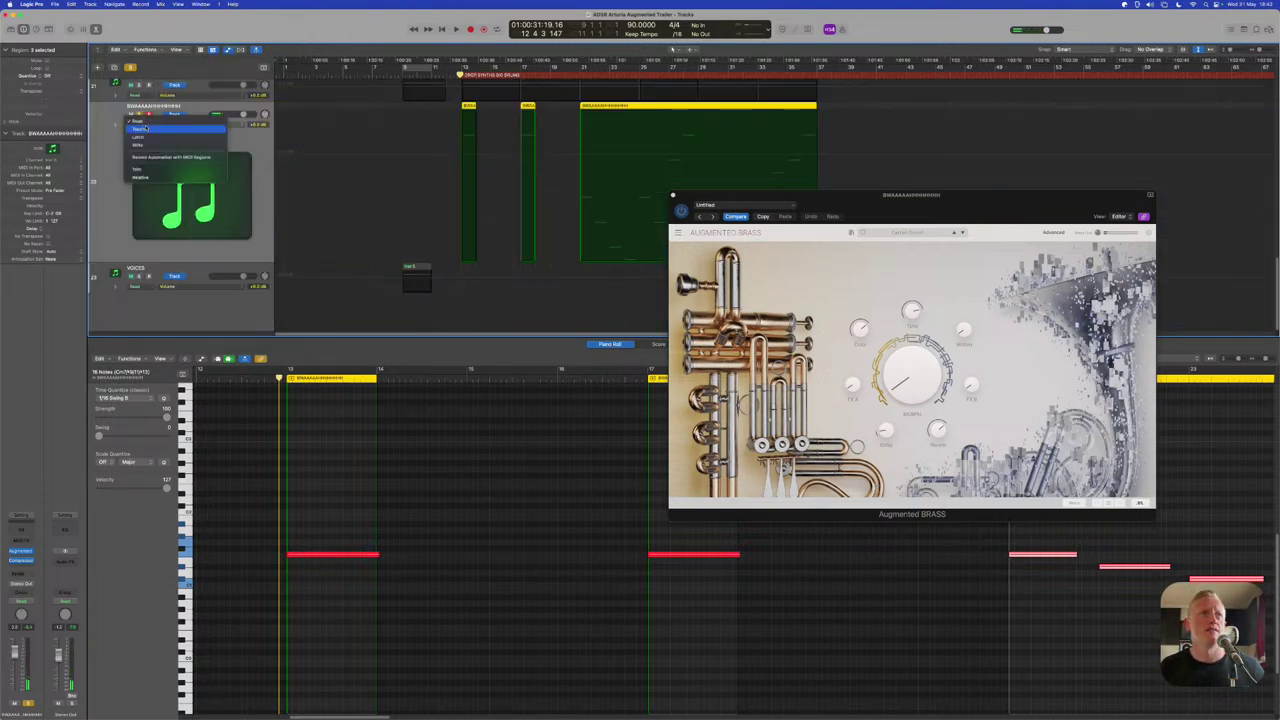
{"action": "left_click", "coordinate": [106, 143]}
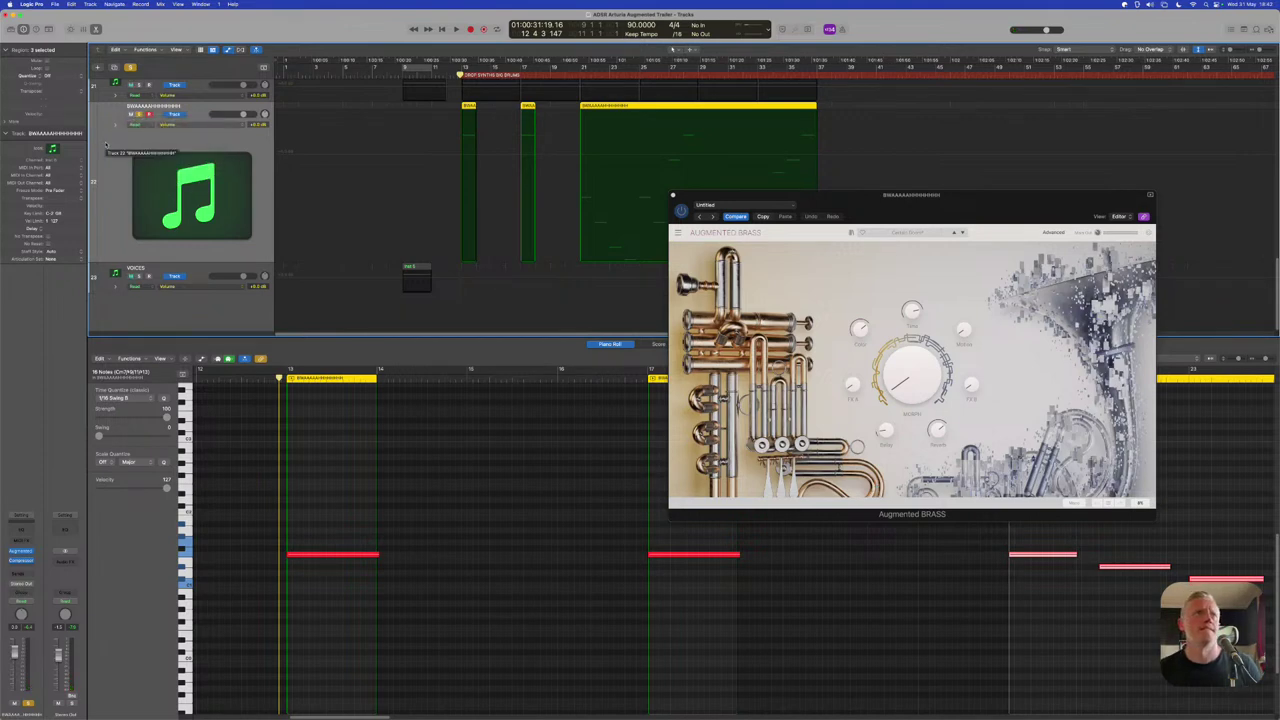
{"action": "key", "text": "z"}
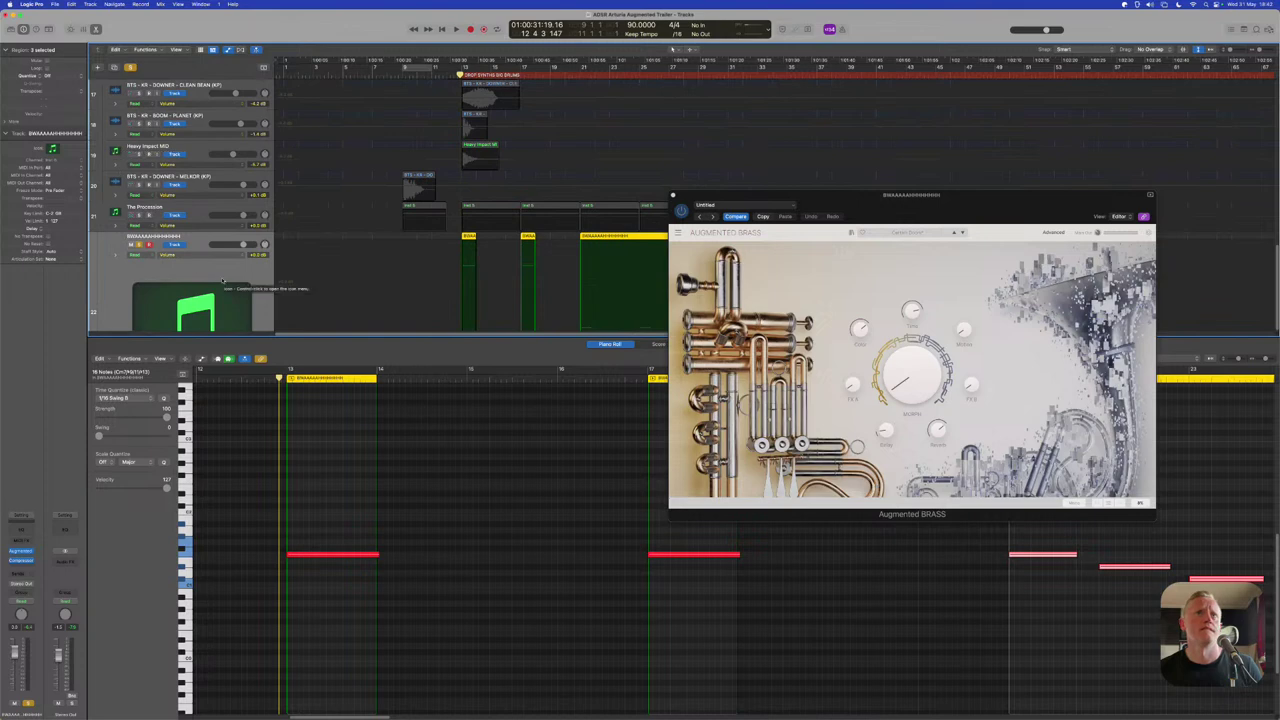
{"action": "scroll", "coordinate": [222, 281], "scroll_direction": "up", "scroll_amount": 6}
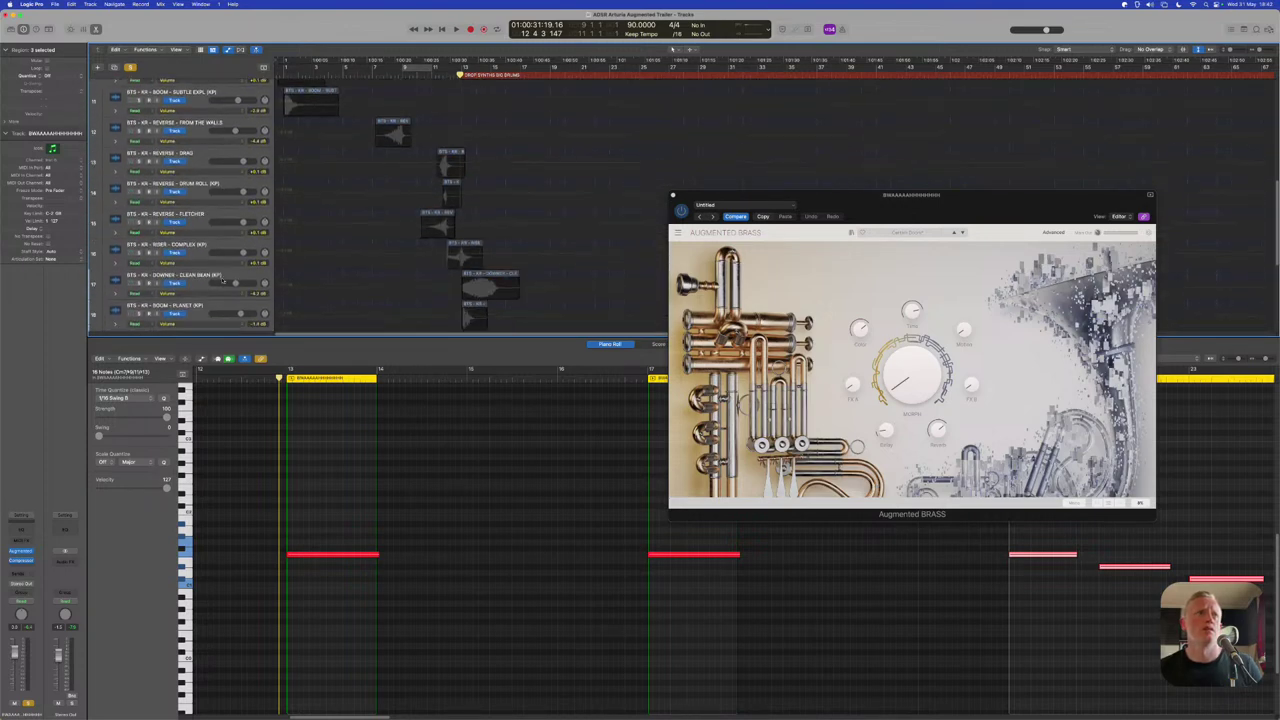
{"action": "scroll", "coordinate": [222, 281], "scroll_direction": "down", "scroll_amount": 6}
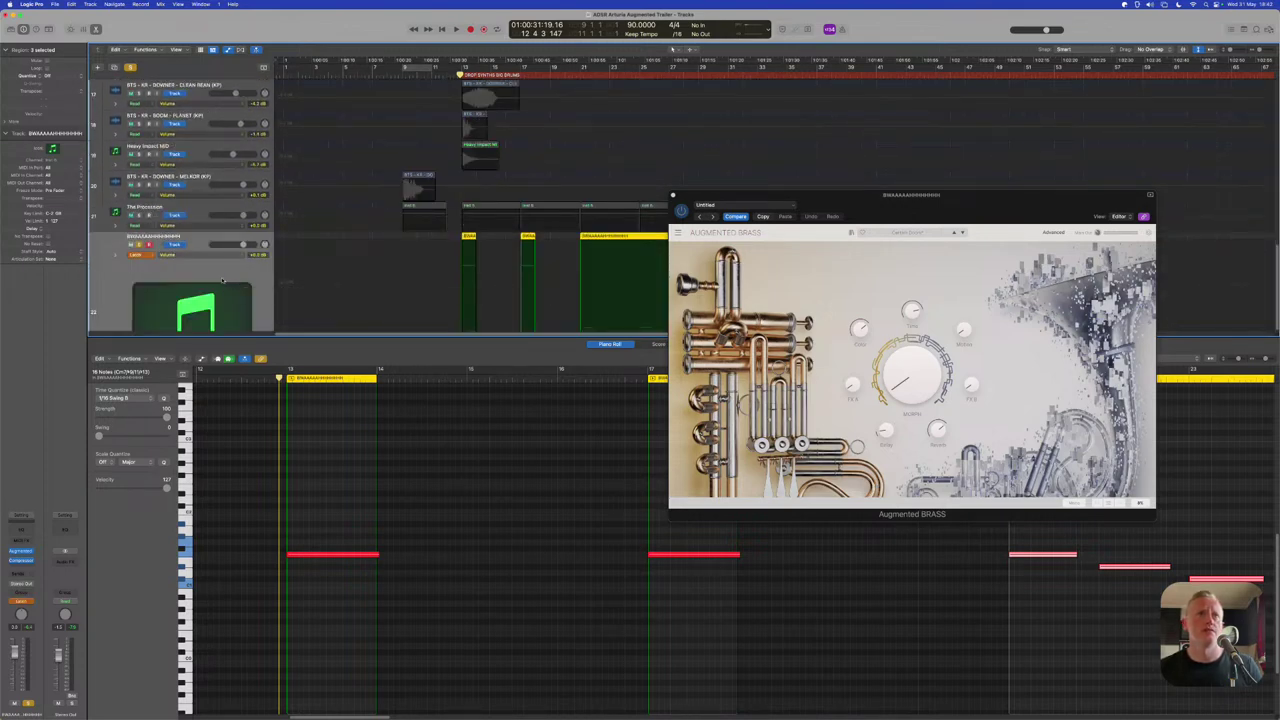
{"action": "scroll", "coordinate": [196, 299], "scroll_direction": "down", "scroll_amount": 3}
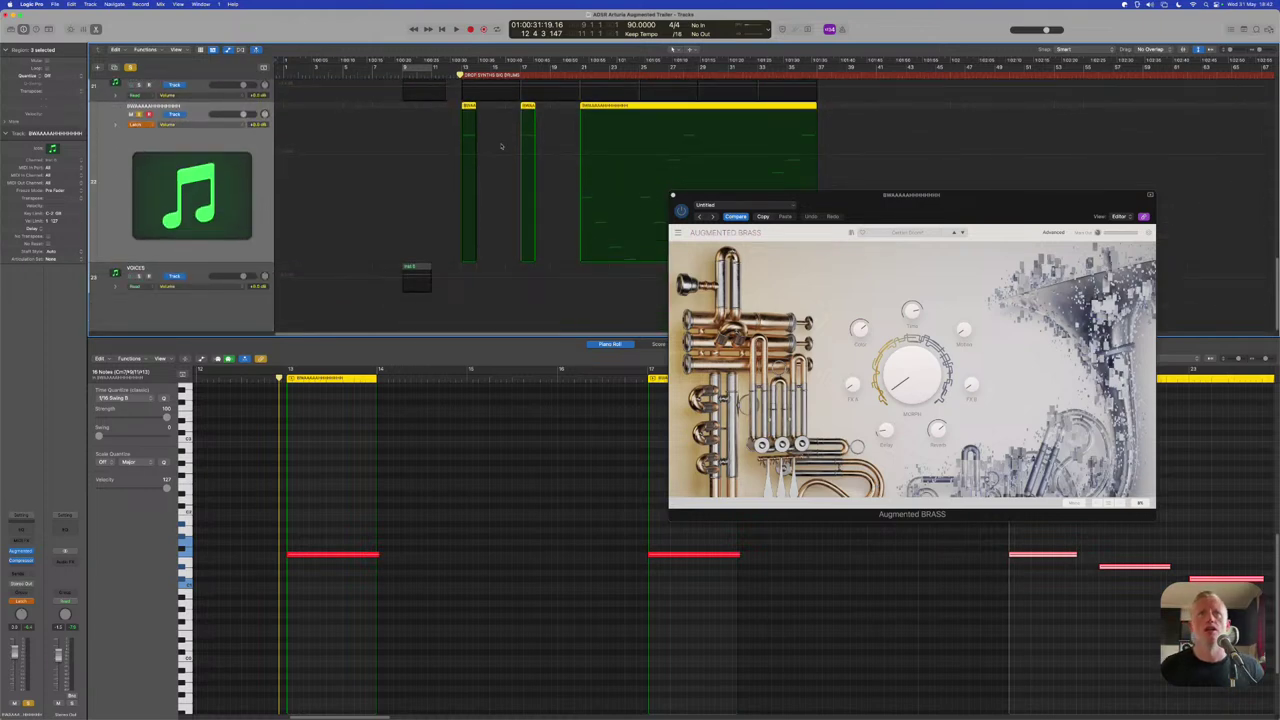
Start a recording pass from around bar 11, stop it, and turn off the brass track's solo
{"action": "left_click", "coordinate": [431, 74]}
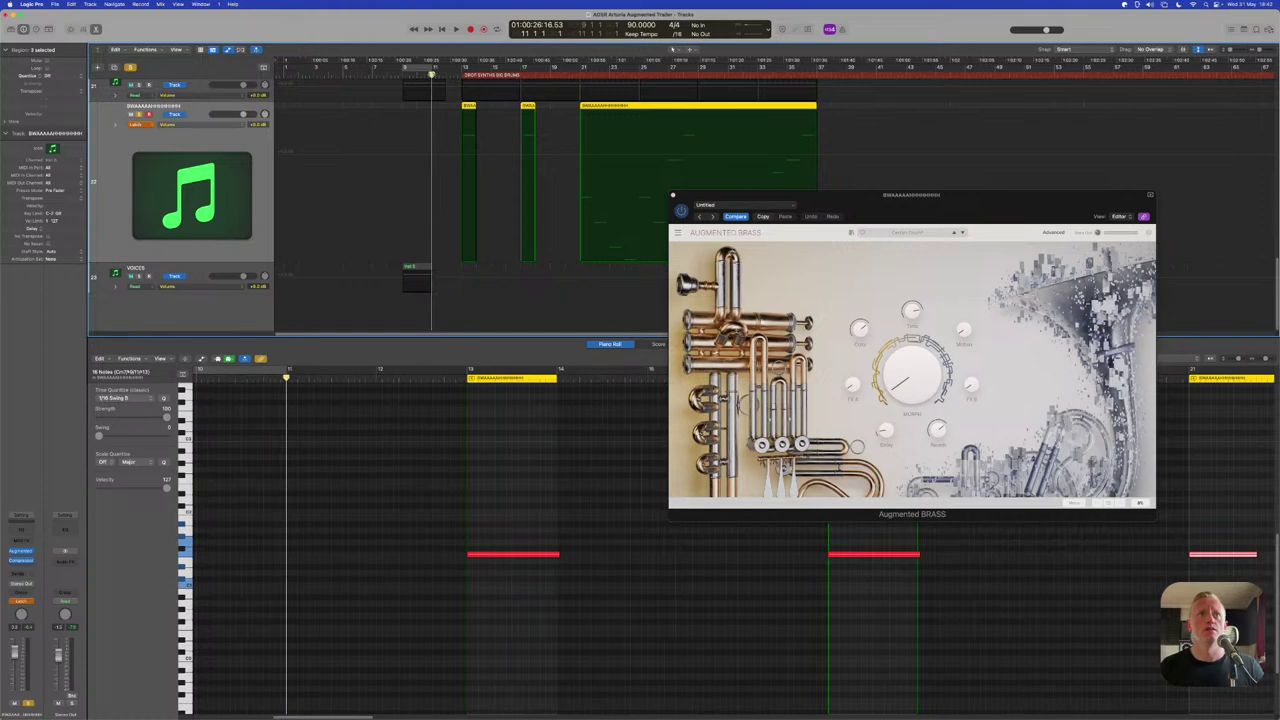
{"action": "key", "text": "space"}
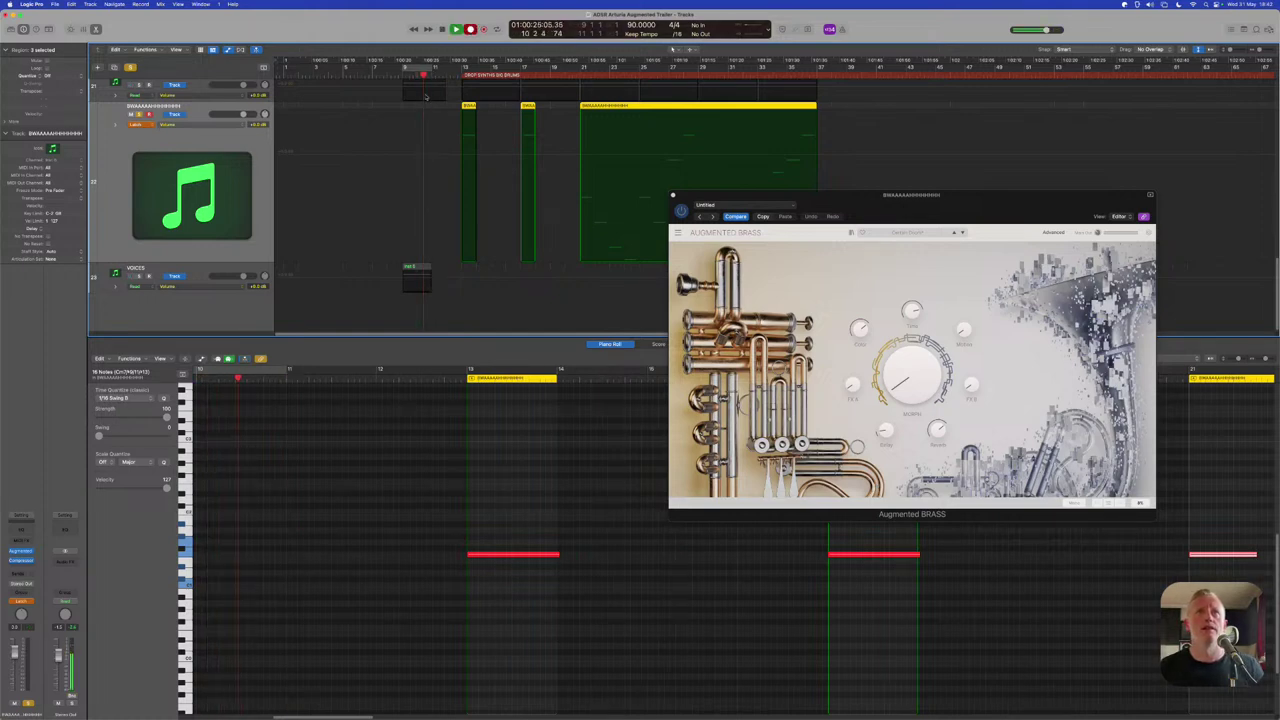
{"action": "key", "text": "space"}
{"action": "left_click", "coordinate": [379, 125]}
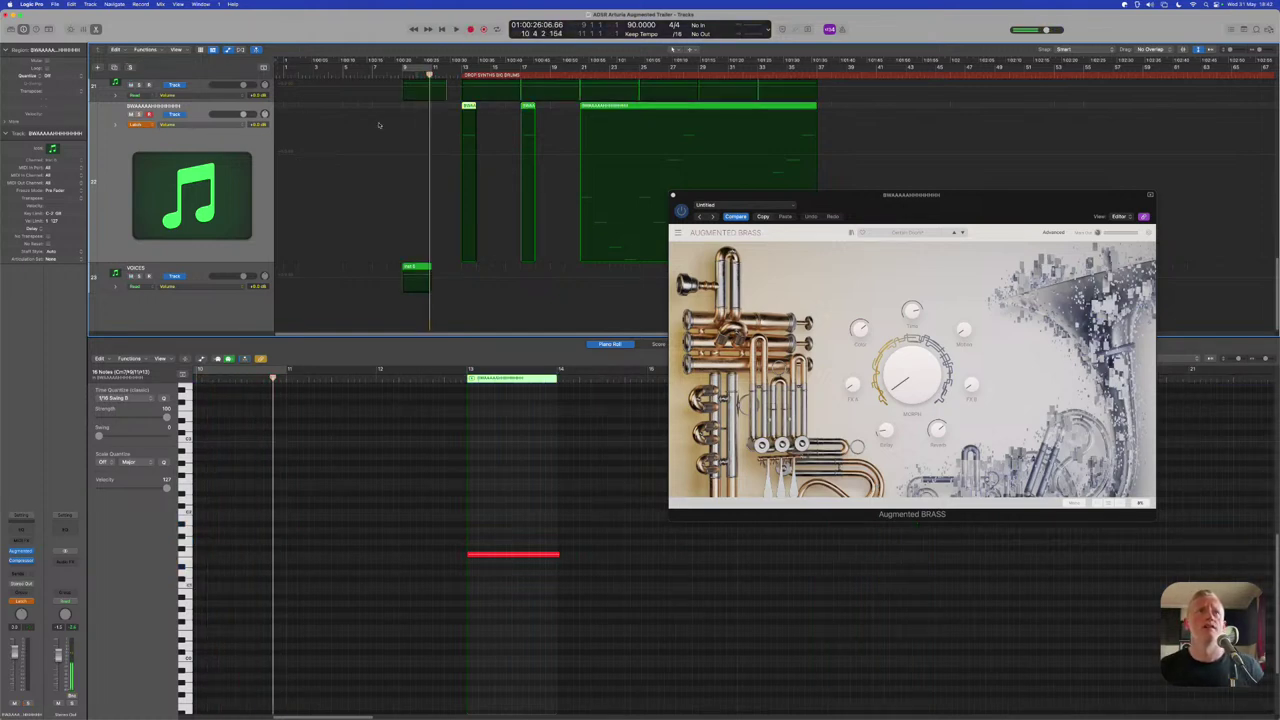
Record Morph automation from just before bar 13, raising the macro on each of the two brass hits and returning it to zero
{"action": "left_click", "coordinate": [464, 70]}
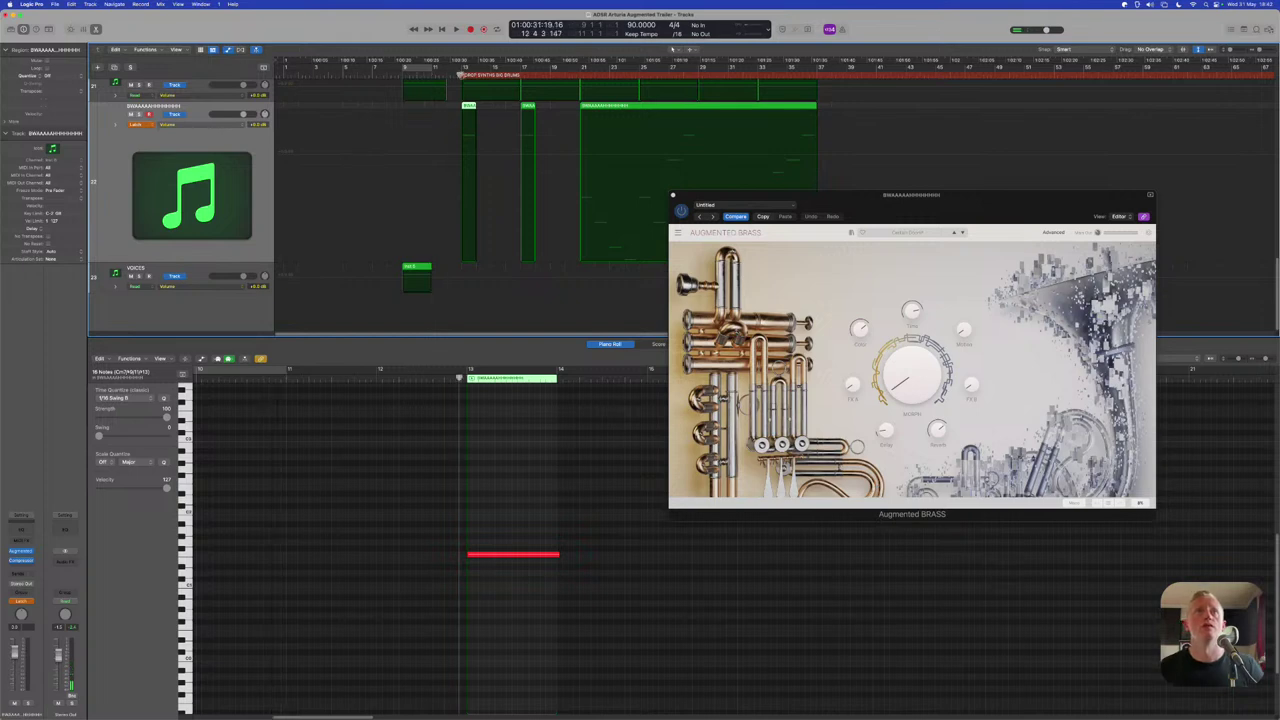
{"action": "key", "text": "space"}
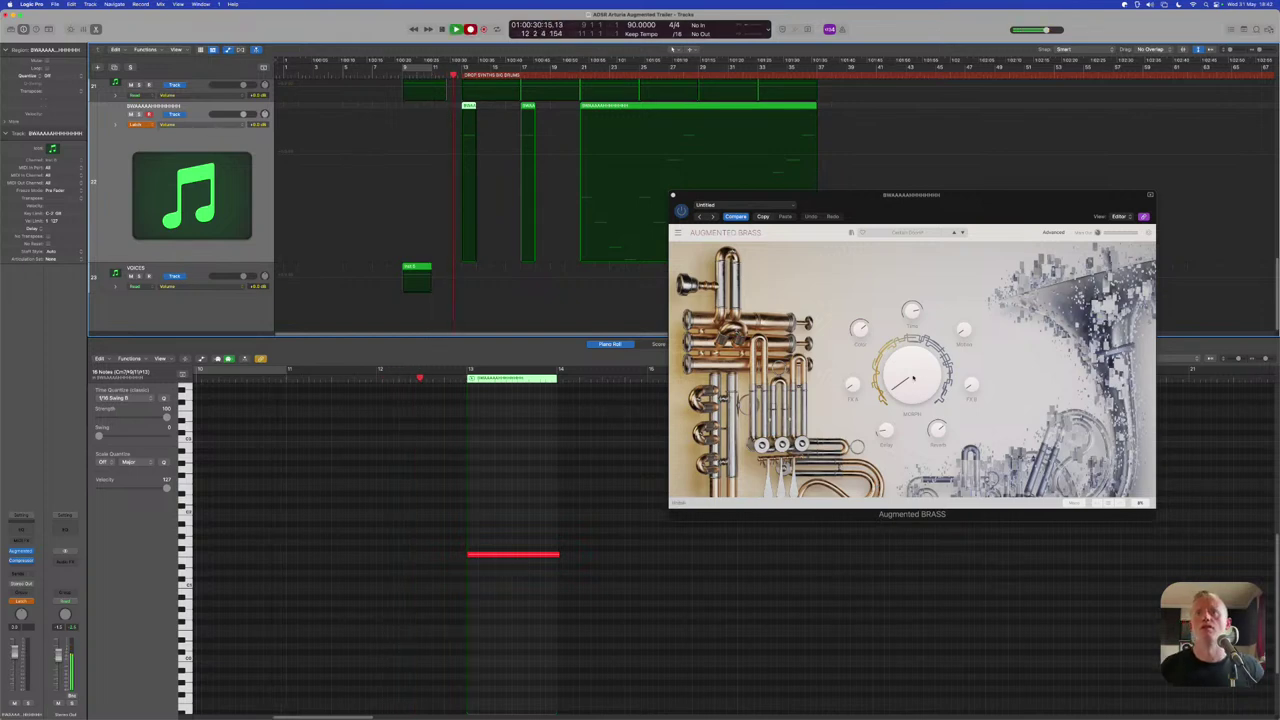
{"action": "left_click_drag", "start_coordinate": [912, 386], "coordinate": [912, 352]}
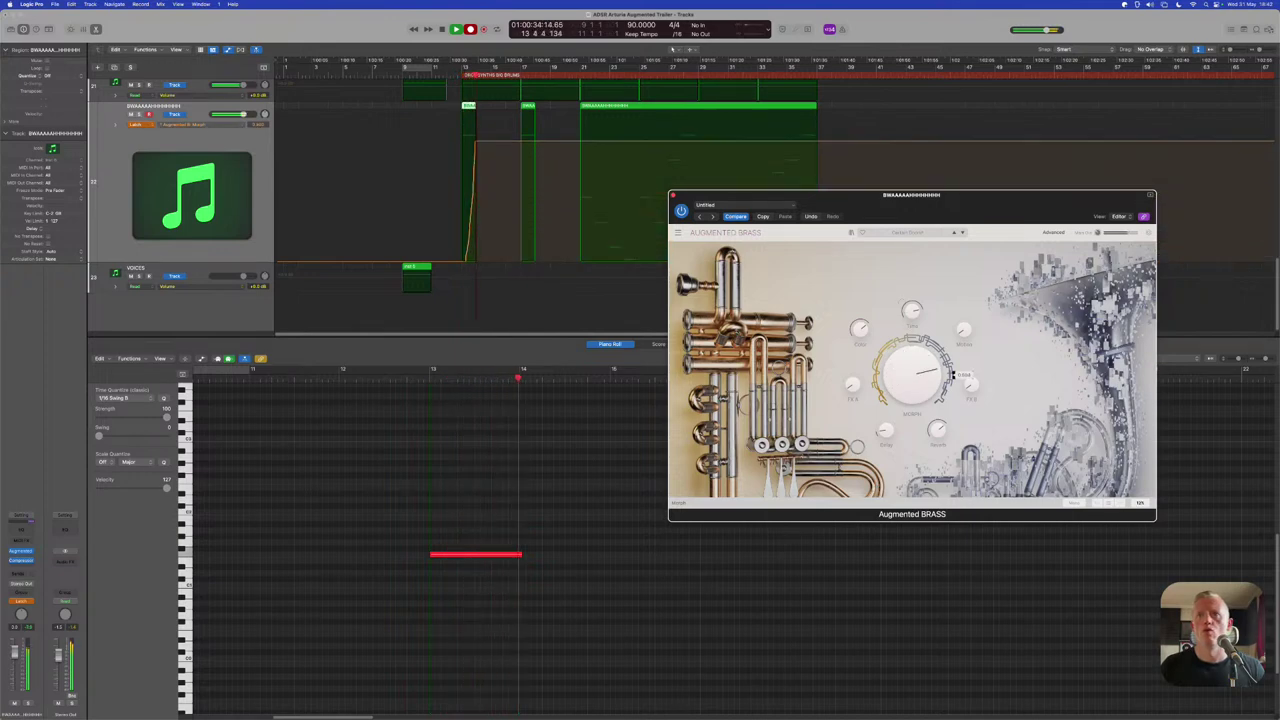
{"action": "left_click_drag", "start_coordinate": [912, 352], "coordinate": [912, 382]}
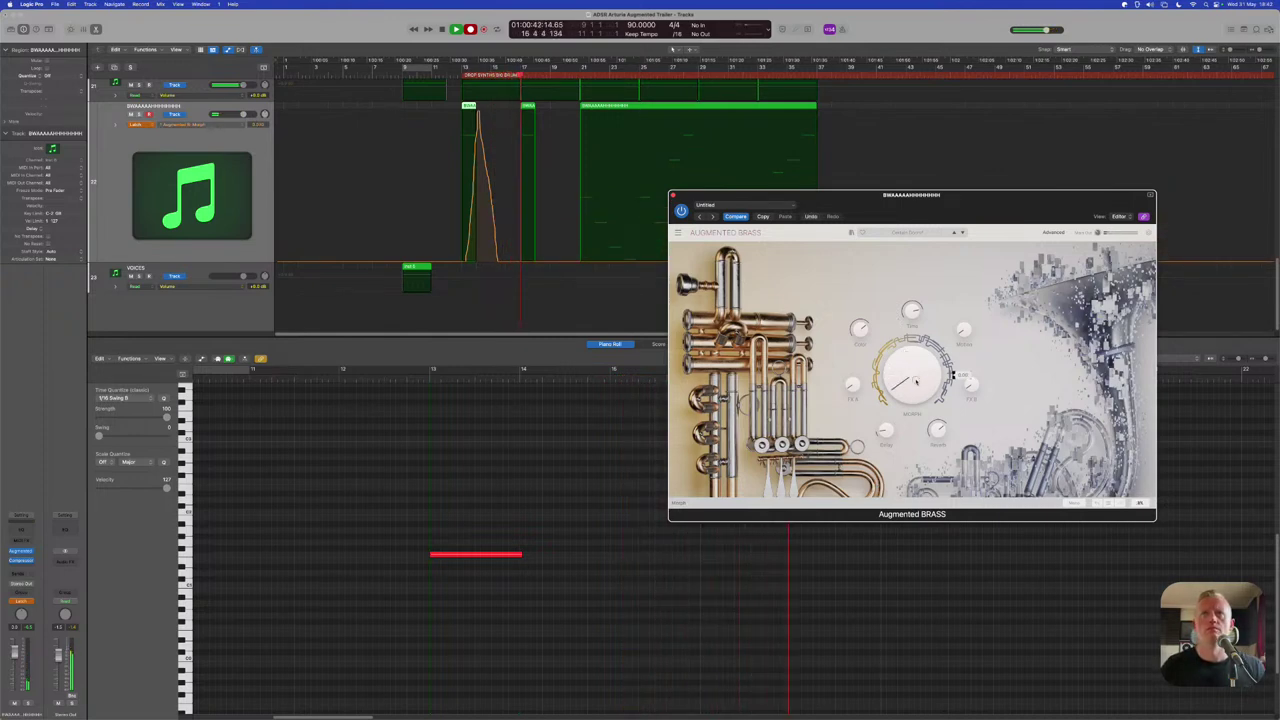
{"action": "left_click_drag", "start_coordinate": [915, 381], "coordinate": [915, 341]}
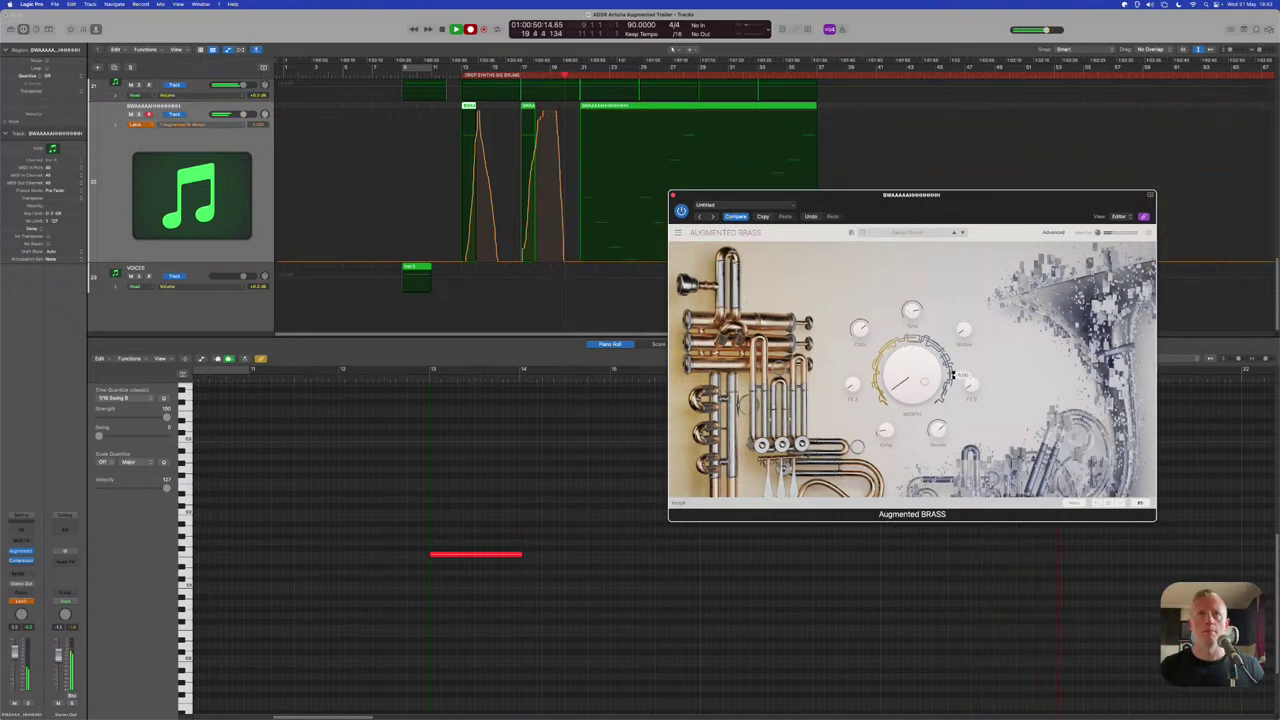
Move the Augmented Brass window below the track area and record Morph swells near bars 28 and 36 of the long brass region
{"action": "left_click_drag", "start_coordinate": [867, 223], "coordinate": [830, 366]}
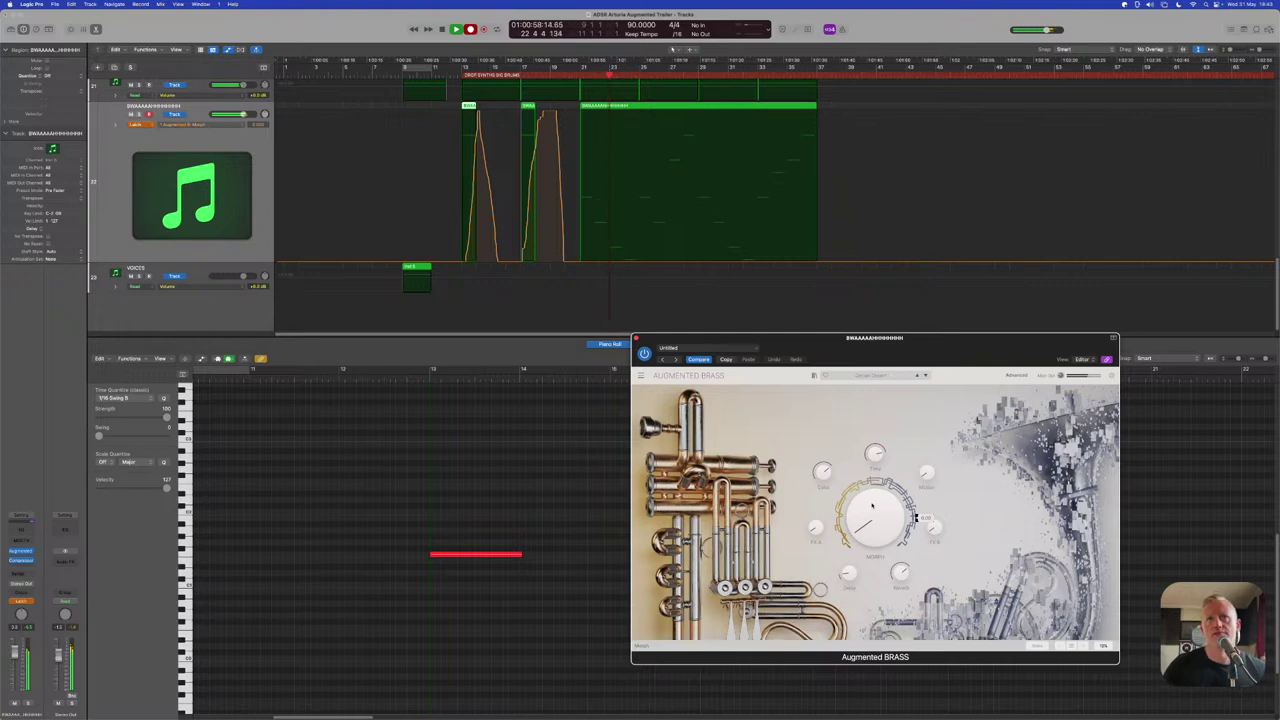
{"action": "left_click", "coordinate": [575, 78]}
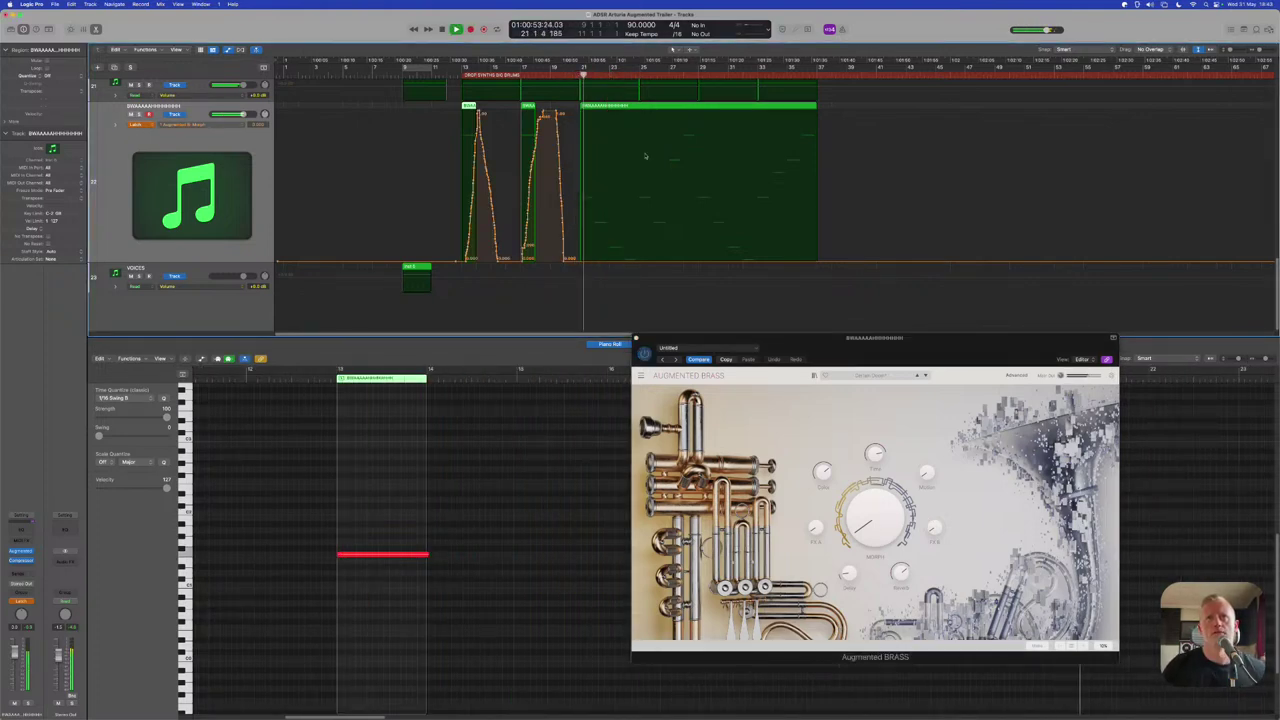
{"action": "key", "text": "r"}
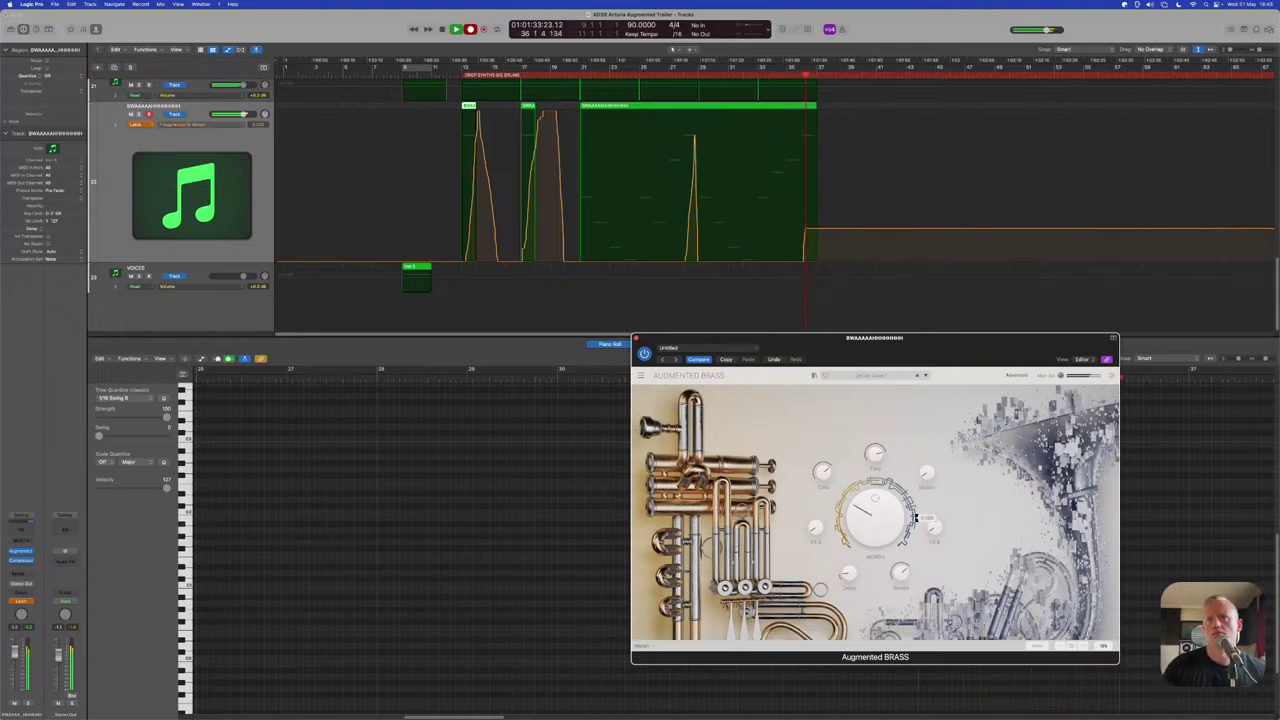
{"action": "key", "text": "space"}
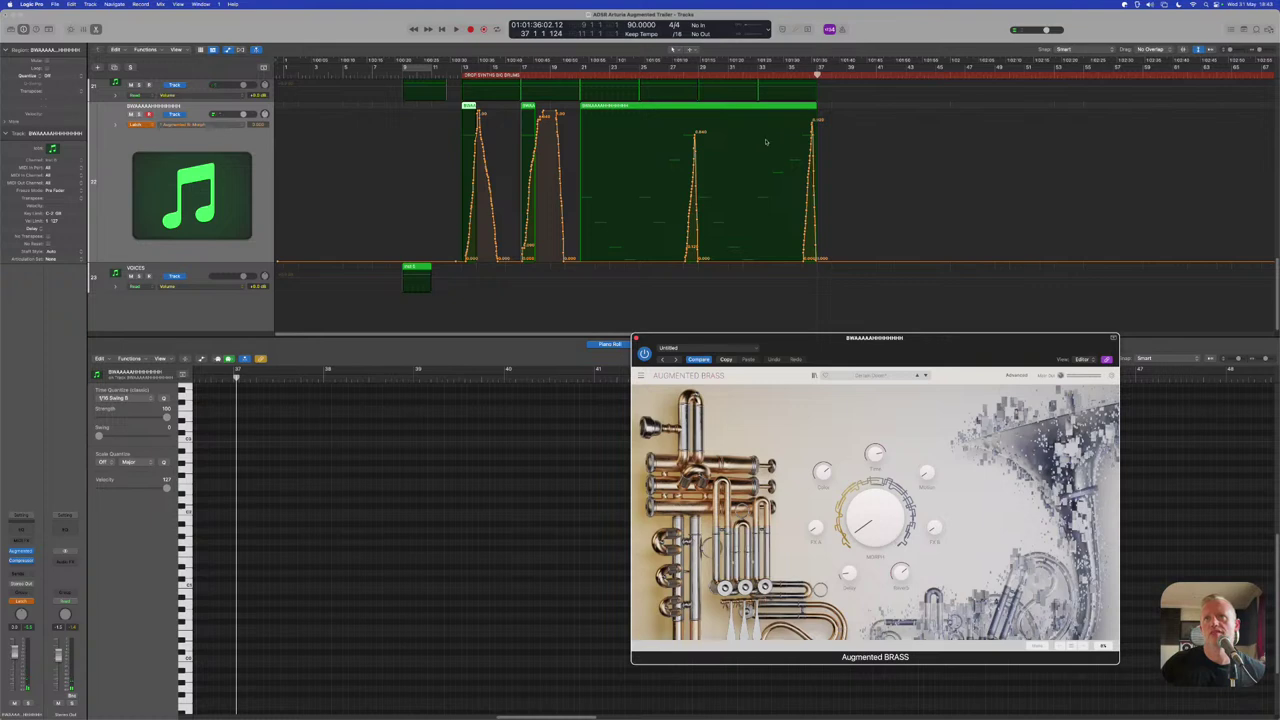
Hide the Augmented Brass window and Piano Roll, set the brass track's automation to Read, and return to the compact arrangement without automation
{"action": "key", "text": "v"}
{"action": "key", "text": "p"}
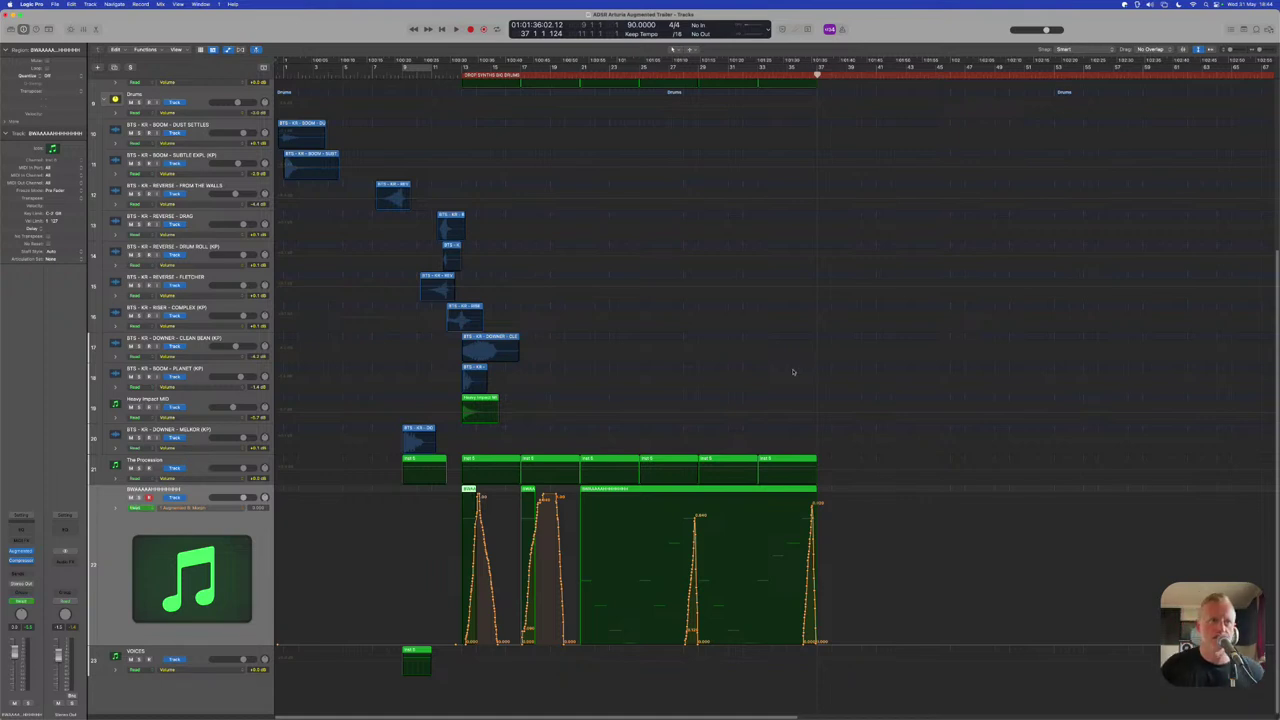
{"action": "key", "text": "ctrl+z"}
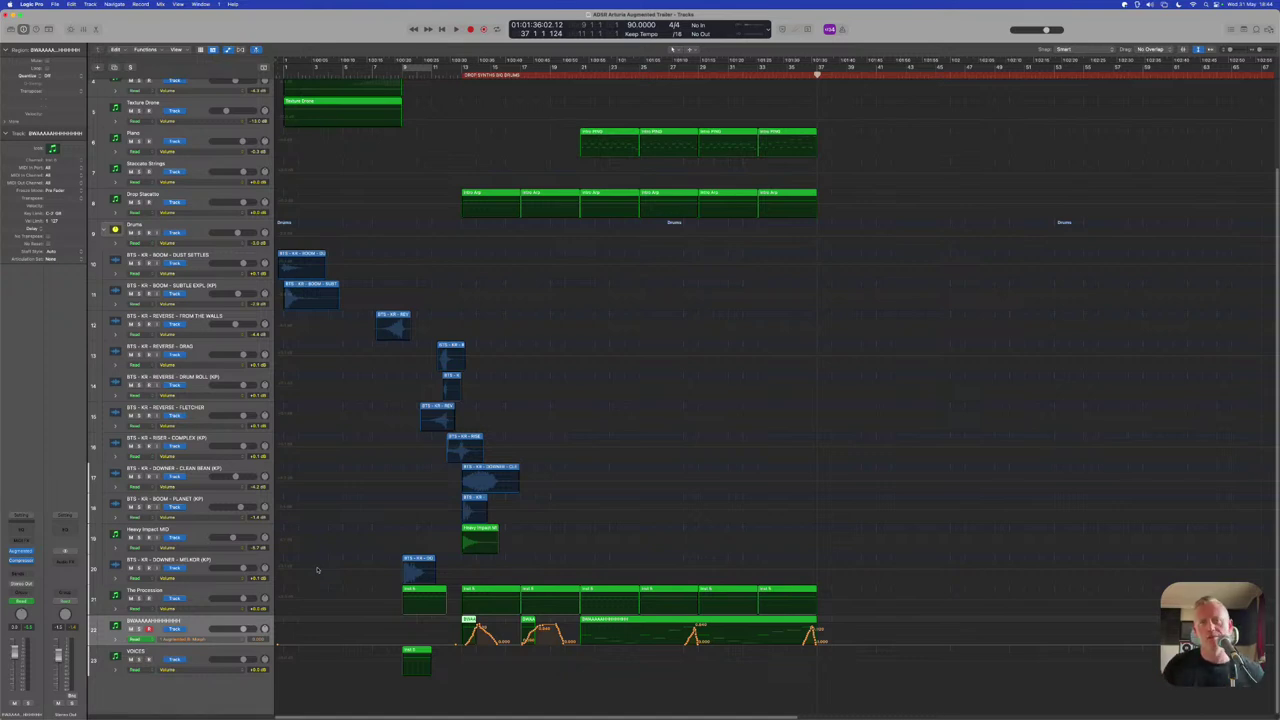
{"action": "key", "text": "a"}
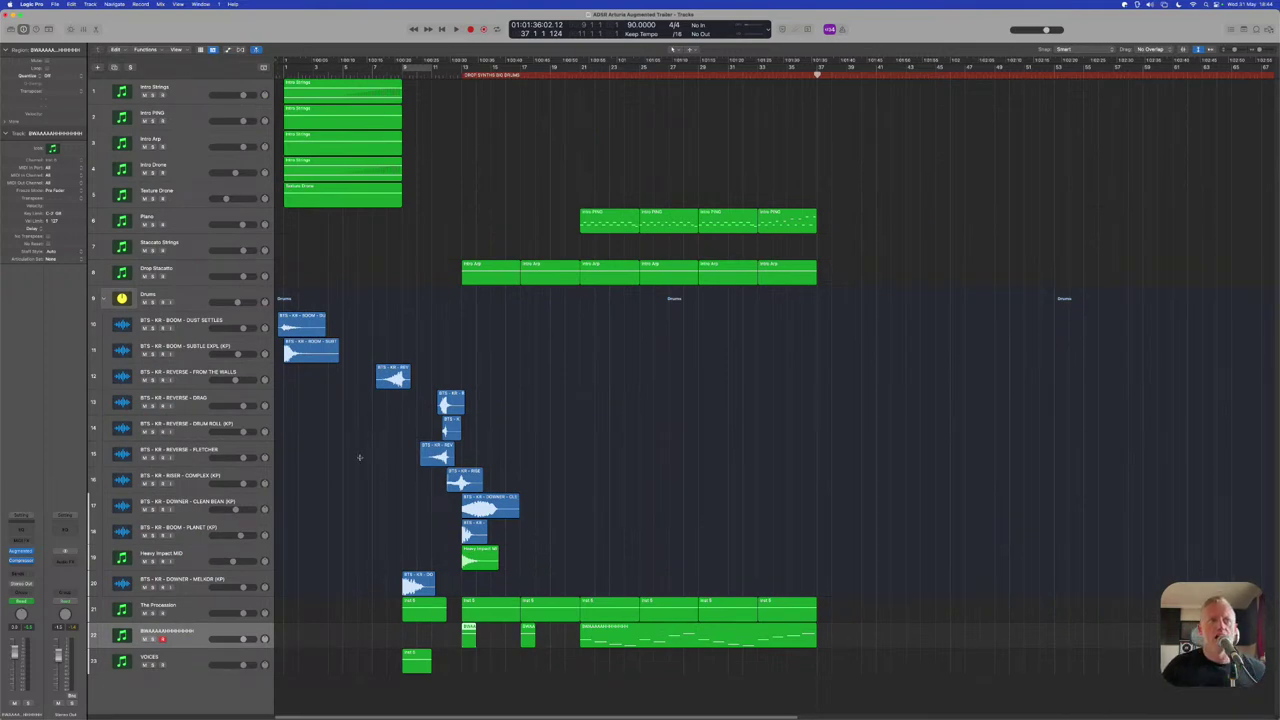
Cycle the Drop Stacatto regions from bar 13 to bar 37, solo the track and start playback
{"action": "left_click", "coordinate": [177, 272]}
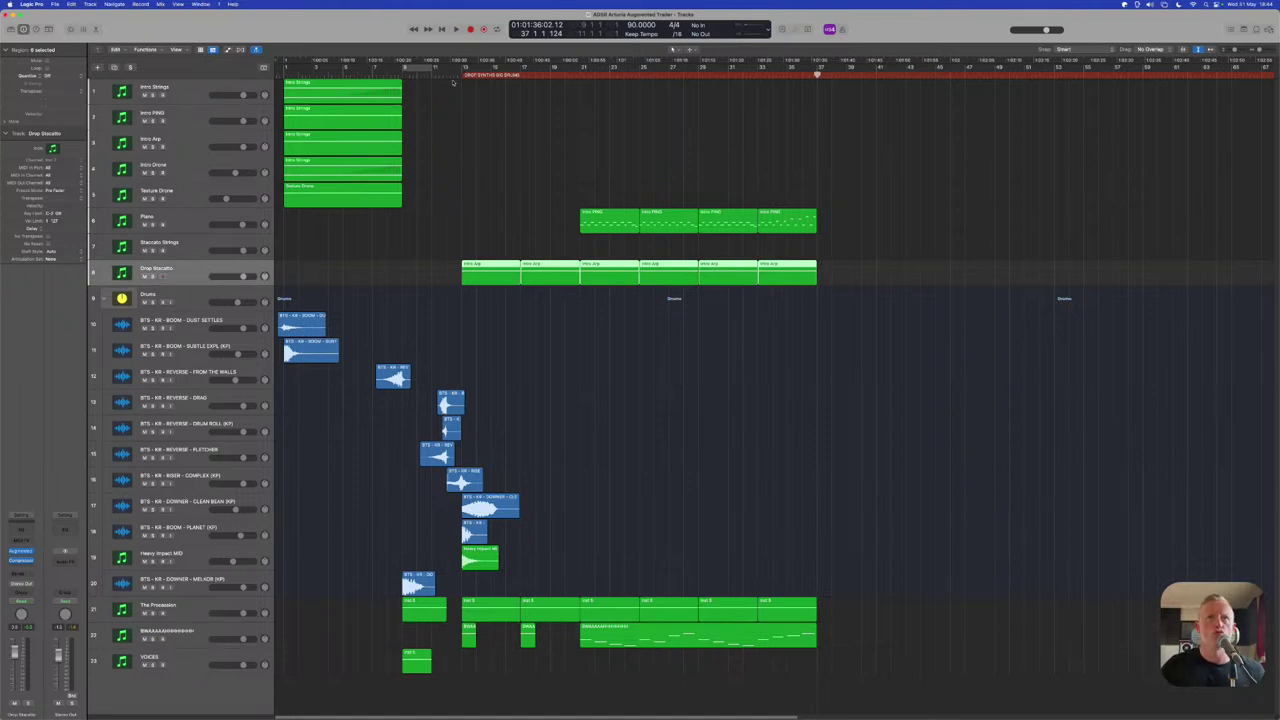
{"action": "key", "text": "u"}
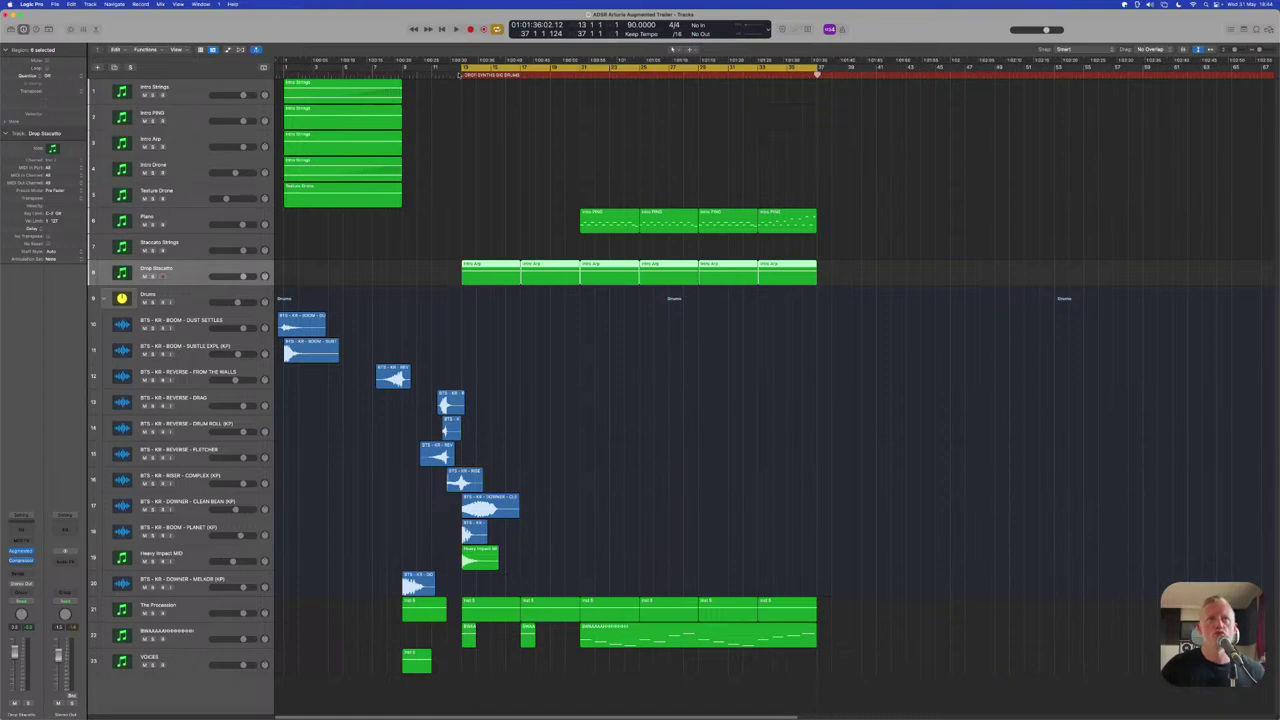
{"action": "left_click", "coordinate": [143, 276]}
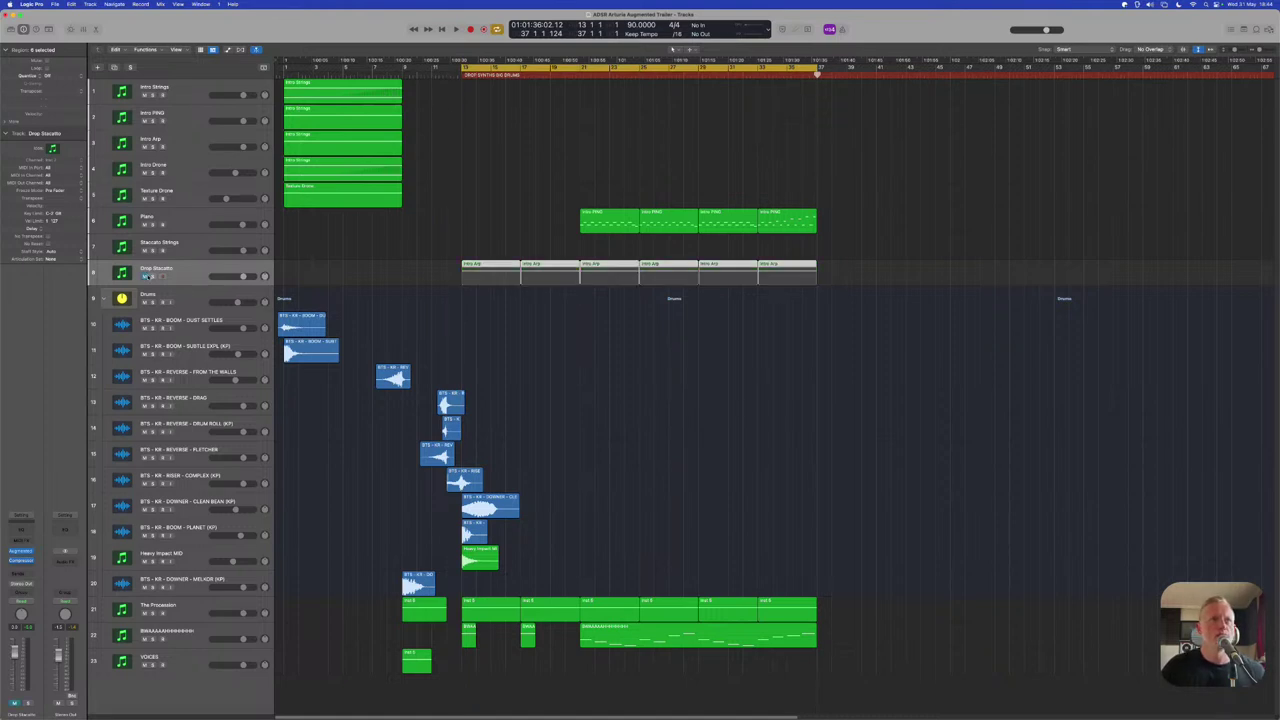
{"action": "left_click", "coordinate": [143, 276]}
{"action": "left_click", "coordinate": [153, 276]}
{"action": "key", "text": "space"}
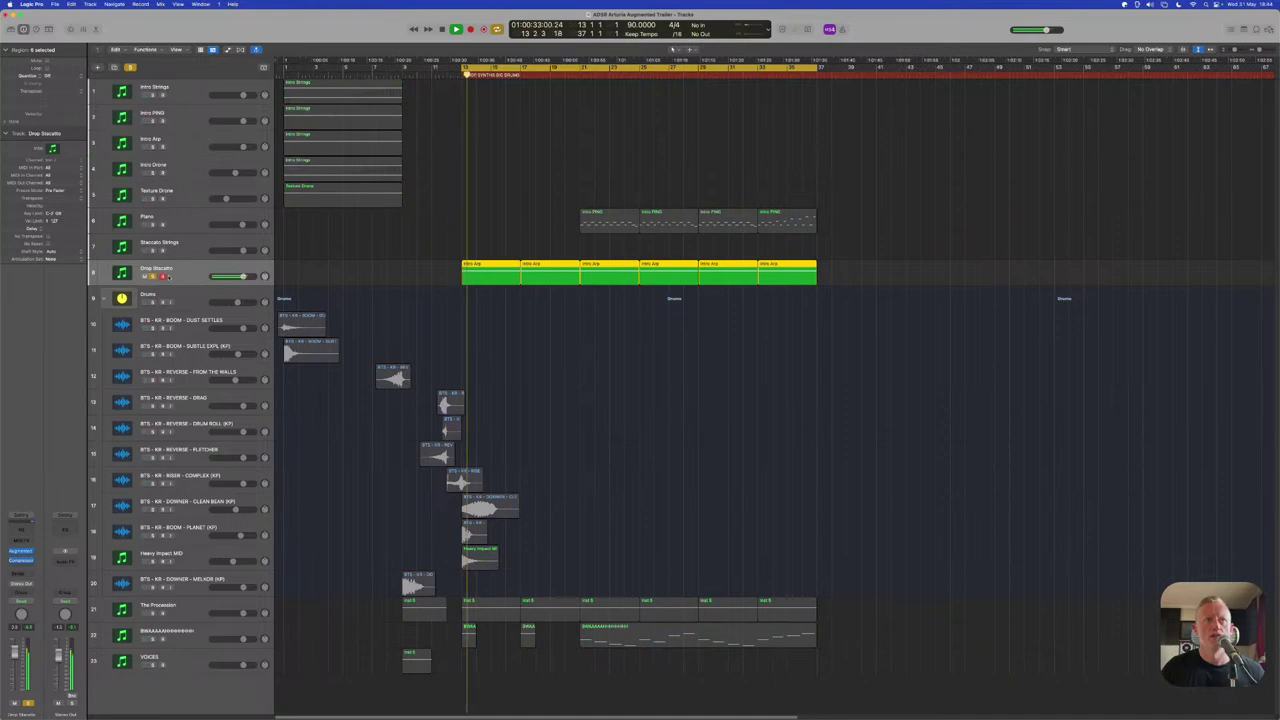
Bring up Augmented Strings on the Drop Stacatto track and sweep the Morph macro during playback, ending at full
{"action": "left_click", "coordinate": [20, 551]}
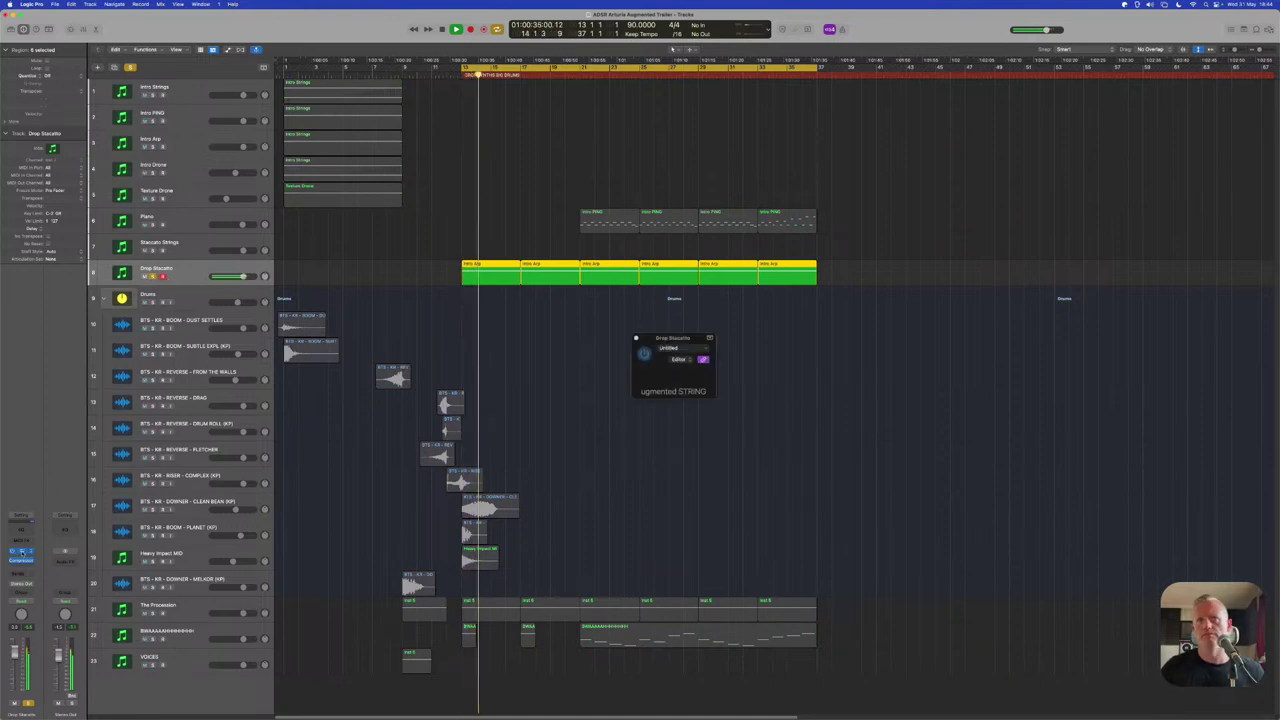
{"action": "left_click_drag", "start_coordinate": [882, 352], "coordinate": [726, 276]}
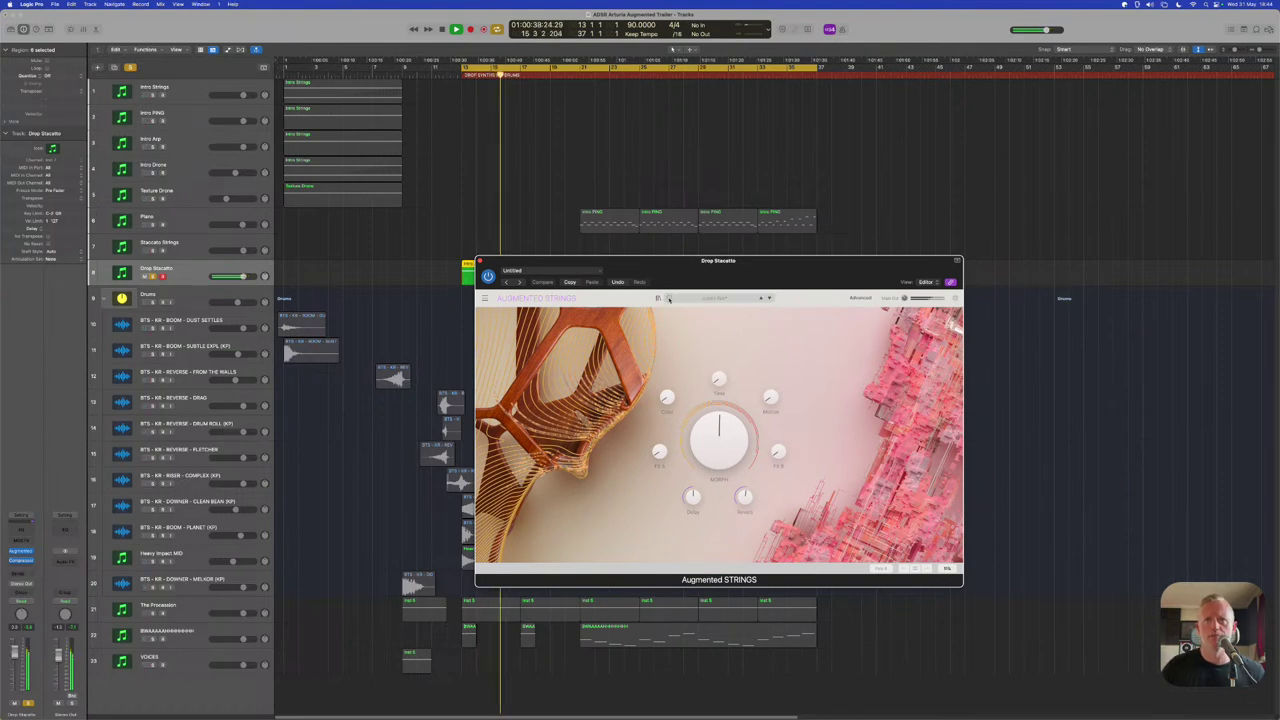
{"action": "left_click_drag", "start_coordinate": [722, 432], "coordinate": [762, 440]}
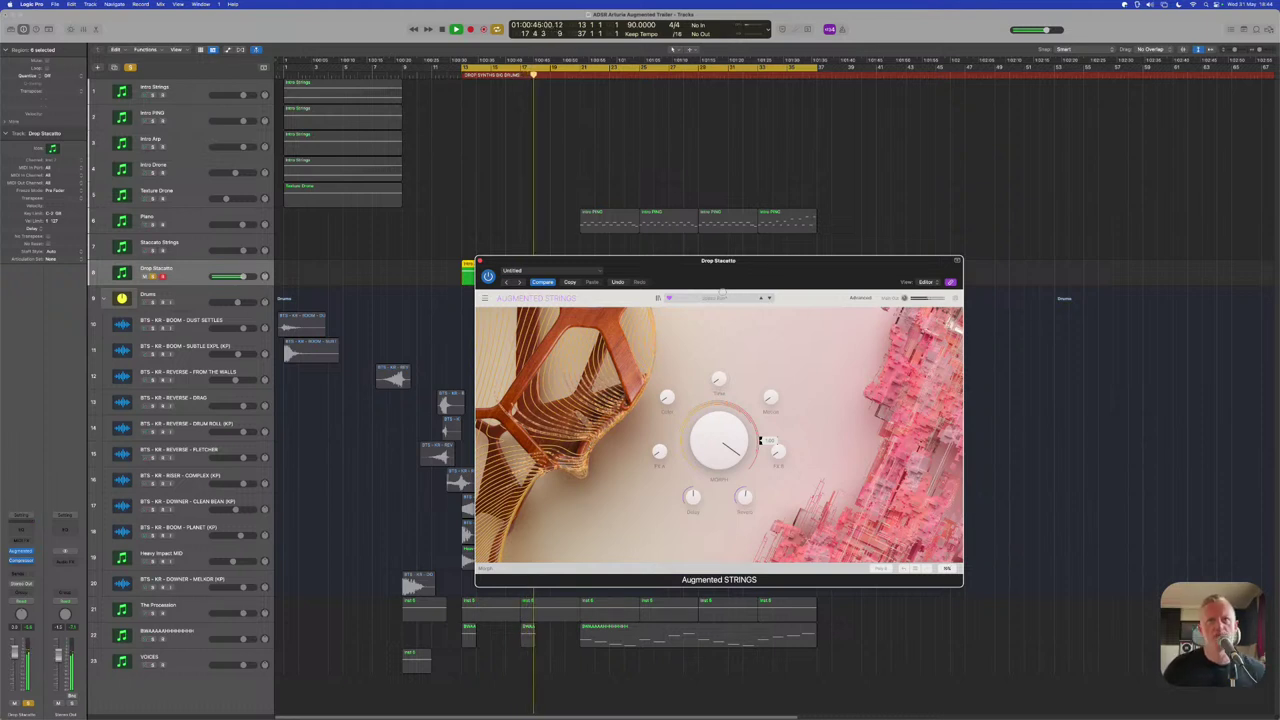
{"action": "double_click", "coordinate": [727, 447]}
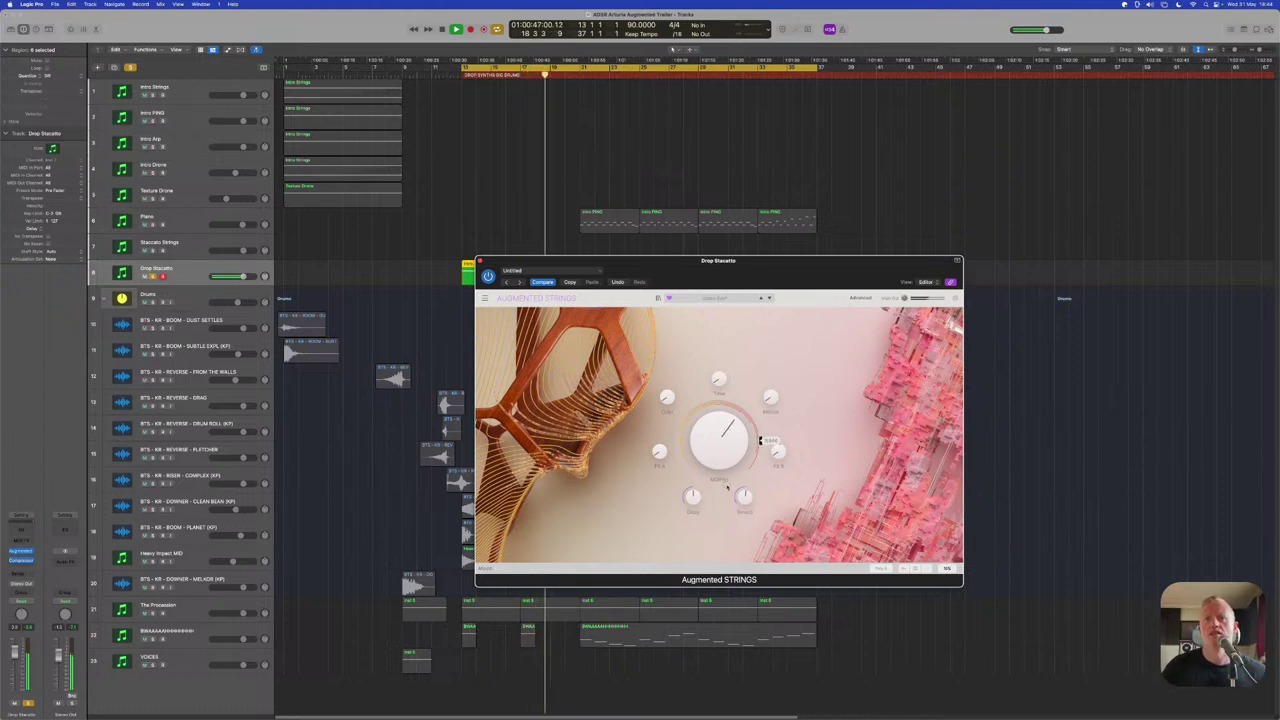
{"action": "left_click_drag", "start_coordinate": [727, 447], "coordinate": [711, 341]}
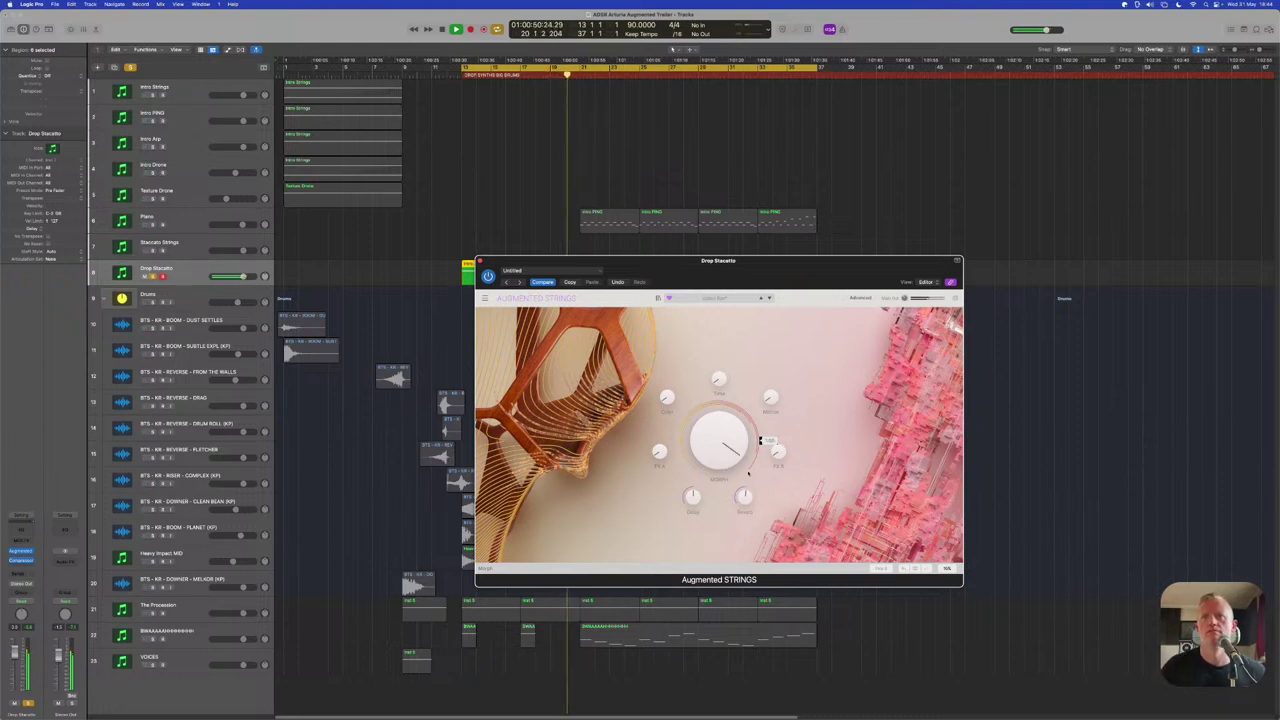
Raise the Motion macro of Augmented Strings and show the instrument's Advanced layer settings
{"action": "mouse_move", "coordinate": [769, 384]}
{"action": "left_click_drag", "start_coordinate": [769, 384], "coordinate": [770, 412]}
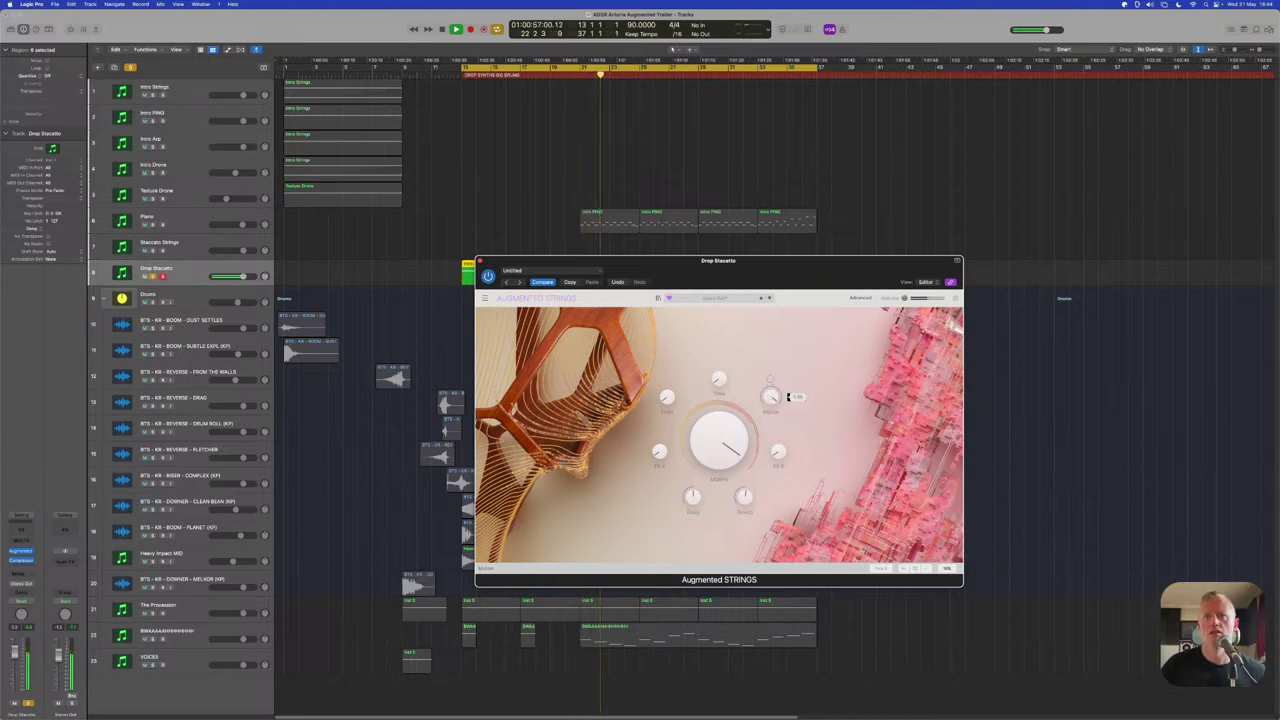
{"action": "left_click", "coordinate": [858, 297]}
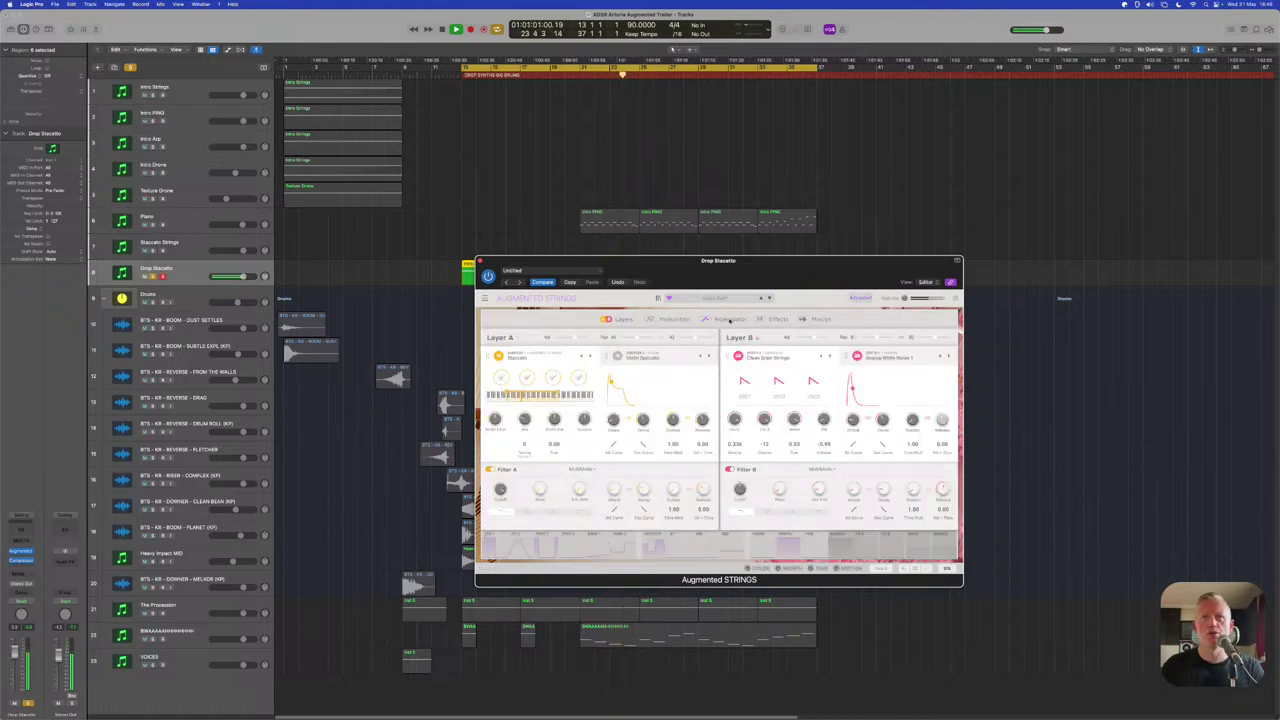
Review the Arpeggiator, Modulation and Layers settings of Augmented Strings, and return to the main macro view
{"action": "left_click", "coordinate": [728, 319]}
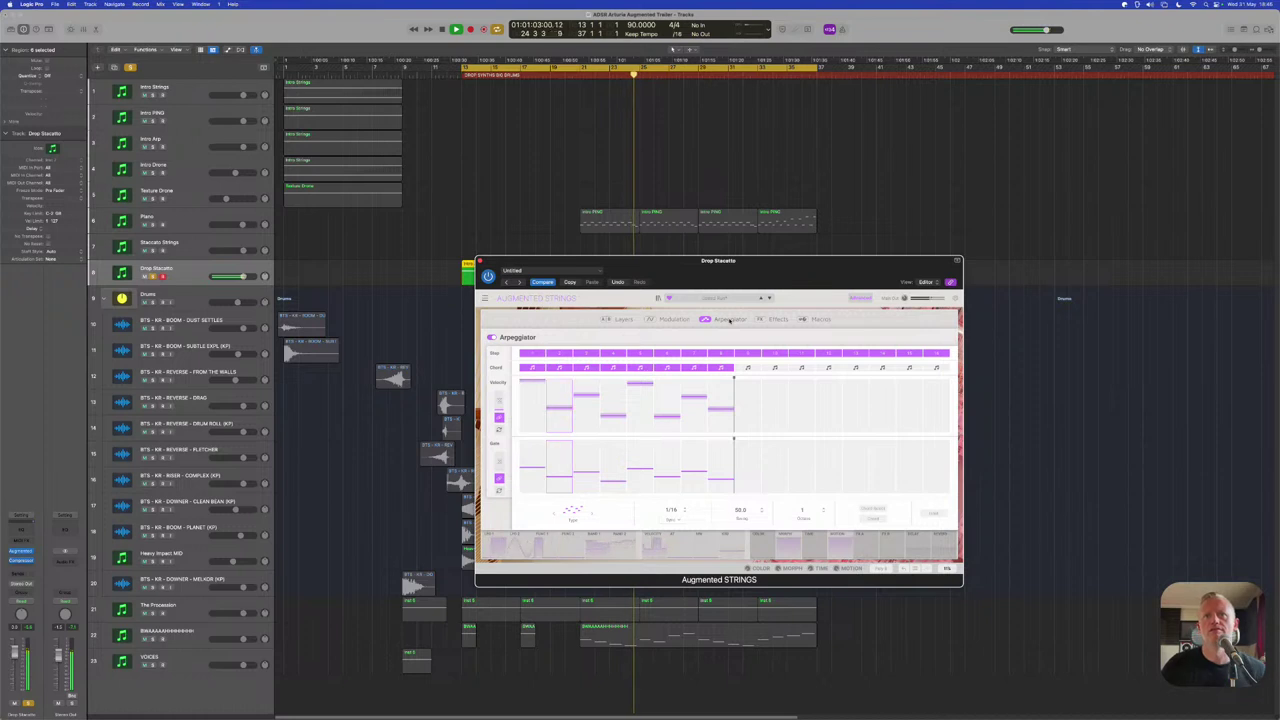
{"action": "left_click", "coordinate": [670, 319]}
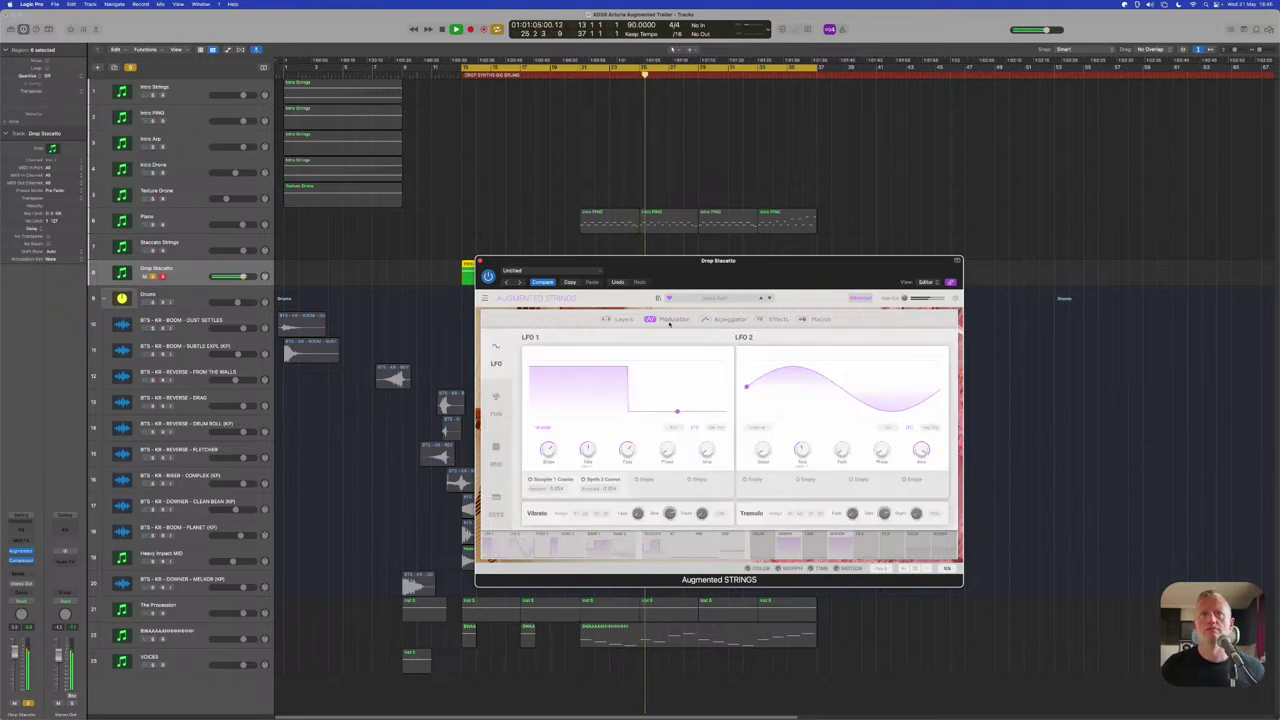
{"action": "left_click", "coordinate": [631, 321]}
{"action": "left_click", "coordinate": [860, 298]}
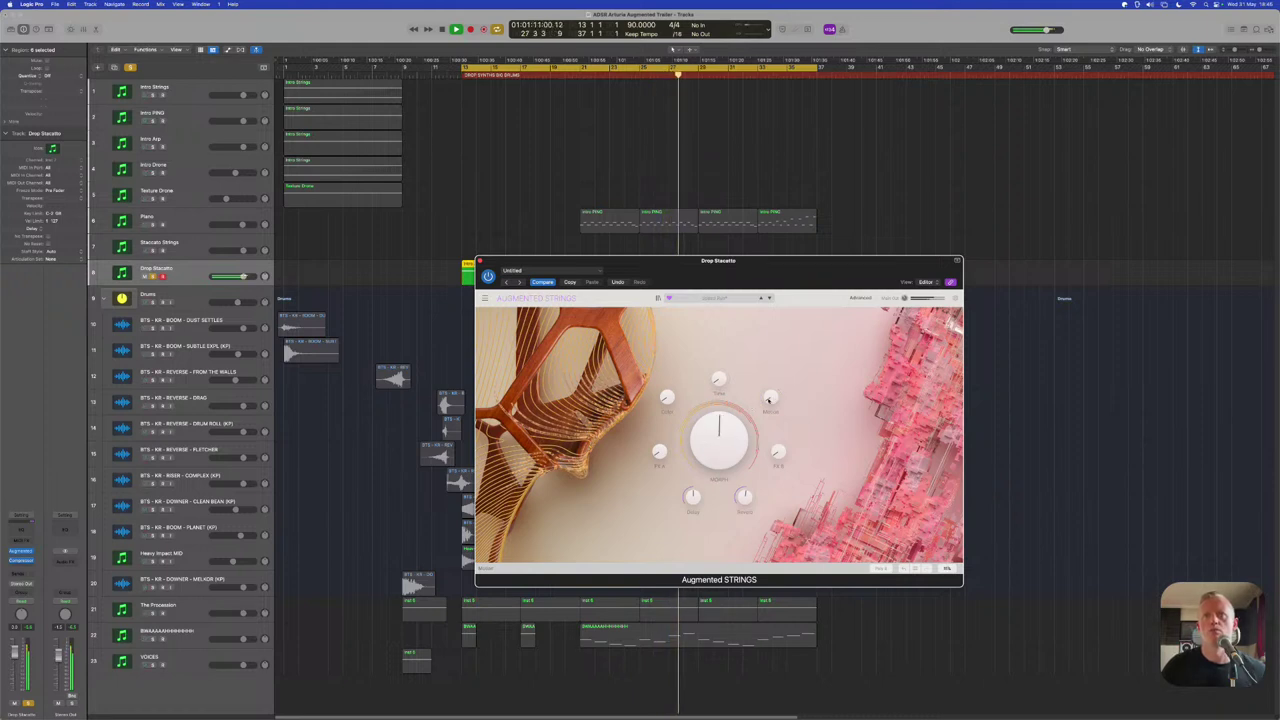
Audition the Motion, Time, Color, FX A and FX B macros during soloed playback, leaving Motion at full, and stop
{"action": "mouse_move", "coordinate": [789, 397]}
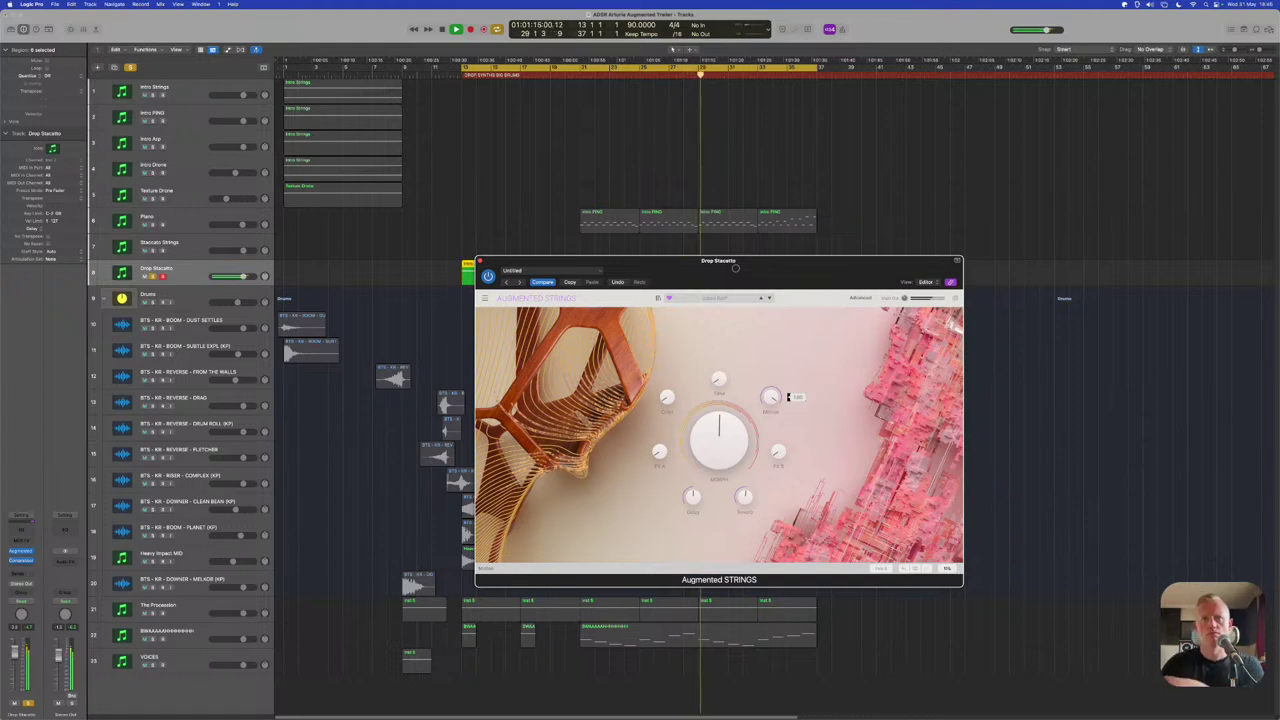
{"action": "mouse_move", "coordinate": [737, 379]}
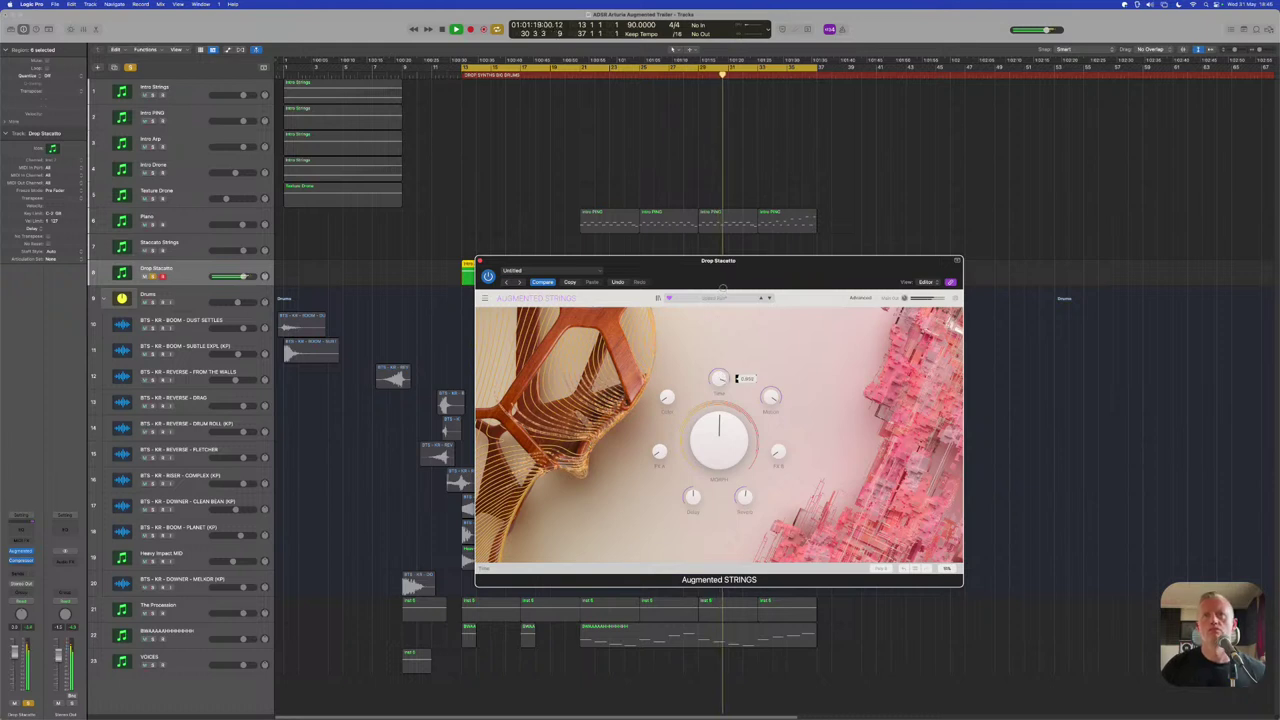
{"action": "mouse_move", "coordinate": [686, 397]}
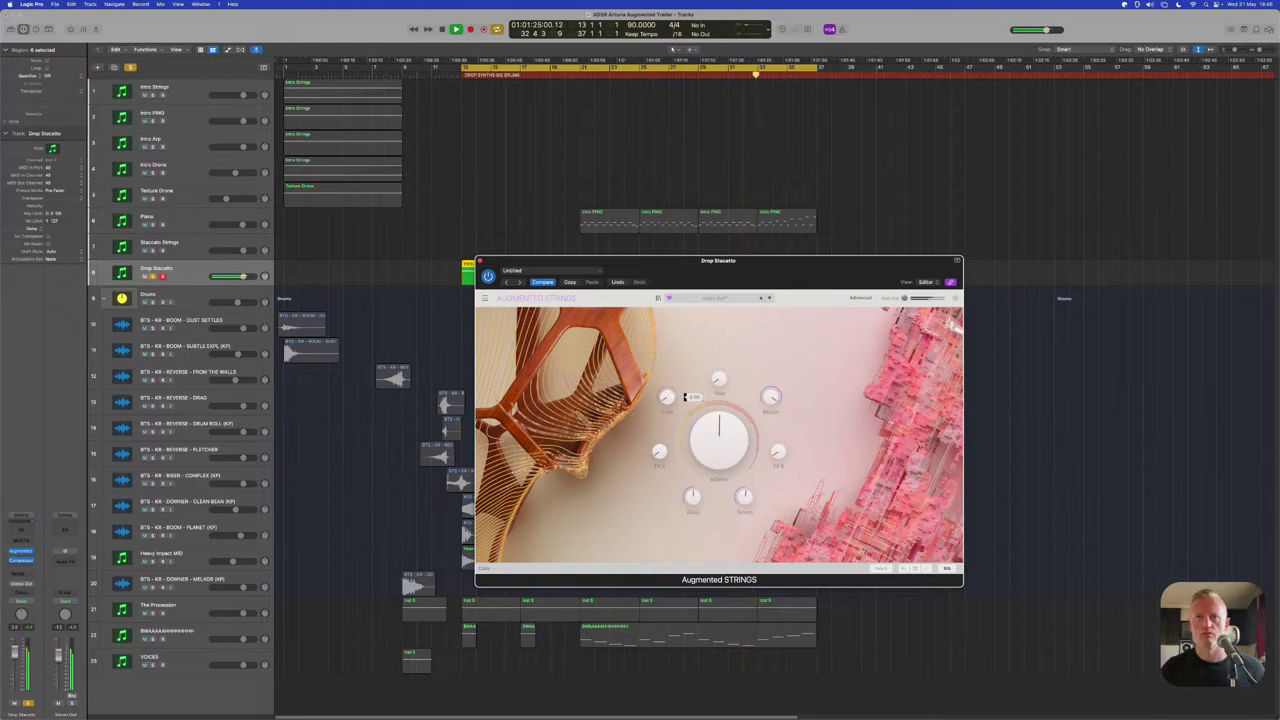
{"action": "key", "text": "space"}
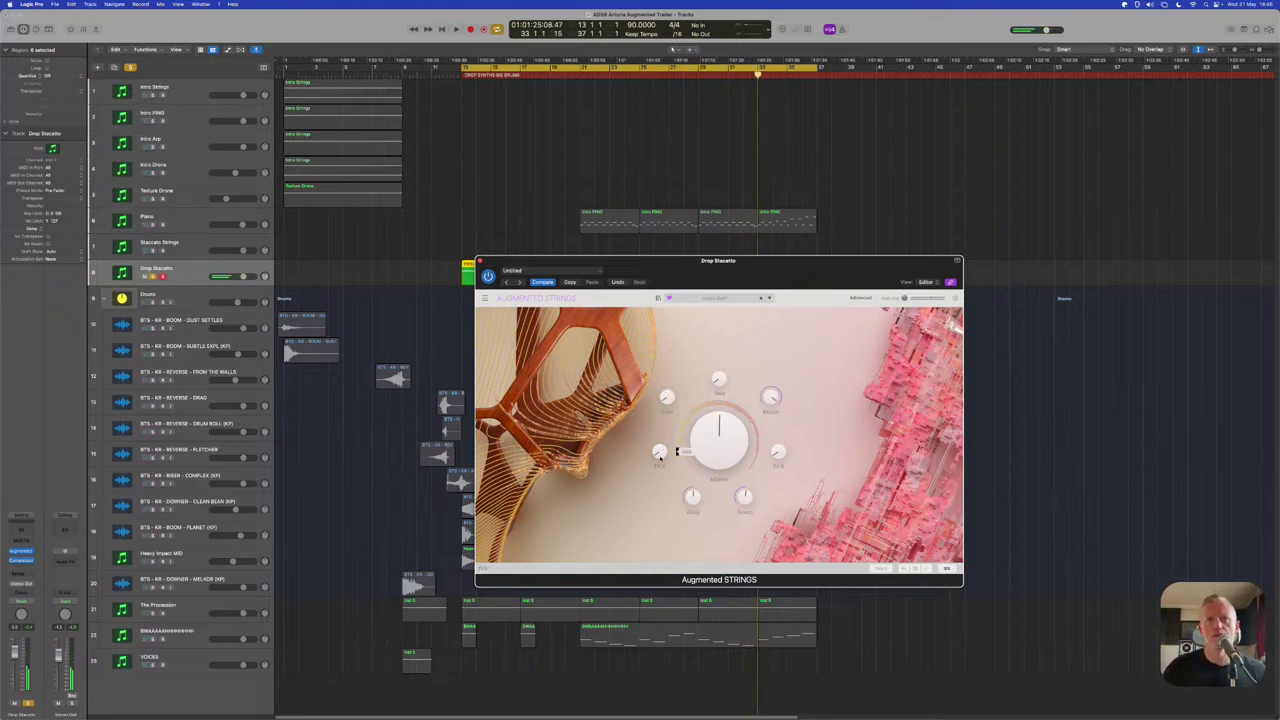
{"action": "key", "text": "space"}
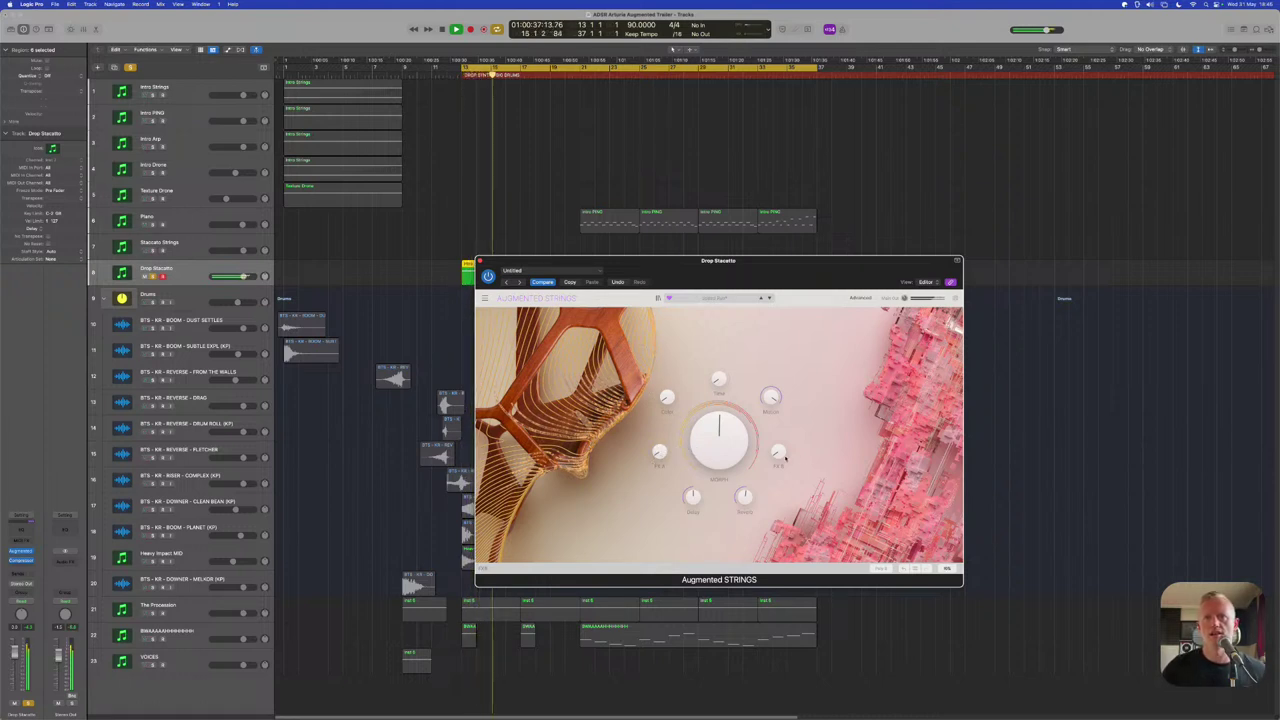
{"action": "mouse_move", "coordinate": [790, 454]}
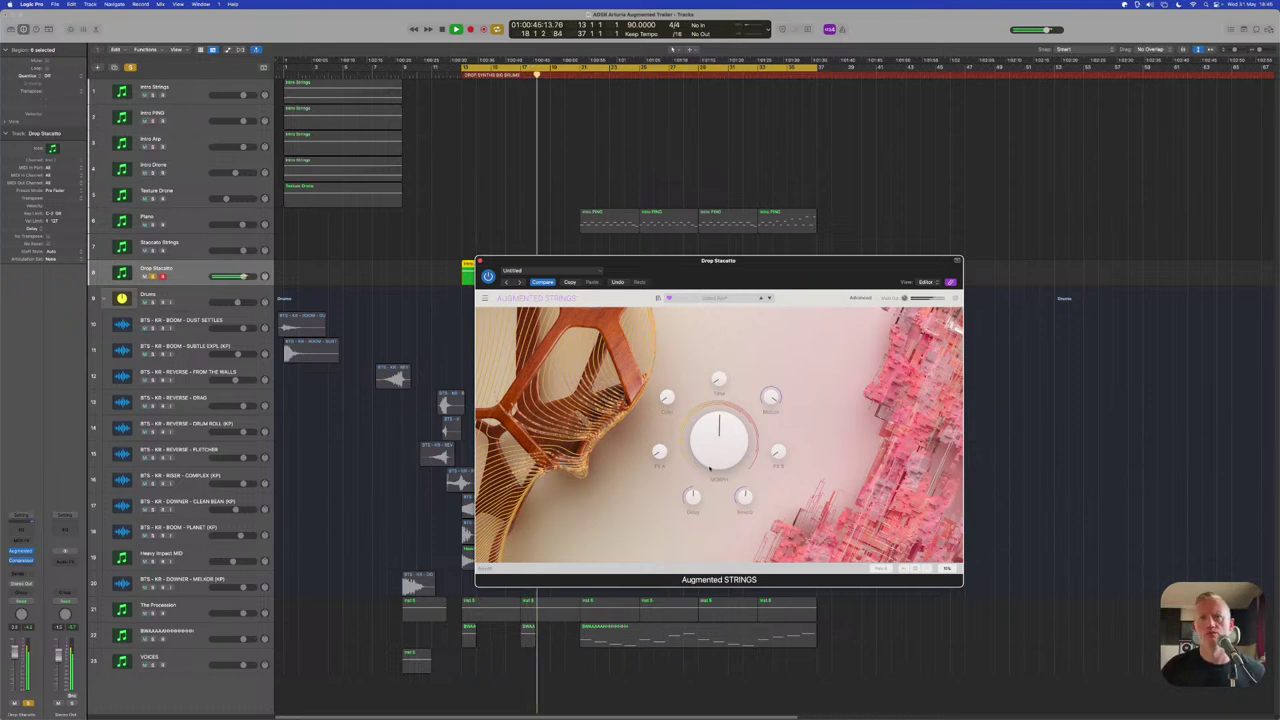
{"action": "key", "text": "space"}
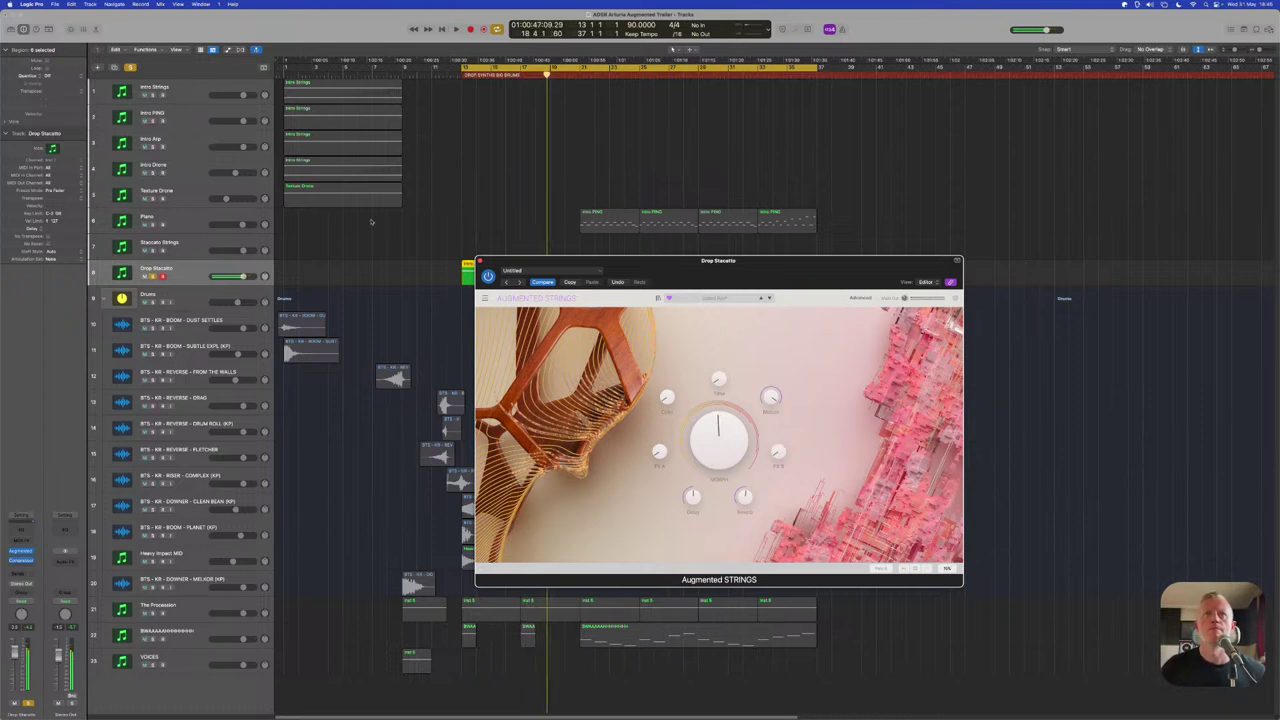
Unsolo Drop Stacatto, play the full mix from bar 11 and move the instrument window clear of the track's regions
{"action": "left_click", "coordinate": [152, 276]}
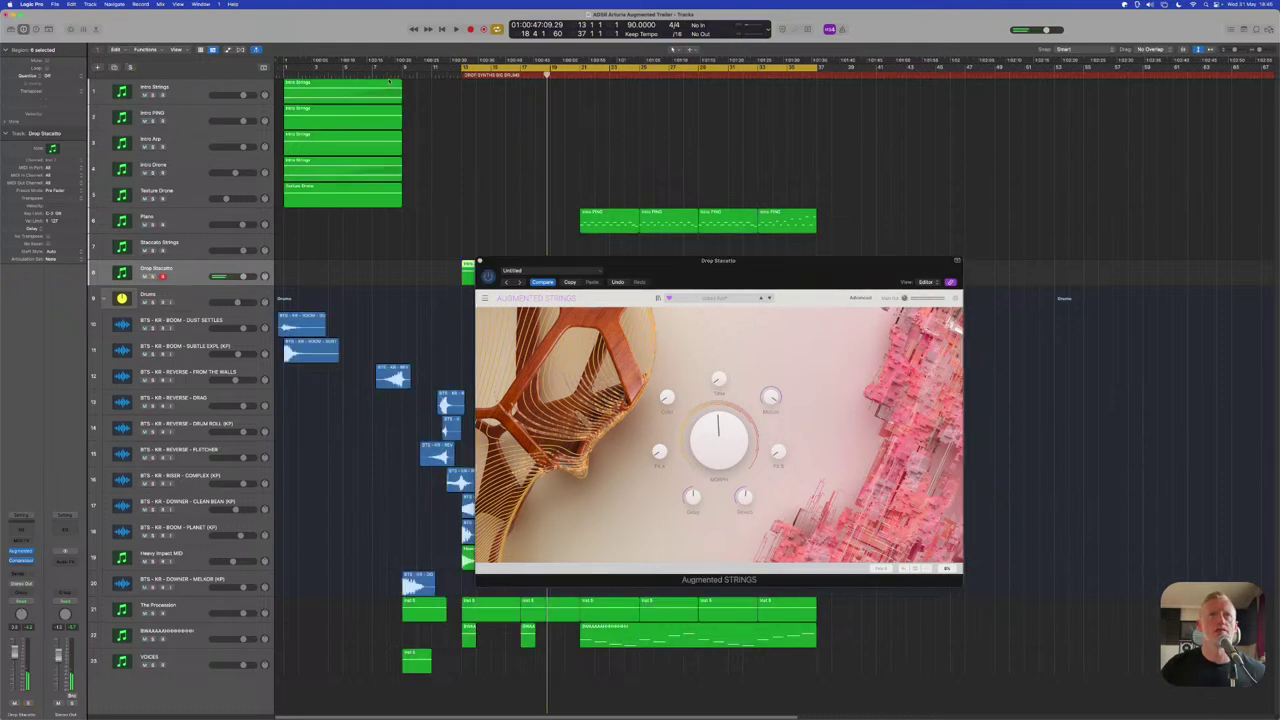
{"action": "left_click", "coordinate": [431, 77]}
{"action": "key", "text": "space"}
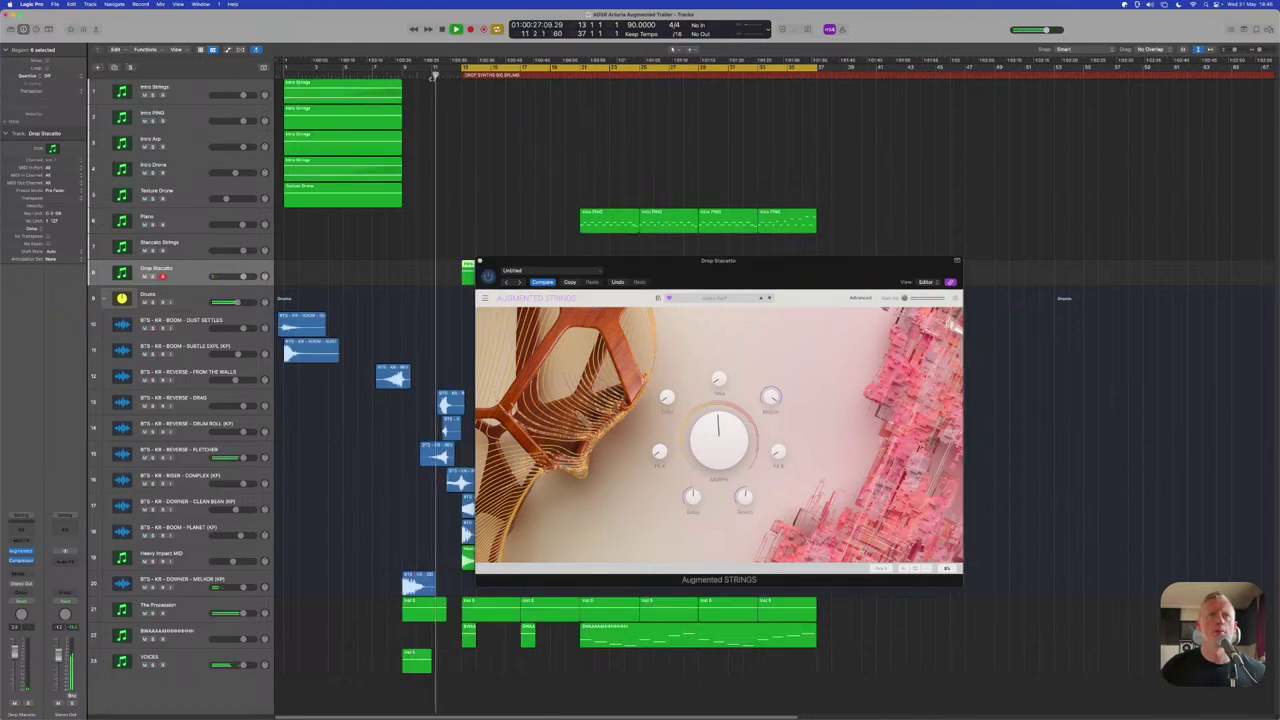
{"action": "left_click_drag", "start_coordinate": [528, 262], "coordinate": [593, 255]}
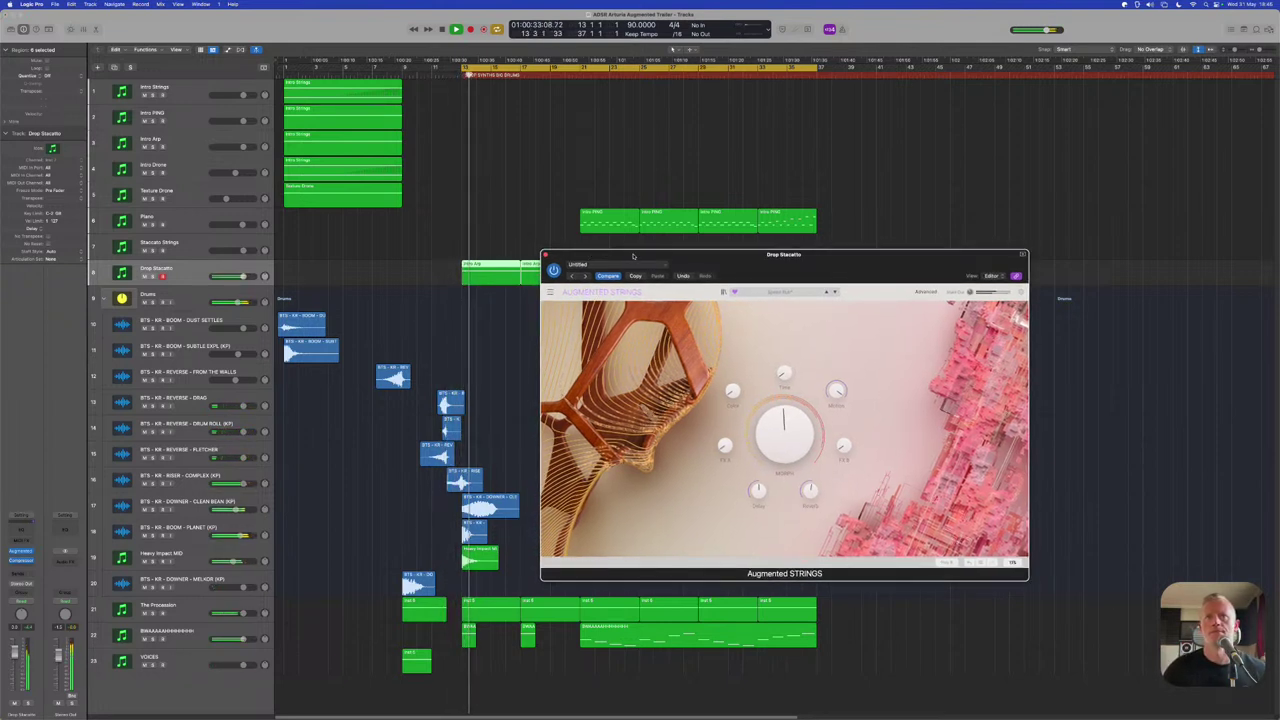
{"action": "left_click_drag", "start_coordinate": [633, 256], "coordinate": [664, 296]}
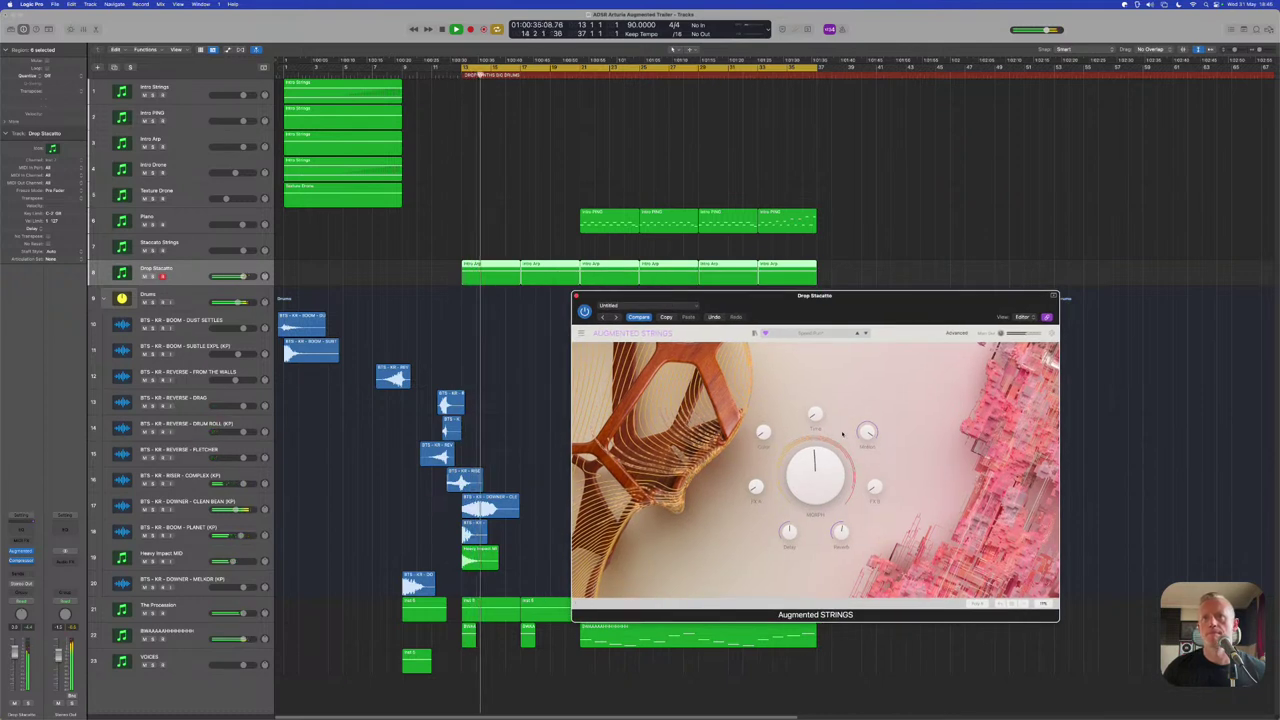
Sweep the Motion macro of Augmented Strings within the full mix, ending at minimum, and stop playback
{"action": "mouse_move", "coordinate": [884, 432]}
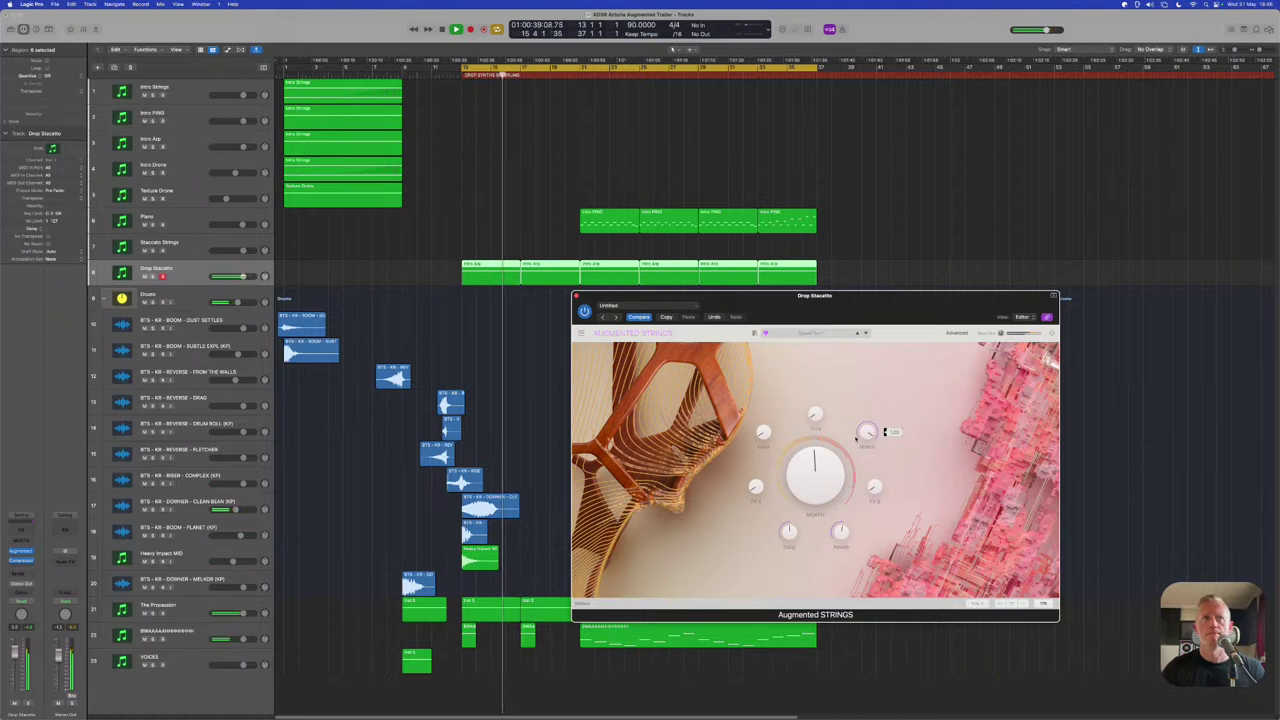
{"action": "mouse_move", "coordinate": [831, 484]}
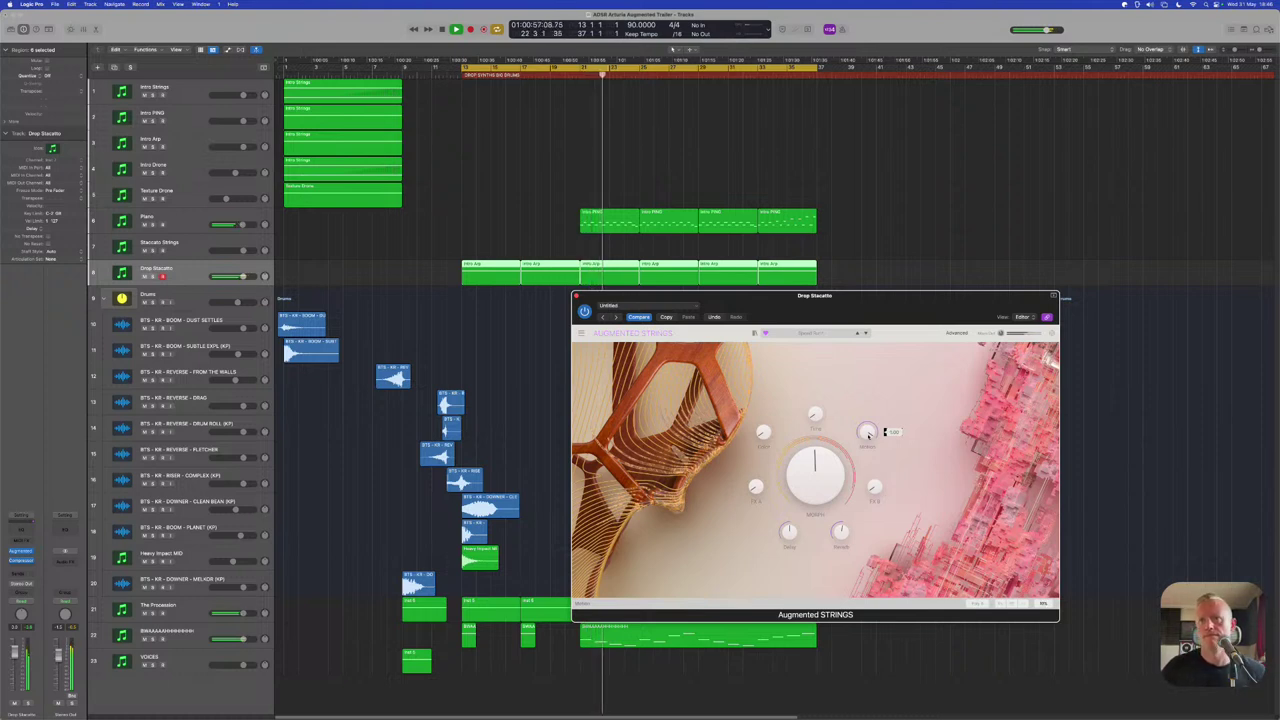
{"action": "mouse_move", "coordinate": [810, 309]}
{"action": "left_mouse_down"}
{"action": "mouse_move", "coordinate": [852, 338]}
{"action": "mouse_move", "coordinate": [835, 315]}
{"action": "mouse_move", "coordinate": [848, 313]}
{"action": "mouse_move", "coordinate": [849, 342]}
{"action": "mouse_move", "coordinate": [806, 302]}
{"action": "mouse_move", "coordinate": [819, 315]}
{"action": "left_mouse_up"}
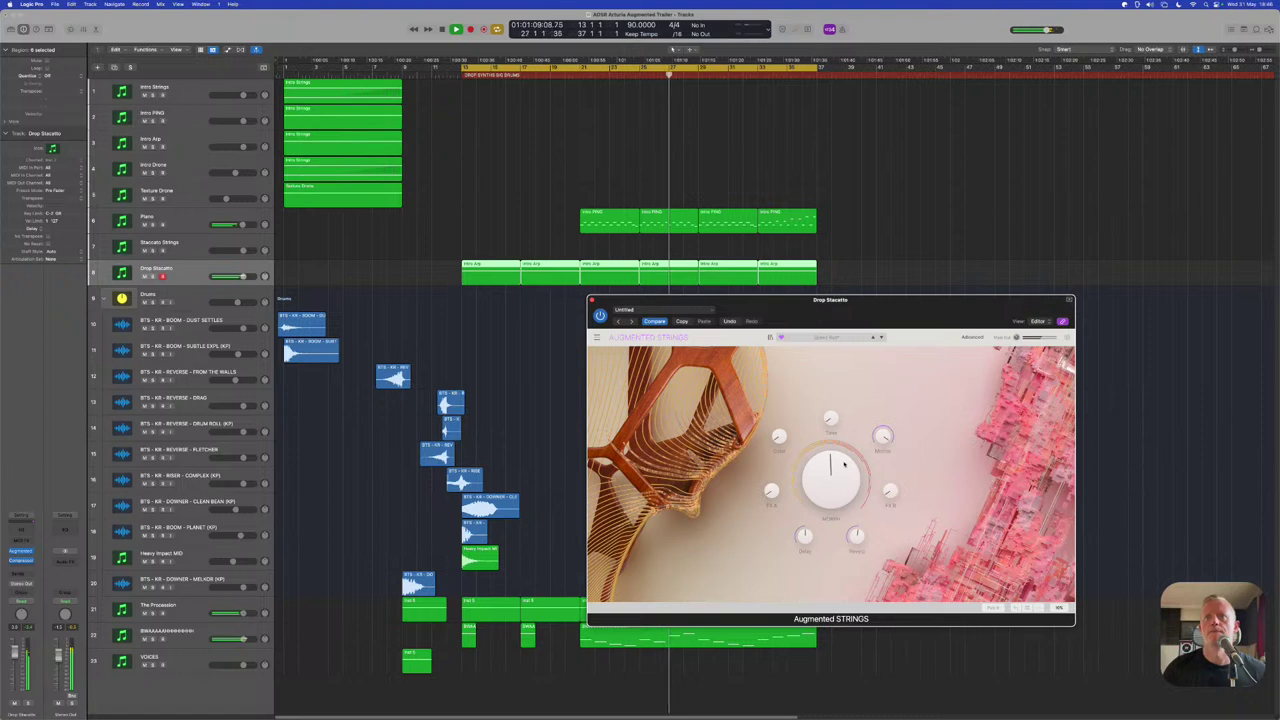
{"action": "mouse_move", "coordinate": [900, 437]}
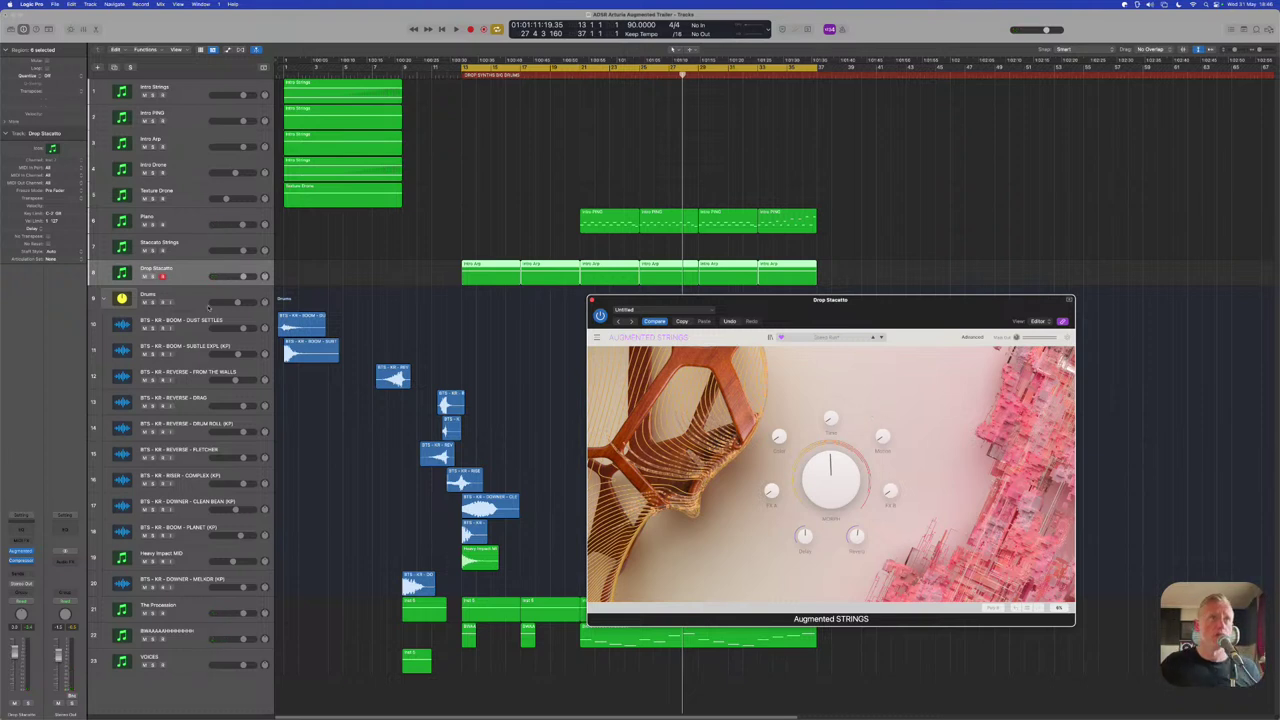
Select the Staccato Strings track and show the liked presets in its Augmented Strings preset browser
{"action": "left_click", "coordinate": [188, 248]}
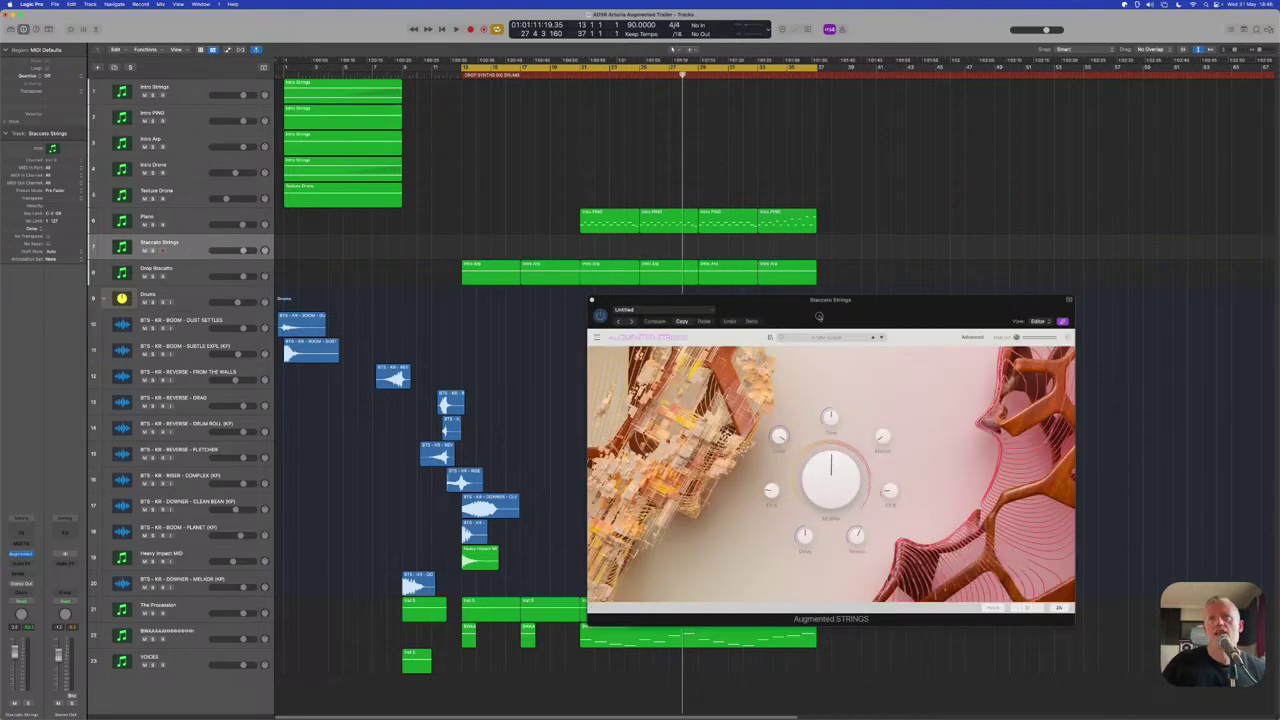
{"action": "left_click_drag", "start_coordinate": [820, 318], "coordinate": [842, 330]}
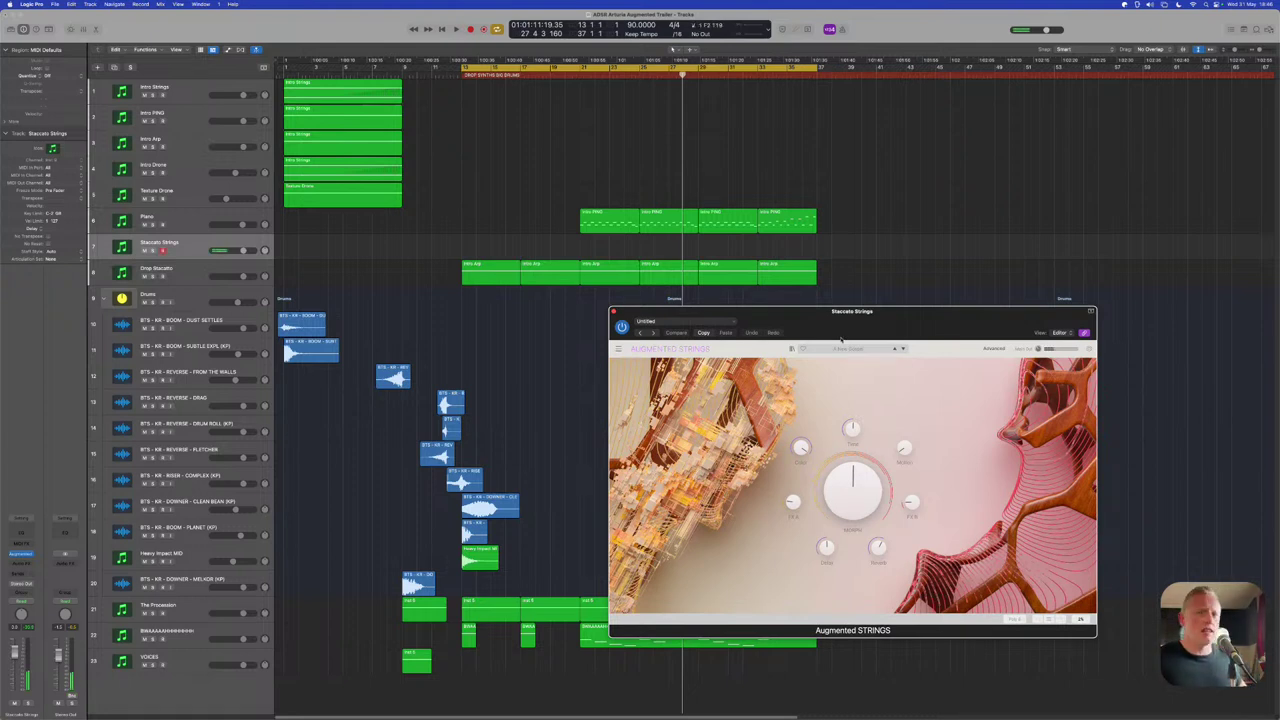
{"action": "left_click", "coordinate": [850, 348]}
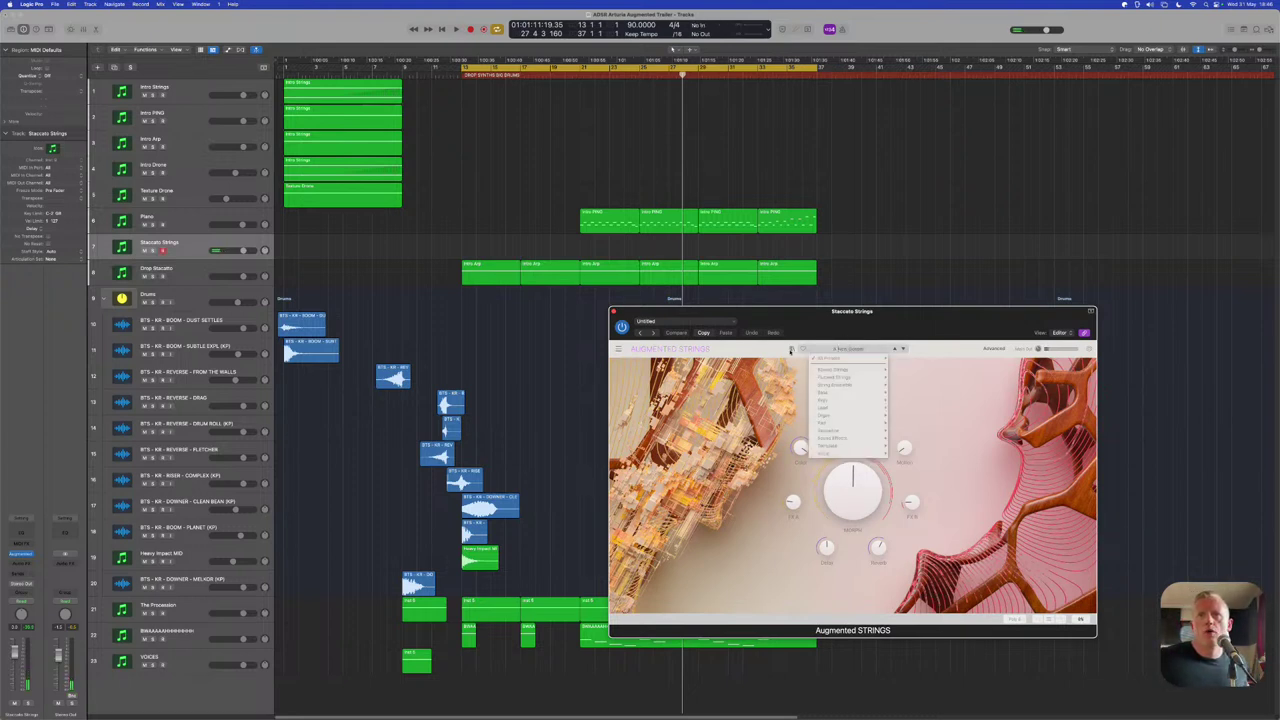
{"action": "left_click", "coordinate": [830, 380]}
{"action": "left_click", "coordinate": [790, 349]}
{"action": "left_click", "coordinate": [636, 419]}
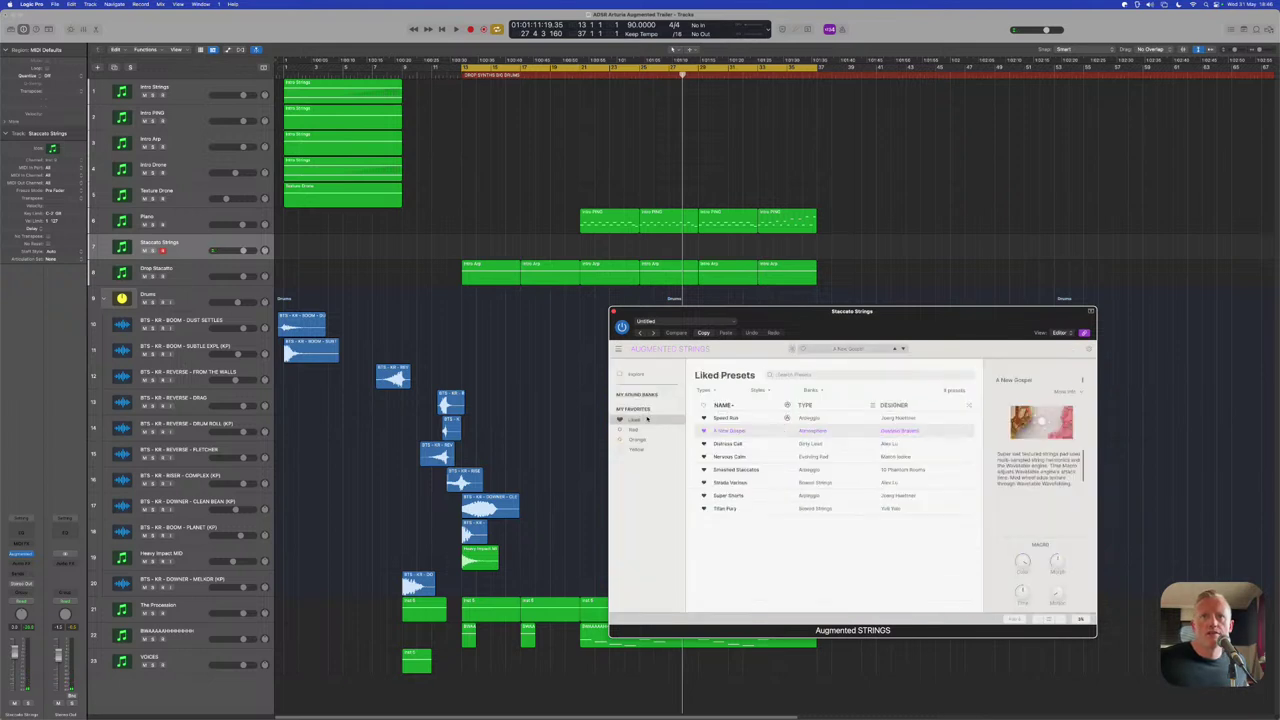
Search all Augmented Strings presets for "staccato" and look through the matches
{"action": "left_click", "coordinate": [797, 375]}
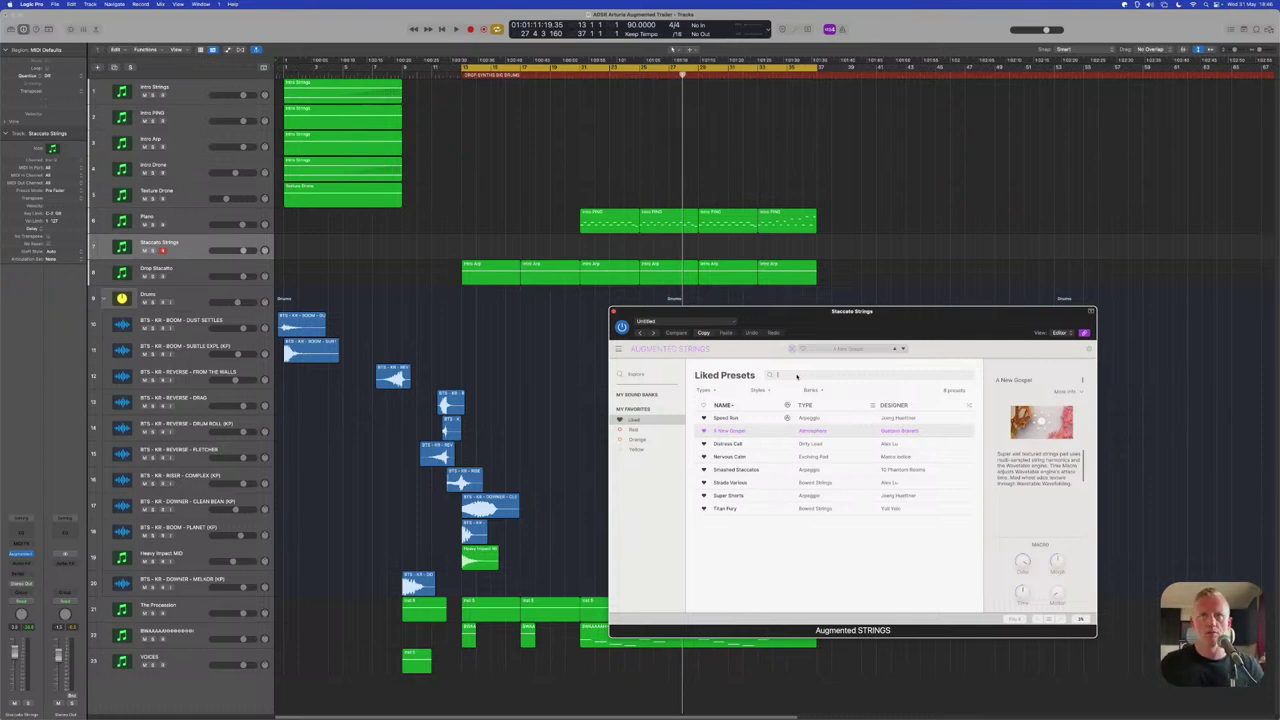
{"action": "left_click", "coordinate": [643, 377]}
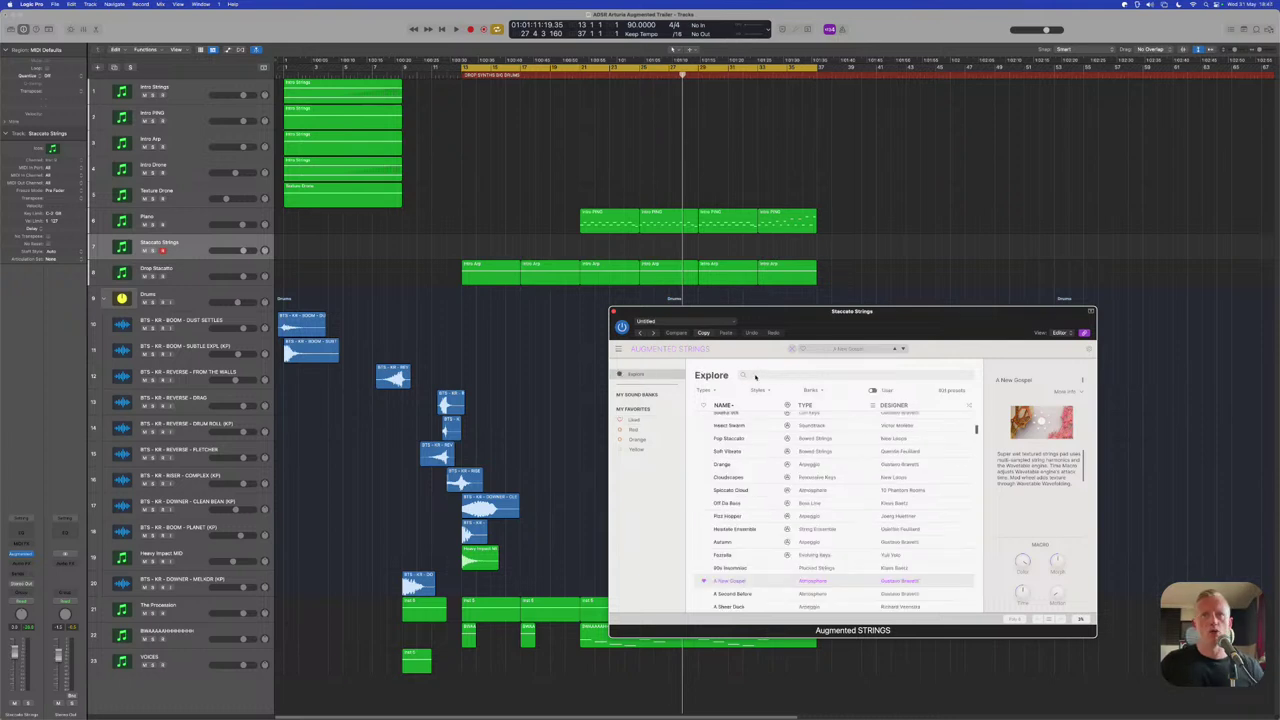
{"action": "type", "text": "staccato"}
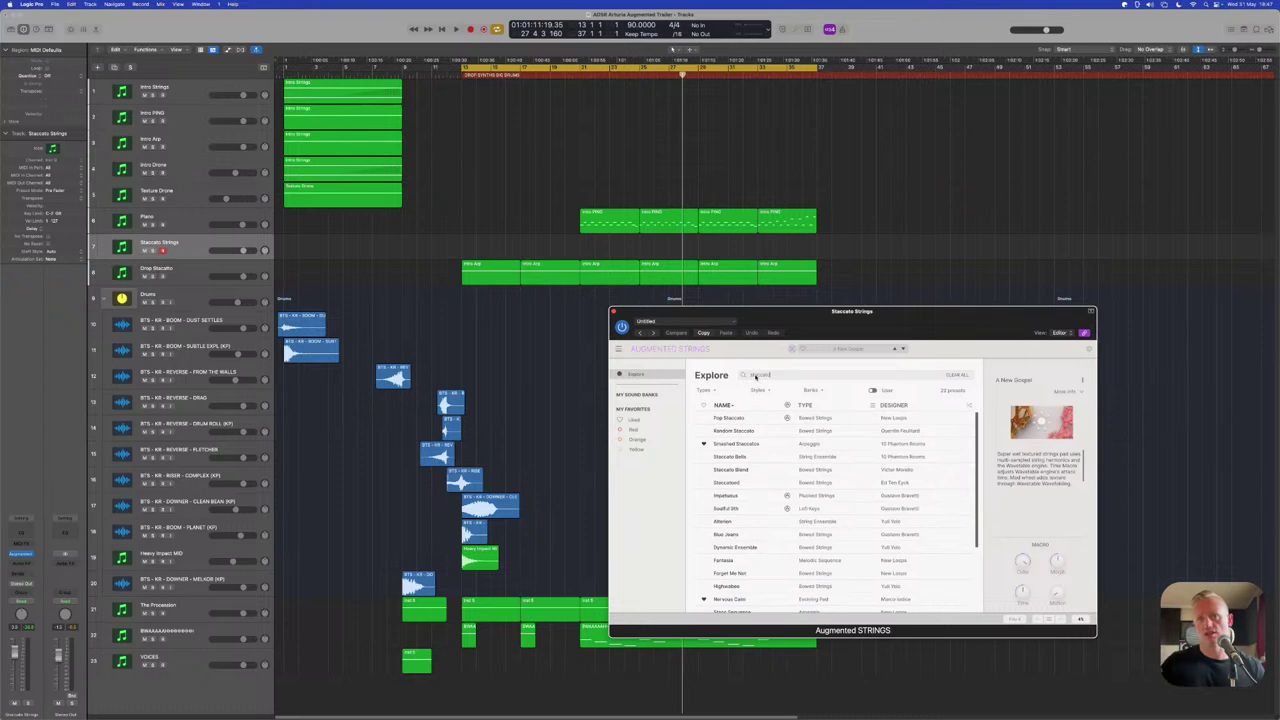
{"action": "scroll", "coordinate": [790, 487], "scroll_direction": "down", "scroll_amount": 3}
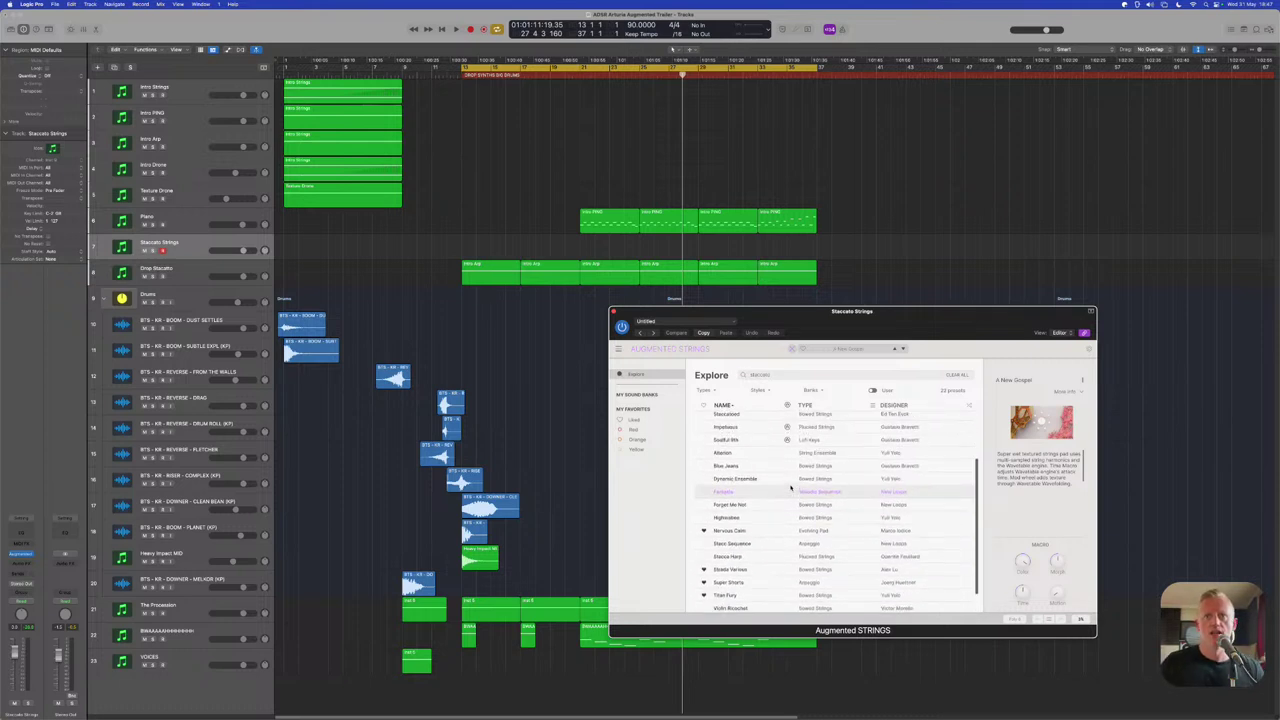
{"action": "scroll", "coordinate": [790, 487], "scroll_direction": "up", "scroll_amount": 3}
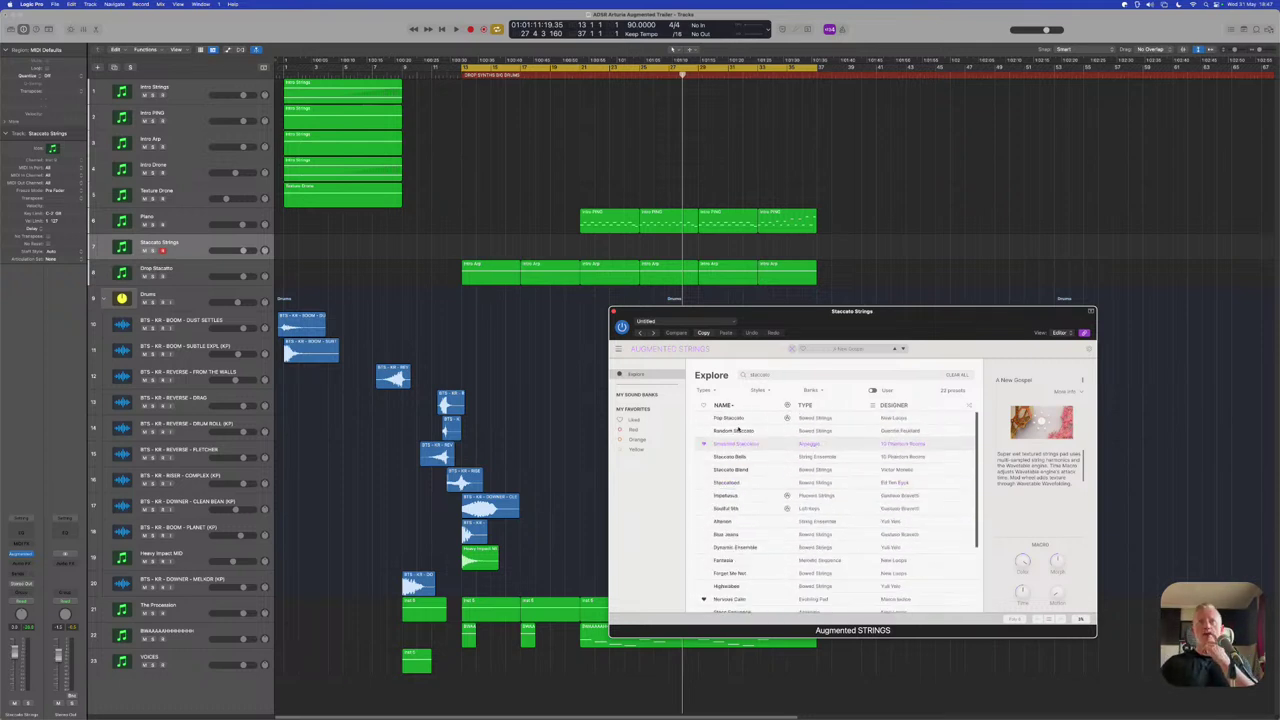
Load the liked preset Titan Fury on the Staccato Strings track, close the browser and raise Morph to full
{"action": "left_click", "coordinate": [634, 420]}
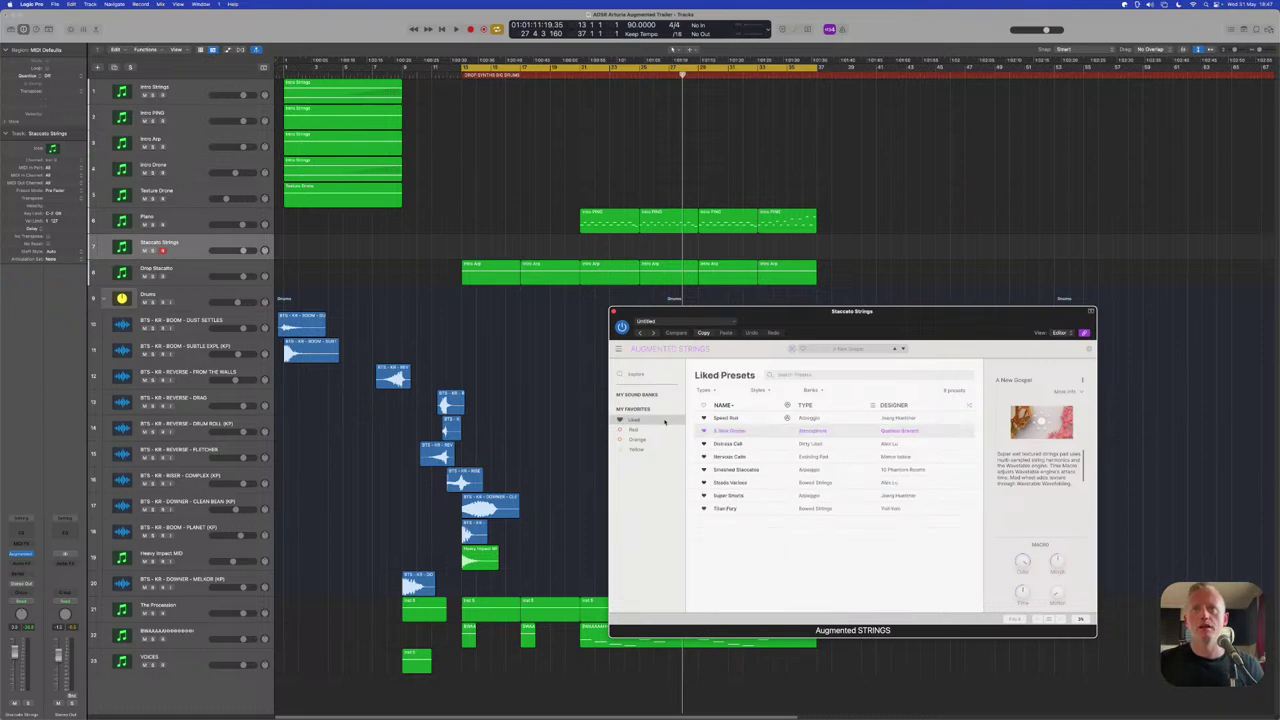
{"action": "left_click", "coordinate": [730, 509]}
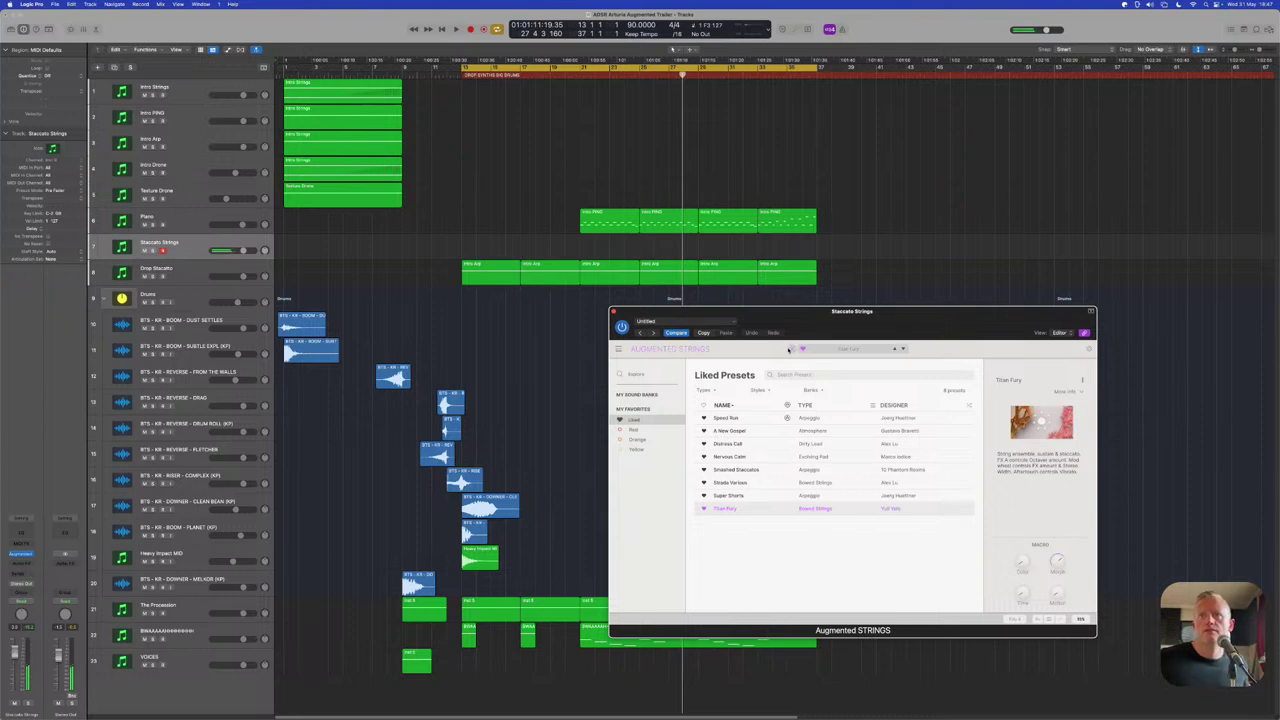
{"action": "left_click", "coordinate": [792, 349]}
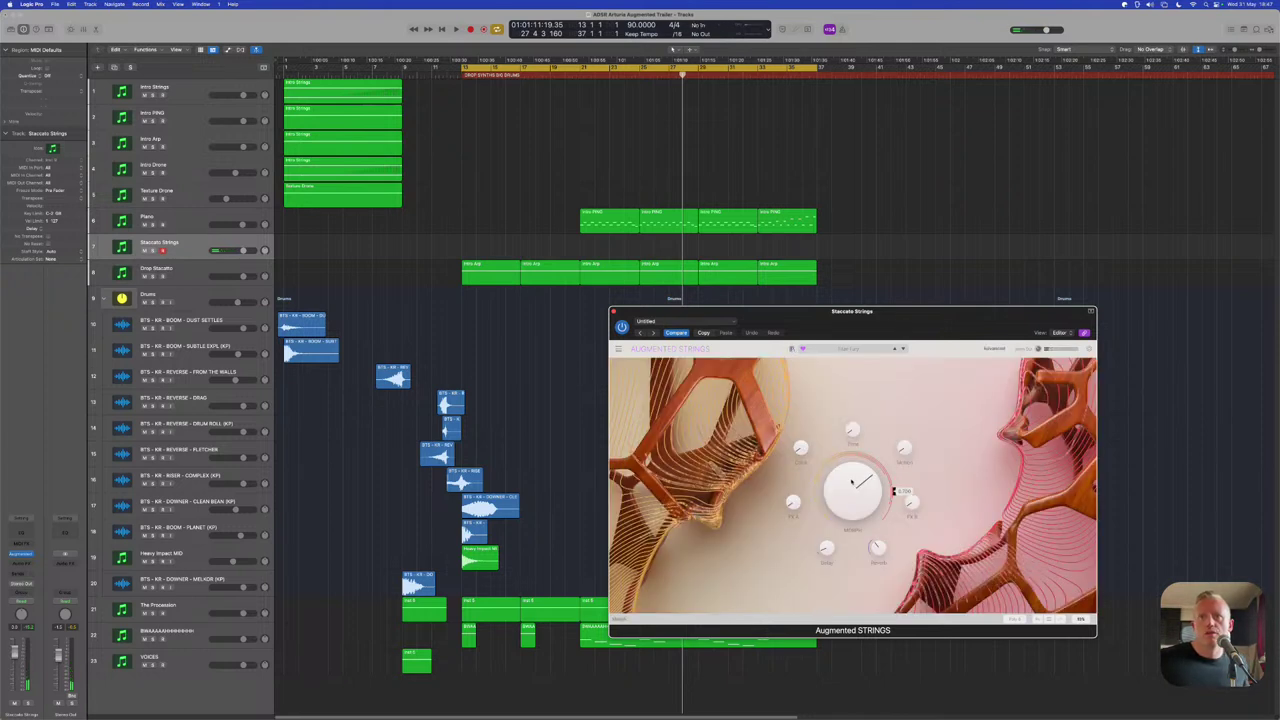
{"action": "left_click_drag", "start_coordinate": [893, 491], "coordinate": [893, 491]}
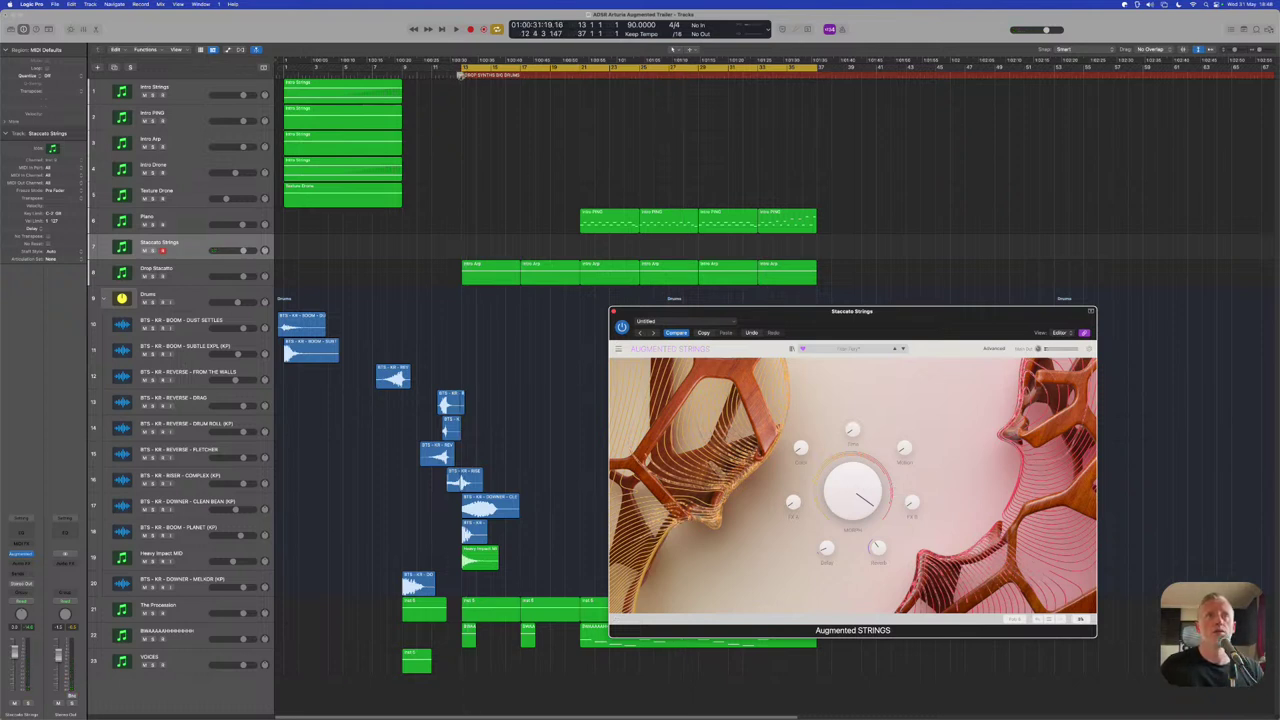
Record a staccato part on the Staccato Strings track from bar 13 and trim the region's end to bar 21
{"action": "left_click", "coordinate": [466, 72]}
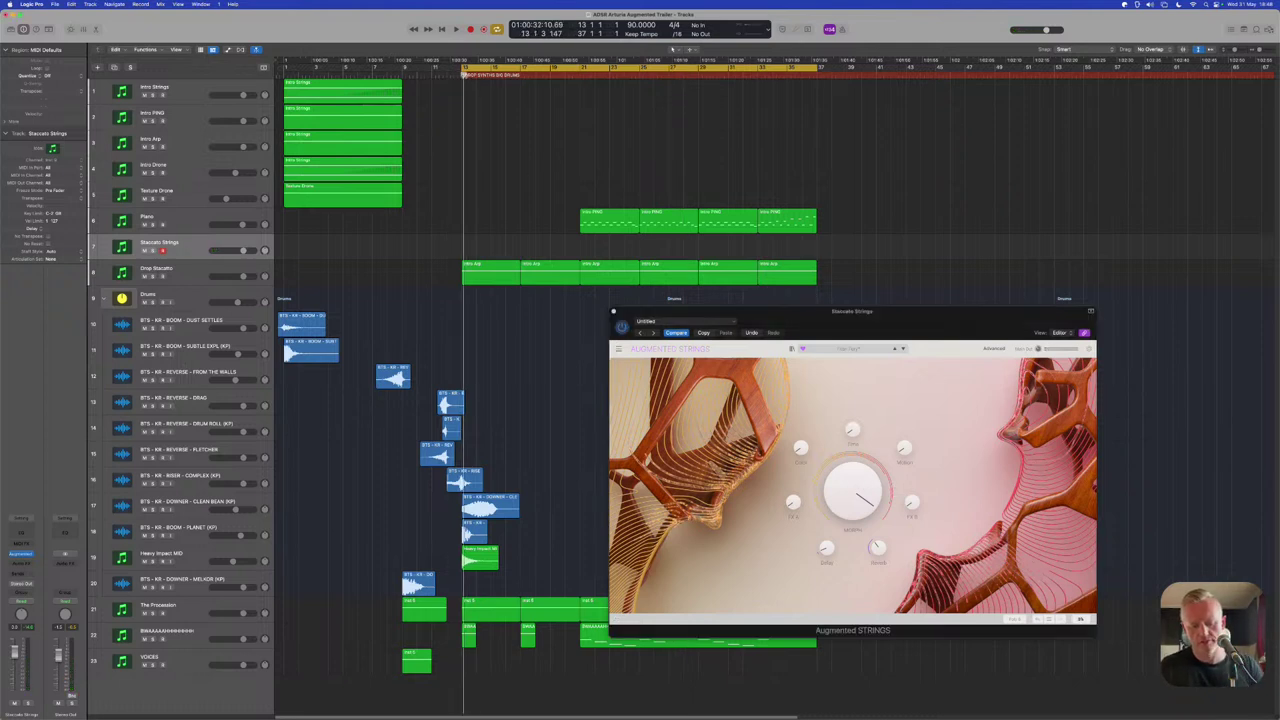
{"action": "key", "text": "comma"}
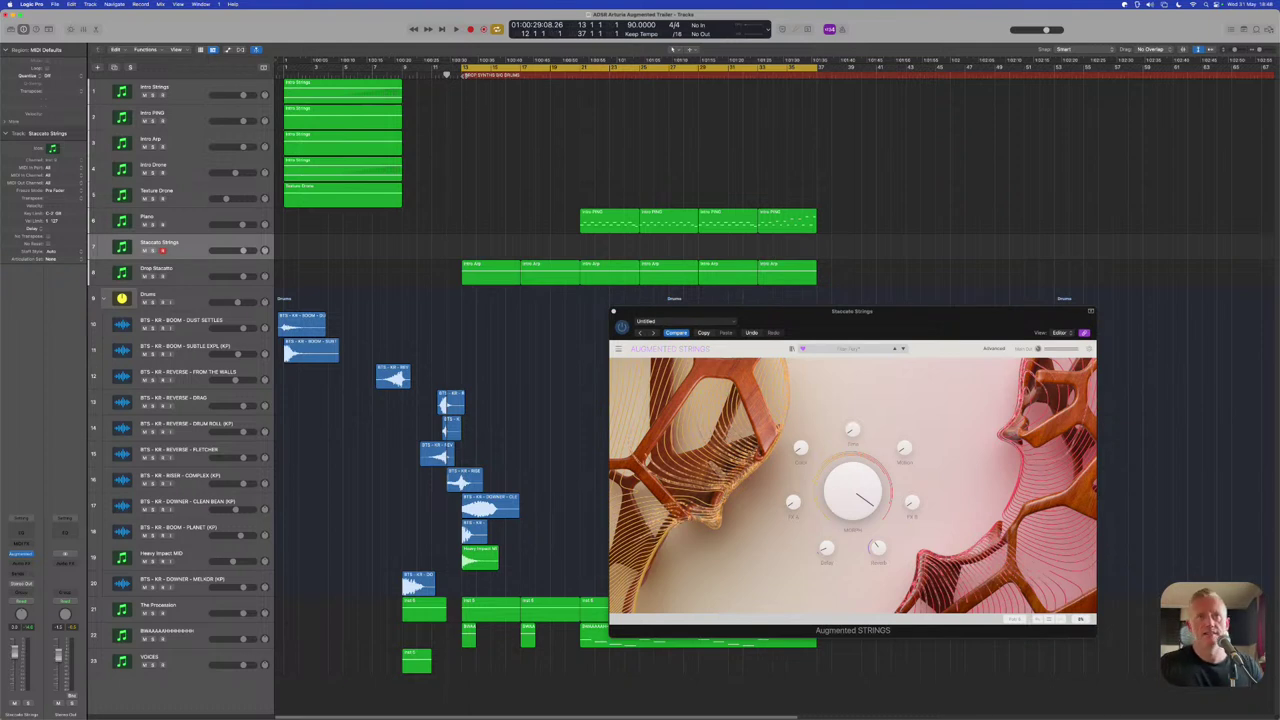
{"action": "key", "text": "period"}
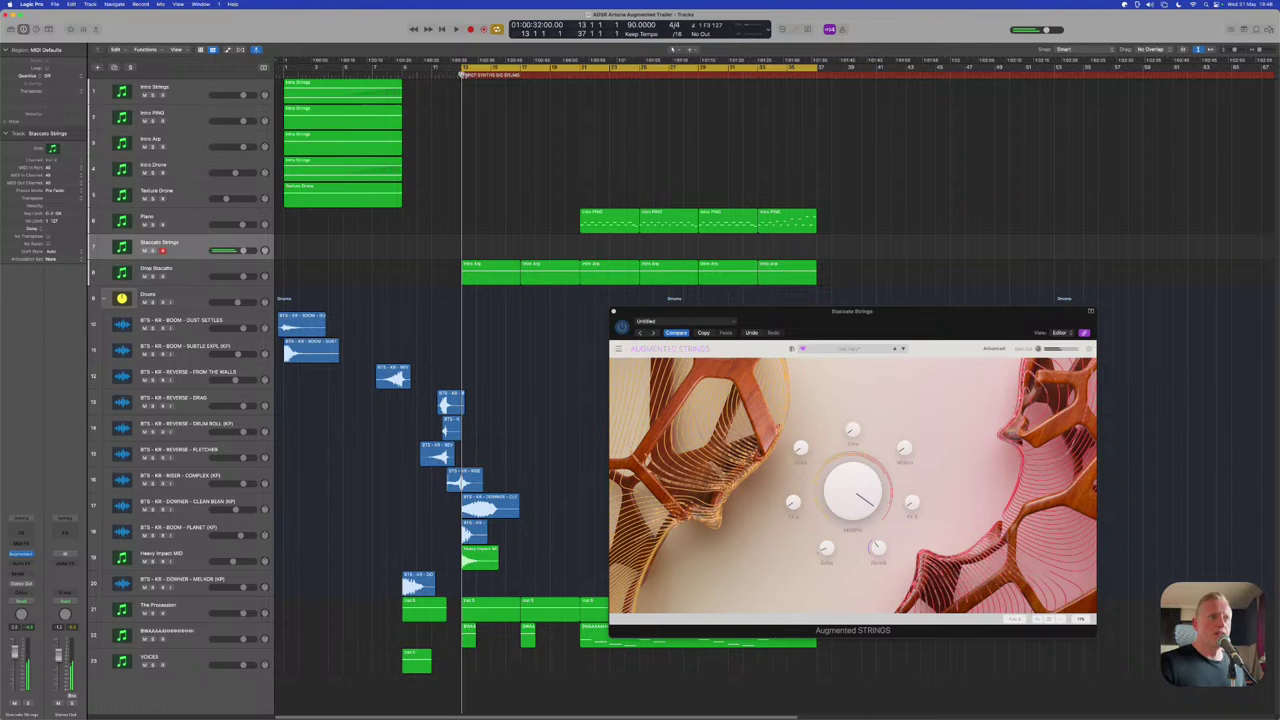
{"action": "key", "text": "r"}
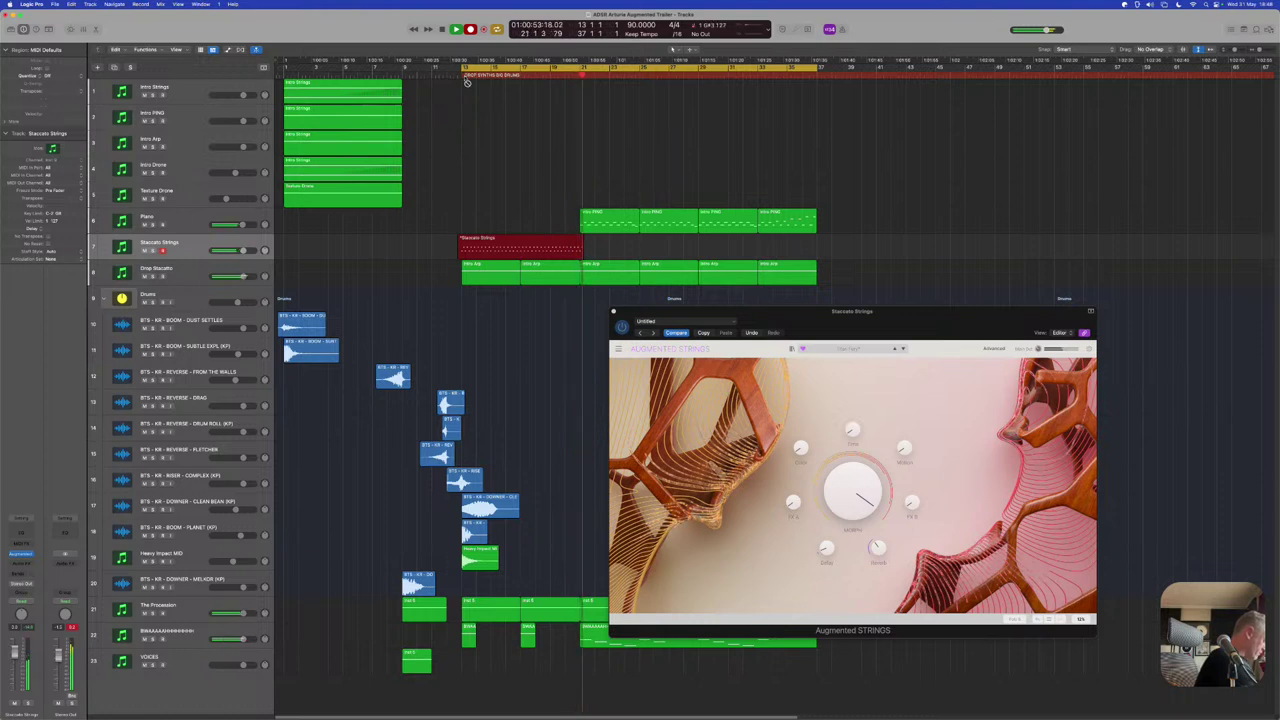
{"action": "key", "text": "space"}
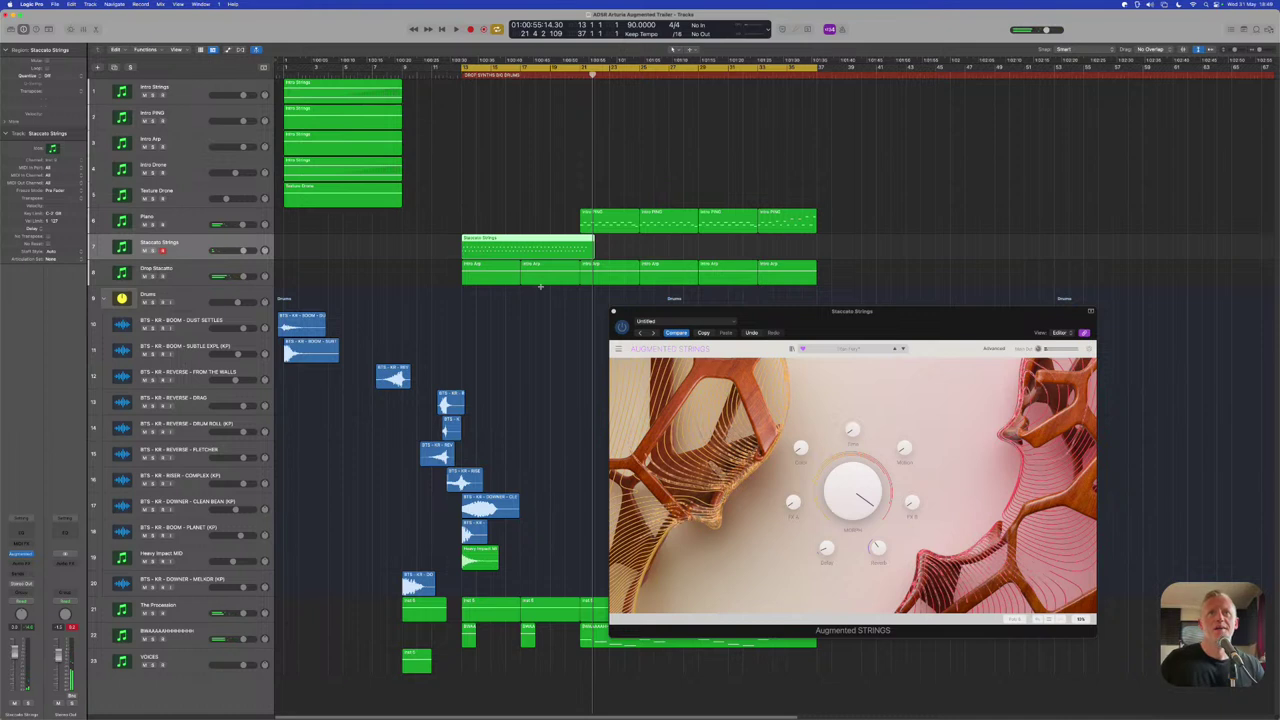
{"action": "left_click_drag", "start_coordinate": [594, 254], "coordinate": [579, 257]}
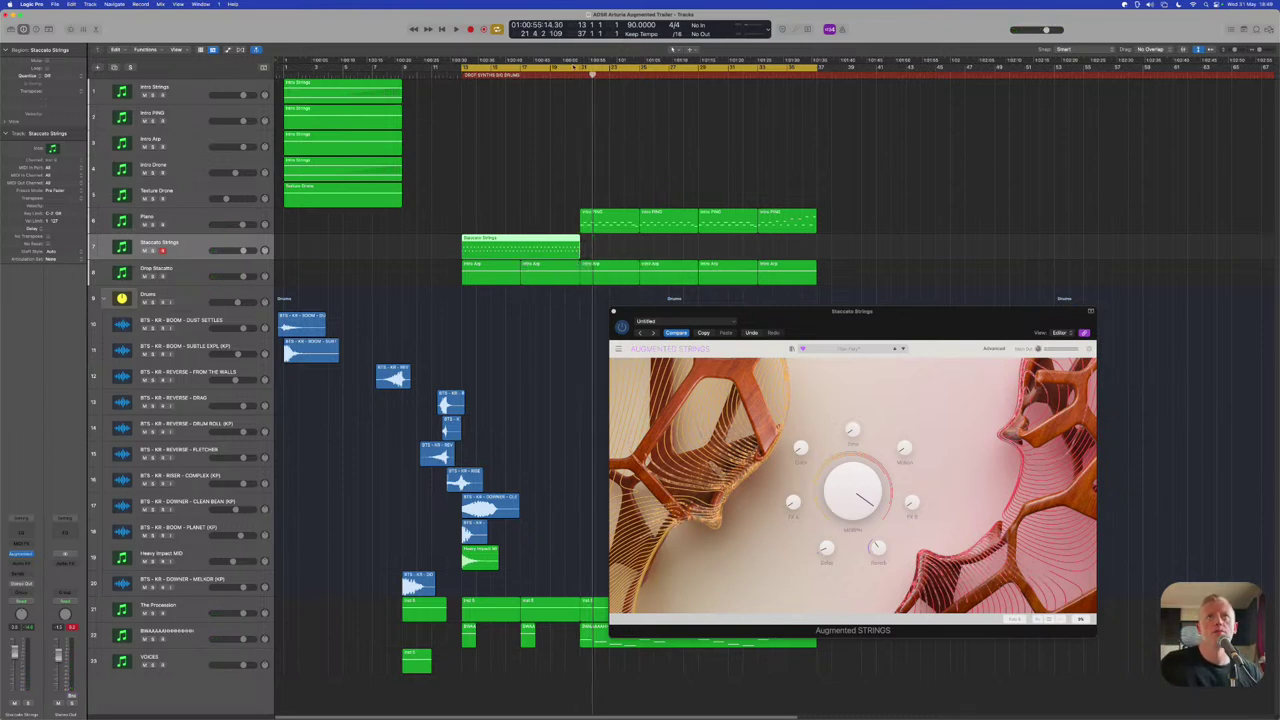
Place the playhead at bar 21 and quantize all notes of the recorded Staccato Strings region to 1/16 Note
{"action": "left_click", "coordinate": [579, 72]}
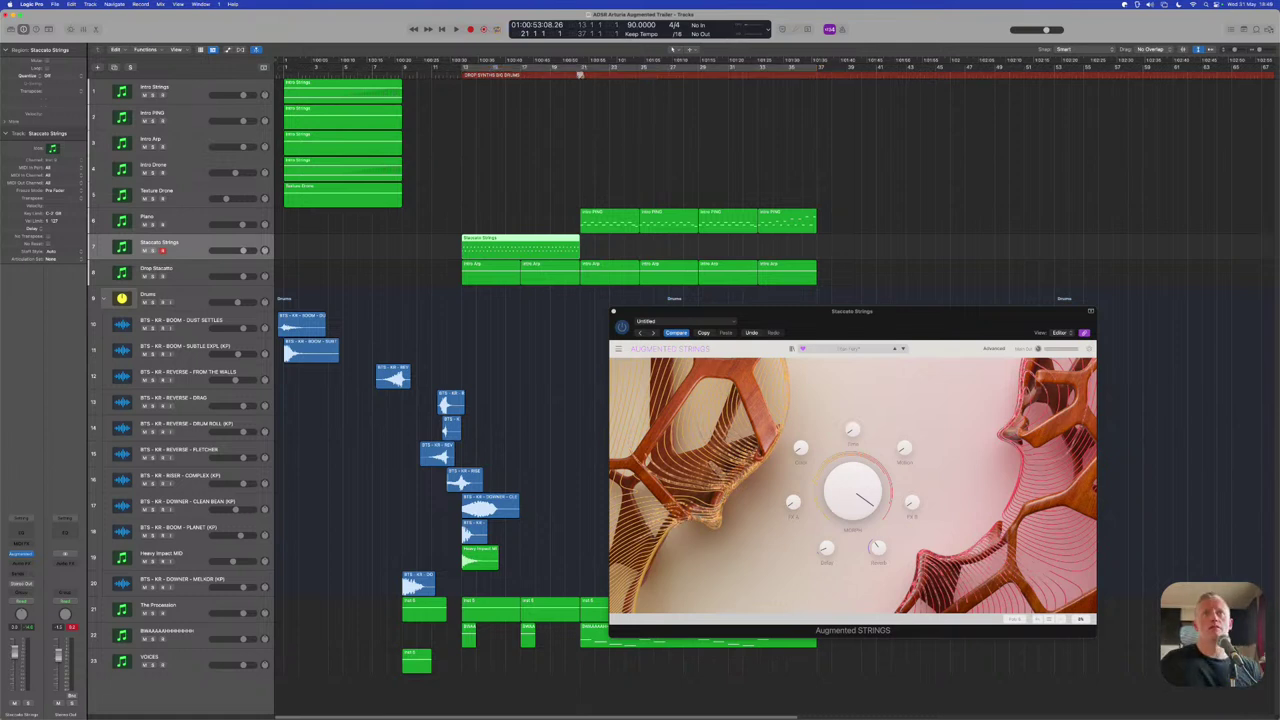
{"action": "double_click", "coordinate": [561, 242]}
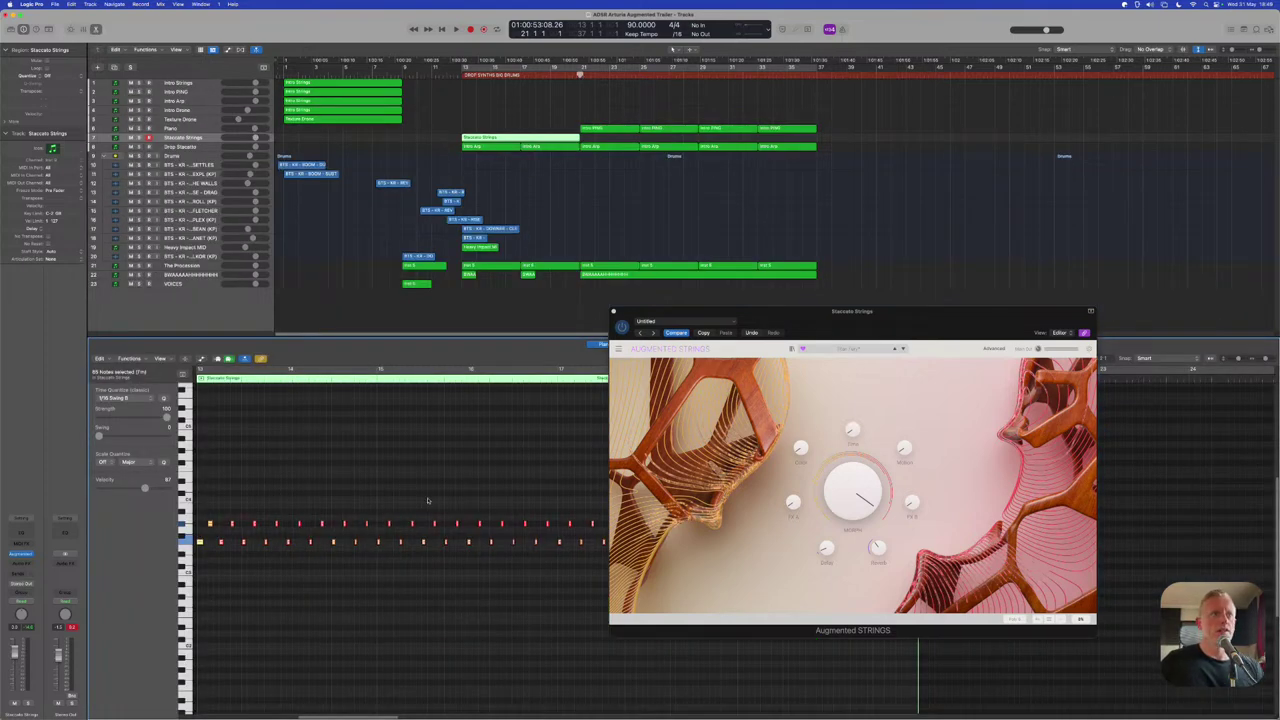
{"action": "left_click", "coordinate": [133, 399]}
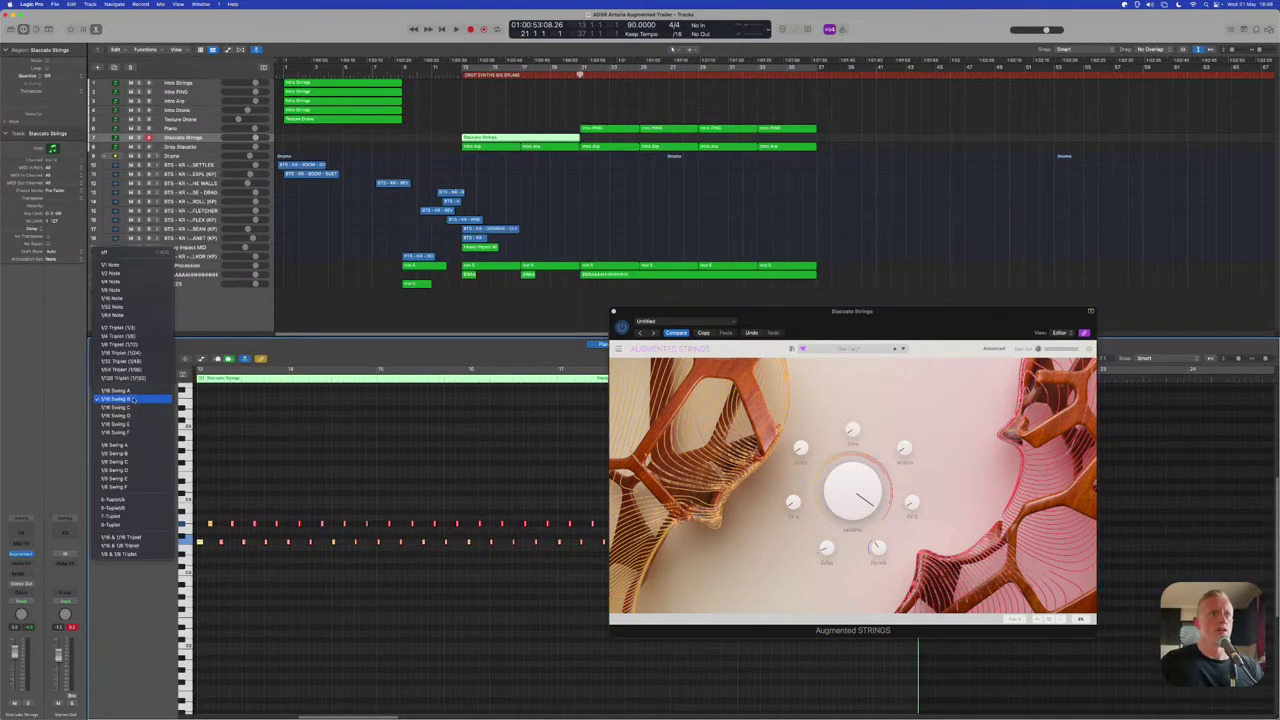
{"action": "left_click", "coordinate": [130, 305]}
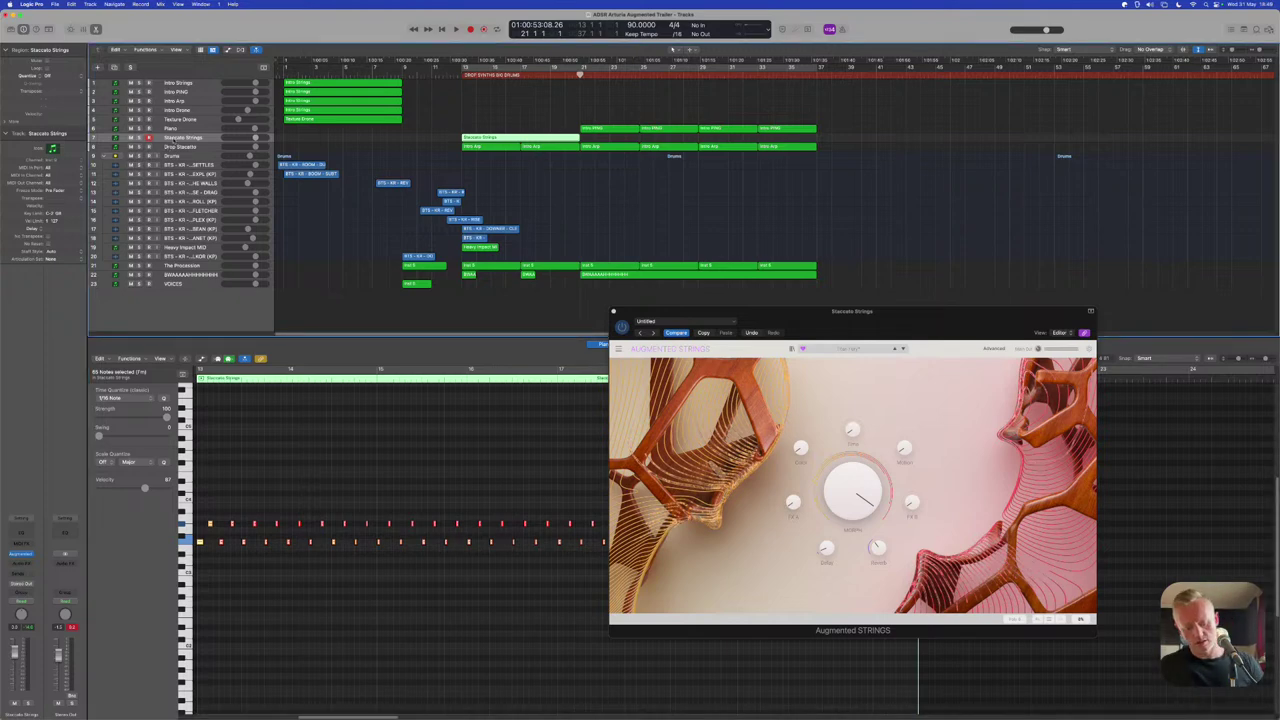
Repeat the Staccato Strings region once from bar 21 and set the cycle range to the copy
{"action": "key", "text": "ctrl+z"}
{"action": "key", "text": "super+r"}
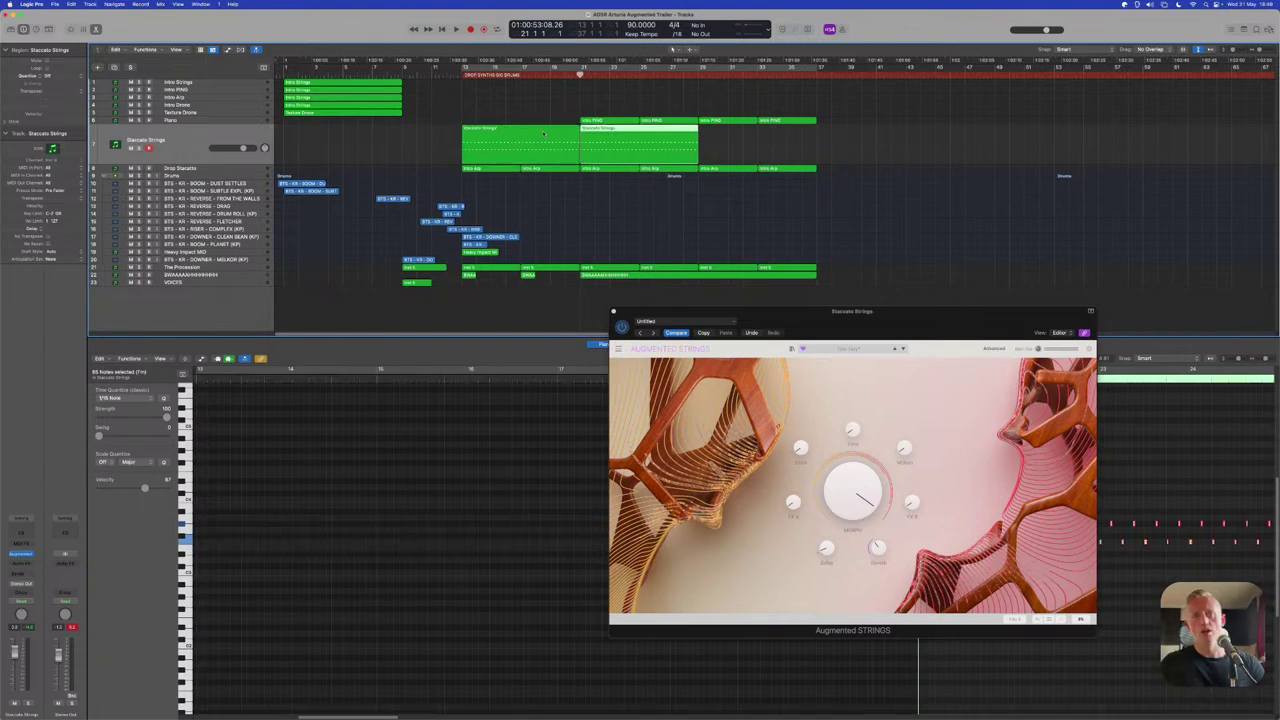
{"action": "left_click_drag", "start_coordinate": [712, 309], "coordinate": [324, 254]}
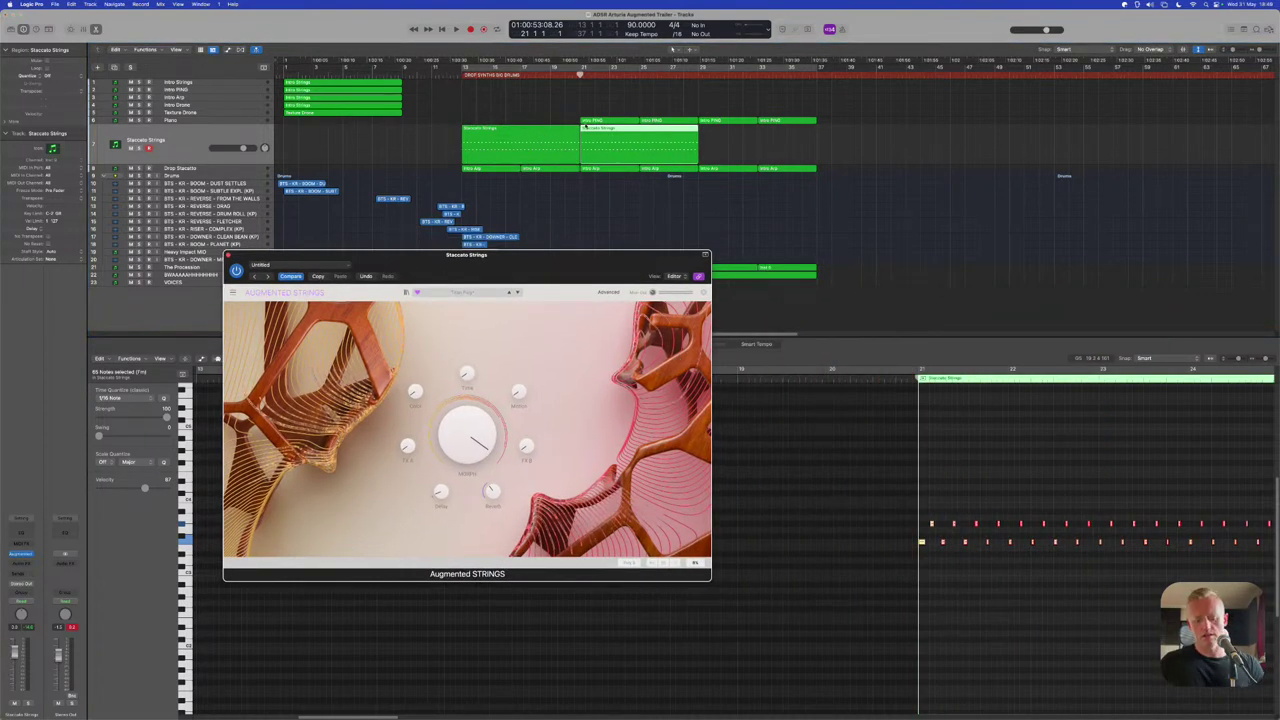
{"action": "key", "text": "super+u"}
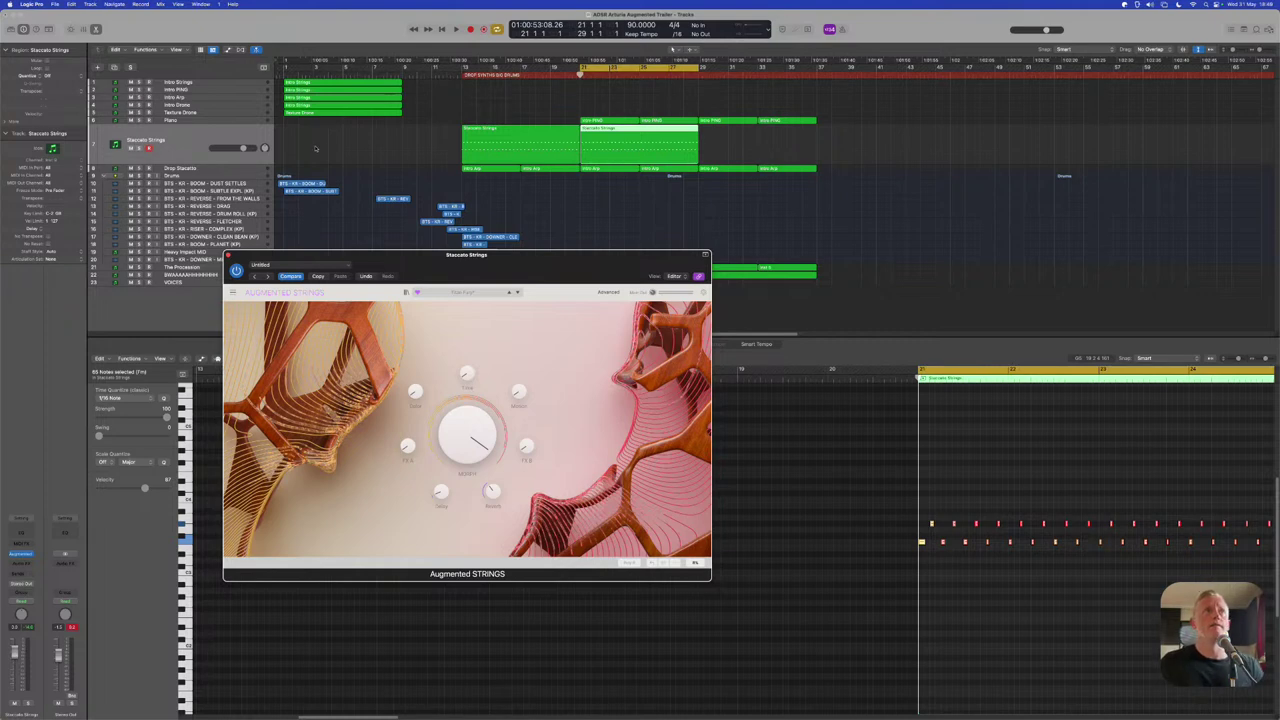
Play the copied region with the Staccato Strings track soloed and examine its notes close up in the piano roll
{"action": "key", "text": "space"}
{"action": "left_click_drag", "start_coordinate": [442, 270], "coordinate": [577, 159]}
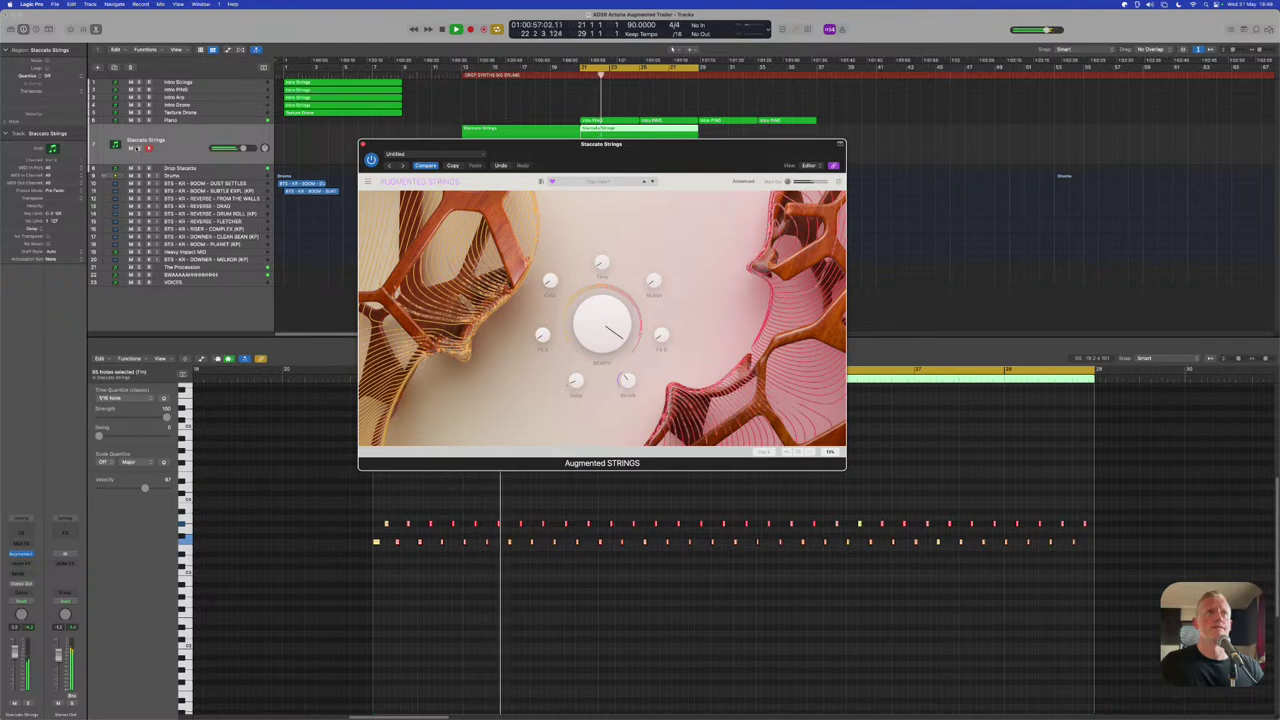
{"action": "left_click", "coordinate": [620, 128]}
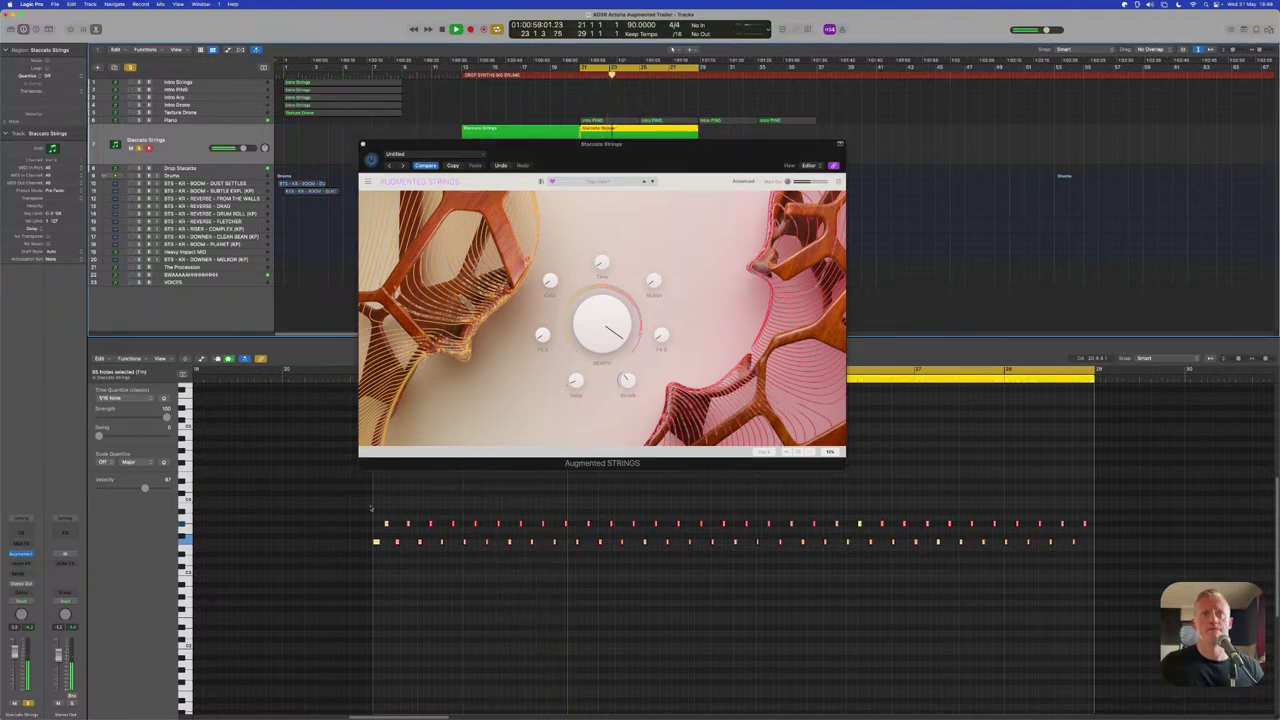
{"action": "left_click", "coordinate": [400, 574]}
{"action": "key", "text": "z"}
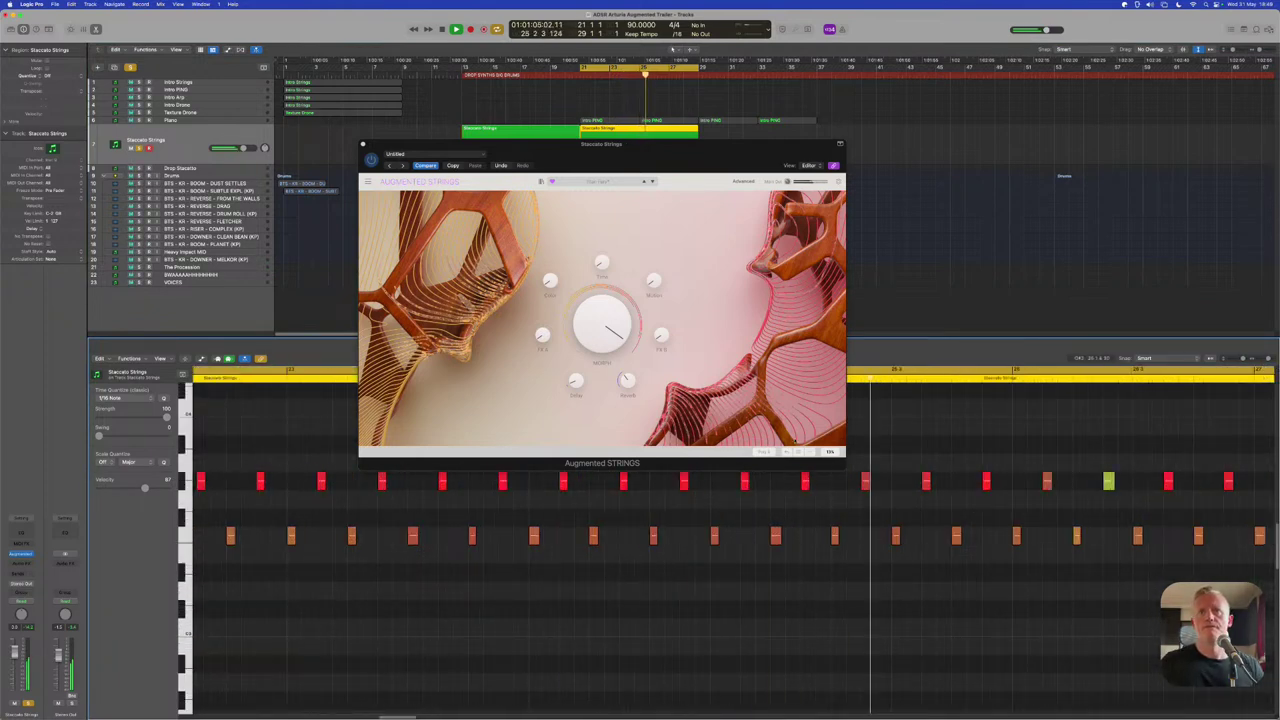
{"action": "key", "text": "space"}
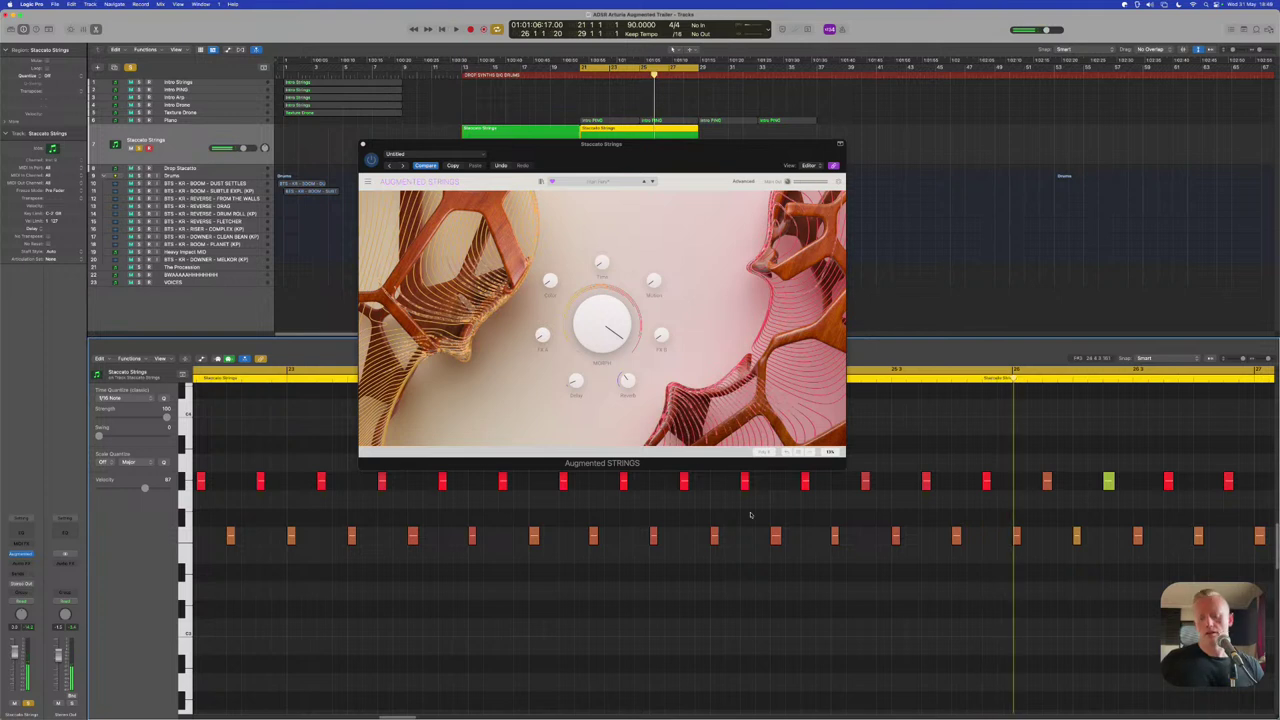
Fit the copied region's full note pattern in the piano roll, play it back and take the track out of solo
{"action": "key", "text": "z"}
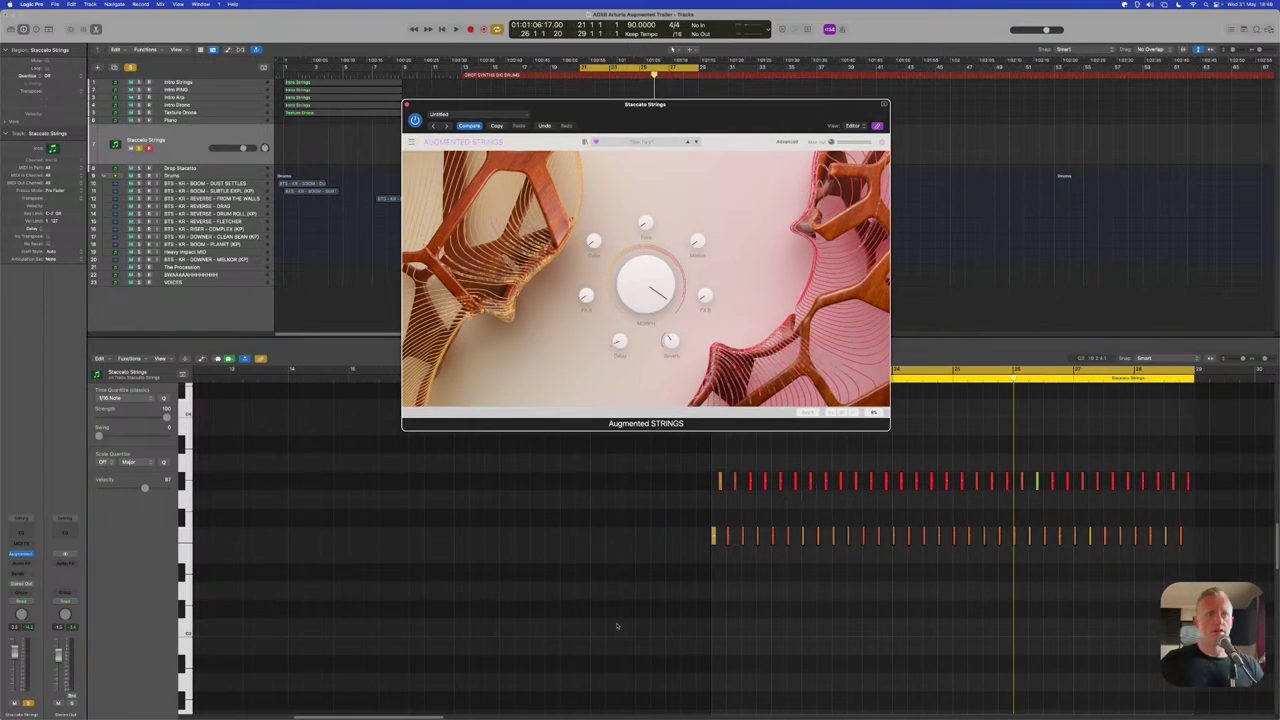
{"action": "left_click_drag", "start_coordinate": [431, 717], "coordinate": [490, 717]}
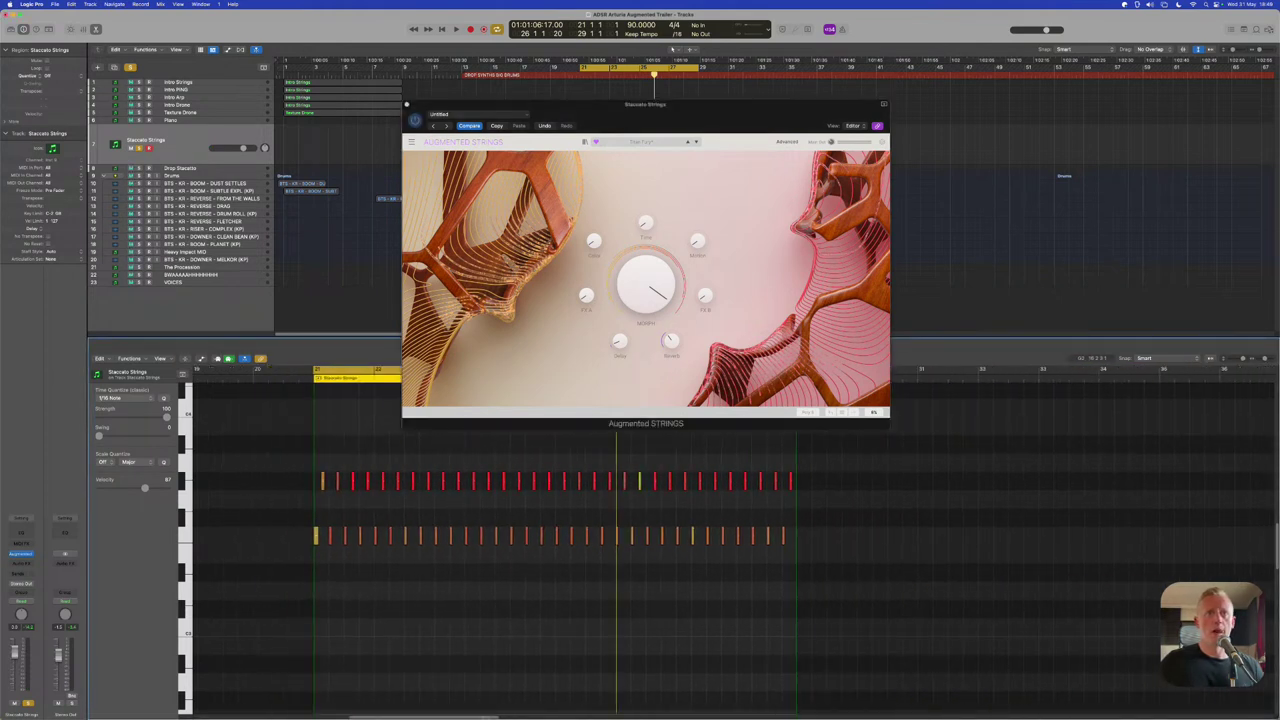
{"action": "left_click_drag", "start_coordinate": [648, 114], "coordinate": [793, 81]}
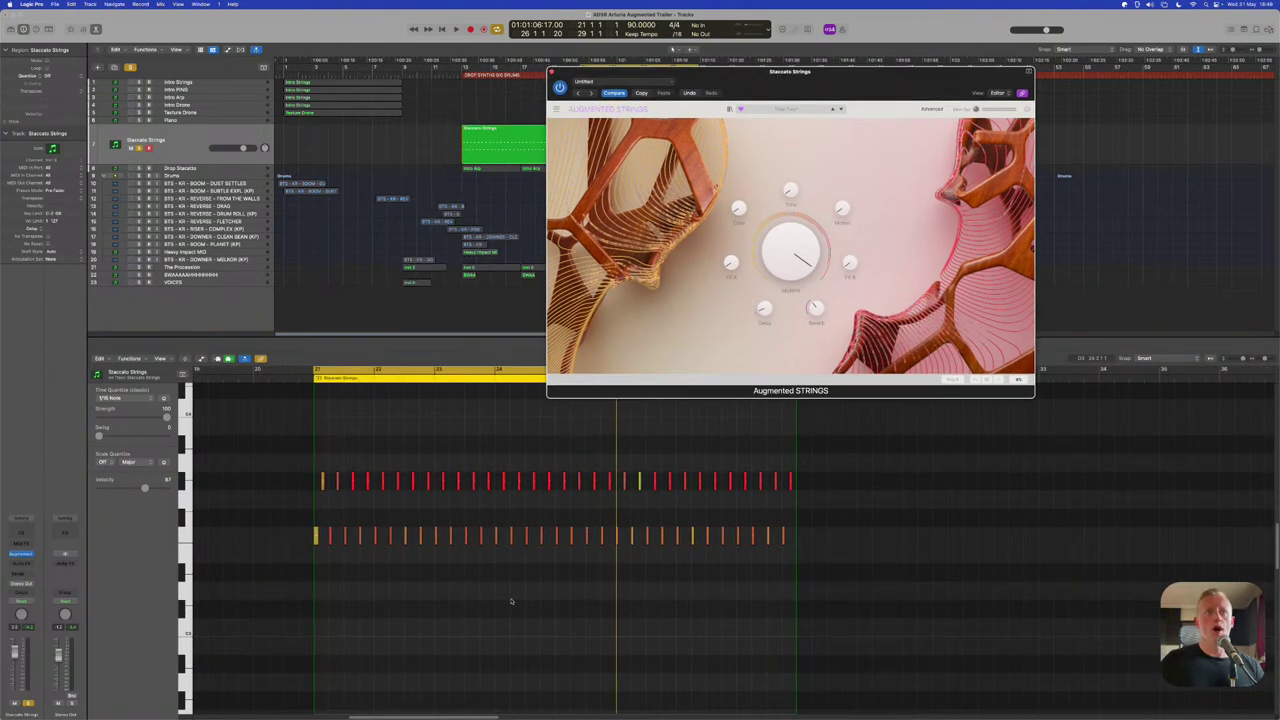
{"action": "scroll", "coordinate": [511, 601], "scroll_direction": "up", "scroll_amount": 3}
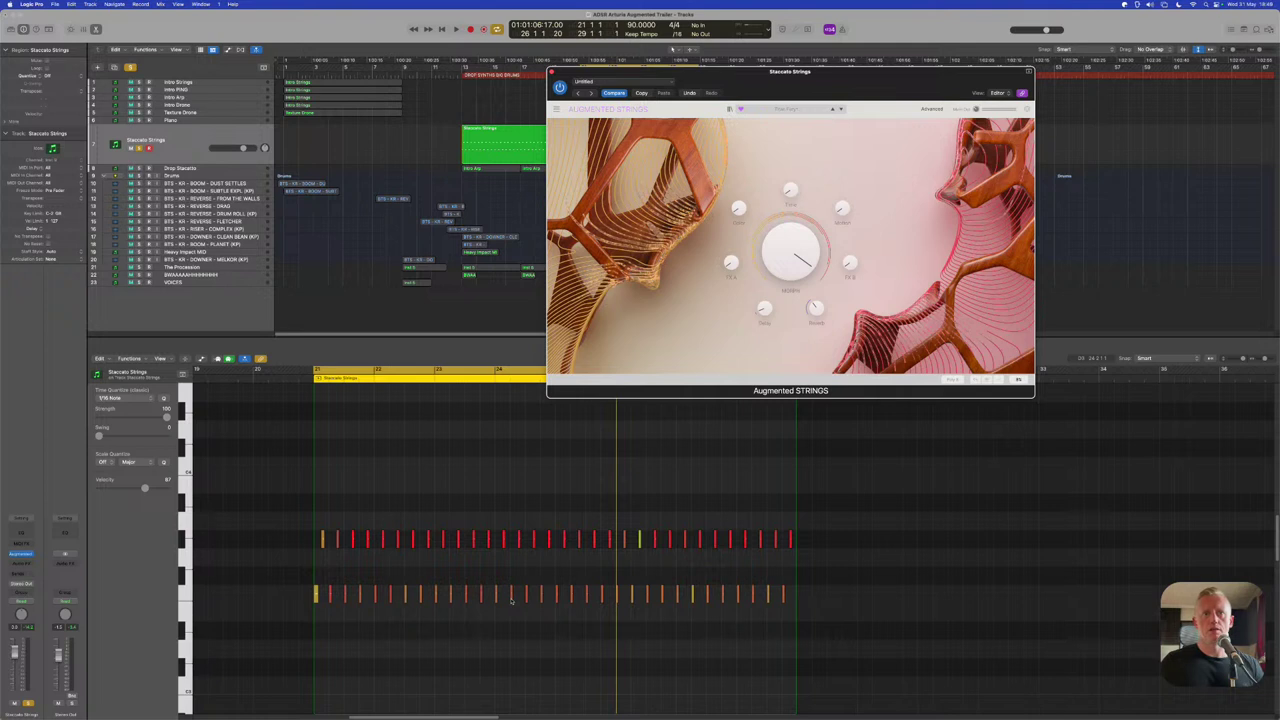
{"action": "left_click", "coordinate": [511, 604]}
{"action": "scroll", "coordinate": [511, 604], "scroll_direction": "up", "scroll_amount": 3}
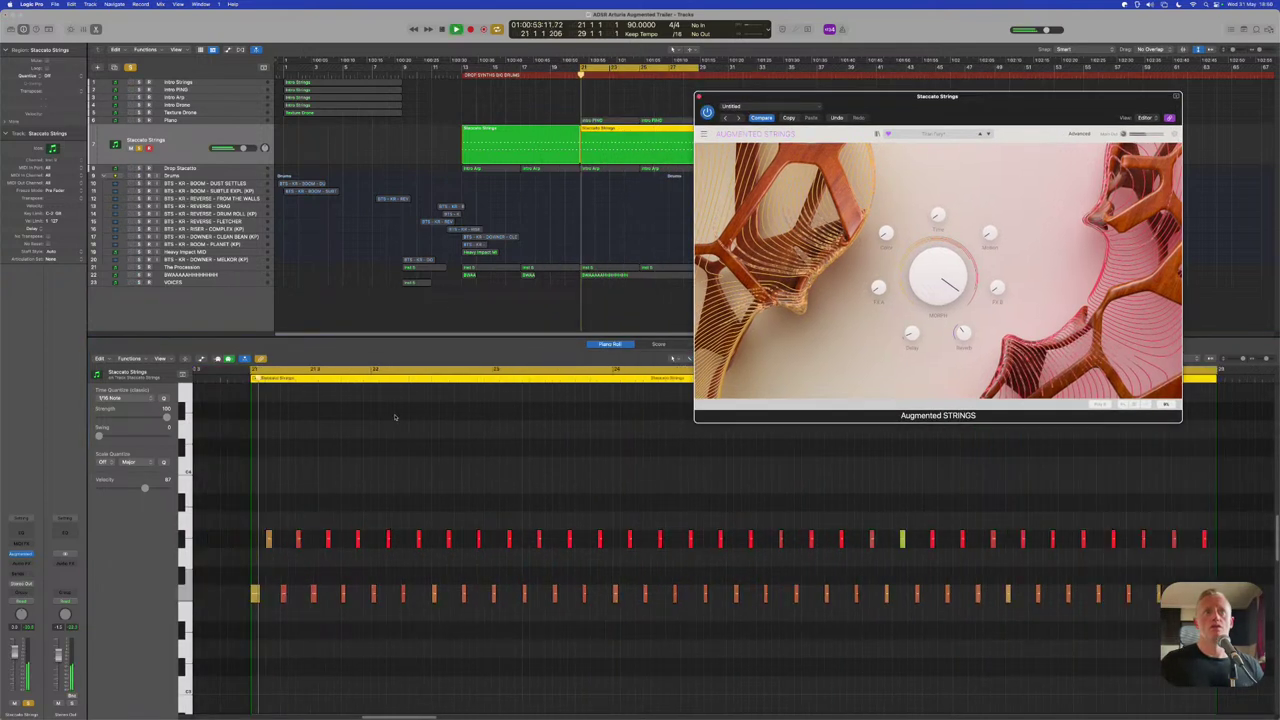
{"action": "key", "text": "s"}
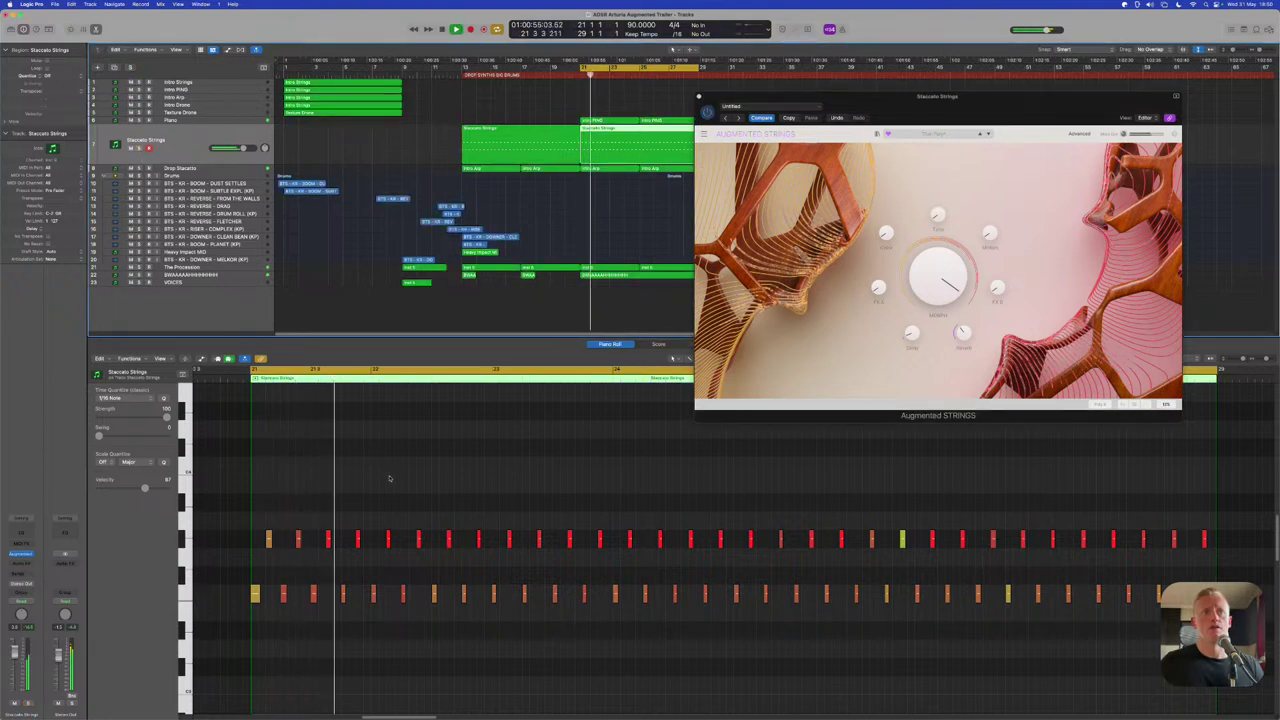
Raise the four upper notes in bar 22 of the copied region by two semitones and play the result
{"action": "key", "text": "space"}
{"action": "left_click_drag", "start_coordinate": [390, 539], "coordinate": [483, 541]}
{"action": "key", "text": "alt+Up"}
{"action": "key", "text": "alt+Up"}
{"action": "key", "text": "alt+Up"}
{"action": "key", "text": "alt+Up"}
{"action": "key", "text": "alt+Up"}
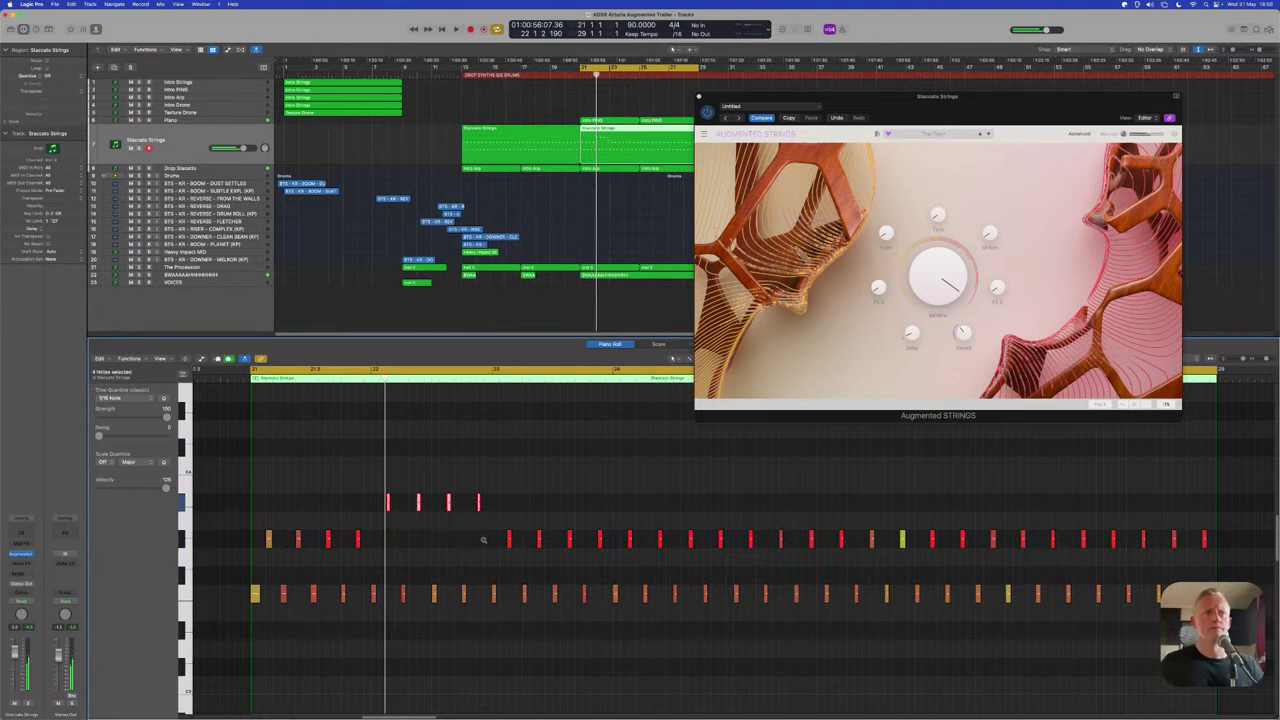
{"action": "key", "text": "space"}
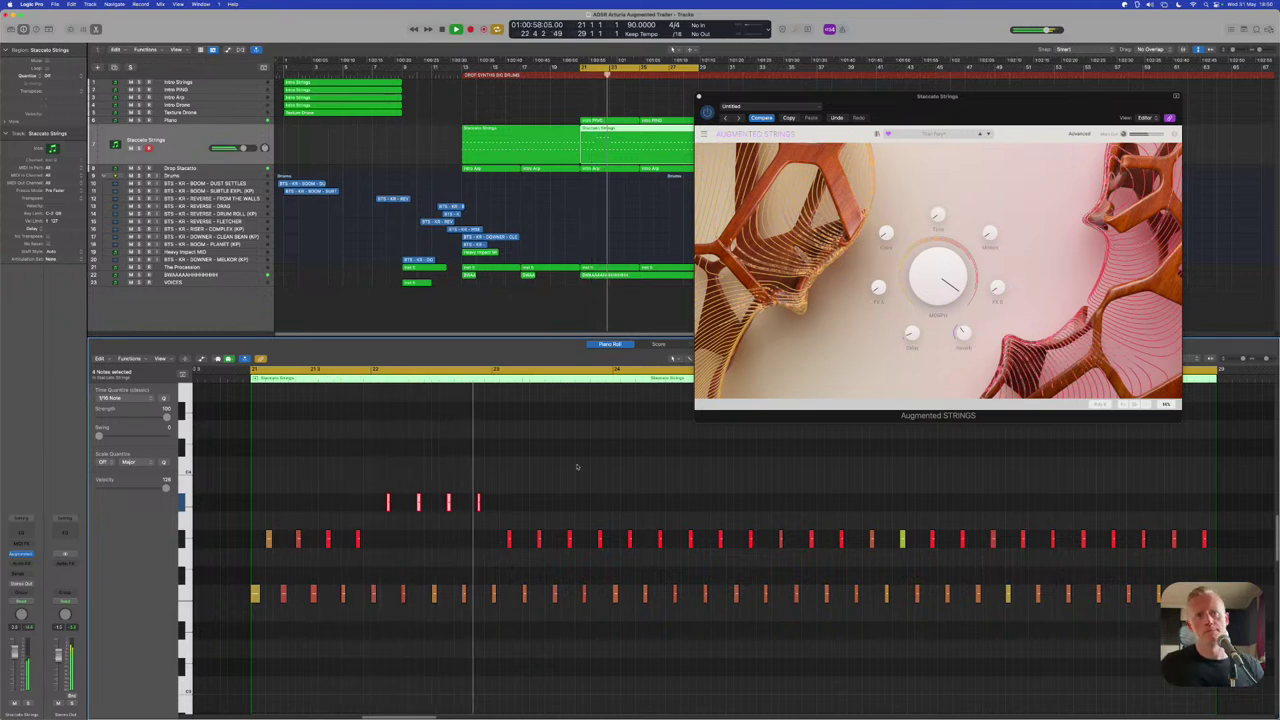
Raise the four upper notes in bar 23 by four semitones and play the region from its start
{"action": "key", "text": "space"}
{"action": "left_click_drag", "start_coordinate": [477, 542], "coordinate": [604, 542]}
{"action": "key", "text": "alt+Up"}
{"action": "key", "text": "alt+Up"}
{"action": "key", "text": "alt+Up"}
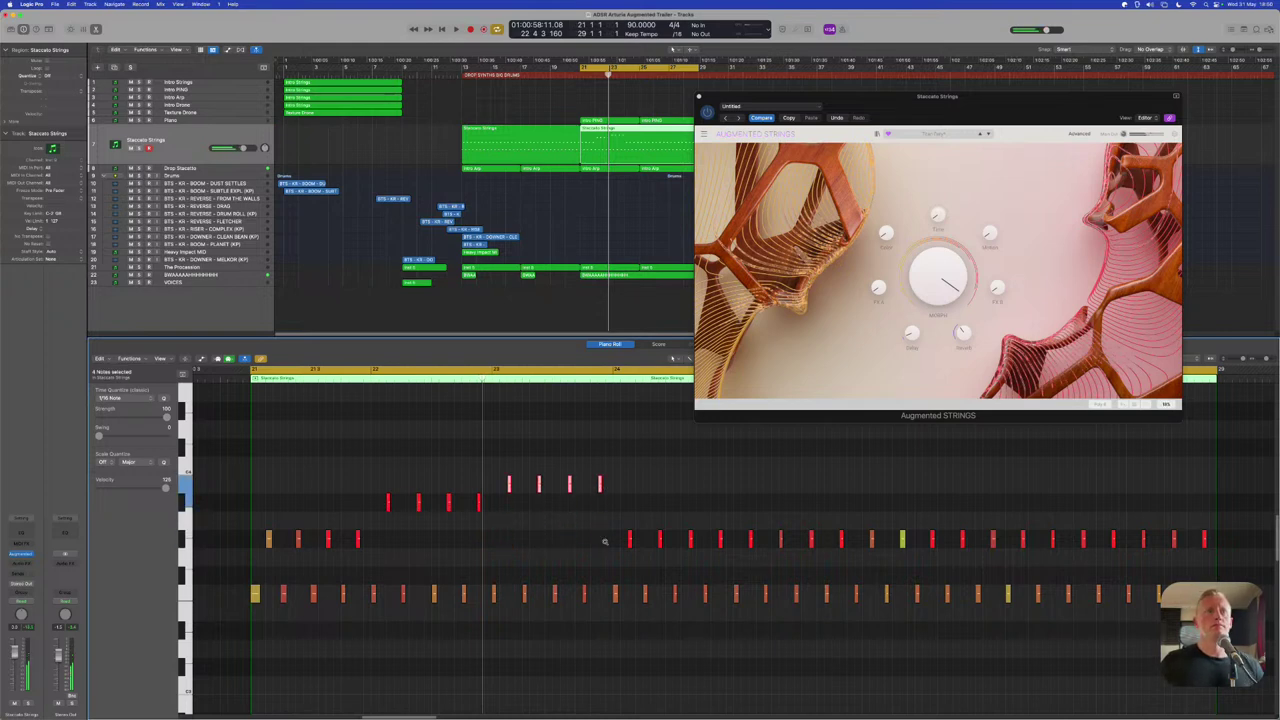
{"action": "key", "text": "alt+Up"}
{"action": "left_click", "coordinate": [604, 542]}
{"action": "key", "text": "space"}
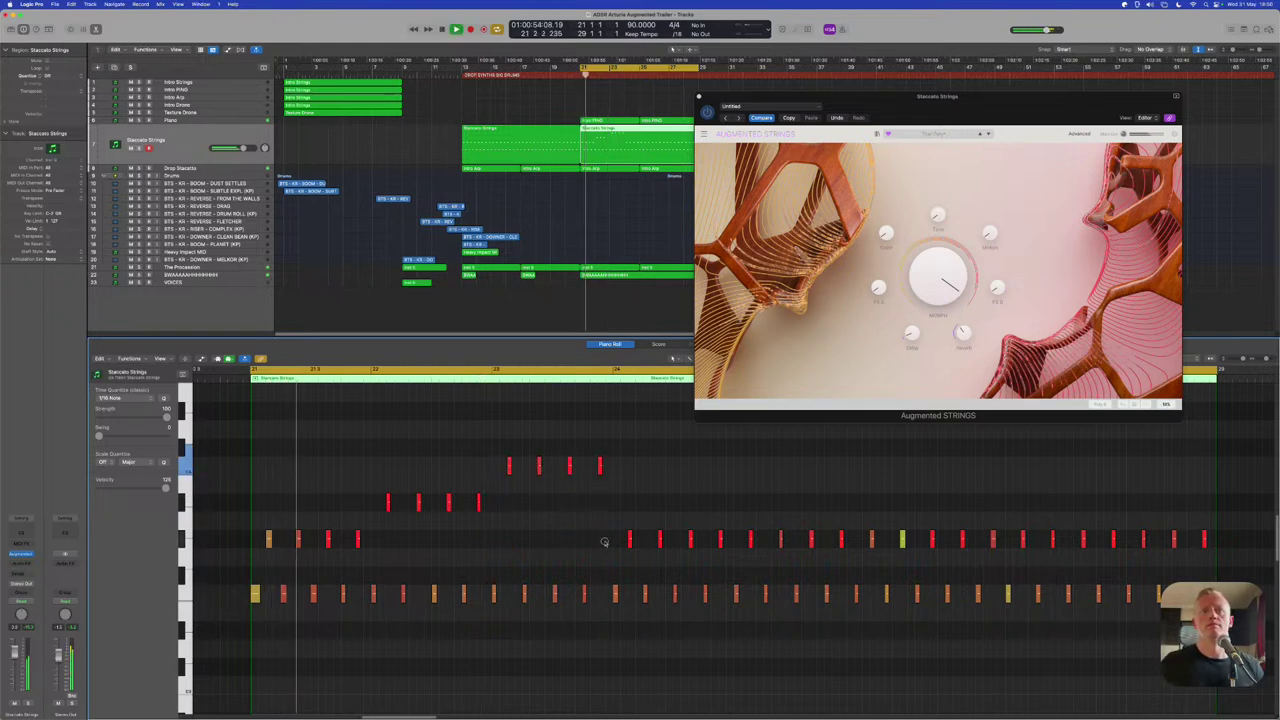
Raise the four upper notes in bar 24 by seven semitones during loop playback
{"action": "left_click_drag", "start_coordinate": [604, 542], "coordinate": [728, 556]}
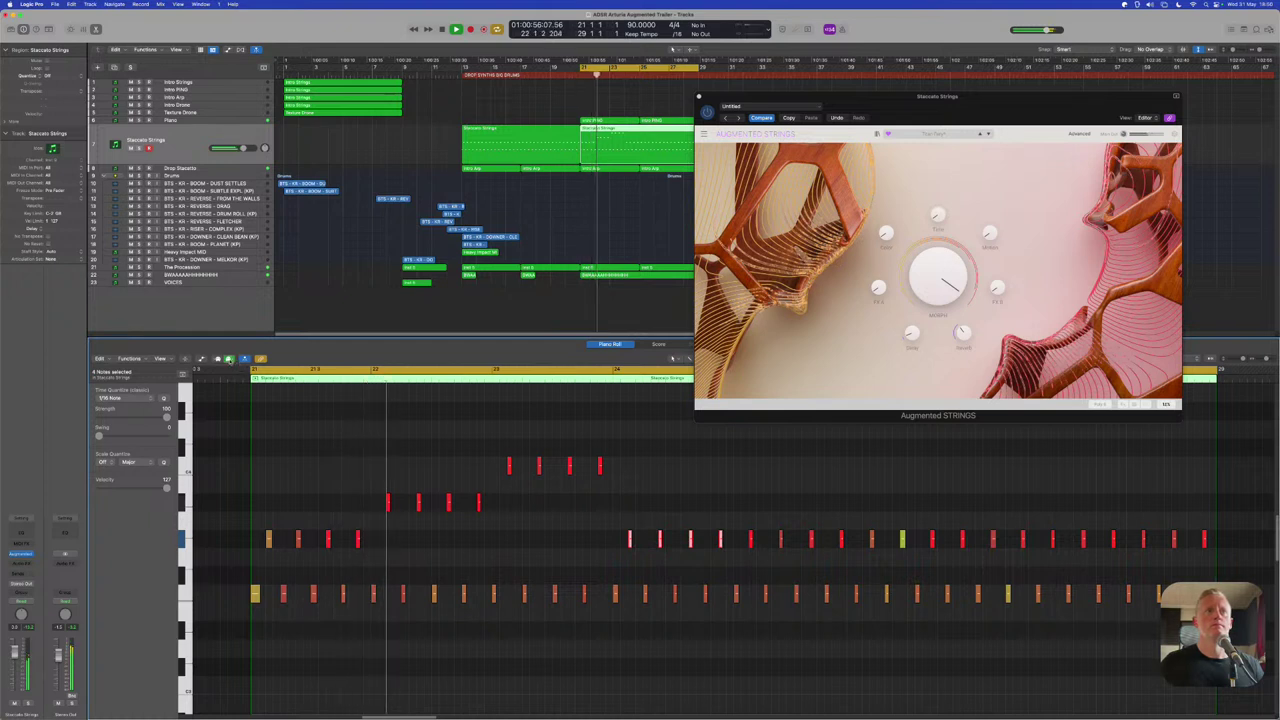
{"action": "key", "text": "alt+Up"}
{"action": "key", "text": "alt+Up"}
{"action": "key", "text": "alt+Up"}
{"action": "key", "text": "alt+Up"}
{"action": "key", "text": "alt+Up"}
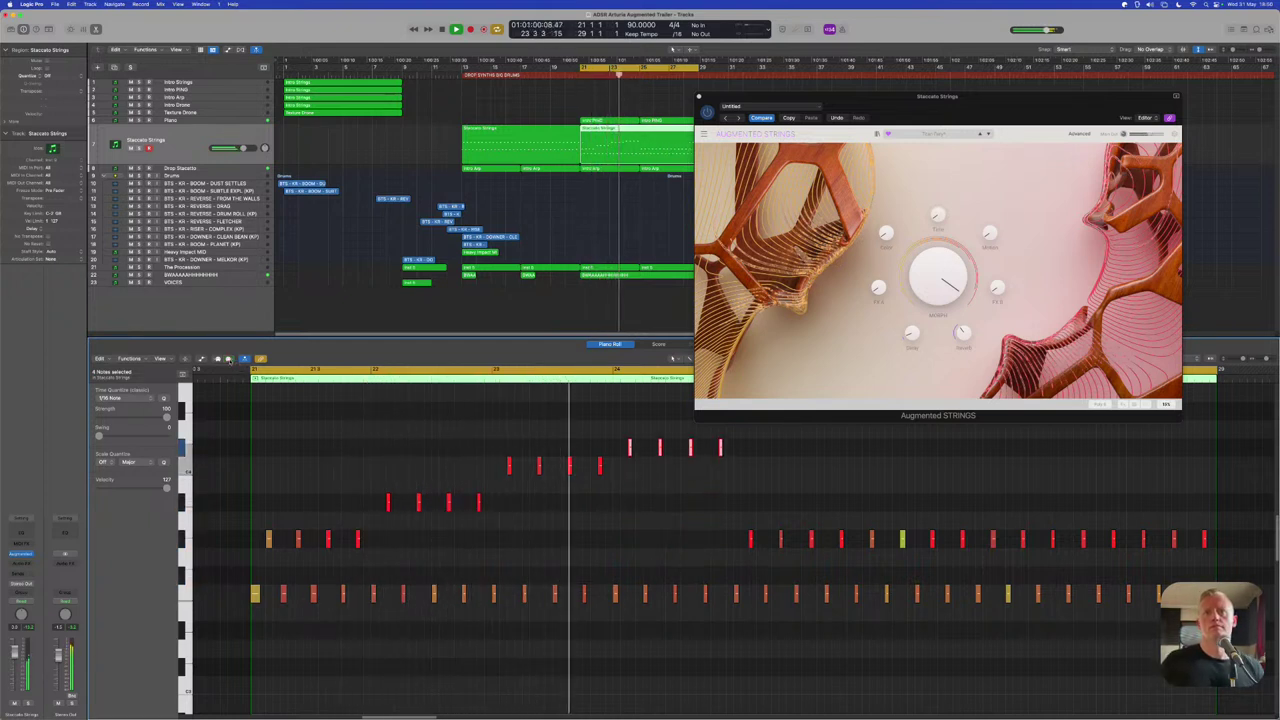
{"action": "key", "text": "alt+Up"}
{"action": "key", "text": "alt+Up"}
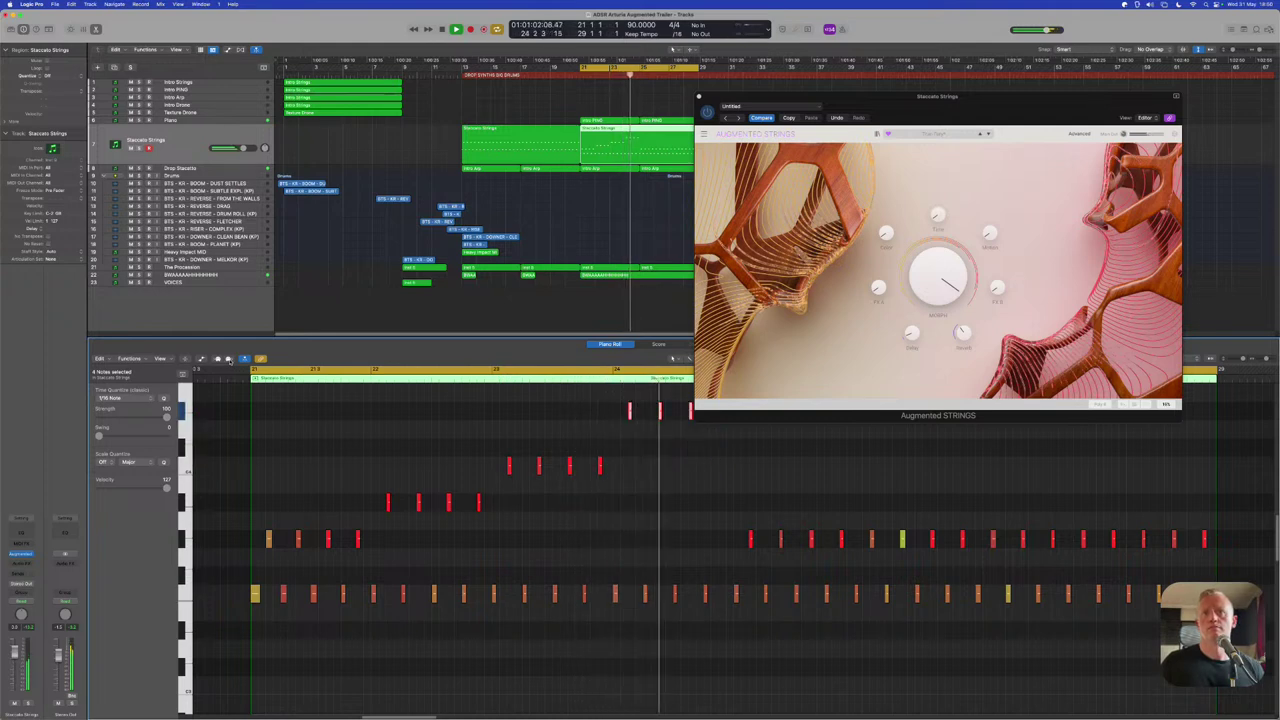
{"action": "key", "text": "alt+Down"}
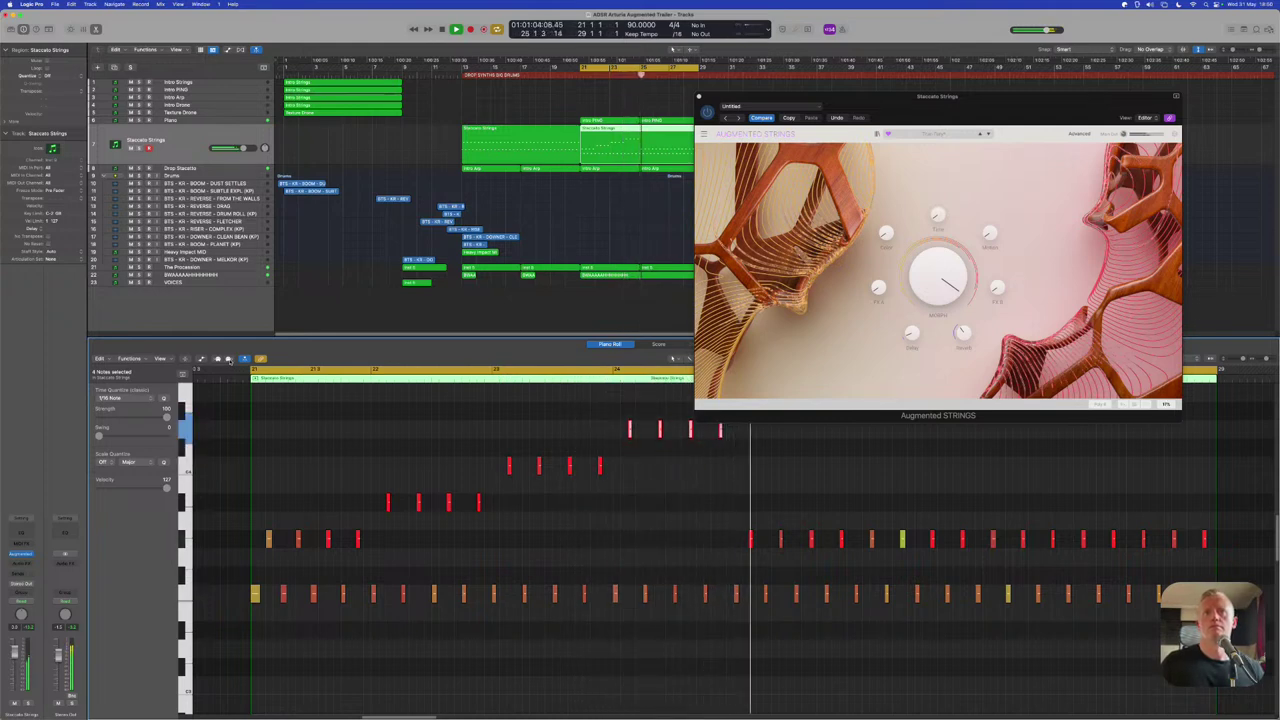
{"action": "key", "text": "alt+Up"}
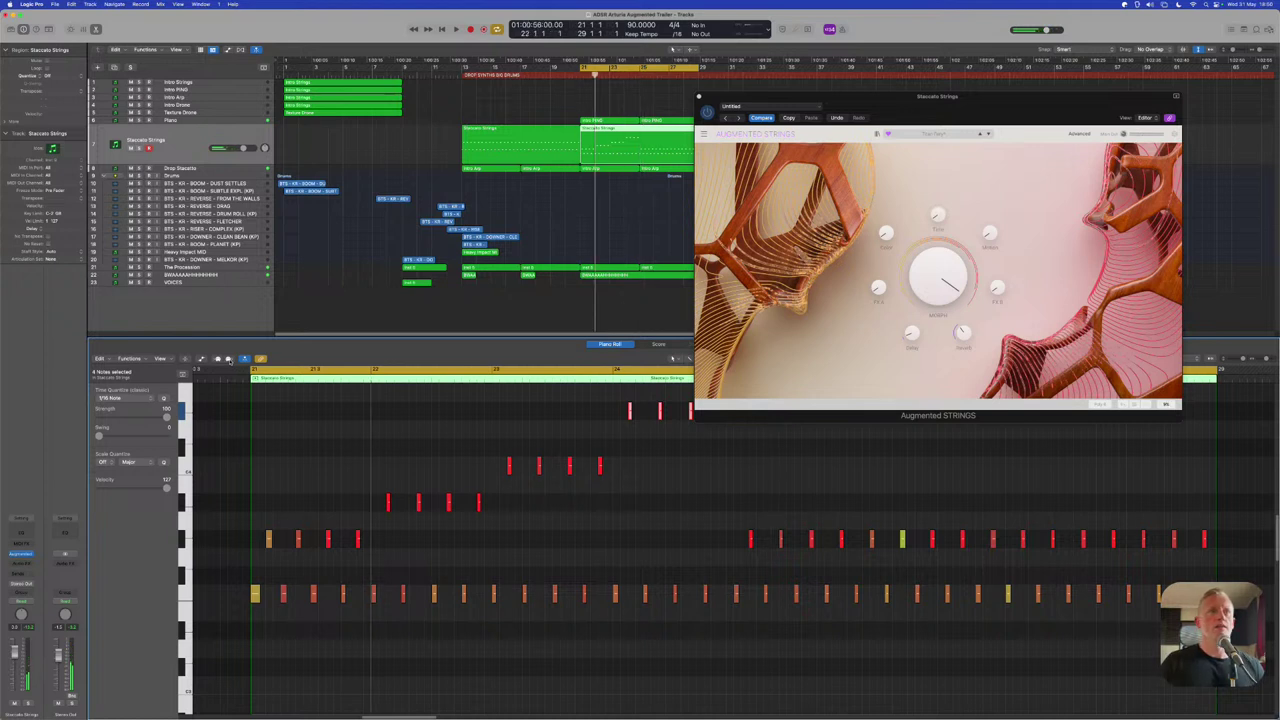
Play the edited region in the full mix, with the plugin window moved clear of the bar 24 notes
{"action": "key", "text": "space"}
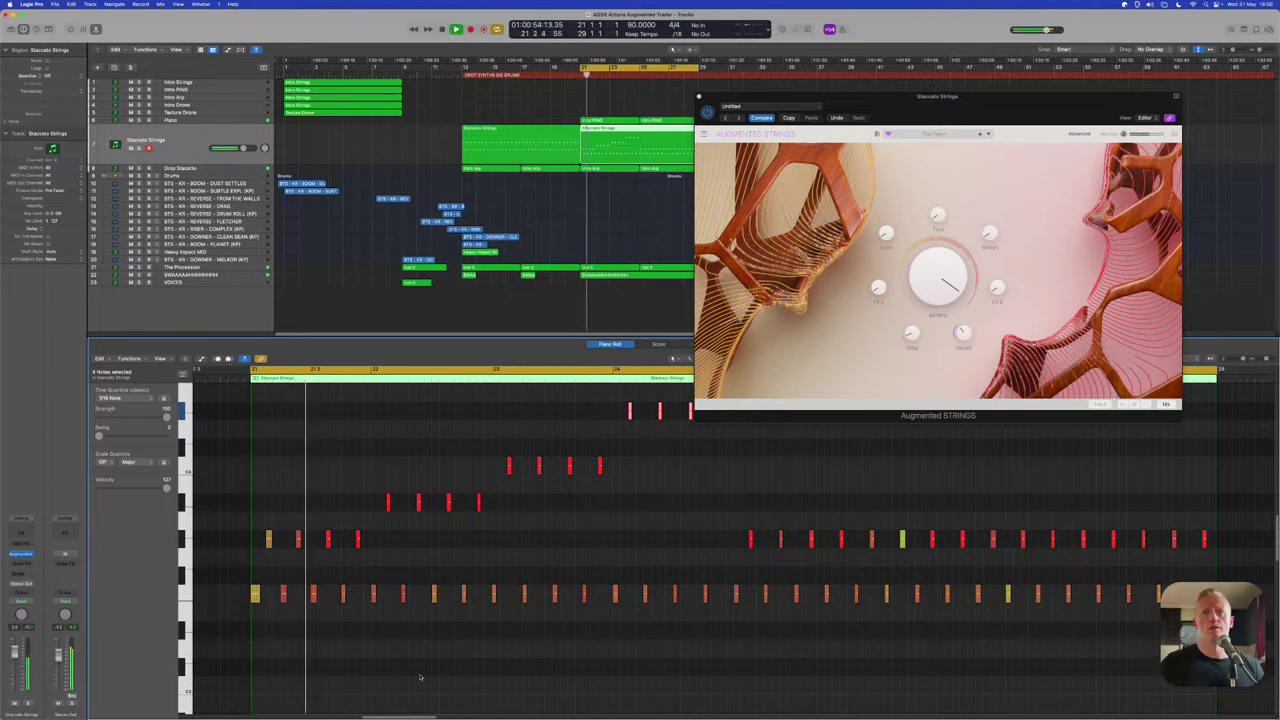
{"action": "scroll", "coordinate": [420, 677], "scroll_direction": "up", "scroll_amount": 1}
{"action": "scroll", "coordinate": [420, 677], "scroll_direction": "up", "scroll_amount": 1}
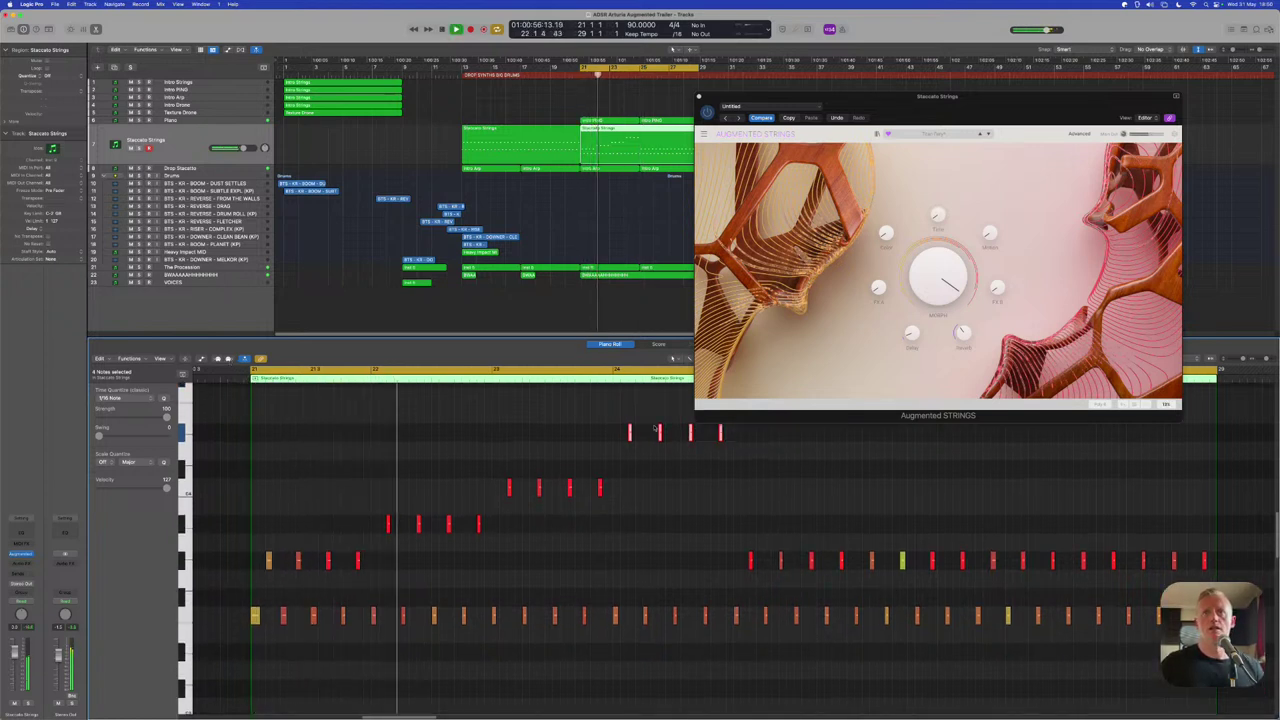
{"action": "left_click_drag", "start_coordinate": [877, 110], "coordinate": [462, 91]}
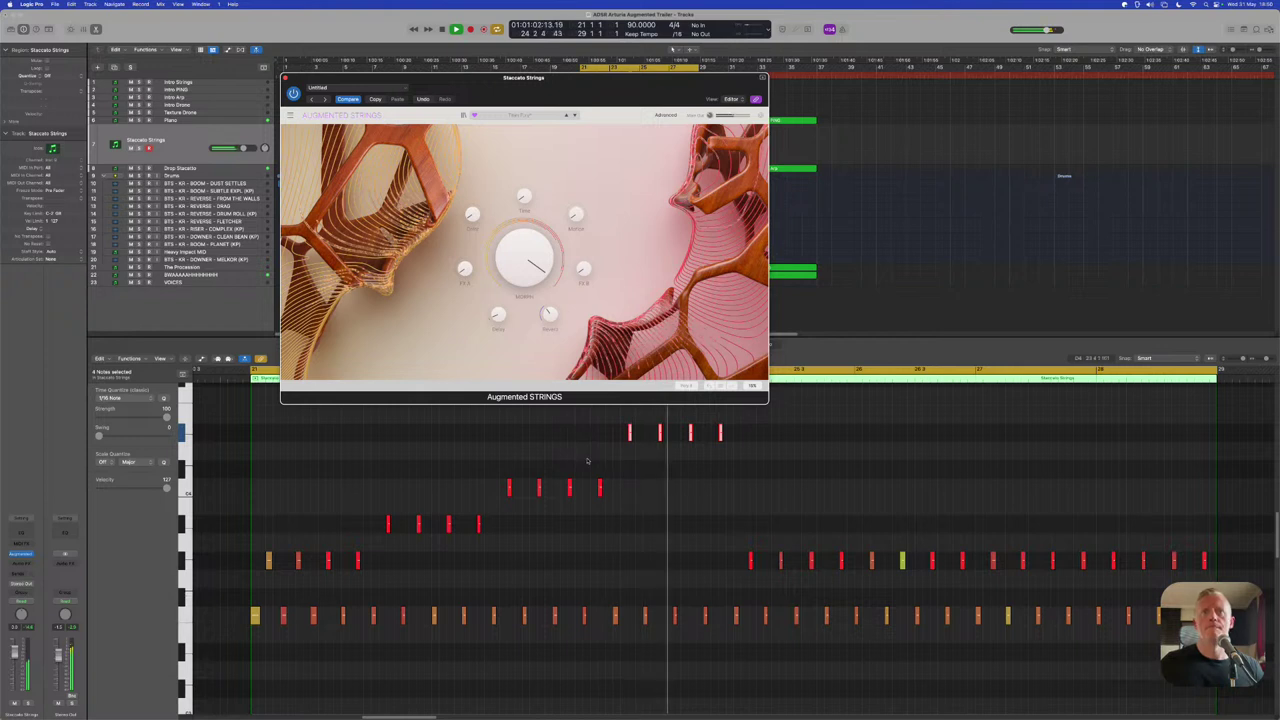
Lower the last two upper notes in bar 24 by two semitones and play the copied region
{"action": "key", "text": "space"}
{"action": "left_click", "coordinate": [686, 434]}
{"action": "left_click", "coordinate": [689, 433]}
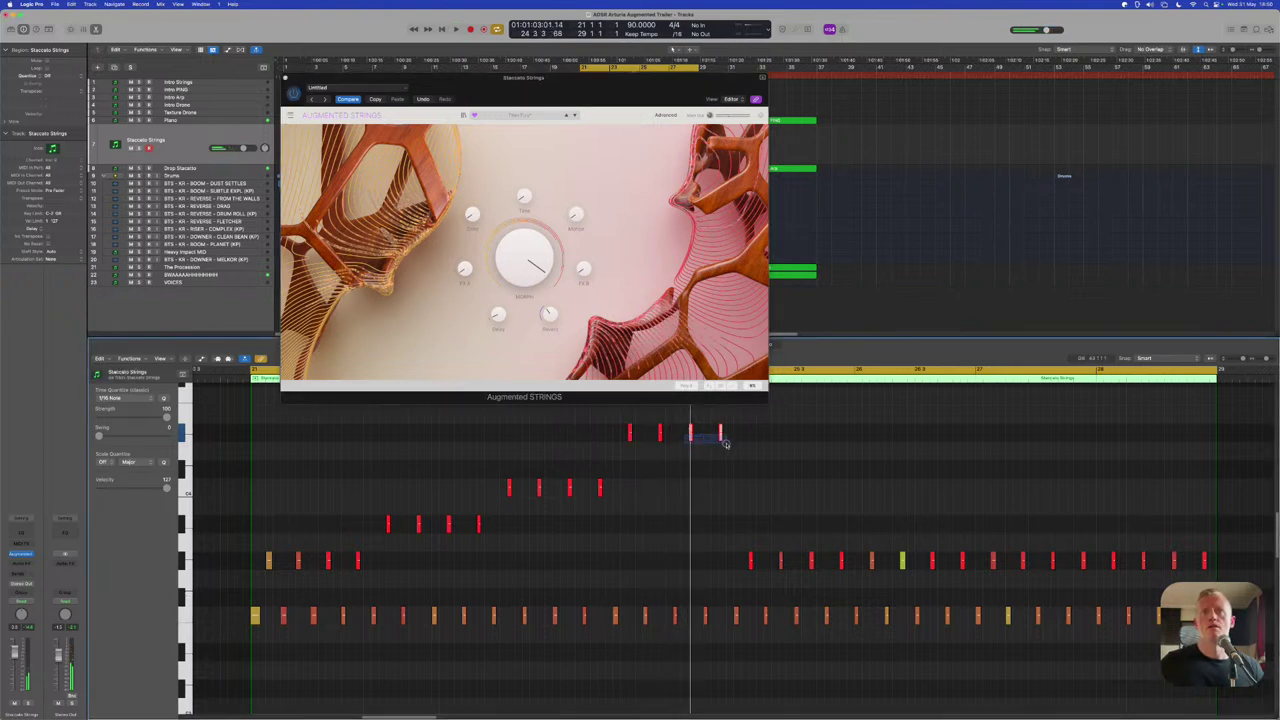
{"action": "left_click_drag", "start_coordinate": [726, 444], "coordinate": [727, 446]}
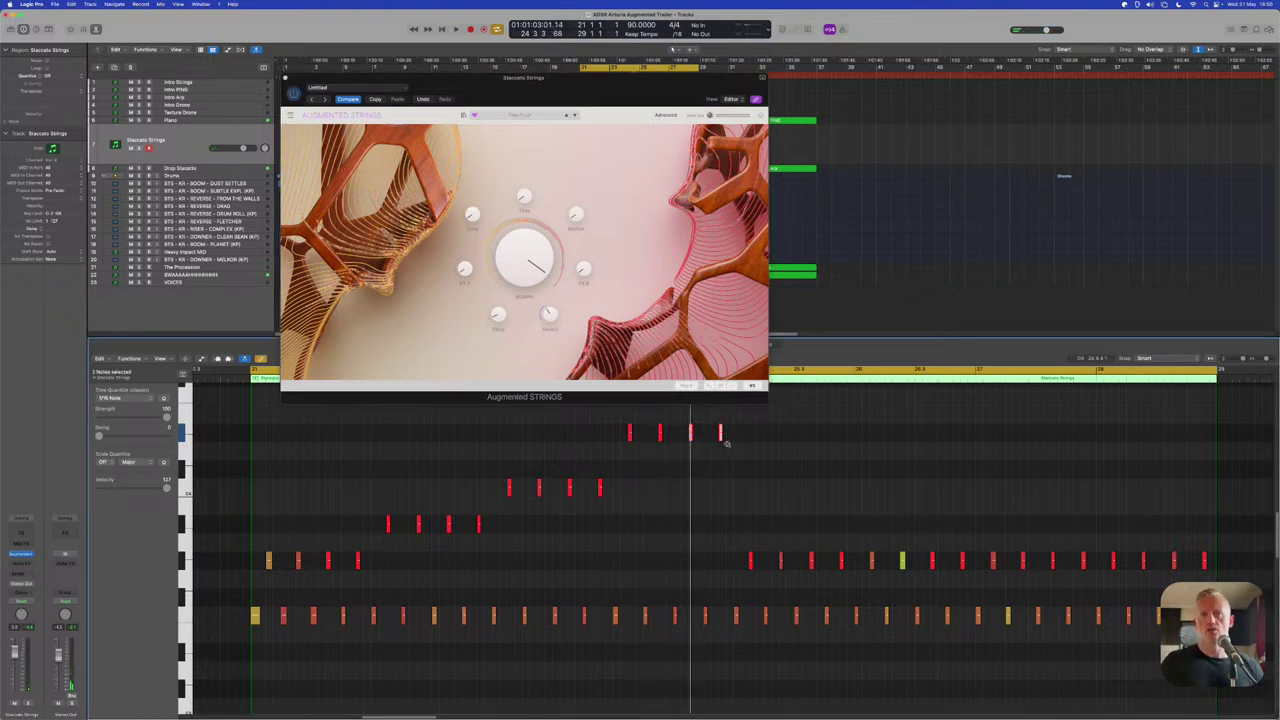
{"action": "key", "text": "alt+Down"}
{"action": "key", "text": "alt+Down"}
{"action": "key", "text": "alt+Down"}
{"action": "key", "text": "alt+Down"}
{"action": "key", "text": "space"}
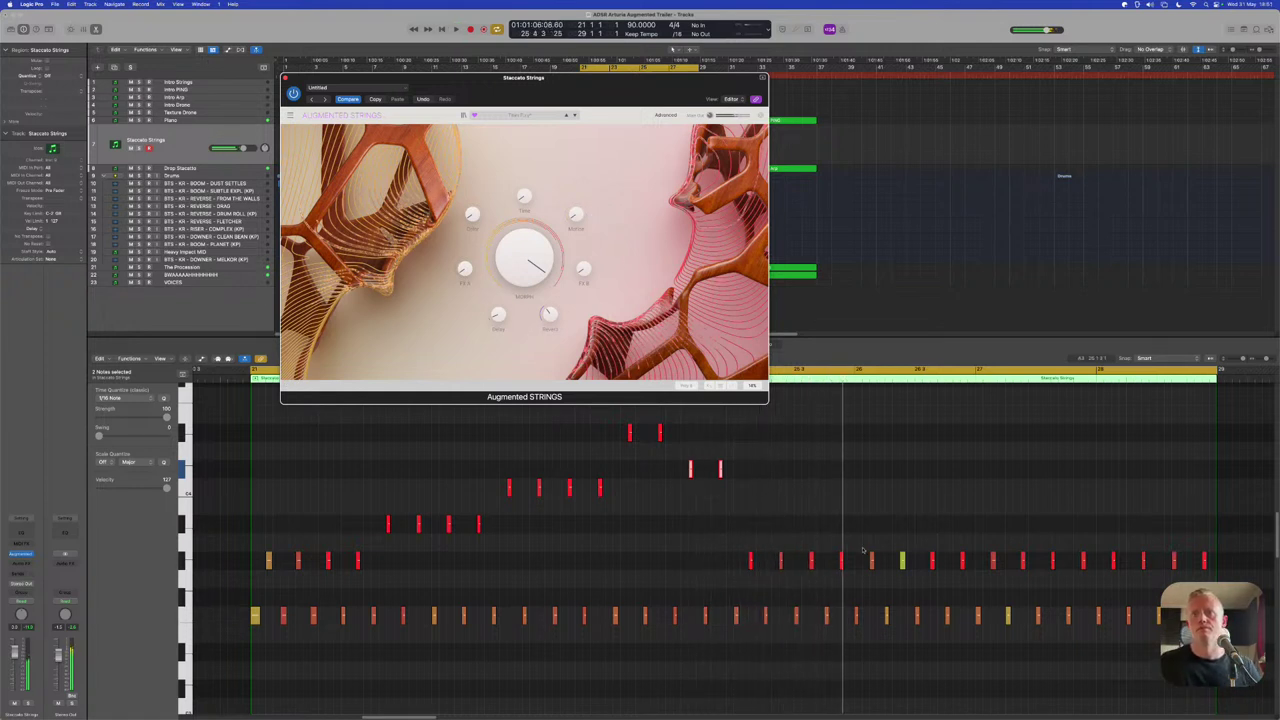
Raise the four upper notes in bar 26 of the copied region by two semitones
{"action": "left_click_drag", "start_coordinate": [863, 550], "coordinate": [1085, 563]}
{"action": "key", "text": "alt+Up"}
{"action": "key", "text": "alt+Up"}
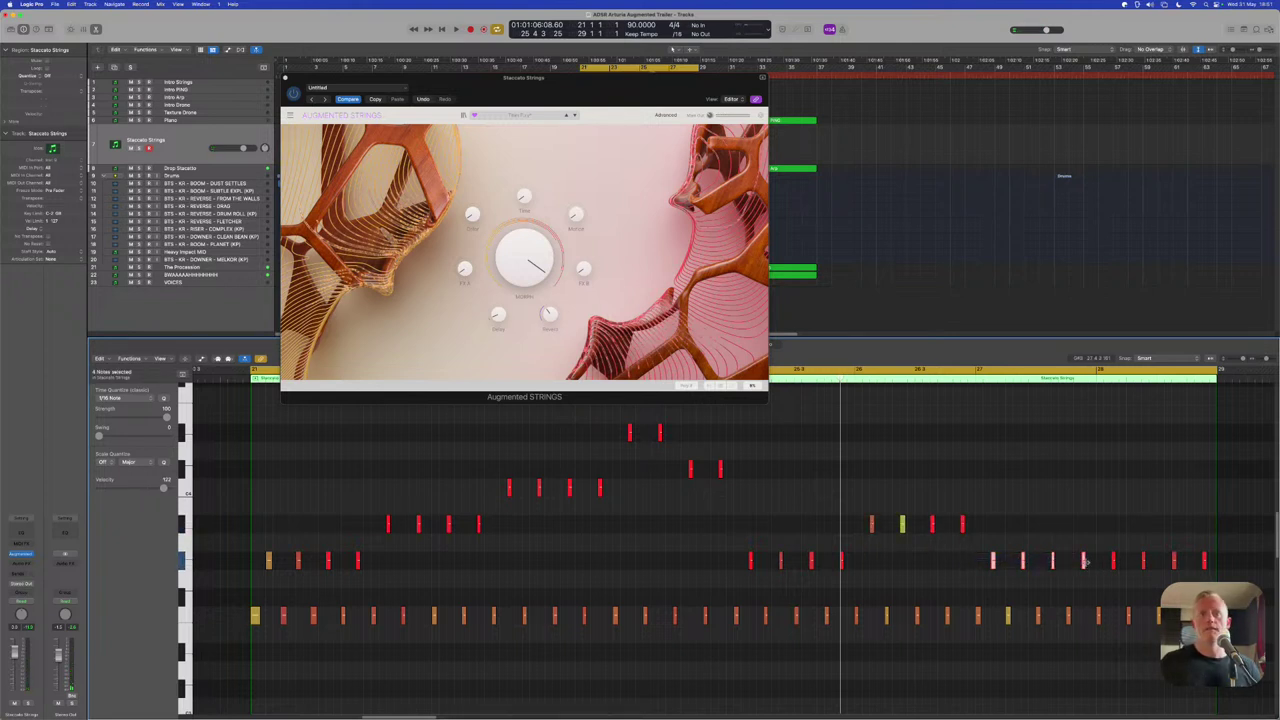
Raise the four upper notes in bar 27 of the copied region by five semitones
{"action": "key", "text": "alt+Up"}
{"action": "key", "text": "alt+Up"}
{"action": "key", "text": "alt+Up"}
{"action": "key", "text": "alt+Up"}
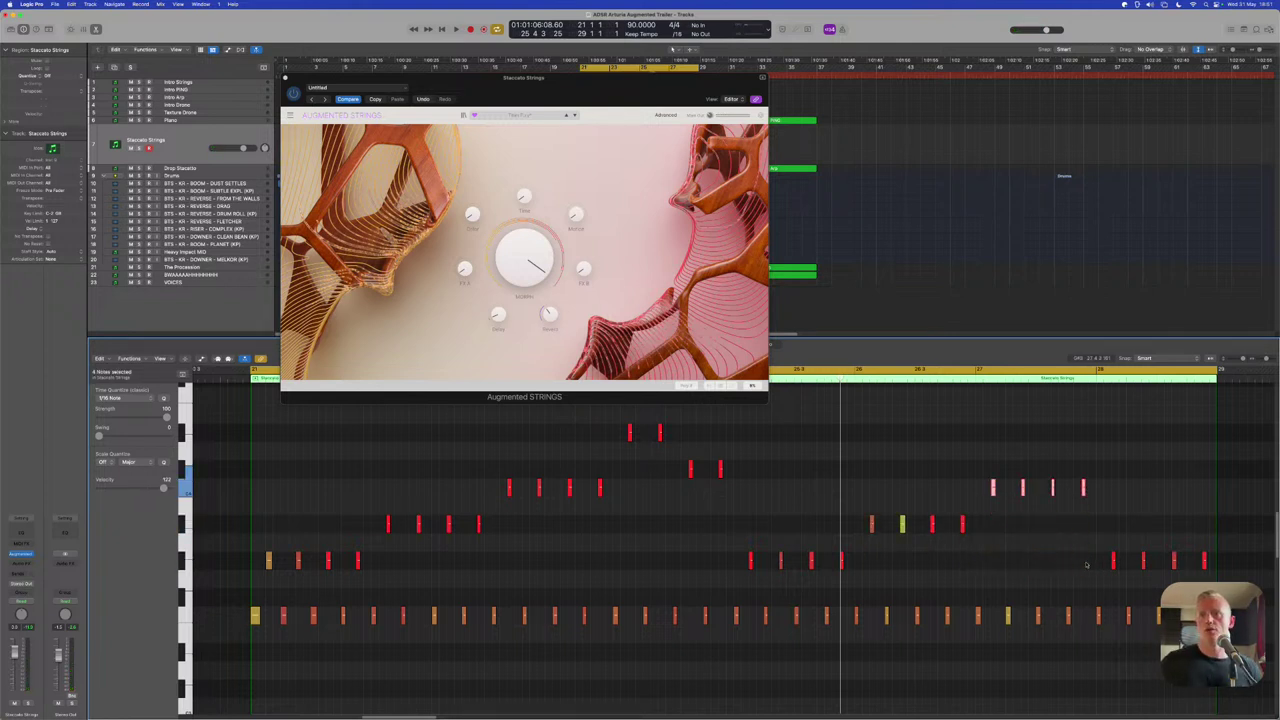
{"action": "key", "text": "alt+Up"}
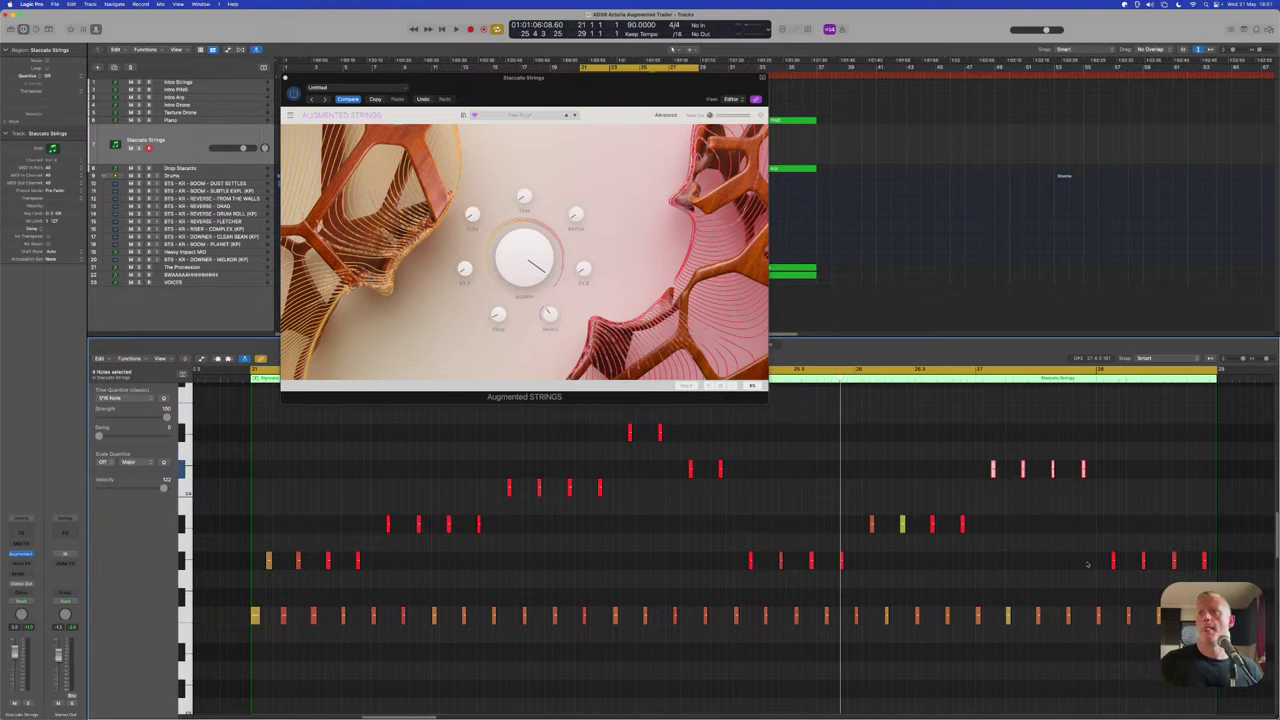
Raise the first two upper notes in bar 28 by seven semitones
{"action": "left_click_drag", "start_coordinate": [1087, 564], "coordinate": [1142, 561]}
{"action": "key", "text": "alt+Up"}
{"action": "key", "text": "alt+Up"}
{"action": "key", "text": "alt+Up"}
{"action": "key", "text": "alt+Up"}
{"action": "key", "text": "alt+Up"}
{"action": "key", "text": "alt+Up"}
{"action": "key", "text": "alt+Up"}
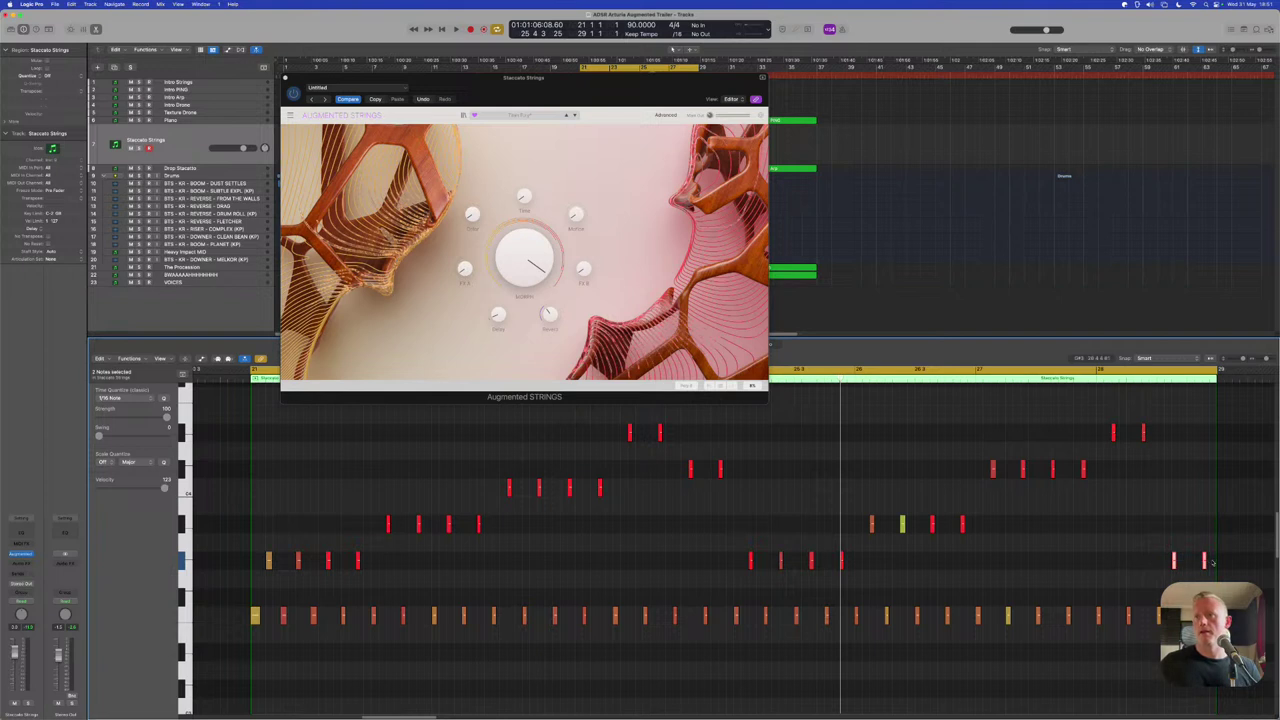
Raise the last two upper notes in bar 28 by nine semitones
{"action": "key", "text": "alt+Up"}
{"action": "key", "text": "alt+Up"}
{"action": "key", "text": "alt+Up"}
{"action": "key", "text": "alt+Up"}
{"action": "key", "text": "alt+Up"}
{"action": "key", "text": "alt+Up"}
{"action": "key", "text": "alt+Up"}
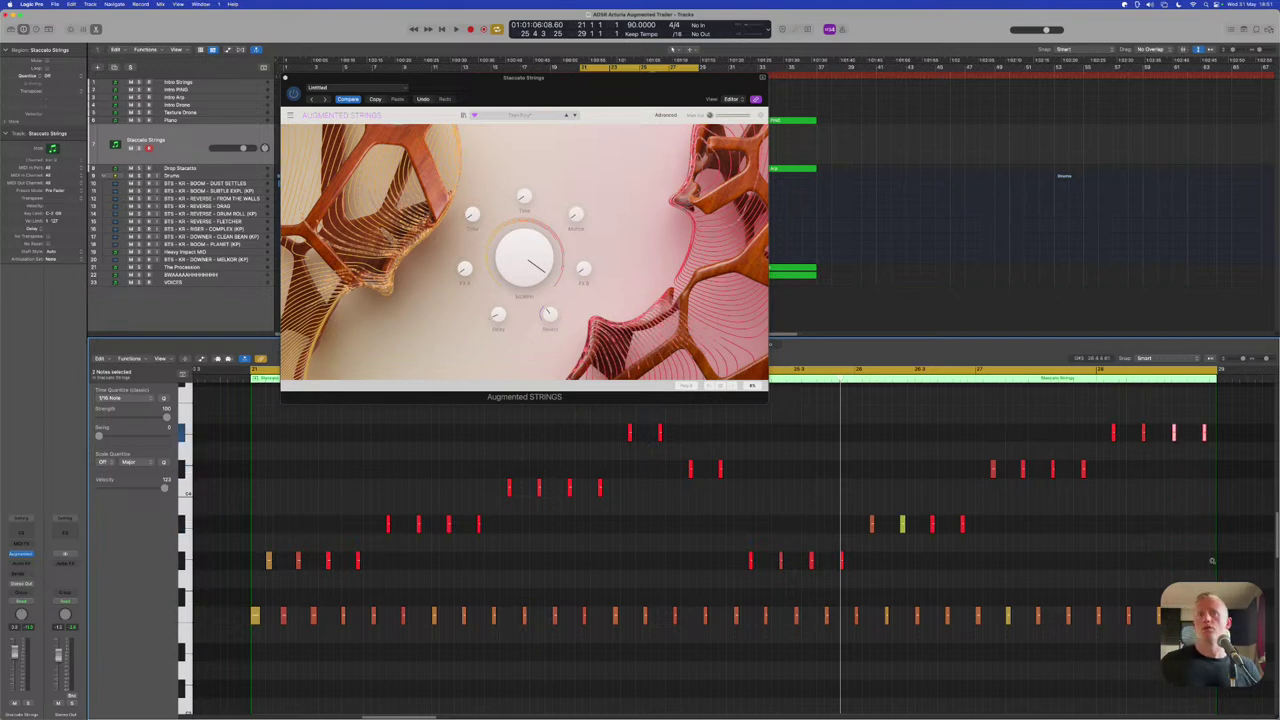
{"action": "scroll", "coordinate": [967, 545], "scroll_direction": "up", "scroll_amount": 4}
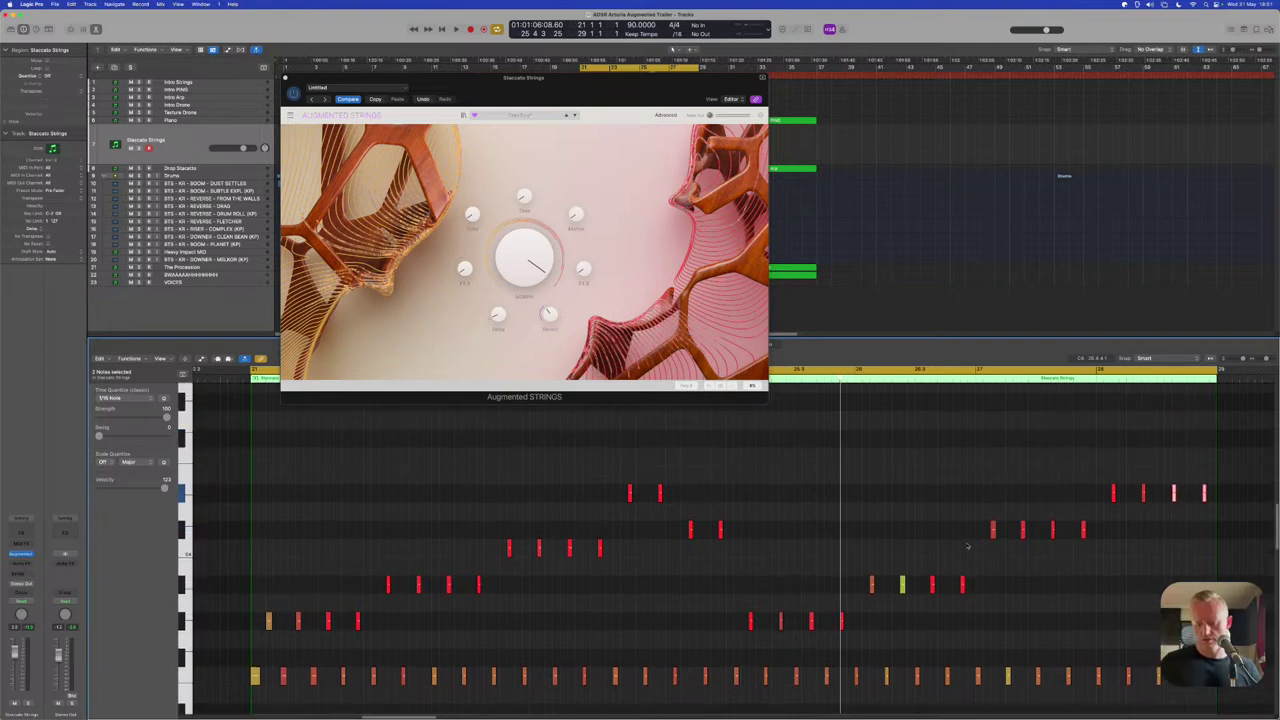
{"action": "key", "text": "alt+Up"}
{"action": "key", "text": "alt+Up"}
Play the edited region from bar 21, with the plugin window moved clear of the Staccato Strings regions in the arrangement
{"action": "key", "text": "space"}
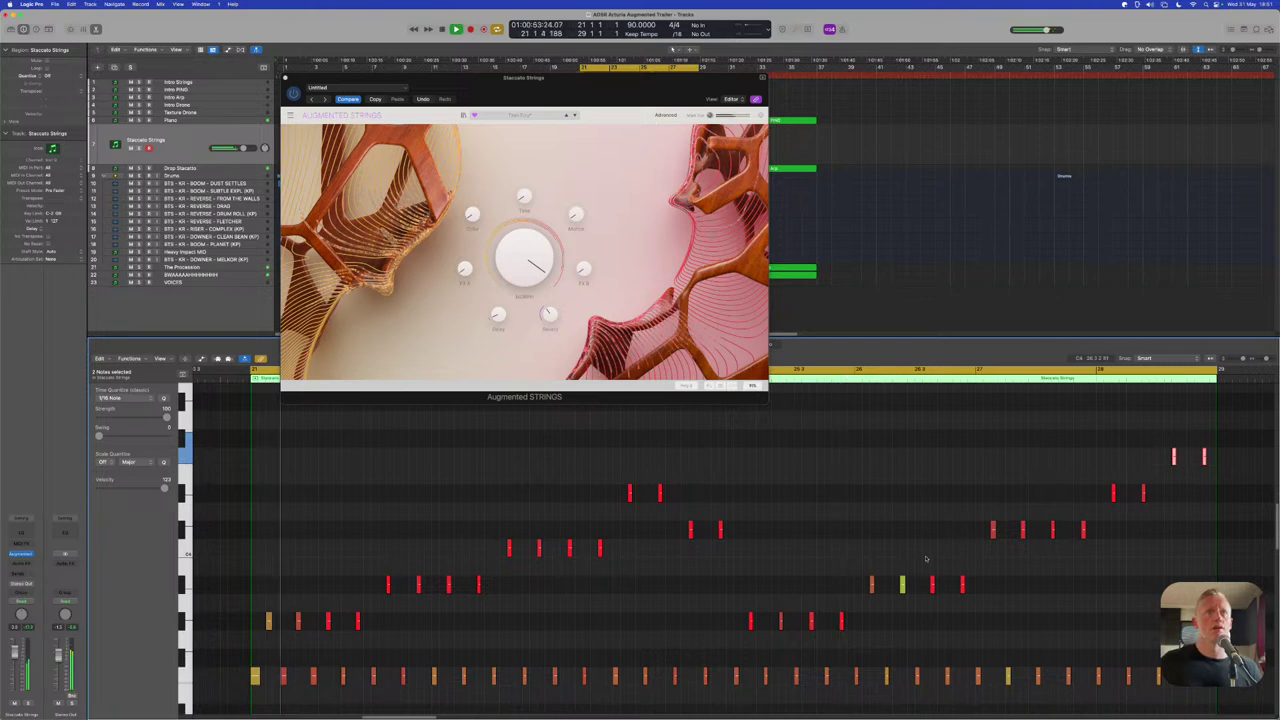
{"action": "left_click_drag", "start_coordinate": [531, 85], "coordinate": [748, 176]}
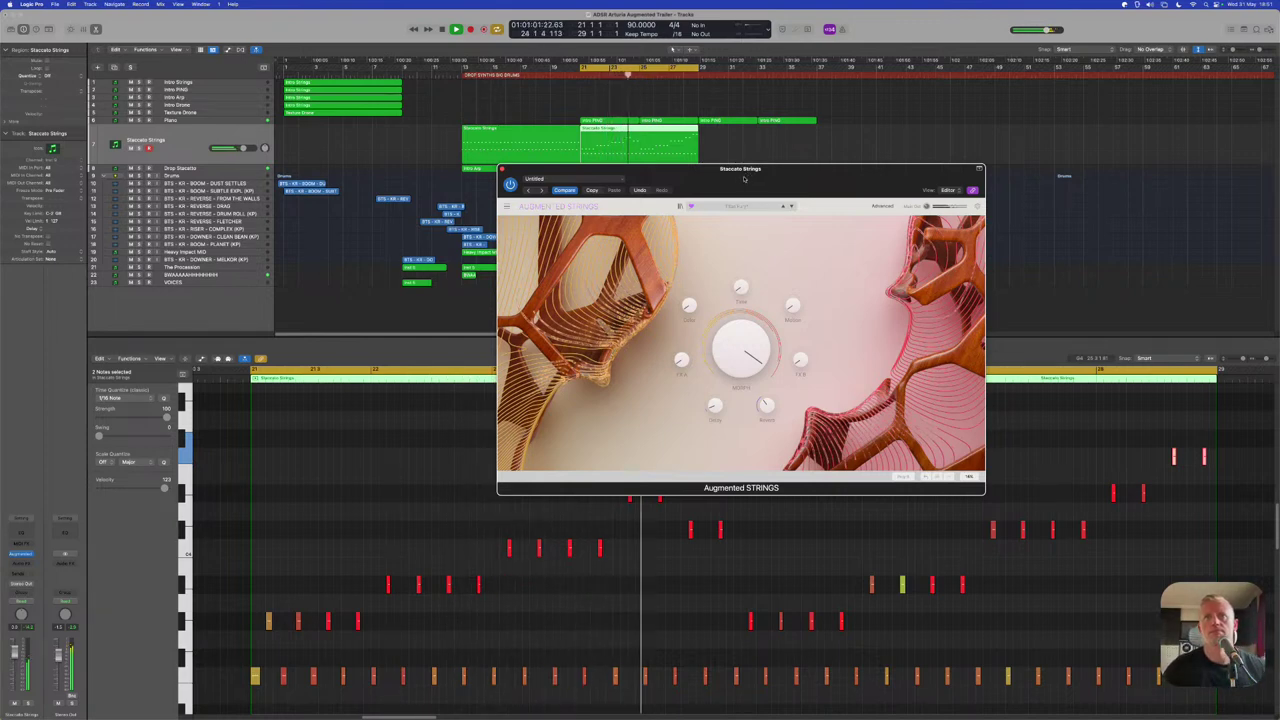
{"action": "left_click_drag", "start_coordinate": [744, 178], "coordinate": [588, 234]}
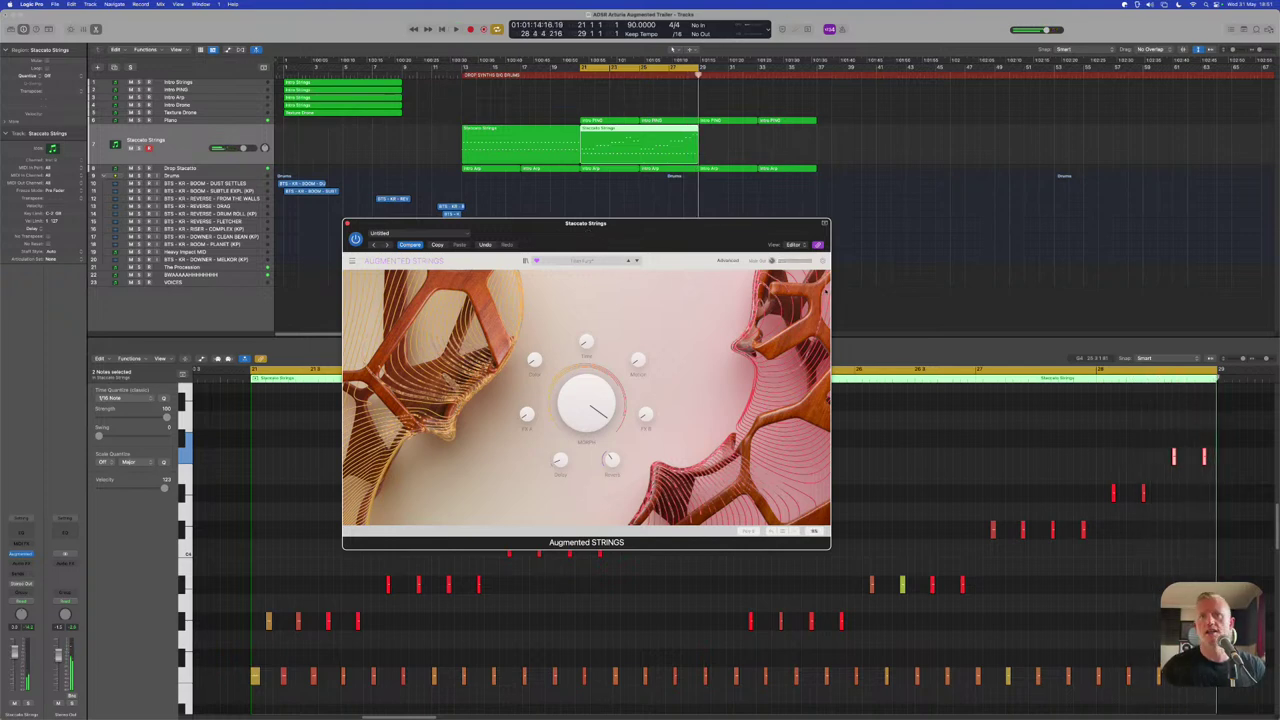
{"action": "left_click_drag", "start_coordinate": [663, 238], "coordinate": [827, 315]}
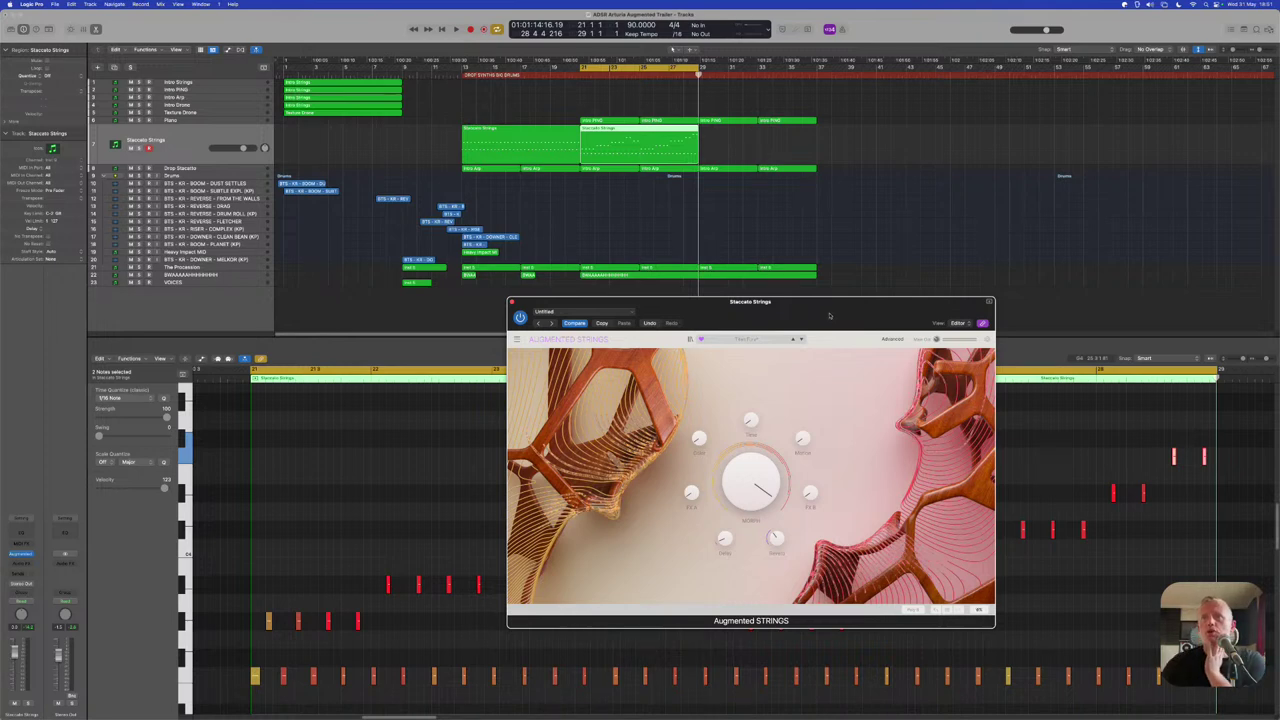
{"action": "left_click_drag", "start_coordinate": [799, 308], "coordinate": [762, 238]}
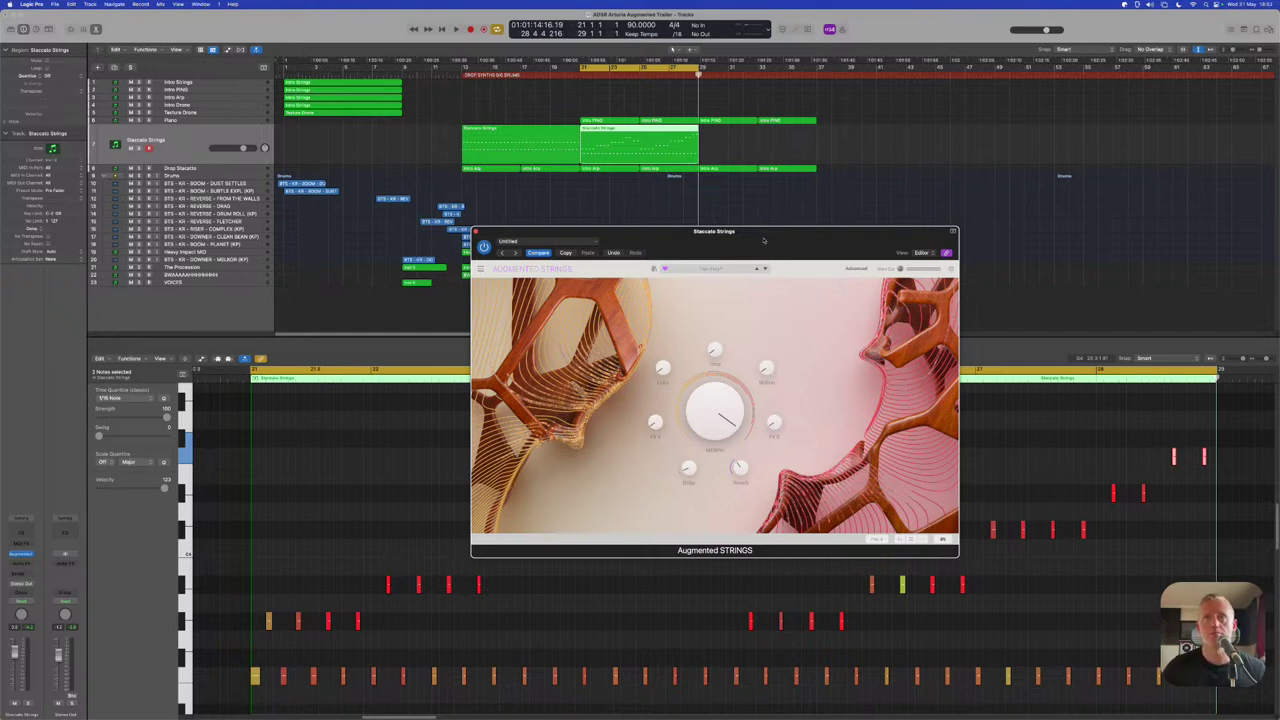
{"action": "left_click_drag", "start_coordinate": [763, 240], "coordinate": [797, 232]}
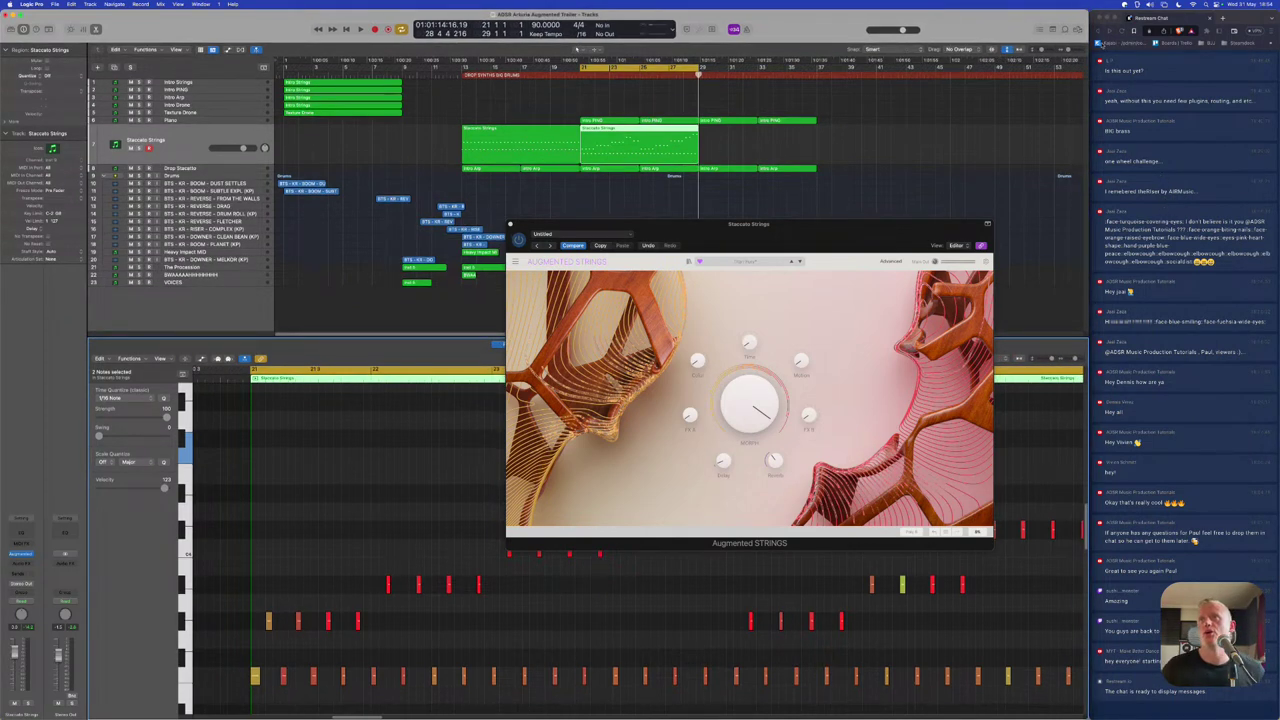
Bring the Restream Chat browser window into focus to read the viewer messages, and switch to Ecamm Live
{"action": "left_click", "coordinate": [1151, 20]}
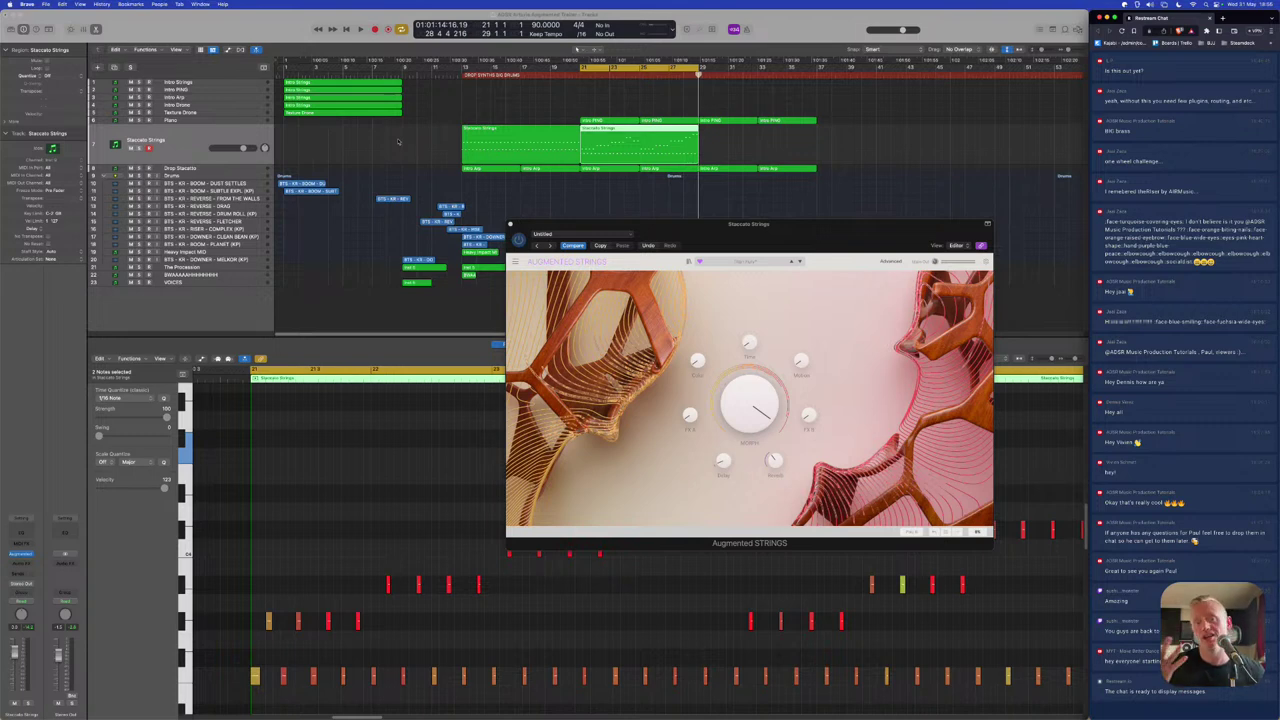
{"action": "key", "text": "super+Tab"}
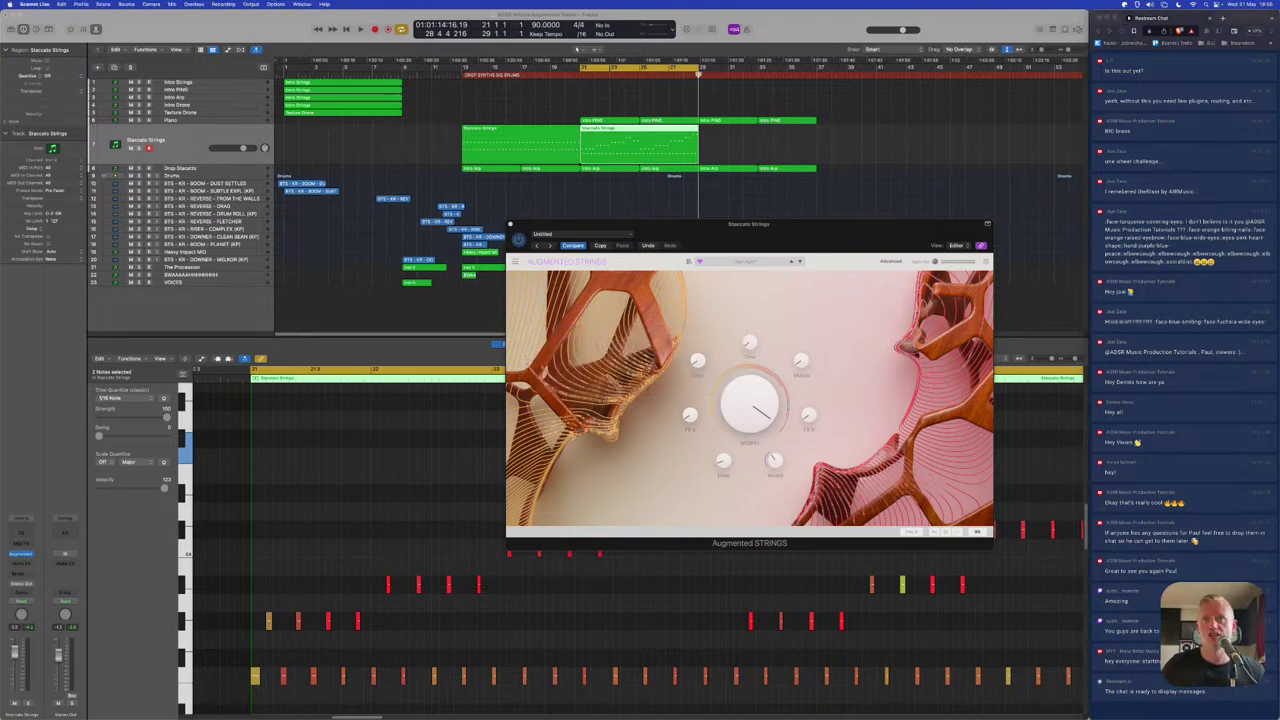